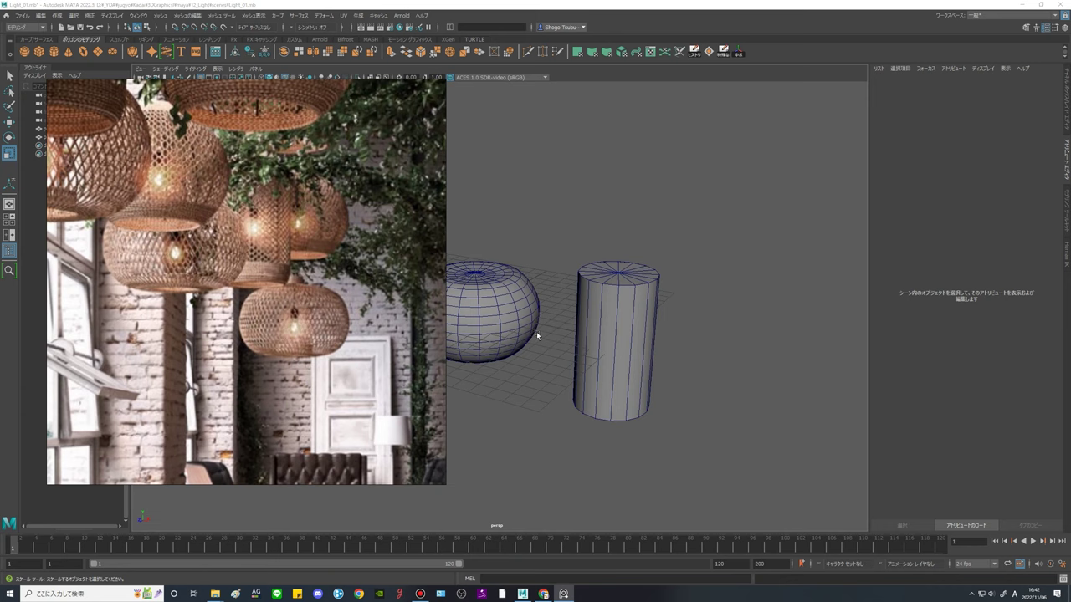
Examine the woven pendant lamps in the reference photo up close, comparing their shapes, rims and lattice weave.
{"action": "scroll", "coordinate": [316, 296], "scroll_direction": "down", "scroll_amount": 3}
{"action": "middle_click_drag", "start_coordinate": [345, 312], "coordinate": [278, 241]}
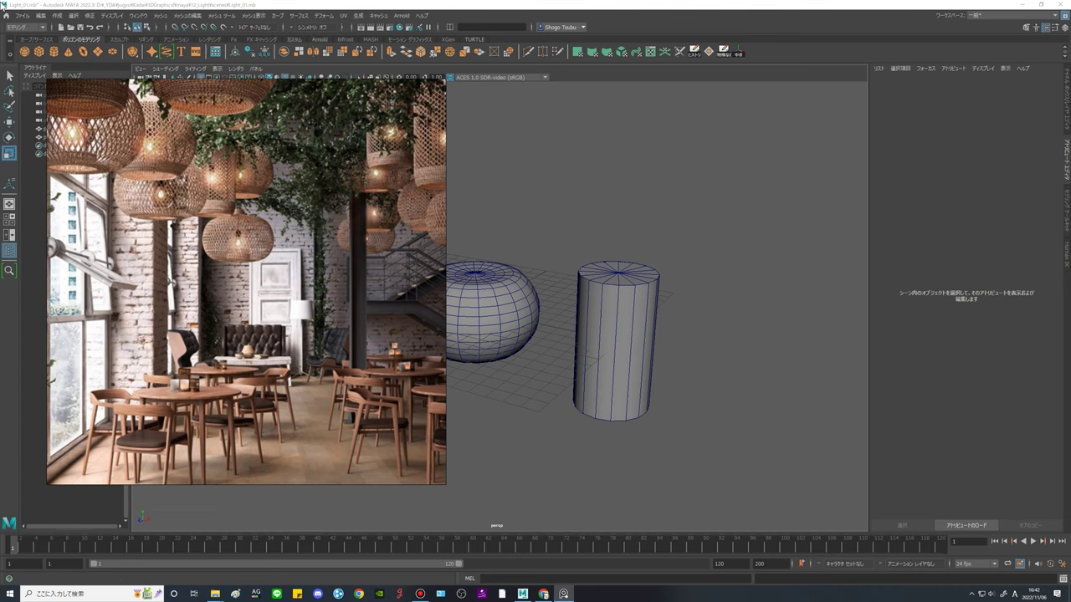
{"action": "left_click", "coordinate": [18, 16]}
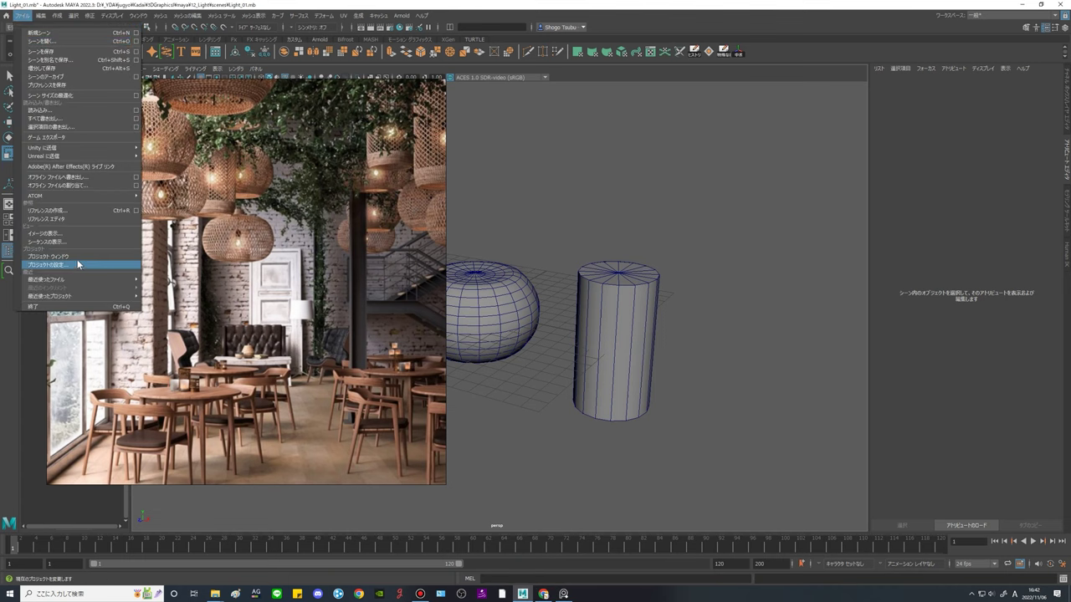
{"action": "left_click", "coordinate": [621, 3]}
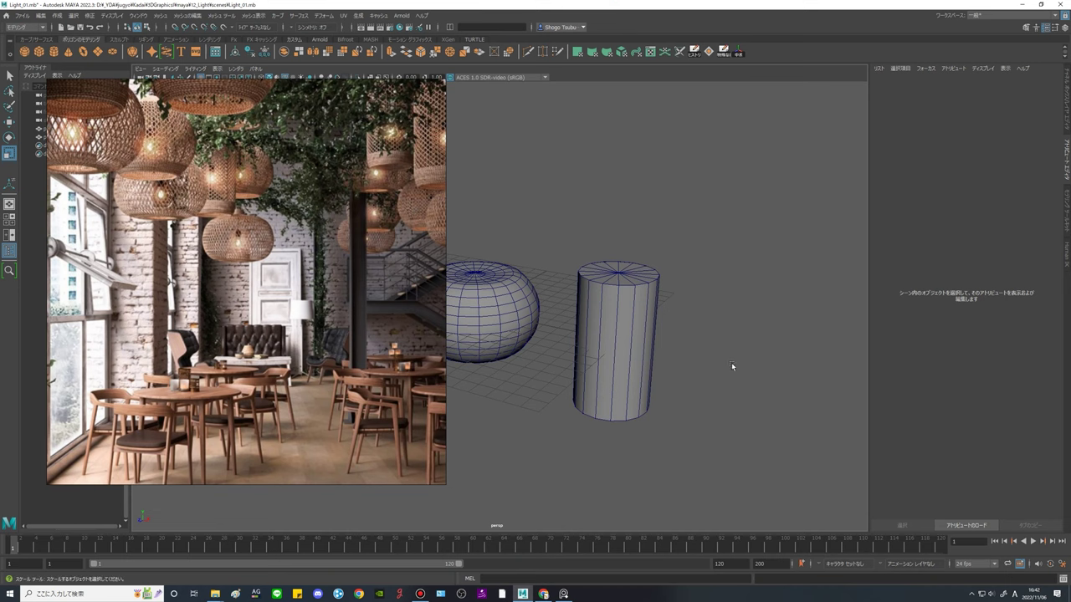
{"action": "scroll", "coordinate": [171, 189], "scroll_direction": "up", "scroll_amount": 3}
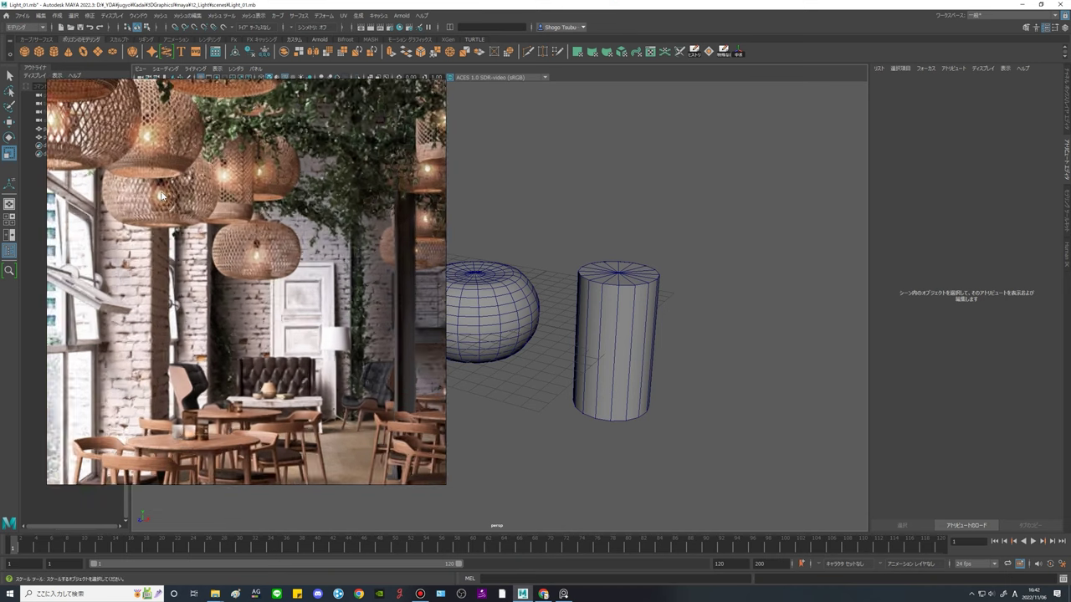
{"action": "mouse_move", "coordinate": [253, 248]}
{"action": "middle_mouse_down"}
{"action": "mouse_move", "coordinate": [318, 302]}
{"action": "mouse_move", "coordinate": [296, 270]}
{"action": "mouse_move", "coordinate": [380, 344]}
{"action": "mouse_move", "coordinate": [322, 282]}
{"action": "middle_mouse_up"}
{"action": "scroll", "coordinate": [251, 282], "scroll_direction": "up", "scroll_amount": 1}
{"action": "middle_click_drag", "start_coordinate": [242, 297], "coordinate": [285, 332]}
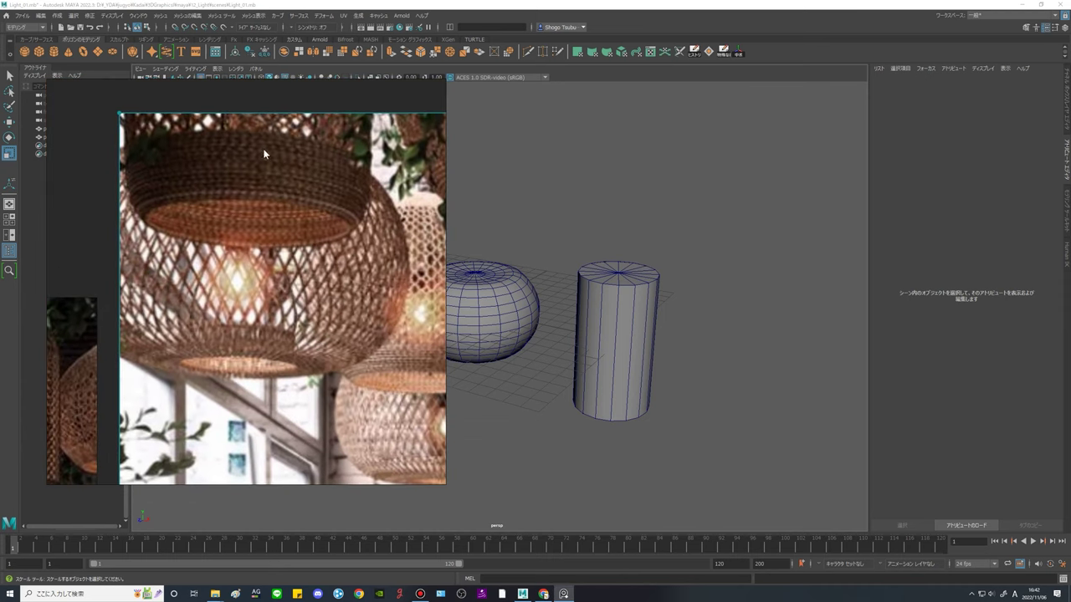
{"action": "scroll", "coordinate": [303, 251], "scroll_direction": "down", "scroll_amount": 2}
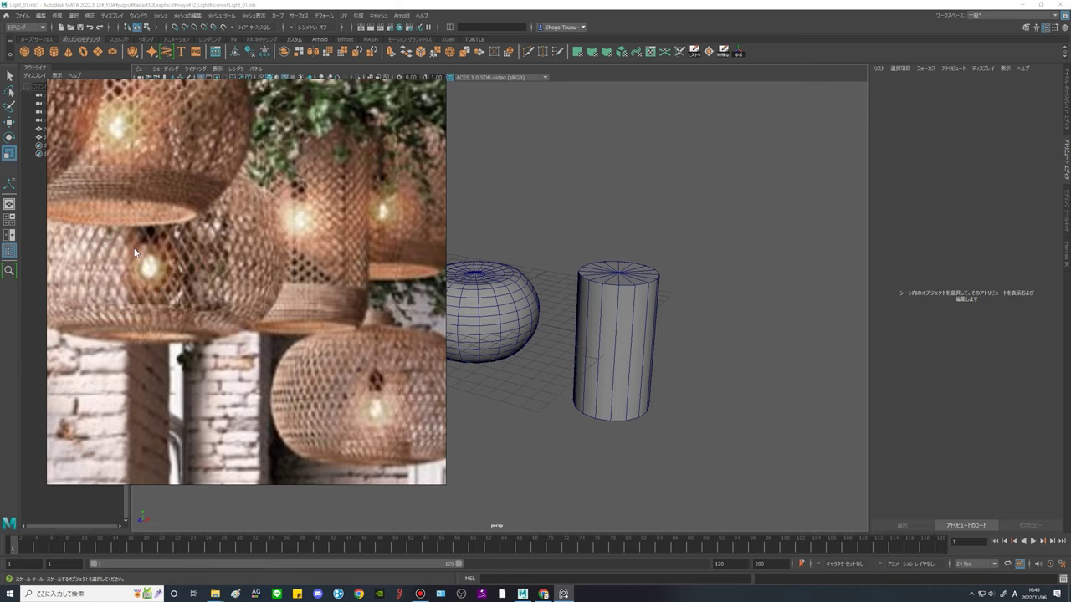
{"action": "scroll", "coordinate": [273, 351], "scroll_direction": "down", "scroll_amount": 2}
{"action": "middle_click_drag", "start_coordinate": [203, 279], "coordinate": [236, 292]}
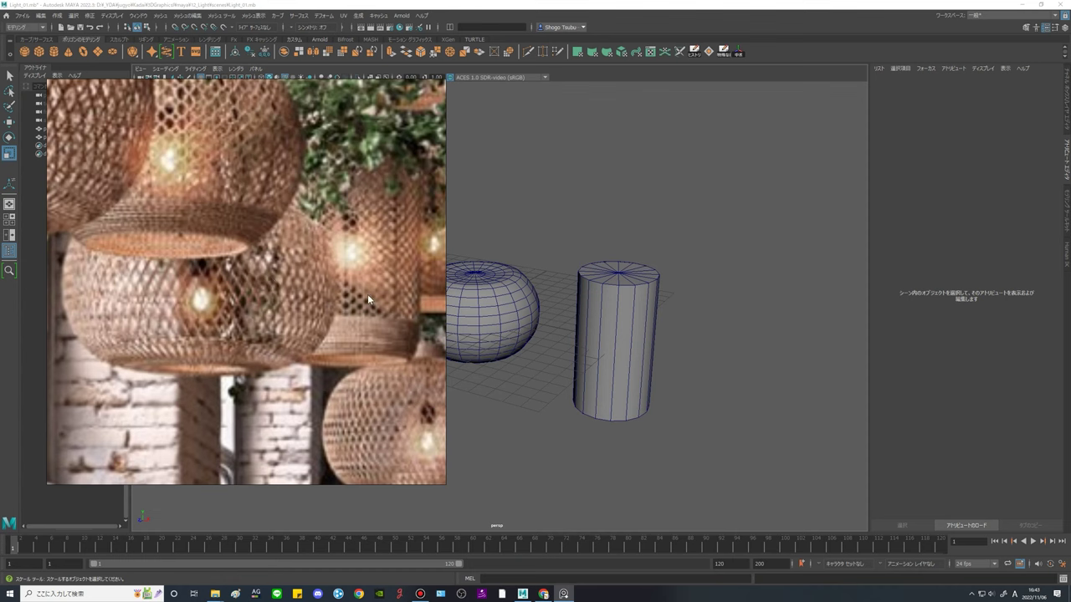
{"action": "scroll", "coordinate": [273, 277], "scroll_direction": "down", "scroll_amount": 3}
{"action": "middle_click_drag", "start_coordinate": [340, 283], "coordinate": [285, 296]}
{"action": "scroll", "coordinate": [296, 297], "scroll_direction": "up", "scroll_amount": 4}
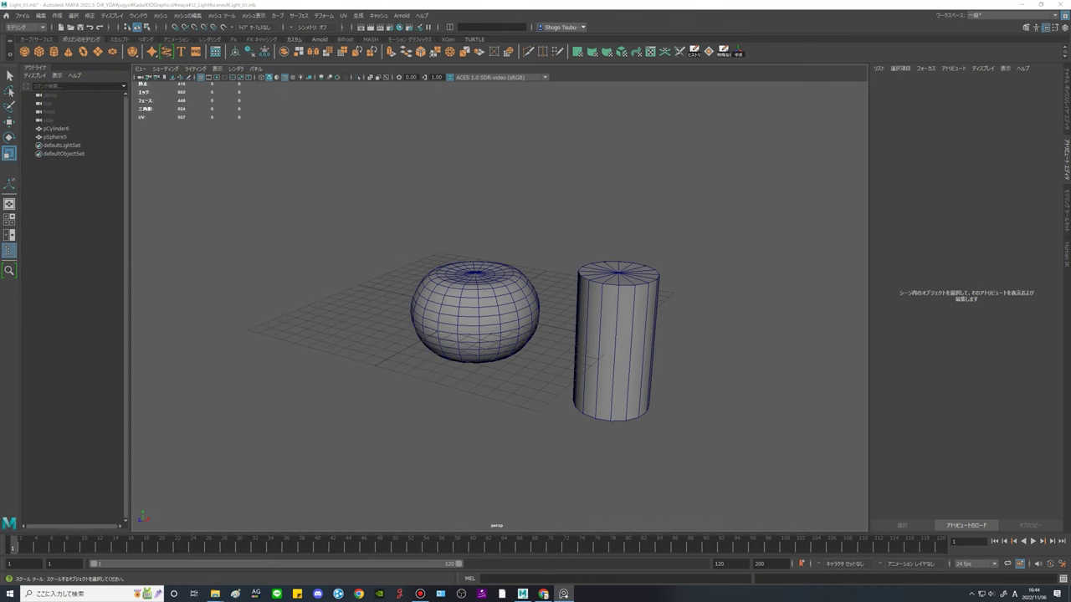
Inspect the flattened sphere and the cylinder in the scene from several angles.
{"action": "left_click", "coordinate": [507, 384]}
{"action": "left_click_drag", "start_coordinate": [502, 404], "coordinate": [433, 285], "text": "alt"}
{"action": "scroll", "coordinate": [546, 401], "scroll_direction": "up", "scroll_amount": 5}
{"action": "left_click_drag", "start_coordinate": [588, 415], "coordinate": [560, 386], "text": "alt"}
{"action": "left_click", "coordinate": [578, 420]}
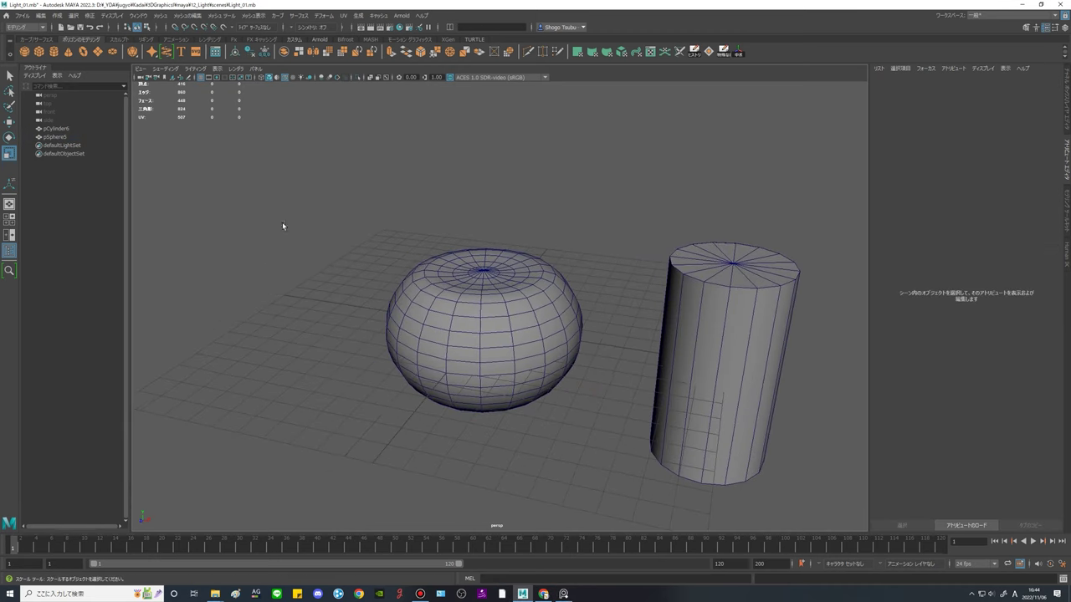
{"action": "middle_click_drag", "start_coordinate": [551, 318], "coordinate": [525, 295], "text": "alt"}
{"action": "left_click_drag", "start_coordinate": [524, 294], "coordinate": [566, 300], "text": "alt"}
{"action": "left_click", "coordinate": [555, 326]}
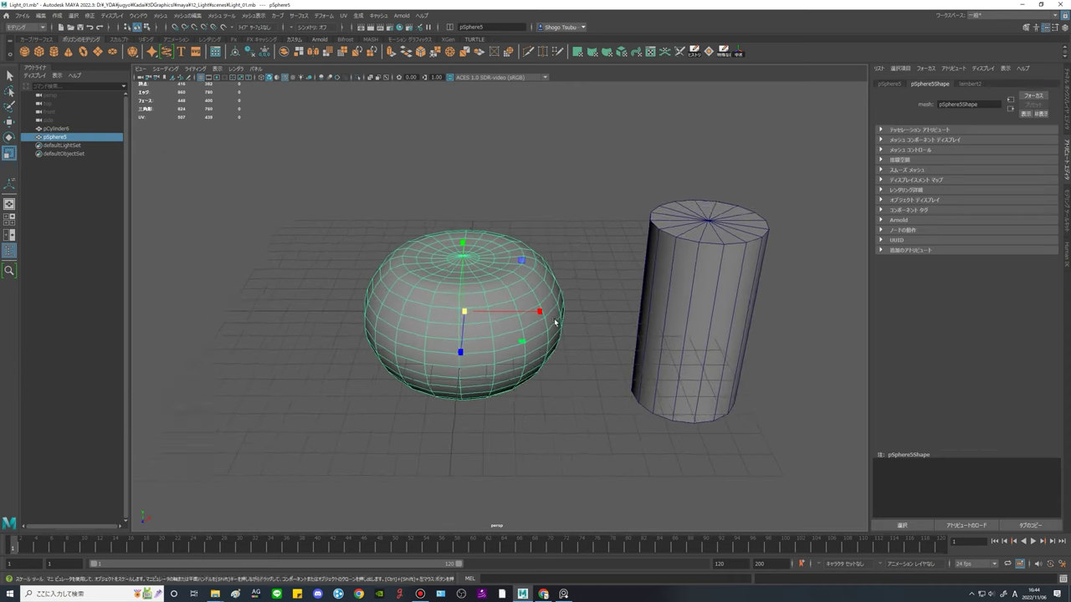
{"action": "middle_click_drag", "start_coordinate": [565, 301], "coordinate": [592, 321], "text": "alt"}
{"action": "left_click_drag", "start_coordinate": [592, 320], "coordinate": [437, 268], "text": "alt"}
{"action": "scroll", "coordinate": [446, 266], "scroll_direction": "up", "scroll_amount": 4}
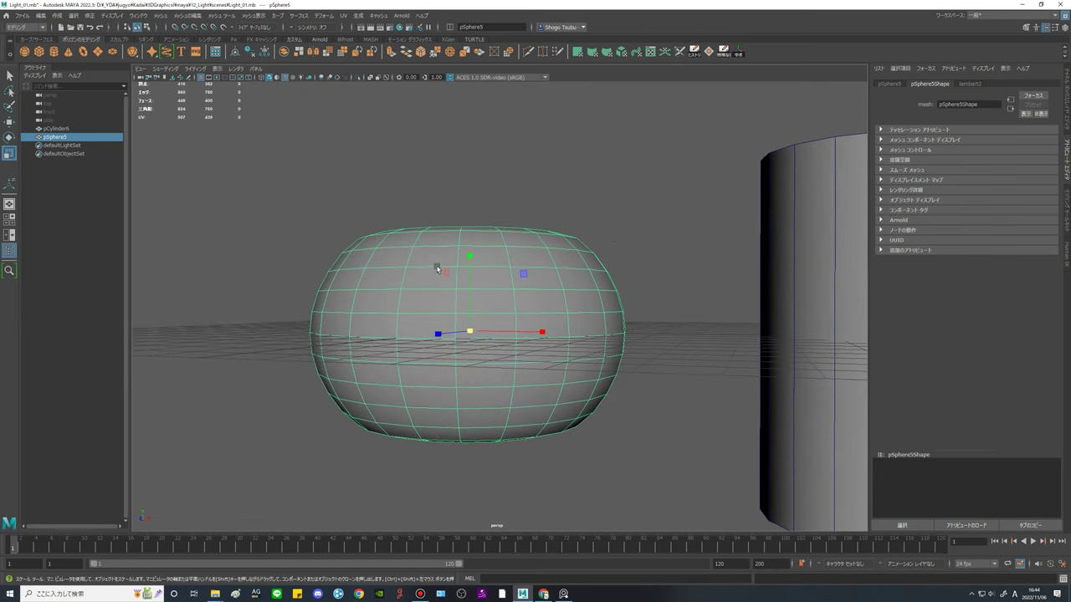
{"action": "left_click_drag", "start_coordinate": [680, 255], "coordinate": [658, 285], "text": "alt"}
{"action": "mouse_move", "coordinate": [658, 285]}
{"action": "middle_mouse_down", "text": "alt"}
{"action": "mouse_move", "coordinate": [524, 221]}
{"action": "mouse_move", "coordinate": [639, 287]}
{"action": "middle_mouse_up", "text": "alt"}
{"action": "scroll", "coordinate": [524, 221], "scroll_direction": "down", "scroll_amount": 3}
Hide the cylinder that stands beside the flattened sphere.
{"action": "left_click", "coordinate": [762, 306]}
{"action": "middle_click_drag", "start_coordinate": [545, 271], "coordinate": [490, 263], "text": "alt"}
{"action": "left_click_drag", "start_coordinate": [440, 324], "coordinate": [571, 384], "text": "alt"}
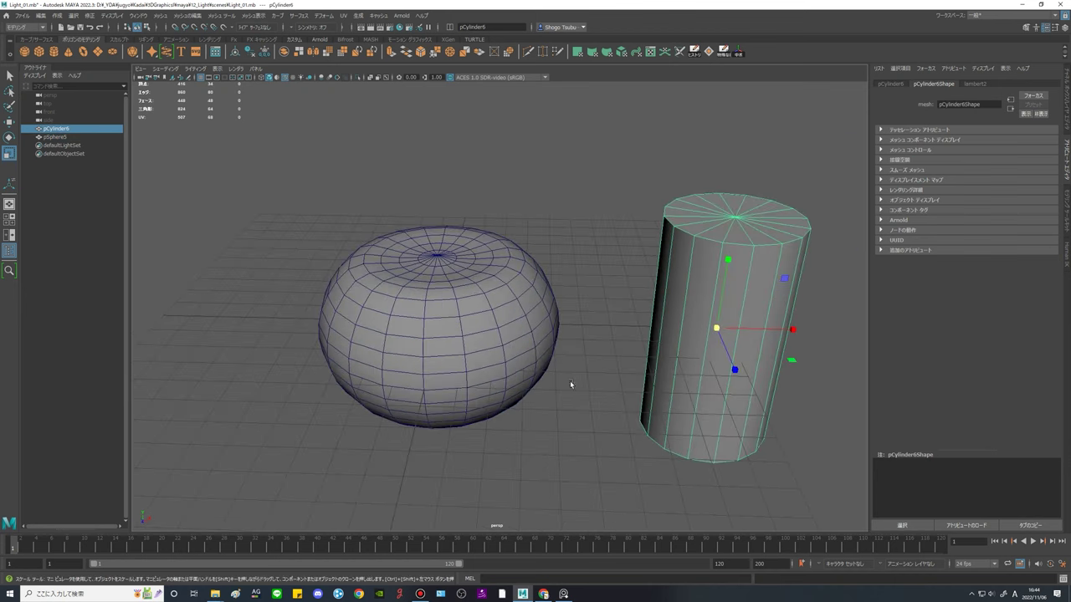
{"action": "key", "text": "ctrl+h"}
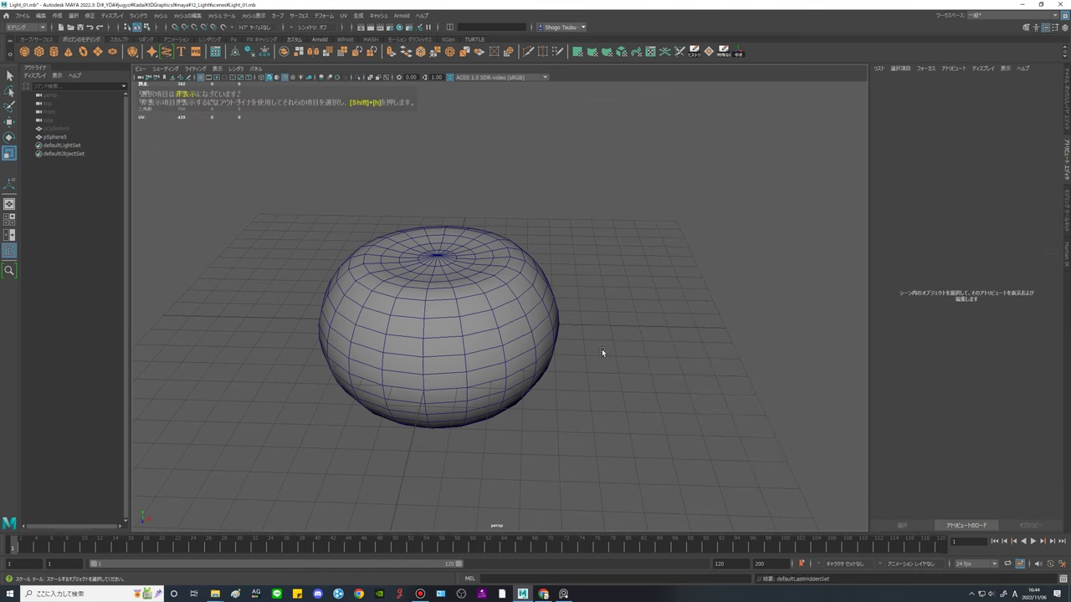
Create a display layer containing both the hidden cylinder and the flattened sphere.
{"action": "left_click", "coordinate": [483, 280]}
{"action": "left_click_drag", "start_coordinate": [482, 281], "coordinate": [595, 273], "text": "alt"}
{"action": "left_click", "coordinate": [696, 262]}
{"action": "middle_click_drag", "start_coordinate": [594, 273], "coordinate": [635, 265], "text": "alt"}
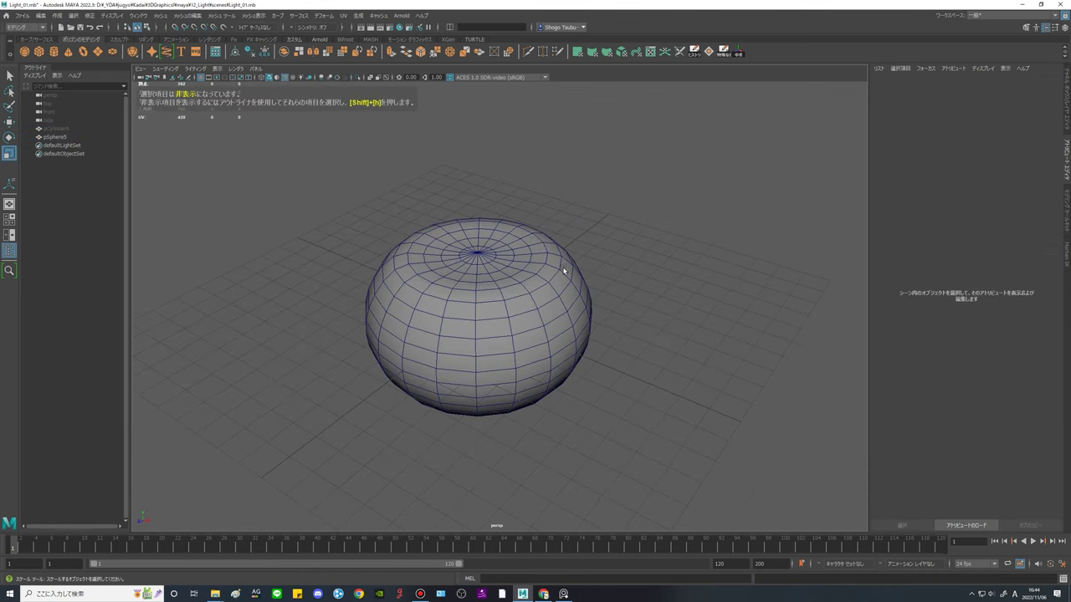
{"action": "left_click", "coordinate": [527, 337]}
{"action": "key", "text": "ctrl+a"}
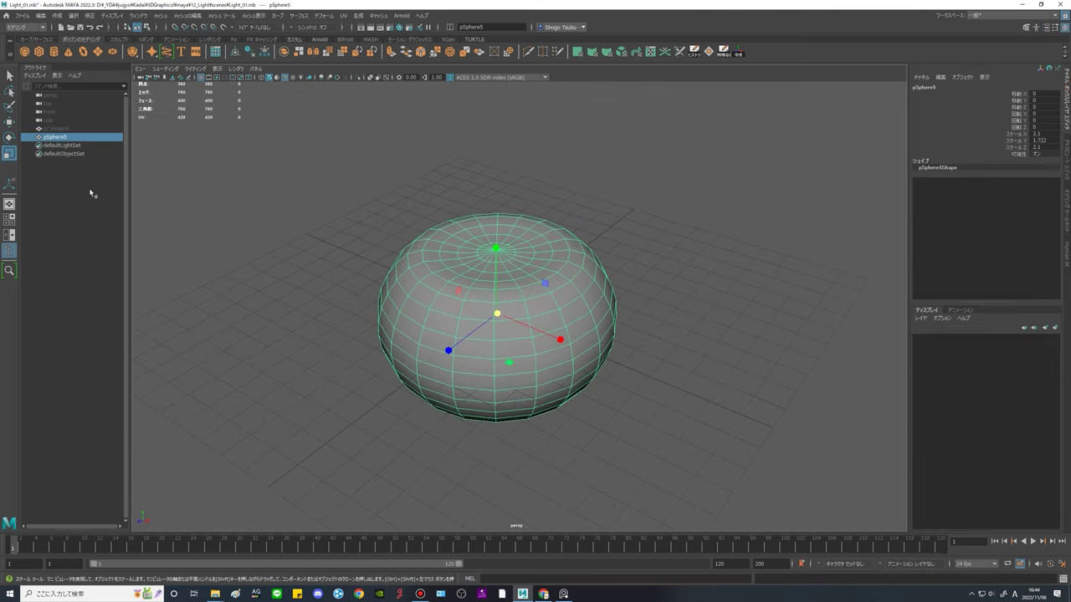
{"action": "left_click", "coordinate": [59, 130]}
{"action": "left_click", "coordinate": [61, 136], "text": "shift"}
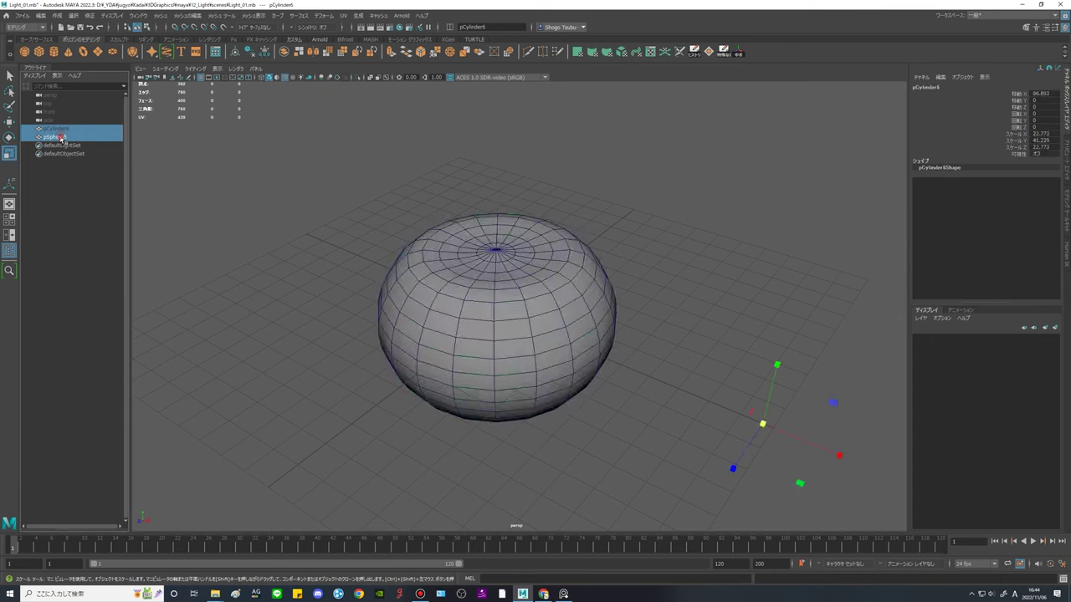
{"action": "left_click", "coordinate": [1056, 329]}
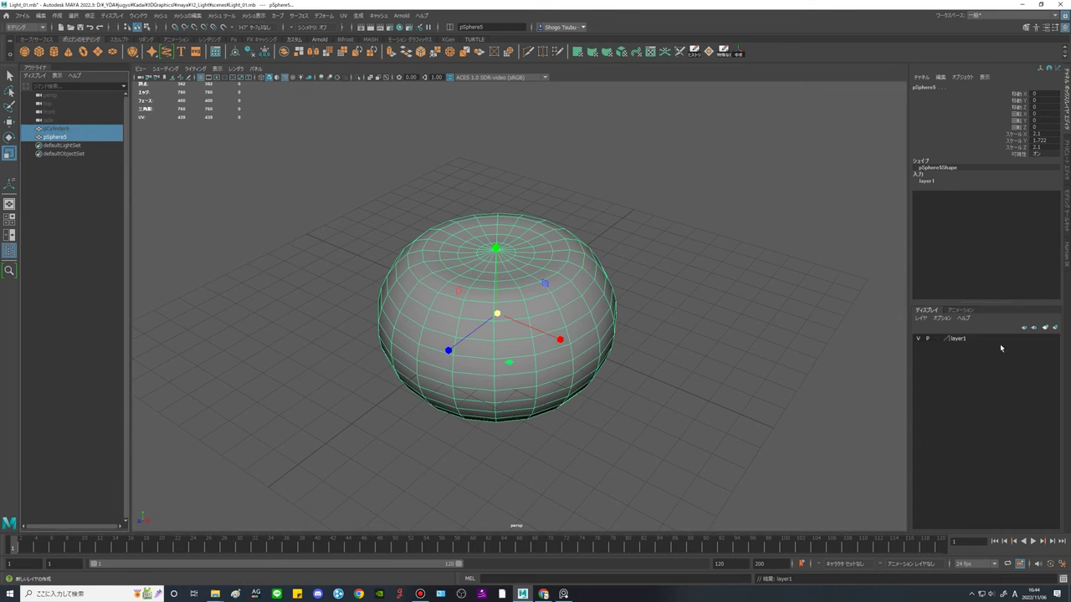
Switch the new display layer to template mode and rename it Rough.
{"action": "left_click", "coordinate": [938, 339]}
{"action": "left_click", "coordinate": [711, 398]}
{"action": "left_click_drag", "start_coordinate": [711, 400], "coordinate": [782, 396], "text": "alt"}
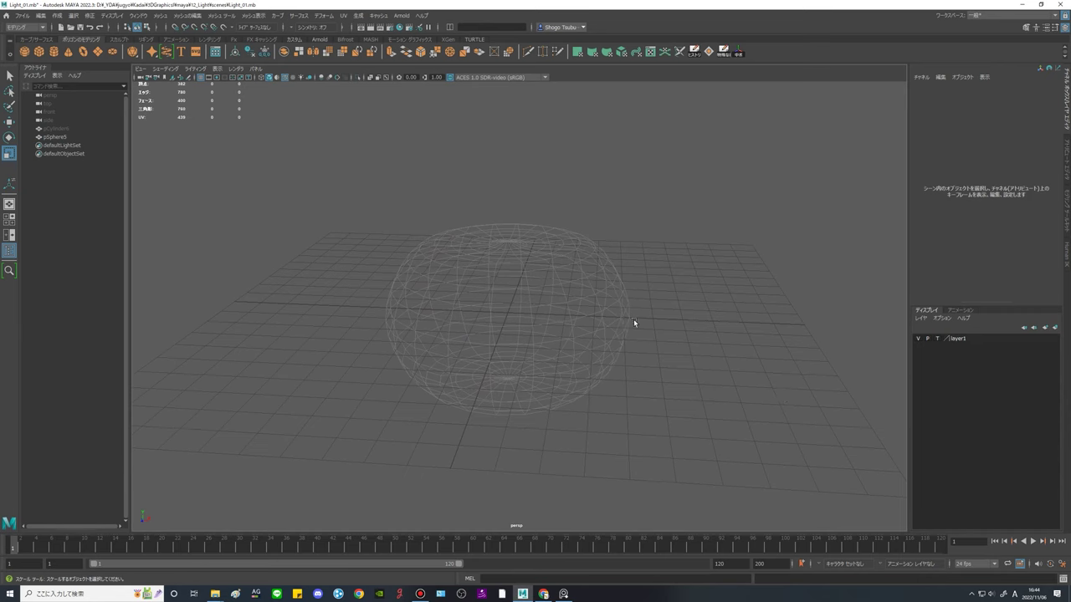
{"action": "left_click_drag", "start_coordinate": [633, 321], "coordinate": [782, 342], "text": "alt"}
{"action": "double_click", "coordinate": [941, 339]}
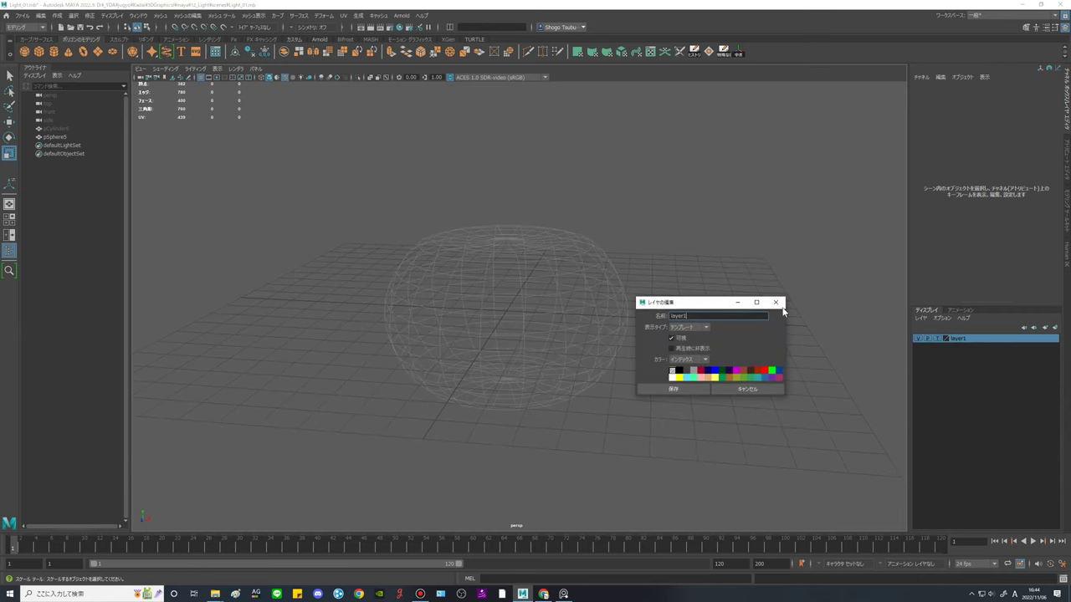
{"action": "type", "text": "Rough"}
{"action": "left_click", "coordinate": [674, 390]}
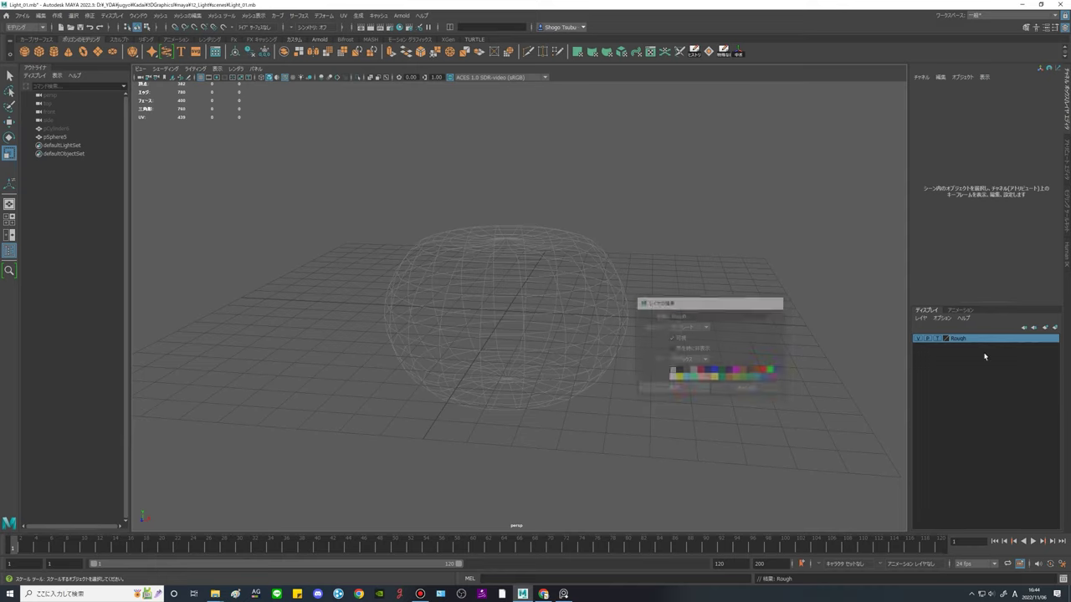
Create a polygon cube at the origin and scale it down uniformly to 0.09.
{"action": "left_click_drag", "start_coordinate": [570, 287], "coordinate": [564, 296], "text": "alt"}
{"action": "middle_click_drag", "start_coordinate": [563, 296], "coordinate": [572, 298], "text": "alt"}
{"action": "left_click_drag", "start_coordinate": [507, 227], "coordinate": [470, 251], "text": "alt"}
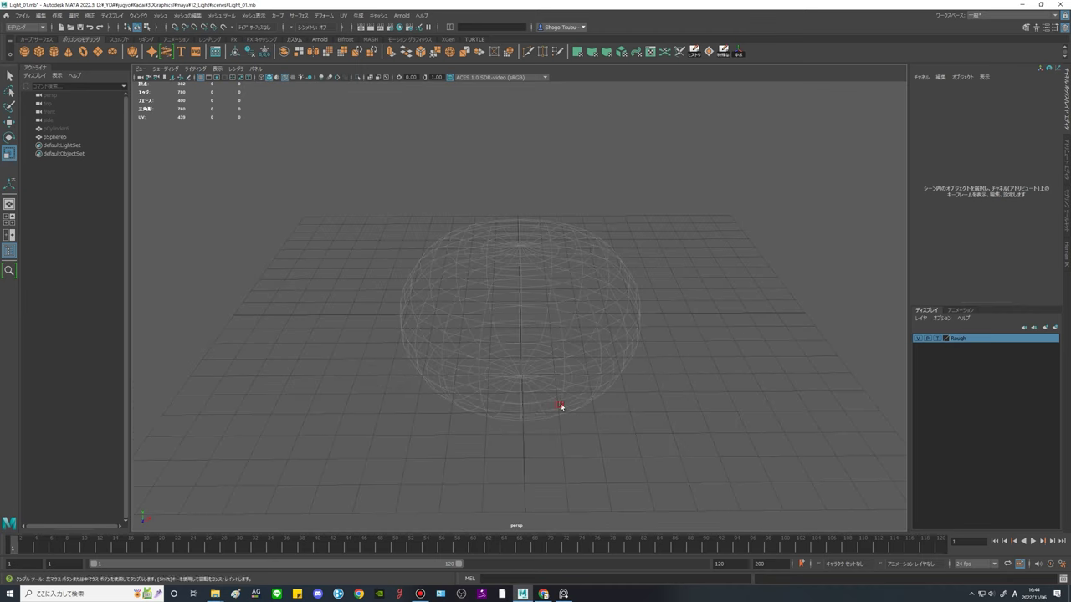
{"action": "left_click_drag", "start_coordinate": [562, 407], "coordinate": [572, 410], "text": "alt"}
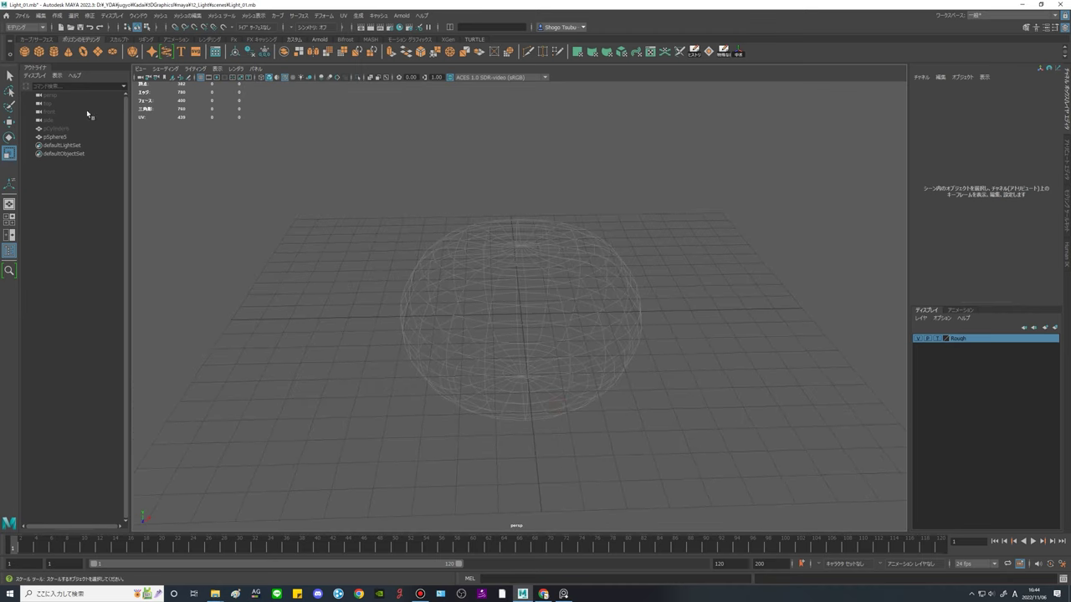
{"action": "left_click", "coordinate": [41, 54]}
{"action": "left_click_drag", "start_coordinate": [643, 401], "coordinate": [588, 368], "text": "alt"}
{"action": "scroll", "coordinate": [561, 366], "scroll_direction": "up", "scroll_amount": 4}
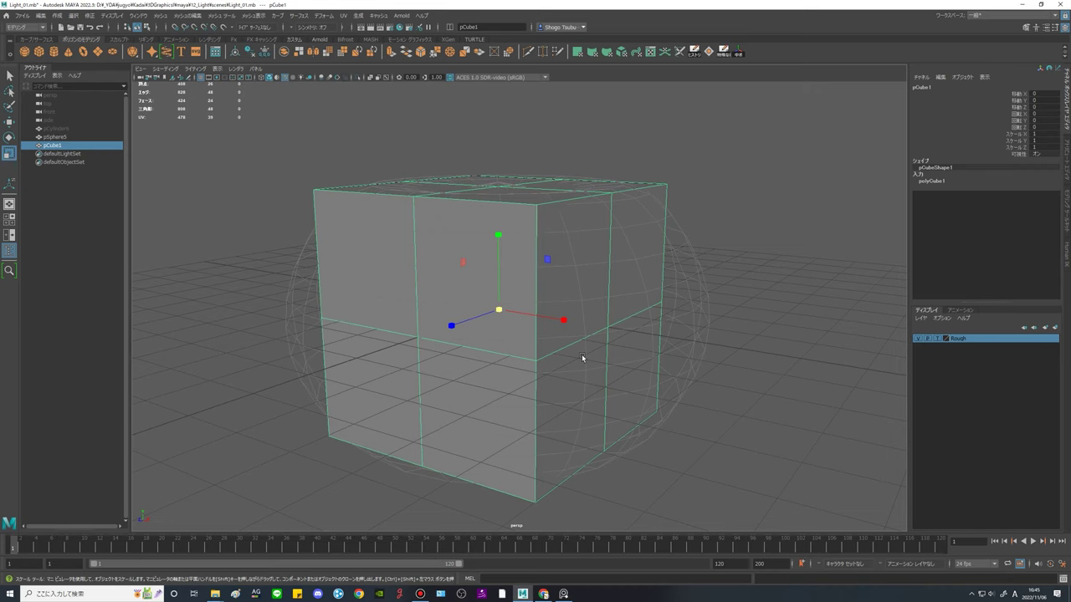
{"action": "scroll", "coordinate": [551, 355], "scroll_direction": "down", "scroll_amount": 5}
{"action": "left_click_drag", "start_coordinate": [504, 310], "coordinate": [411, 307]}
{"action": "scroll", "coordinate": [512, 349], "scroll_direction": "up", "scroll_amount": 3}
{"action": "left_click_drag", "start_coordinate": [520, 353], "coordinate": [373, 335], "text": "alt"}
Move the small cube along Z to 41.487, out to the surface of the template sphere.
{"action": "key", "text": "w"}
{"action": "left_click_drag", "start_coordinate": [505, 392], "coordinate": [614, 392], "text": "alt"}
{"action": "scroll", "coordinate": [538, 399], "scroll_direction": "up", "scroll_amount": 4}
{"action": "left_click_drag", "start_coordinate": [540, 399], "coordinate": [605, 408], "text": "alt"}
{"action": "left_click_drag", "start_coordinate": [597, 371], "coordinate": [607, 382]}
{"action": "left_click_drag", "start_coordinate": [572, 396], "coordinate": [582, 374], "text": "alt"}
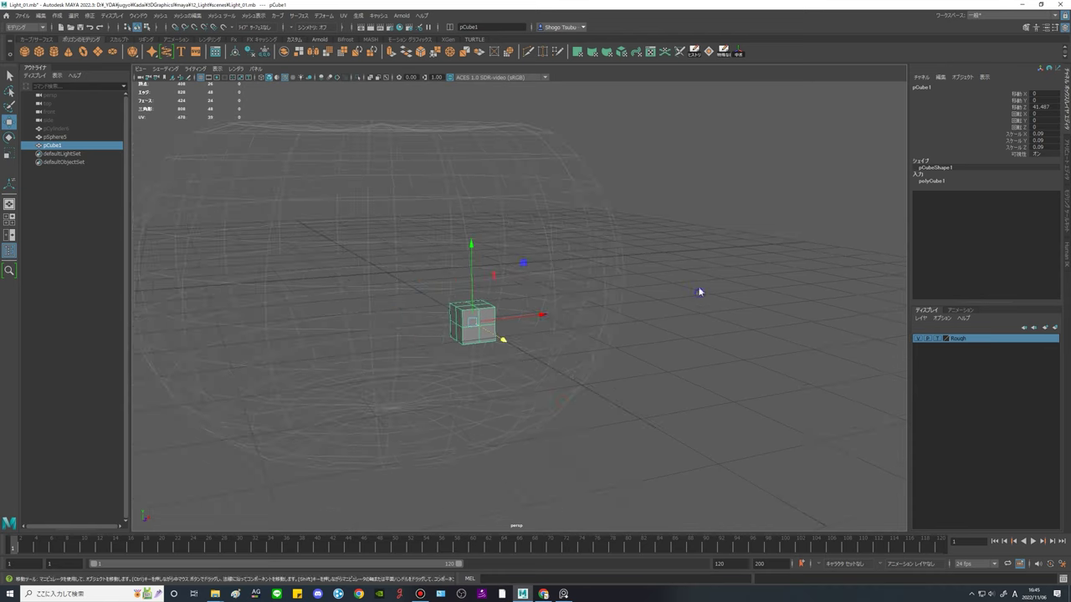
Delete the middle edge loops of the cube in all directions so that only a plain box remains.
{"action": "right_click_drag", "start_coordinate": [700, 292], "coordinate": [699, 255]}
{"action": "scroll", "coordinate": [476, 314], "scroll_direction": "up", "scroll_amount": 4}
{"action": "left_click_drag", "start_coordinate": [461, 326], "coordinate": [512, 315], "text": "alt"}
{"action": "left_click", "coordinate": [417, 324]}
{"action": "double_click", "coordinate": [388, 330]}
{"action": "double_click", "coordinate": [500, 307], "text": "shift"}
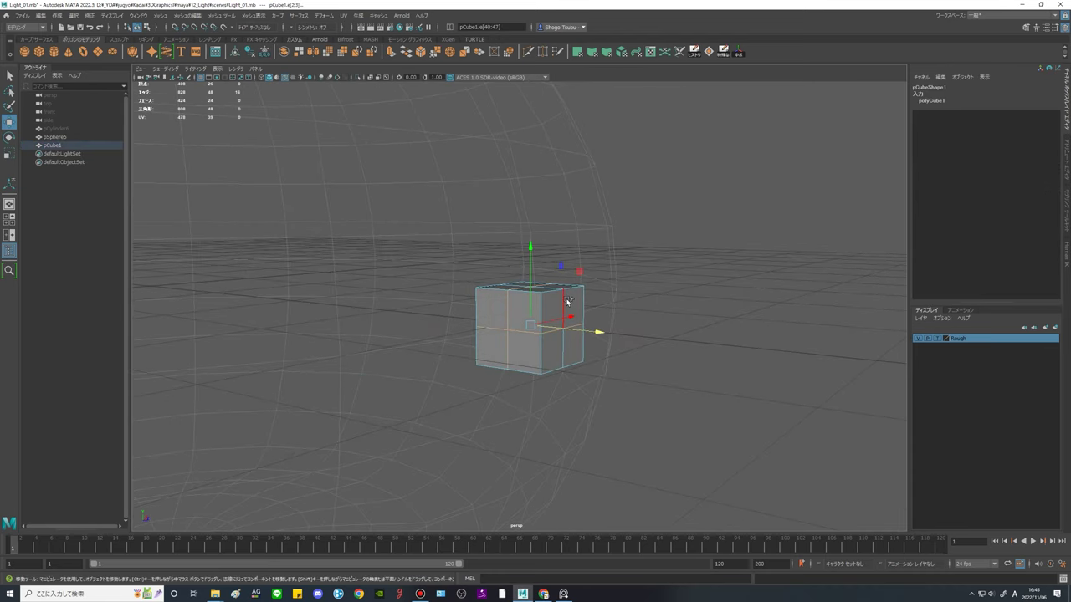
{"action": "key", "text": "ctrl+Delete"}
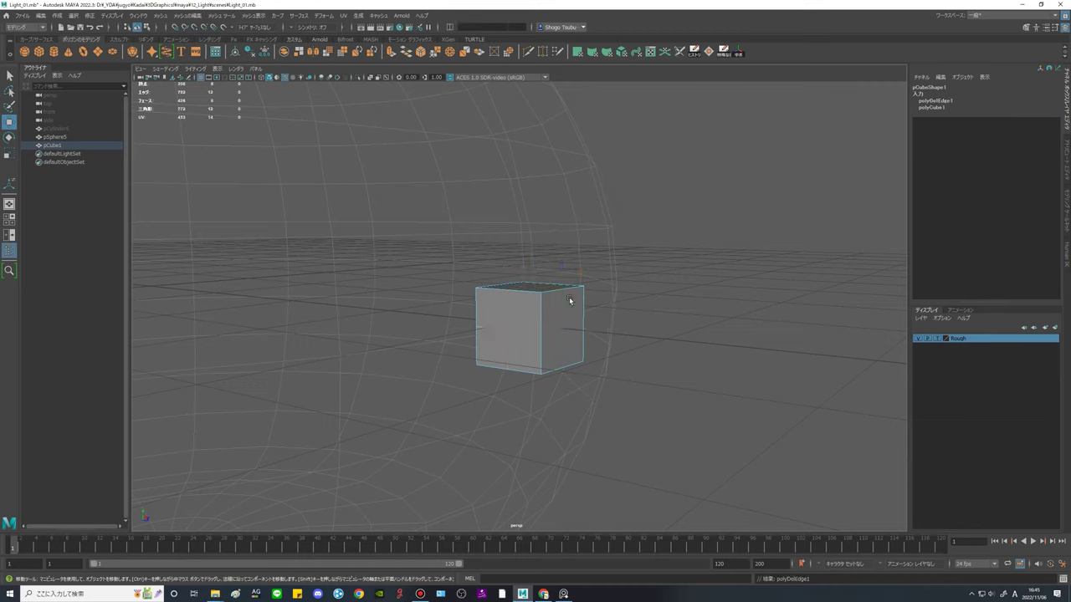
Scale the plain cube down uniformly to 0.022.
{"action": "right_click_drag", "start_coordinate": [540, 306], "coordinate": [645, 265]}
{"action": "key", "text": "r"}
{"action": "left_click_drag", "start_coordinate": [531, 326], "coordinate": [480, 329]}
{"action": "left_click_drag", "start_coordinate": [641, 329], "coordinate": [571, 327], "text": "alt"}
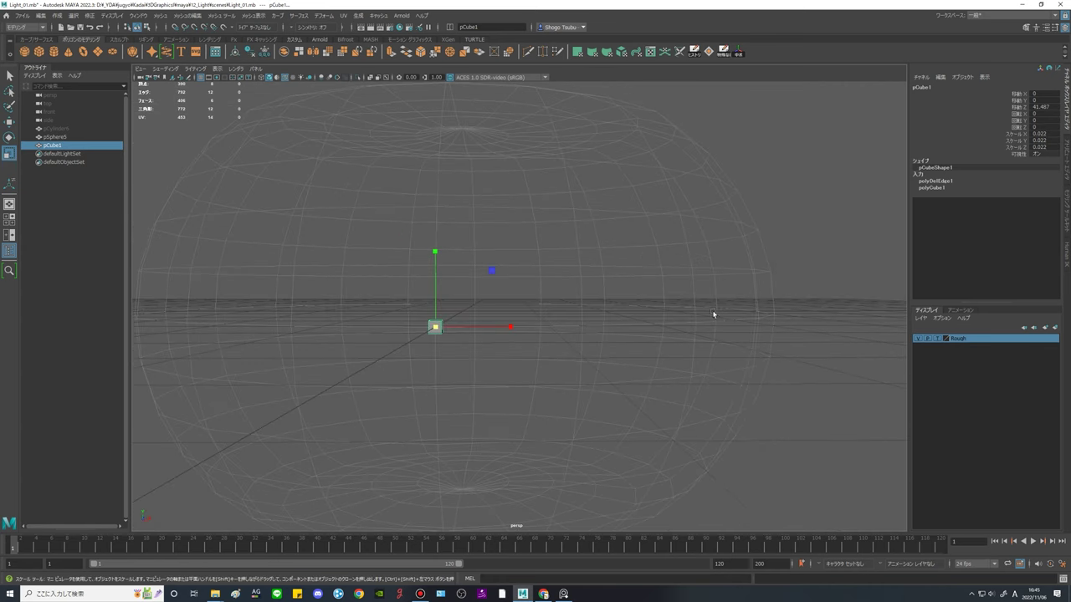
Pull the cube's top face straight up to about the upper edge of the template sphere.
{"action": "right_click_drag", "start_coordinate": [781, 264], "coordinate": [794, 288]}
{"action": "middle_click_drag", "start_coordinate": [470, 334], "coordinate": [497, 337], "text": "alt"}
{"action": "left_click_drag", "start_coordinate": [461, 320], "coordinate": [482, 327]}
{"action": "scroll", "coordinate": [518, 333], "scroll_direction": "down", "scroll_amount": 4}
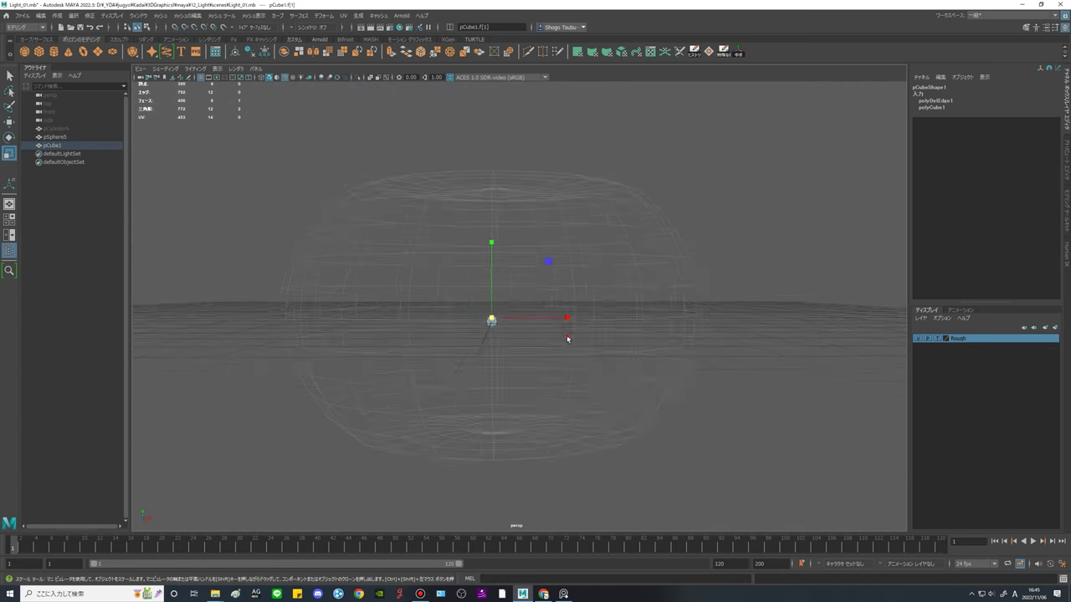
{"action": "left_click_drag", "start_coordinate": [569, 340], "coordinate": [570, 353], "text": "alt"}
{"action": "key", "text": "w"}
{"action": "left_click_drag", "start_coordinate": [492, 241], "coordinate": [492, 123]}
Pull the bar's bottom face straight down to about the lower edge of the template sphere.
{"action": "middle_click_drag", "start_coordinate": [595, 298], "coordinate": [596, 353], "text": "alt"}
{"action": "left_click_drag", "start_coordinate": [596, 353], "coordinate": [483, 267], "text": "alt"}
{"action": "left_click_drag", "start_coordinate": [548, 374], "coordinate": [583, 366], "text": "alt"}
{"action": "left_click_drag", "start_coordinate": [540, 193], "coordinate": [541, 353]}
{"action": "left_click_drag", "start_coordinate": [564, 477], "coordinate": [626, 459], "text": "alt"}
{"action": "middle_click_drag", "start_coordinate": [626, 456], "coordinate": [624, 445]}
{"action": "left_click_drag", "start_coordinate": [594, 383], "coordinate": [571, 447], "text": "alt"}
Offset the bar's top and bottom end faces in opposite X directions so the bar runs diagonally across the sphere's front.
{"action": "left_click_drag", "start_coordinate": [507, 288], "coordinate": [483, 194], "text": "alt"}
{"action": "left_click_drag", "start_coordinate": [521, 225], "coordinate": [575, 281], "text": "alt"}
{"action": "left_click_drag", "start_coordinate": [604, 248], "coordinate": [478, 252]}
{"action": "left_click_drag", "start_coordinate": [610, 301], "coordinate": [562, 164], "text": "alt"}
{"action": "left_click_drag", "start_coordinate": [576, 433], "coordinate": [522, 393]}
{"action": "left_click_drag", "start_coordinate": [525, 396], "coordinate": [564, 492], "text": "alt"}
{"action": "left_click_drag", "start_coordinate": [626, 426], "coordinate": [705, 404]}
{"action": "middle_click_drag", "start_coordinate": [706, 404], "coordinate": [730, 397]}
Insert an edge loop around the middle of the diagonal bar with the Multi-Cut tool.
{"action": "left_click_drag", "start_coordinate": [699, 400], "coordinate": [679, 383], "text": "alt"}
{"action": "middle_click_drag", "start_coordinate": [595, 357], "coordinate": [633, 425], "text": "alt"}
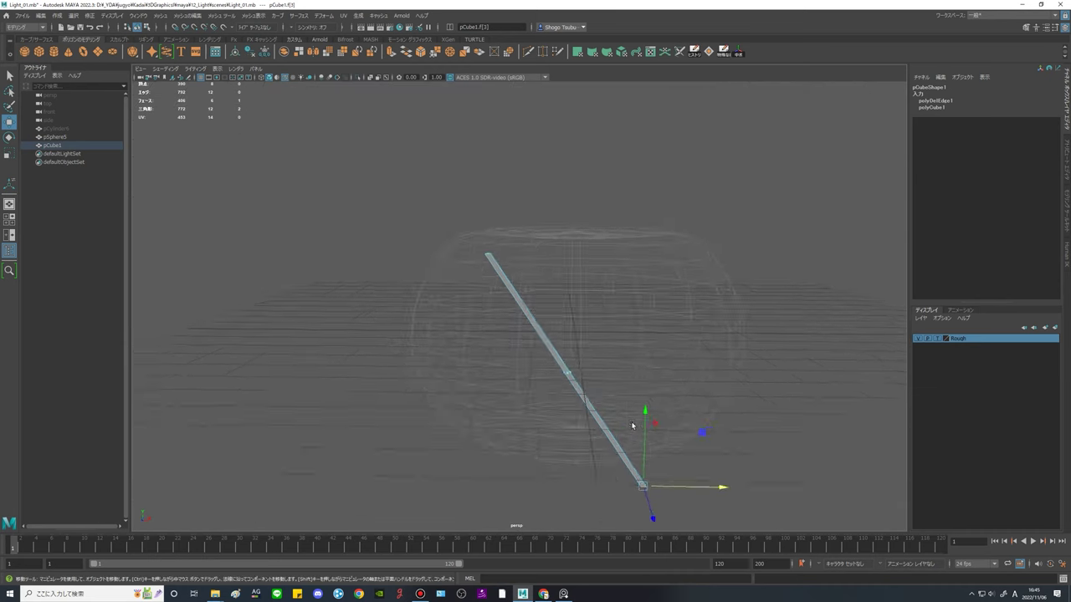
{"action": "left_click_drag", "start_coordinate": [633, 423], "coordinate": [713, 432], "text": "alt"}
{"action": "middle_click_drag", "start_coordinate": [593, 383], "coordinate": [540, 414], "text": "alt"}
{"action": "left_click_drag", "start_coordinate": [540, 414], "coordinate": [462, 370], "text": "alt"}
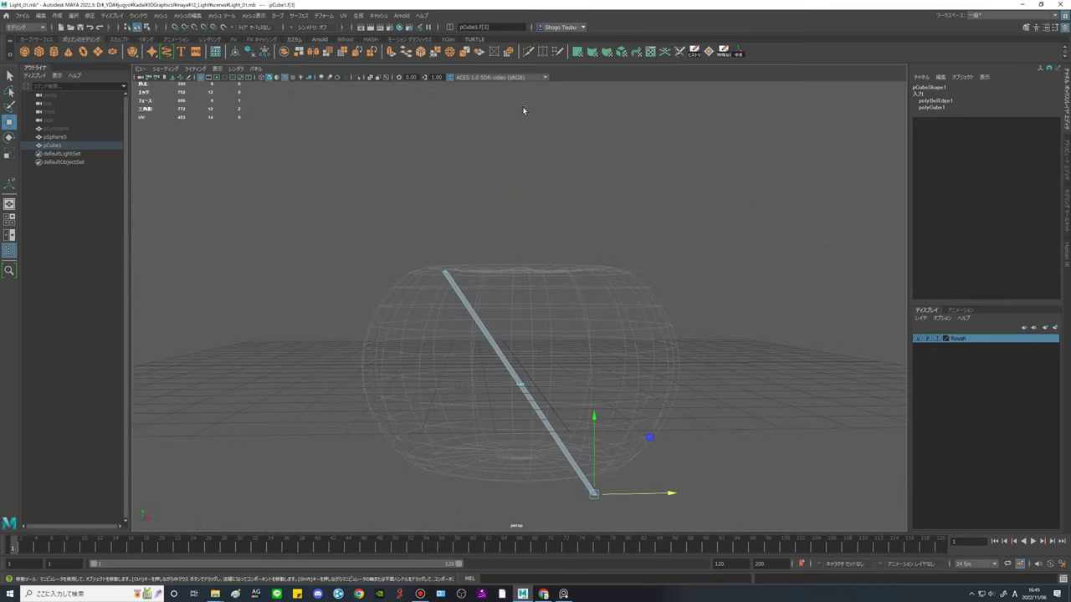
{"action": "left_click", "coordinate": [529, 52]}
{"action": "middle_click_drag", "start_coordinate": [548, 354], "coordinate": [542, 289], "text": "alt"}
{"action": "right_click_drag", "start_coordinate": [542, 289], "coordinate": [534, 327], "text": "alt"}
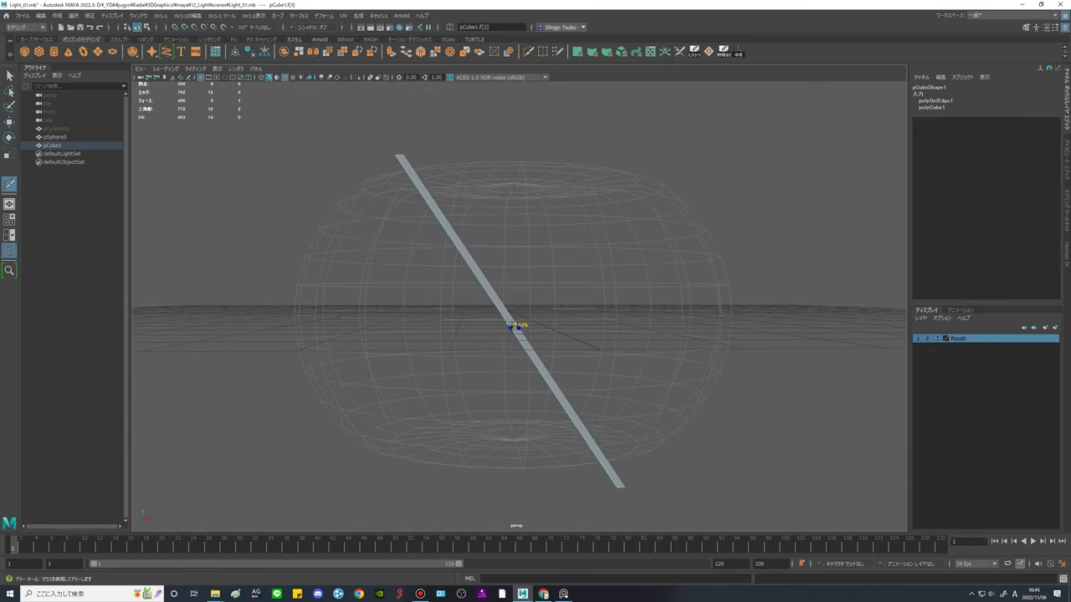
{"action": "left_click", "coordinate": [511, 323], "text": "ctrl"}
{"action": "left_click_drag", "start_coordinate": [512, 321], "coordinate": [636, 340], "text": "alt"}
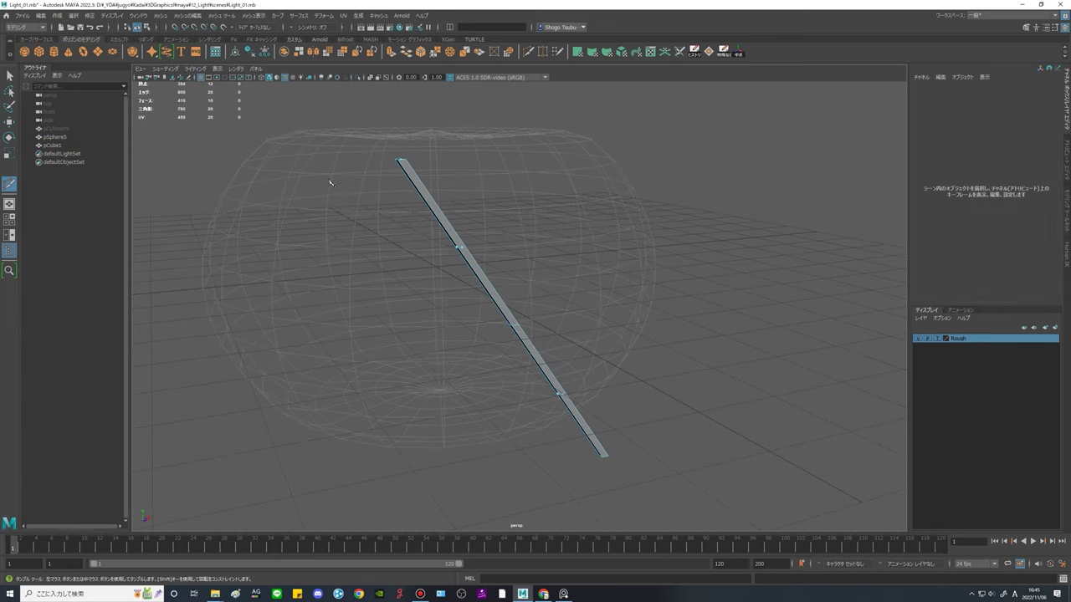
Move the bar's top and bottom end faces back along Z onto the sphere's surface, bending the bar at its middle loop.
{"action": "left_click", "coordinate": [10, 76]}
{"action": "left_click_drag", "start_coordinate": [310, 118], "coordinate": [307, 115]}
{"action": "left_click_drag", "start_coordinate": [418, 134], "coordinate": [593, 292], "text": "alt"}
{"action": "key", "text": "w"}
{"action": "scroll", "coordinate": [593, 292], "scroll_direction": "down", "scroll_amount": 3}
{"action": "middle_click_drag", "start_coordinate": [593, 292], "coordinate": [669, 326], "text": "alt"}
{"action": "left_click_drag", "start_coordinate": [658, 363], "coordinate": [424, 318]}
{"action": "left_click_drag", "start_coordinate": [521, 396], "coordinate": [478, 341]}
{"action": "left_click_drag", "start_coordinate": [502, 368], "coordinate": [623, 375], "text": "alt"}
{"action": "middle_click_drag", "start_coordinate": [622, 375], "coordinate": [708, 371]}
Insert another edge loop in both the upper and the lower half of the bent bar with the Multi-Cut tool.
{"action": "left_click_drag", "start_coordinate": [726, 378], "coordinate": [689, 336], "text": "alt"}
{"action": "scroll", "coordinate": [688, 334], "scroll_direction": "up", "scroll_amount": 1}
{"action": "left_click", "coordinate": [530, 52]}
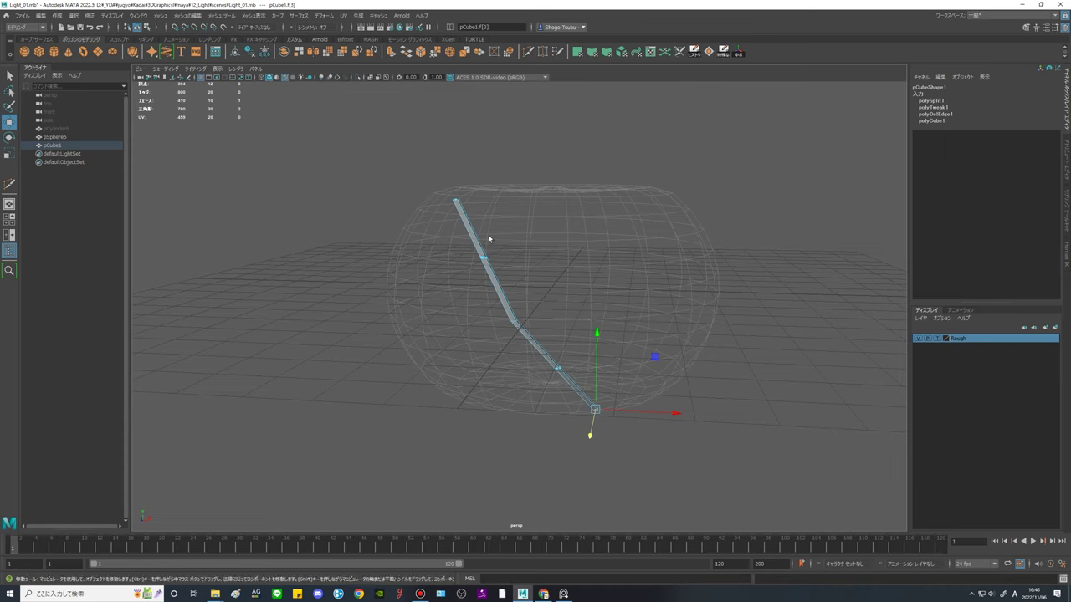
{"action": "left_click", "coordinate": [482, 252], "text": "ctrl"}
{"action": "left_click_drag", "start_coordinate": [576, 296], "coordinate": [562, 269], "text": "alt"}
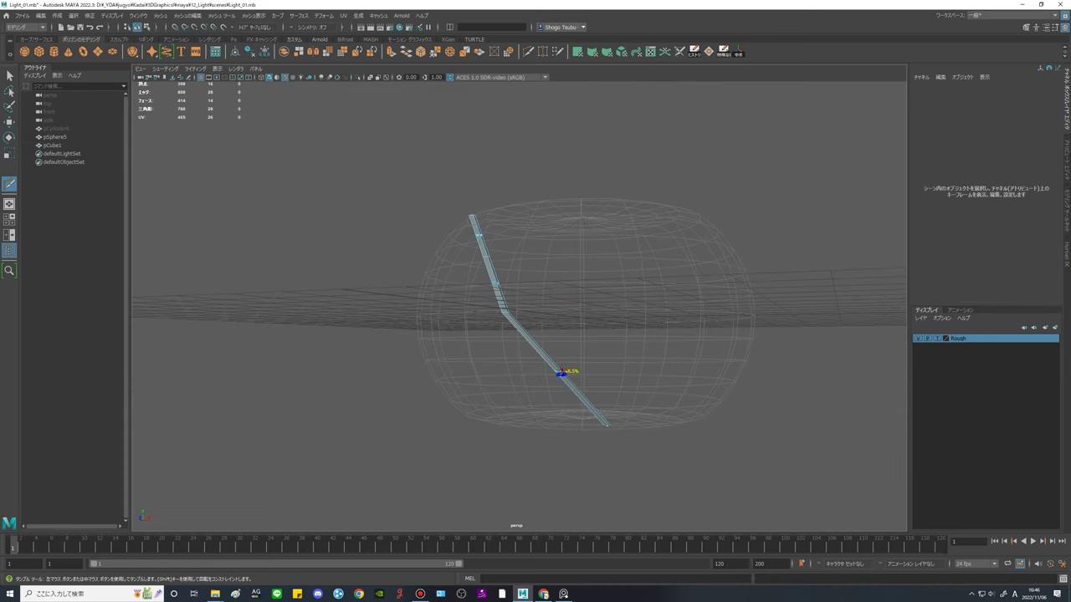
{"action": "left_click_drag", "start_coordinate": [704, 371], "coordinate": [752, 370], "text": "alt"}
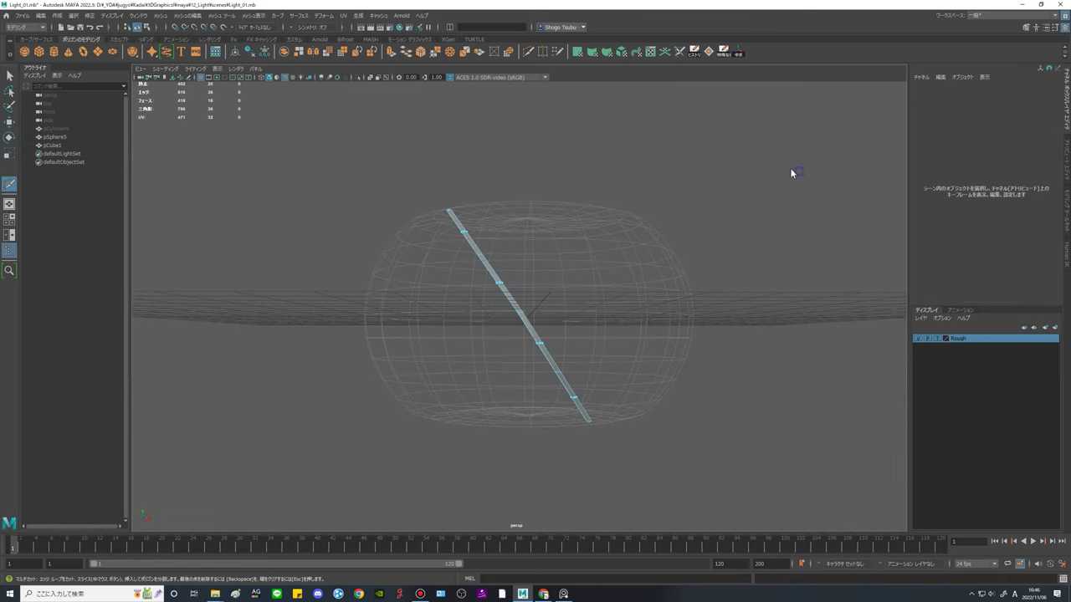
Move the vertices of the bar's upper-half edge loop outward along Z to the rough sphere's surface.
{"action": "left_click_drag", "start_coordinate": [485, 241], "coordinate": [538, 277], "text": "alt"}
{"action": "key", "text": "w"}
{"action": "key", "text": "ctrl+z"}
{"action": "left_click", "coordinate": [9, 76]}
{"action": "left_click_drag", "start_coordinate": [430, 238], "coordinate": [525, 270]}
{"action": "key", "text": "w"}
{"action": "left_click_drag", "start_coordinate": [592, 255], "coordinate": [621, 280], "text": "alt"}
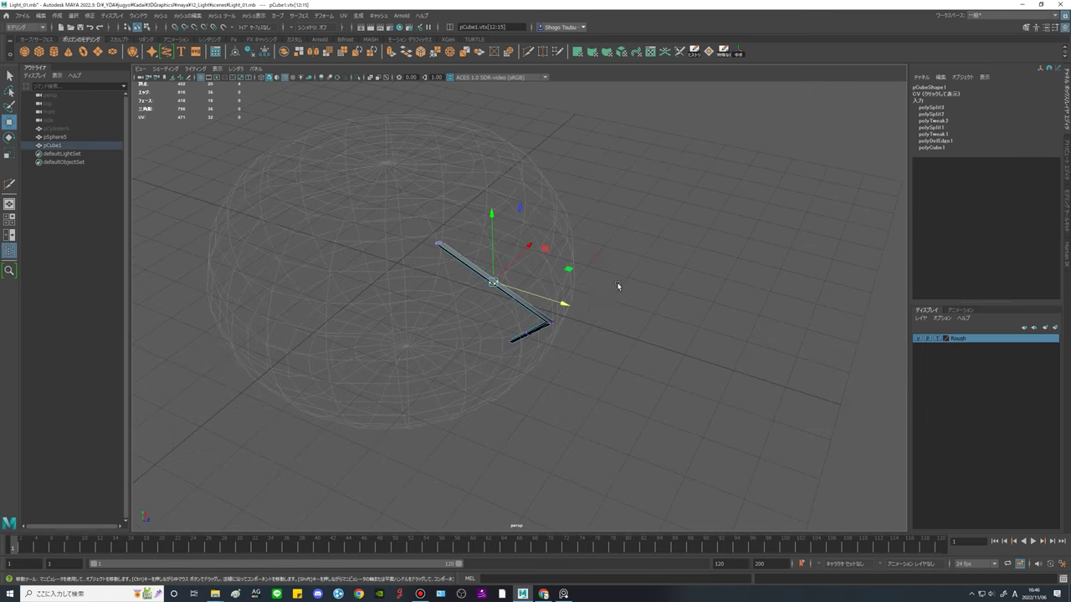
{"action": "left_click_drag", "start_coordinate": [569, 307], "coordinate": [686, 276], "text": "alt"}
{"action": "middle_click_drag", "start_coordinate": [686, 282], "coordinate": [704, 283]}
Move the vertices of the bar's lower-half edge loop outward along Z to match the sphere's curvature.
{"action": "left_click_drag", "start_coordinate": [696, 295], "coordinate": [594, 285], "text": "alt"}
{"action": "middle_click_drag", "start_coordinate": [595, 287], "coordinate": [542, 251], "text": "alt"}
{"action": "left_click_drag", "start_coordinate": [513, 358], "coordinate": [466, 322]}
{"action": "left_click_drag", "start_coordinate": [481, 334], "coordinate": [586, 341], "text": "alt"}
{"action": "middle_click_drag", "start_coordinate": [672, 341], "coordinate": [696, 342]}
Return the bent bar to object mode, delete its construction history and preview it smoothed.
{"action": "left_click_drag", "start_coordinate": [695, 342], "coordinate": [359, 341], "text": "alt"}
{"action": "middle_click_drag", "start_coordinate": [572, 272], "coordinate": [595, 327], "text": "alt"}
{"action": "scroll", "coordinate": [595, 327], "scroll_direction": "up", "scroll_amount": 3}
{"action": "left_click_drag", "start_coordinate": [355, 175], "coordinate": [466, 208], "text": "alt"}
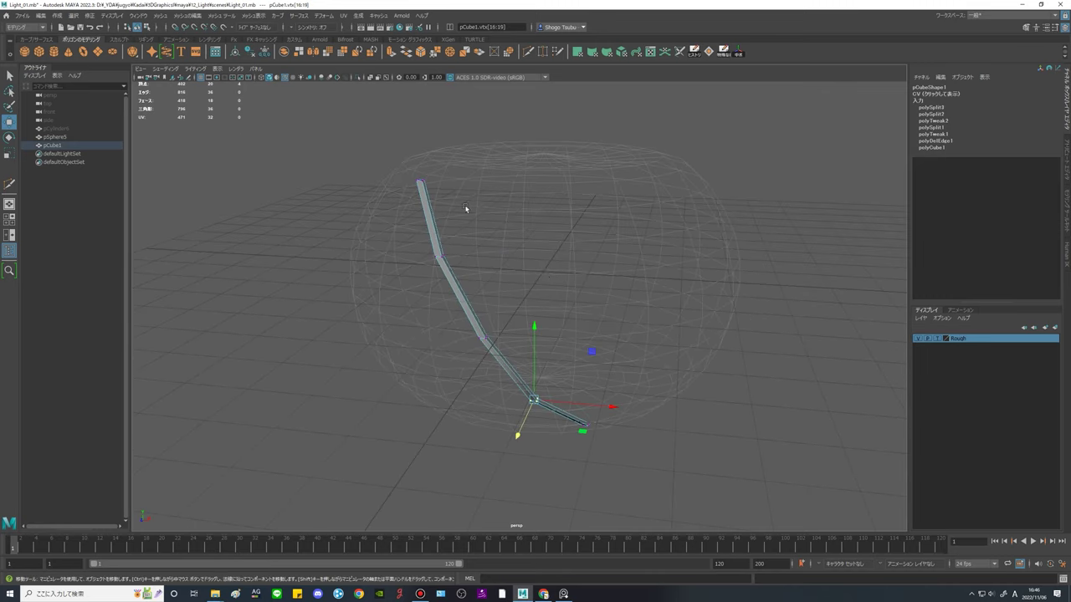
{"action": "left_click_drag", "start_coordinate": [456, 247], "coordinate": [502, 277], "text": "alt"}
{"action": "right_click_drag", "start_coordinate": [441, 254], "coordinate": [717, 119]}
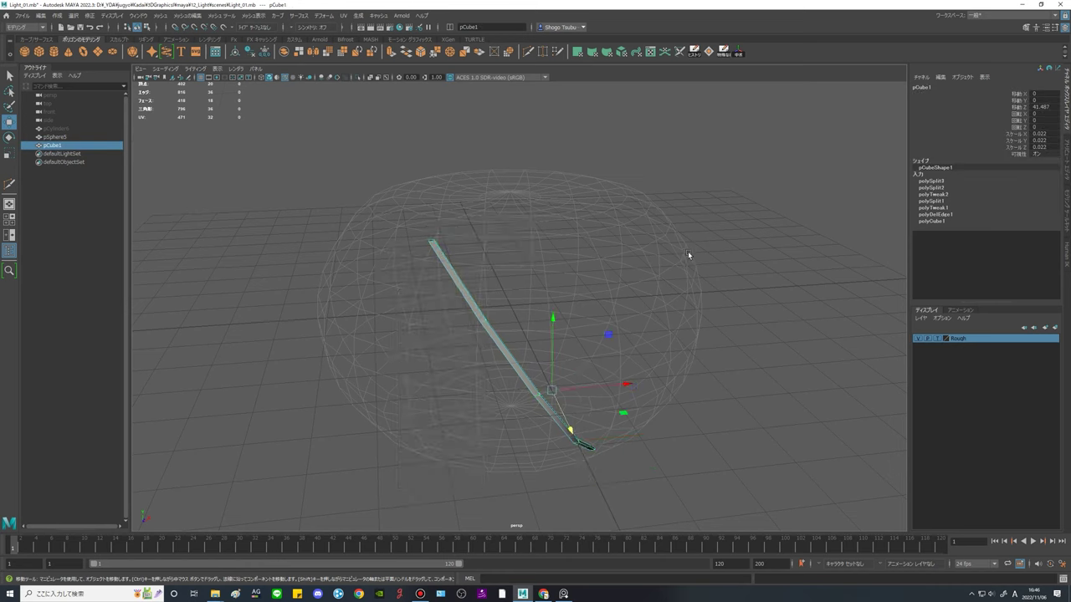
{"action": "left_click_drag", "start_coordinate": [724, 225], "coordinate": [739, 263], "text": "alt"}
{"action": "scroll", "coordinate": [736, 263], "scroll_direction": "down", "scroll_amount": 1}
{"action": "middle_click_drag", "start_coordinate": [712, 261], "coordinate": [594, 215], "text": "alt"}
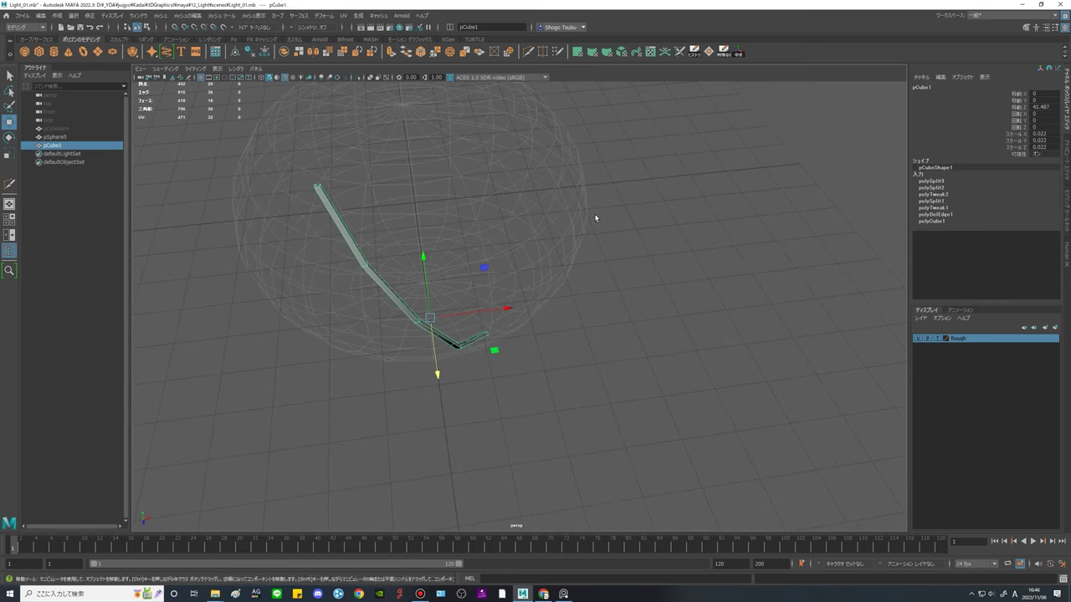
{"action": "left_click", "coordinate": [695, 52]}
{"action": "left_click_drag", "start_coordinate": [641, 261], "coordinate": [661, 242], "text": "alt"}
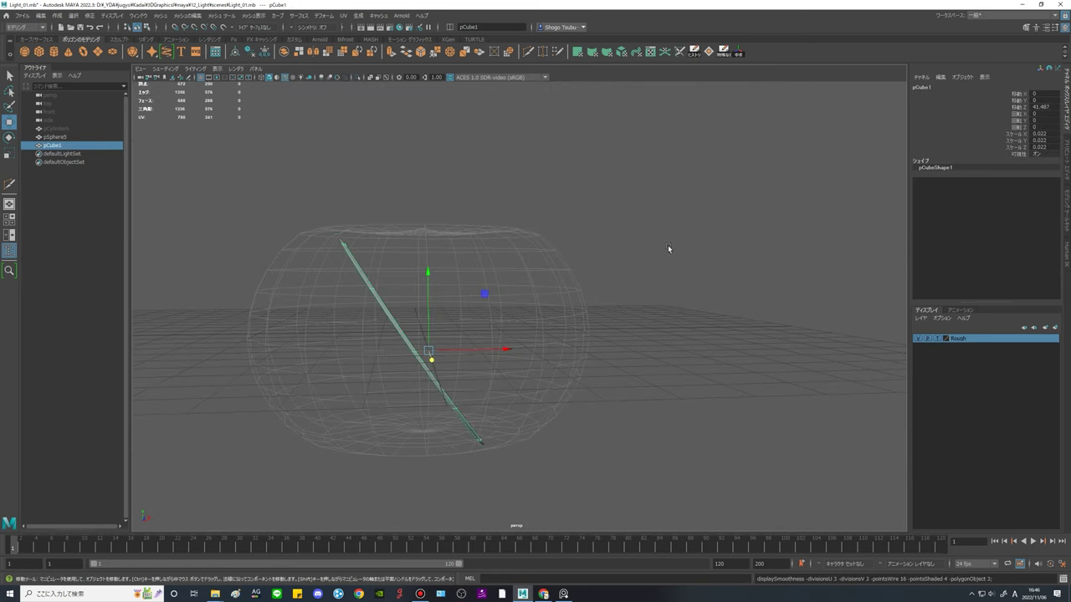
{"action": "left_click", "coordinate": [671, 245]}
Insert an edge loop close to each end of the unsmoothed bar with the Multi-Cut tool, and restore the smooth preview.
{"action": "left_click_drag", "start_coordinate": [608, 275], "coordinate": [606, 353], "text": "alt"}
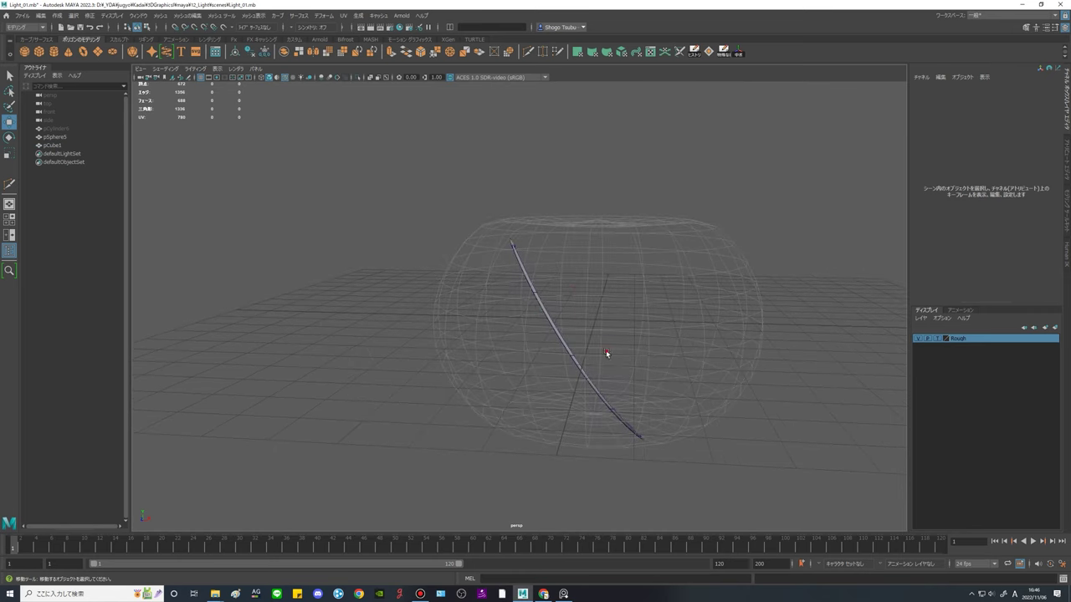
{"action": "middle_click_drag", "start_coordinate": [569, 274], "coordinate": [611, 351], "text": "alt"}
{"action": "scroll", "coordinate": [641, 276], "scroll_direction": "up", "scroll_amount": 5}
{"action": "middle_click_drag", "start_coordinate": [639, 280], "coordinate": [510, 243], "text": "alt"}
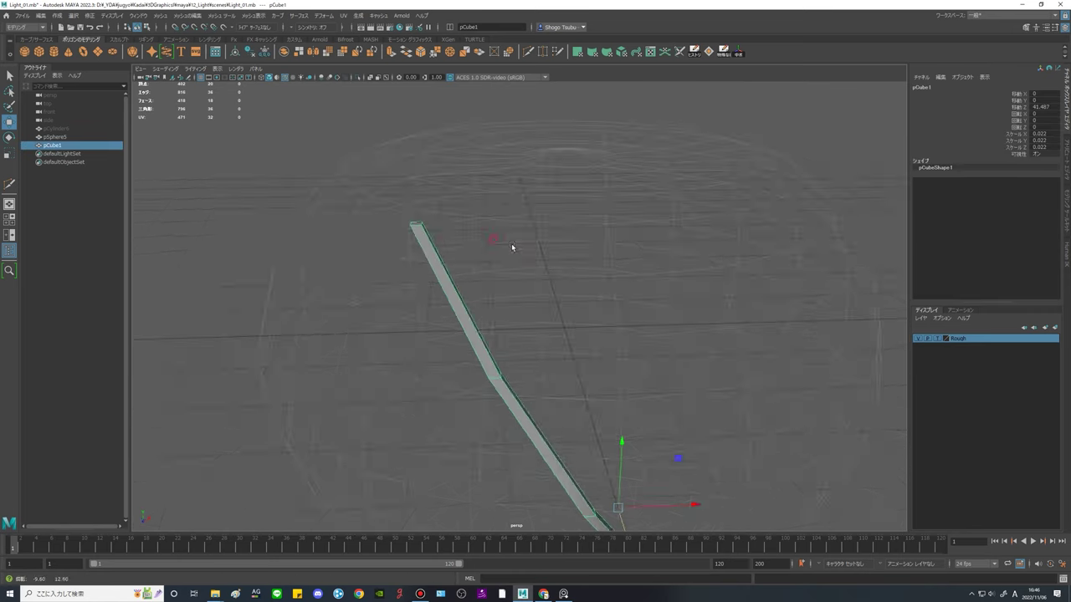
{"action": "left_click_drag", "start_coordinate": [508, 243], "coordinate": [552, 294], "text": "alt"}
{"action": "left_click", "coordinate": [540, 51]}
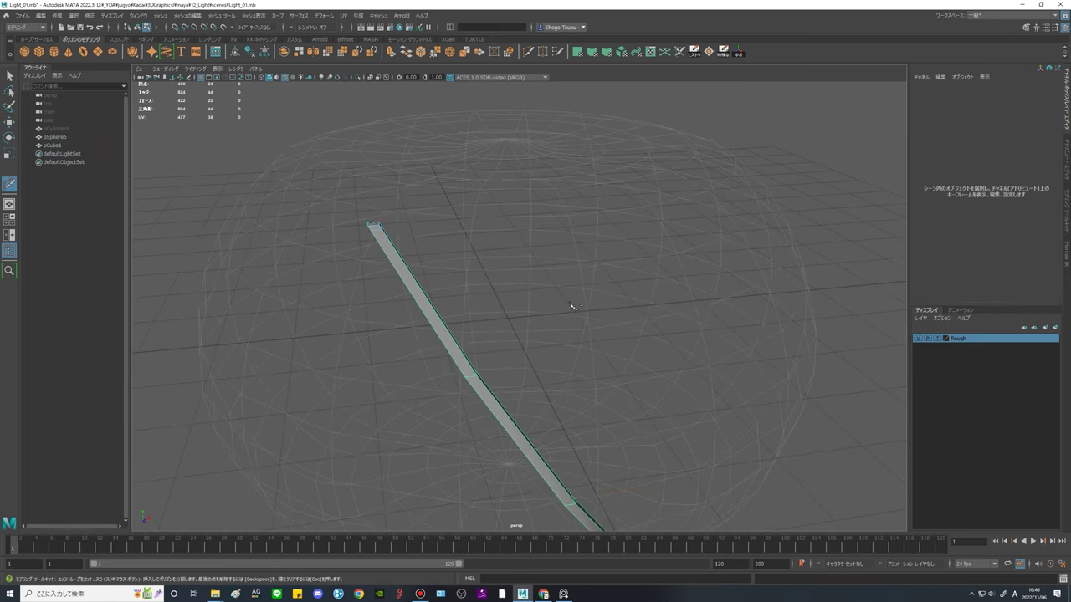
{"action": "middle_click_drag", "start_coordinate": [686, 432], "coordinate": [510, 326], "text": "alt"}
{"action": "left_click_drag", "start_coordinate": [510, 325], "coordinate": [588, 361], "text": "alt"}
{"action": "middle_click_drag", "start_coordinate": [588, 360], "coordinate": [421, 164], "text": "alt"}
{"action": "scroll", "coordinate": [701, 479], "scroll_direction": "up", "scroll_amount": 1}
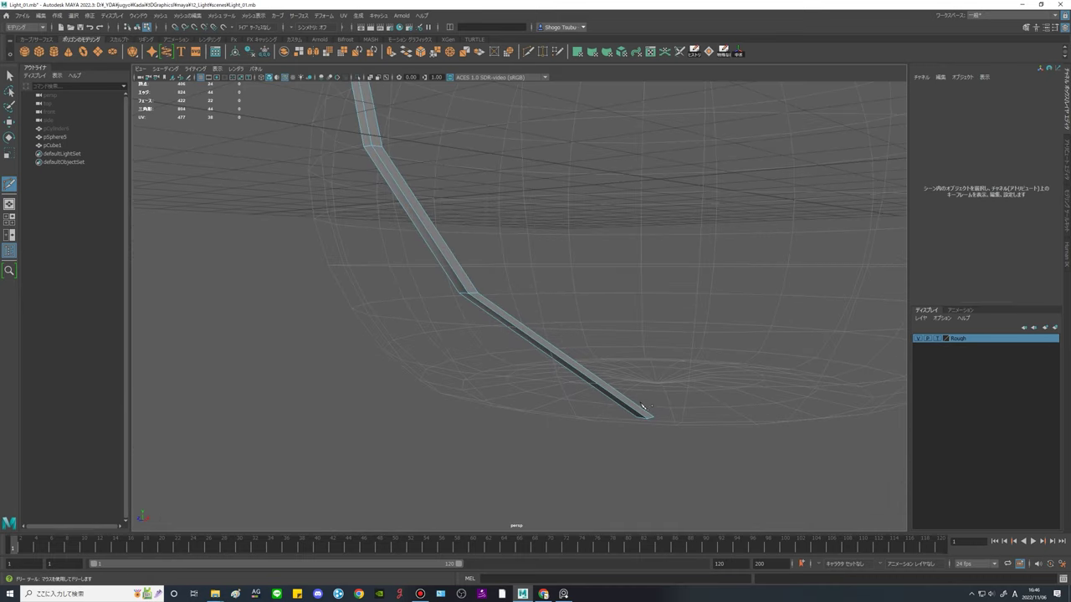
{"action": "middle_click_drag", "start_coordinate": [696, 429], "coordinate": [574, 335], "text": "alt"}
{"action": "scroll", "coordinate": [572, 334], "scroll_direction": "up", "scroll_amount": 4}
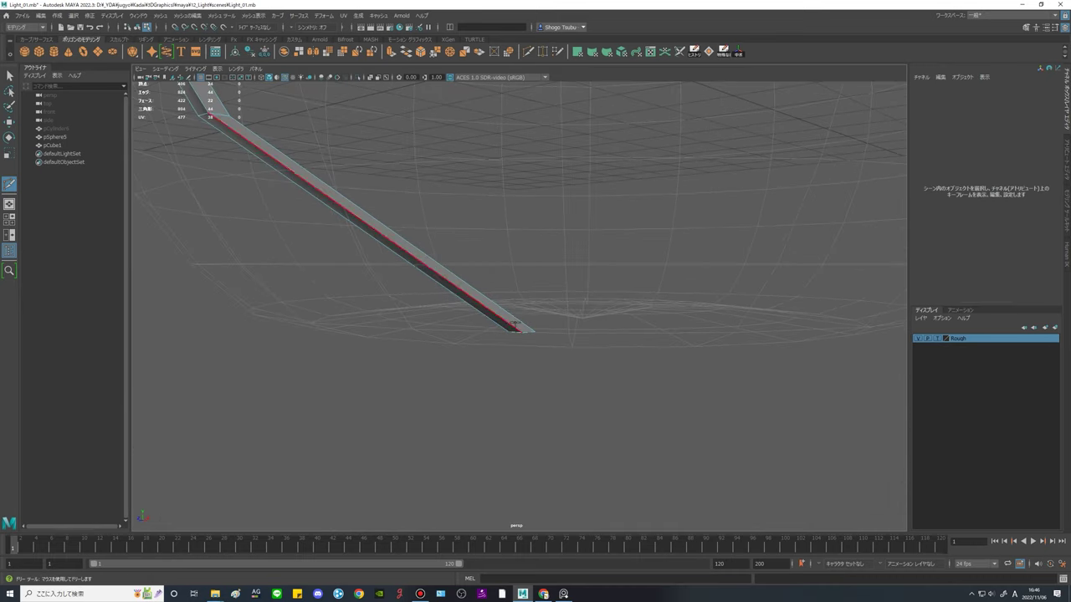
{"action": "scroll", "coordinate": [575, 350], "scroll_direction": "down", "scroll_amount": 6}
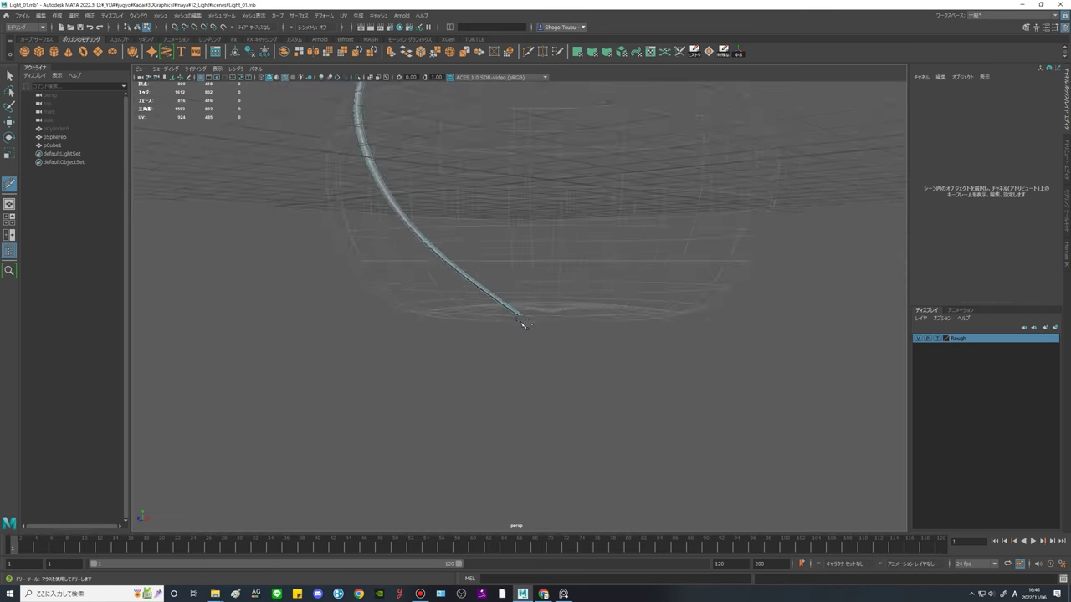
{"action": "middle_click_drag", "start_coordinate": [525, 323], "coordinate": [584, 407], "text": "alt"}
Leave the Multi-Cut tool, return the curved strip to object mode and select the whole strip.
{"action": "left_click", "coordinate": [10, 76]}
{"action": "left_click_drag", "start_coordinate": [558, 246], "coordinate": [585, 249], "text": "alt"}
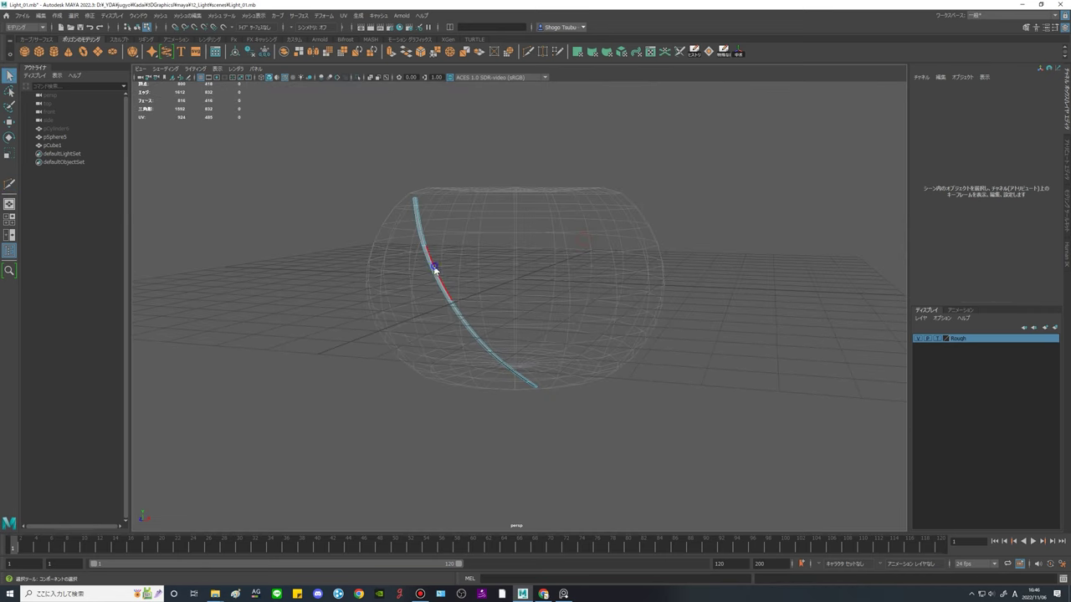
{"action": "right_click_drag", "start_coordinate": [435, 272], "coordinate": [498, 249]}
{"action": "left_click", "coordinate": [622, 193]}
{"action": "left_click_drag", "start_coordinate": [597, 245], "coordinate": [627, 357], "text": "alt"}
{"action": "scroll", "coordinate": [614, 312], "scroll_direction": "down", "scroll_amount": 4}
{"action": "left_click", "coordinate": [526, 339]}
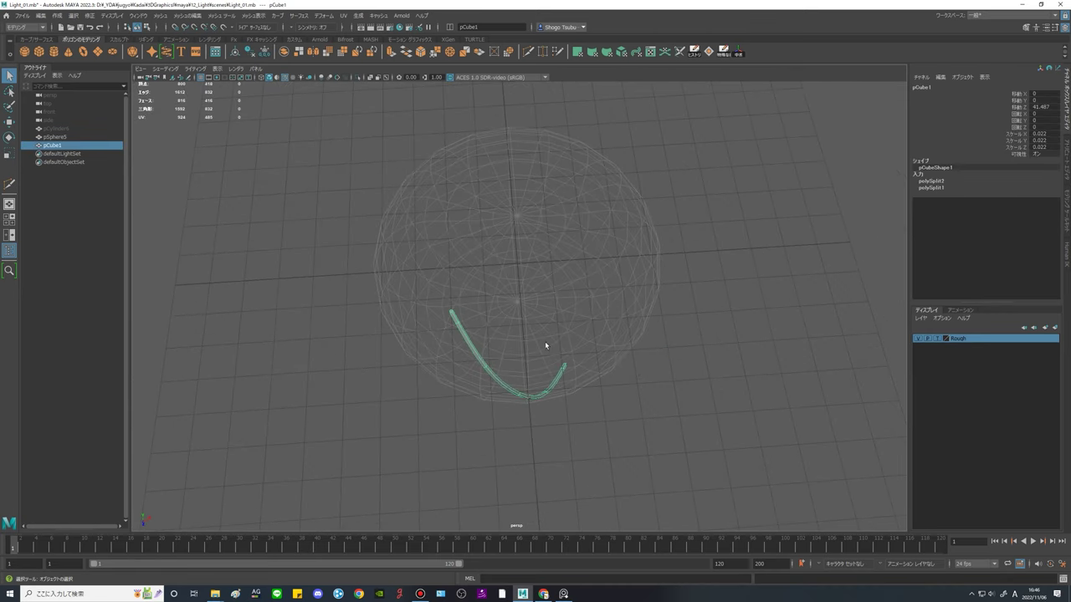
Move the curved strip's pivot to the grid origin at the centre of the rough sphere.
{"action": "key", "text": "w"}
{"action": "left_click_drag", "start_coordinate": [571, 411], "coordinate": [520, 355], "text": "alt"}
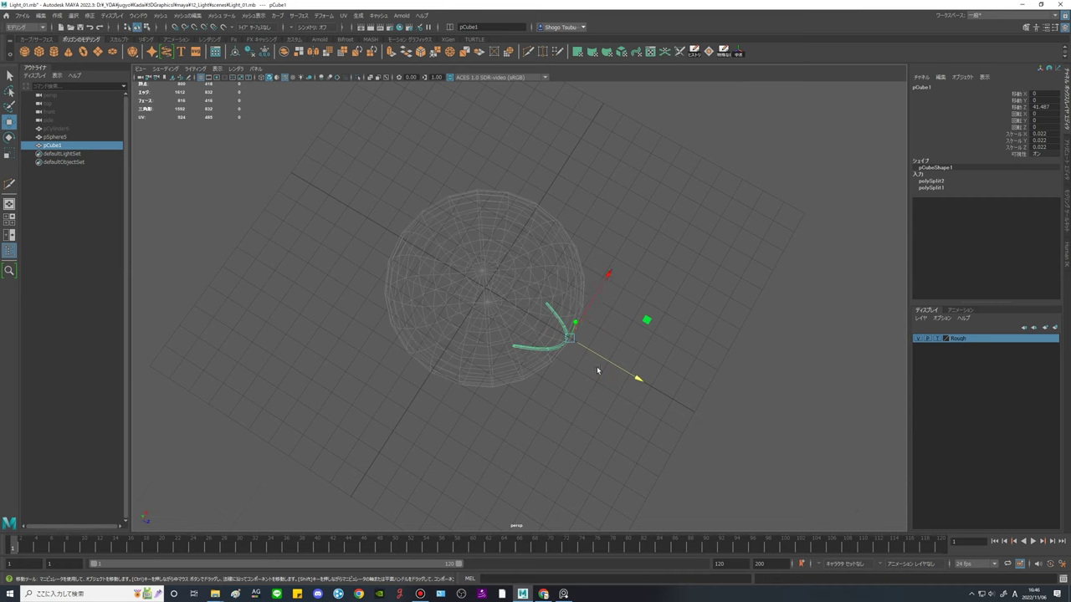
{"action": "scroll", "coordinate": [594, 368], "scroll_direction": "up", "scroll_amount": 5}
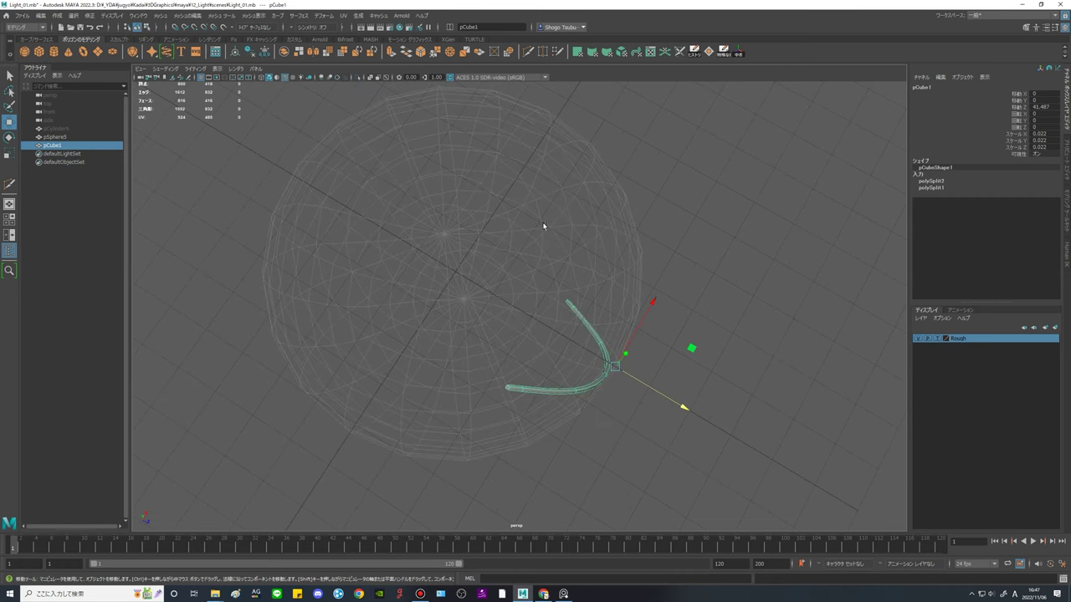
{"action": "left_click_drag", "start_coordinate": [529, 255], "coordinate": [433, 322], "text": "alt"}
{"action": "key", "text": "ctrl"}
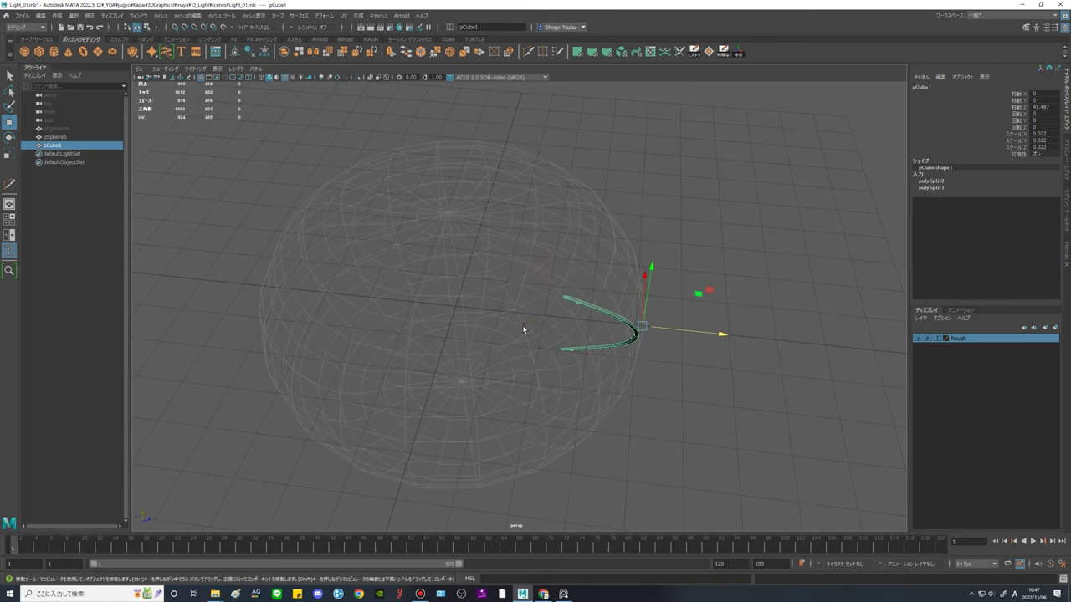
{"action": "key", "text": "d"}
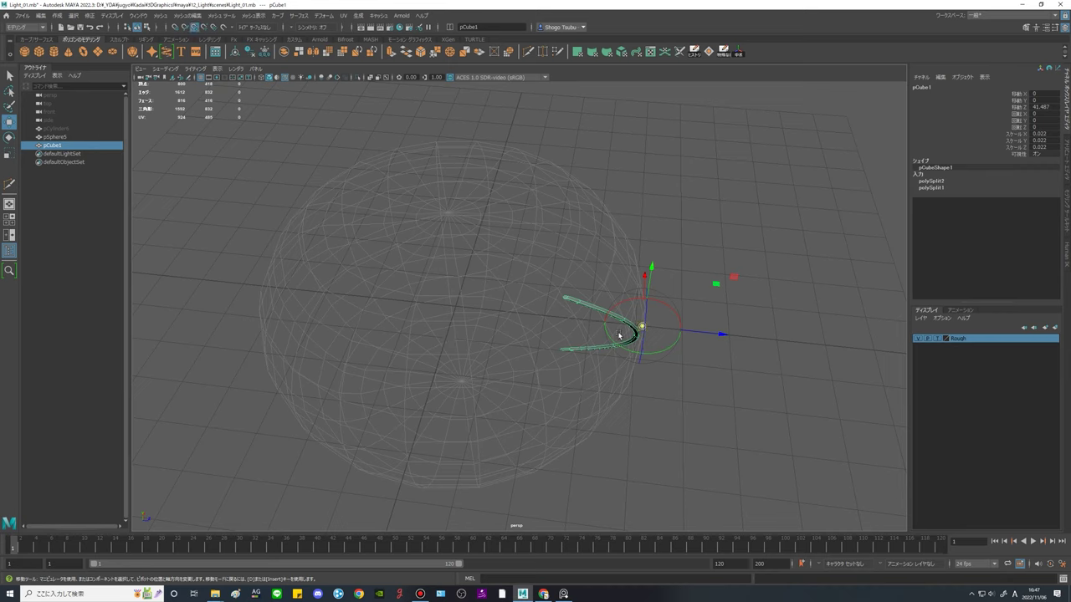
{"action": "left_click_drag", "start_coordinate": [641, 327], "coordinate": [470, 305]}
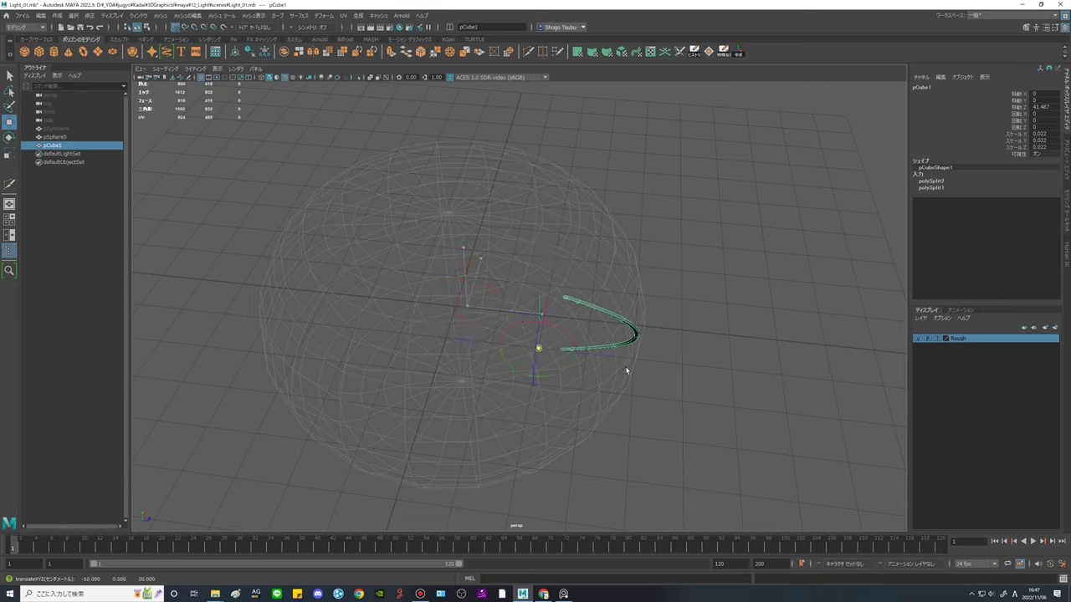
{"action": "left_click_drag", "start_coordinate": [487, 378], "coordinate": [504, 326], "text": "alt"}
{"action": "left_click_drag", "start_coordinate": [524, 377], "coordinate": [461, 373], "text": "alt"}
Try duplicating the strip twice with each copy rotated around the sphere's Y axis, and remove the copies.
{"action": "key", "text": "e"}
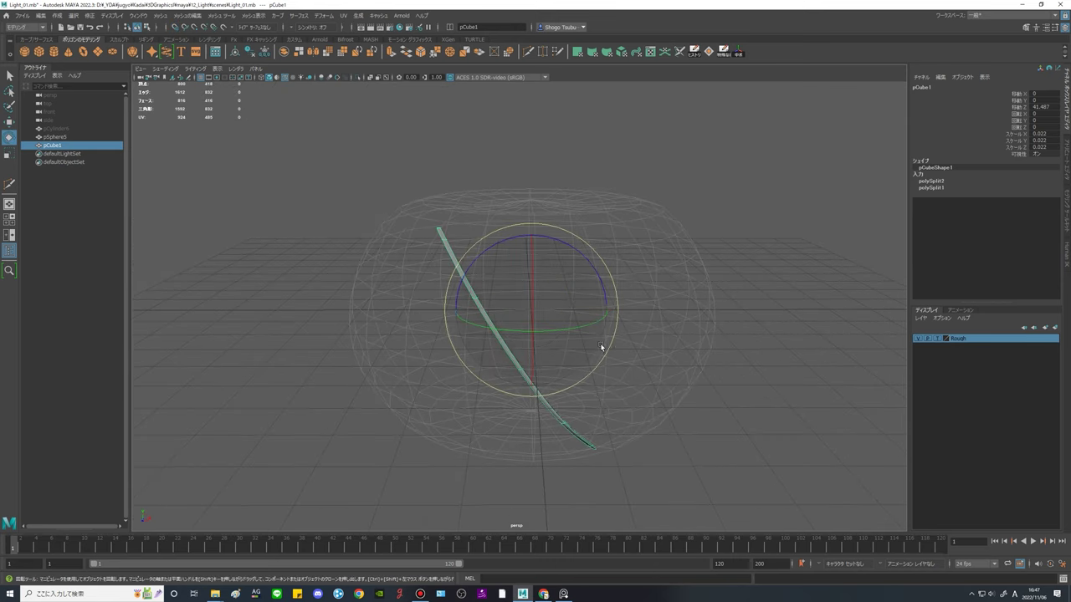
{"action": "left_click_drag", "start_coordinate": [713, 344], "coordinate": [776, 337], "text": "alt"}
{"action": "right_click_drag", "start_coordinate": [776, 337], "coordinate": [717, 376], "text": "alt"}
{"action": "left_click", "coordinate": [717, 377]}
{"action": "key", "text": "ctrl+z"}
{"action": "left_click_drag", "start_coordinate": [771, 293], "coordinate": [692, 314], "text": "alt"}
{"action": "middle_click_drag", "start_coordinate": [649, 314], "coordinate": [602, 330], "text": "alt"}
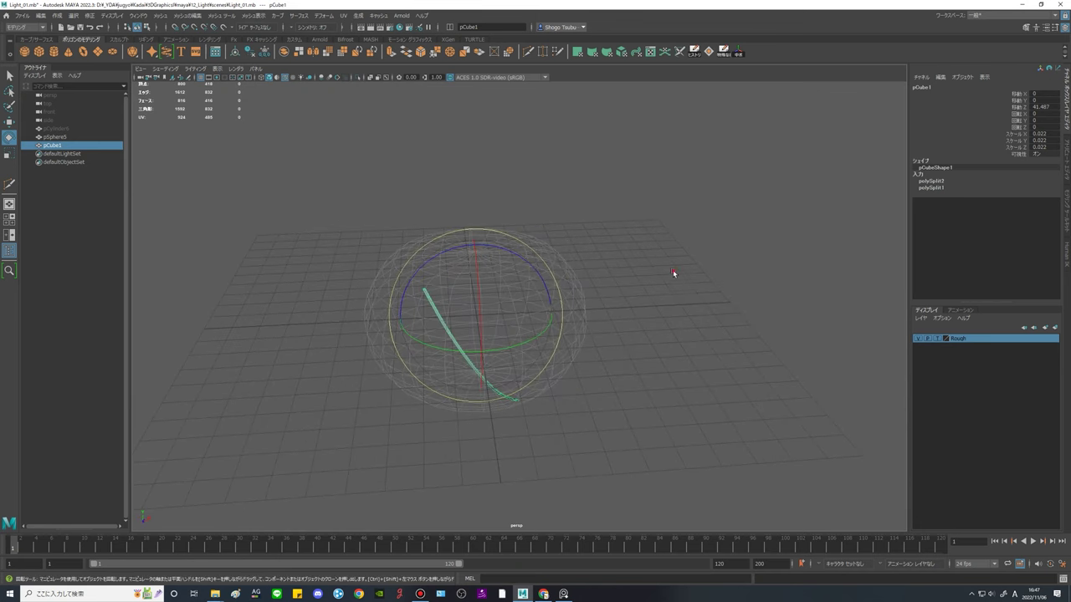
{"action": "left_click_drag", "start_coordinate": [672, 270], "coordinate": [654, 298], "text": "alt"}
{"action": "scroll", "coordinate": [571, 342], "scroll_direction": "up", "scroll_amount": 2}
{"action": "middle_click_drag", "start_coordinate": [562, 343], "coordinate": [570, 340], "text": "alt"}
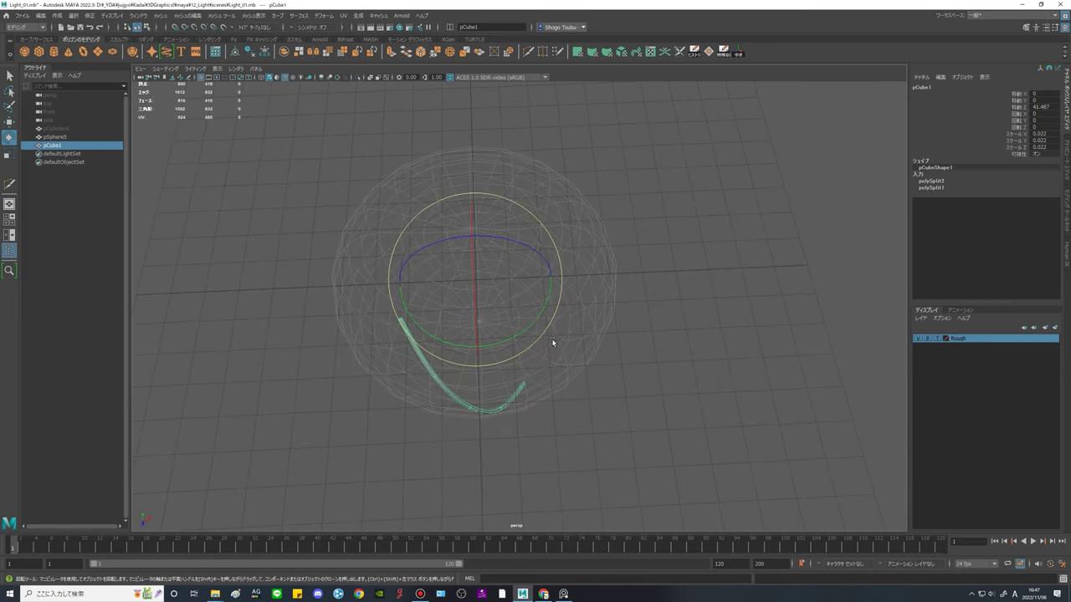
{"action": "key", "text": "ctrl+d"}
{"action": "left_click_drag", "start_coordinate": [516, 333], "coordinate": [582, 320]}
{"action": "key", "text": "ctrl+d"}
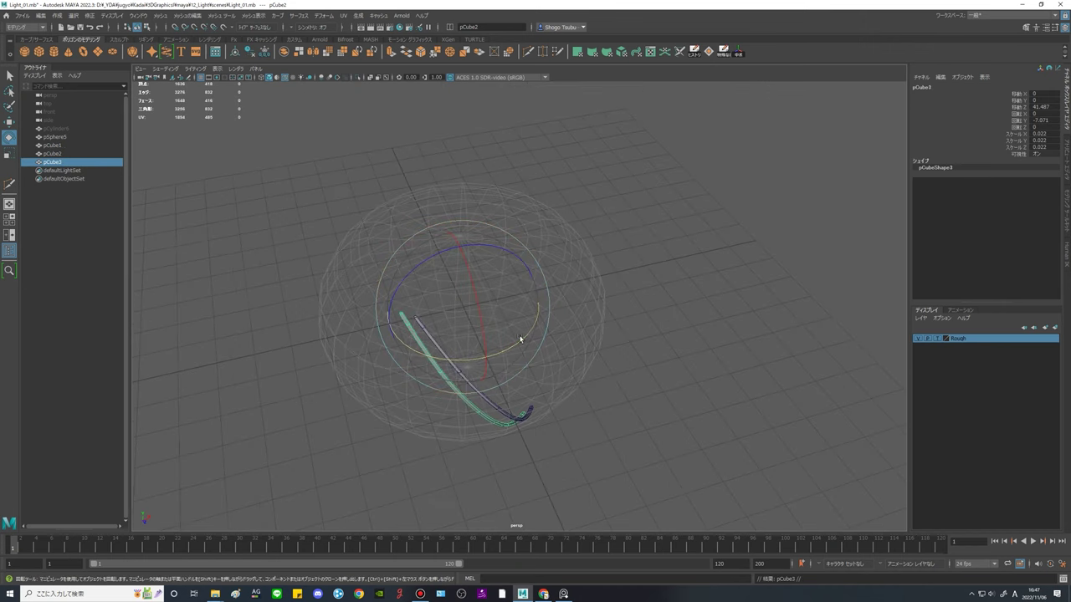
{"action": "left_click_drag", "start_coordinate": [516, 347], "coordinate": [557, 333]}
{"action": "left_click", "coordinate": [720, 312]}
{"action": "left_click_drag", "start_coordinate": [713, 358], "coordinate": [665, 351], "text": "alt"}
{"action": "key", "text": "Delete"}
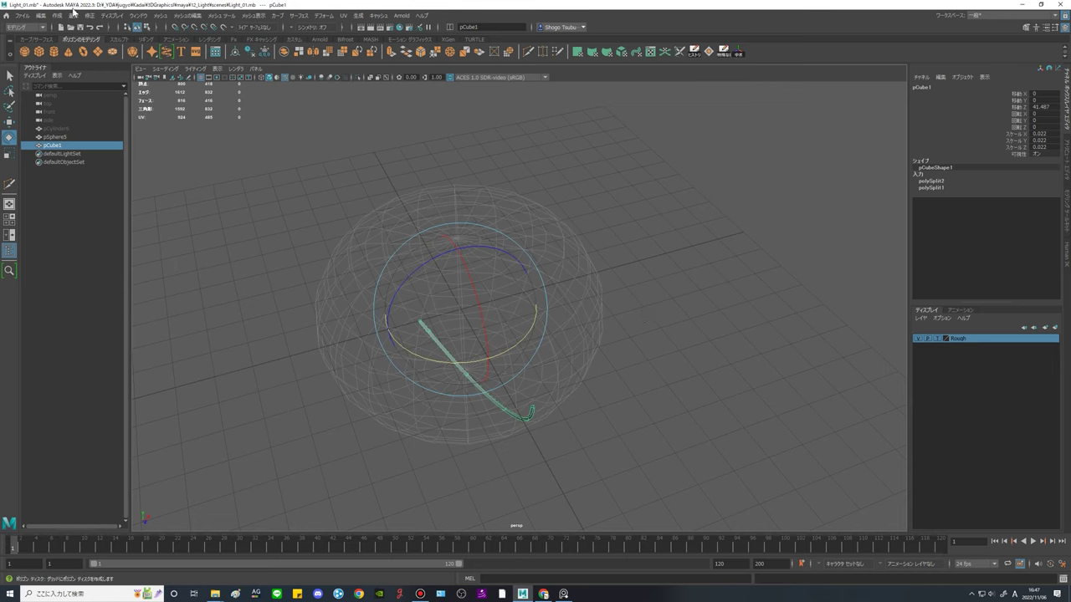
Create 60 copies of the strip with Duplicate Special, using zero translation and a Y rotation of 5 degrees per copy.
{"action": "left_click", "coordinate": [40, 15]}
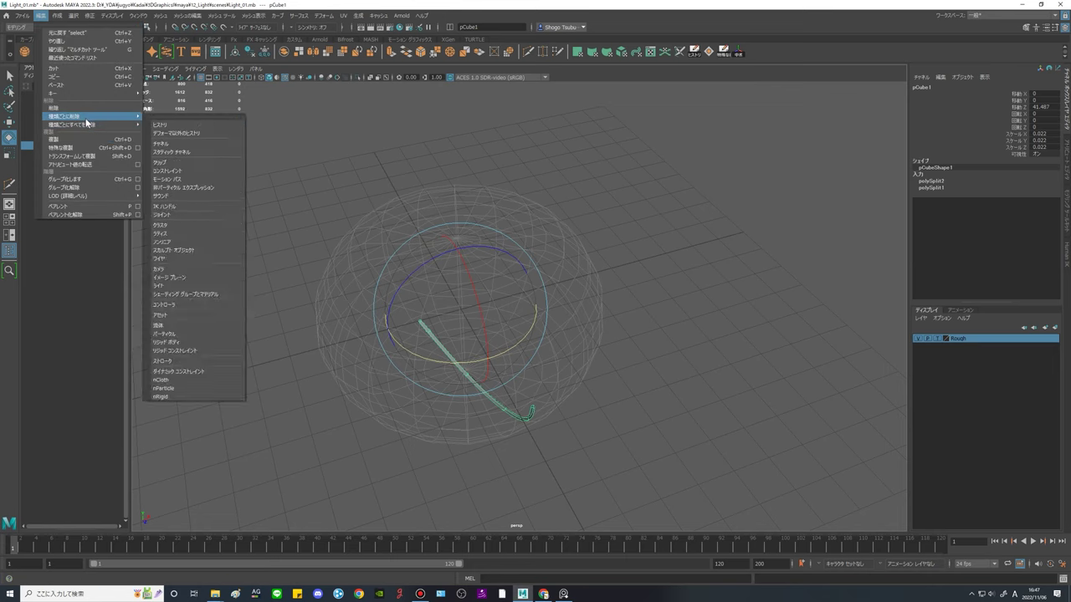
{"action": "mouse_move", "coordinate": [87, 122]}
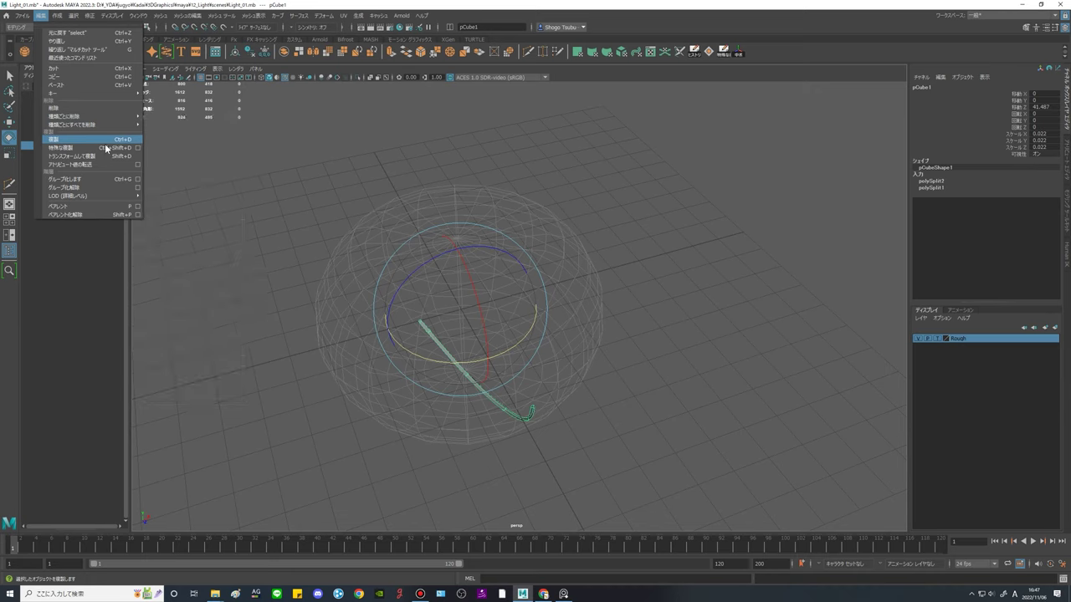
{"action": "key", "text": "ctrl"}
{"action": "key", "text": "ctrl"}
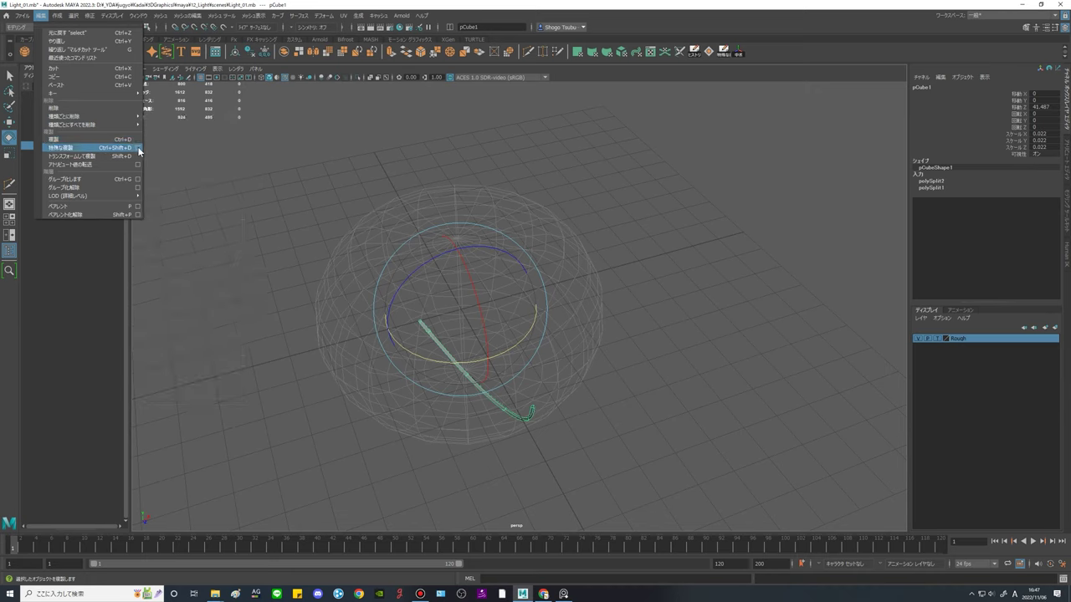
{"action": "left_click", "coordinate": [139, 148]}
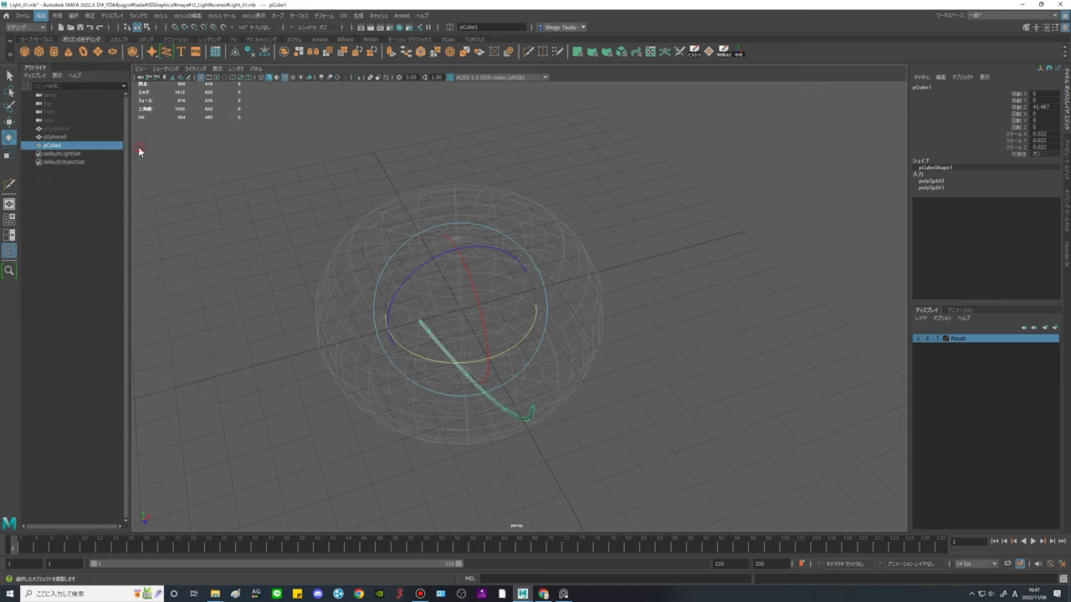
{"action": "left_click_drag", "start_coordinate": [237, 191], "coordinate": [237, 197]}
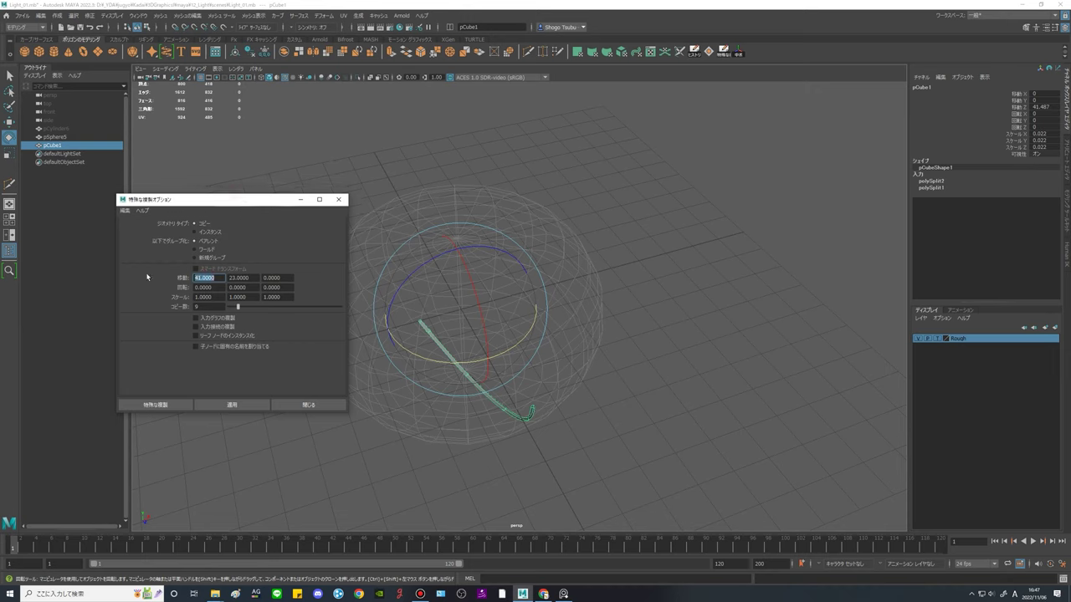
{"action": "key", "text": "Tab"}
{"action": "type", "text": "0"}
{"action": "left_click", "coordinate": [247, 287]}
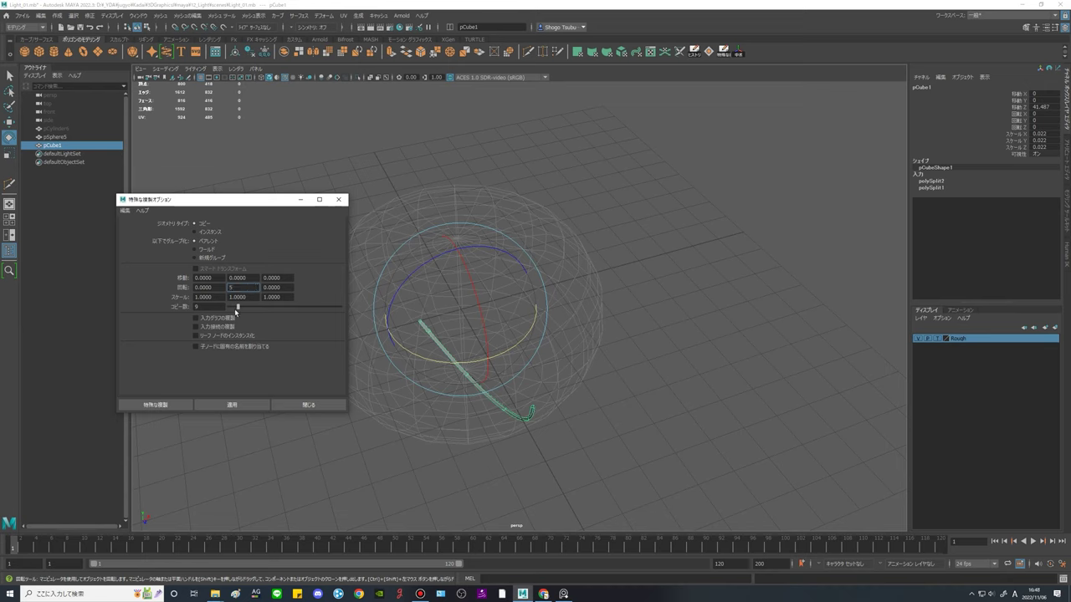
{"action": "left_click", "coordinate": [201, 307]}
{"action": "left_click", "coordinate": [249, 406]}
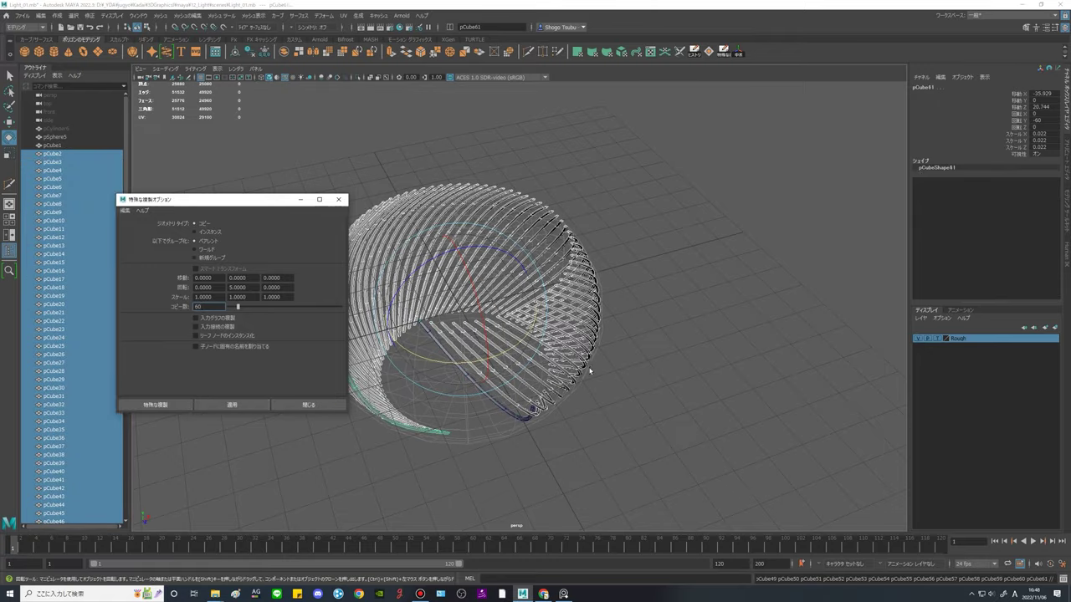
Deselect the copied strips and turn off the wireframe-on-shaded display.
{"action": "left_click_drag", "start_coordinate": [639, 362], "coordinate": [663, 330], "text": "alt"}
{"action": "left_click", "coordinate": [738, 348]}
{"action": "scroll", "coordinate": [749, 360], "scroll_direction": "down", "scroll_amount": 3}
{"action": "left_click", "coordinate": [286, 77]}
{"action": "mouse_move", "coordinate": [625, 285]}
{"action": "left_mouse_down", "text": "alt"}
{"action": "mouse_move", "coordinate": [652, 300]}
{"action": "mouse_move", "coordinate": [783, 294]}
{"action": "mouse_move", "coordinate": [736, 325]}
{"action": "left_mouse_up", "text": "alt"}
Switch to the reference image viewer and examine the spacing and crossing of the woven strips on the rattan lamps.
{"action": "left_click", "coordinate": [562, 594]}
{"action": "right_click_drag", "start_coordinate": [173, 187], "coordinate": [178, 216]}
{"action": "scroll", "coordinate": [191, 259], "scroll_direction": "up", "scroll_amount": 3}
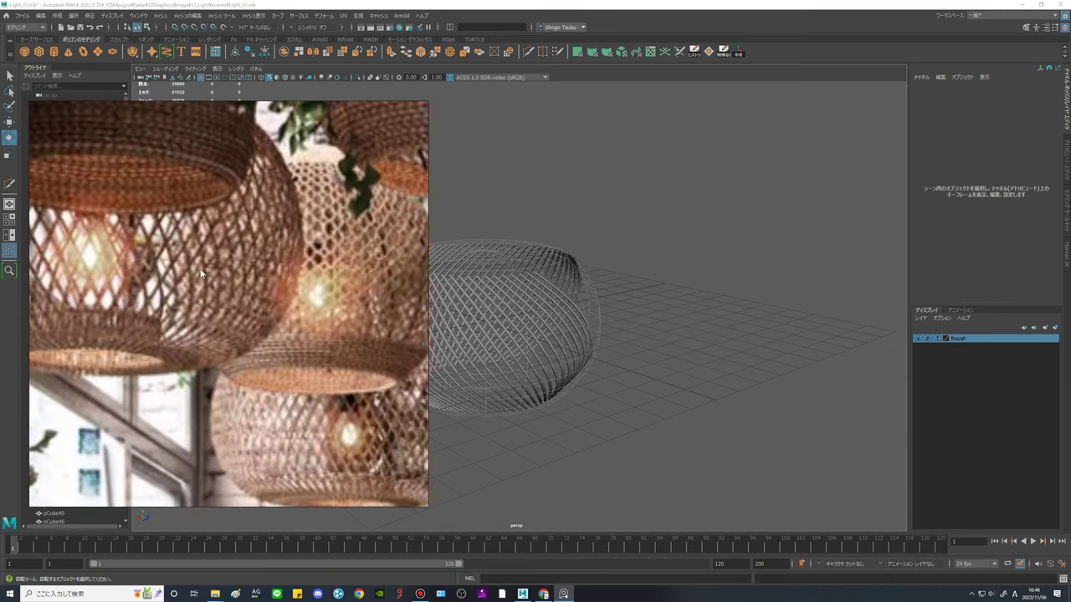
{"action": "scroll", "coordinate": [200, 297], "scroll_direction": "down", "scroll_amount": 4}
{"action": "right_click_drag", "start_coordinate": [219, 297], "coordinate": [0, 284]}
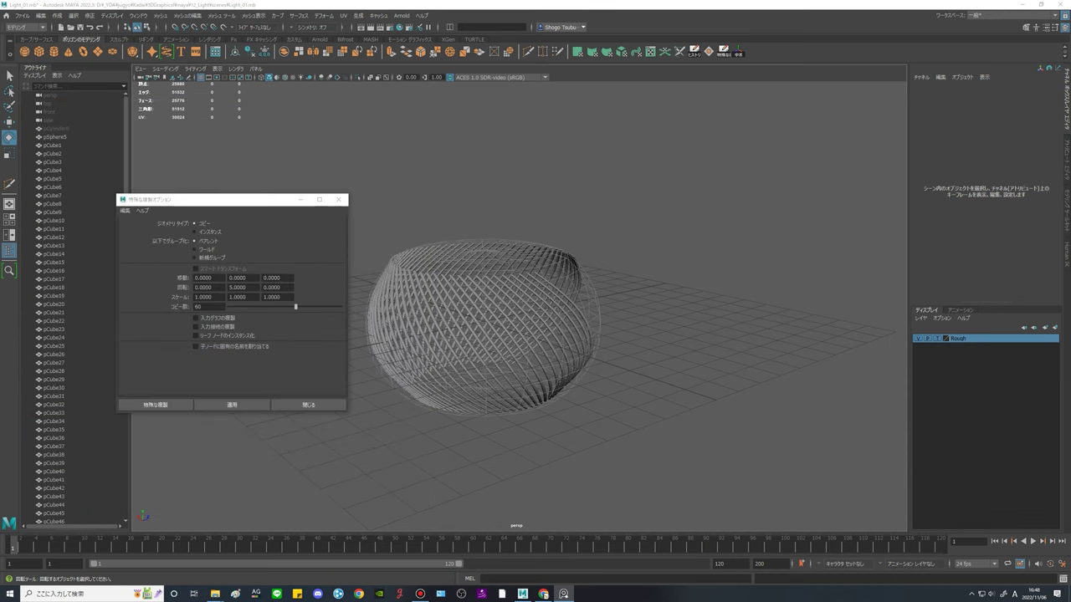
Duplicate the original strip in place and put the copy into a new group.
{"action": "left_click_drag", "start_coordinate": [641, 313], "coordinate": [559, 309], "text": "alt"}
{"action": "left_click_drag", "start_coordinate": [633, 323], "coordinate": [582, 319], "text": "alt"}
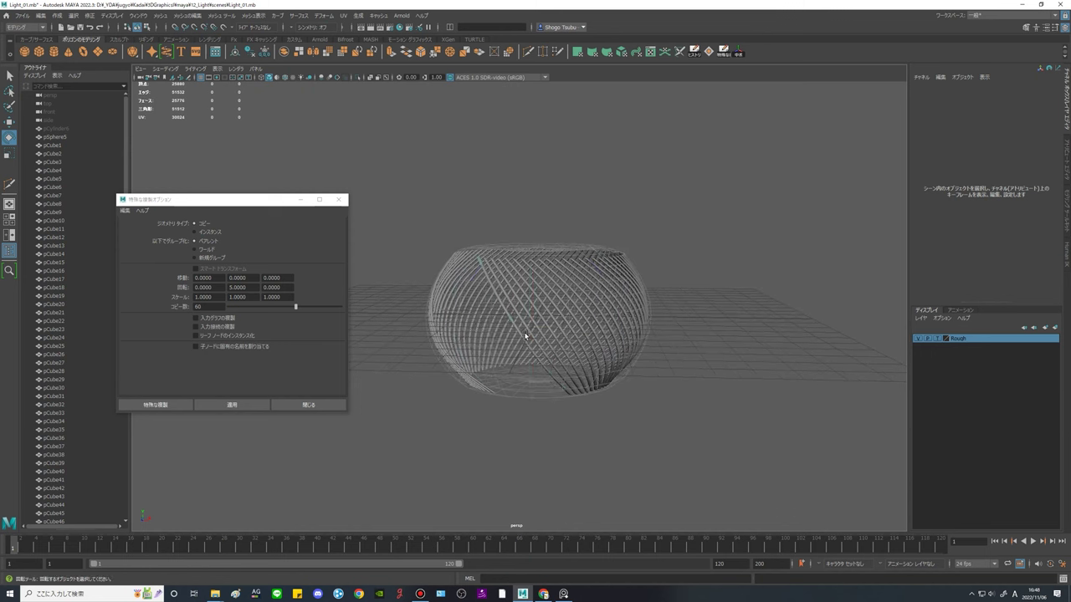
{"action": "left_click", "coordinate": [526, 334]}
{"action": "left_click_drag", "start_coordinate": [674, 338], "coordinate": [738, 315], "text": "alt"}
{"action": "scroll", "coordinate": [686, 327], "scroll_direction": "up", "scroll_amount": 5}
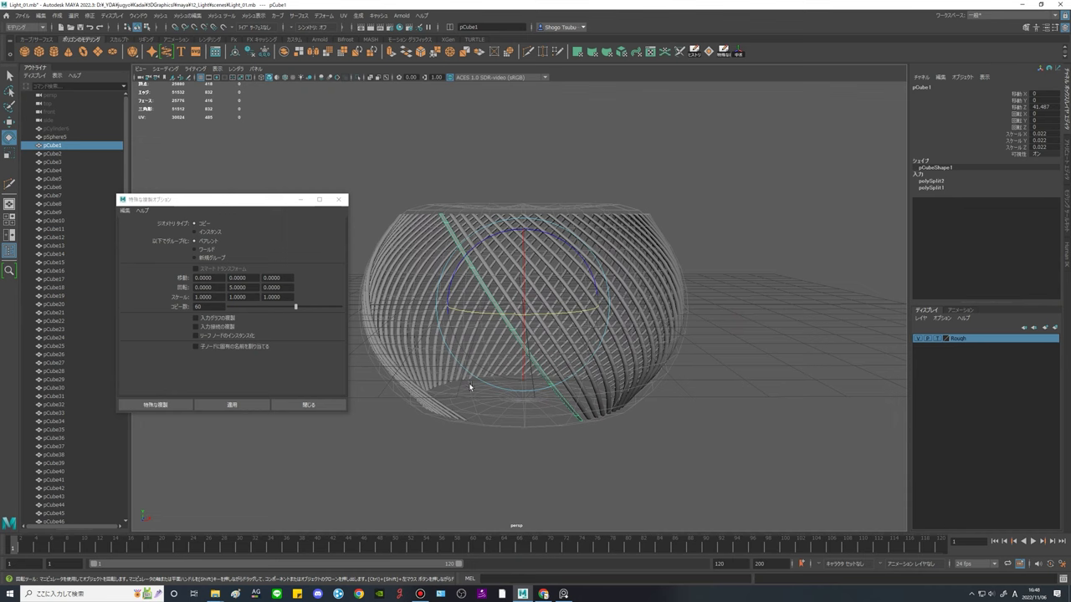
{"action": "left_click_drag", "start_coordinate": [672, 278], "coordinate": [658, 273], "text": "alt"}
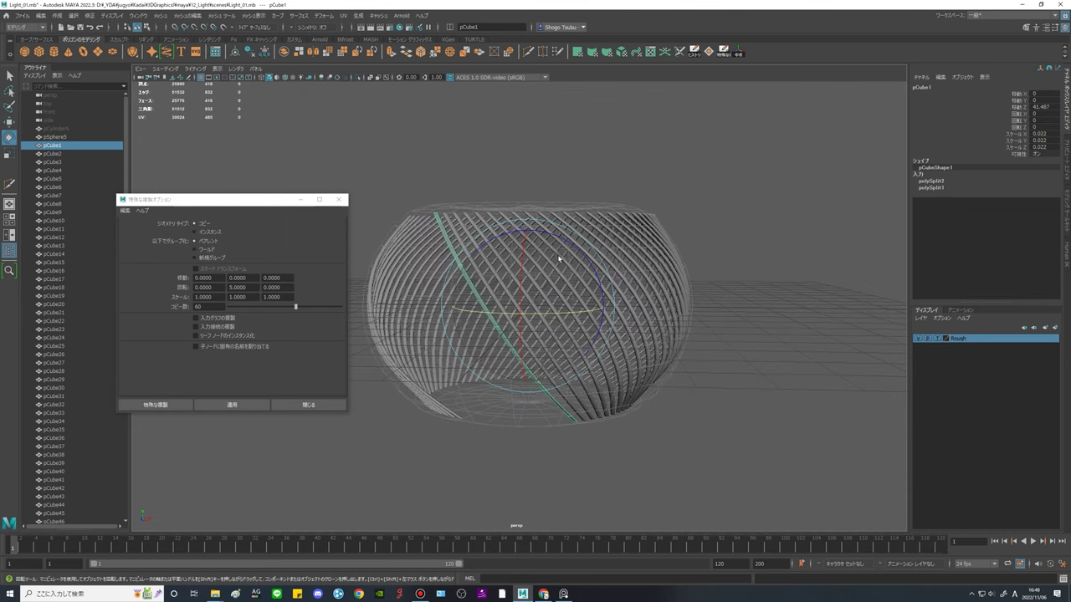
{"action": "left_click_drag", "start_coordinate": [703, 312], "coordinate": [743, 305], "text": "alt"}
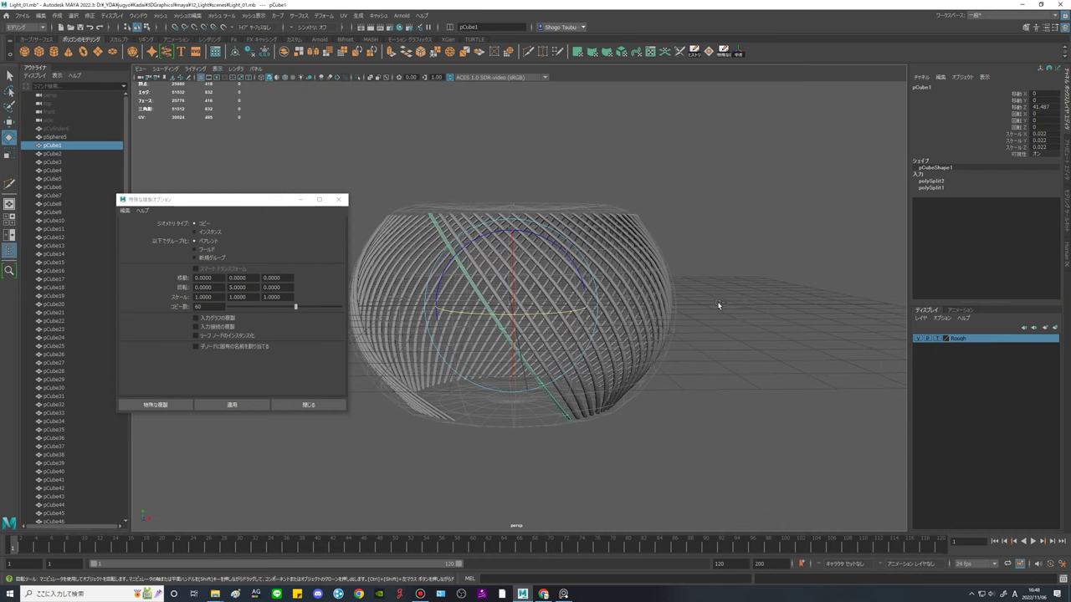
{"action": "left_click_drag", "start_coordinate": [721, 309], "coordinate": [721, 359], "text": "alt"}
{"action": "key", "text": "ctrl+d"}
{"action": "key", "text": "ctrl+g"}
Mirror the grouped strip across the centre by setting the group's Scale X to -1.
{"action": "scroll", "coordinate": [65, 451], "scroll_direction": "down", "scroll_amount": 8}
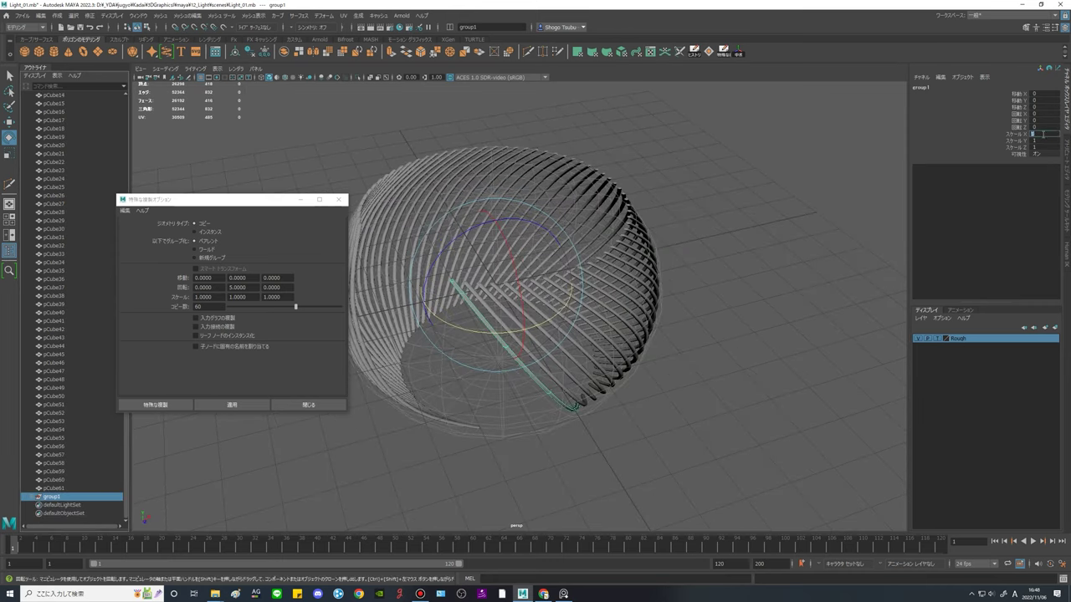
{"action": "key", "text": "Return"}
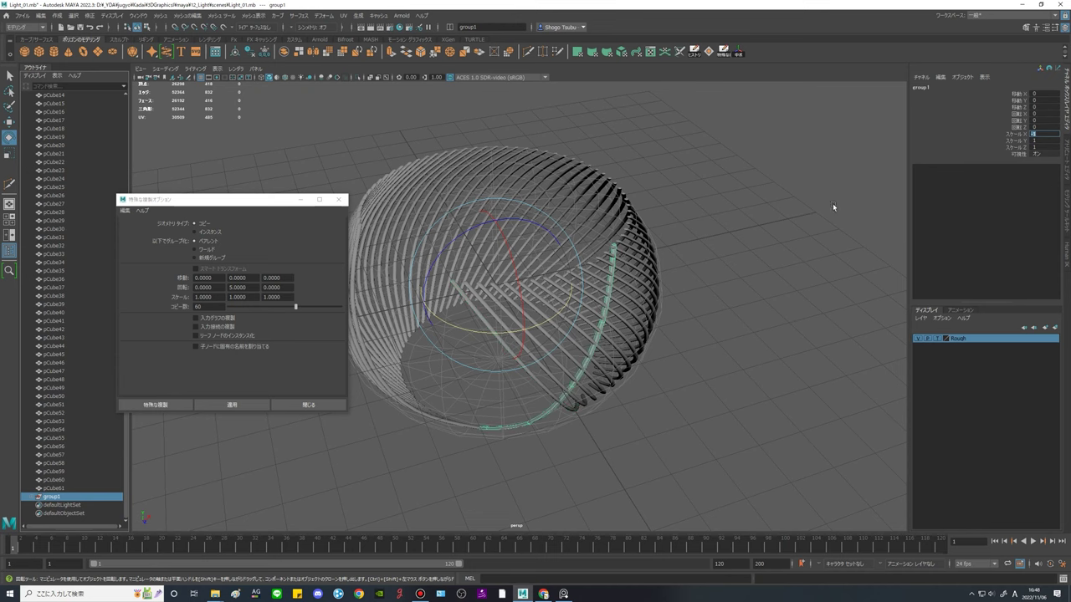
{"action": "left_click_drag", "start_coordinate": [832, 203], "coordinate": [665, 318], "text": "alt"}
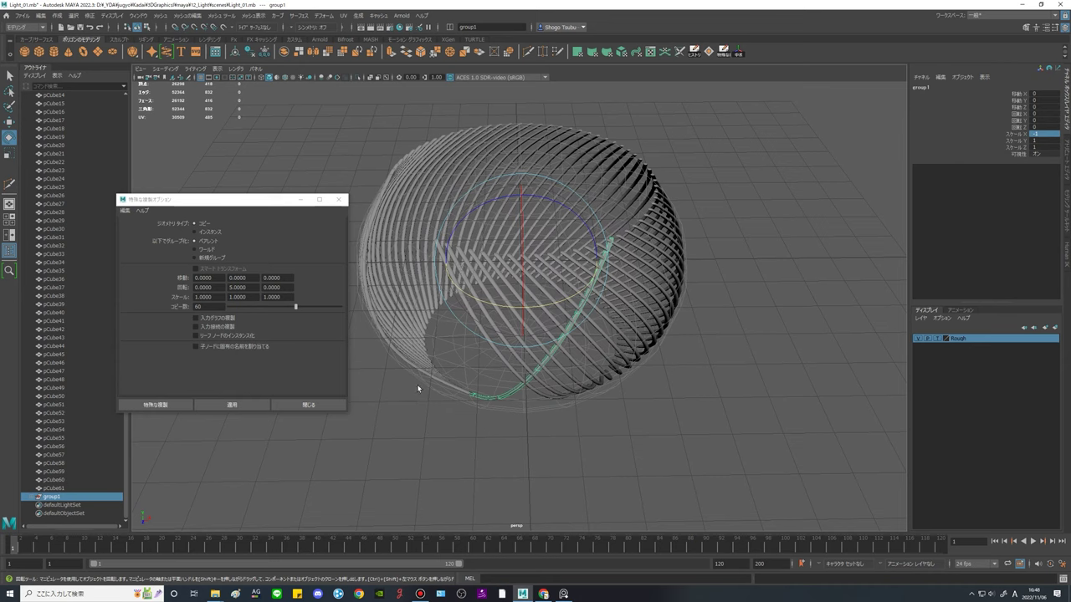
Expand the group and compare the transform values of the group with those of the strip inside it.
{"action": "left_click", "coordinate": [32, 498]}
{"action": "left_click", "coordinate": [58, 506]}
{"action": "left_click", "coordinate": [56, 498]}
{"action": "left_click", "coordinate": [56, 504]}
{"action": "left_click", "coordinate": [56, 498]}
{"action": "left_click", "coordinate": [57, 506]}
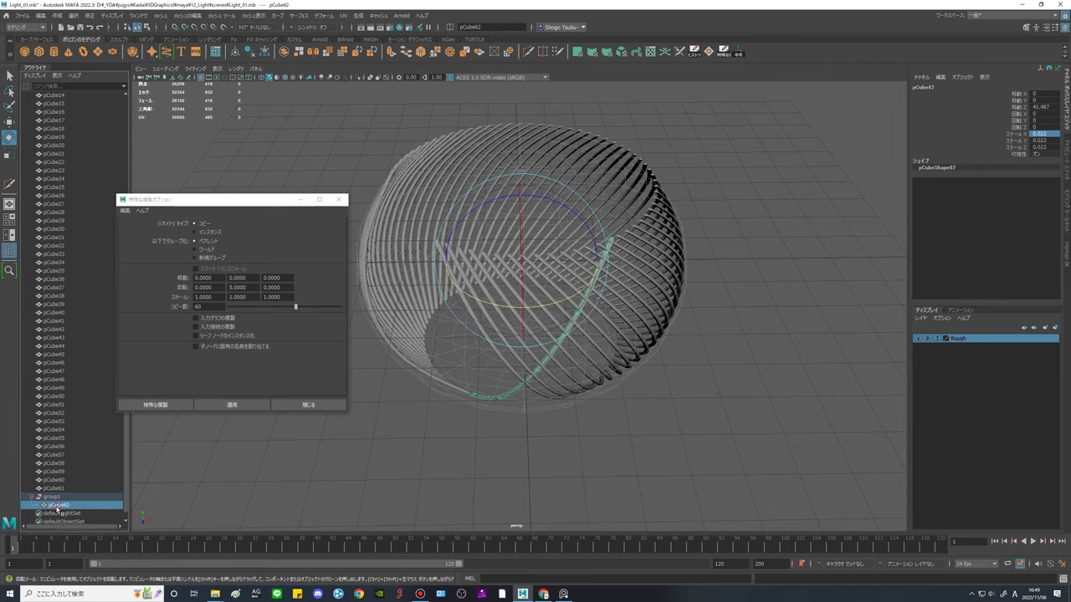
Try overwriting the Scale X of the strip inside the group directly, and undo the change.
{"action": "key", "text": "ctrl"}
{"action": "key", "text": "ctrl"}
{"action": "key", "text": "ctrl"}
{"action": "key", "text": "ctrl"}
{"action": "type", "text": "1"}
{"action": "key", "text": "Return"}
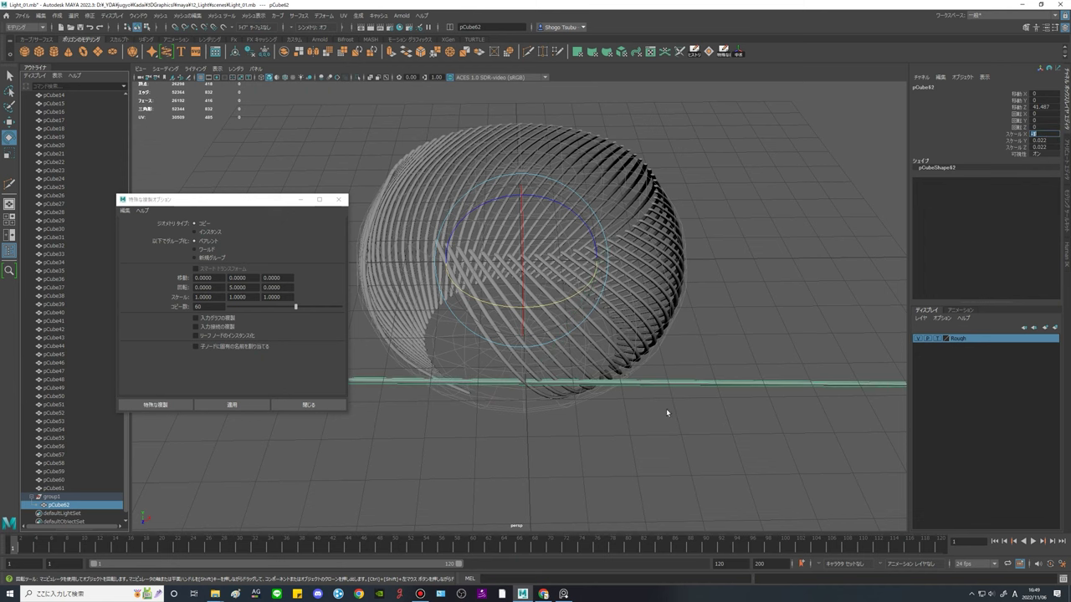
{"action": "left_click_drag", "start_coordinate": [666, 413], "coordinate": [692, 390], "text": "alt"}
{"action": "key", "text": "ctrl+z"}
{"action": "left_click_drag", "start_coordinate": [690, 326], "coordinate": [674, 272], "text": "alt"}
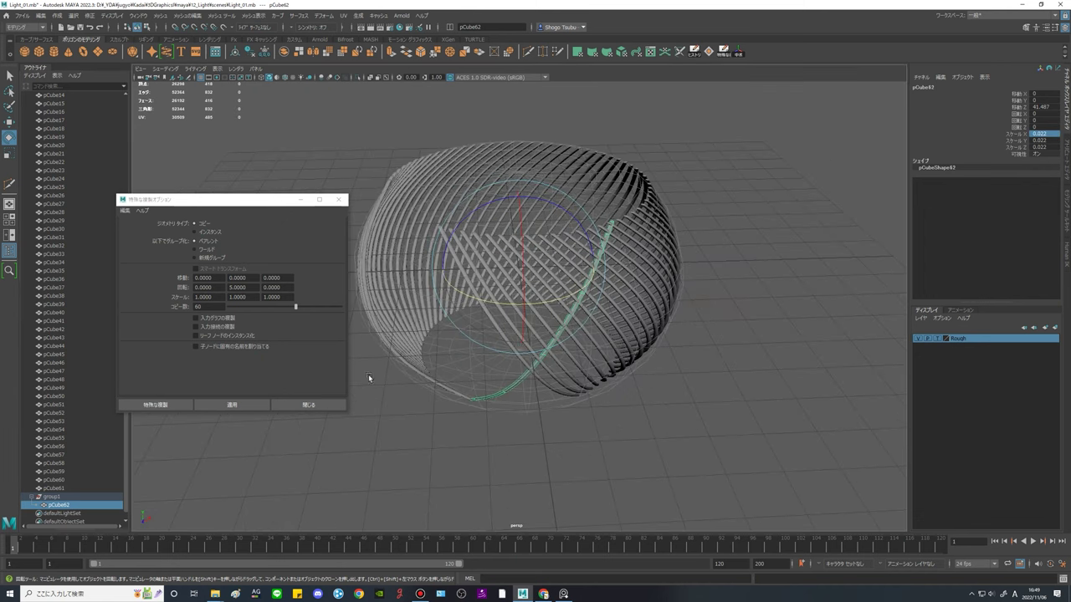
Move the mirrored strip out of its group in the Outliner and delete the empty group.
{"action": "left_click", "coordinate": [68, 497]}
{"action": "left_click_drag", "start_coordinate": [688, 337], "coordinate": [711, 326], "text": "alt"}
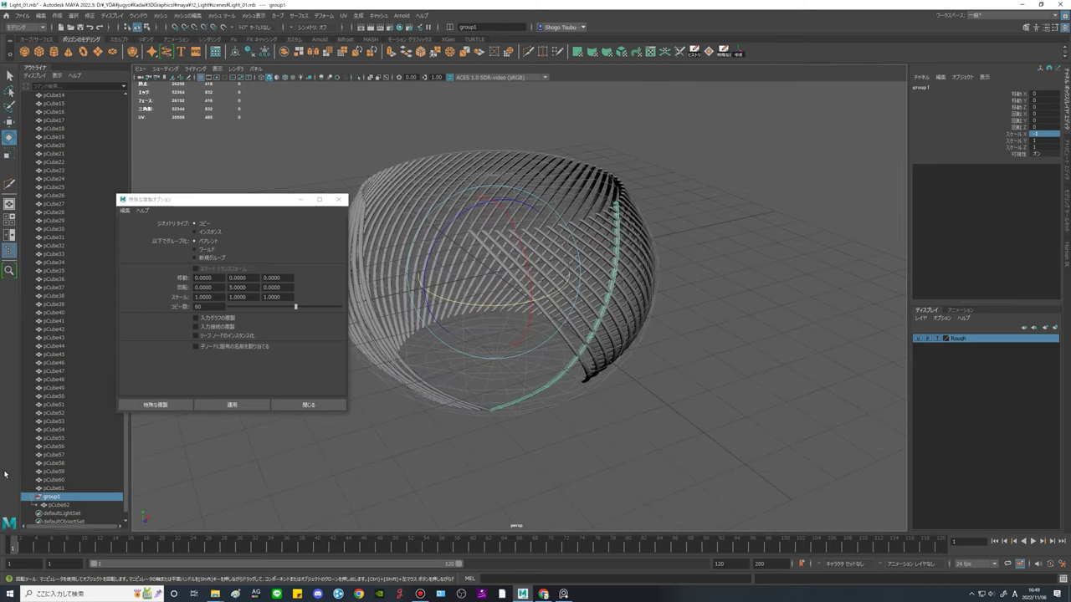
{"action": "key", "text": "ctrl"}
{"action": "key", "text": "ctrl"}
{"action": "left_click", "coordinate": [58, 505]}
{"action": "left_click", "coordinate": [59, 498]}
{"action": "left_click", "coordinate": [57, 505]}
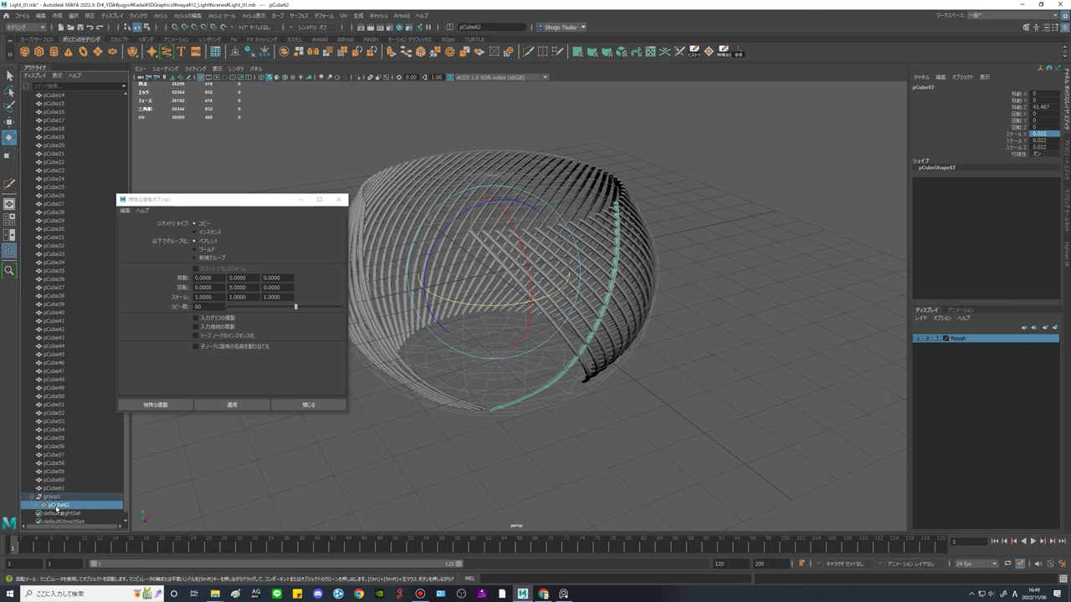
{"action": "middle_click_drag", "start_coordinate": [56, 508], "coordinate": [53, 493]}
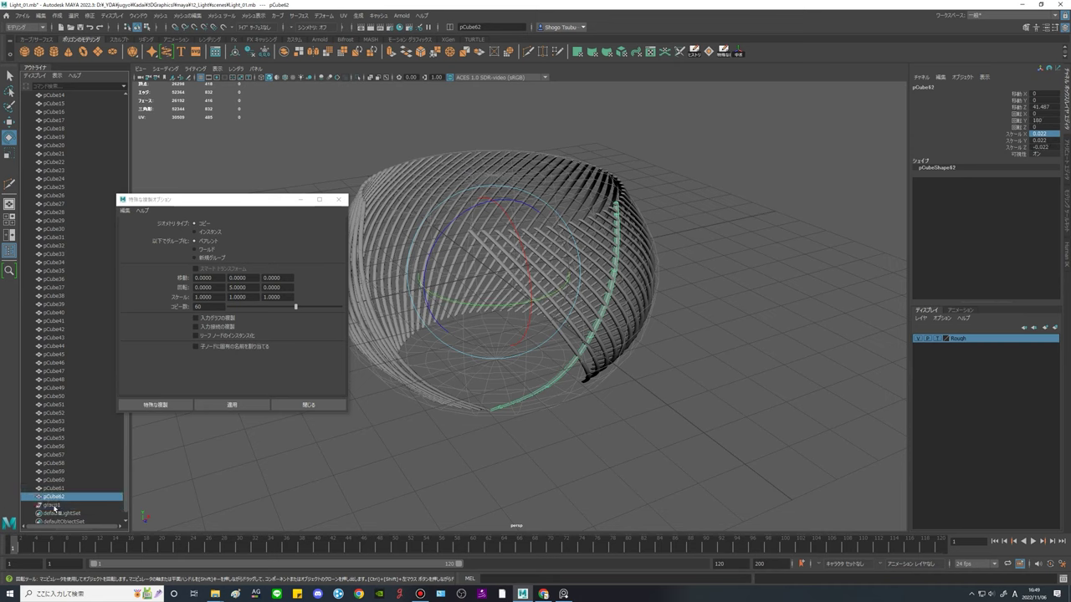
{"action": "left_click", "coordinate": [51, 506]}
{"action": "key", "text": "Delete"}
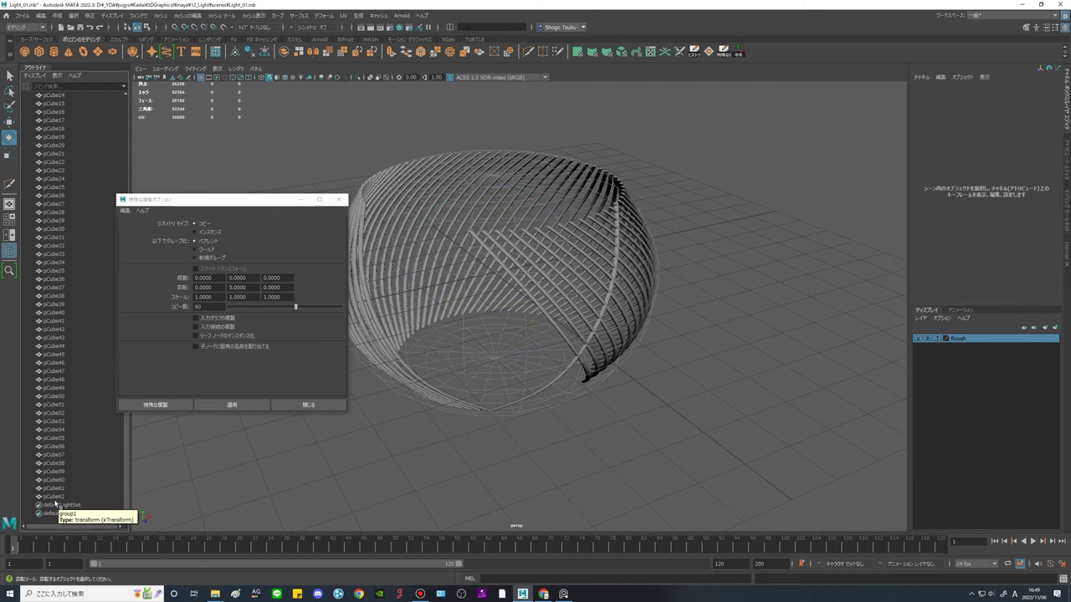
Create 60 copies of the mirrored strip with Duplicate Special, using a Y rotation of 5 degrees per copy.
{"action": "left_click", "coordinate": [48, 498]}
{"action": "left_click_drag", "start_coordinate": [577, 318], "coordinate": [524, 413], "text": "alt"}
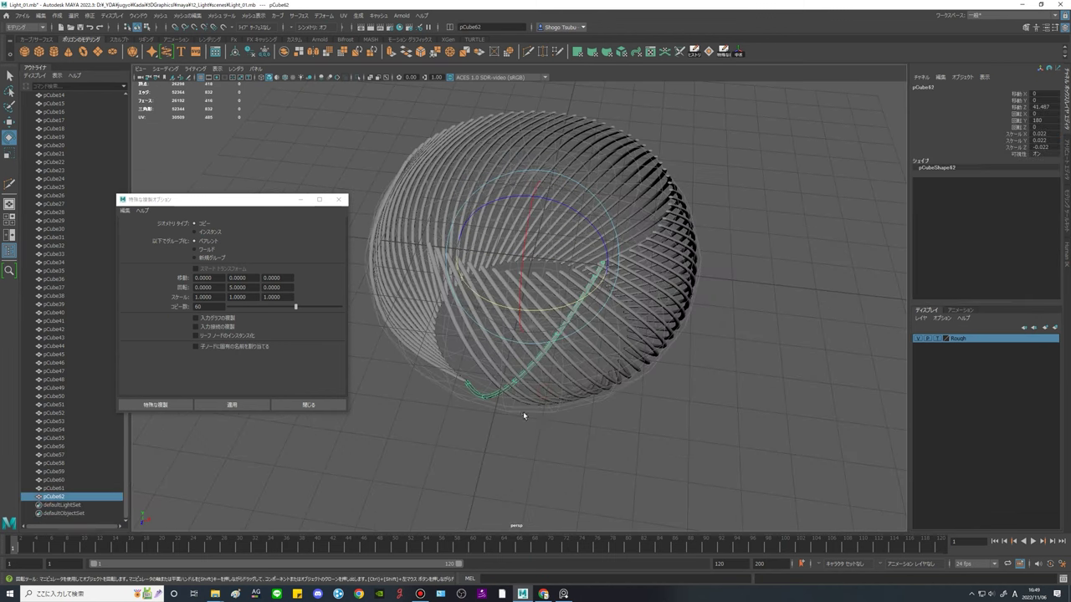
{"action": "right_click_drag", "start_coordinate": [523, 413], "coordinate": [644, 406], "text": "alt"}
{"action": "left_click_drag", "start_coordinate": [644, 403], "coordinate": [709, 338], "text": "alt"}
{"action": "middle_click_drag", "start_coordinate": [709, 337], "coordinate": [643, 357], "text": "alt"}
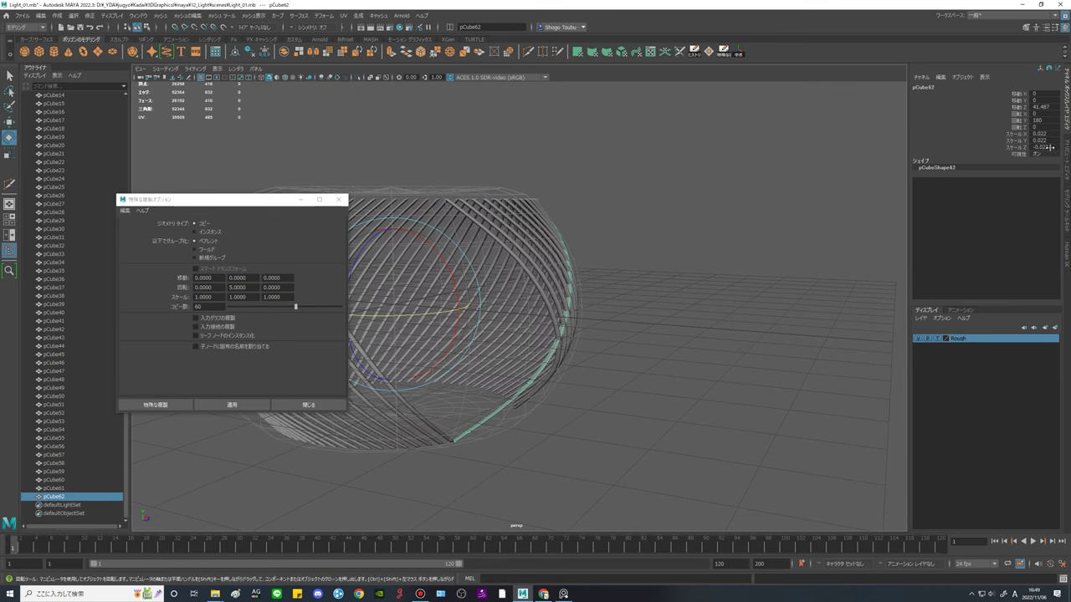
{"action": "left_click_drag", "start_coordinate": [726, 340], "coordinate": [552, 463], "text": "alt"}
{"action": "left_click_drag", "start_coordinate": [221, 203], "coordinate": [169, 165]}
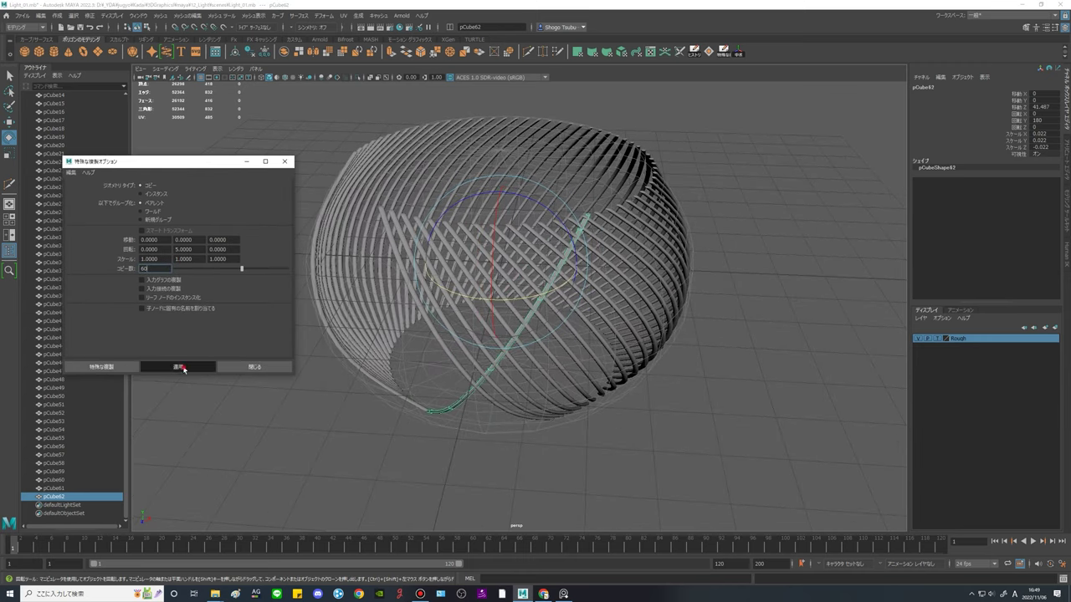
{"action": "left_click_drag", "start_coordinate": [760, 342], "coordinate": [819, 290], "text": "alt"}
{"action": "left_click", "coordinate": [815, 293]}
{"action": "scroll", "coordinate": [760, 327], "scroll_direction": "down", "scroll_amount": 4}
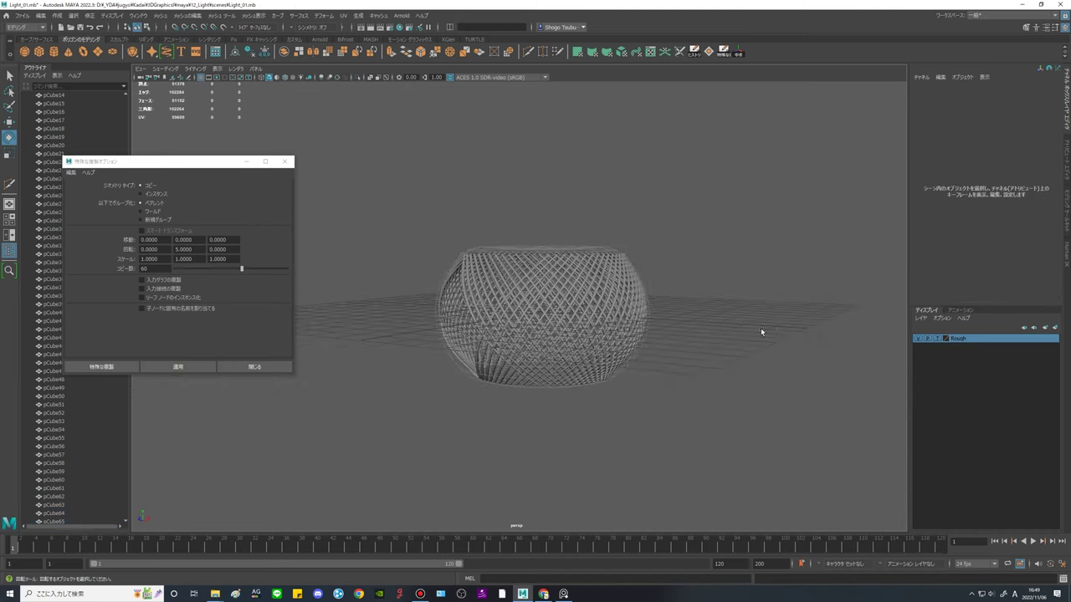
Bring up the reference image viewer and compare the overall crossed weave with the rattan lamps in the photo.
{"action": "left_click_drag", "start_coordinate": [760, 328], "coordinate": [674, 314], "text": "alt"}
{"action": "right_click_drag", "start_coordinate": [120, 204], "coordinate": [339, 340]}
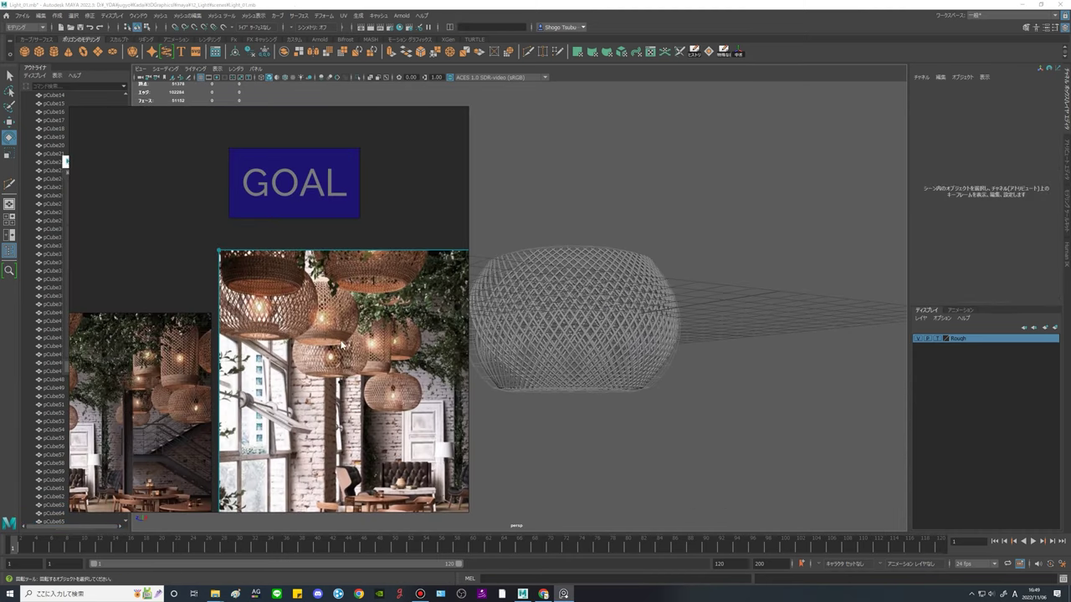
{"action": "scroll", "coordinate": [323, 348], "scroll_direction": "up", "scroll_amount": 2}
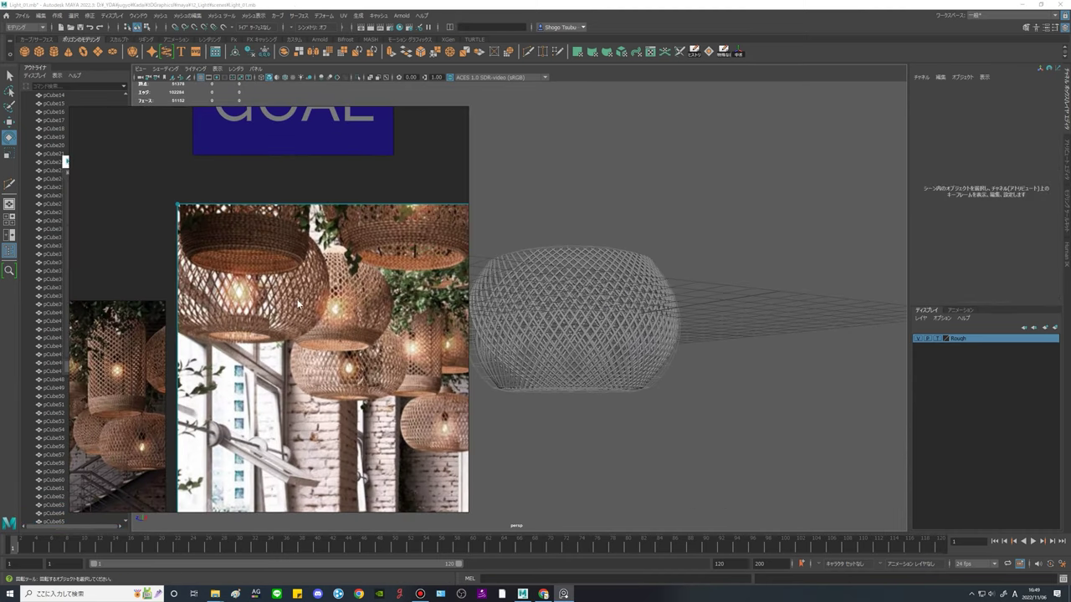
{"action": "left_click_drag", "start_coordinate": [710, 349], "coordinate": [643, 341], "text": "alt"}
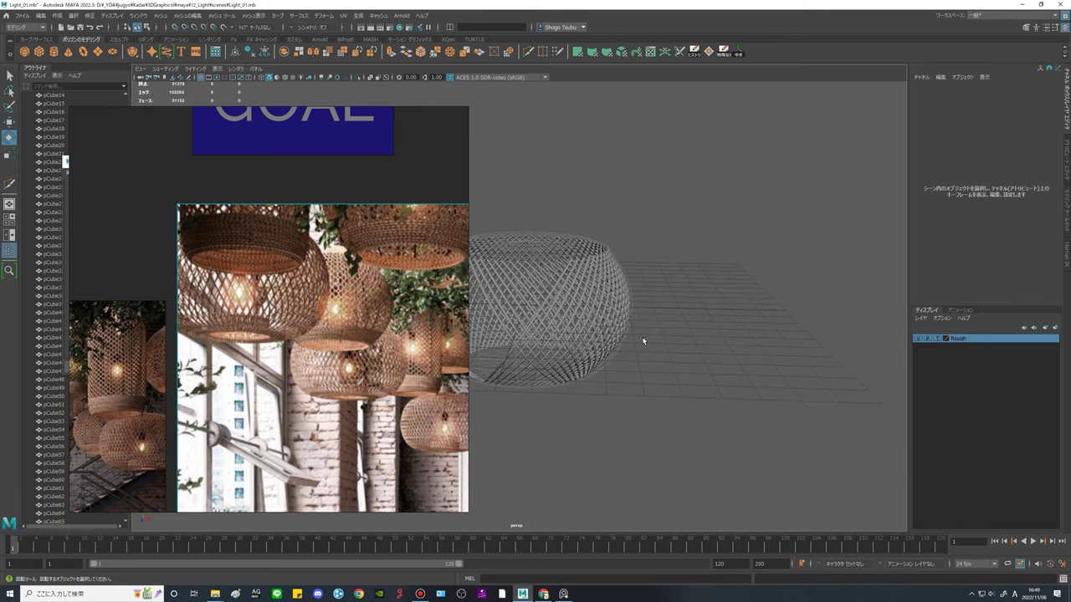
{"action": "left_click_drag", "start_coordinate": [681, 380], "coordinate": [736, 378], "text": "alt"}
{"action": "mouse_move", "coordinate": [585, 381]}
{"action": "left_mouse_down", "text": "alt"}
{"action": "mouse_move", "coordinate": [616, 358]}
{"action": "mouse_move", "coordinate": [585, 364]}
{"action": "left_mouse_up", "text": "alt"}
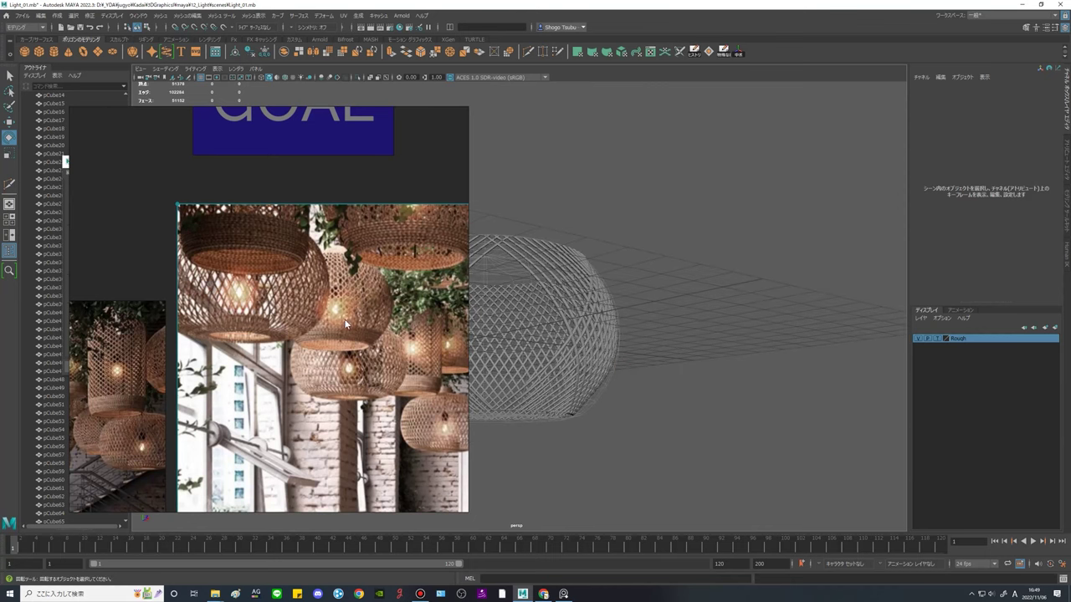
{"action": "left_click_drag", "start_coordinate": [629, 328], "coordinate": [590, 363], "text": "alt"}
{"action": "scroll", "coordinate": [286, 291], "scroll_direction": "up", "scroll_amount": 2}
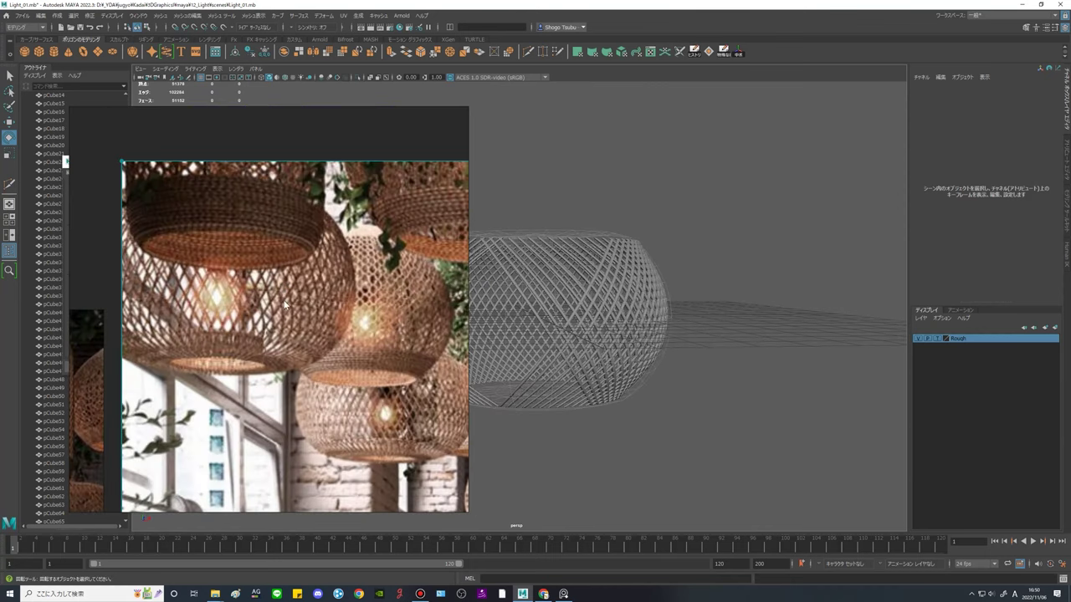
{"action": "scroll", "coordinate": [250, 361], "scroll_direction": "up", "scroll_amount": 1}
{"action": "scroll", "coordinate": [249, 362], "scroll_direction": "up", "scroll_amount": 2}
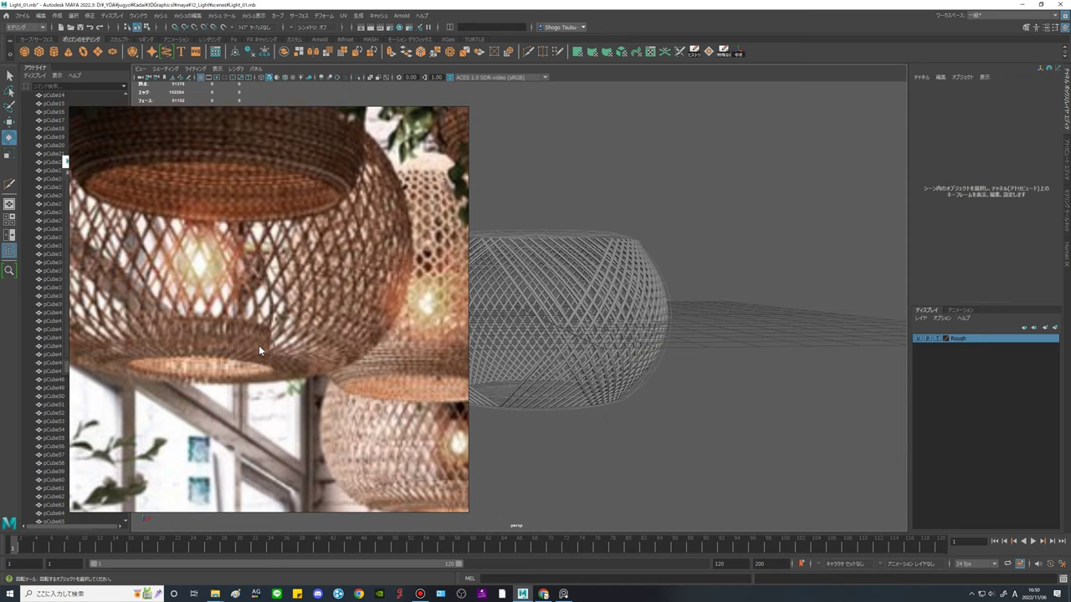
Examine the strip thickness, gaps and crossings of the woven model up close against the reference, and move the reference viewer away.
{"action": "left_click_drag", "start_coordinate": [627, 325], "coordinate": [629, 415], "text": "alt"}
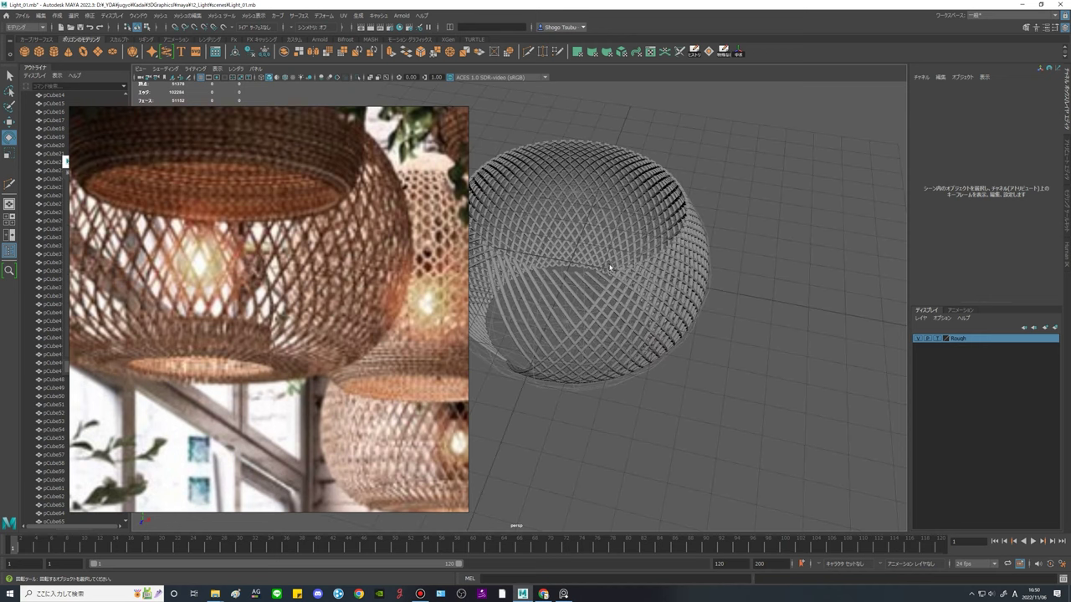
{"action": "left_click_drag", "start_coordinate": [656, 308], "coordinate": [609, 231], "text": "alt"}
{"action": "middle_click_drag", "start_coordinate": [653, 251], "coordinate": [701, 329], "text": "alt"}
{"action": "scroll", "coordinate": [706, 335], "scroll_direction": "up", "scroll_amount": 3}
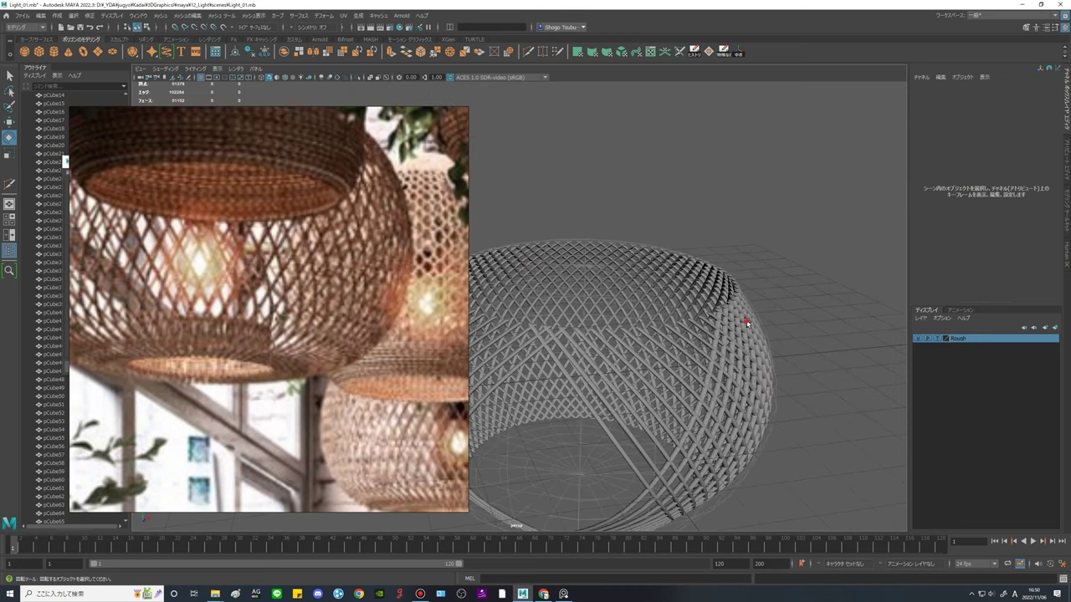
{"action": "left_click_drag", "start_coordinate": [747, 324], "coordinate": [794, 318], "text": "alt"}
{"action": "scroll", "coordinate": [794, 318], "scroll_direction": "up", "scroll_amount": 3}
{"action": "middle_click_drag", "start_coordinate": [705, 461], "coordinate": [710, 409], "text": "alt"}
{"action": "left_click_drag", "start_coordinate": [710, 409], "coordinate": [690, 331], "text": "alt"}
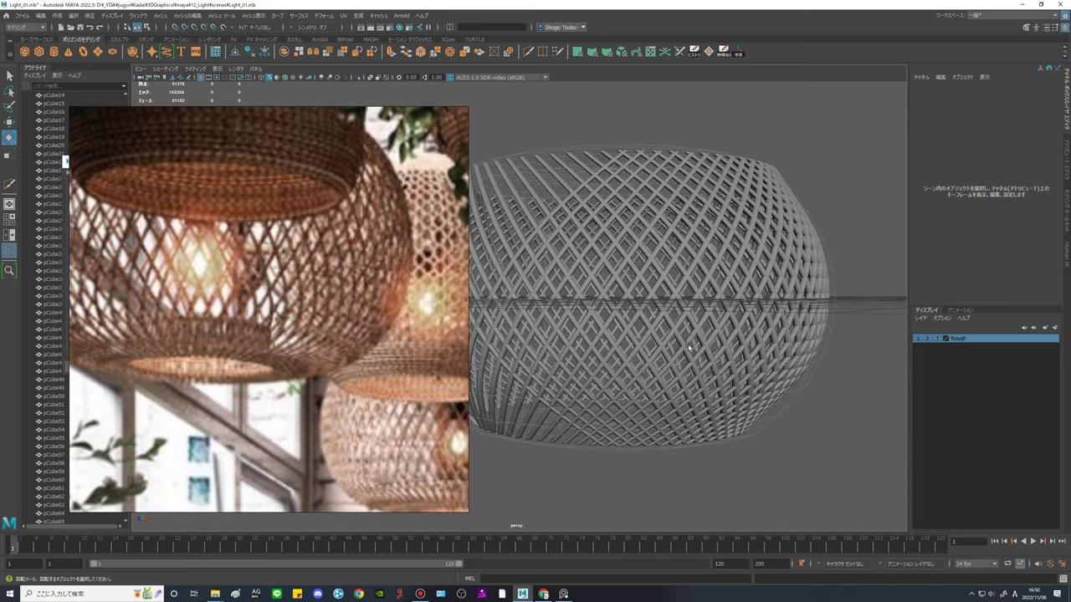
{"action": "left_click_drag", "start_coordinate": [620, 348], "coordinate": [612, 307], "text": "alt"}
{"action": "scroll", "coordinate": [612, 307], "scroll_direction": "up", "scroll_amount": 5}
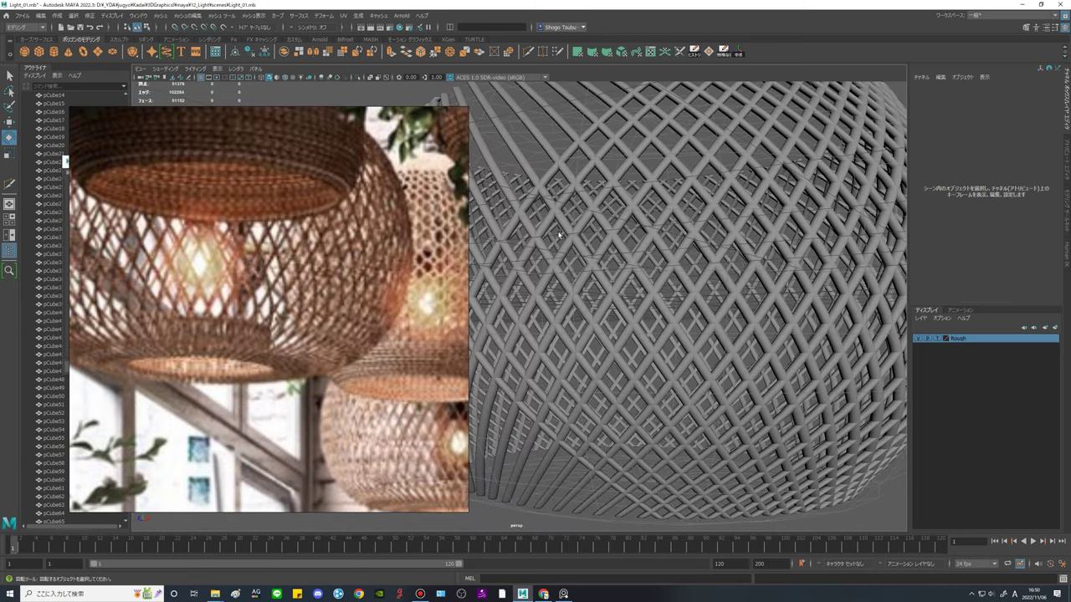
{"action": "scroll", "coordinate": [325, 304], "scroll_direction": "down", "scroll_amount": 2}
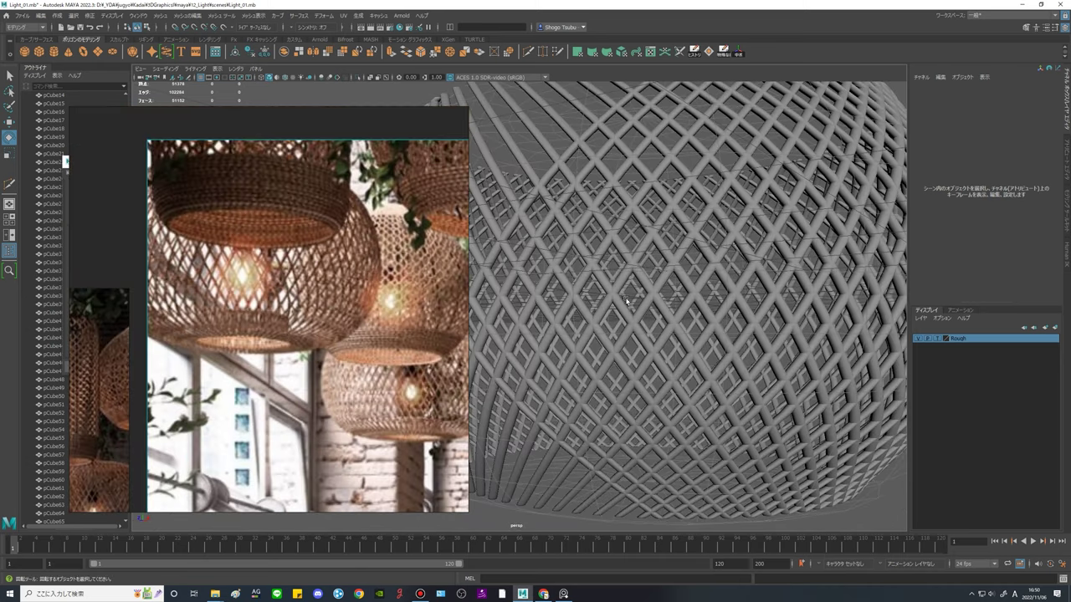
{"action": "scroll", "coordinate": [707, 382], "scroll_direction": "down", "scroll_amount": 8}
{"action": "left_click_drag", "start_coordinate": [710, 383], "coordinate": [640, 372], "text": "alt"}
{"action": "right_click_drag", "start_coordinate": [393, 134], "coordinate": [0, 156]}
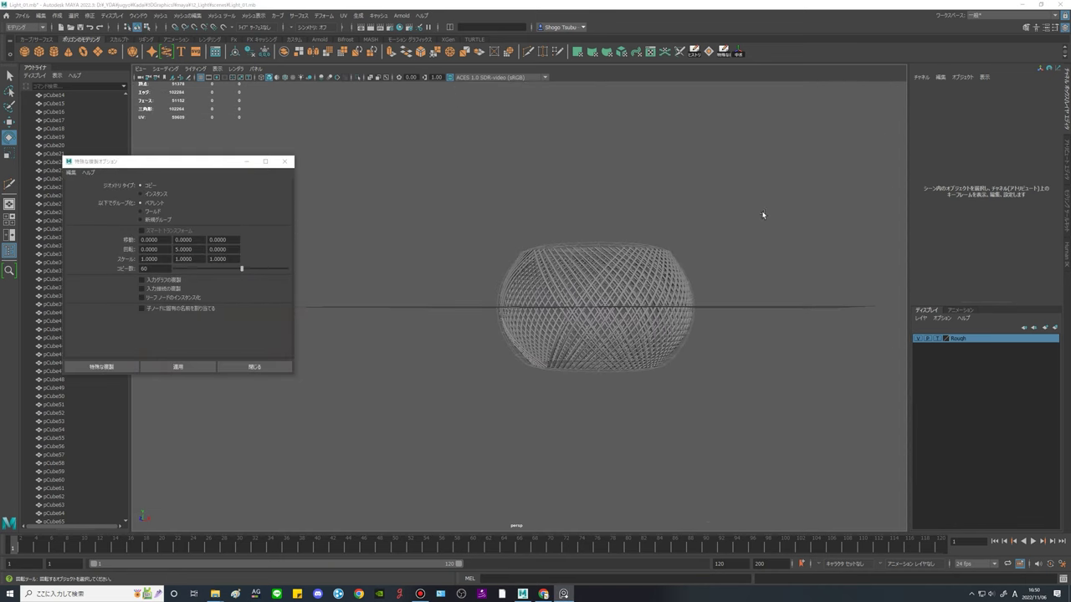
Close the Duplicate Special options and delete all copied strips from pCube2 onward, keeping only the original strip.
{"action": "left_click_drag", "start_coordinate": [585, 322], "coordinate": [539, 368], "text": "alt"}
{"action": "left_click", "coordinate": [286, 162]}
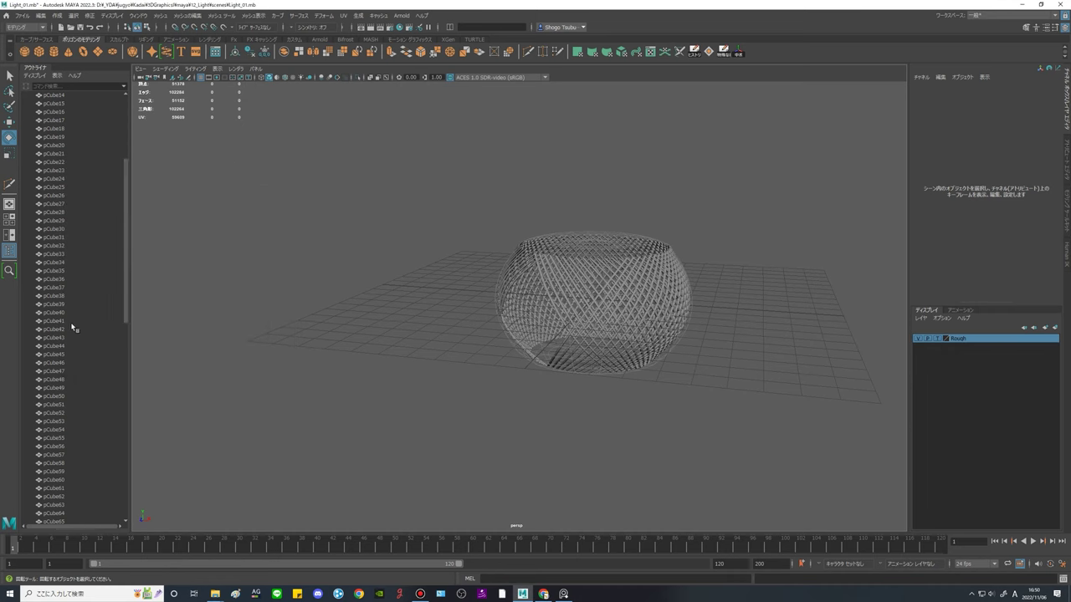
{"action": "left_click", "coordinate": [50, 156]}
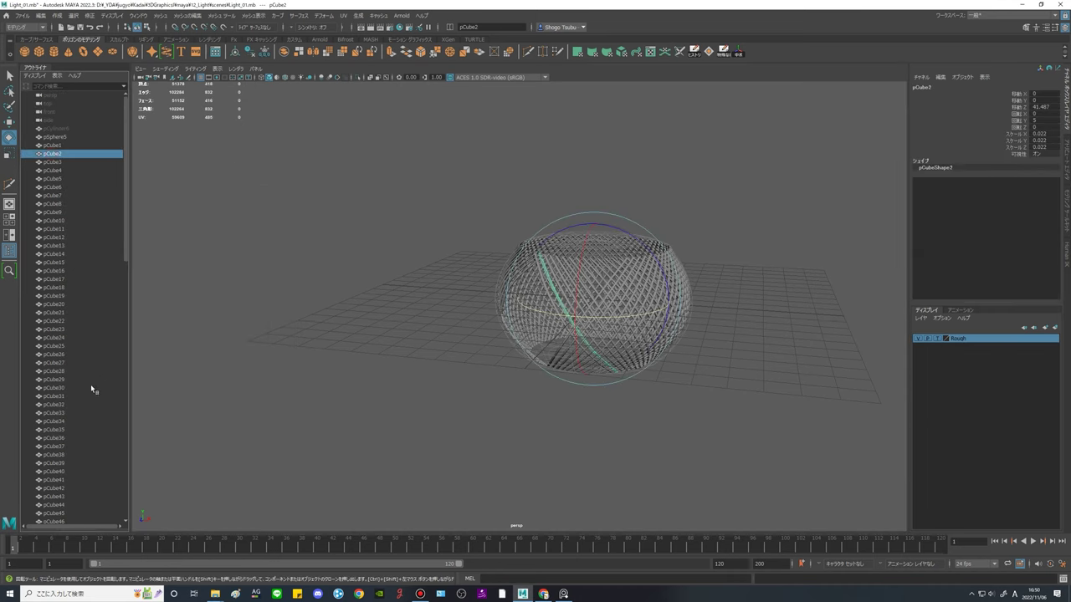
{"action": "scroll", "coordinate": [90, 383], "scroll_direction": "down", "scroll_amount": 20}
{"action": "left_click", "coordinate": [61, 497], "text": "shift"}
{"action": "key", "text": "Delete"}
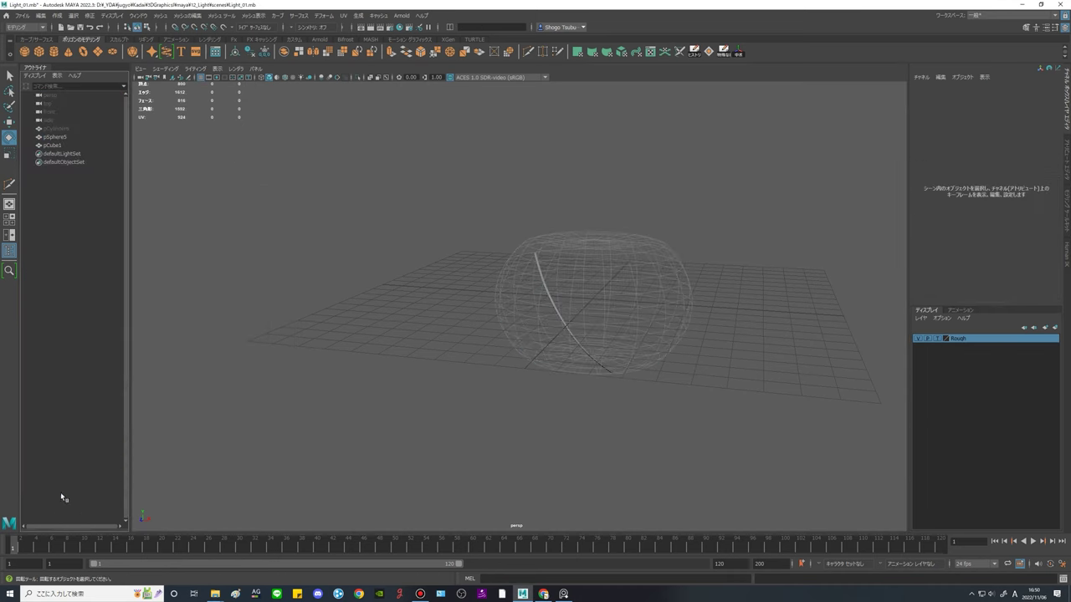
Switch the curved strip to face selection and select the end face at its upper end.
{"action": "left_click", "coordinate": [618, 323]}
{"action": "scroll", "coordinate": [782, 320], "scroll_direction": "up", "scroll_amount": 5}
{"action": "left_click_drag", "start_coordinate": [805, 314], "coordinate": [10, 234], "text": "alt"}
{"action": "left_click_drag", "start_coordinate": [847, 193], "coordinate": [719, 199], "text": "alt"}
{"action": "right_click_drag", "start_coordinate": [719, 200], "coordinate": [693, 219]}
{"action": "middle_click_drag", "start_coordinate": [694, 219], "coordinate": [719, 291], "text": "alt"}
{"action": "scroll", "coordinate": [719, 291], "scroll_direction": "up", "scroll_amount": 4}
{"action": "left_click_drag", "start_coordinate": [719, 291], "coordinate": [700, 302], "text": "alt"}
{"action": "key", "text": "w"}
{"action": "middle_click_drag", "start_coordinate": [735, 284], "coordinate": [721, 318], "text": "alt"}
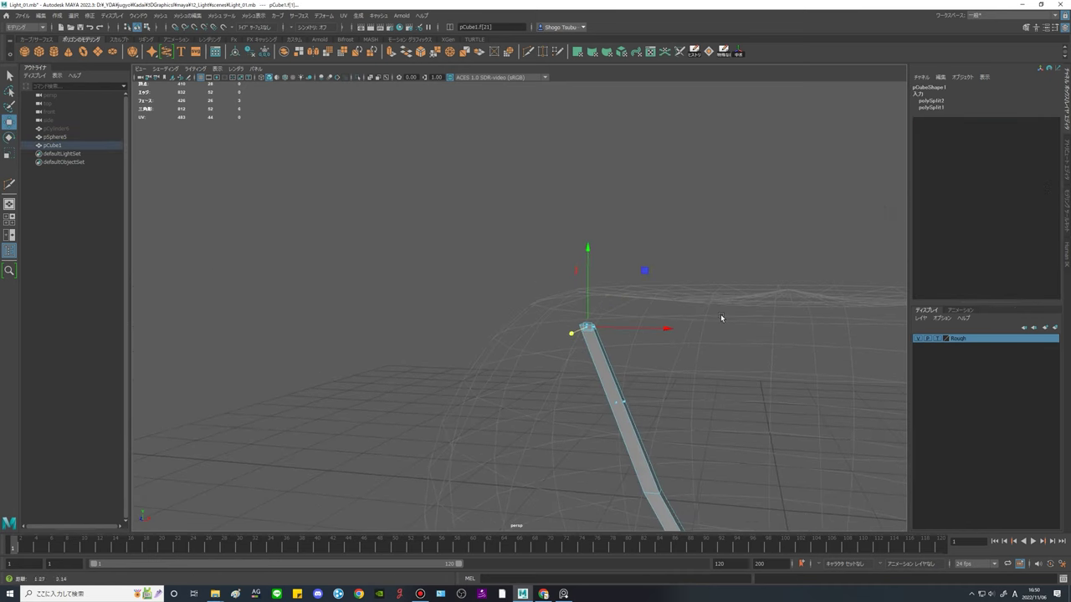
{"action": "scroll", "coordinate": [736, 317], "scroll_direction": "up", "scroll_amount": 5}
{"action": "left_click", "coordinate": [810, 319]}
{"action": "left_click", "coordinate": [690, 357]}
Rotate the strip's upper end face to line it up with the guide sphere's surface.
{"action": "scroll", "coordinate": [775, 353], "scroll_direction": "down", "scroll_amount": 5}
{"action": "left_click_drag", "start_coordinate": [765, 359], "coordinate": [708, 294], "text": "alt"}
{"action": "middle_click_drag", "start_coordinate": [663, 281], "coordinate": [690, 328], "text": "alt"}
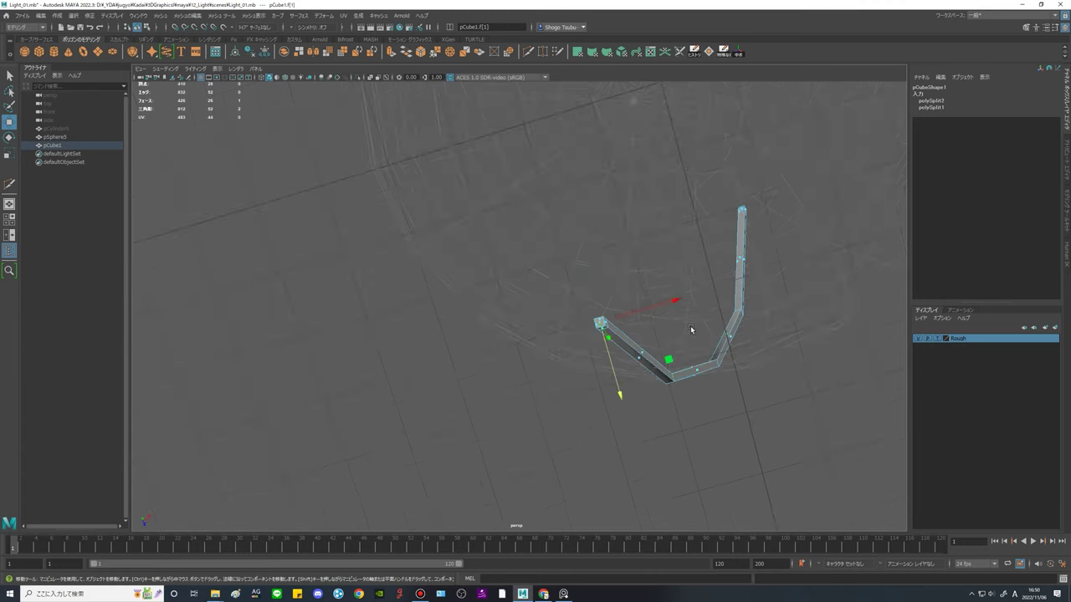
{"action": "scroll", "coordinate": [691, 328], "scroll_direction": "down", "scroll_amount": 5}
{"action": "left_click_drag", "start_coordinate": [691, 328], "coordinate": [677, 295], "text": "alt"}
{"action": "left_click_drag", "start_coordinate": [701, 341], "coordinate": [629, 340], "text": "alt"}
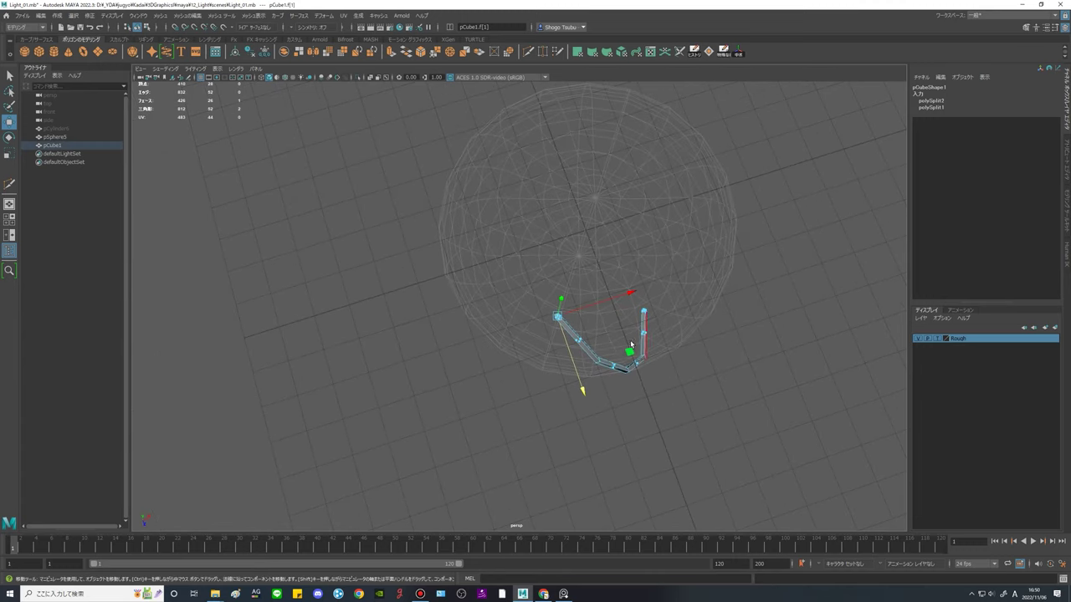
{"action": "left_click_drag", "start_coordinate": [552, 359], "coordinate": [615, 276], "text": "alt"}
{"action": "scroll", "coordinate": [615, 277], "scroll_direction": "up", "scroll_amount": 5}
{"action": "key", "text": "e"}
{"action": "left_click_drag", "start_coordinate": [478, 327], "coordinate": [428, 308]}
{"action": "left_click_drag", "start_coordinate": [443, 312], "coordinate": [468, 317], "text": "alt"}
Rotate the cross-sections at the strip's bends one after another, down to the lowest bend, to follow the sphere.
{"action": "left_click_drag", "start_coordinate": [619, 324], "coordinate": [681, 329], "text": "alt"}
{"action": "scroll", "coordinate": [681, 332], "scroll_direction": "down", "scroll_amount": 3}
{"action": "key", "text": "w"}
{"action": "left_click_drag", "start_coordinate": [612, 416], "coordinate": [676, 303], "text": "alt"}
{"action": "scroll", "coordinate": [652, 335], "scroll_direction": "up", "scroll_amount": 4}
{"action": "key", "text": "F10"}
{"action": "key", "text": "e"}
{"action": "left_click_drag", "start_coordinate": [512, 376], "coordinate": [615, 316]}
{"action": "mouse_move", "coordinate": [648, 334]}
{"action": "left_mouse_down", "text": "alt"}
{"action": "mouse_move", "coordinate": [717, 346]}
{"action": "mouse_move", "coordinate": [669, 339]}
{"action": "left_mouse_up", "text": "alt"}
{"action": "left_click_drag", "start_coordinate": [615, 393], "coordinate": [736, 335]}
{"action": "left_click_drag", "start_coordinate": [728, 322], "coordinate": [740, 394], "text": "alt"}
{"action": "scroll", "coordinate": [740, 394], "scroll_direction": "up", "scroll_amount": 3}
{"action": "left_click_drag", "start_coordinate": [668, 389], "coordinate": [650, 415]}
{"action": "left_click_drag", "start_coordinate": [536, 402], "coordinate": [623, 330]}
{"action": "left_click_drag", "start_coordinate": [719, 393], "coordinate": [753, 393], "text": "alt"}
{"action": "scroll", "coordinate": [609, 394], "scroll_direction": "down", "scroll_amount": 5}
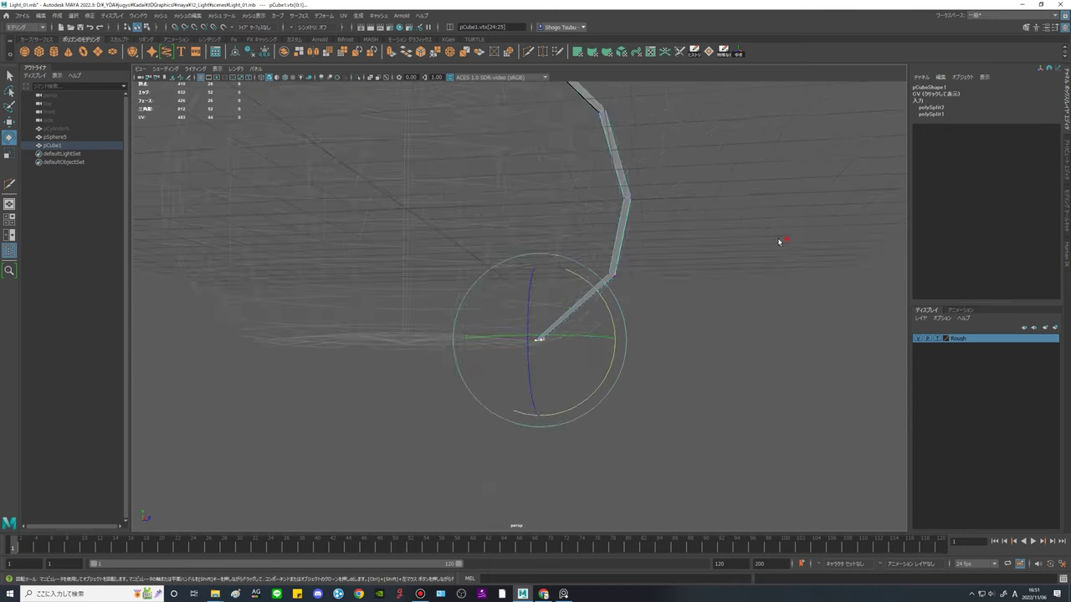
Select the four vertices of the strip's lower end, then rotate and move them to straighten that end.
{"action": "left_click_drag", "start_coordinate": [779, 241], "coordinate": [740, 277], "text": "alt"}
{"action": "key", "text": "w"}
{"action": "left_click_drag", "start_coordinate": [485, 209], "coordinate": [611, 286]}
{"action": "key", "text": "f"}
{"action": "scroll", "coordinate": [610, 286], "scroll_direction": "down", "scroll_amount": 6}
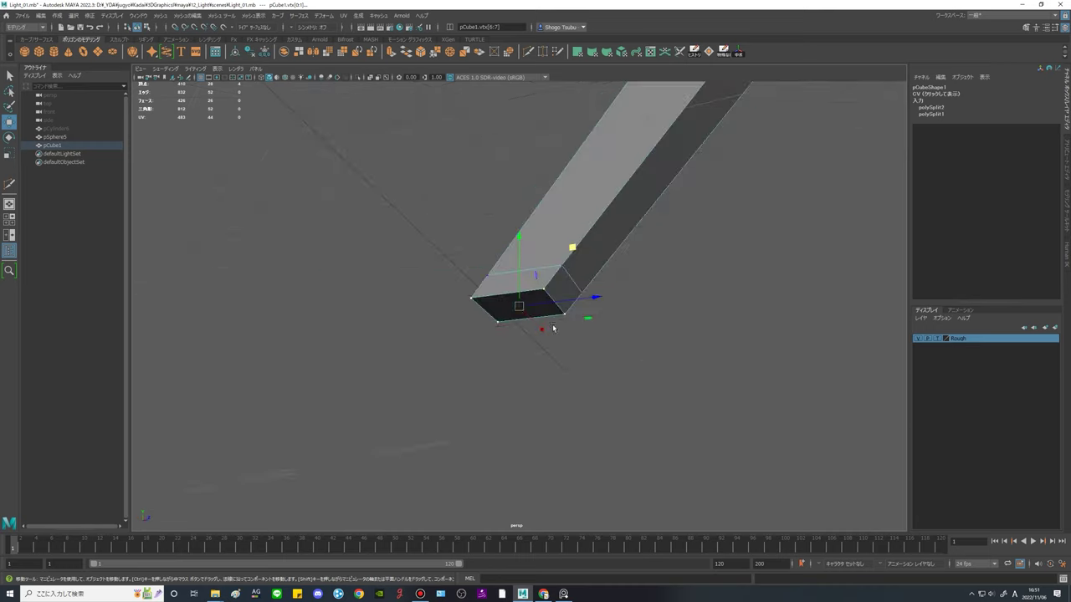
{"action": "left_click_drag", "start_coordinate": [552, 329], "coordinate": [543, 257], "text": "alt"}
{"action": "key", "text": "e"}
{"action": "left_click_drag", "start_coordinate": [541, 258], "coordinate": [564, 323]}
{"action": "scroll", "coordinate": [565, 323], "scroll_direction": "up", "scroll_amount": 4}
{"action": "key", "text": "w"}
{"action": "left_click_drag", "start_coordinate": [444, 254], "coordinate": [444, 248]}
Rotate the neighbouring vertices of the strip and shift them slightly to remove the twist.
{"action": "left_click_drag", "start_coordinate": [579, 288], "coordinate": [619, 328]}
{"action": "key", "text": "e"}
{"action": "left_click_drag", "start_coordinate": [575, 235], "coordinate": [609, 238]}
{"action": "key", "text": "w"}
{"action": "left_click_drag", "start_coordinate": [657, 251], "coordinate": [698, 240]}
{"action": "left_click_drag", "start_coordinate": [804, 293], "coordinate": [502, 305], "text": "alt"}
{"action": "left_click_drag", "start_coordinate": [353, 243], "coordinate": [351, 236]}
Nudge the cross-sections at the strip's bends so its curve follows the guide sphere evenly.
{"action": "left_click_drag", "start_coordinate": [376, 285], "coordinate": [629, 317], "text": "alt"}
{"action": "left_click_drag", "start_coordinate": [648, 368], "coordinate": [552, 334], "text": "alt"}
{"action": "left_click_drag", "start_coordinate": [547, 288], "coordinate": [728, 331]}
{"action": "middle_click_drag", "start_coordinate": [519, 167], "coordinate": [549, 335], "text": "alt"}
{"action": "left_click_drag", "start_coordinate": [425, 209], "coordinate": [456, 247]}
{"action": "left_click_drag", "start_coordinate": [502, 267], "coordinate": [535, 351], "text": "alt"}
{"action": "left_click_drag", "start_coordinate": [547, 207], "coordinate": [554, 208]}
{"action": "left_click_drag", "start_coordinate": [577, 334], "coordinate": [624, 275], "text": "alt"}
{"action": "left_click_drag", "start_coordinate": [435, 210], "coordinate": [560, 250]}
{"action": "left_click_drag", "start_coordinate": [497, 146], "coordinate": [497, 150]}
Scale the cross-sections at the strip's upper end and upper bends down to about 0.72.
{"action": "left_click_drag", "start_coordinate": [582, 263], "coordinate": [620, 300]}
{"action": "left_click_drag", "start_coordinate": [602, 204], "coordinate": [630, 296]}
{"action": "middle_click_drag", "start_coordinate": [630, 296], "coordinate": [603, 347], "text": "alt"}
{"action": "scroll", "coordinate": [578, 318], "scroll_direction": "up", "scroll_amount": 6}
{"action": "left_click_drag", "start_coordinate": [572, 315], "coordinate": [488, 327], "text": "alt"}
{"action": "middle_click_drag", "start_coordinate": [488, 327], "coordinate": [545, 315], "text": "alt"}
{"action": "mouse_move", "coordinate": [544, 315]}
{"action": "left_mouse_down", "text": "alt"}
{"action": "mouse_move", "coordinate": [494, 310]}
{"action": "mouse_move", "coordinate": [548, 321]}
{"action": "left_mouse_up", "text": "alt"}
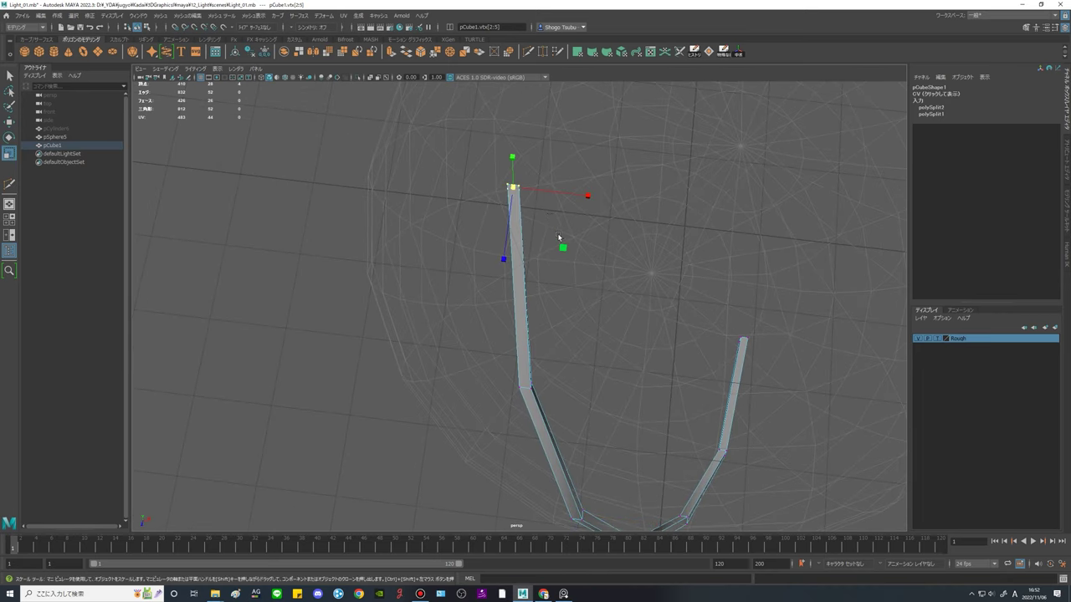
{"action": "left_click_drag", "start_coordinate": [558, 237], "coordinate": [528, 215], "text": "alt"}
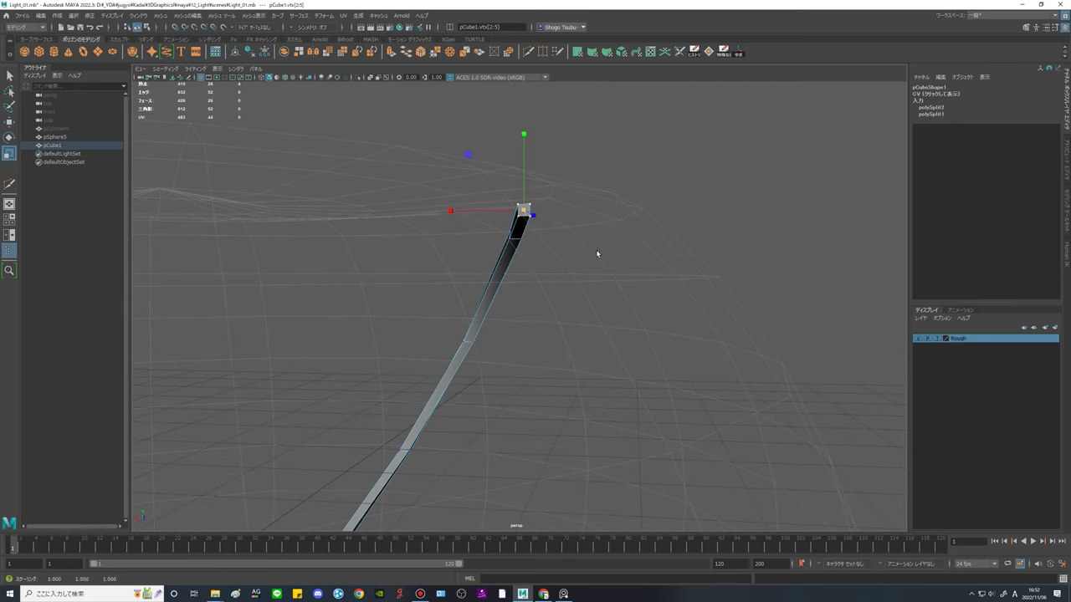
{"action": "left_click_drag", "start_coordinate": [597, 254], "coordinate": [702, 274], "text": "alt"}
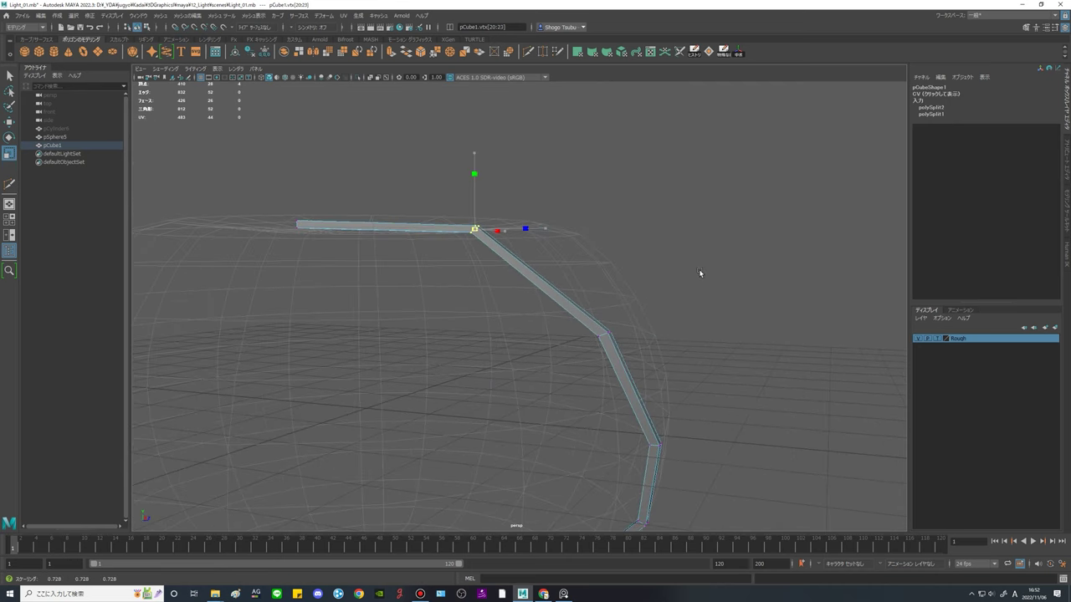
{"action": "middle_click_drag", "start_coordinate": [699, 271], "coordinate": [699, 271]}
{"action": "middle_click_drag", "start_coordinate": [898, 308], "coordinate": [899, 308]}
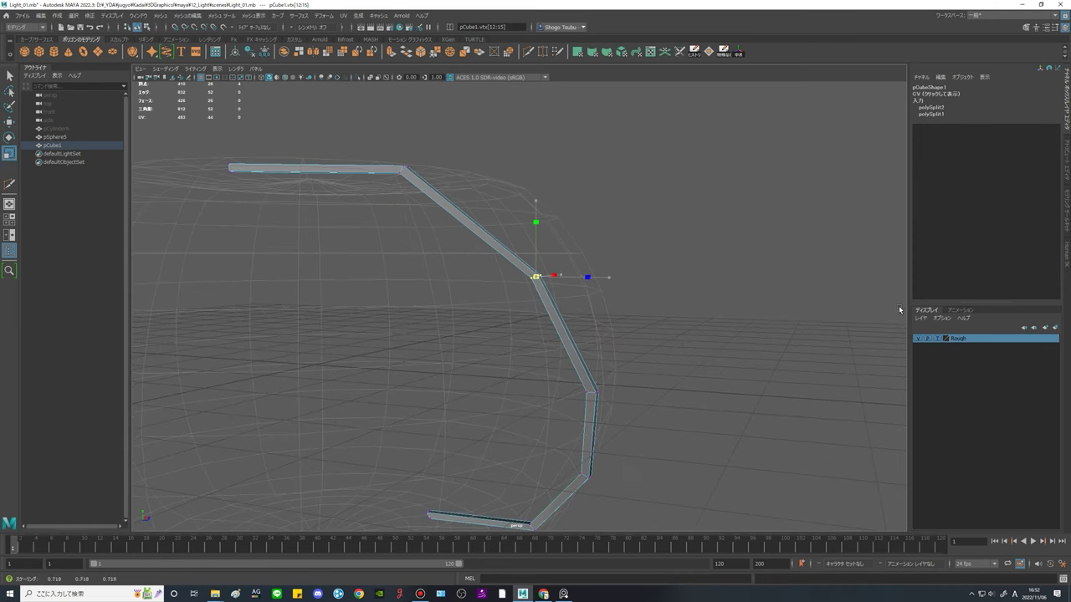
Scale down the cross-sections at the middle and lower bends and rotate the lower one, then clear the selection.
{"action": "middle_click_drag", "start_coordinate": [719, 418], "coordinate": [714, 310], "text": "alt"}
{"action": "left_click_drag", "start_coordinate": [567, 265], "coordinate": [606, 304]}
{"action": "middle_click_drag", "start_coordinate": [736, 355], "coordinate": [723, 354]}
{"action": "left_click_drag", "start_coordinate": [724, 355], "coordinate": [744, 293], "text": "alt"}
{"action": "left_click_drag", "start_coordinate": [578, 318], "coordinate": [618, 358]}
{"action": "middle_click_drag", "start_coordinate": [756, 292], "coordinate": [800, 256], "text": "alt"}
{"action": "left_click_drag", "start_coordinate": [540, 377], "coordinate": [580, 417]}
{"action": "middle_click_drag", "start_coordinate": [438, 448], "coordinate": [526, 433], "text": "alt"}
{"action": "left_click_drag", "start_coordinate": [526, 433], "coordinate": [488, 377]}
{"action": "key", "text": "e"}
{"action": "left_click_drag", "start_coordinate": [583, 387], "coordinate": [555, 397]}
{"action": "key", "text": "r"}
{"action": "left_click", "coordinate": [653, 422]}
{"action": "left_click_drag", "start_coordinate": [669, 419], "coordinate": [534, 308], "text": "alt"}
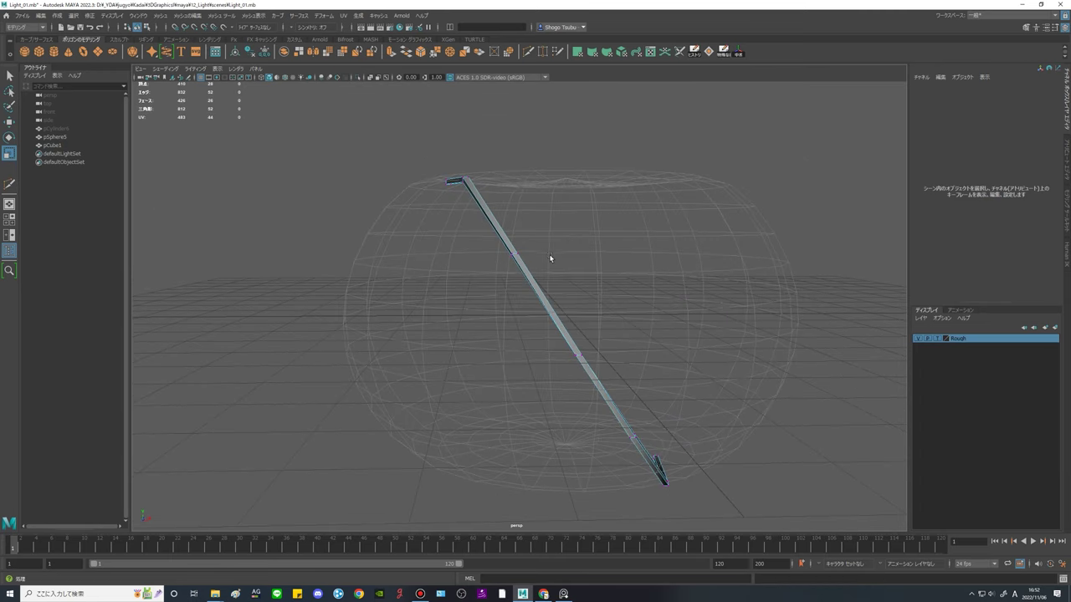
Insert an edge loop close to the strip's upper end and another close to its lower end.
{"action": "left_click_drag", "start_coordinate": [550, 258], "coordinate": [698, 311], "text": "alt"}
{"action": "middle_click_drag", "start_coordinate": [697, 311], "coordinate": [760, 360], "text": "alt"}
{"action": "scroll", "coordinate": [759, 359], "scroll_direction": "up", "scroll_amount": 5}
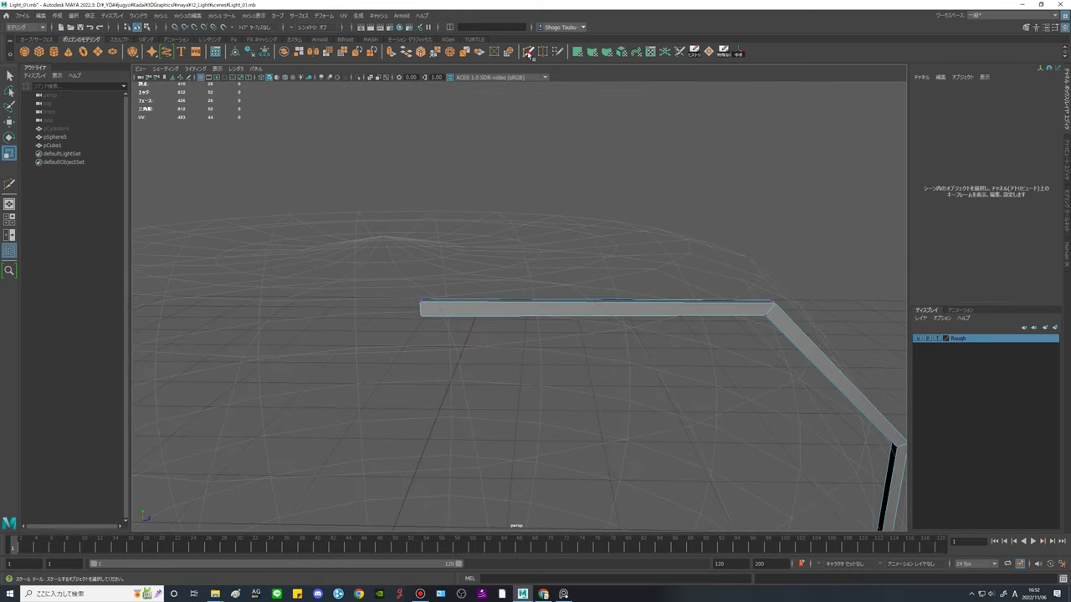
{"action": "left_click_drag", "start_coordinate": [628, 263], "coordinate": [677, 210], "text": "alt"}
{"action": "scroll", "coordinate": [677, 210], "scroll_direction": "up", "scroll_amount": 4}
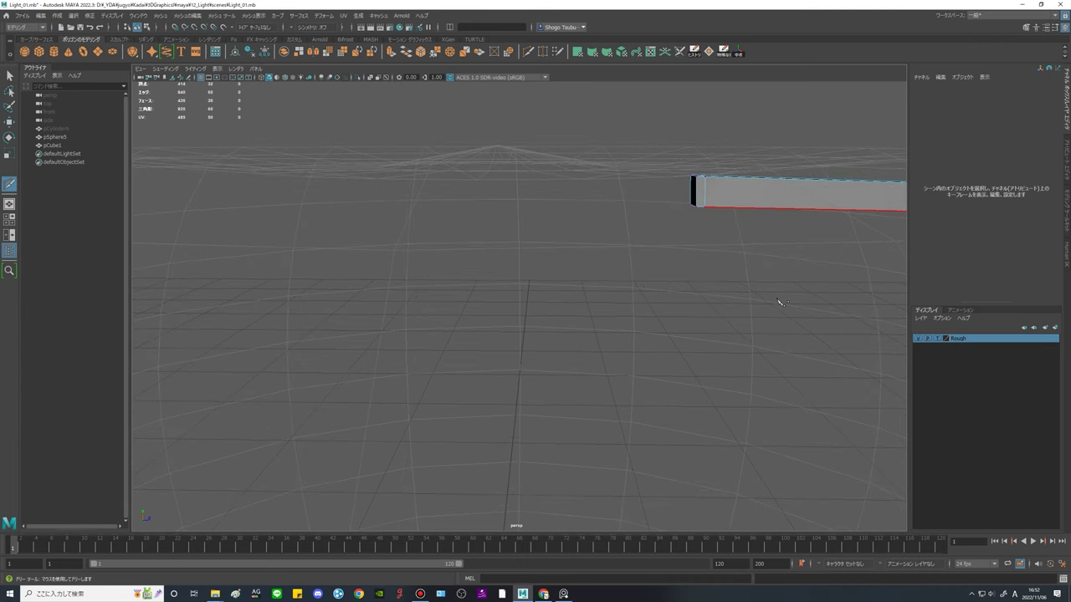
{"action": "scroll", "coordinate": [778, 285], "scroll_direction": "down", "scroll_amount": 5}
{"action": "middle_click_drag", "start_coordinate": [778, 285], "coordinate": [564, 170], "text": "alt"}
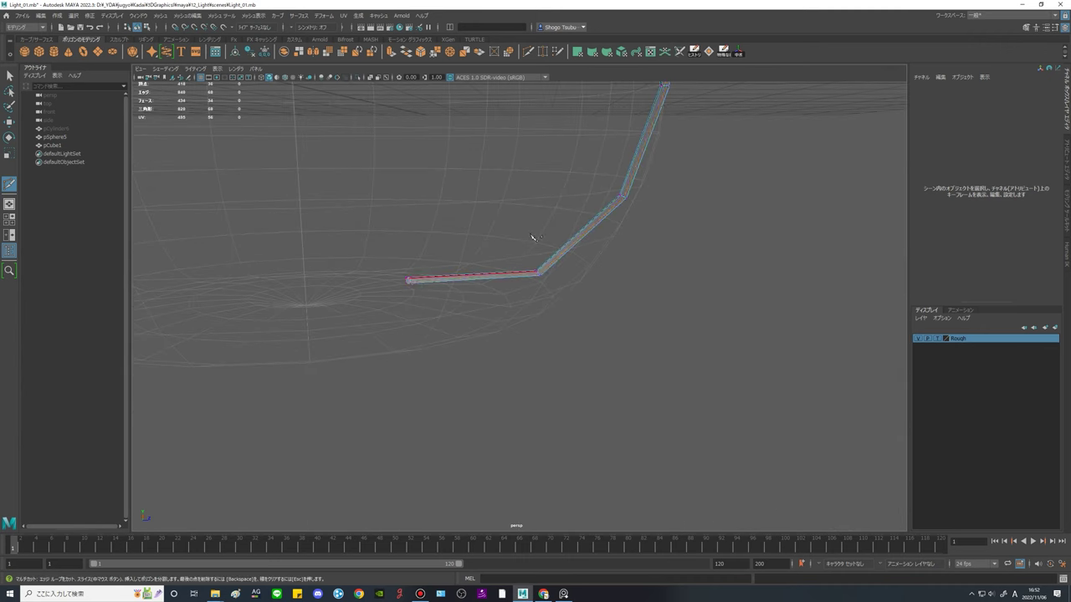
{"action": "middle_click_drag", "start_coordinate": [530, 248], "coordinate": [583, 382], "text": "alt"}
Preview the strip smoothed in object mode and check its curve and end shape against the guide sphere.
{"action": "scroll", "coordinate": [595, 284], "scroll_direction": "down", "scroll_amount": 3}
{"action": "key", "text": "3"}
{"action": "middle_click_drag", "start_coordinate": [592, 242], "coordinate": [644, 297], "text": "alt"}
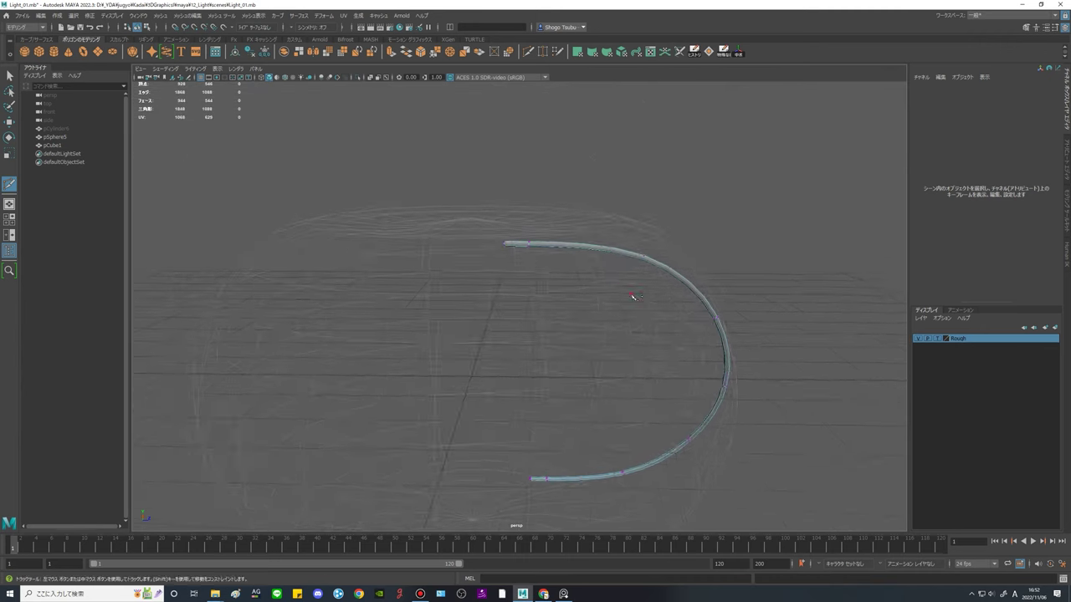
{"action": "left_click_drag", "start_coordinate": [644, 297], "coordinate": [564, 286], "text": "alt"}
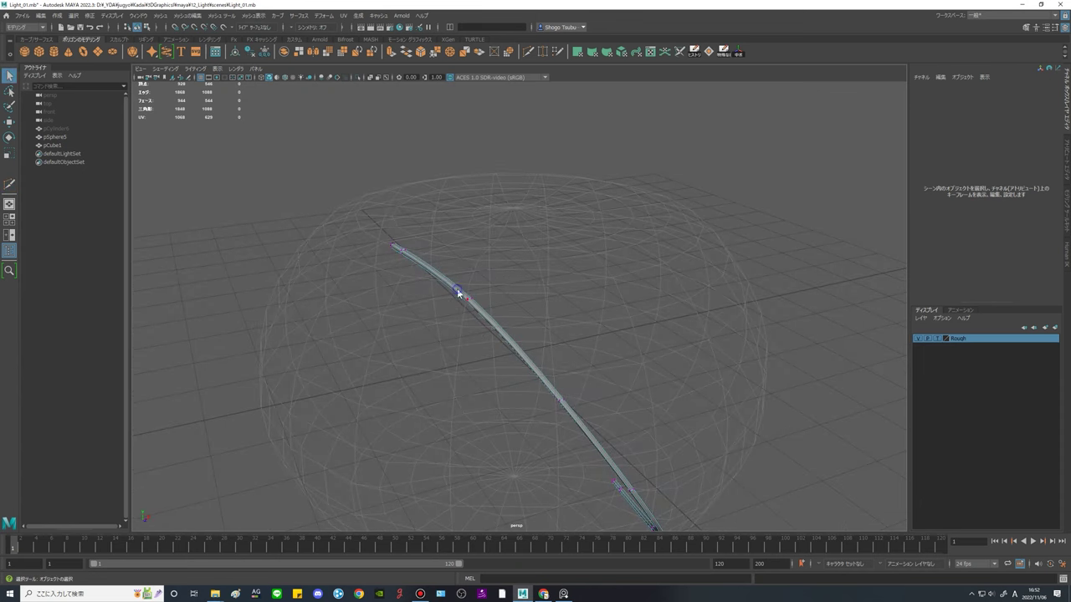
{"action": "right_click_drag", "start_coordinate": [457, 291], "coordinate": [505, 262]}
{"action": "left_click", "coordinate": [725, 223]}
{"action": "left_click_drag", "start_coordinate": [707, 246], "coordinate": [760, 227], "text": "alt"}
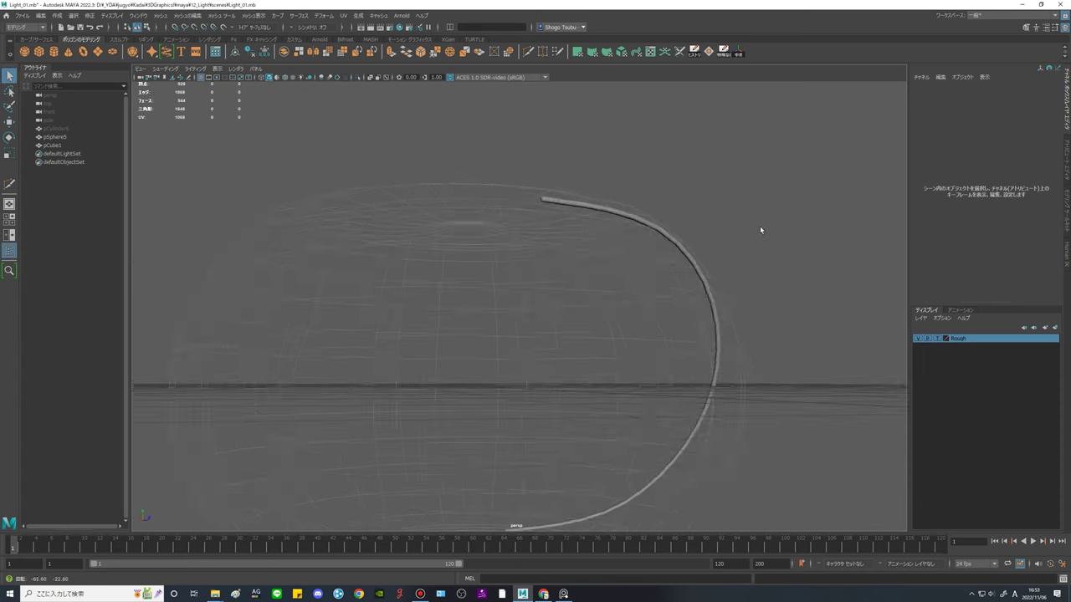
{"action": "left_click", "coordinate": [693, 259]}
{"action": "scroll", "coordinate": [599, 293], "scroll_direction": "up", "scroll_amount": 3}
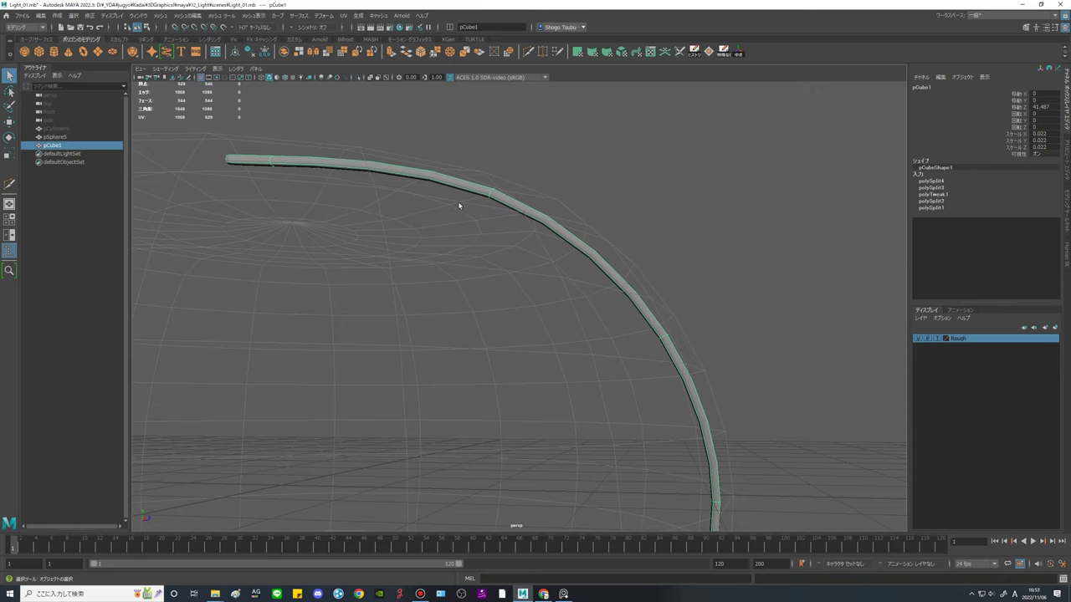
Turn off the smooth preview and move the underside vertices of the strip's upper end upward to thin it.
{"action": "key", "text": "1"}
{"action": "scroll", "coordinate": [686, 287], "scroll_direction": "up", "scroll_amount": 2}
{"action": "middle_click_drag", "start_coordinate": [409, 185], "coordinate": [480, 262], "text": "alt"}
{"action": "scroll", "coordinate": [580, 276], "scroll_direction": "down", "scroll_amount": 2}
{"action": "scroll", "coordinate": [577, 319], "scroll_direction": "up", "scroll_amount": 3}
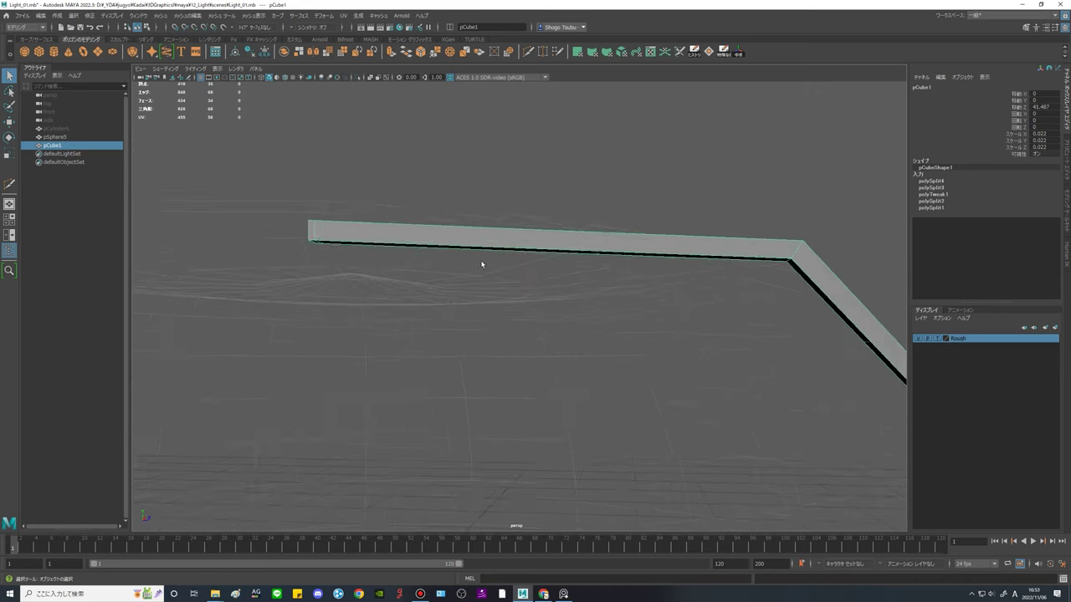
{"action": "scroll", "coordinate": [480, 263], "scroll_direction": "up", "scroll_amount": 2}
{"action": "right_click_drag", "start_coordinate": [395, 220], "coordinate": [385, 236]}
{"action": "middle_click_drag", "start_coordinate": [386, 236], "coordinate": [478, 306], "text": "alt"}
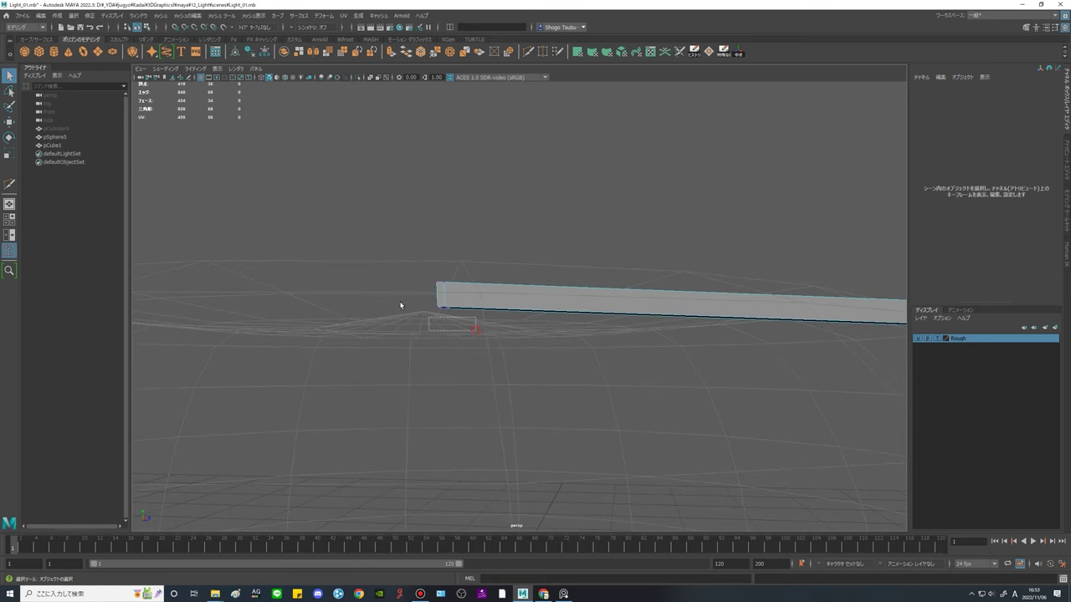
{"action": "left_click_drag", "start_coordinate": [404, 305], "coordinate": [458, 321]}
{"action": "middle_click_drag", "start_coordinate": [534, 338], "coordinate": [543, 341], "text": "alt"}
{"action": "key", "text": "w"}
{"action": "left_click_drag", "start_coordinate": [461, 235], "coordinate": [461, 219]}
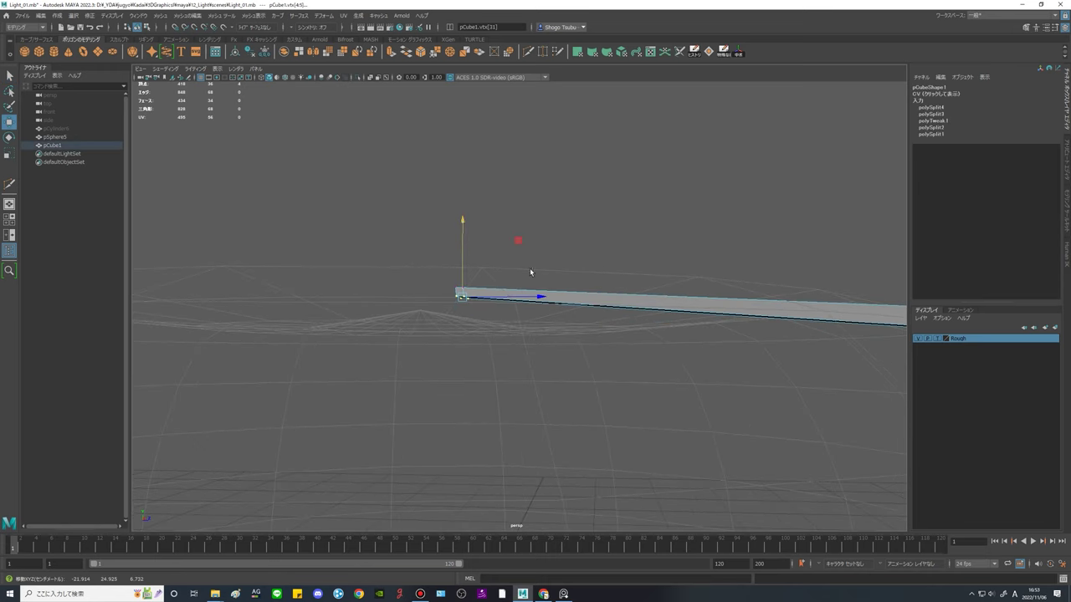
Move the inner vertices at the strip's upper and middle bends outward to thin the strip.
{"action": "middle_click_drag", "start_coordinate": [836, 297], "coordinate": [670, 269], "text": "alt"}
{"action": "left_click_drag", "start_coordinate": [651, 266], "coordinate": [679, 237], "text": "alt"}
{"action": "left_click_drag", "start_coordinate": [638, 350], "coordinate": [676, 352], "text": "alt"}
{"action": "left_click_drag", "start_coordinate": [669, 344], "coordinate": [580, 327], "text": "alt"}
{"action": "scroll", "coordinate": [582, 323], "scroll_direction": "down", "scroll_amount": 4}
{"action": "middle_click_drag", "start_coordinate": [583, 275], "coordinate": [583, 109], "text": "alt"}
{"action": "scroll", "coordinate": [599, 314], "scroll_direction": "up", "scroll_amount": 4}
{"action": "left_click_drag", "start_coordinate": [599, 313], "coordinate": [631, 339], "text": "alt"}
{"action": "middle_click_drag", "start_coordinate": [631, 339], "coordinate": [635, 341]}
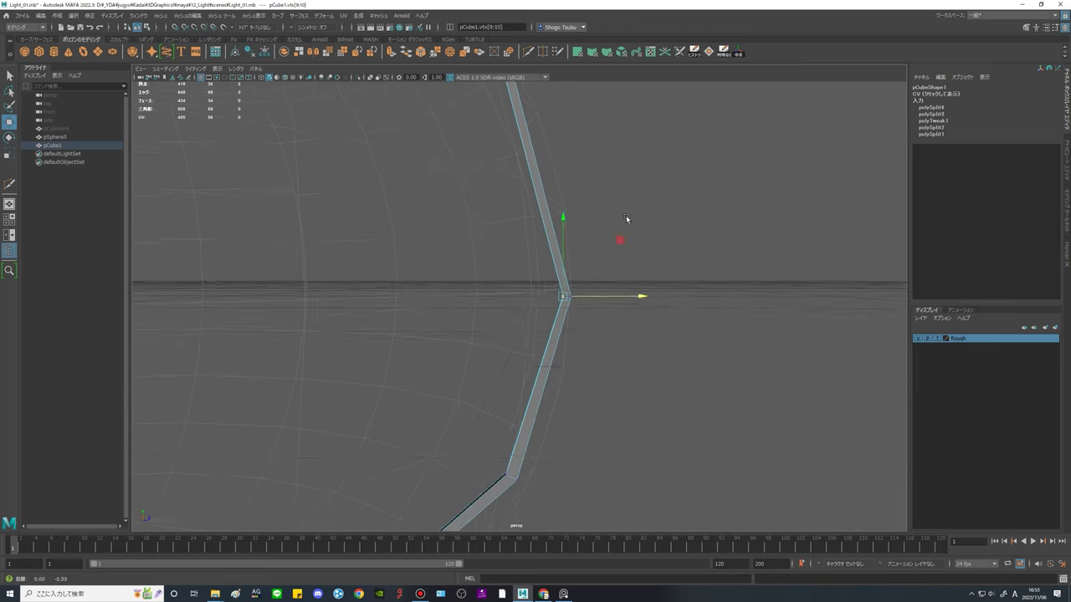
Move the inner vertices at the strip's lower bends and lower end toward its outer side to thin it.
{"action": "middle_click_drag", "start_coordinate": [622, 279], "coordinate": [628, 134], "text": "alt"}
{"action": "scroll", "coordinate": [508, 358], "scroll_direction": "up", "scroll_amount": 3}
{"action": "left_click_drag", "start_coordinate": [481, 313], "coordinate": [543, 346], "text": "alt"}
{"action": "left_click_drag", "start_coordinate": [495, 301], "coordinate": [494, 300]}
{"action": "left_click_drag", "start_coordinate": [502, 300], "coordinate": [529, 344], "text": "alt"}
{"action": "left_click_drag", "start_coordinate": [535, 341], "coordinate": [617, 337], "text": "alt"}
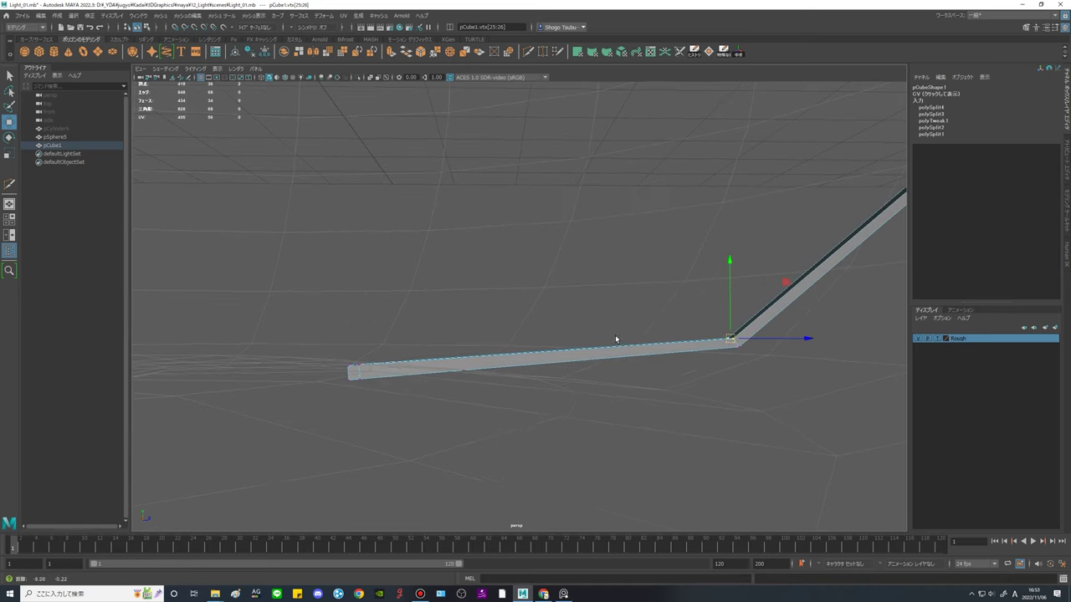
{"action": "left_click_drag", "start_coordinate": [379, 371], "coordinate": [265, 337]}
{"action": "left_click_drag", "start_coordinate": [426, 332], "coordinate": [460, 329], "text": "alt"}
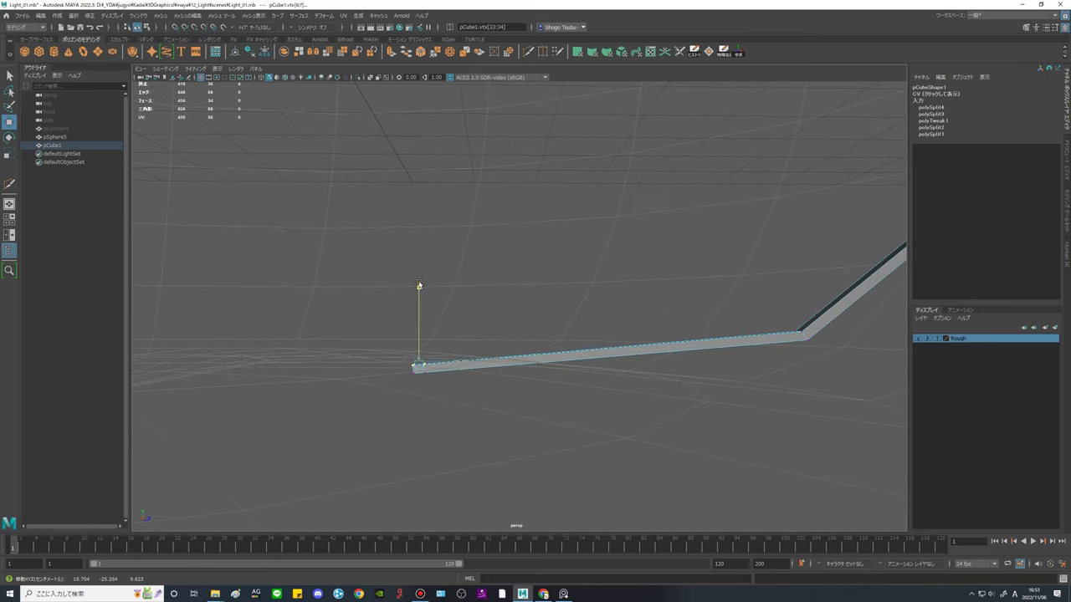
Preview the whole strip smoothed, delete its construction history and return to the unsmoothed display.
{"action": "left_click_drag", "start_coordinate": [427, 283], "coordinate": [593, 261], "text": "alt"}
{"action": "key", "text": "F8"}
{"action": "key", "text": "3"}
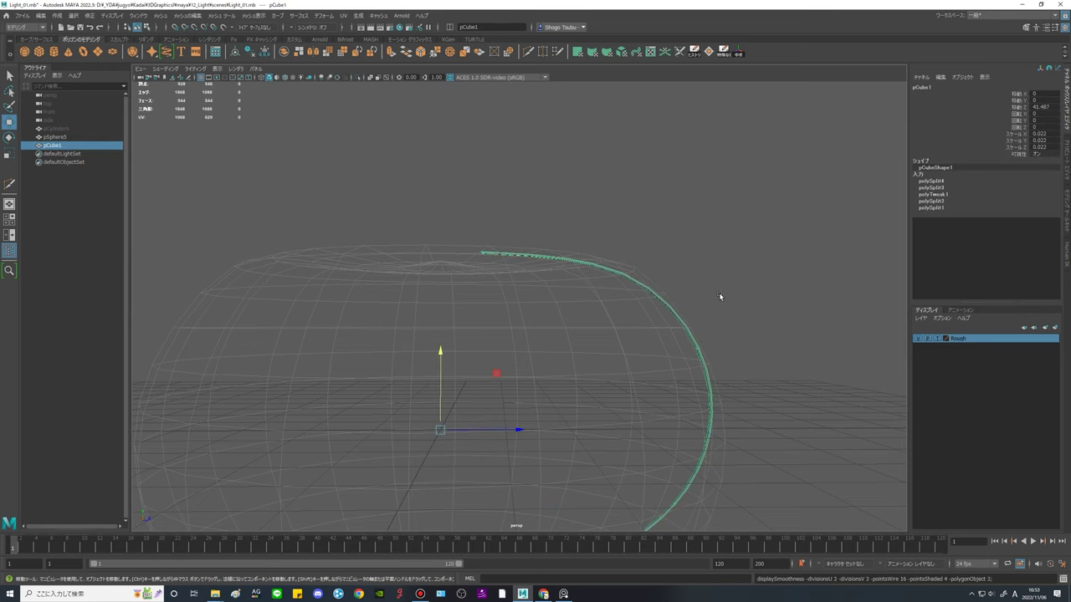
{"action": "left_click", "coordinate": [697, 53]}
{"action": "key", "text": "1"}
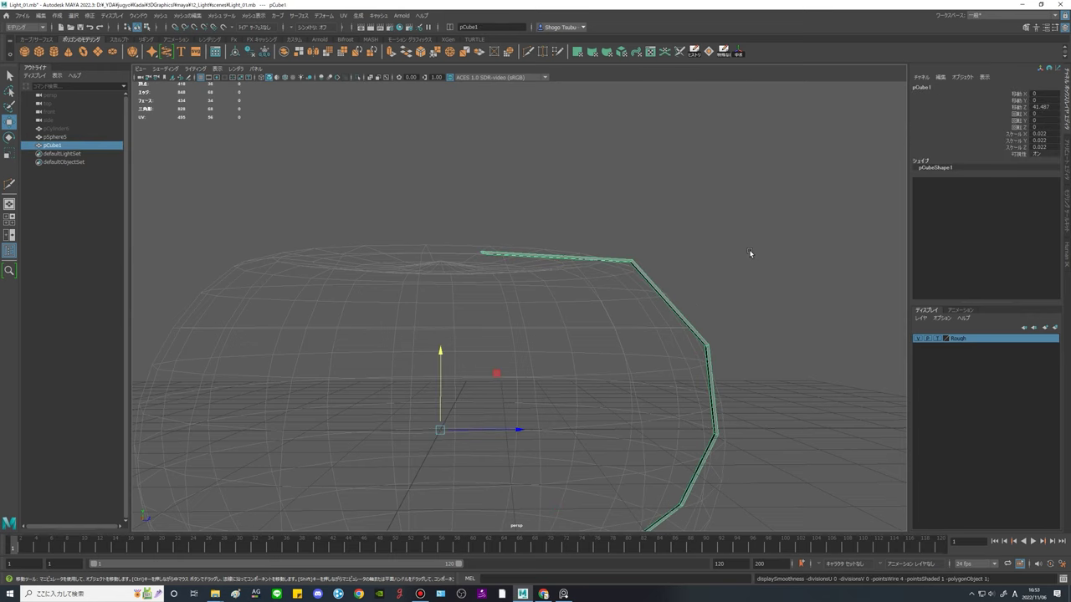
Create 70 copies of the strip with Duplicate Special, using a Y rotation of 5 degrees per copy.
{"action": "left_click_drag", "start_coordinate": [751, 253], "coordinate": [604, 260], "text": "alt"}
{"action": "scroll", "coordinate": [621, 303], "scroll_direction": "down", "scroll_amount": 5}
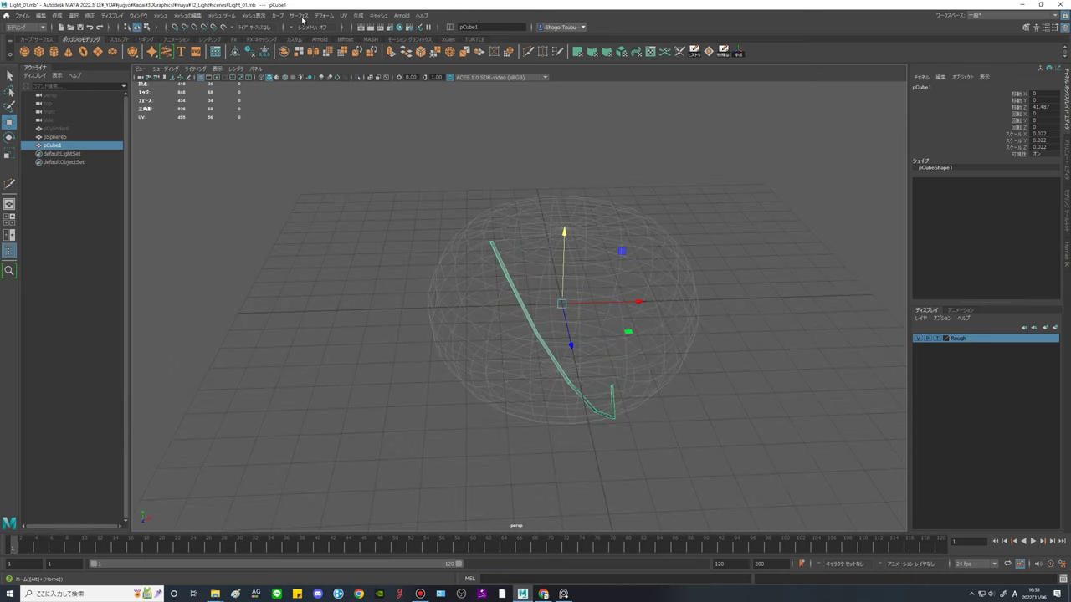
{"action": "left_click", "coordinate": [43, 16]}
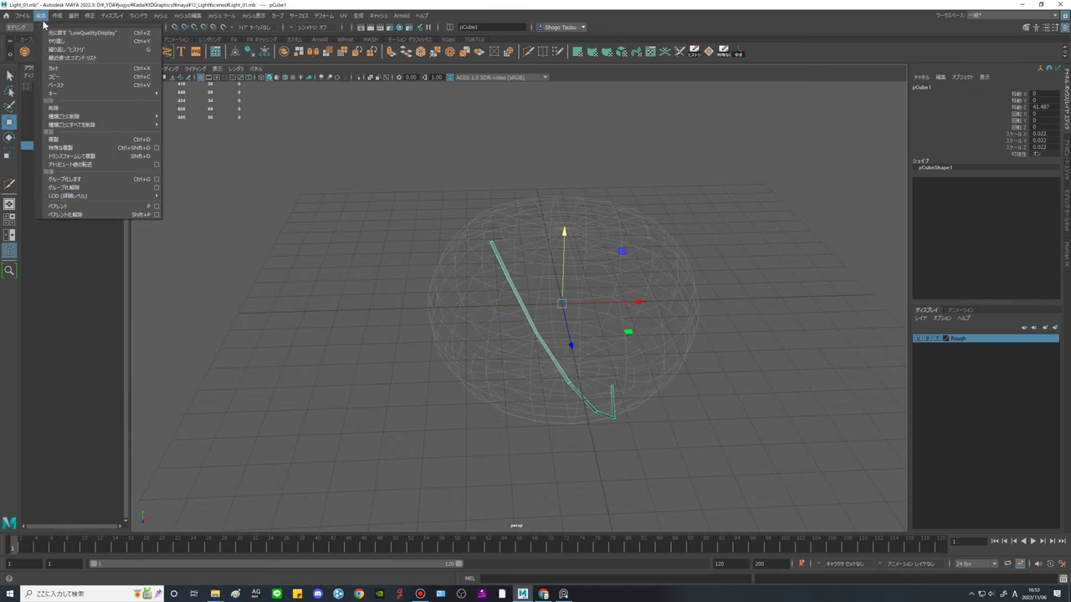
{"action": "left_click", "coordinate": [157, 148]}
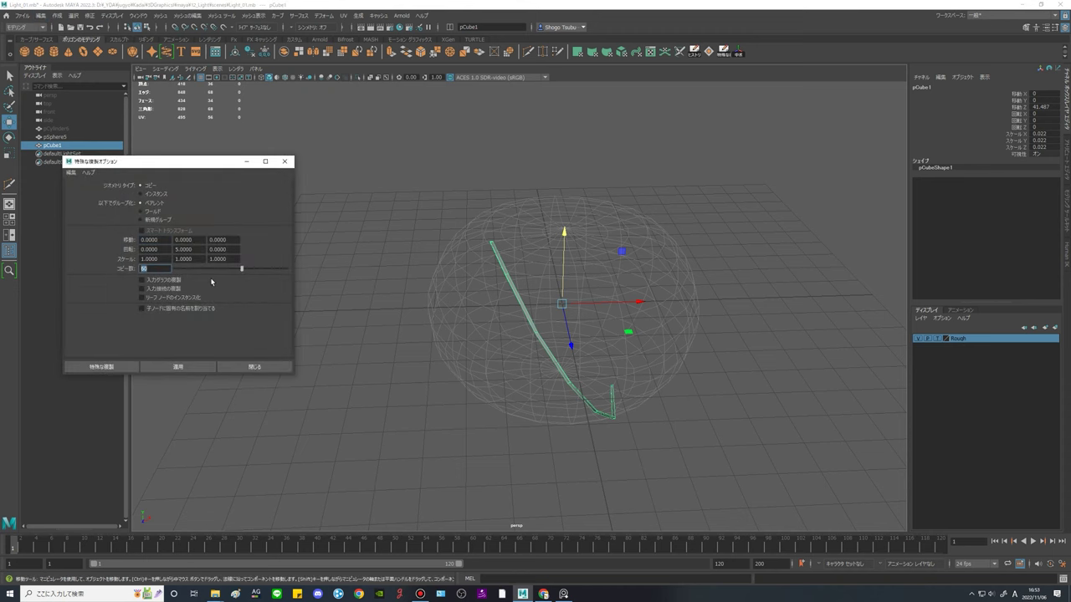
{"action": "left_click", "coordinate": [195, 368]}
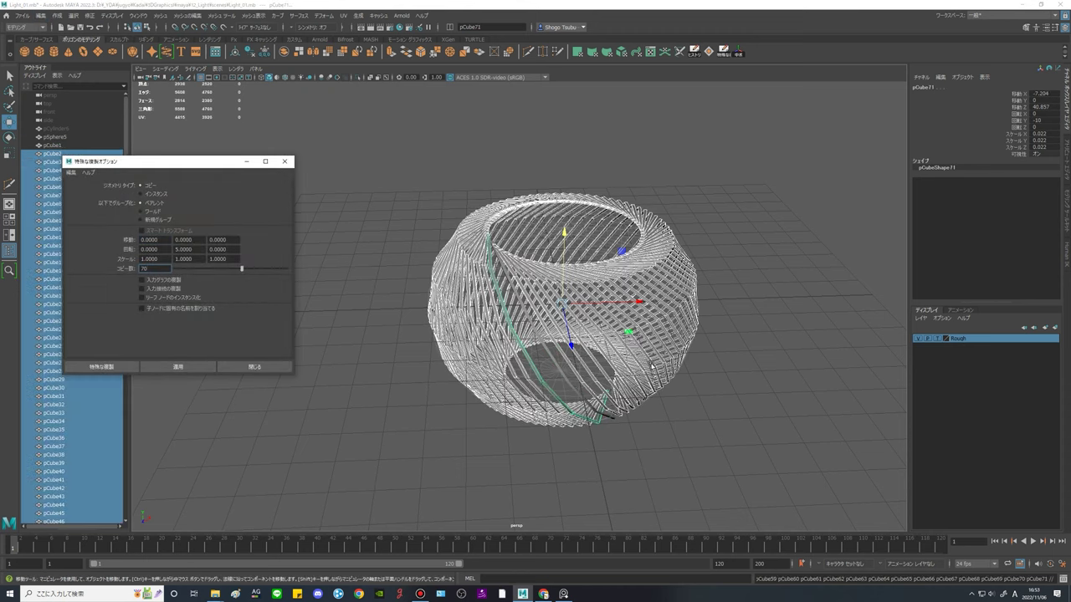
Inspect the ring of strips for a gap, undo the 70 copies and duplicate the strip with 71 copies instead.
{"action": "middle_click_drag", "start_coordinate": [679, 409], "coordinate": [622, 415], "text": "alt"}
{"action": "left_click_drag", "start_coordinate": [621, 414], "coordinate": [637, 368], "text": "alt"}
{"action": "scroll", "coordinate": [638, 365], "scroll_direction": "up", "scroll_amount": 4}
{"action": "middle_click_drag", "start_coordinate": [640, 322], "coordinate": [688, 326], "text": "alt"}
{"action": "left_click_drag", "start_coordinate": [688, 327], "coordinate": [682, 363], "text": "alt"}
{"action": "key", "text": "ctrl+z"}
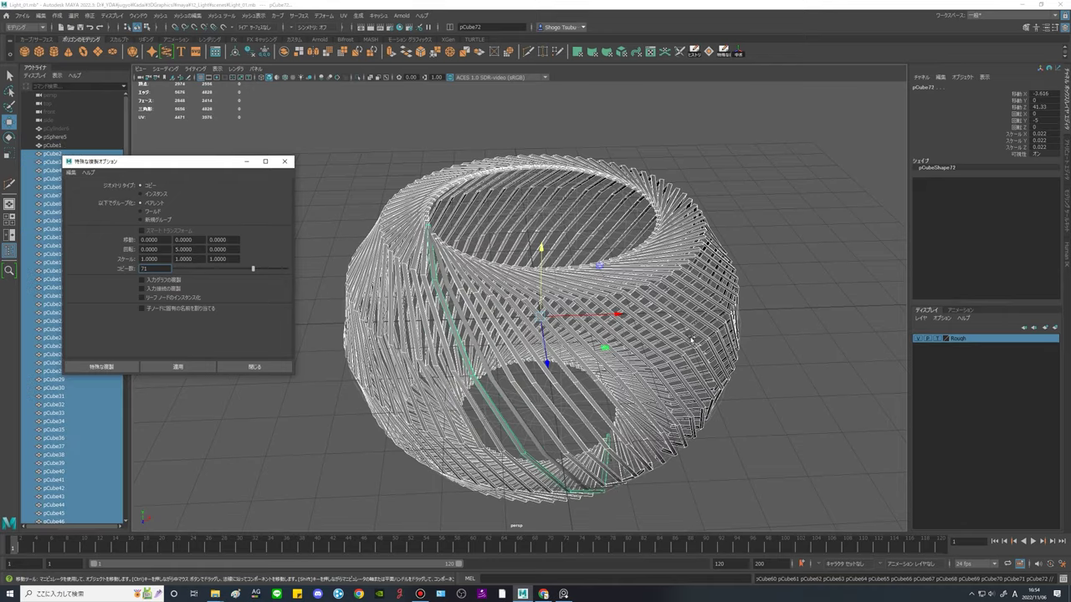
Select all the strips in the ring, display them in smooth mesh preview, and clear the selection to inspect the weave.
{"action": "mouse_move", "coordinate": [797, 359]}
{"action": "left_mouse_down", "text": "alt"}
{"action": "mouse_move", "coordinate": [761, 346]}
{"action": "mouse_move", "coordinate": [793, 338]}
{"action": "left_mouse_up", "text": "alt"}
{"action": "scroll", "coordinate": [793, 339], "scroll_direction": "down", "scroll_amount": 3}
{"action": "left_click_drag", "start_coordinate": [740, 400], "coordinate": [781, 403], "text": "alt"}
{"action": "left_click", "coordinate": [758, 370]}
{"action": "left_click_drag", "start_coordinate": [802, 399], "coordinate": [368, 250]}
{"action": "key", "text": "3"}
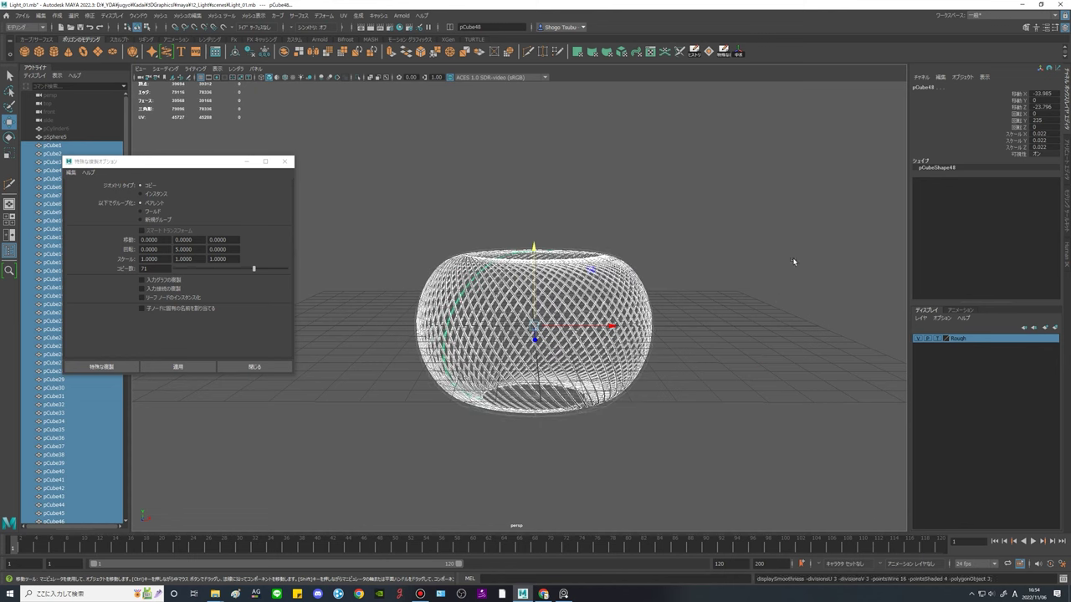
{"action": "left_click", "coordinate": [721, 276]}
{"action": "left_click_drag", "start_coordinate": [721, 276], "coordinate": [688, 296], "text": "alt"}
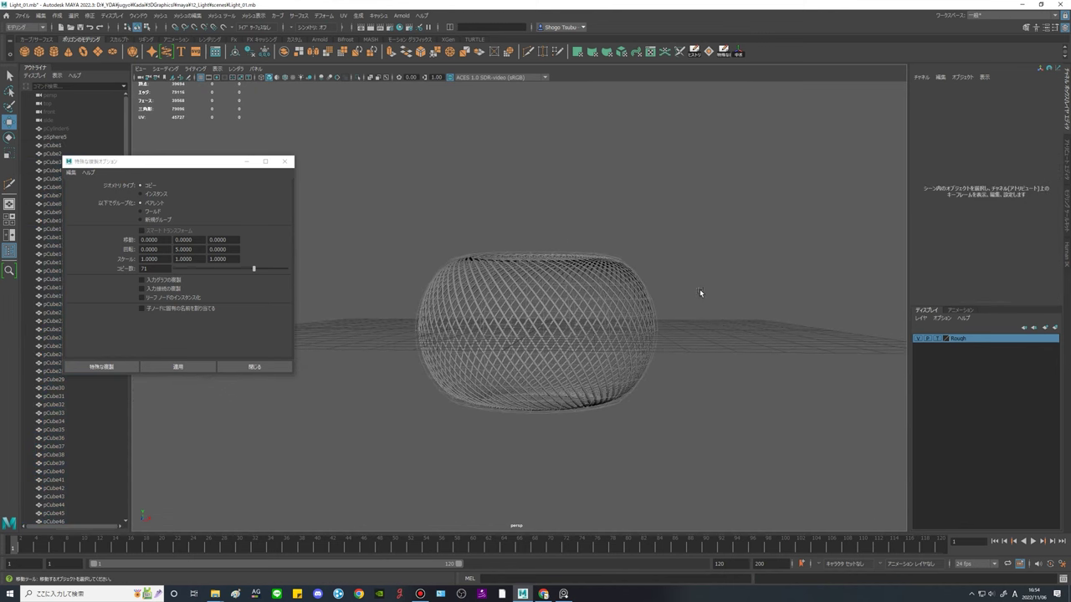
{"action": "left_click_drag", "start_coordinate": [596, 247], "coordinate": [634, 307], "text": "alt"}
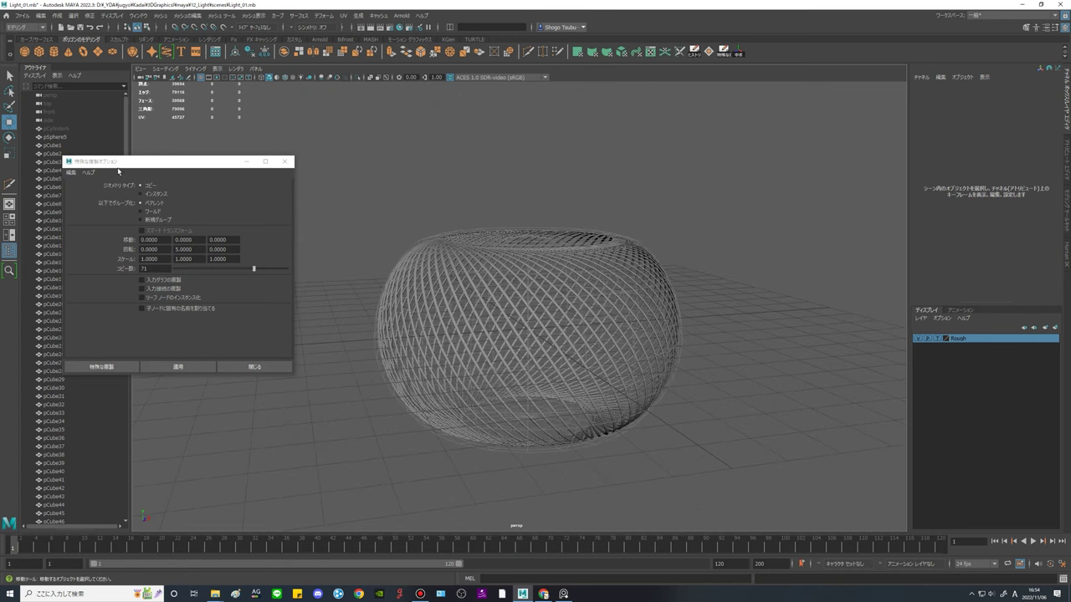
Close the Duplicate Special options and duplicate the original strip in place.
{"action": "left_click", "coordinate": [63, 147]}
{"action": "right_click_drag", "start_coordinate": [765, 311], "coordinate": [705, 301], "text": "alt"}
{"action": "middle_click_drag", "start_coordinate": [704, 301], "coordinate": [689, 267], "text": "alt"}
{"action": "left_click_drag", "start_coordinate": [689, 268], "coordinate": [651, 288], "text": "alt"}
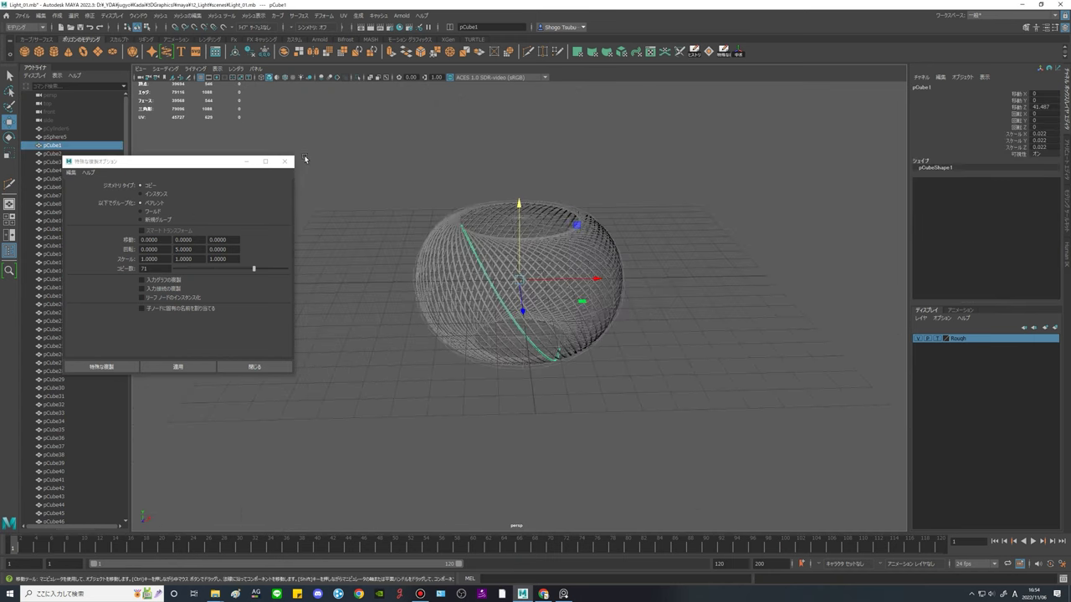
{"action": "left_click", "coordinate": [285, 161]}
{"action": "scroll", "coordinate": [674, 344], "scroll_direction": "up", "scroll_amount": 4}
{"action": "left_click_drag", "start_coordinate": [675, 344], "coordinate": [681, 311], "text": "alt"}
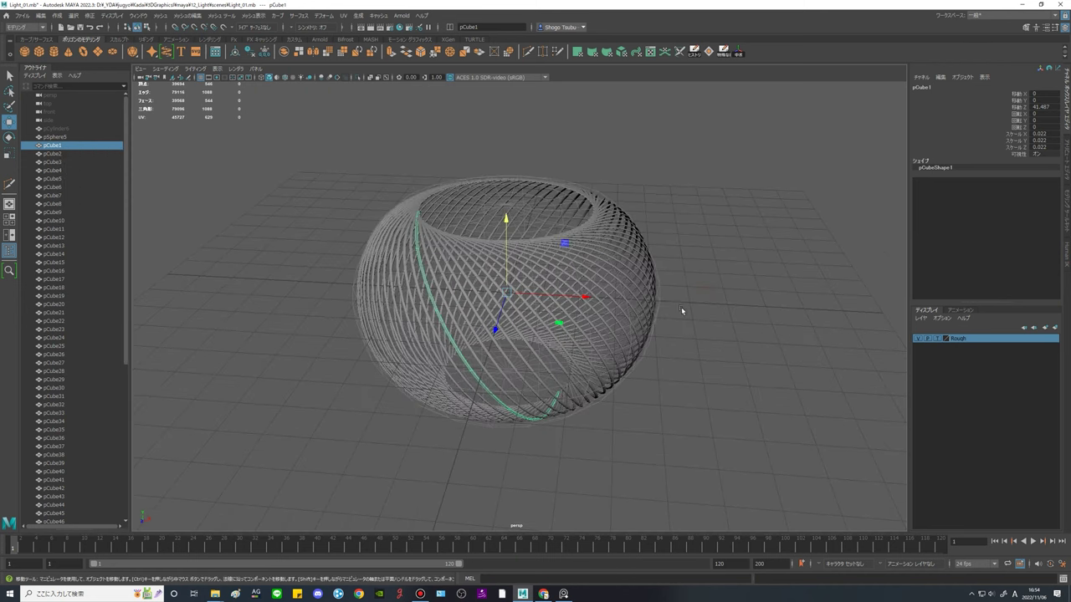
{"action": "key", "text": "ctrl+d"}
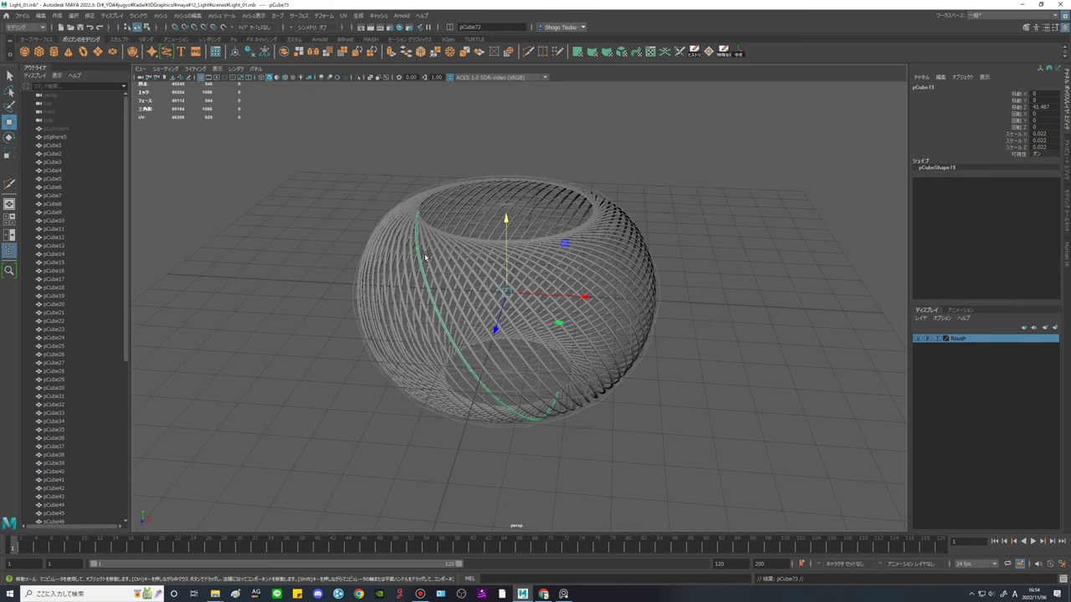
Group the duplicated strip by itself and mirror the group with a Scale X of -1.
{"action": "scroll", "coordinate": [61, 348], "scroll_direction": "down", "scroll_amount": 10}
{"action": "key", "text": "ctrl+g"}
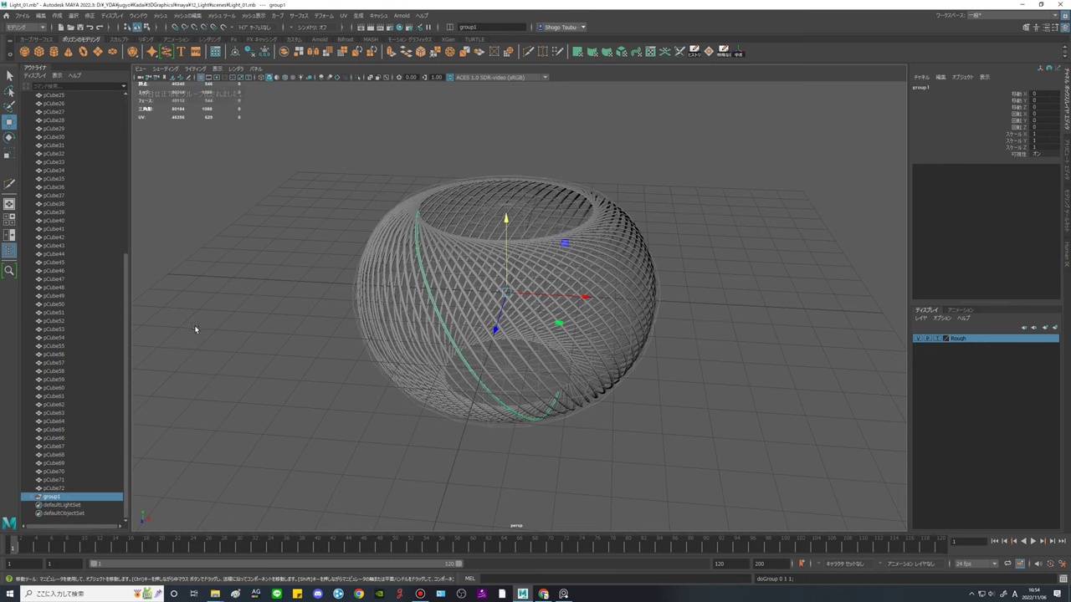
{"action": "mouse_move", "coordinate": [608, 353]}
{"action": "left_mouse_down", "text": "alt"}
{"action": "mouse_move", "coordinate": [619, 366]}
{"action": "mouse_move", "coordinate": [613, 360]}
{"action": "left_mouse_up", "text": "alt"}
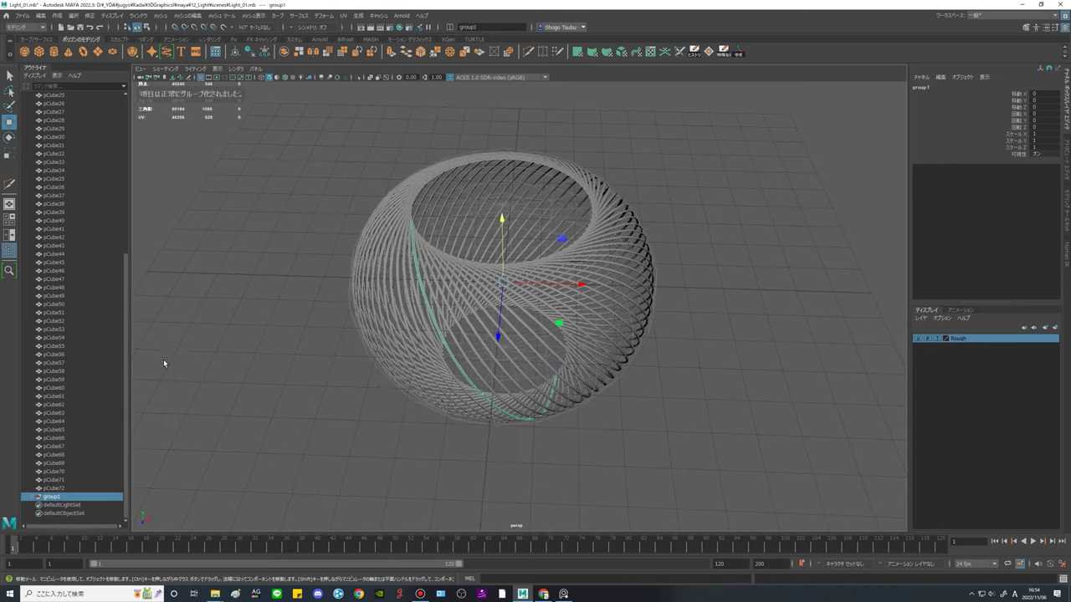
{"action": "left_click", "coordinate": [1052, 134]}
{"action": "type", "text": "-1"}
{"action": "key", "text": "Return"}
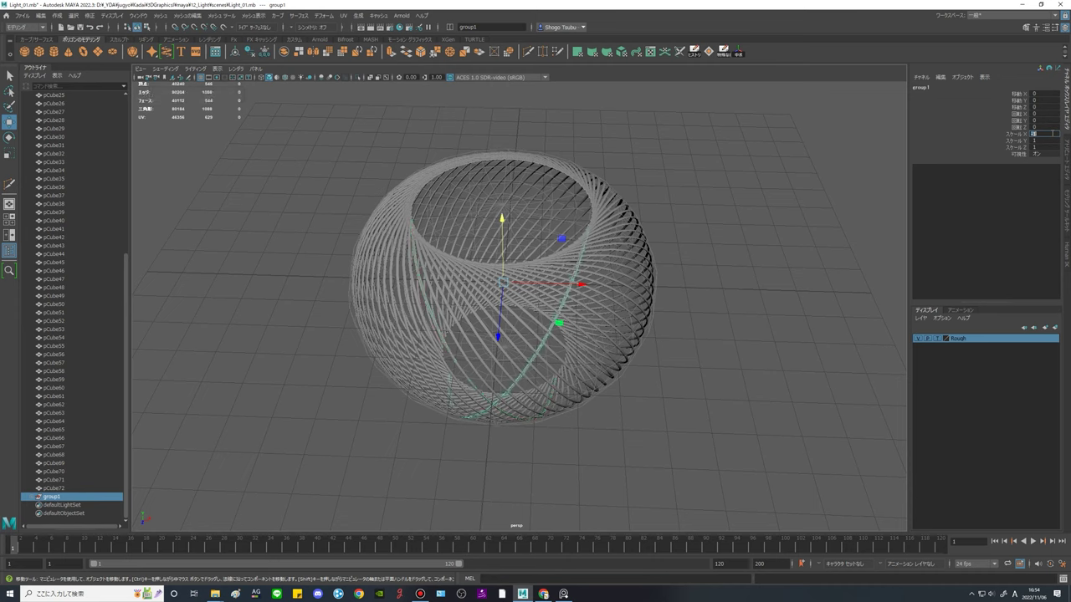
Take the mirrored strip out of its group, delete the empty group and select the strip.
{"action": "left_click", "coordinate": [32, 498]}
{"action": "left_click", "coordinate": [55, 506]}
{"action": "middle_click_drag", "start_coordinate": [52, 496], "coordinate": [52, 493]}
{"action": "left_click", "coordinate": [58, 505]}
{"action": "key", "text": "Delete"}
{"action": "left_click", "coordinate": [57, 499]}
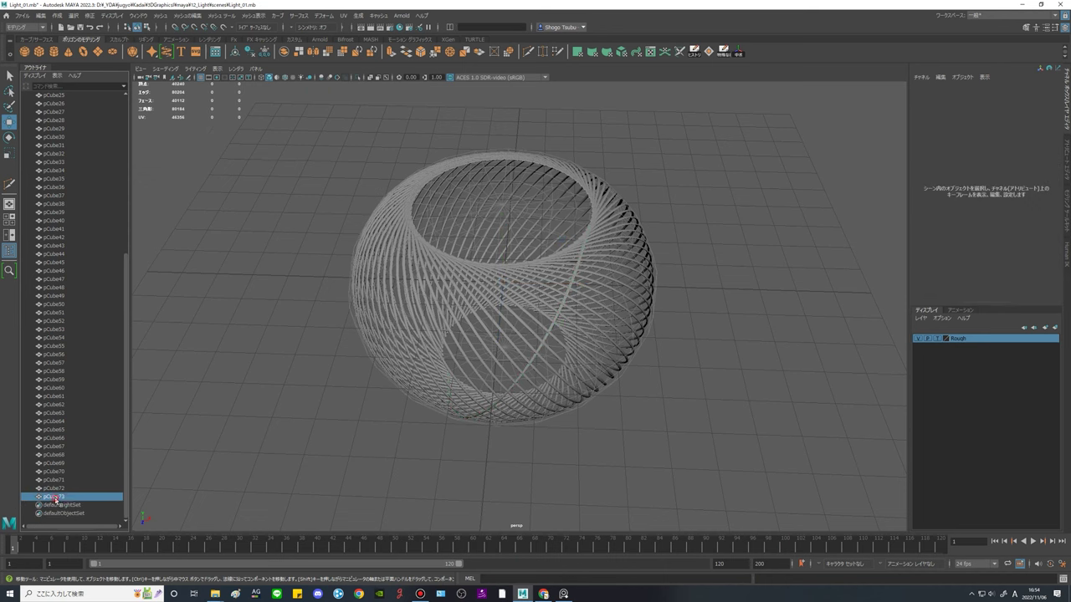
Create 71 copies of the mirrored strip with Duplicate Special, reusing the Y rotation of 5 degrees per copy.
{"action": "scroll", "coordinate": [597, 433], "scroll_direction": "down", "scroll_amount": 4}
{"action": "middle_click_drag", "start_coordinate": [583, 449], "coordinate": [543, 447], "text": "alt"}
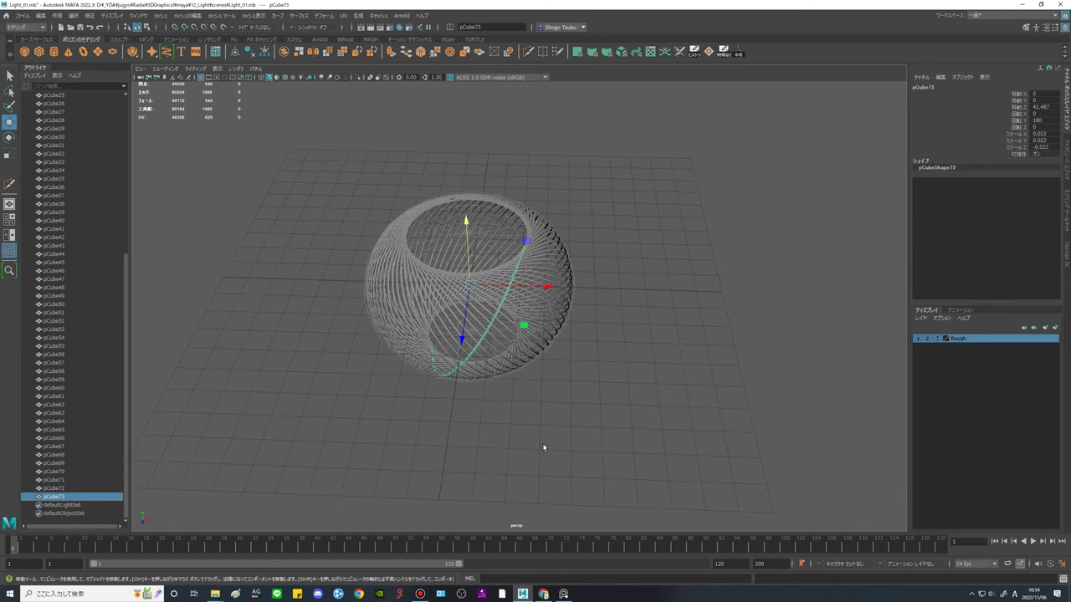
{"action": "left_click", "coordinate": [40, 15]}
{"action": "left_click", "coordinate": [123, 148]}
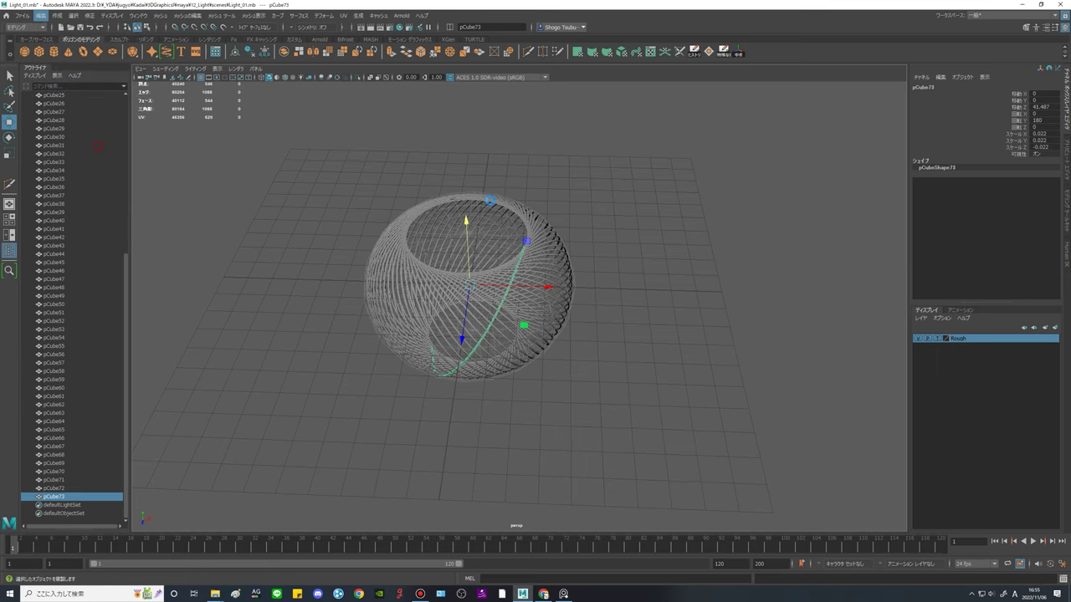
Examine the crossed weave of both strip directions from several angles and compare it with the reference photo.
{"action": "left_click_drag", "start_coordinate": [627, 340], "coordinate": [644, 321], "text": "alt"}
{"action": "scroll", "coordinate": [623, 334], "scroll_direction": "down", "scroll_amount": 3}
{"action": "scroll", "coordinate": [623, 337], "scroll_direction": "up", "scroll_amount": 5}
{"action": "left_click", "coordinate": [632, 352]}
{"action": "left_click", "coordinate": [563, 594]}
{"action": "right_click_drag", "start_coordinate": [199, 240], "coordinate": [0, 273]}
{"action": "scroll", "coordinate": [491, 324], "scroll_direction": "down", "scroll_amount": 4}
{"action": "left_click_drag", "start_coordinate": [493, 327], "coordinate": [573, 336], "text": "alt"}
{"action": "scroll", "coordinate": [663, 357], "scroll_direction": "up", "scroll_amount": 5}
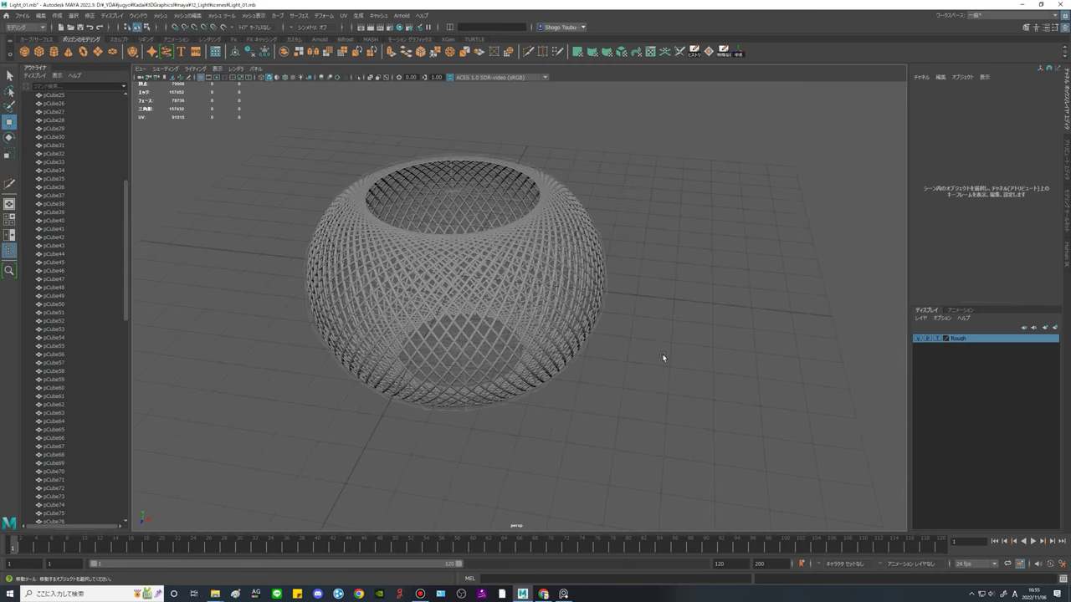
Select the strips of both directions, put them in one group and collapse that group.
{"action": "left_click_drag", "start_coordinate": [718, 399], "coordinate": [153, 141]}
{"action": "left_click_drag", "start_coordinate": [645, 278], "coordinate": [654, 266], "text": "alt"}
{"action": "scroll", "coordinate": [66, 345], "scroll_direction": "down", "scroll_amount": 3}
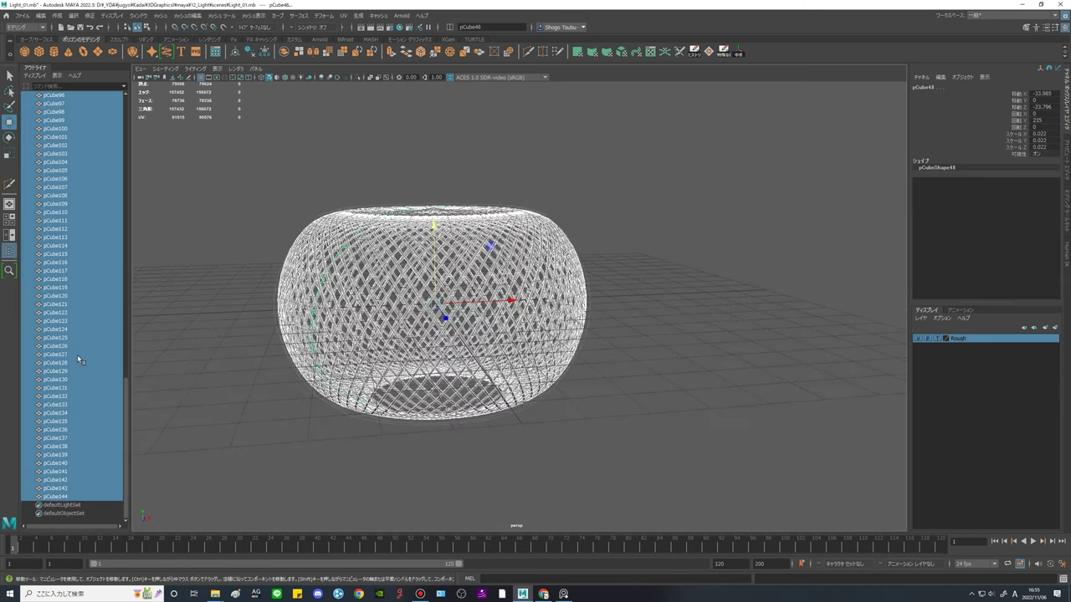
{"action": "key", "text": "ctrl+g"}
{"action": "left_click", "coordinate": [37, 147]}
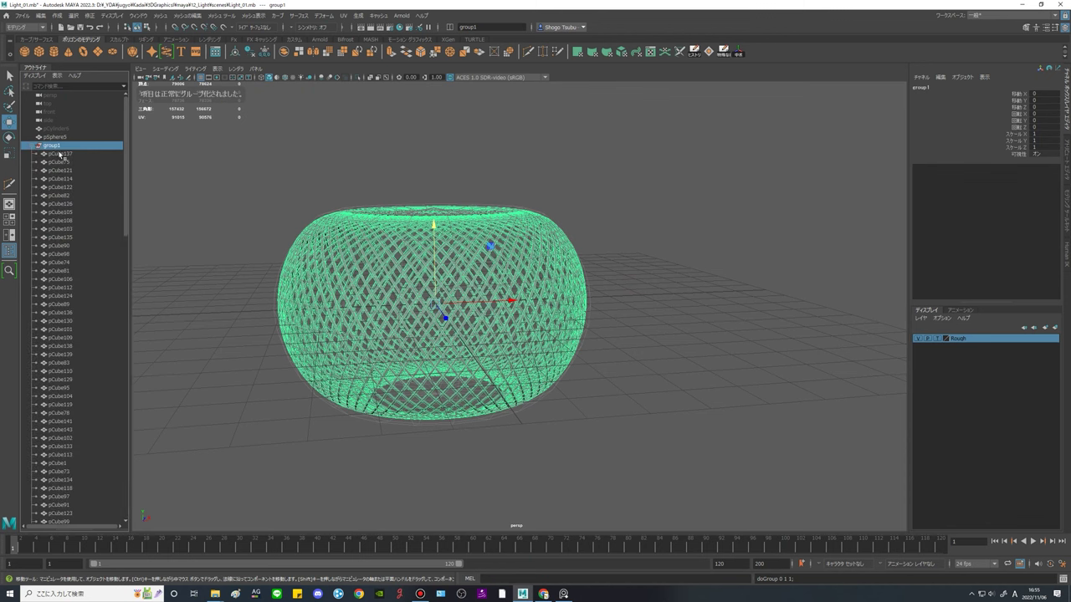
{"action": "left_click", "coordinate": [31, 146]}
{"action": "left_click", "coordinate": [684, 326]}
{"action": "left_click_drag", "start_coordinate": [683, 326], "coordinate": [332, 266], "text": "alt"}
{"action": "left_click", "coordinate": [56, 148]}
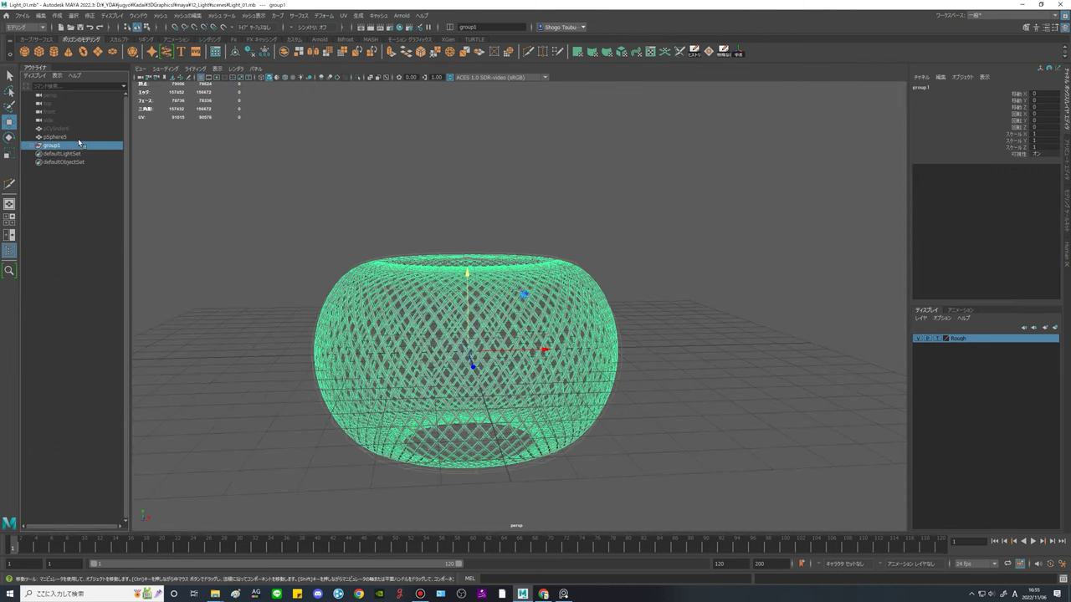
Examine the woven shade from all sides and study the rims and openings of the lamps in the reference photo.
{"action": "left_click", "coordinate": [70, 138]}
{"action": "left_click_drag", "start_coordinate": [823, 327], "coordinate": [635, 391], "text": "alt"}
{"action": "left_click", "coordinate": [756, 352]}
{"action": "left_click_drag", "start_coordinate": [253, 178], "coordinate": [672, 297], "text": "alt"}
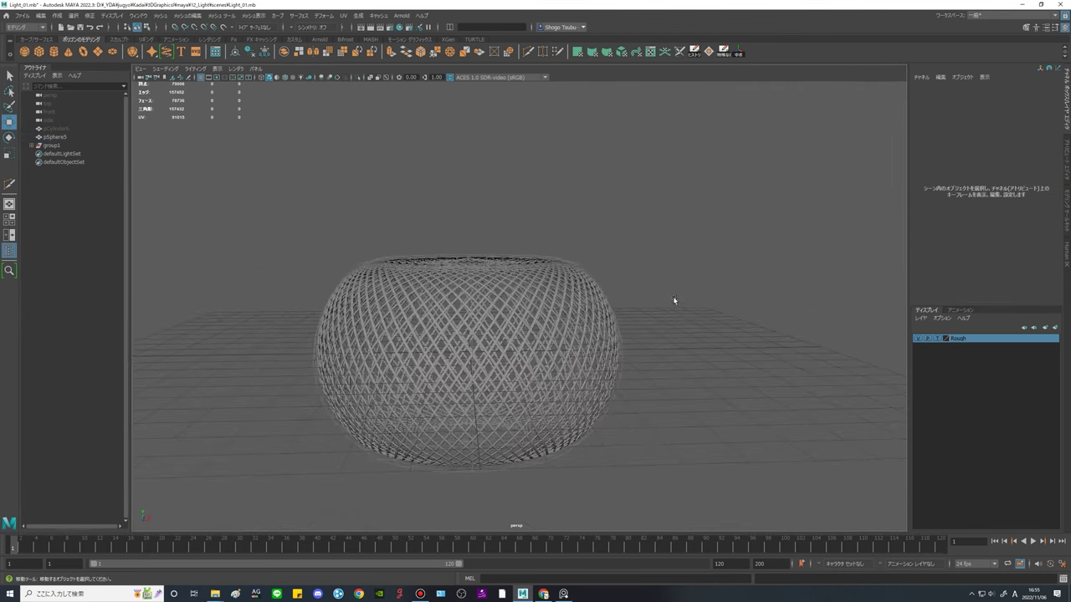
{"action": "key", "text": "alt+Tab"}
{"action": "right_click_drag", "start_coordinate": [125, 303], "coordinate": [444, 327]}
{"action": "scroll", "coordinate": [475, 330], "scroll_direction": "up", "scroll_amount": 3}
{"action": "middle_click_drag", "start_coordinate": [376, 314], "coordinate": [512, 341]}
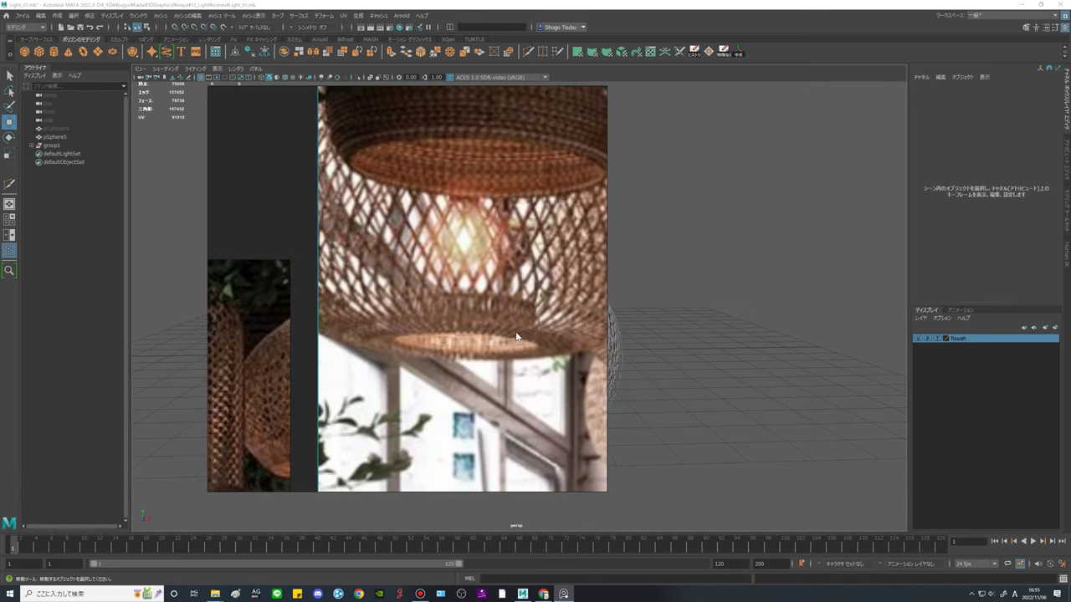
{"action": "middle_click_drag", "start_coordinate": [585, 339], "coordinate": [471, 326]}
{"action": "scroll", "coordinate": [479, 336], "scroll_direction": "down", "scroll_amount": 2}
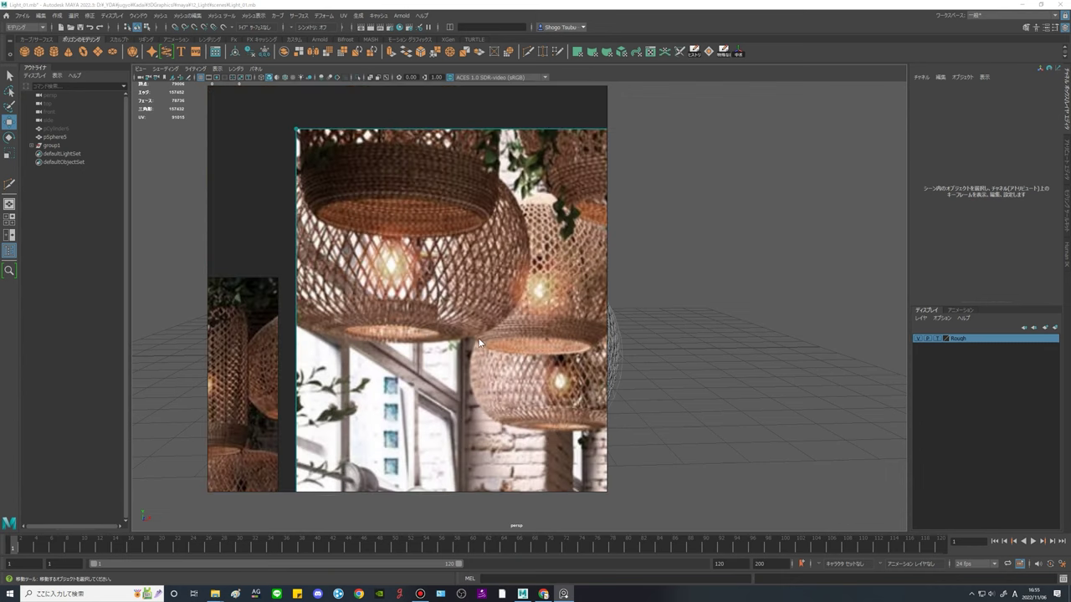
{"action": "scroll", "coordinate": [428, 328], "scroll_direction": "up", "scroll_amount": 3}
{"action": "scroll", "coordinate": [528, 329], "scroll_direction": "down", "scroll_amount": 4}
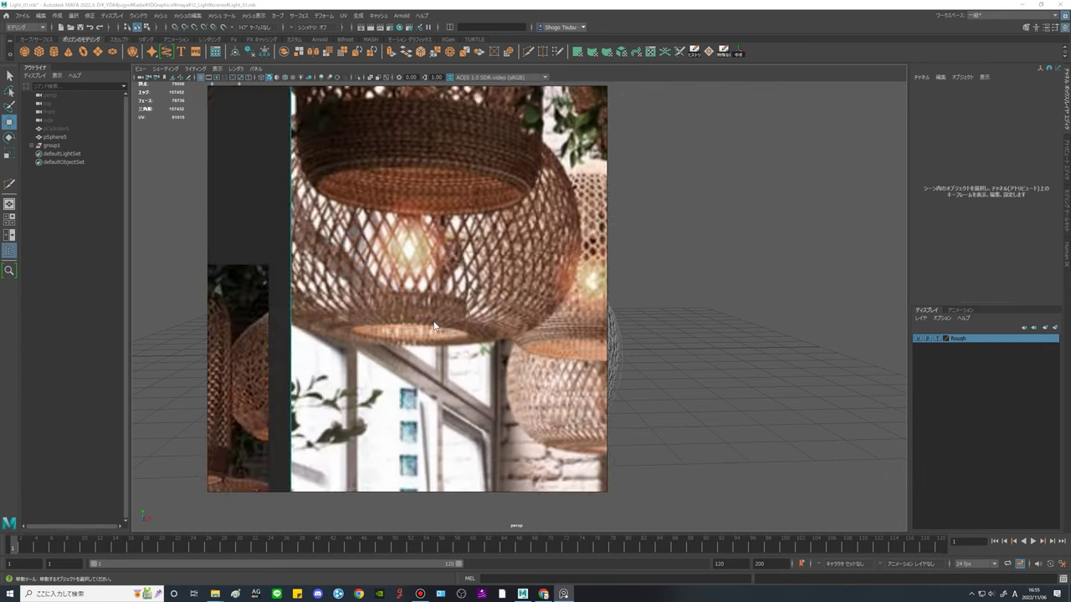
{"action": "scroll", "coordinate": [444, 331], "scroll_direction": "up", "scroll_amount": 4}
{"action": "scroll", "coordinate": [485, 313], "scroll_direction": "down", "scroll_amount": 4}
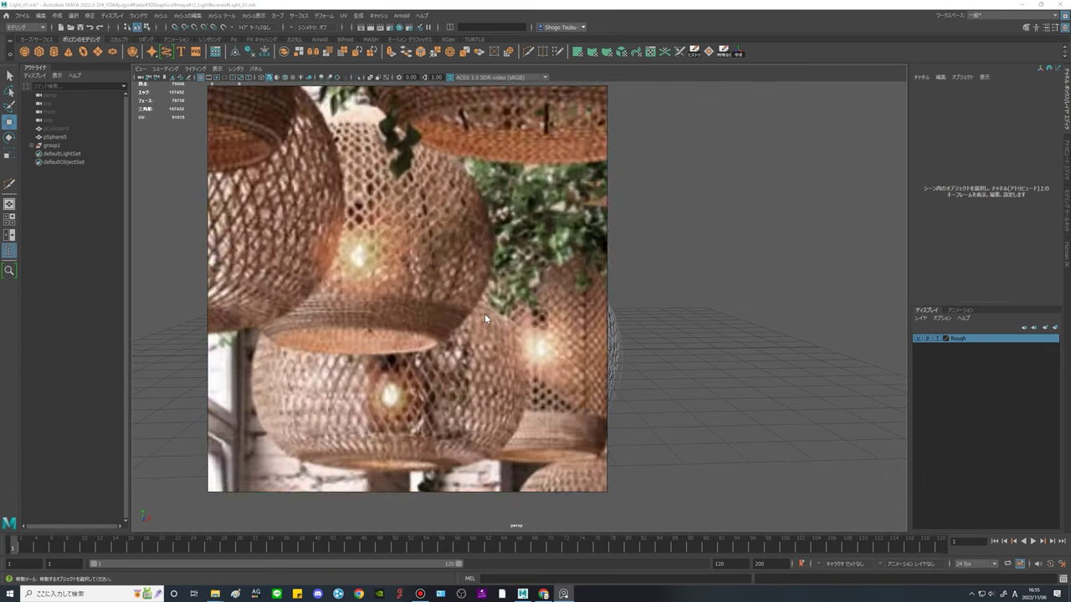
{"action": "right_click_drag", "start_coordinate": [485, 313], "coordinate": [0, 312]}
{"action": "left_click_drag", "start_coordinate": [541, 361], "coordinate": [566, 376], "text": "alt"}
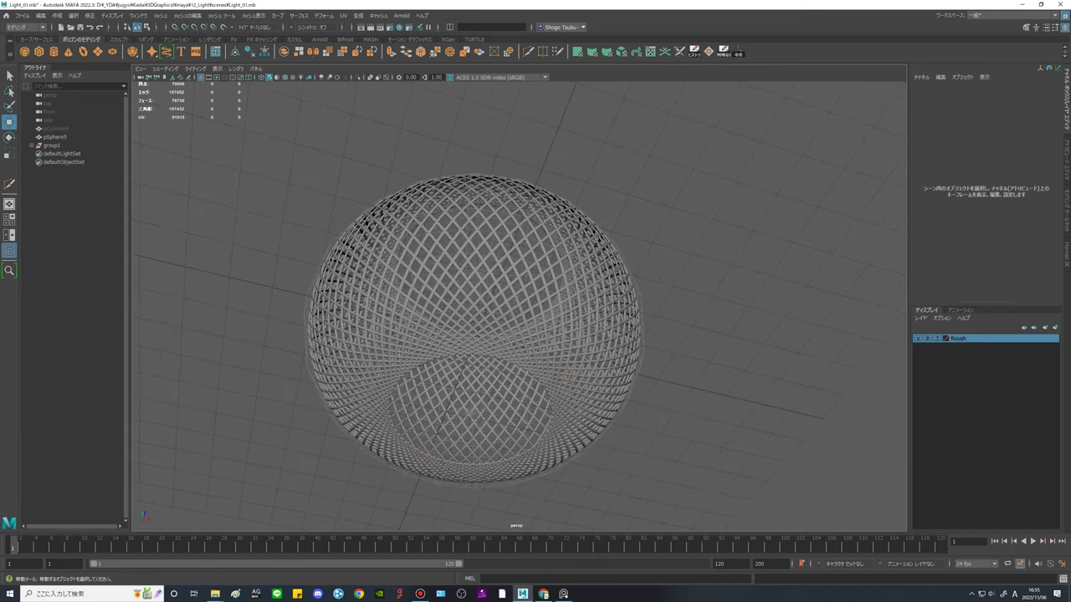
{"action": "left_click_drag", "start_coordinate": [607, 298], "coordinate": [606, 318], "text": "alt"}
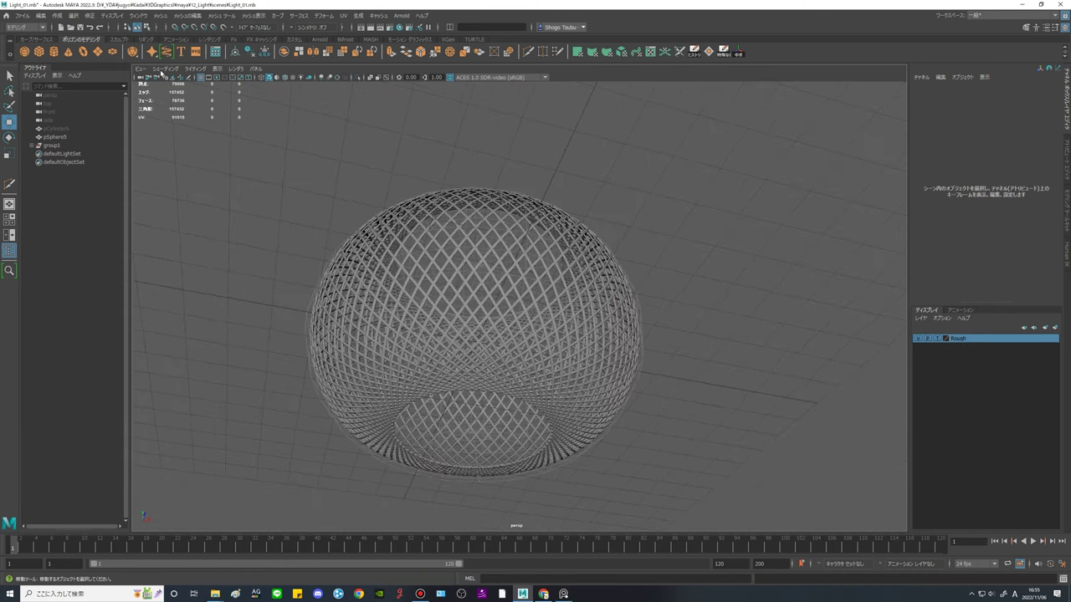
Create a polygon cylinder at the centre of the shade and raise it to a Y position of about 17.4.
{"action": "left_click", "coordinate": [55, 54]}
{"action": "left_click_drag", "start_coordinate": [624, 346], "coordinate": [607, 372], "text": "alt"}
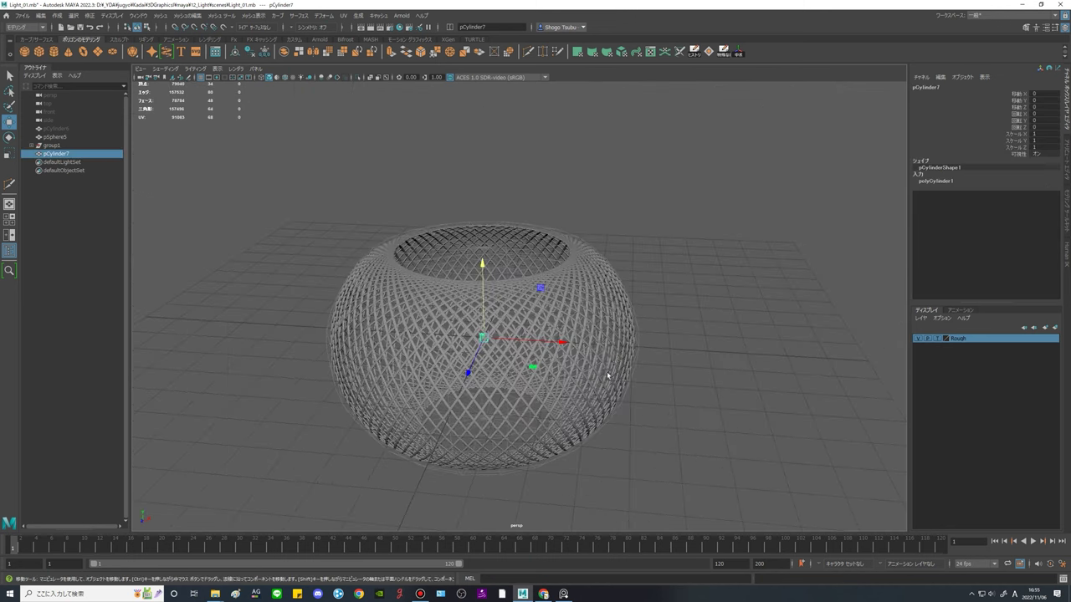
{"action": "middle_click_drag", "start_coordinate": [606, 371], "coordinate": [600, 314], "text": "alt"}
{"action": "left_click_drag", "start_coordinate": [502, 209], "coordinate": [511, 175]}
{"action": "middle_click_drag", "start_coordinate": [535, 253], "coordinate": [541, 358], "text": "alt"}
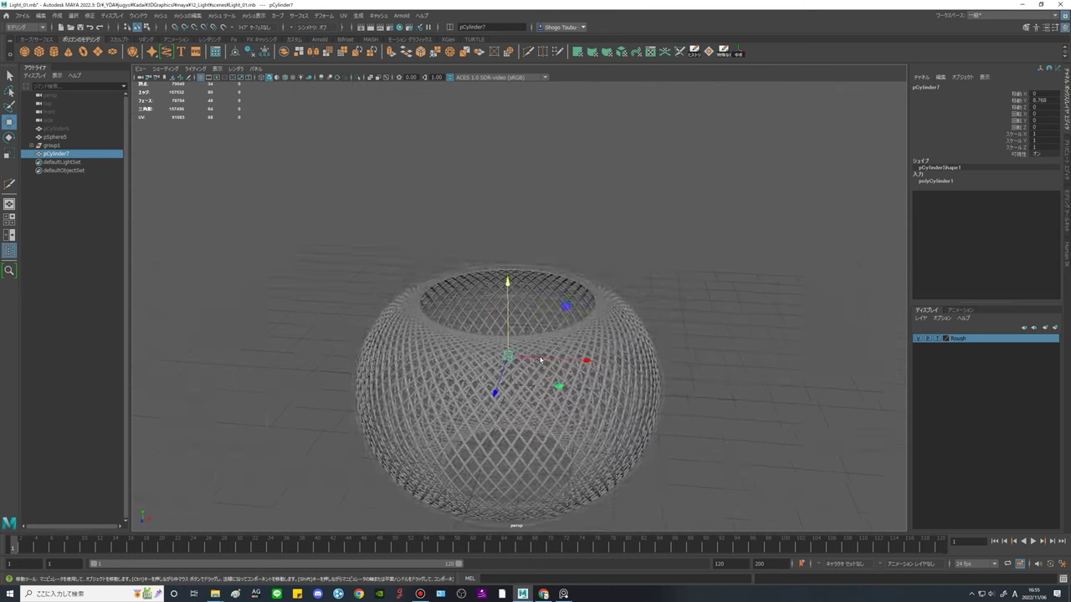
{"action": "scroll", "coordinate": [540, 358], "scroll_direction": "up", "scroll_amount": 5}
{"action": "left_click_drag", "start_coordinate": [502, 327], "coordinate": [508, 250]}
{"action": "scroll", "coordinate": [534, 347], "scroll_direction": "down", "scroll_amount": 5}
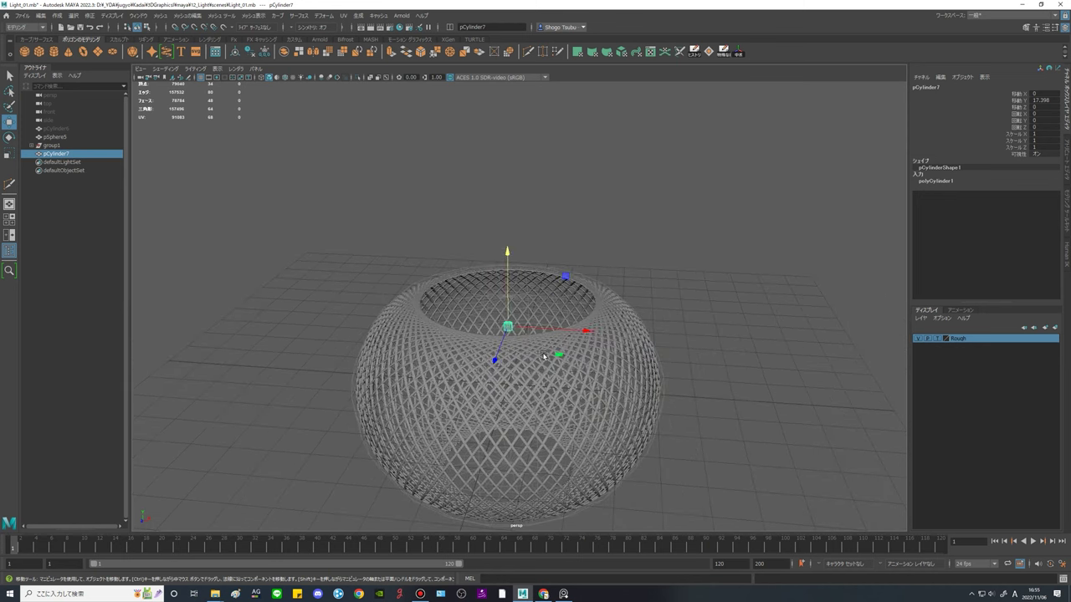
Scale the cylinder to about 7.363 in X and Z and flatten it to about 0.836 in Y.
{"action": "key", "text": "r"}
{"action": "left_click_drag", "start_coordinate": [538, 378], "coordinate": [575, 333], "text": "alt"}
{"action": "scroll", "coordinate": [574, 332], "scroll_direction": "up", "scroll_amount": 3}
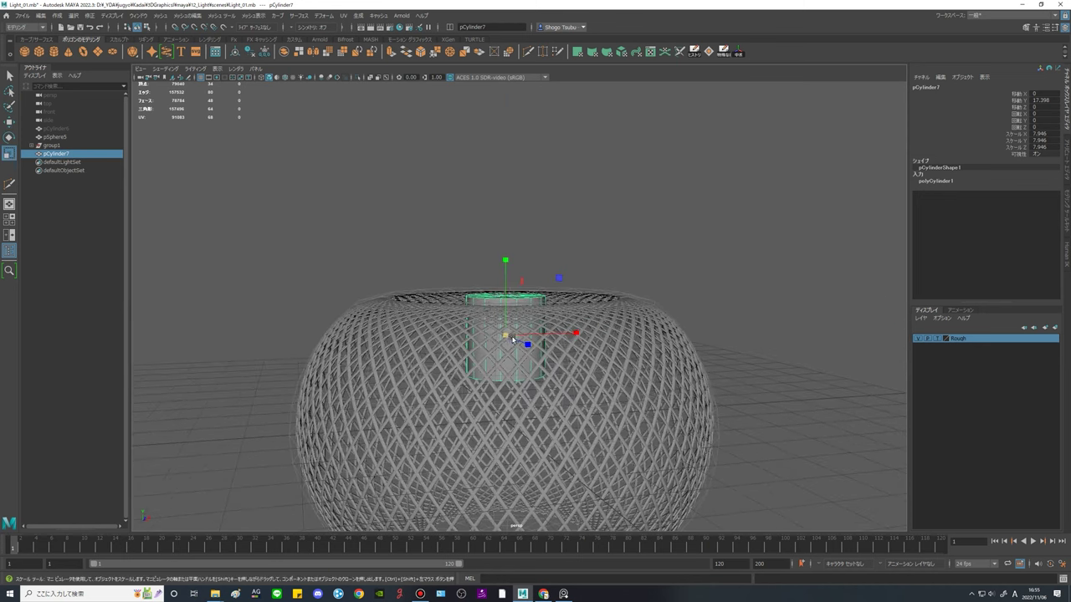
{"action": "left_click_drag", "start_coordinate": [507, 336], "coordinate": [500, 337]}
{"action": "middle_click_drag", "start_coordinate": [476, 343], "coordinate": [492, 371], "text": "alt"}
{"action": "left_click_drag", "start_coordinate": [493, 371], "coordinate": [521, 355], "text": "alt"}
{"action": "left_click_drag", "start_coordinate": [532, 285], "coordinate": [536, 349]}
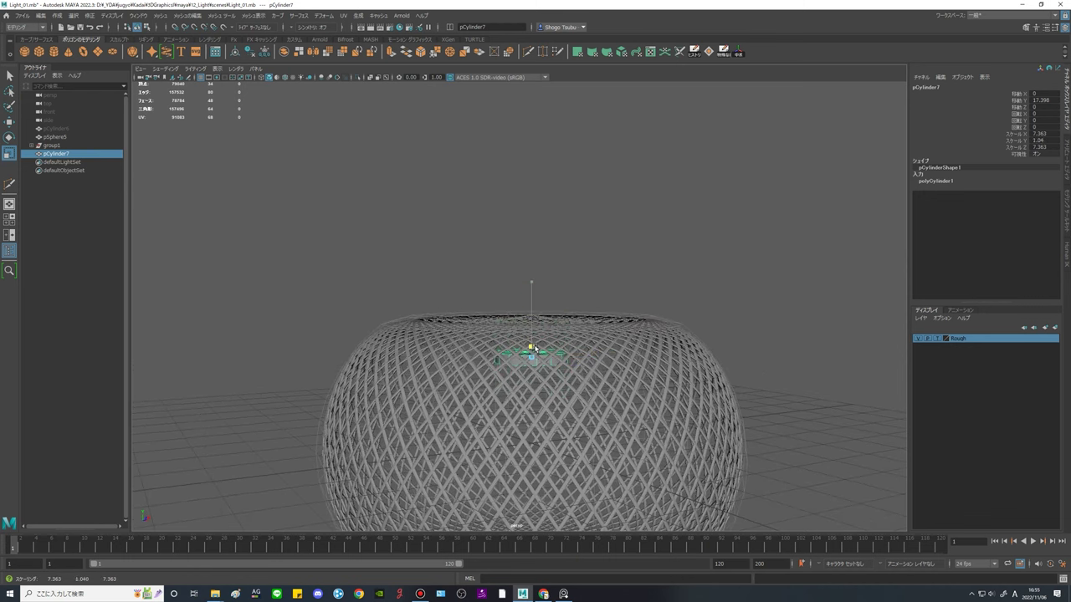
Raise the flat cylinder toward the shade's upper opening, to a Y position of about 24.59.
{"action": "key", "text": "w"}
{"action": "left_click_drag", "start_coordinate": [531, 275], "coordinate": [532, 244]}
{"action": "left_click_drag", "start_coordinate": [533, 251], "coordinate": [520, 353], "text": "alt"}
{"action": "right_click_drag", "start_coordinate": [520, 353], "coordinate": [566, 359], "text": "alt"}
{"action": "left_click_drag", "start_coordinate": [565, 360], "coordinate": [571, 331], "text": "alt"}
Check the rim of the lamps in the reference photo and set the cylinder's axis subdivisions to 64.
{"action": "left_click", "coordinate": [564, 594]}
{"action": "right_click_drag", "start_coordinate": [321, 485], "coordinate": [373, 505]}
{"action": "scroll", "coordinate": [386, 188], "scroll_direction": "up", "scroll_amount": 5}
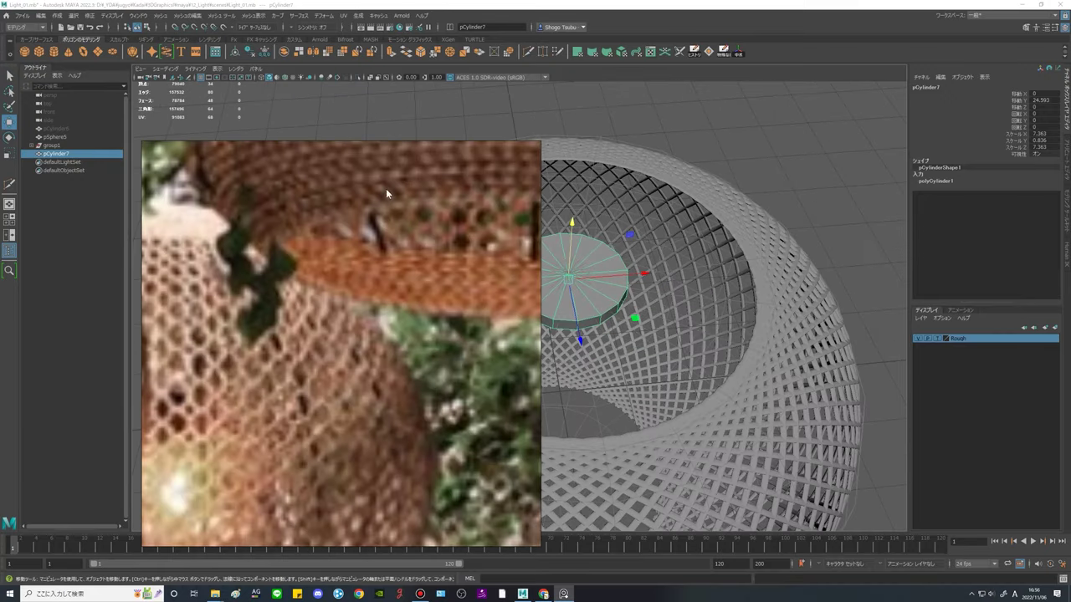
{"action": "middle_click_drag", "start_coordinate": [411, 227], "coordinate": [414, 265]}
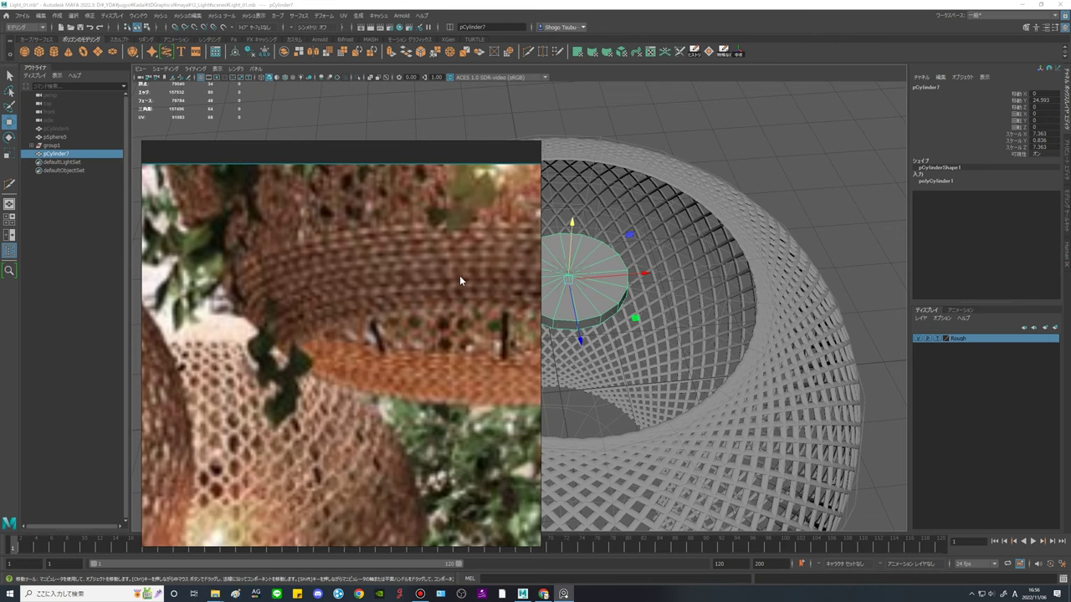
{"action": "right_click_drag", "start_coordinate": [459, 277], "coordinate": [0, 359]}
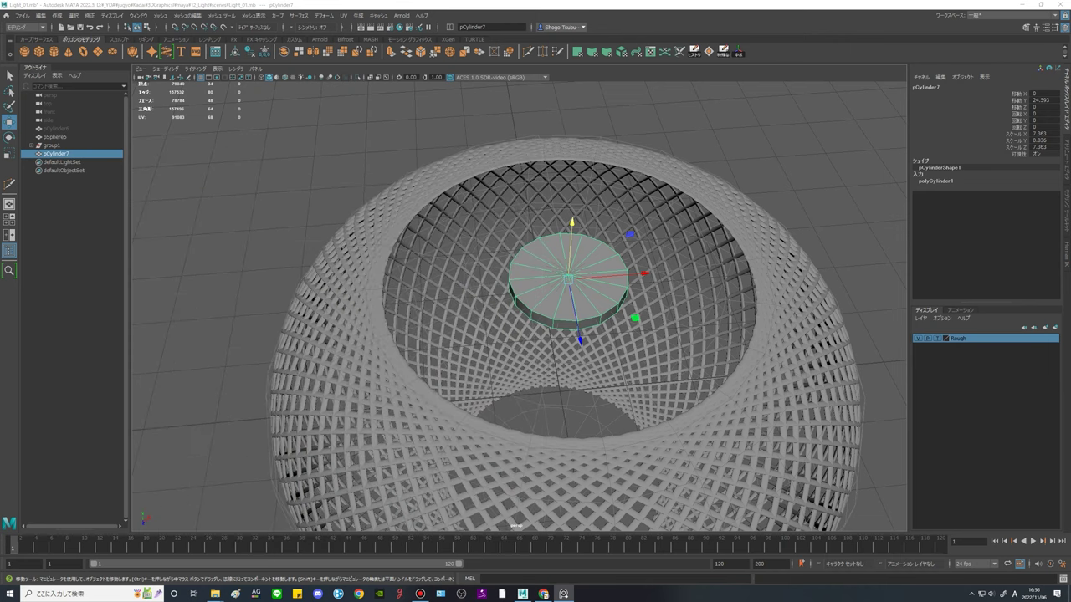
{"action": "left_click", "coordinate": [943, 180]}
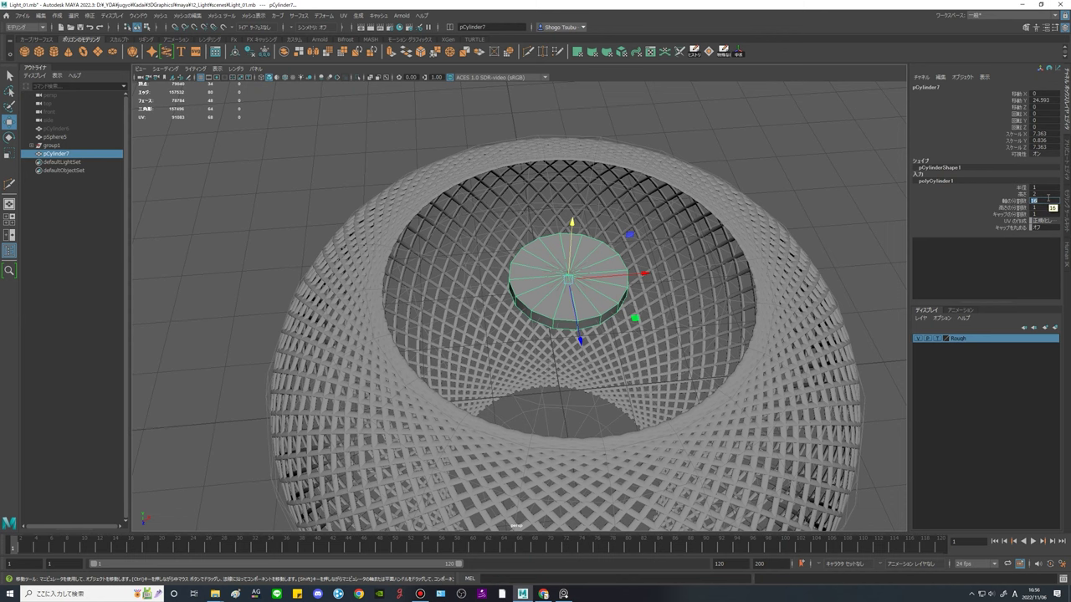
{"action": "type", "text": "64"}
{"action": "key", "text": "Return"}
Widen the disc inside the upper opening to a scale of about 13.87 in X and Z, keeping its thickness.
{"action": "left_click_drag", "start_coordinate": [609, 337], "coordinate": [709, 325], "text": "alt"}
{"action": "key", "text": "r"}
{"action": "left_click_drag", "start_coordinate": [708, 326], "coordinate": [673, 385], "text": "alt"}
{"action": "left_click_drag", "start_coordinate": [628, 346], "coordinate": [607, 323]}
Study the woven band around the lamp's top opening in the reference photo.
{"action": "key", "text": "alt+Tab"}
{"action": "right_click_drag", "start_coordinate": [342, 270], "coordinate": [369, 275]}
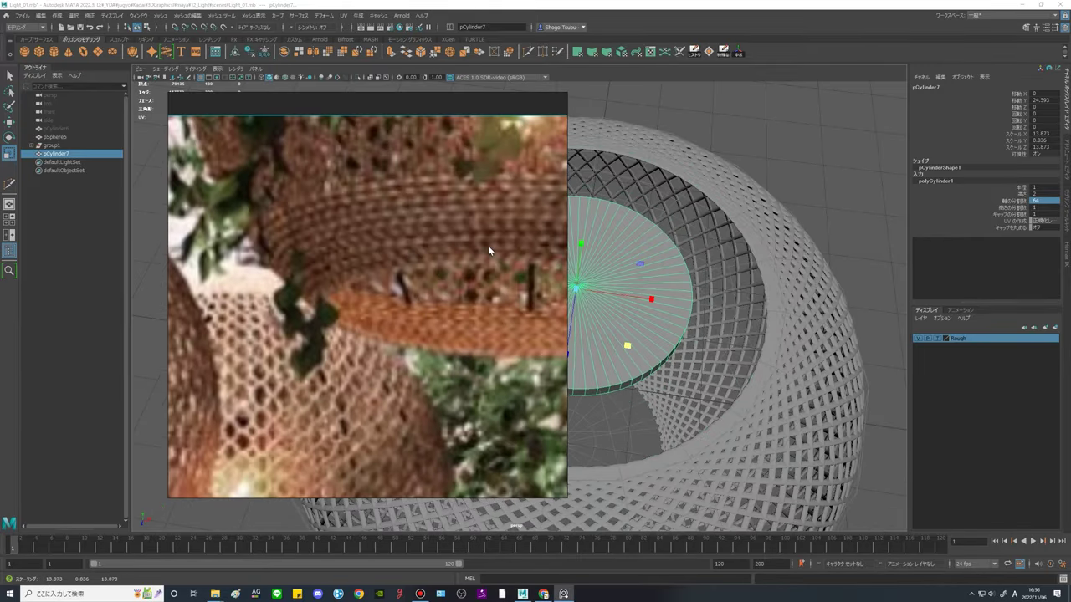
{"action": "scroll", "coordinate": [490, 250], "scroll_direction": "down", "scroll_amount": 5}
{"action": "middle_click_drag", "start_coordinate": [443, 310], "coordinate": [577, 232]}
{"action": "scroll", "coordinate": [401, 296], "scroll_direction": "up", "scroll_amount": 4}
{"action": "right_click_drag", "start_coordinate": [472, 304], "coordinate": [466, 305]}
{"action": "key", "text": "alt+Tab"}
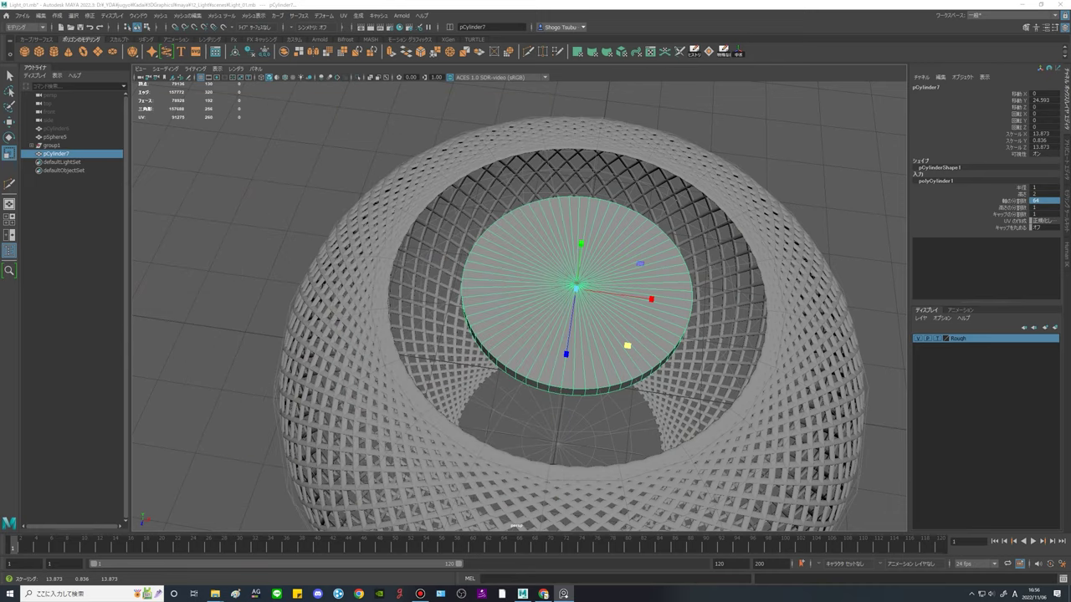
Extrude the disc's side faces and scale them outward until they meet the woven edge of the shade's upper opening.
{"action": "left_click_drag", "start_coordinate": [502, 336], "coordinate": [473, 309], "text": "alt"}
{"action": "middle_click_drag", "start_coordinate": [473, 309], "coordinate": [433, 306], "text": "alt"}
{"action": "mouse_move", "coordinate": [433, 306]}
{"action": "right_mouse_down", "text": "alt"}
{"action": "mouse_move", "coordinate": [469, 298]}
{"action": "mouse_move", "coordinate": [449, 315]}
{"action": "right_mouse_up", "text": "alt"}
{"action": "left_click", "coordinate": [485, 357]}
{"action": "double_click", "coordinate": [507, 366], "text": "shift"}
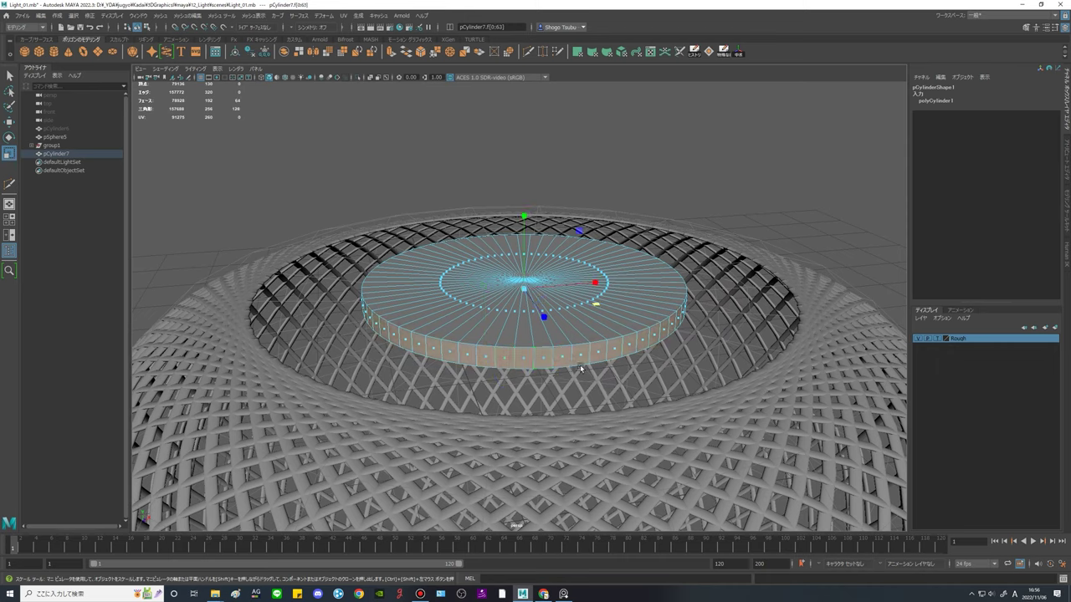
{"action": "left_click_drag", "start_coordinate": [580, 366], "coordinate": [538, 385], "text": "alt"}
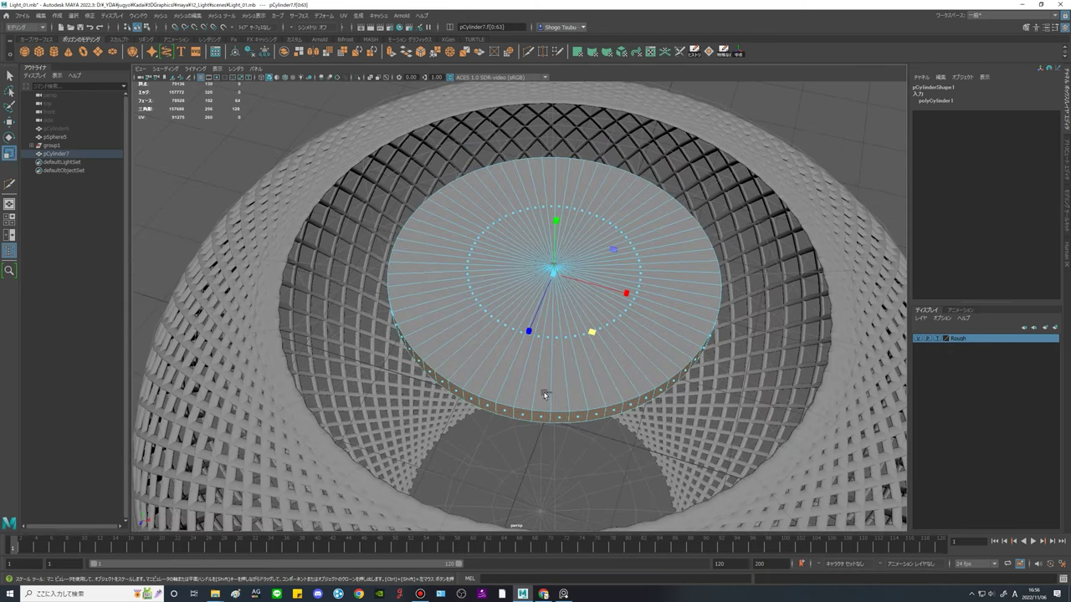
{"action": "key", "text": "ctrl+e"}
{"action": "key", "text": "r"}
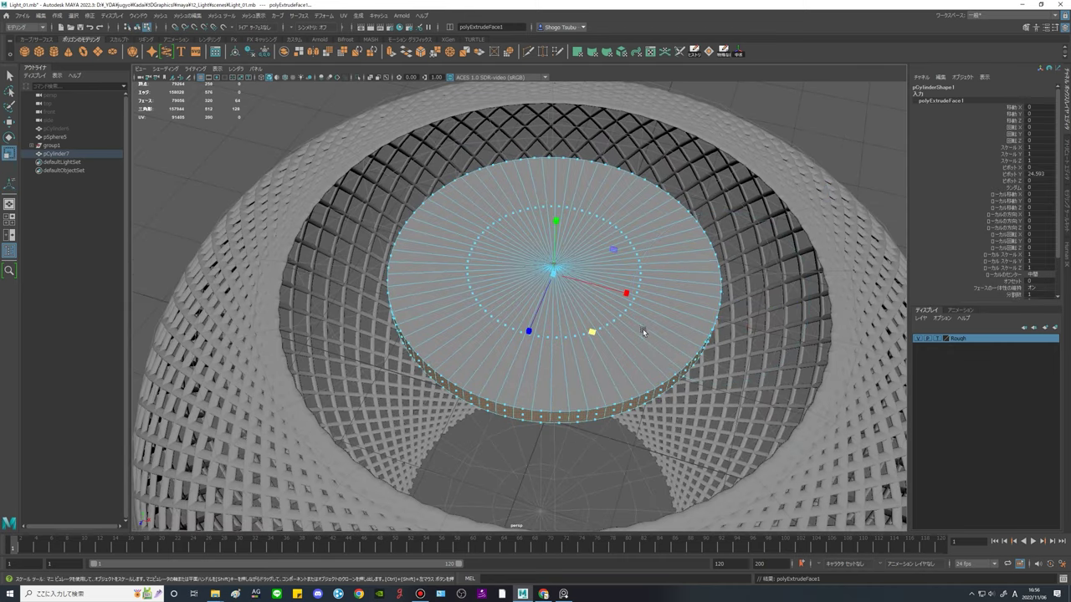
{"action": "left_click_drag", "start_coordinate": [594, 332], "coordinate": [644, 403]}
Delete the original disc faces inside the extruded ring to open up its center.
{"action": "scroll", "coordinate": [619, 349], "scroll_direction": "down", "scroll_amount": 5}
{"action": "left_click_drag", "start_coordinate": [529, 276], "coordinate": [469, 205]}
{"action": "key", "text": "Delete"}
Bridge one pair of facing upper and lower edges on the ring's open inner border.
{"action": "left_click_drag", "start_coordinate": [611, 201], "coordinate": [619, 161], "text": "alt"}
{"action": "middle_click_drag", "start_coordinate": [607, 232], "coordinate": [622, 286], "text": "alt"}
{"action": "scroll", "coordinate": [529, 217], "scroll_direction": "up", "scroll_amount": 4}
{"action": "scroll", "coordinate": [531, 210], "scroll_direction": "up", "scroll_amount": 4}
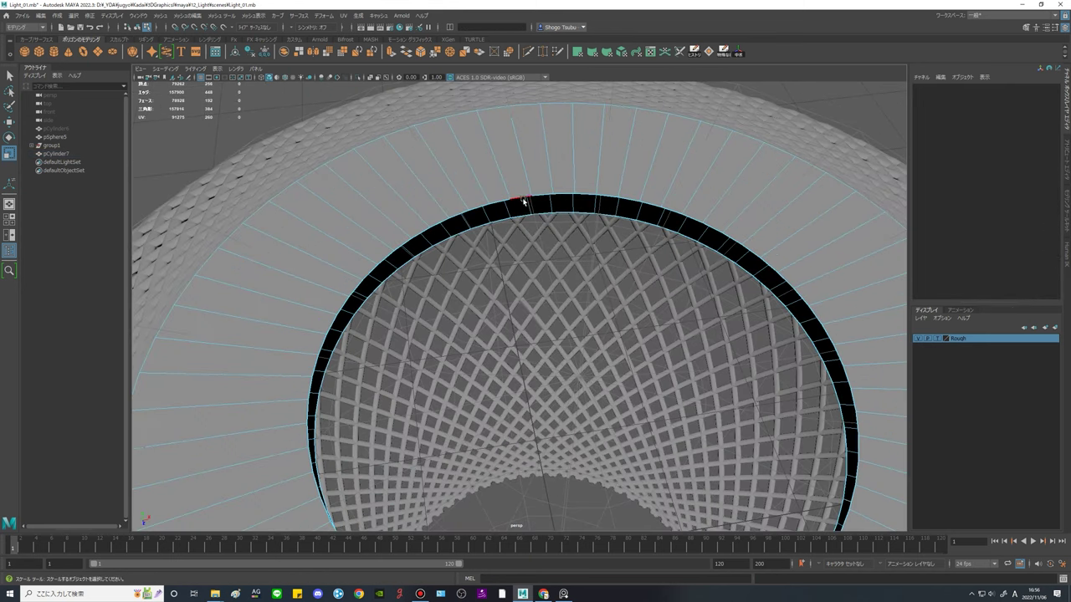
{"action": "left_click", "coordinate": [524, 200]}
{"action": "left_click", "coordinate": [520, 216], "text": "shift"}
{"action": "left_click_drag", "start_coordinate": [535, 255], "coordinate": [540, 237], "text": "alt"}
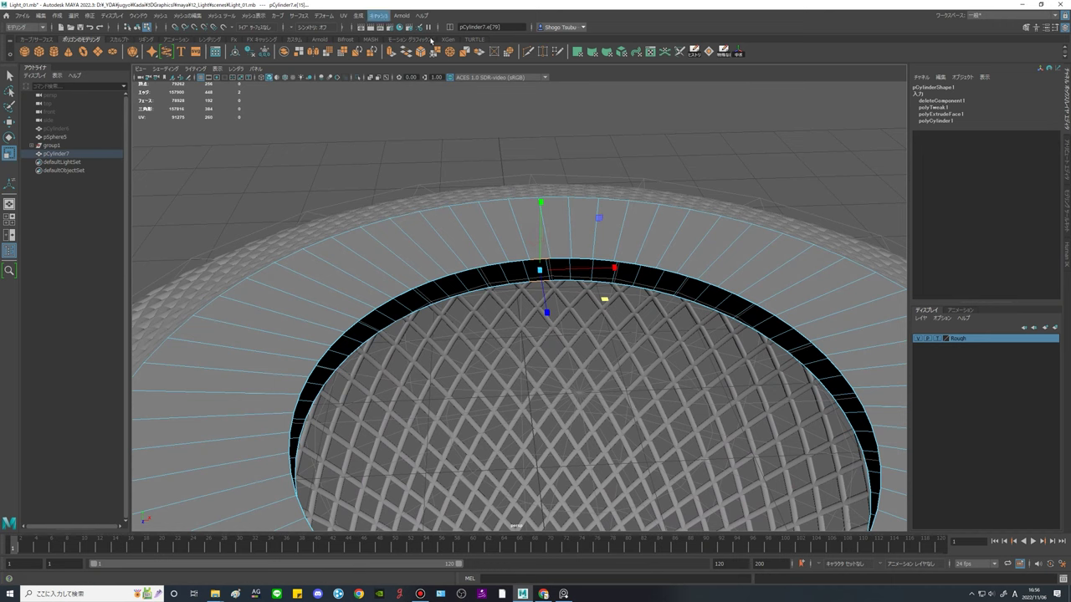
{"action": "left_click", "coordinate": [407, 52]}
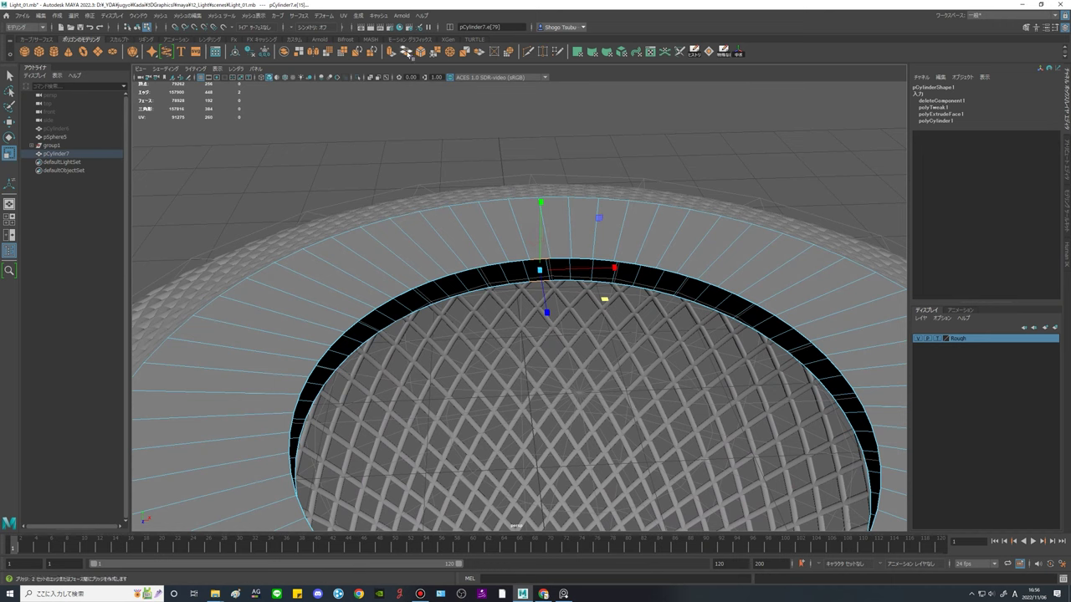
Bridge the remaining upper and lower inner border edges to close the ring's inner wall, and return to object selection.
{"action": "left_click", "coordinate": [563, 257]}
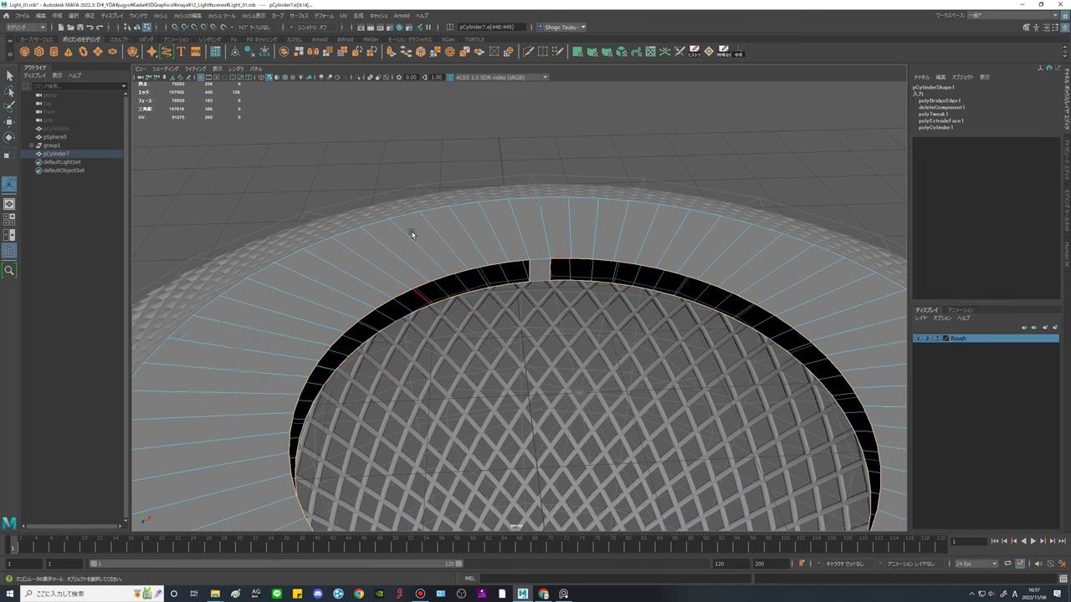
{"action": "mouse_move", "coordinate": [566, 278]}
{"action": "left_mouse_down", "text": "alt"}
{"action": "mouse_move", "coordinate": [514, 266]}
{"action": "mouse_move", "coordinate": [575, 275]}
{"action": "mouse_move", "coordinate": [579, 284]}
{"action": "left_mouse_up", "text": "alt"}
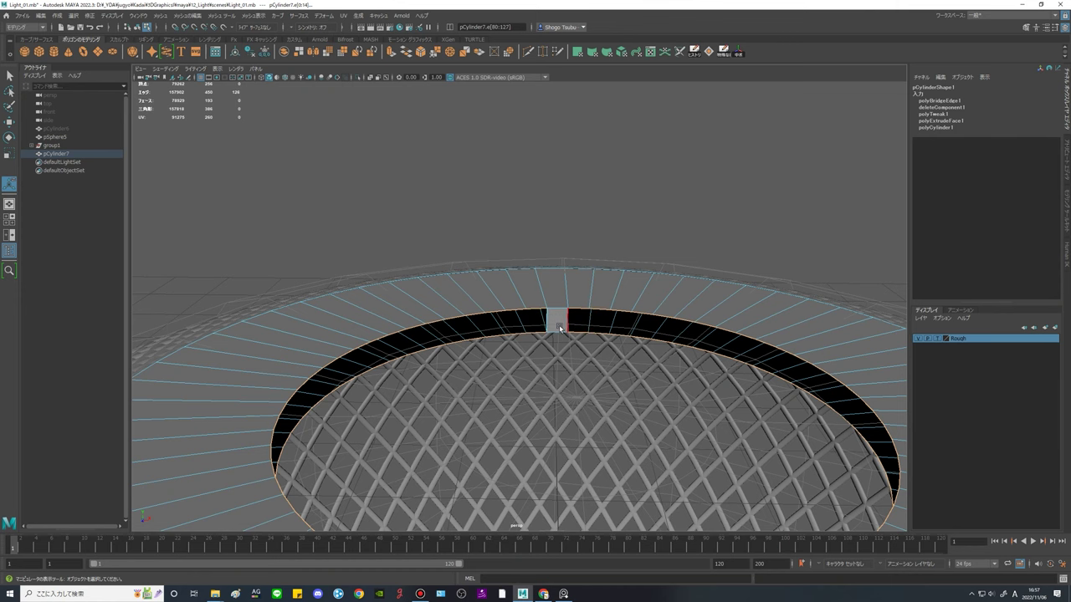
{"action": "left_click_drag", "start_coordinate": [560, 328], "coordinate": [474, 325], "text": "alt"}
{"action": "left_click_drag", "start_coordinate": [538, 328], "coordinate": [511, 316], "text": "alt"}
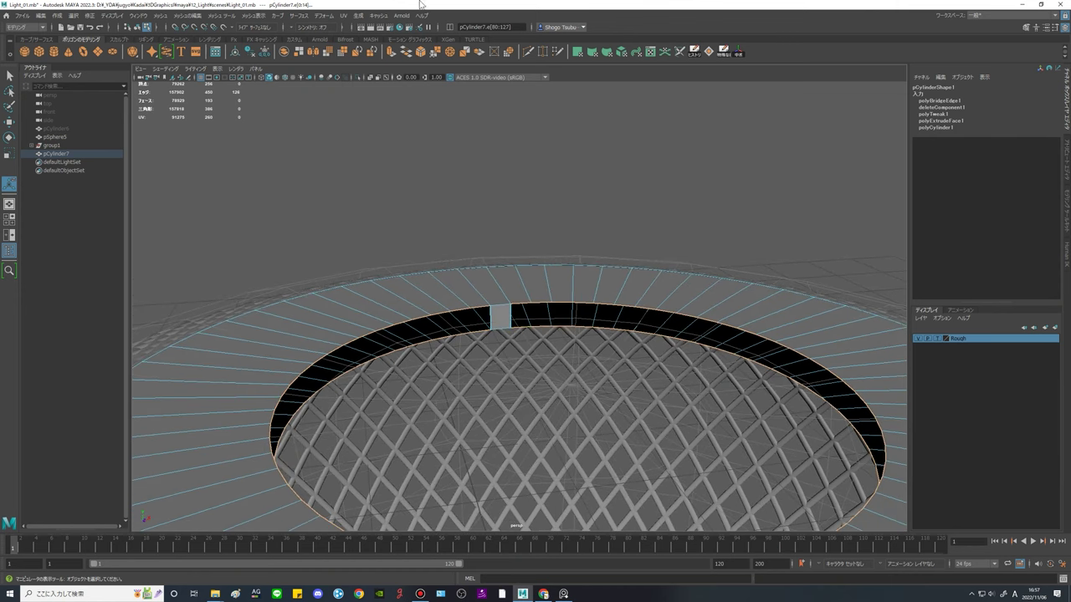
{"action": "key", "text": "g"}
{"action": "scroll", "coordinate": [569, 303], "scroll_direction": "down", "scroll_amount": 5}
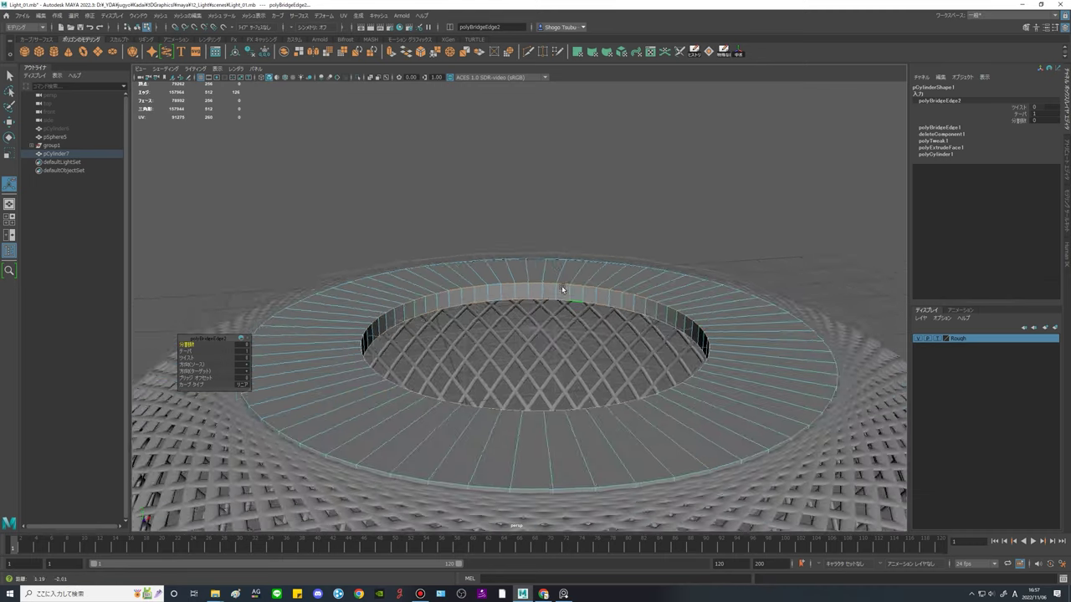
{"action": "left_click_drag", "start_coordinate": [561, 288], "coordinate": [556, 322], "text": "alt"}
{"action": "right_click_drag", "start_coordinate": [513, 257], "coordinate": [669, 236]}
{"action": "scroll", "coordinate": [540, 262], "scroll_direction": "down", "scroll_amount": 4}
{"action": "middle_click_drag", "start_coordinate": [533, 265], "coordinate": [479, 261], "text": "alt"}
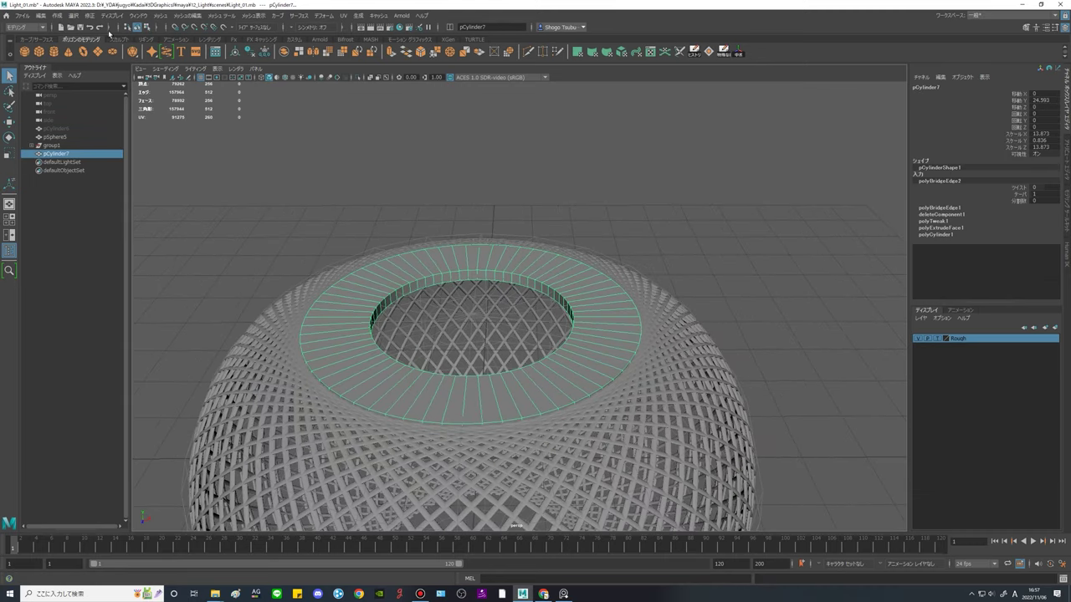
Create a new polygon cylinder, raise it above the lamp to about Y 57.75, and scale it uniformly to about 7.55.
{"action": "left_click", "coordinate": [53, 52]}
{"action": "scroll", "coordinate": [625, 393], "scroll_direction": "down", "scroll_amount": 5}
{"action": "key", "text": "w"}
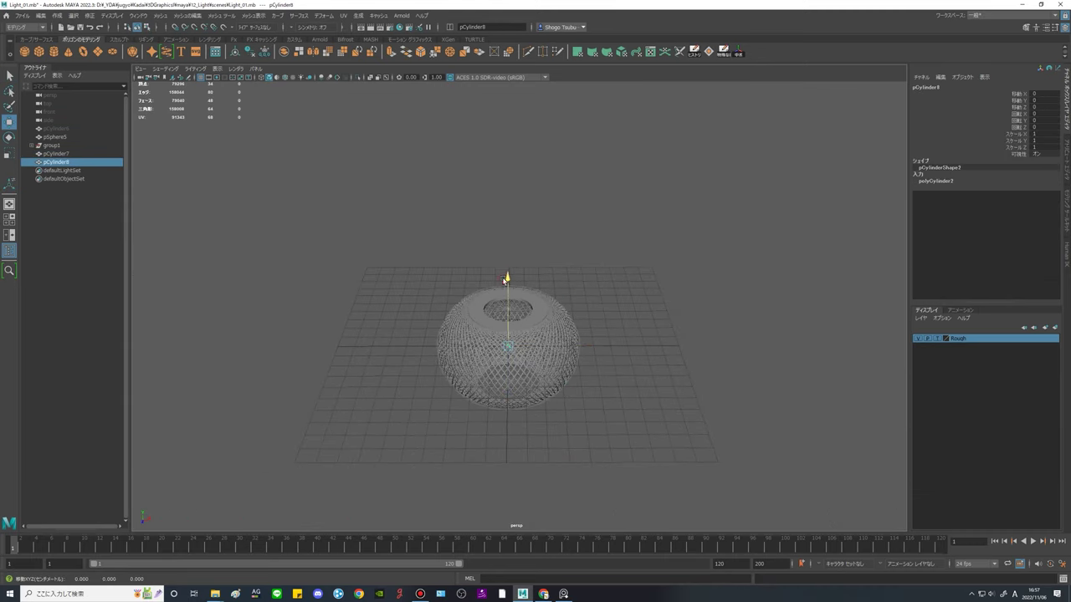
{"action": "left_click_drag", "start_coordinate": [507, 183], "coordinate": [507, 182]}
{"action": "key", "text": "r"}
{"action": "scroll", "coordinate": [525, 255], "scroll_direction": "up", "scroll_amount": 6}
{"action": "middle_click_drag", "start_coordinate": [526, 256], "coordinate": [567, 329], "text": "alt"}
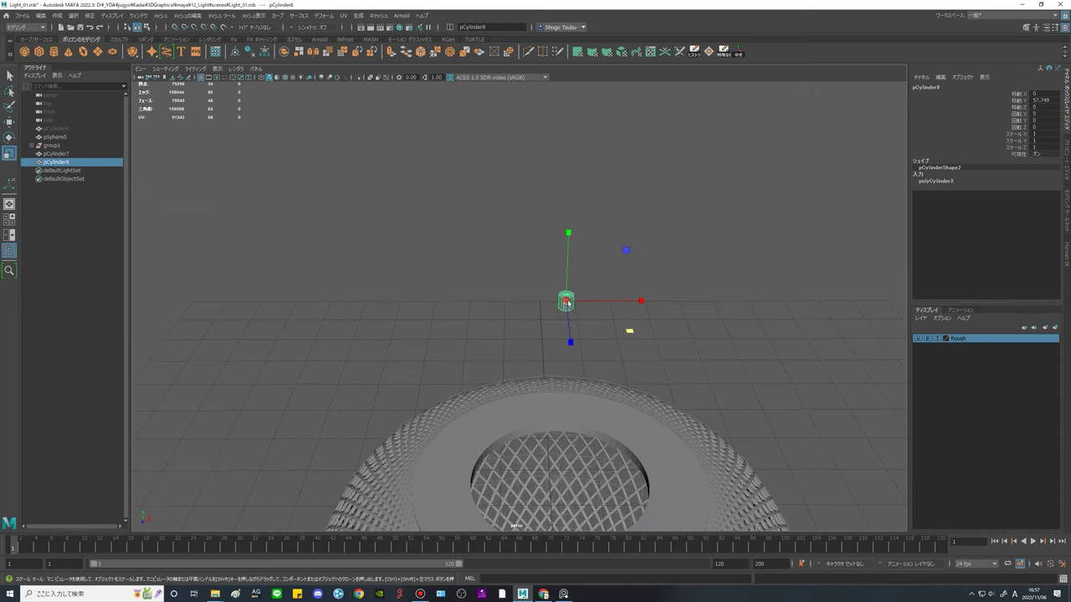
{"action": "left_click_drag", "start_coordinate": [566, 301], "coordinate": [645, 329]}
{"action": "scroll", "coordinate": [645, 329], "scroll_direction": "up", "scroll_amount": 3}
{"action": "middle_click_drag", "start_coordinate": [646, 329], "coordinate": [569, 313], "text": "alt"}
{"action": "left_click_drag", "start_coordinate": [569, 313], "coordinate": [559, 288], "text": "alt"}
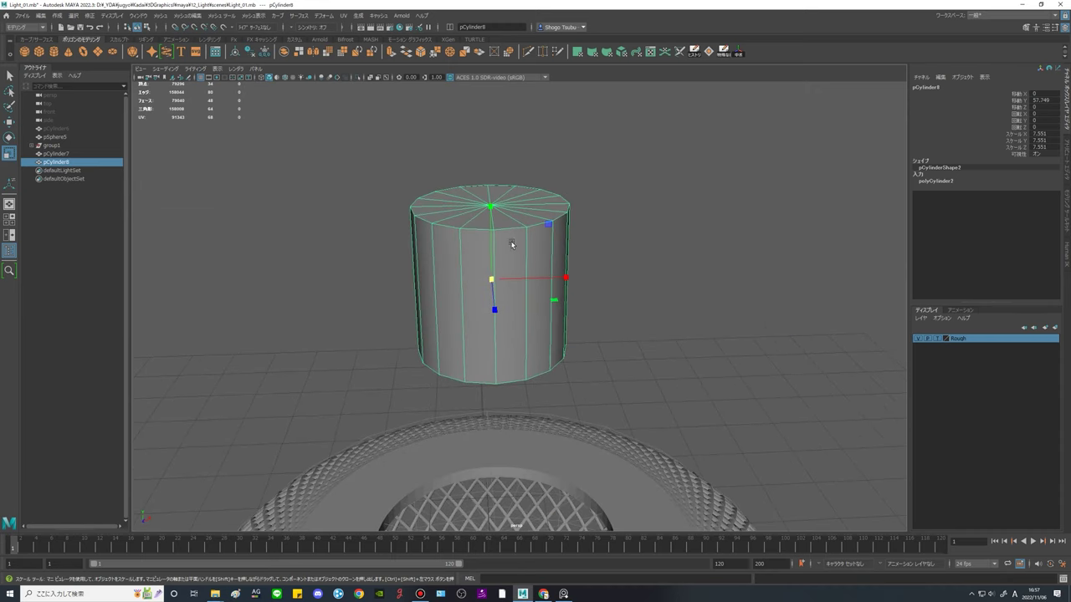
Flatten the new cylinder into a thin disc with a Y scale of about 0.425.
{"action": "left_click_drag", "start_coordinate": [490, 209], "coordinate": [520, 410]}
{"action": "scroll", "coordinate": [536, 352], "scroll_direction": "up", "scroll_amount": 5}
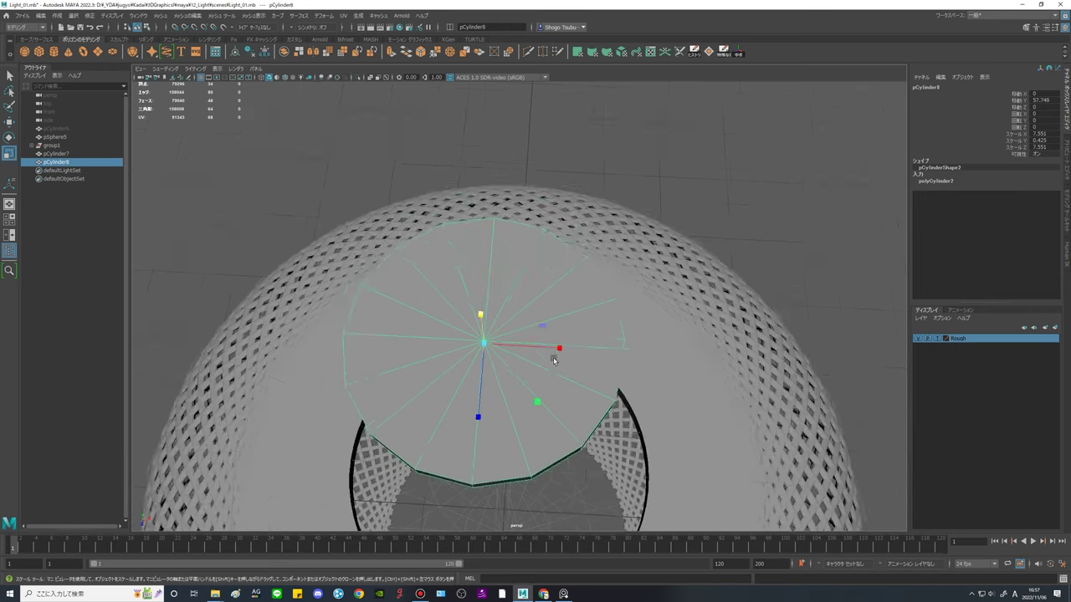
{"action": "middle_click_drag", "start_coordinate": [554, 358], "coordinate": [570, 318], "text": "alt"}
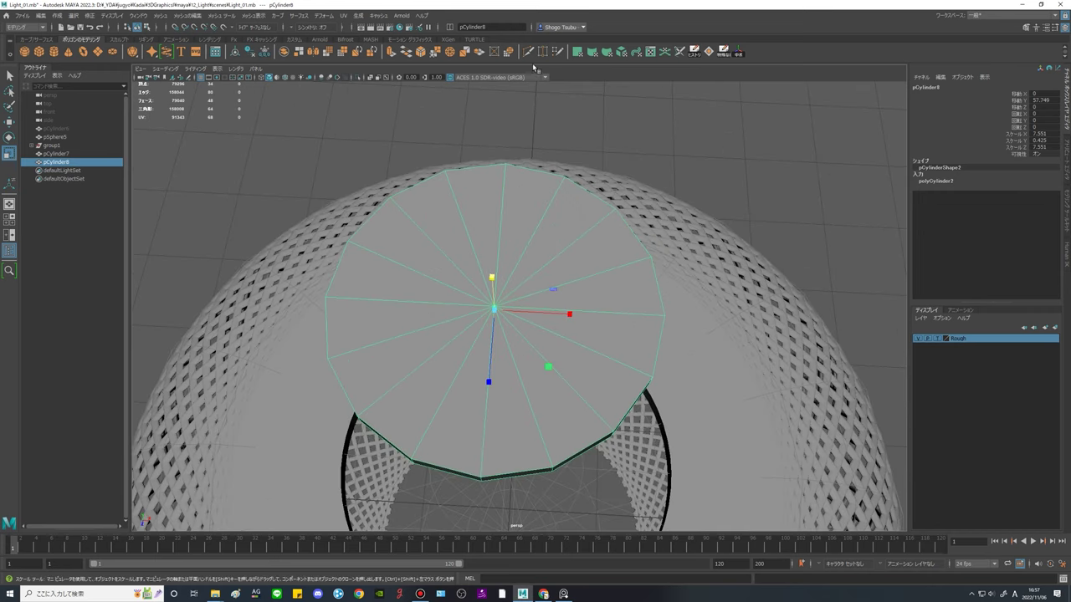
{"action": "left_click", "coordinate": [528, 53]}
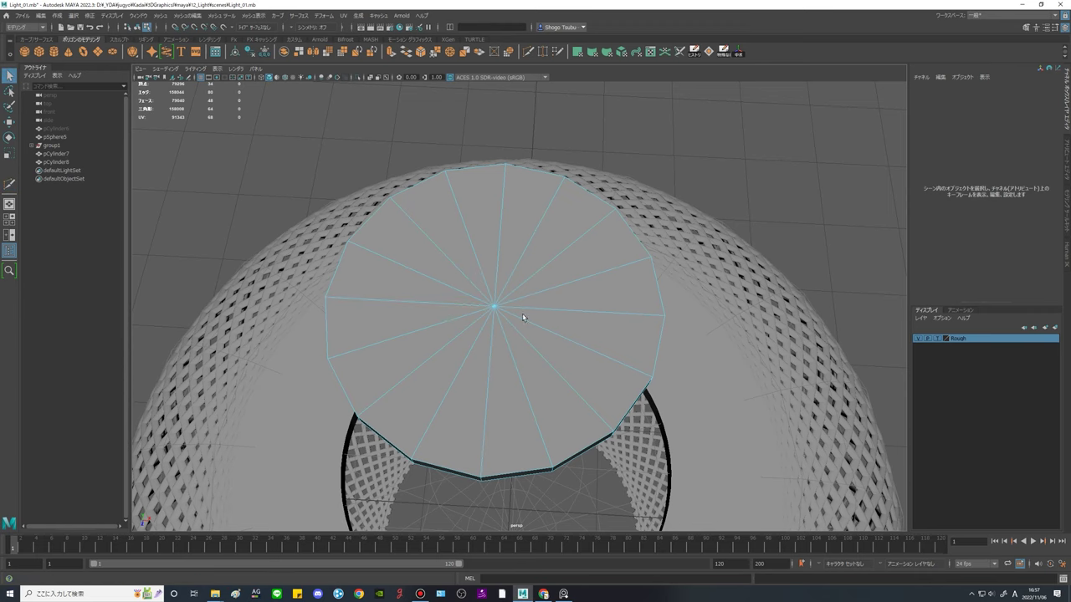
Try extruding the floating disc's cap faces and scaling them inward, and undo the attempt.
{"action": "right_click_drag", "start_coordinate": [505, 289], "coordinate": [505, 313]}
{"action": "mouse_move", "coordinate": [536, 344]}
{"action": "left_mouse_down", "text": "alt"}
{"action": "mouse_move", "coordinate": [533, 273]}
{"action": "mouse_move", "coordinate": [530, 344]}
{"action": "mouse_move", "coordinate": [530, 325]}
{"action": "left_mouse_up", "text": "alt"}
{"action": "left_click_drag", "start_coordinate": [636, 217], "coordinate": [345, 165], "text": "alt"}
{"action": "left_click_drag", "start_coordinate": [589, 219], "coordinate": [593, 310], "text": "alt"}
{"action": "key", "text": "ctrl+e"}
{"action": "key", "text": "r"}
{"action": "left_click_drag", "start_coordinate": [491, 308], "coordinate": [407, 307]}
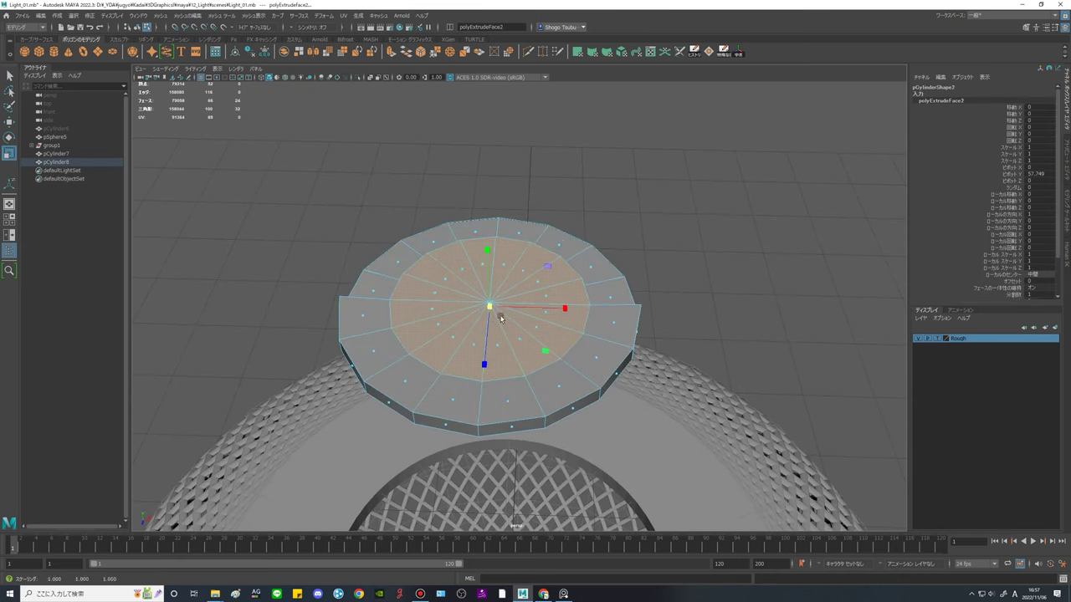
{"action": "key", "text": "ctrl+z"}
{"action": "key", "text": "ctrl+z"}
{"action": "key", "text": "ctrl+z"}
Extrude the floating disc's cap faces, scale them inward, and delete the inset faces.
{"action": "left_click_drag", "start_coordinate": [539, 341], "coordinate": [502, 414], "text": "alt"}
{"action": "left_click_drag", "start_coordinate": [348, 260], "coordinate": [726, 320]}
{"action": "key", "text": "ctrl+e"}
{"action": "key", "text": "r"}
{"action": "left_click_drag", "start_coordinate": [534, 319], "coordinate": [445, 317]}
{"action": "right_click_drag", "start_coordinate": [569, 344], "coordinate": [623, 331], "text": "alt"}
{"action": "middle_click_drag", "start_coordinate": [622, 330], "coordinate": [640, 303], "text": "alt"}
{"action": "key", "text": "Delete"}
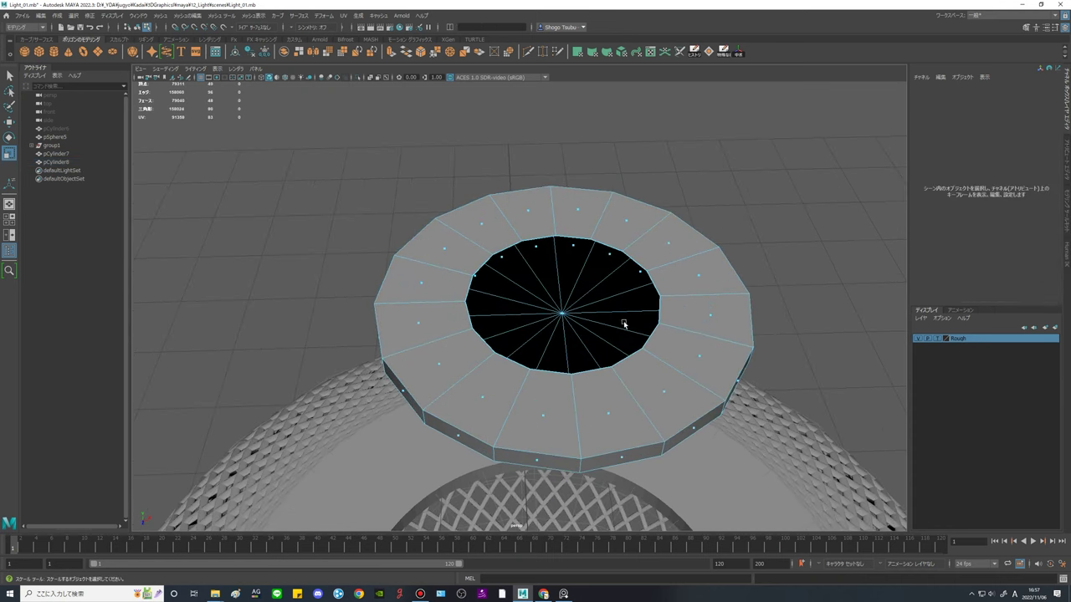
Extrude the floating disc's side faces and scale them outward to form a wider outer ring.
{"action": "left_click_drag", "start_coordinate": [694, 322], "coordinate": [703, 293], "text": "alt"}
{"action": "right_click_drag", "start_coordinate": [707, 292], "coordinate": [589, 320], "text": "alt"}
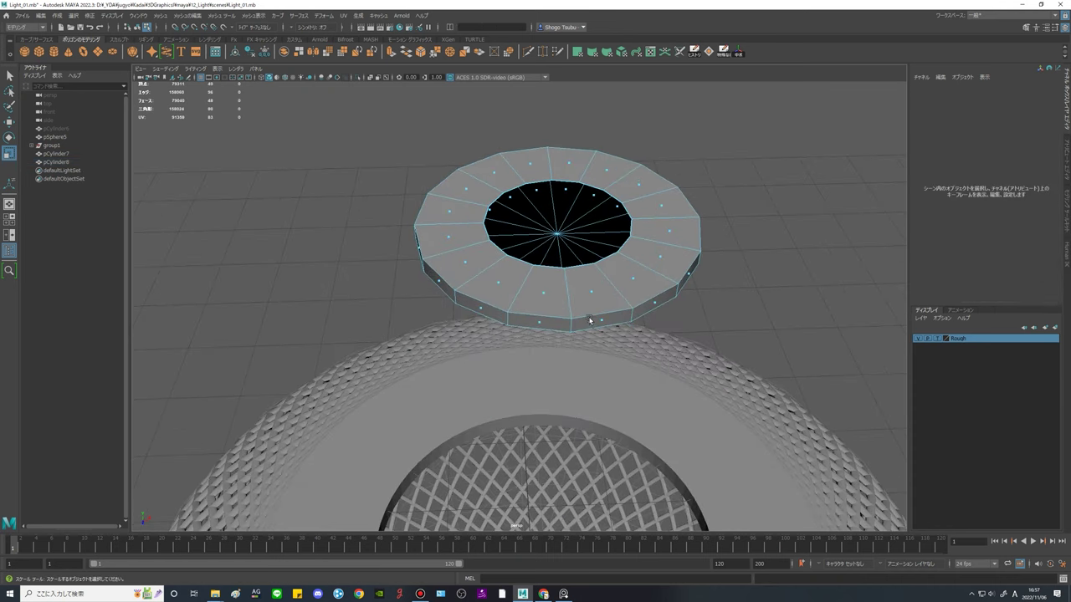
{"action": "left_click", "coordinate": [597, 324]}
{"action": "double_click", "coordinate": [540, 324], "text": "shift"}
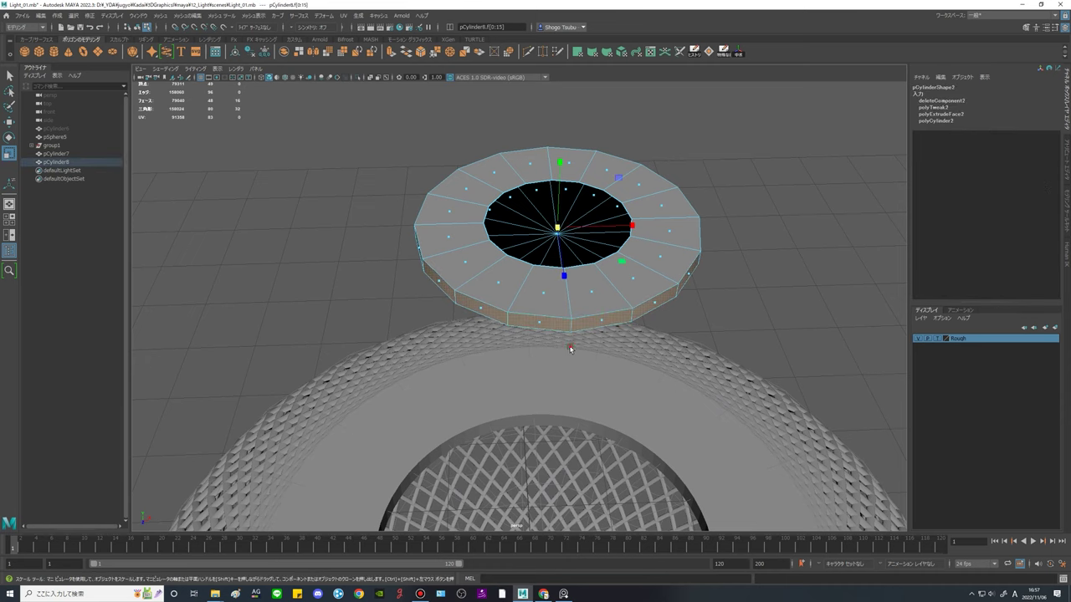
{"action": "left_click_drag", "start_coordinate": [569, 343], "coordinate": [572, 361], "text": "alt"}
{"action": "key", "text": "ctrl+e"}
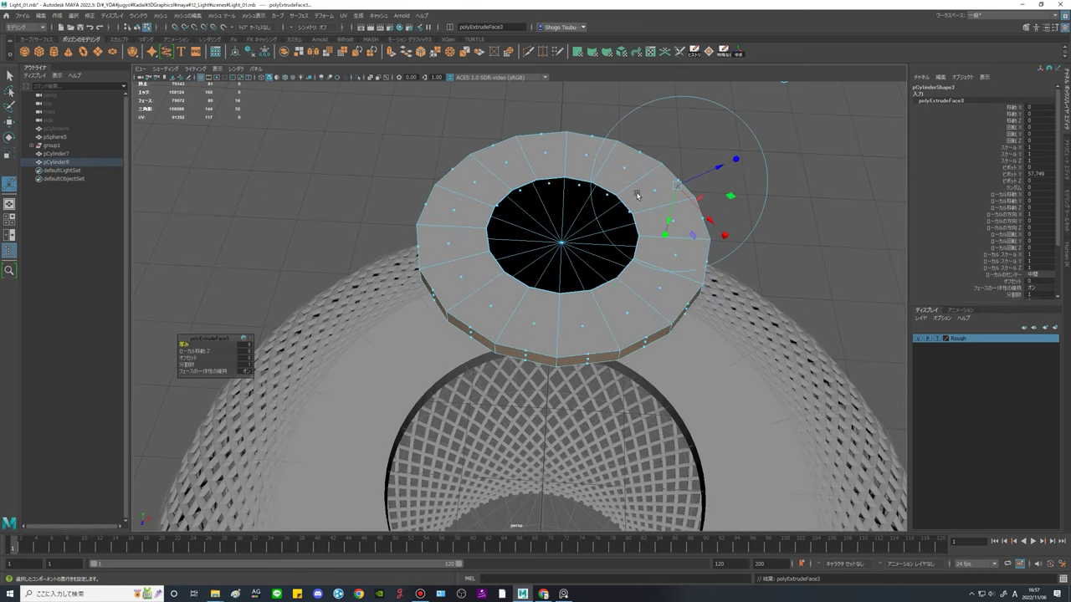
{"action": "left_click_drag", "start_coordinate": [619, 289], "coordinate": [627, 322]}
Delete the faces inside the floating disc's outer ring and remove that whole practice object.
{"action": "left_click_drag", "start_coordinate": [458, 154], "coordinate": [645, 308]}
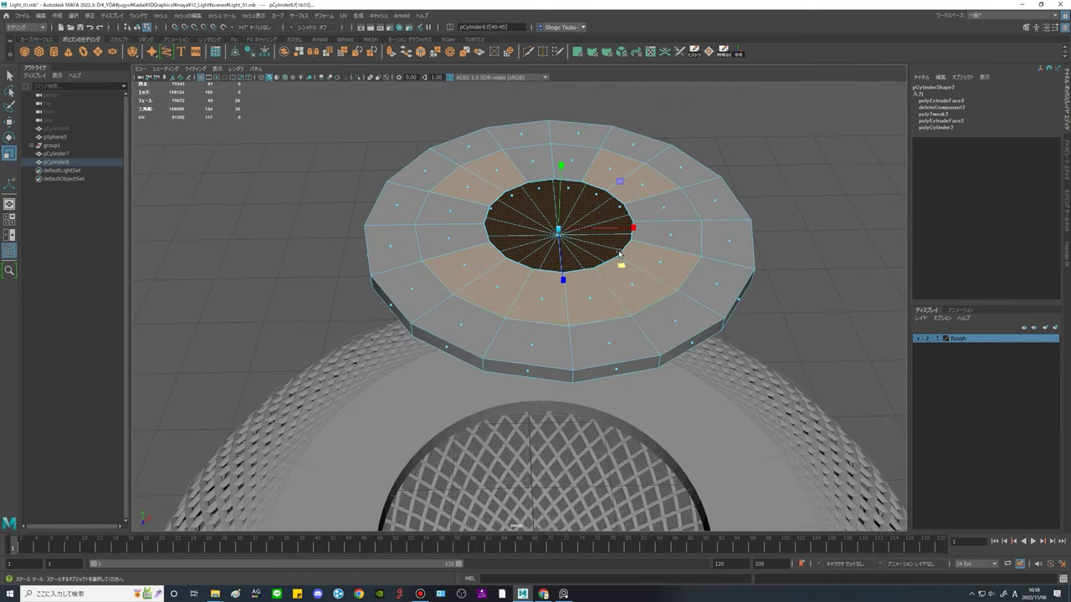
{"action": "key", "text": "Delete"}
{"action": "right_click_drag", "start_coordinate": [681, 246], "coordinate": [823, 140]}
{"action": "key", "text": "Delete"}
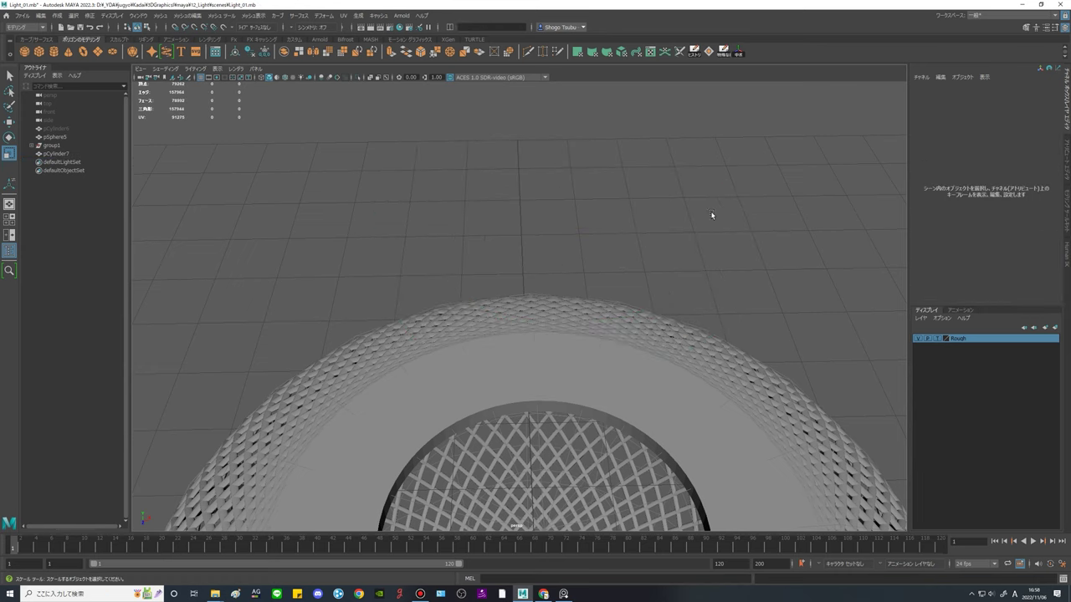
Thin the flat ring at the shade's upper opening to a Y scale of about 0.26.
{"action": "scroll", "coordinate": [614, 337], "scroll_direction": "down", "scroll_amount": 3}
{"action": "middle_click_drag", "start_coordinate": [613, 337], "coordinate": [609, 180], "text": "alt"}
{"action": "left_click", "coordinate": [619, 302]}
{"action": "left_click", "coordinate": [613, 337]}
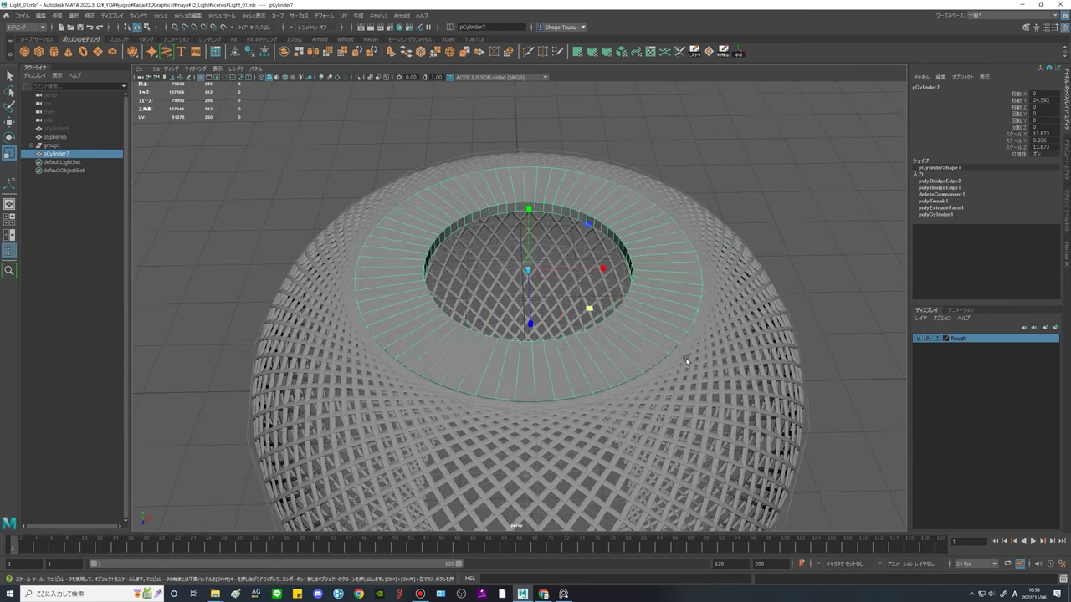
{"action": "left_click_drag", "start_coordinate": [601, 362], "coordinate": [645, 234], "text": "alt"}
{"action": "scroll", "coordinate": [578, 314], "scroll_direction": "up", "scroll_amount": 3}
{"action": "left_click_drag", "start_coordinate": [569, 320], "coordinate": [528, 299], "text": "alt"}
{"action": "scroll", "coordinate": [530, 298], "scroll_direction": "up", "scroll_amount": 3}
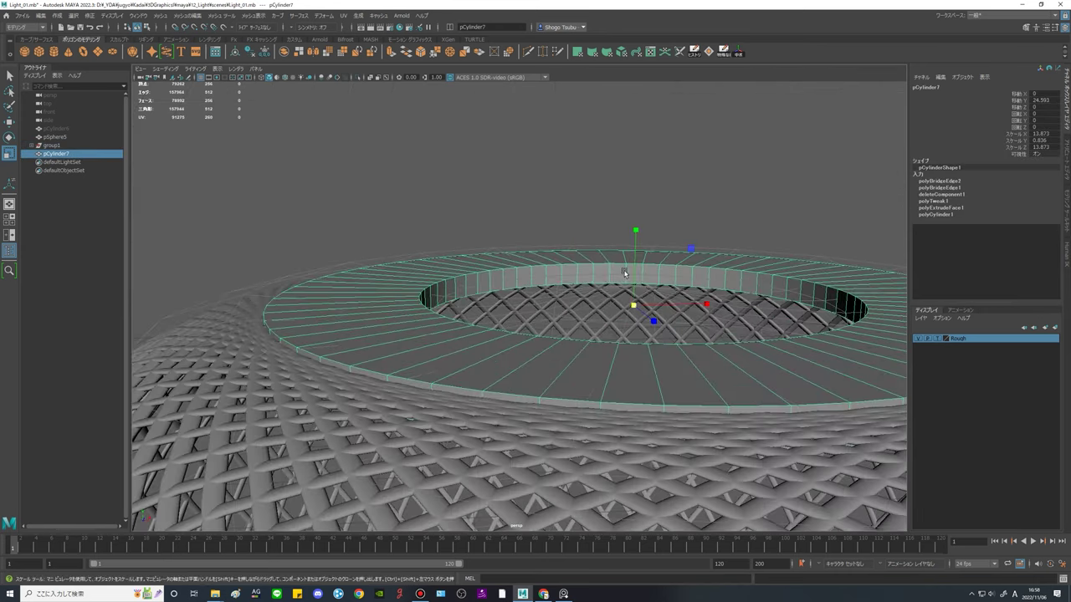
{"action": "left_click_drag", "start_coordinate": [637, 232], "coordinate": [636, 257]}
{"action": "left_click_drag", "start_coordinate": [579, 277], "coordinate": [449, 294], "text": "alt"}
{"action": "scroll", "coordinate": [449, 293], "scroll_direction": "up", "scroll_amount": 3}
{"action": "middle_click_drag", "start_coordinate": [530, 326], "coordinate": [446, 288], "text": "alt"}
{"action": "middle_click_drag", "start_coordinate": [588, 309], "coordinate": [574, 383]}
Raise the thinned ring to about Y 25.0 so it sits level with the shade's upper rim.
{"action": "key", "text": "w"}
{"action": "left_click_drag", "start_coordinate": [846, 246], "coordinate": [849, 239]}
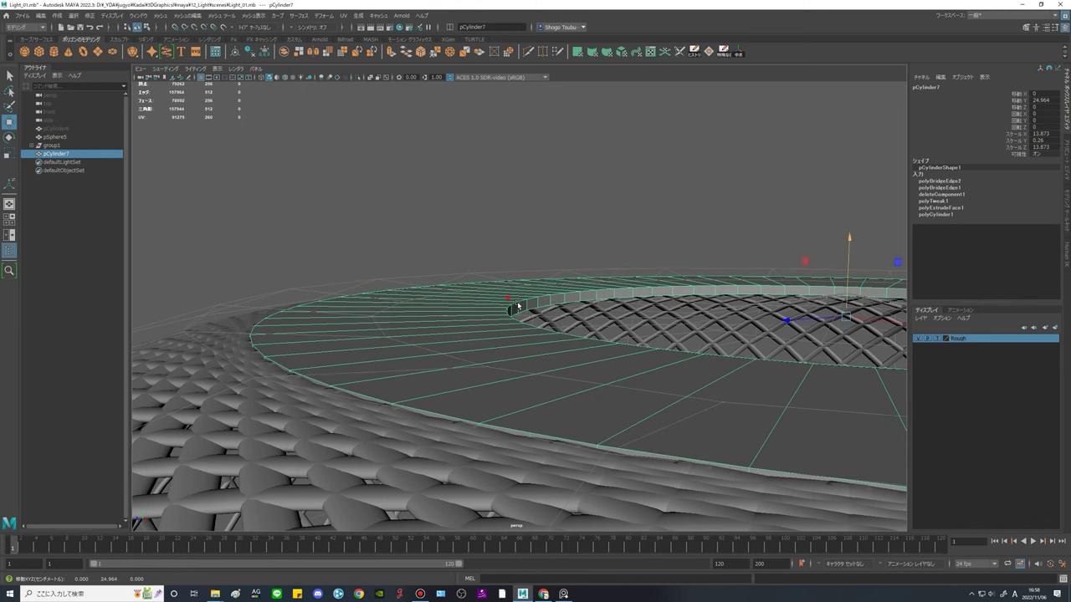
{"action": "left_click_drag", "start_coordinate": [517, 306], "coordinate": [562, 347], "text": "alt"}
{"action": "right_click_drag", "start_coordinate": [898, 358], "coordinate": [511, 346], "text": "alt"}
{"action": "middle_click_drag", "start_coordinate": [511, 348], "coordinate": [511, 344]}
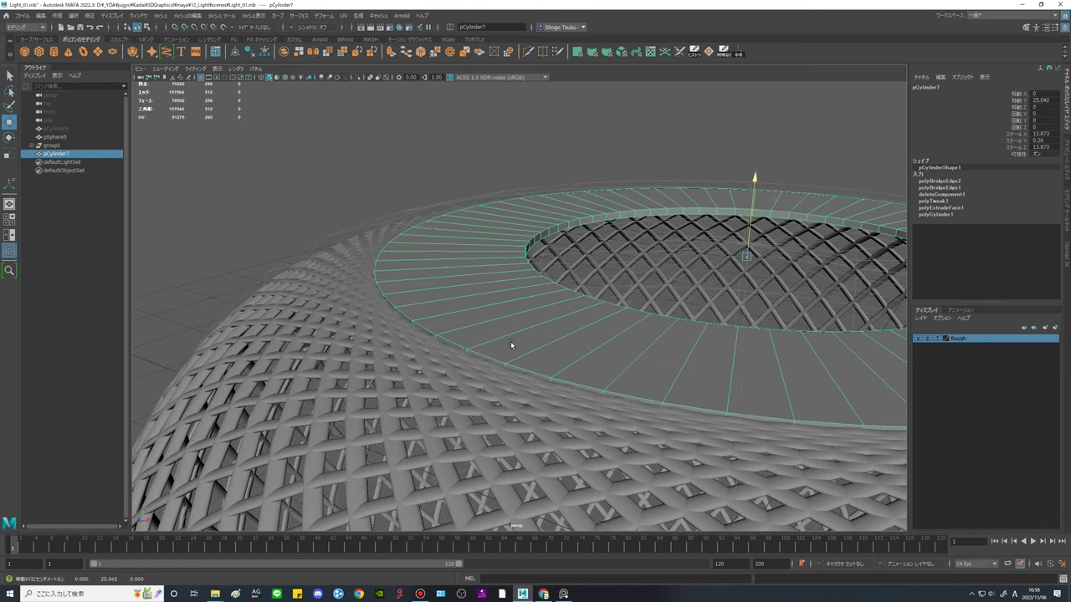
Bevel the ring's outer and inner border edge loops with a width of 0.3 and 1 segment, and return to object selection.
{"action": "mouse_move", "coordinate": [511, 345]}
{"action": "left_mouse_down", "text": "alt"}
{"action": "mouse_move", "coordinate": [524, 340]}
{"action": "mouse_move", "coordinate": [506, 330]}
{"action": "left_mouse_up", "text": "alt"}
{"action": "right_click_drag", "start_coordinate": [487, 312], "coordinate": [492, 261]}
{"action": "scroll", "coordinate": [460, 335], "scroll_direction": "up", "scroll_amount": 3}
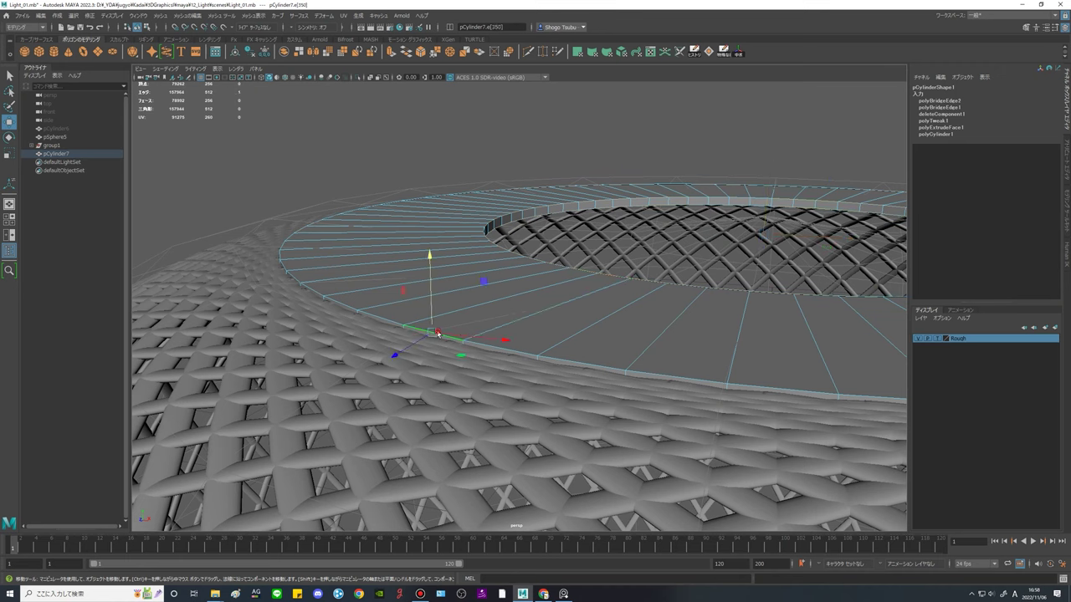
{"action": "double_click", "coordinate": [436, 333]}
{"action": "left_click_drag", "start_coordinate": [451, 318], "coordinate": [505, 308], "text": "alt"}
{"action": "scroll", "coordinate": [461, 270], "scroll_direction": "down", "scroll_amount": 2}
{"action": "double_click", "coordinate": [409, 216], "text": "shift"}
{"action": "left_click_drag", "start_coordinate": [409, 215], "coordinate": [500, 372], "text": "alt"}
{"action": "scroll", "coordinate": [433, 256], "scroll_direction": "up", "scroll_amount": 3}
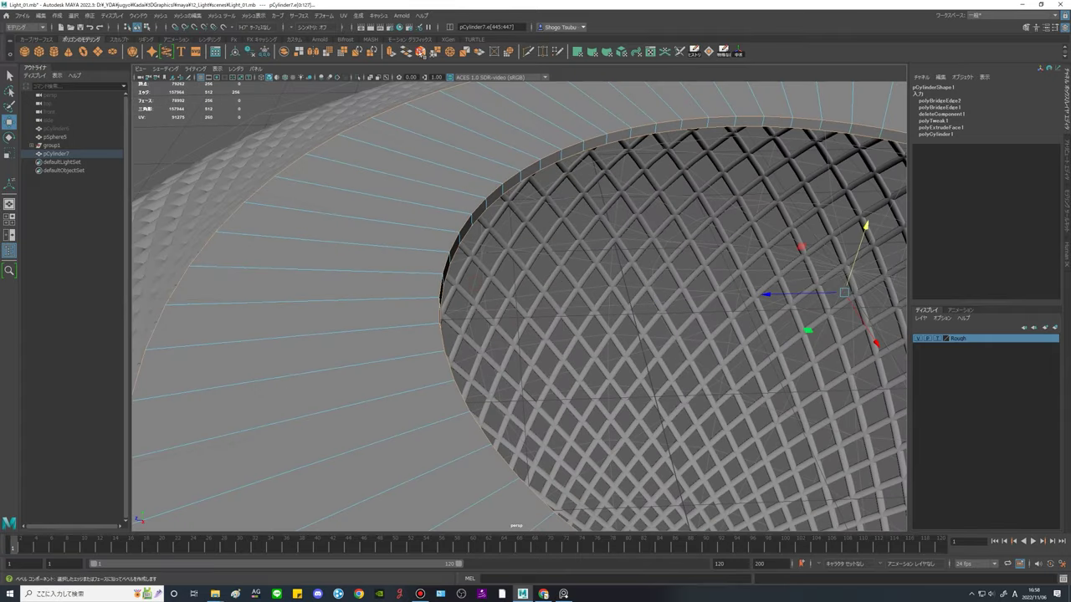
{"action": "double_click", "coordinate": [421, 53]}
{"action": "left_click", "coordinate": [172, 354]}
{"action": "scroll", "coordinate": [491, 272], "scroll_direction": "down", "scroll_amount": 4}
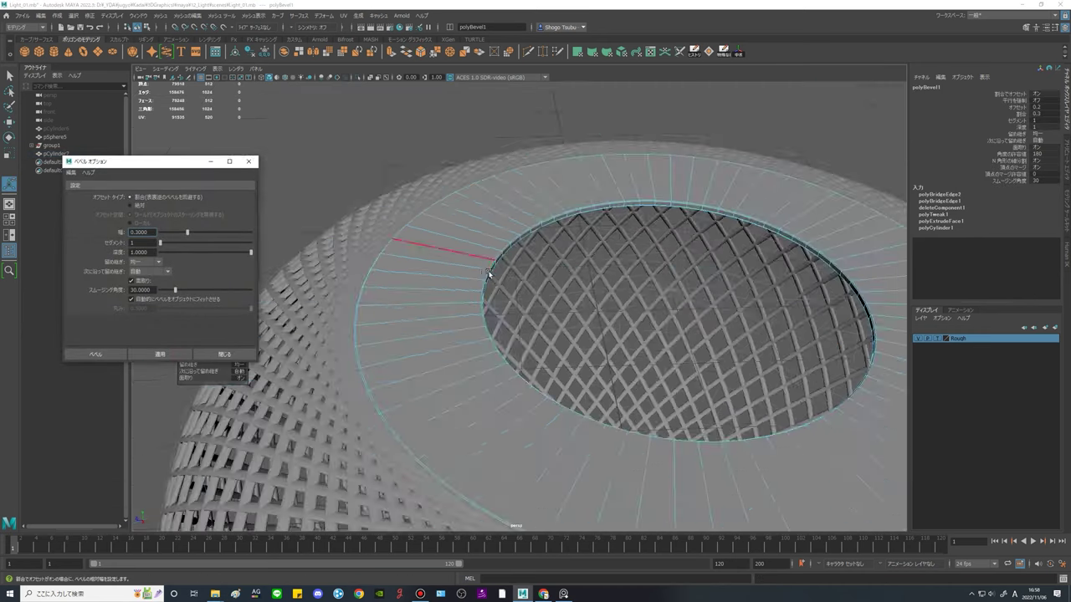
{"action": "left_click_drag", "start_coordinate": [490, 273], "coordinate": [432, 223], "text": "alt"}
{"action": "right_click_drag", "start_coordinate": [432, 223], "coordinate": [527, 172]}
{"action": "left_click", "coordinate": [559, 154]}
Examine from the side and above how the bevelled ring sits on the woven shade, and select the ring.
{"action": "scroll", "coordinate": [569, 203], "scroll_direction": "down", "scroll_amount": 5}
{"action": "mouse_move", "coordinate": [568, 203]}
{"action": "left_mouse_down", "text": "alt"}
{"action": "mouse_move", "coordinate": [628, 230]}
{"action": "mouse_move", "coordinate": [572, 221]}
{"action": "left_mouse_up", "text": "alt"}
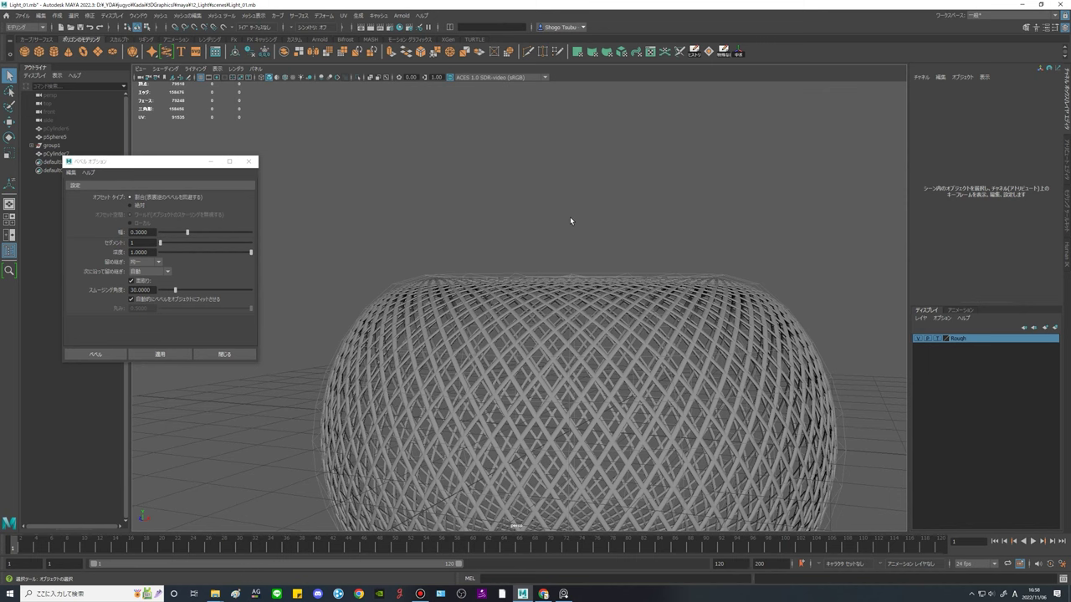
{"action": "left_click_drag", "start_coordinate": [517, 308], "coordinate": [542, 337], "text": "alt"}
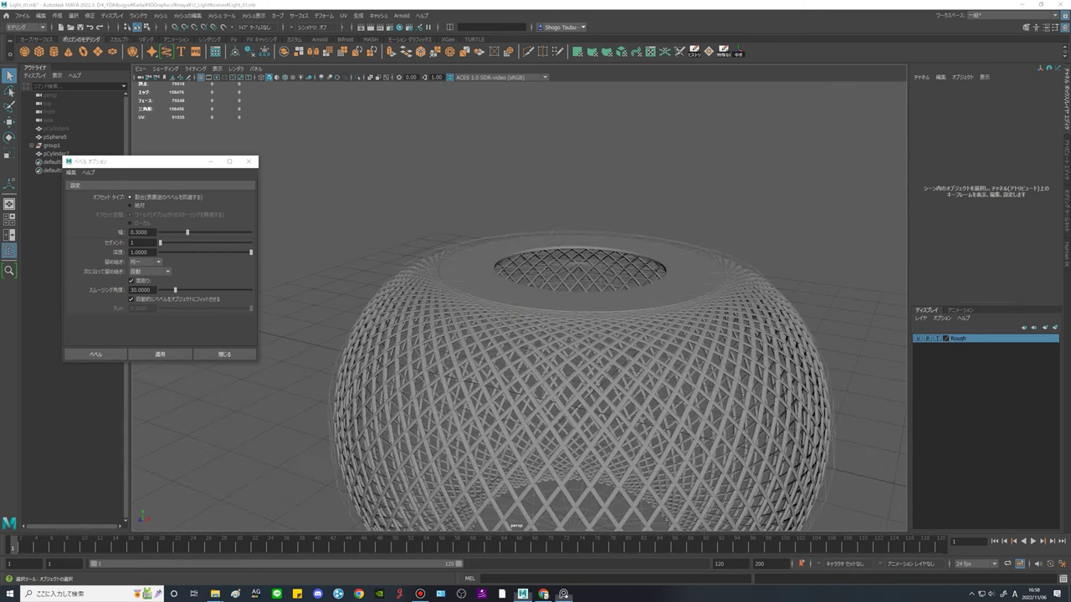
{"action": "scroll", "coordinate": [482, 268], "scroll_direction": "up", "scroll_amount": 4}
{"action": "left_click", "coordinate": [572, 288]}
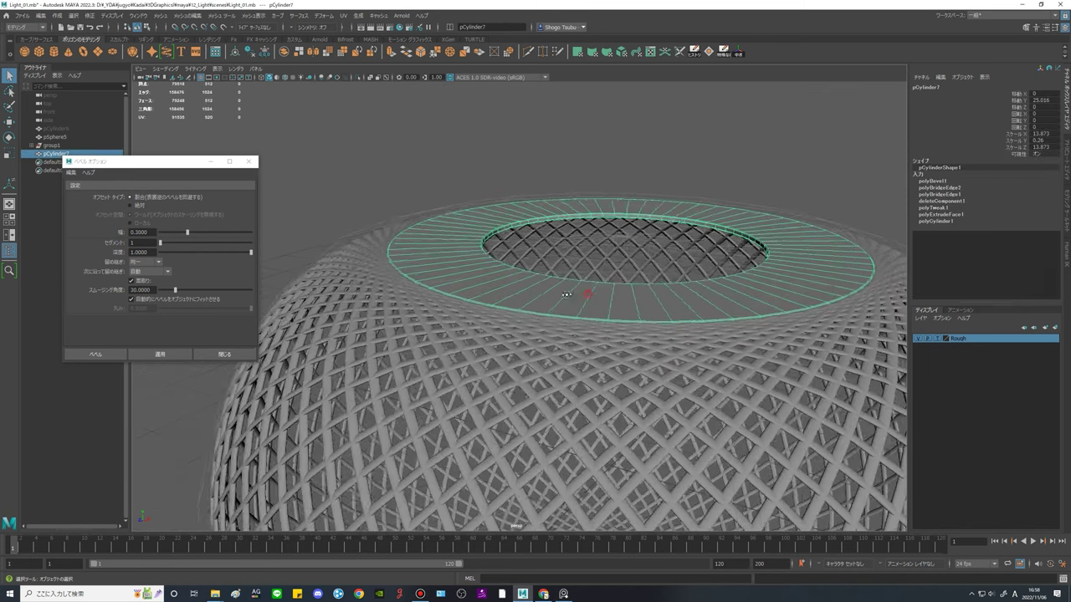
{"action": "left_click_drag", "start_coordinate": [584, 293], "coordinate": [525, 219], "text": "alt"}
{"action": "scroll", "coordinate": [573, 310], "scroll_direction": "up", "scroll_amount": 2}
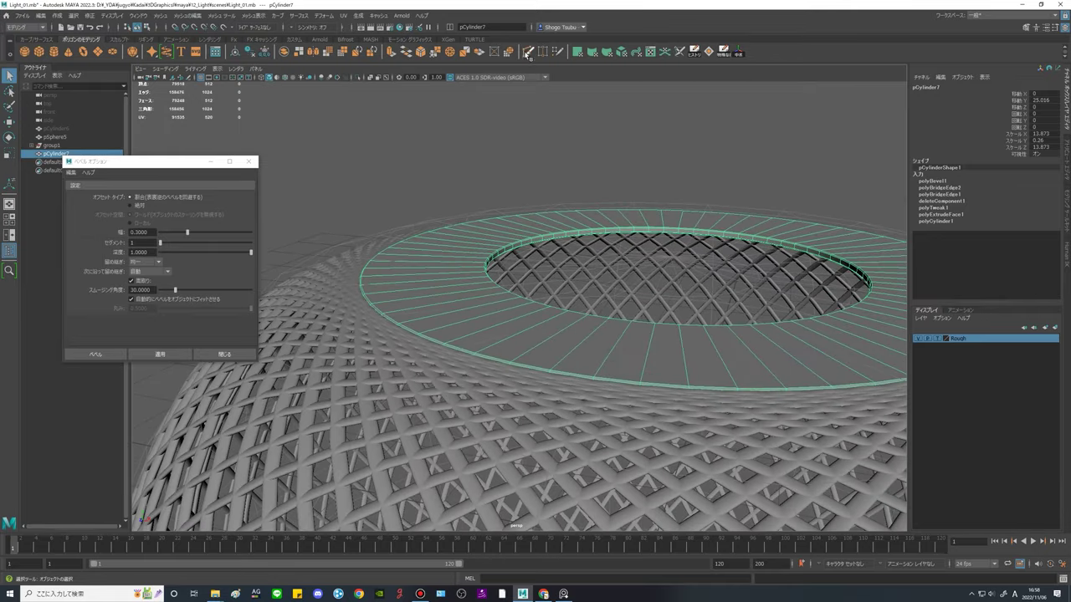
Insert an edge loop around the middle of the ring's flat faces, on both its upper side and underside.
{"action": "key", "text": "ctrl+shift+x"}
{"action": "mouse_move", "coordinate": [484, 274]}
{"action": "left_mouse_down", "text": "alt"}
{"action": "mouse_move", "coordinate": [471, 260]}
{"action": "mouse_move", "coordinate": [474, 270]}
{"action": "left_mouse_up", "text": "alt"}
{"action": "scroll", "coordinate": [473, 272], "scroll_direction": "up", "scroll_amount": 2}
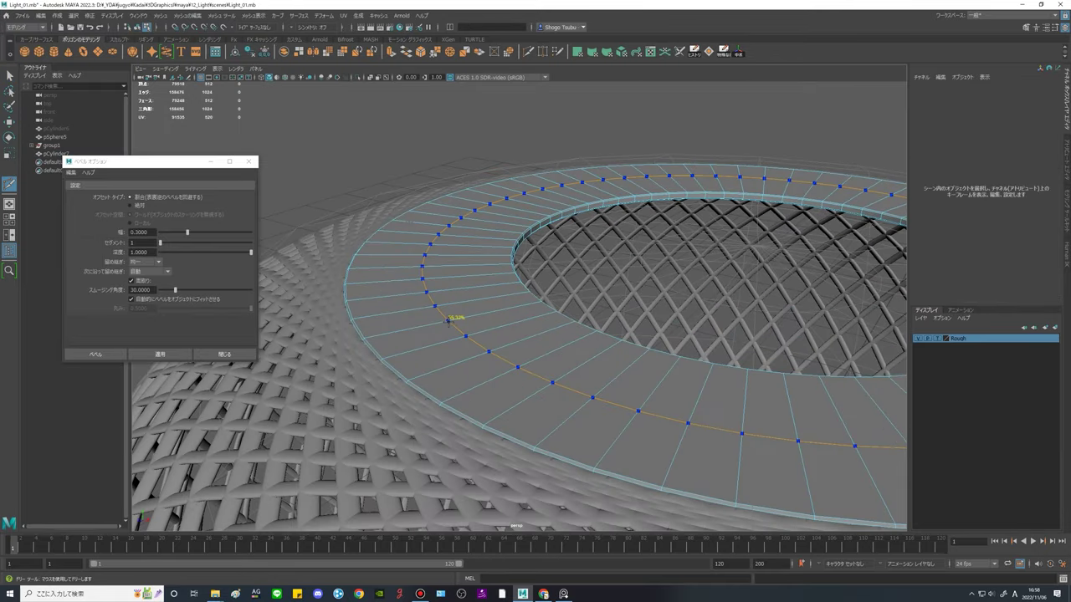
{"action": "left_click", "coordinate": [467, 315], "text": "ctrl"}
{"action": "mouse_move", "coordinate": [467, 315]}
{"action": "left_mouse_down", "text": "alt"}
{"action": "mouse_move", "coordinate": [462, 268]}
{"action": "mouse_move", "coordinate": [457, 299]}
{"action": "left_mouse_up", "text": "alt"}
{"action": "left_click_drag", "start_coordinate": [565, 296], "coordinate": [595, 318], "text": "alt"}
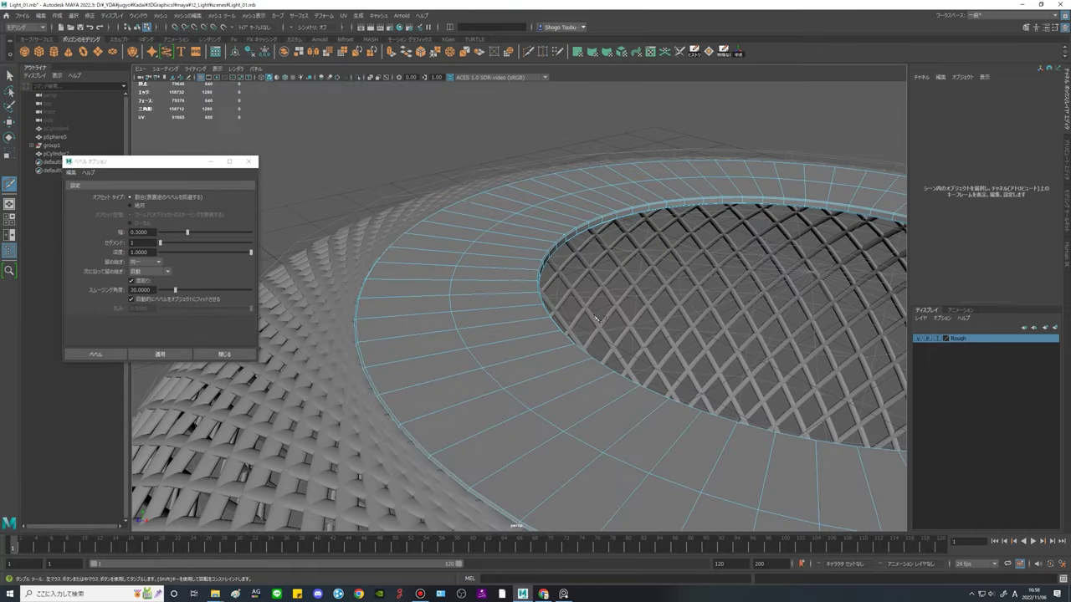
Select the ring's middle and inner rim edge loops on both sides, raise them slightly, and return to object selection with nothing selected.
{"action": "double_click", "coordinate": [457, 275]}
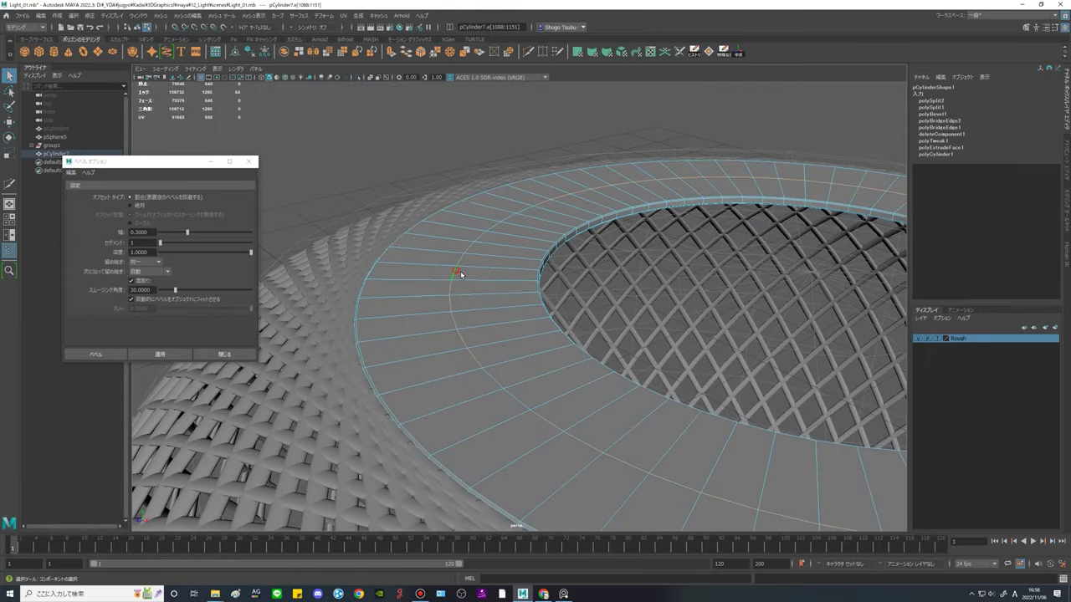
{"action": "left_click_drag", "start_coordinate": [461, 274], "coordinate": [490, 274], "text": "alt"}
{"action": "left_click_drag", "start_coordinate": [546, 296], "coordinate": [551, 314], "text": "alt"}
{"action": "key", "text": "w"}
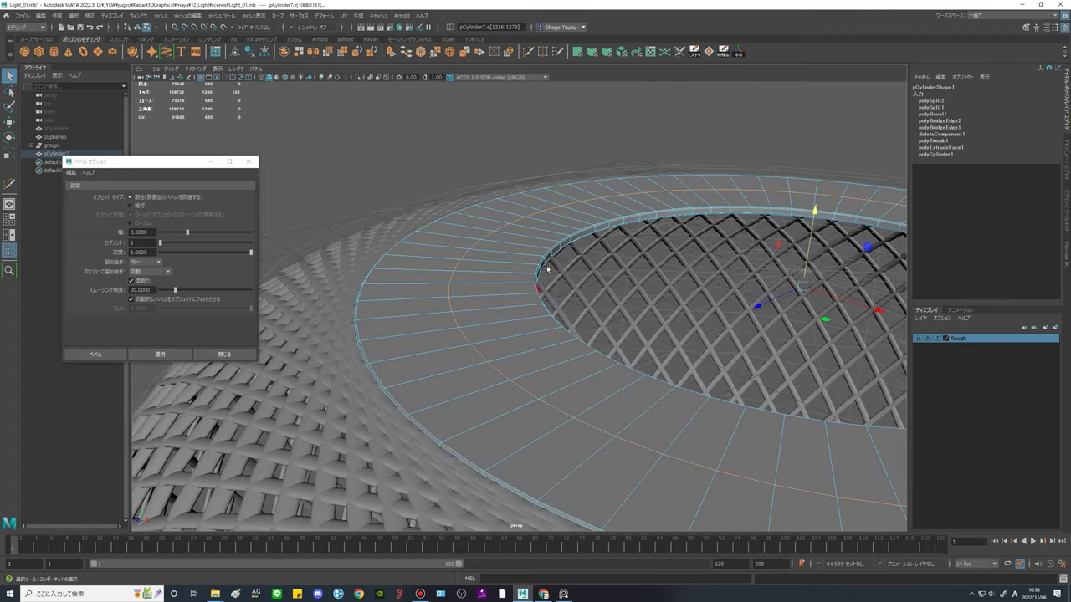
{"action": "right_click", "coordinate": [527, 251]}
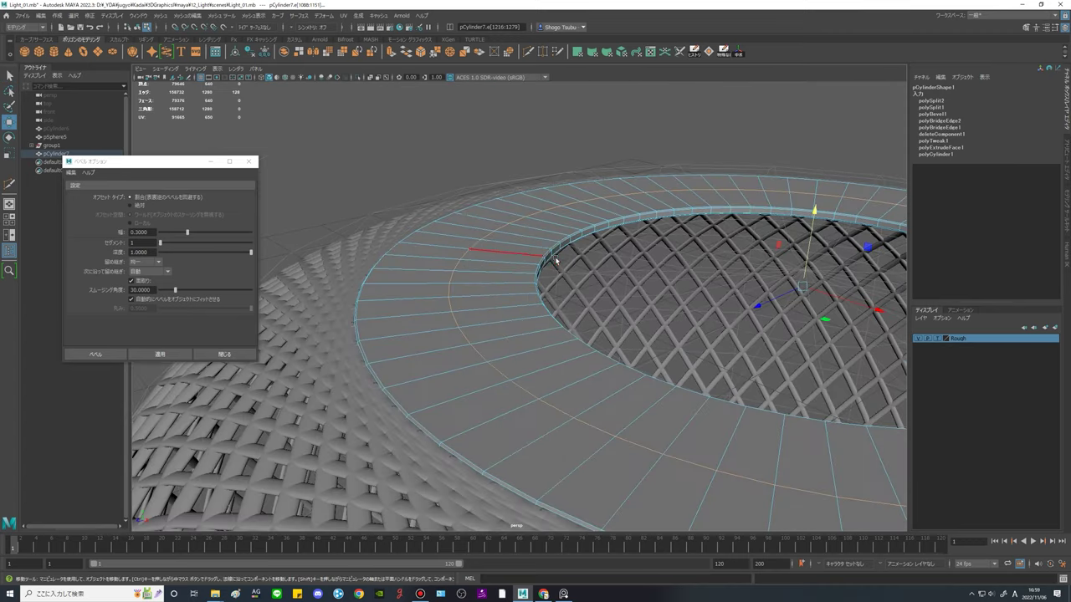
{"action": "scroll", "coordinate": [578, 257], "scroll_direction": "up", "scroll_amount": 5}
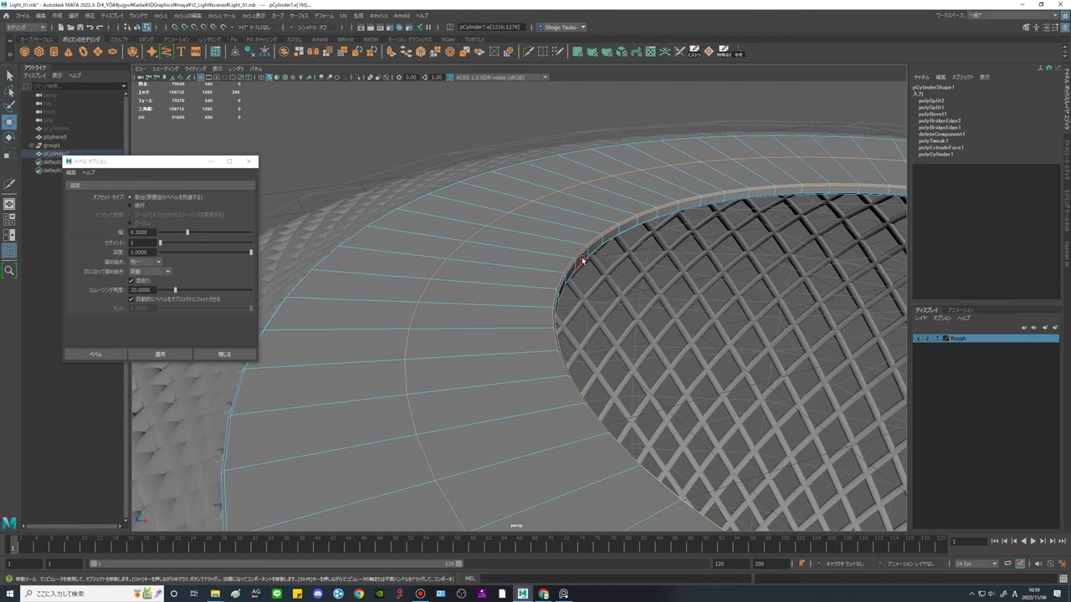
{"action": "left_click_drag", "start_coordinate": [608, 261], "coordinate": [600, 256], "text": "alt"}
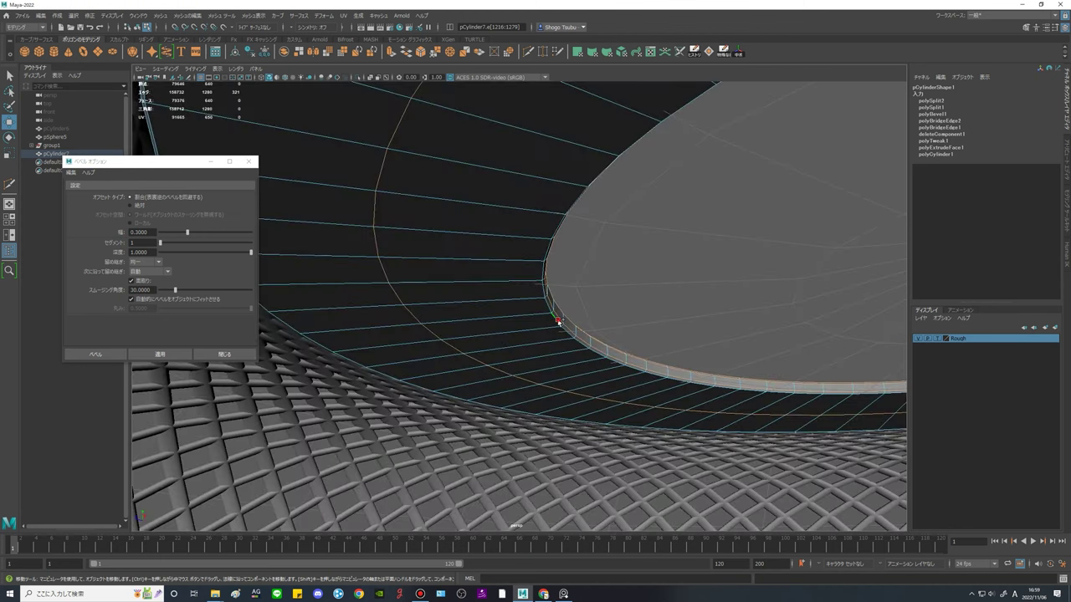
{"action": "double_click", "coordinate": [558, 321], "text": "shift"}
{"action": "scroll", "coordinate": [609, 337], "scroll_direction": "down", "scroll_amount": 3}
{"action": "left_click_drag", "start_coordinate": [582, 327], "coordinate": [617, 345], "text": "alt"}
{"action": "left_click_drag", "start_coordinate": [713, 229], "coordinate": [714, 226]}
{"action": "left_click_drag", "start_coordinate": [715, 251], "coordinate": [765, 242], "text": "alt"}
{"action": "middle_click_drag", "start_coordinate": [765, 244], "coordinate": [762, 243]}
{"action": "left_click_drag", "start_coordinate": [762, 244], "coordinate": [706, 261], "text": "alt"}
{"action": "middle_click_drag", "start_coordinate": [557, 302], "coordinate": [562, 301]}
{"action": "right_click_drag", "start_coordinate": [561, 301], "coordinate": [521, 351], "text": "alt"}
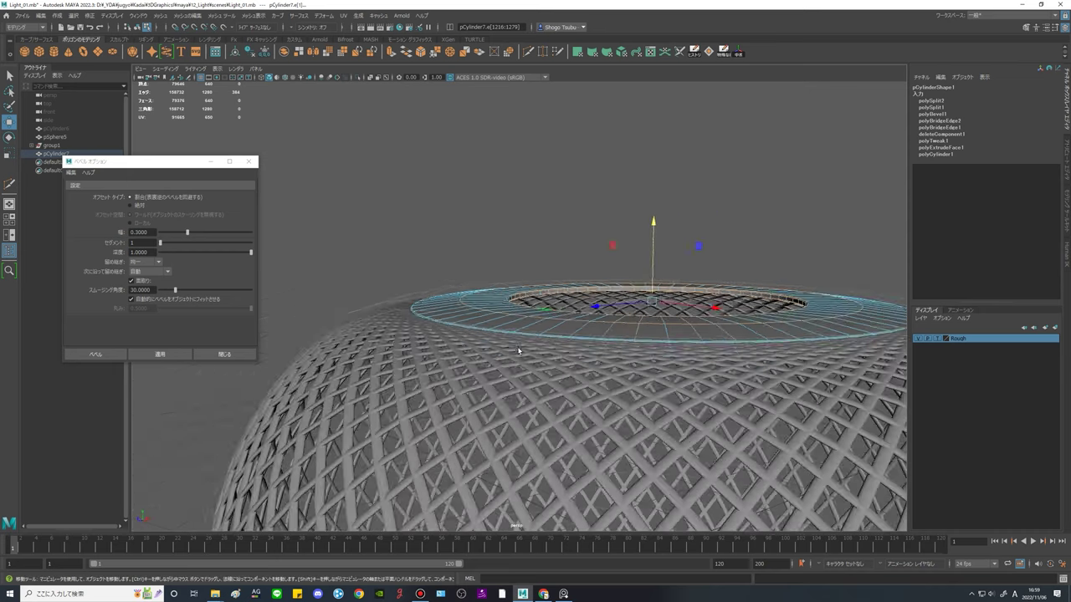
{"action": "left_click_drag", "start_coordinate": [521, 351], "coordinate": [508, 325], "text": "alt"}
{"action": "right_click_drag", "start_coordinate": [485, 319], "coordinate": [693, 341]}
{"action": "left_click", "coordinate": [750, 210]}
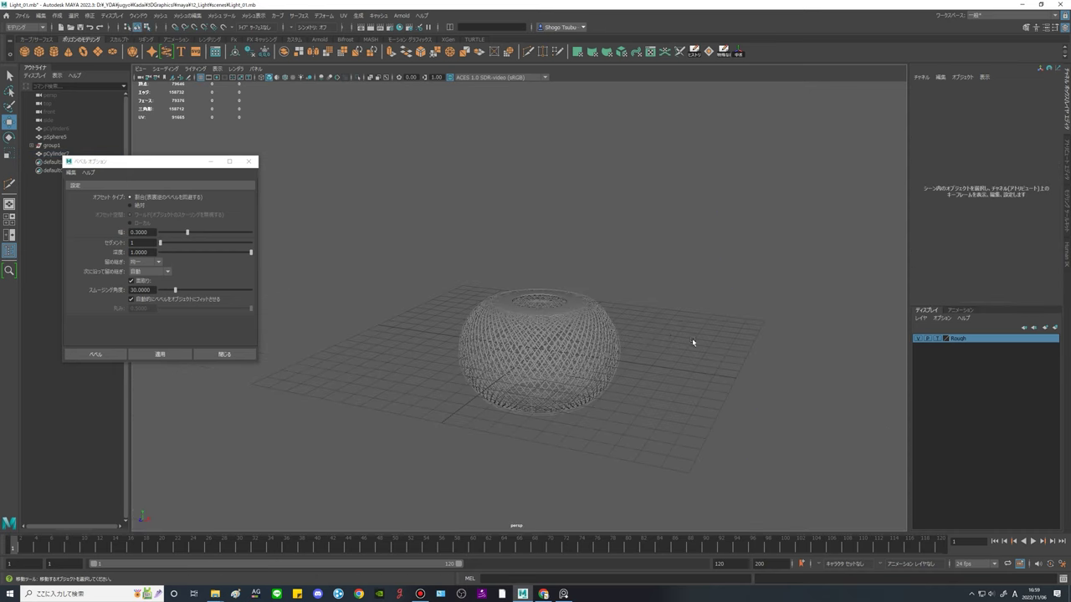
Check the reference photo board for how the lamp's upper and lower openings are finished.
{"action": "left_click", "coordinate": [563, 593]}
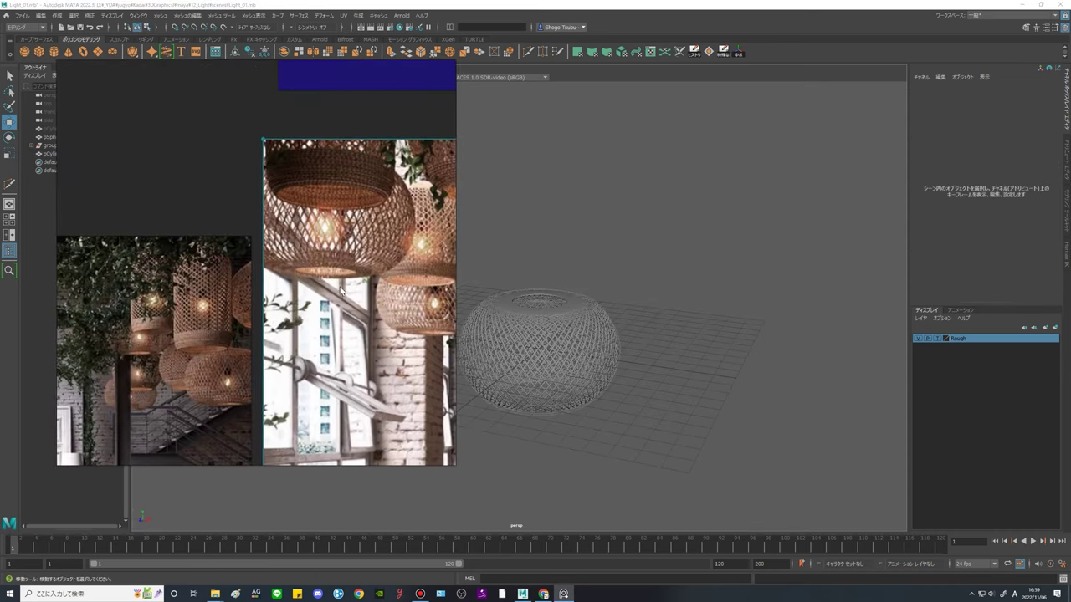
{"action": "scroll", "coordinate": [542, 306], "scroll_direction": "up", "scroll_amount": 5}
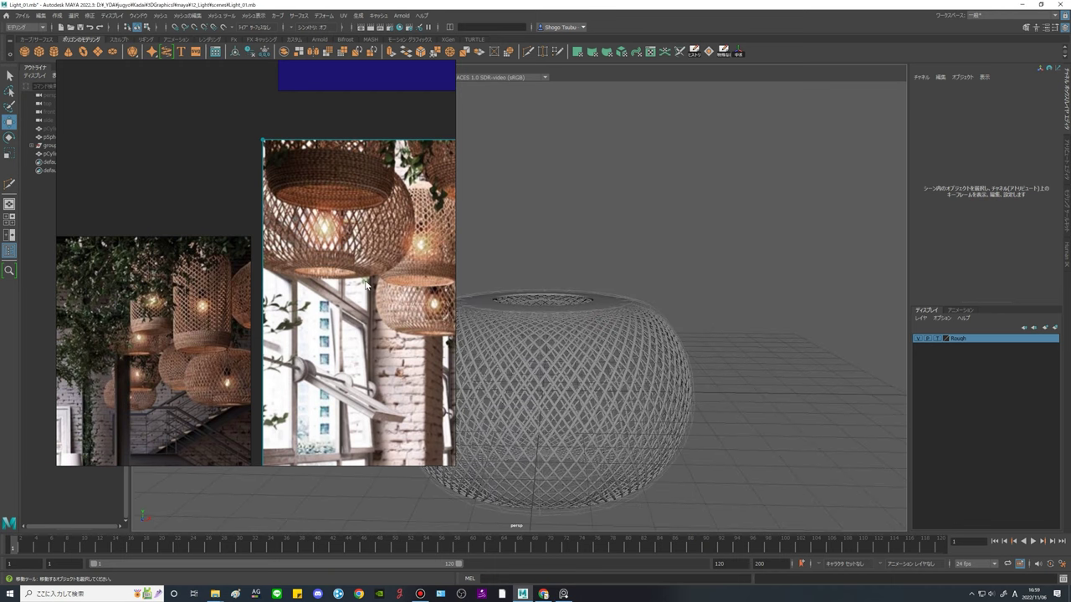
{"action": "left_click", "coordinate": [563, 594]}
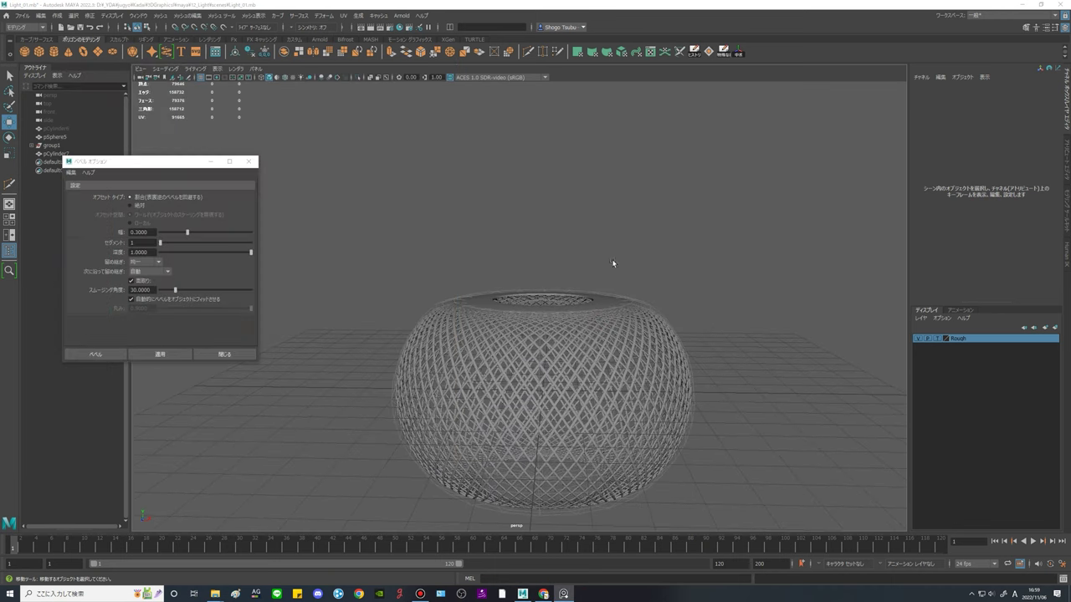
Mirror the rim ring across the world Y axis to make a matching ring at the shade's lower opening.
{"action": "left_click_drag", "start_coordinate": [546, 316], "coordinate": [538, 327], "text": "alt"}
{"action": "left_click", "coordinate": [526, 306]}
{"action": "left_click_drag", "start_coordinate": [483, 357], "coordinate": [568, 344], "text": "alt"}
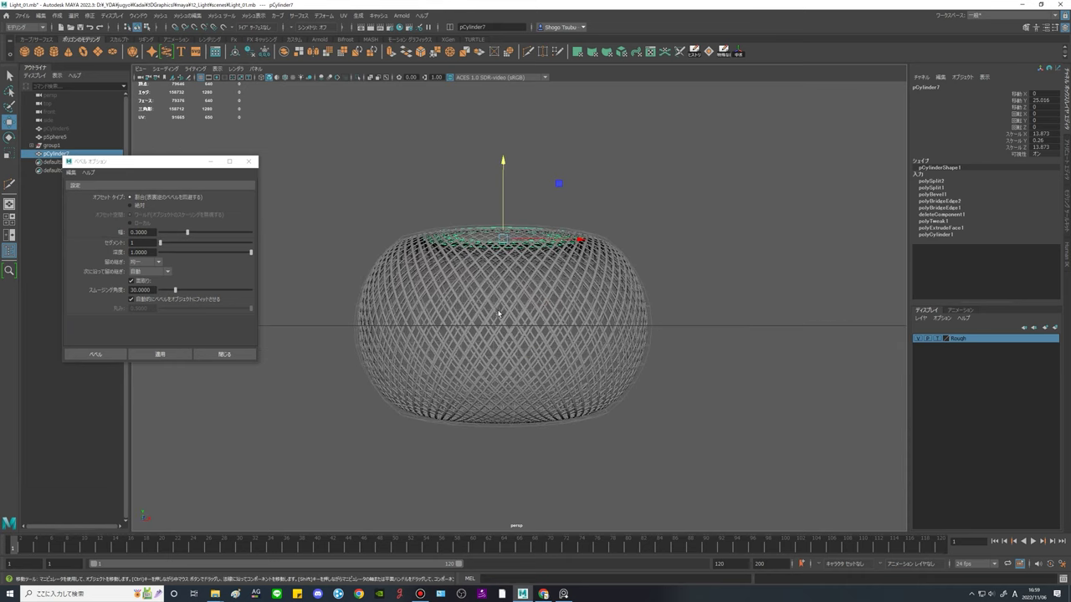
{"action": "left_click_drag", "start_coordinate": [498, 315], "coordinate": [542, 336], "text": "alt"}
{"action": "left_click", "coordinate": [249, 163]}
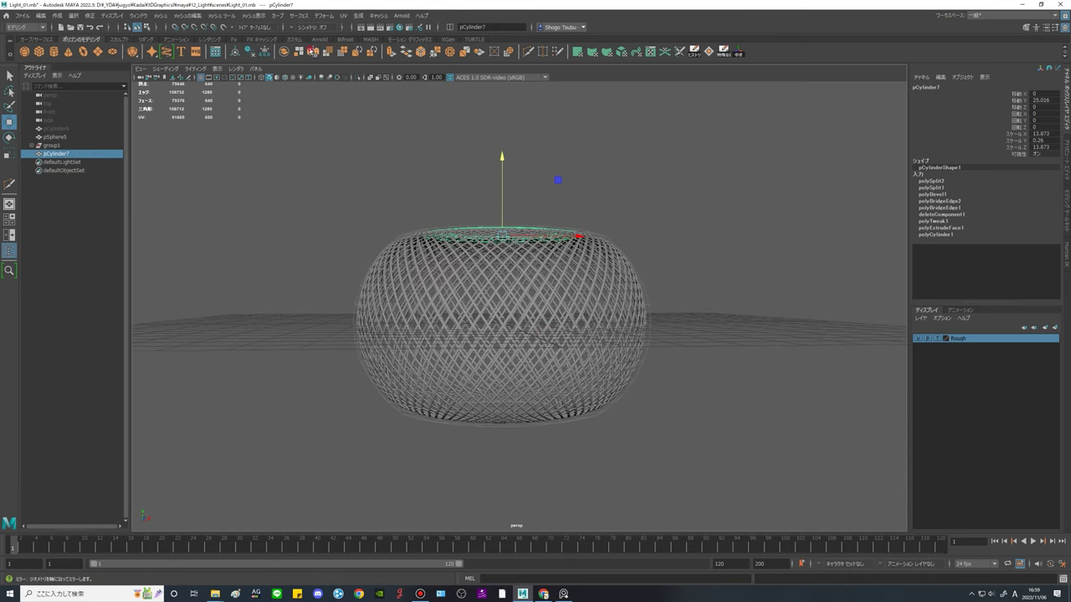
{"action": "double_click", "coordinate": [313, 52]}
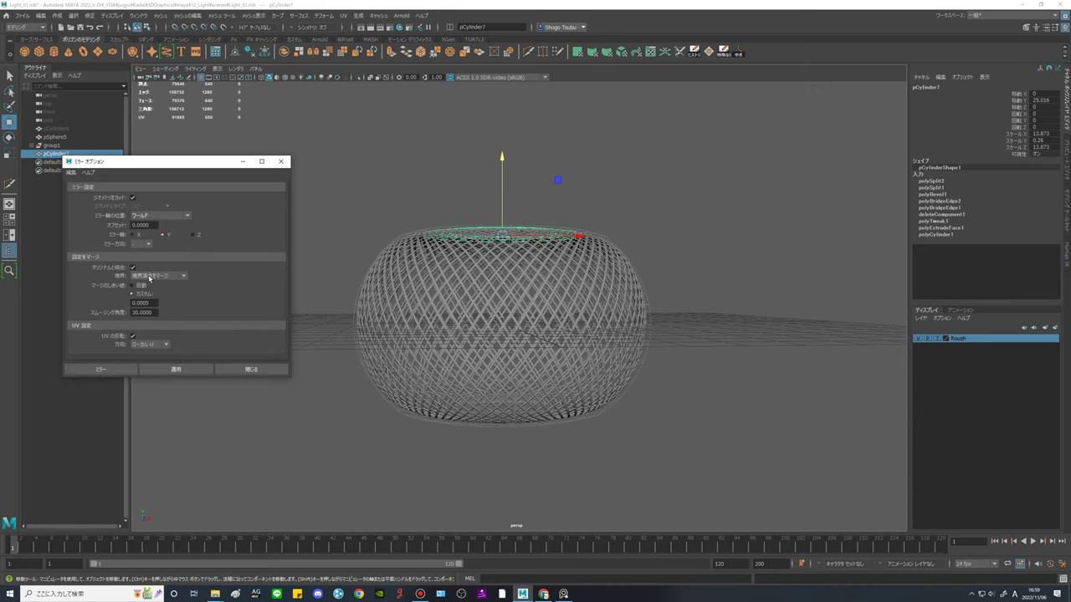
{"action": "left_click", "coordinate": [159, 369]}
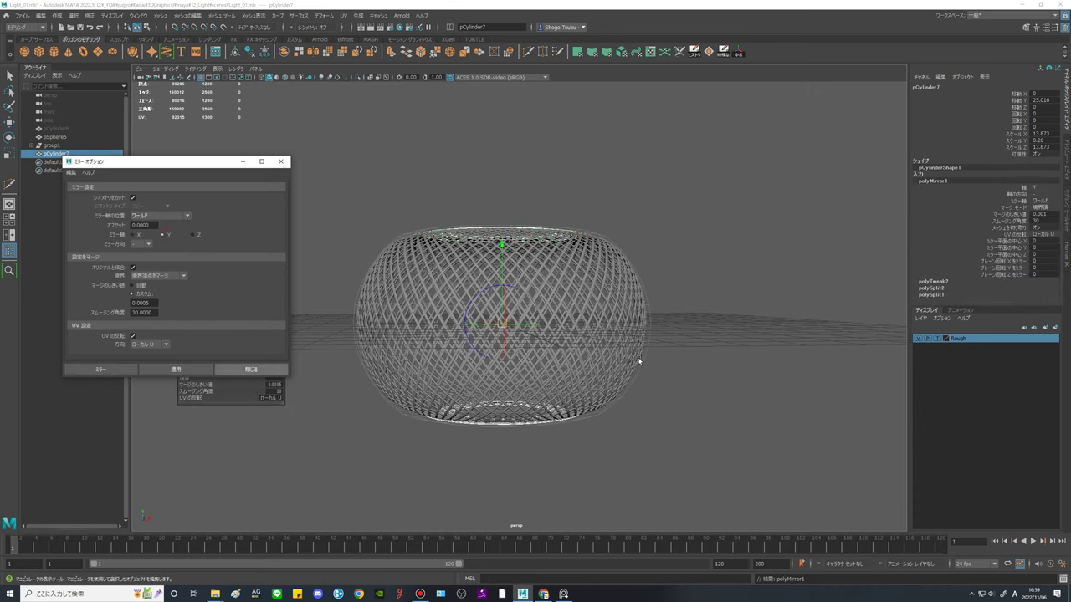
Delete the mirrored ring mesh's construction history, deselect it and close the mirror options.
{"action": "left_click_drag", "start_coordinate": [638, 360], "coordinate": [682, 376], "text": "alt"}
{"action": "key", "text": "w"}
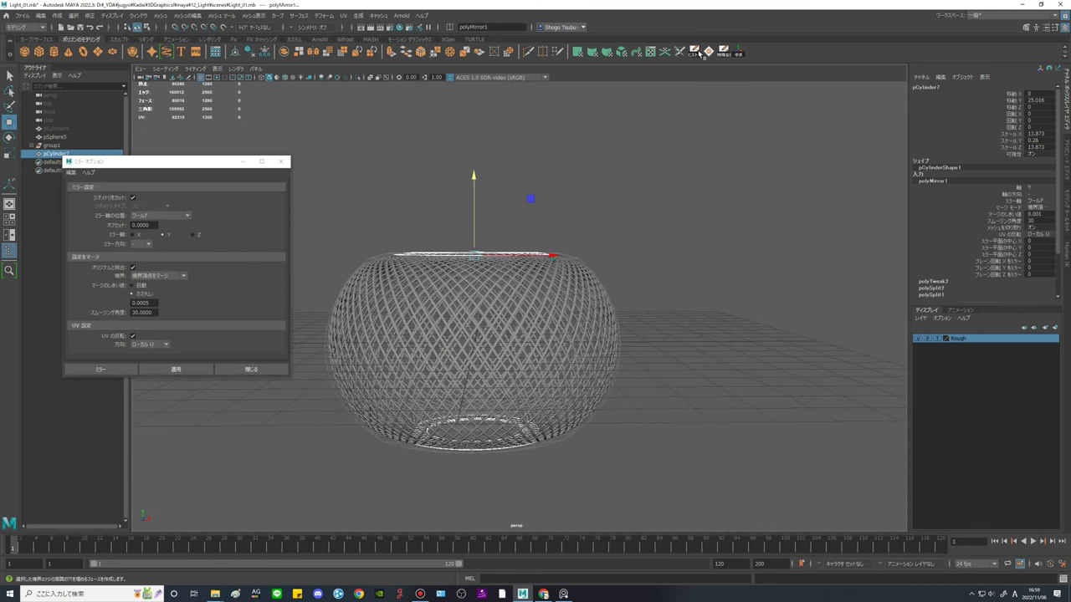
{"action": "left_click", "coordinate": [695, 52]}
{"action": "left_click", "coordinate": [711, 418]}
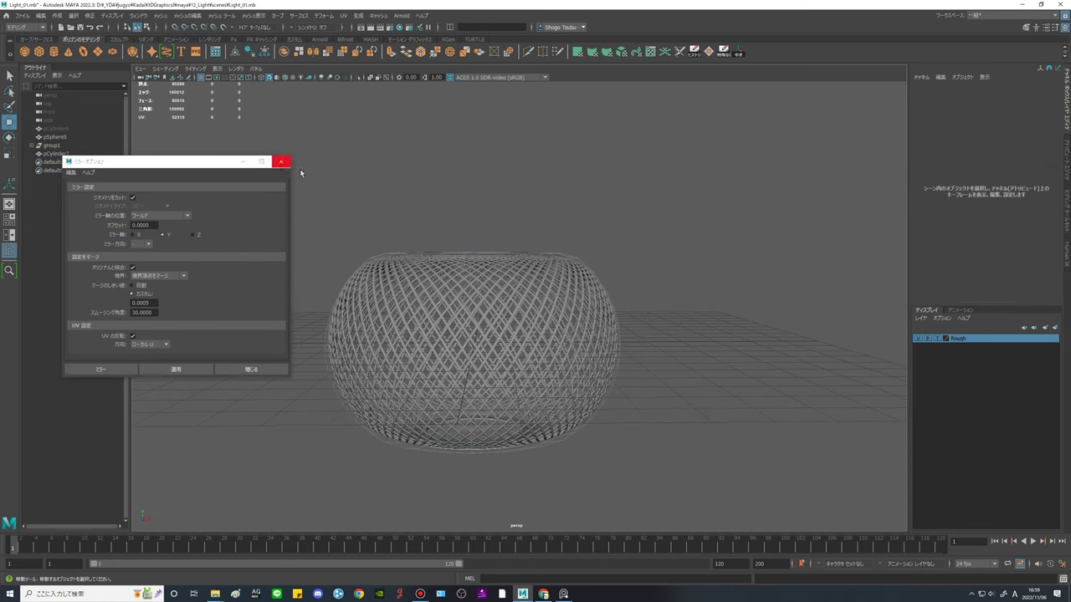
{"action": "left_click", "coordinate": [282, 165]}
Examine the woven shade with both rings from above and up close, picking out a single strip.
{"action": "left_click_drag", "start_coordinate": [629, 258], "coordinate": [595, 303], "text": "alt"}
{"action": "scroll", "coordinate": [475, 280], "scroll_direction": "up", "scroll_amount": 4}
{"action": "left_click", "coordinate": [397, 287]}
{"action": "left_click_drag", "start_coordinate": [695, 269], "coordinate": [731, 234], "text": "alt"}
{"action": "left_click", "coordinate": [732, 235]}
{"action": "middle_click_drag", "start_coordinate": [548, 255], "coordinate": [605, 203], "text": "alt"}
{"action": "scroll", "coordinate": [443, 268], "scroll_direction": "up", "scroll_amount": 4}
{"action": "left_click", "coordinate": [440, 268]}
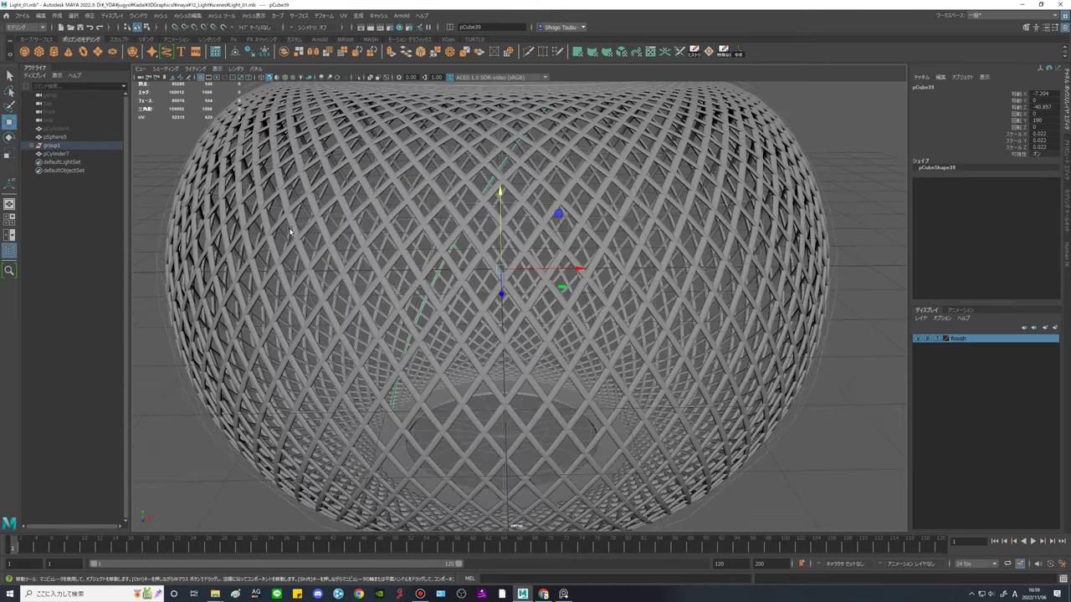
Review the individual strips contained in group1, and select the collapsed group as a whole.
{"action": "left_click", "coordinate": [32, 146]}
{"action": "left_click", "coordinate": [56, 155]}
{"action": "scroll", "coordinate": [623, 259], "scroll_direction": "down", "scroll_amount": 5}
{"action": "left_click_drag", "start_coordinate": [628, 263], "coordinate": [654, 258], "text": "alt"}
{"action": "left_click", "coordinate": [60, 163]}
{"action": "left_click", "coordinate": [61, 156]}
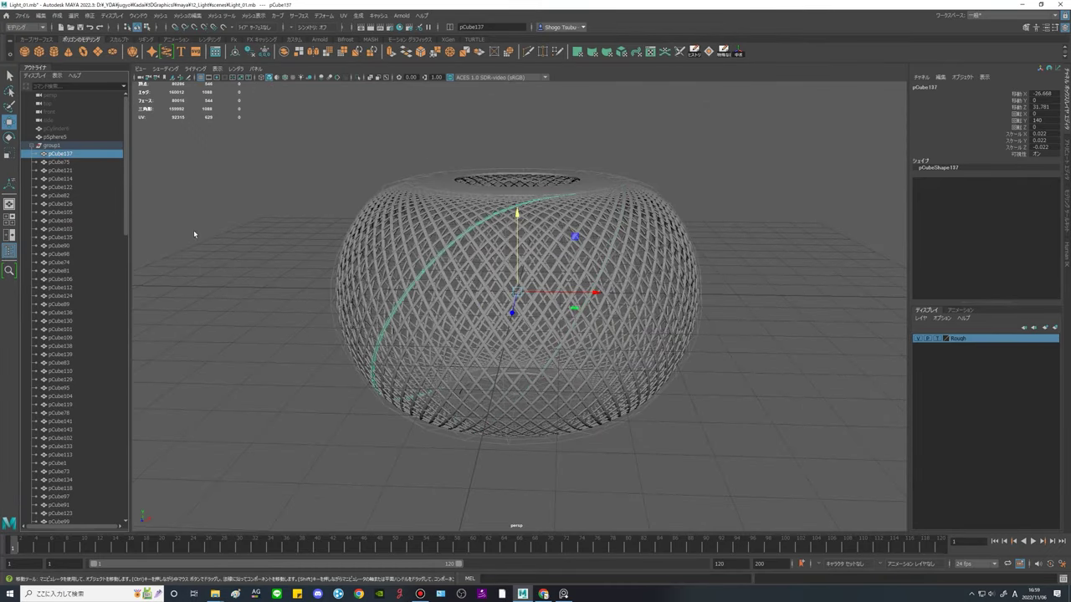
{"action": "left_click_drag", "start_coordinate": [487, 253], "coordinate": [402, 328], "text": "alt"}
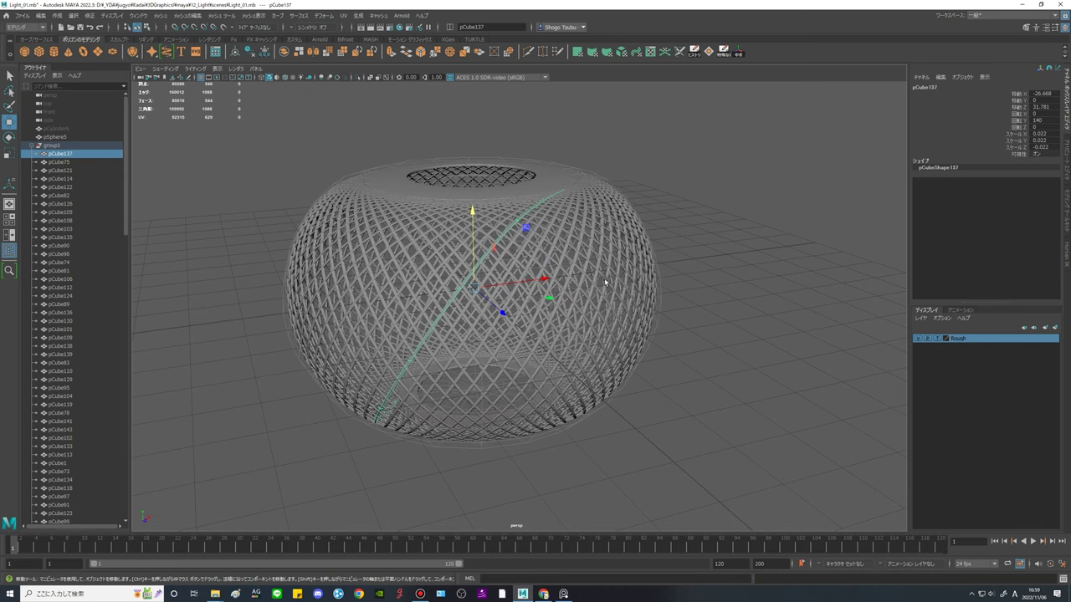
{"action": "scroll", "coordinate": [80, 265], "scroll_direction": "down", "scroll_amount": 13}
{"action": "scroll", "coordinate": [78, 268], "scroll_direction": "up", "scroll_amount": 13}
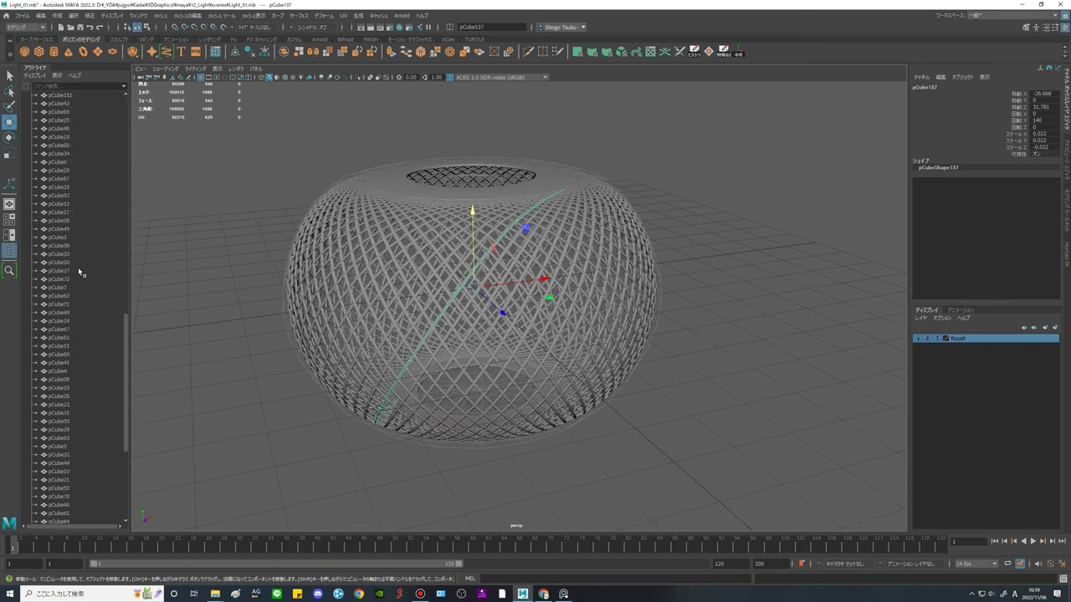
{"action": "left_click", "coordinate": [32, 145]}
{"action": "left_click", "coordinate": [53, 147]}
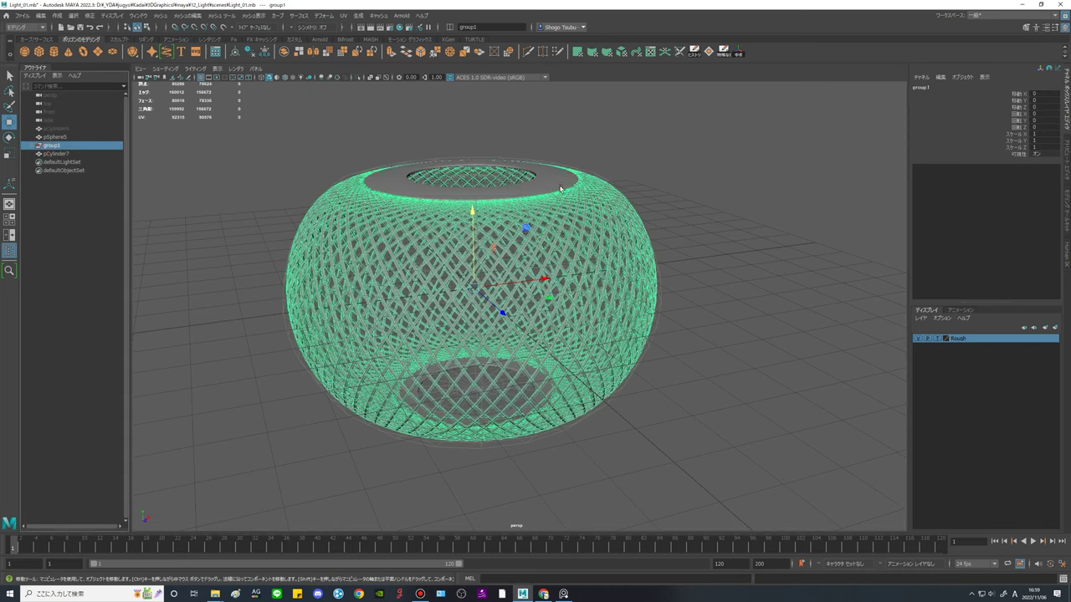
Select the rim ring mesh to check both openings, and examine the whole lamp with nothing selected.
{"action": "left_click", "coordinate": [55, 156]}
{"action": "left_click", "coordinate": [634, 221]}
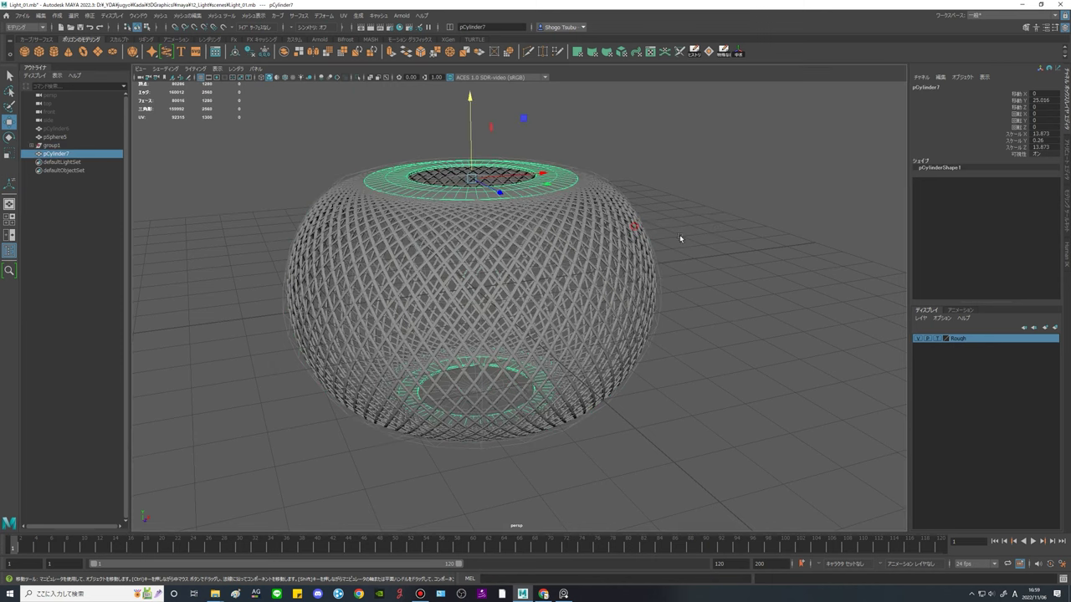
{"action": "left_click", "coordinate": [759, 254]}
{"action": "scroll", "coordinate": [759, 255], "scroll_direction": "down", "scroll_amount": 4}
{"action": "left_click_drag", "start_coordinate": [731, 298], "coordinate": [593, 369], "text": "alt"}
{"action": "left_click", "coordinate": [717, 284]}
{"action": "scroll", "coordinate": [717, 285], "scroll_direction": "down", "scroll_amount": 2}
{"action": "scroll", "coordinate": [572, 294], "scroll_direction": "up", "scroll_amount": 5}
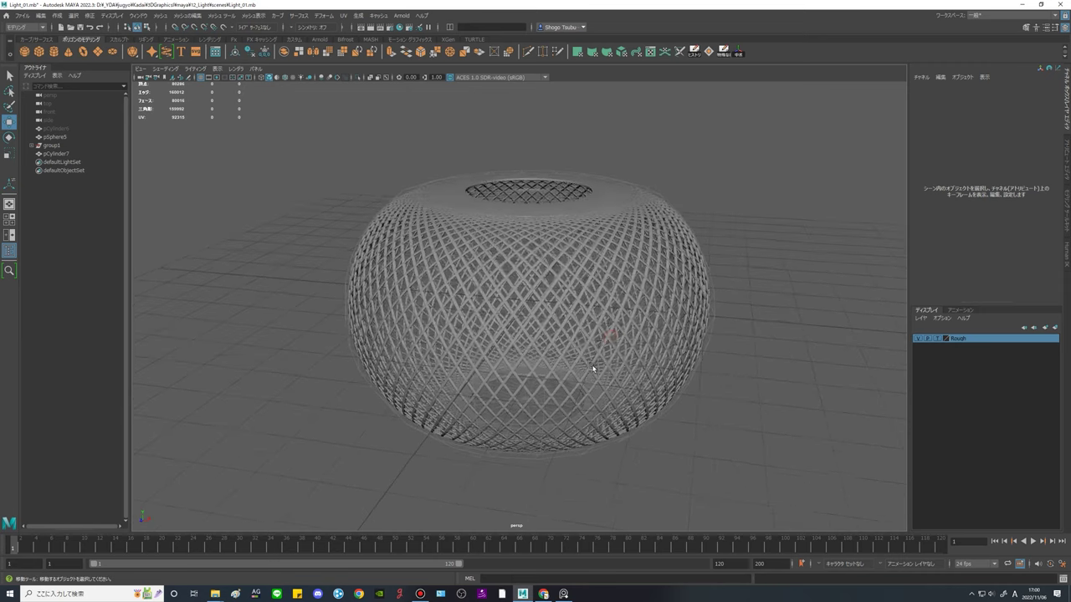
{"action": "middle_click_drag", "start_coordinate": [609, 293], "coordinate": [602, 323], "text": "alt"}
{"action": "left_click_drag", "start_coordinate": [603, 323], "coordinate": [665, 292], "text": "alt"}
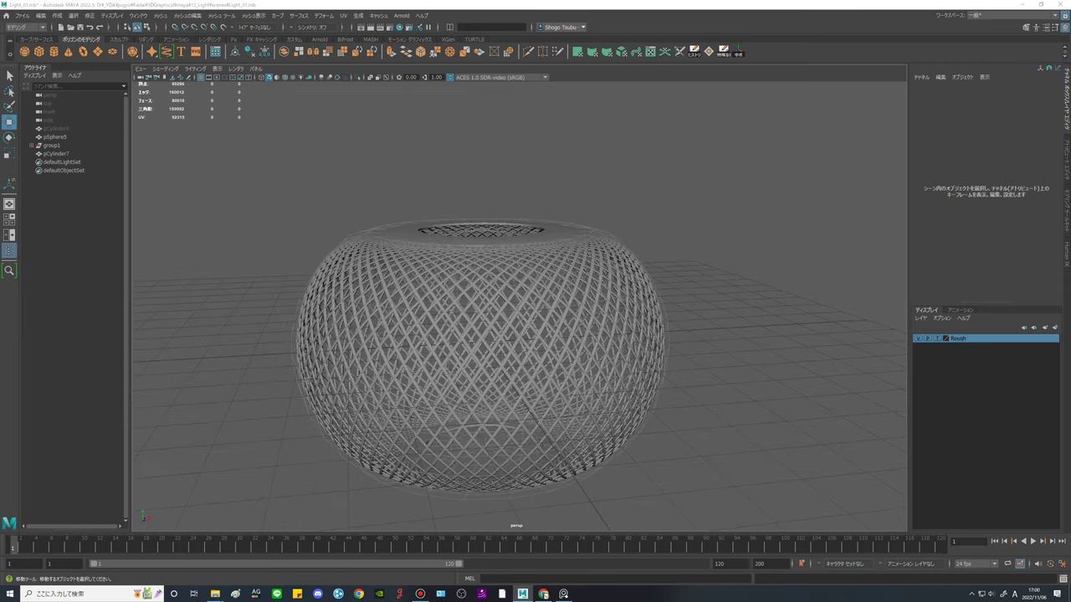
{"action": "right_click_drag", "start_coordinate": [0, 272], "coordinate": [284, 269]}
{"action": "scroll", "coordinate": [276, 259], "scroll_direction": "up", "scroll_amount": 4}
{"action": "right_click_drag", "start_coordinate": [362, 272], "coordinate": [0, 268]}
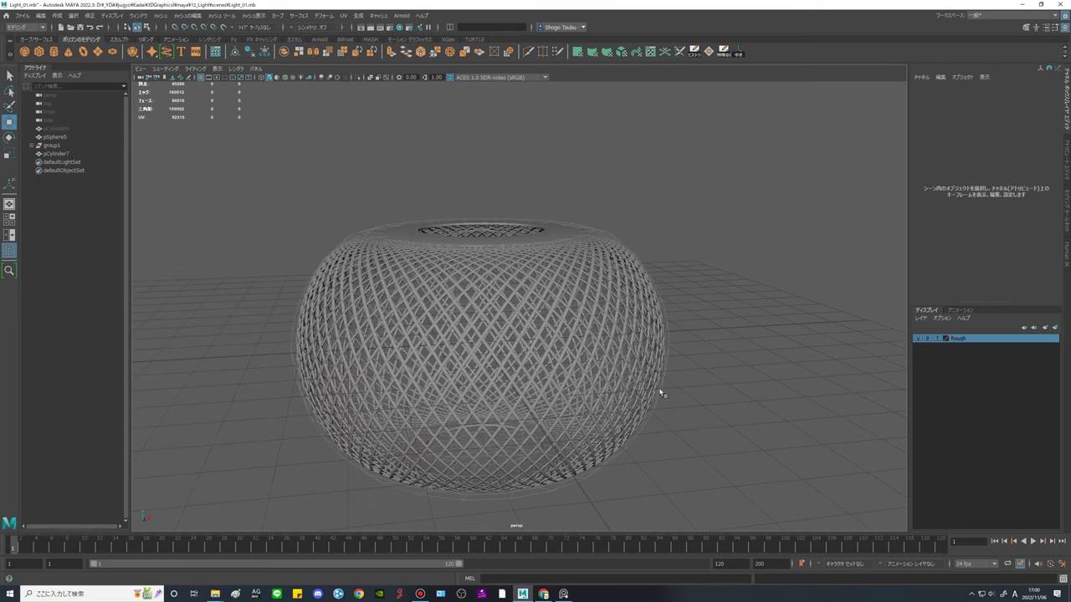
Create a polygon sphere at the shade's centre, scaled to about 0.296, with its axis and height subdivisions set to 40.
{"action": "right_click_drag", "start_coordinate": [527, 307], "coordinate": [532, 311], "text": "shift"}
{"action": "middle_click_drag", "start_coordinate": [661, 405], "coordinate": [733, 395], "text": "alt"}
{"action": "scroll", "coordinate": [679, 391], "scroll_direction": "up", "scroll_amount": 3}
{"action": "key", "text": "r"}
{"action": "left_click_drag", "start_coordinate": [564, 348], "coordinate": [450, 354]}
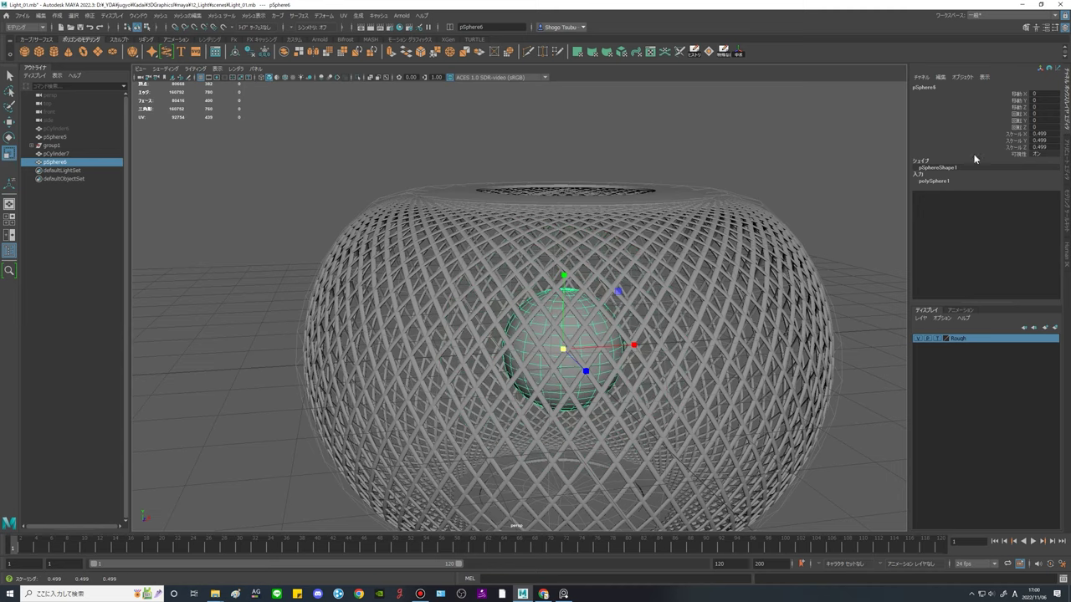
{"action": "left_click_drag", "start_coordinate": [721, 326], "coordinate": [740, 305], "text": "alt"}
{"action": "scroll", "coordinate": [740, 304], "scroll_direction": "up", "scroll_amount": 4}
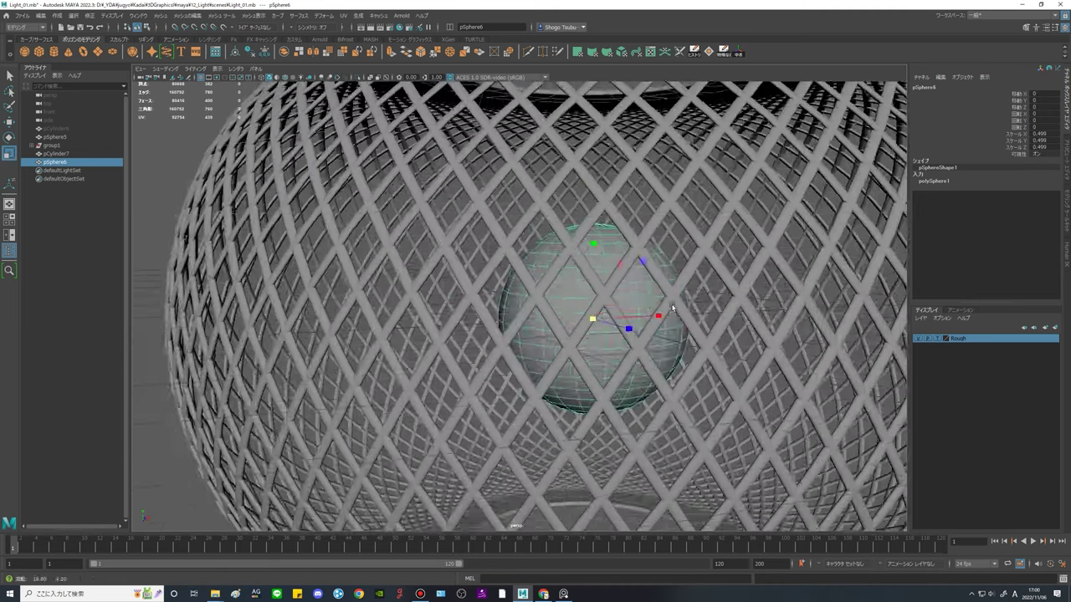
{"action": "middle_click_drag", "start_coordinate": [736, 303], "coordinate": [686, 307]}
{"action": "middle_click_drag", "start_coordinate": [763, 321], "coordinate": [702, 337], "text": "alt"}
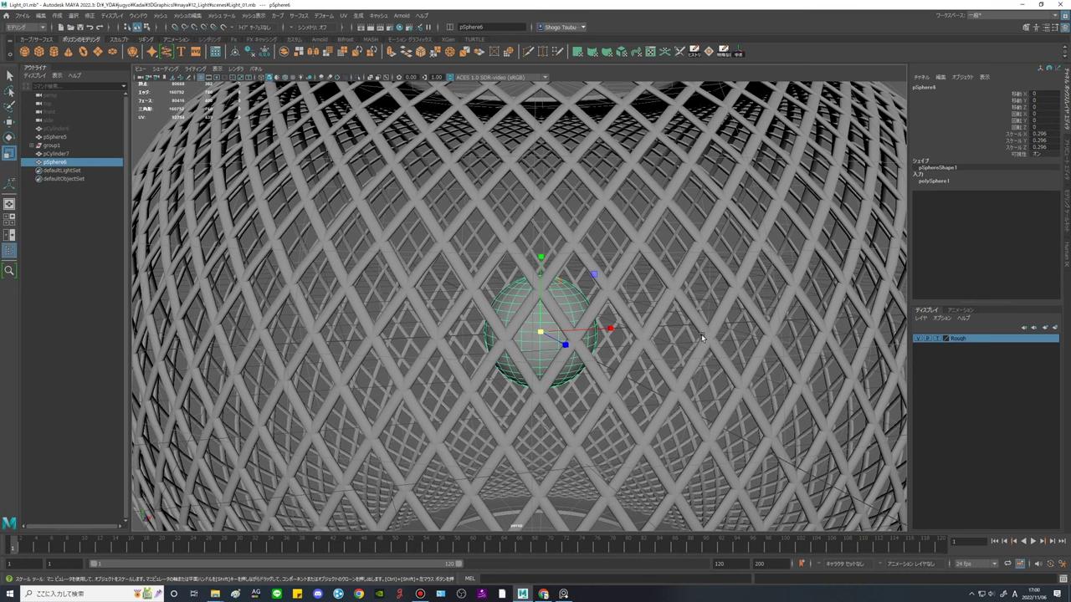
{"action": "left_click", "coordinate": [928, 182]}
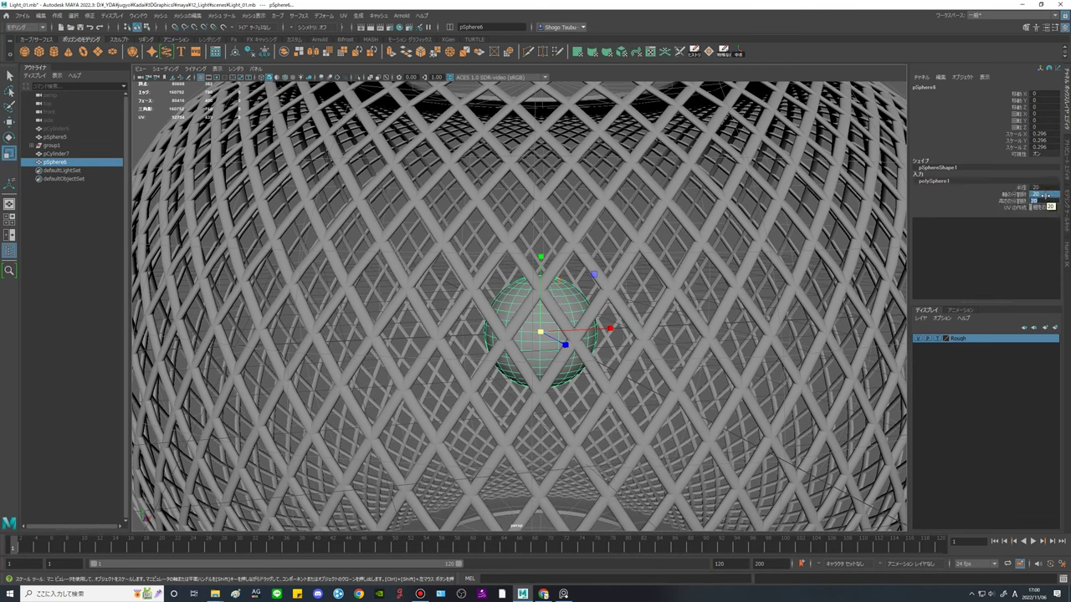
{"action": "key", "text": "Return"}
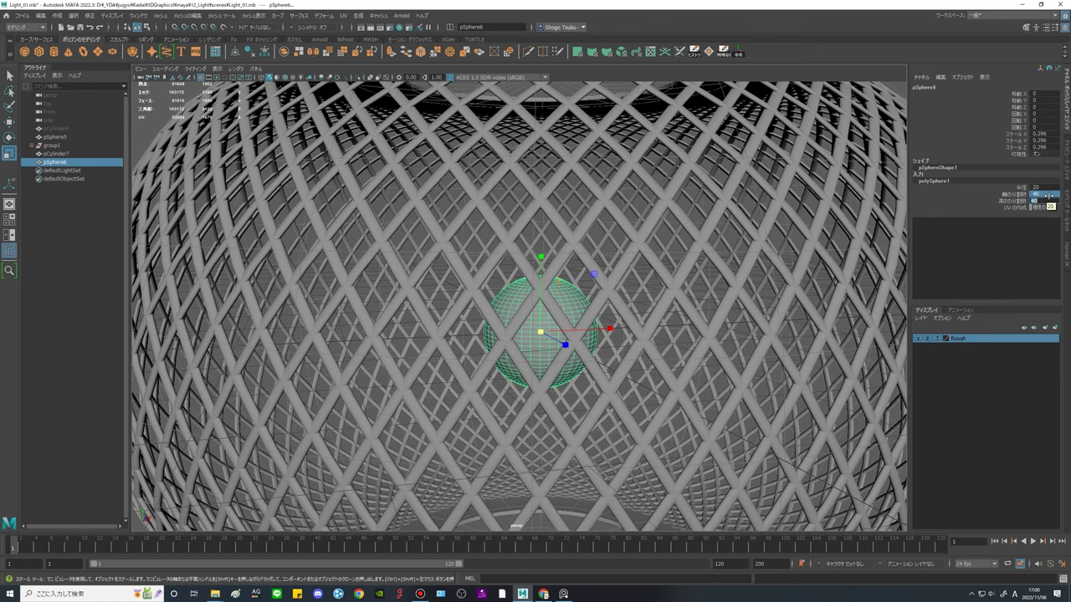
Select the faces around the very top of the new sphere in face mode, working in the front view.
{"action": "scroll", "coordinate": [481, 368], "scroll_direction": "down", "scroll_amount": 3}
{"action": "middle_click_drag", "start_coordinate": [481, 368], "coordinate": [429, 347], "text": "alt"}
{"action": "scroll", "coordinate": [751, 242], "scroll_direction": "up", "scroll_amount": 3}
{"action": "middle_click_drag", "start_coordinate": [827, 176], "coordinate": [733, 239], "text": "alt"}
{"action": "scroll", "coordinate": [754, 227], "scroll_direction": "down", "scroll_amount": 2}
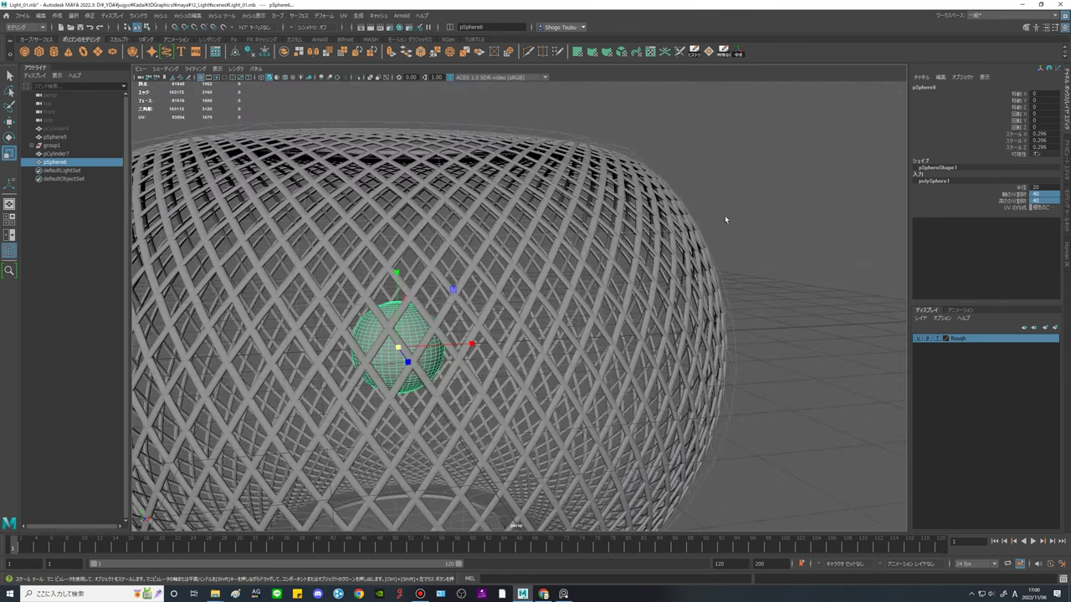
{"action": "left_click_drag", "start_coordinate": [739, 209], "coordinate": [617, 279], "text": "alt"}
{"action": "right_click_drag", "start_coordinate": [819, 197], "coordinate": [818, 221]}
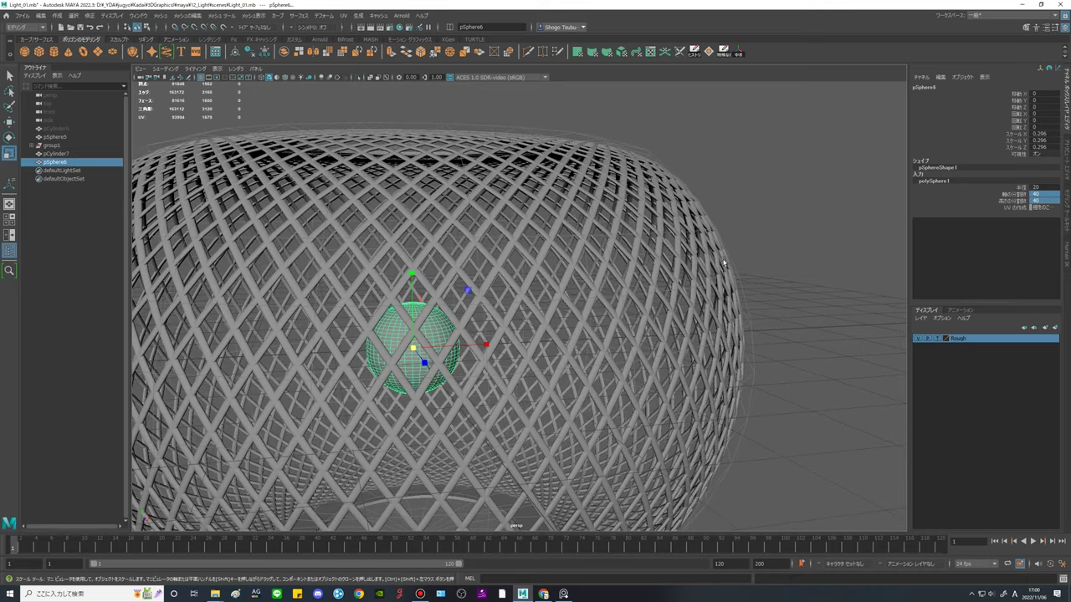
{"action": "scroll", "coordinate": [478, 306], "scroll_direction": "up", "scroll_amount": 5}
{"action": "key", "text": "space"}
{"action": "key", "text": "space"}
{"action": "middle_click_drag", "start_coordinate": [572, 251], "coordinate": [521, 358], "text": "alt"}
{"action": "left_click_drag", "start_coordinate": [347, 197], "coordinate": [452, 242]}
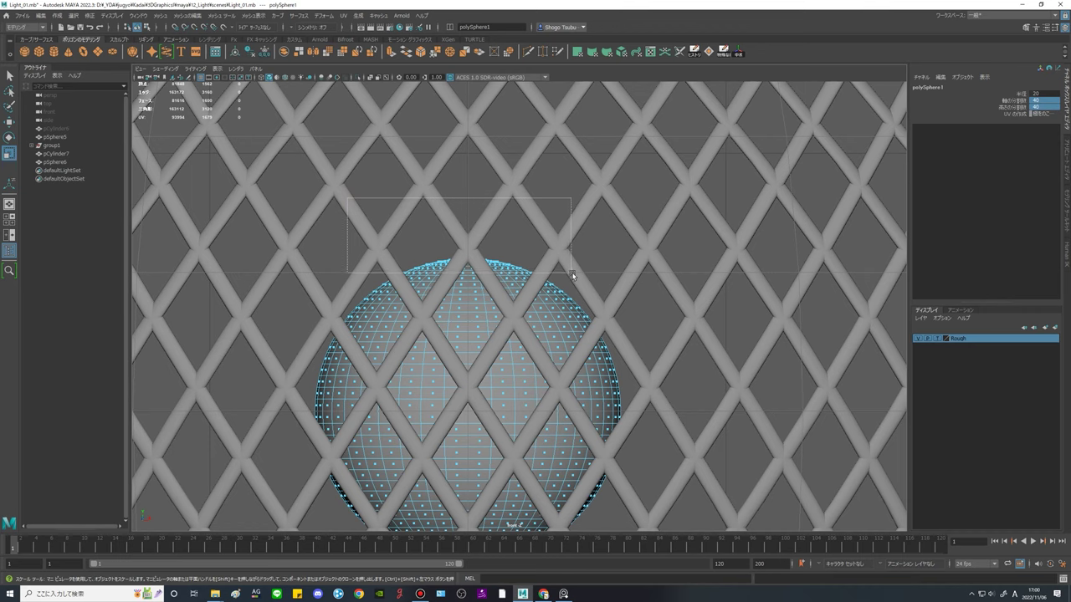
{"action": "left_click_drag", "start_coordinate": [572, 273], "coordinate": [577, 279]}
Try raising the selected top faces without soft selection, and undo that move.
{"action": "scroll", "coordinate": [631, 306], "scroll_direction": "down", "scroll_amount": 3}
{"action": "middle_click_drag", "start_coordinate": [632, 309], "coordinate": [636, 356], "text": "alt"}
{"action": "key", "text": "w"}
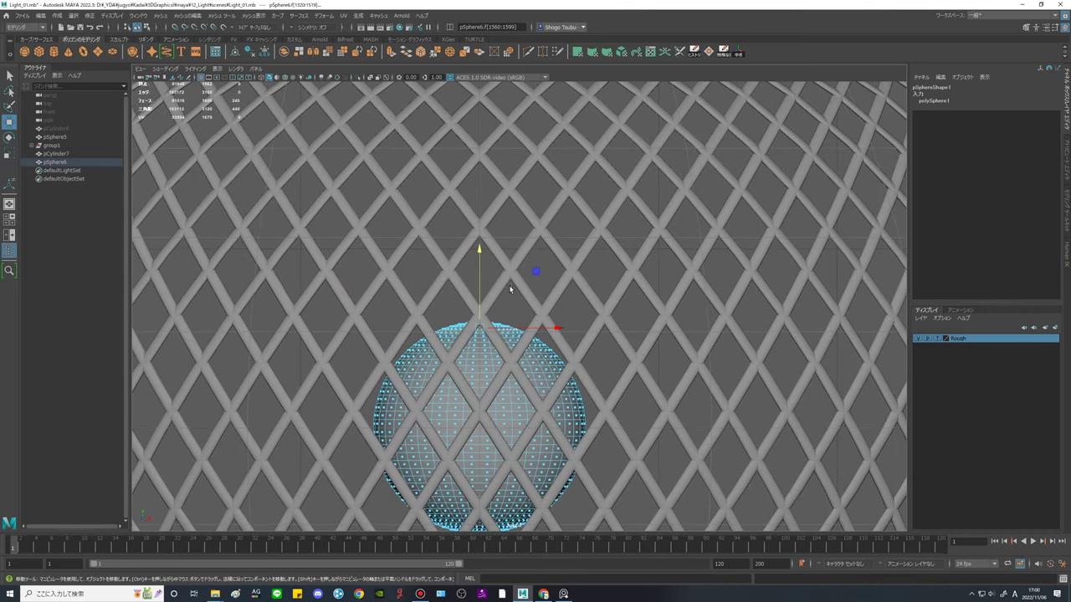
{"action": "left_click_drag", "start_coordinate": [481, 246], "coordinate": [479, 132]}
{"action": "scroll", "coordinate": [616, 329], "scroll_direction": "down", "scroll_amount": 2}
{"action": "key", "text": "ctrl+z"}
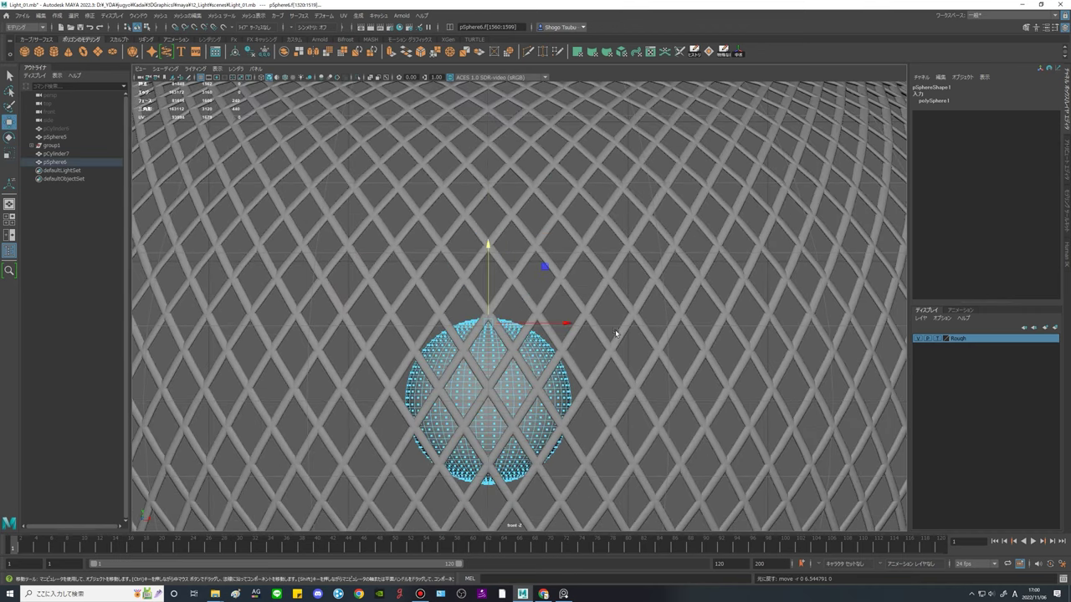
Turn on soft selection with an adjusted falloff, then raise the top faces twice with a shrunken selection to stretch the sphere into a bulb shape.
{"action": "middle_click_drag", "start_coordinate": [610, 340], "coordinate": [630, 323], "text": "alt"}
{"action": "key", "text": "b"}
{"action": "left_click_drag", "start_coordinate": [641, 337], "coordinate": [672, 350]}
{"action": "left_click_drag", "start_coordinate": [508, 231], "coordinate": [509, 160]}
{"action": "key", "text": "shift+comma"}
{"action": "scroll", "coordinate": [598, 239], "scroll_direction": "up", "scroll_amount": 4}
{"action": "middle_click_drag", "start_coordinate": [597, 239], "coordinate": [616, 343], "text": "alt"}
{"action": "key", "text": "shift+comma"}
{"action": "left_click_drag", "start_coordinate": [516, 187], "coordinate": [516, 144]}
{"action": "scroll", "coordinate": [661, 326], "scroll_direction": "down", "scroll_amount": 4}
{"action": "middle_click_drag", "start_coordinate": [668, 341], "coordinate": [670, 294], "text": "alt"}
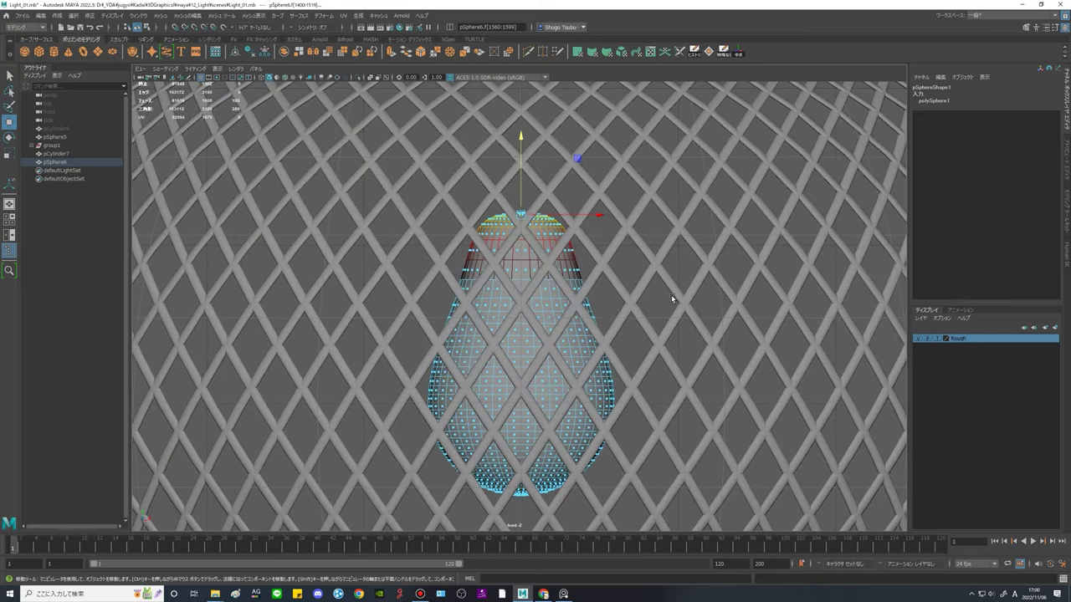
Grow the top face selection by four rings and scale the bulb's neck narrower with soft selection.
{"action": "key", "text": "shift+period"}
{"action": "key", "text": "shift+period"}
{"action": "key", "text": "shift+period"}
{"action": "key", "text": "shift+period"}
{"action": "key", "text": "space"}
{"action": "key", "text": "space"}
{"action": "key", "text": "r"}
{"action": "left_click_drag", "start_coordinate": [602, 251], "coordinate": [660, 344], "text": "alt"}
{"action": "scroll", "coordinate": [660, 344], "scroll_direction": "down", "scroll_amount": 4}
{"action": "left_click_drag", "start_coordinate": [583, 229], "coordinate": [580, 258]}
Shrink the selection by four rings in the front view, and raise the bulb's top further with a readjusted soft-selection falloff.
{"action": "key", "text": "space"}
{"action": "key", "text": "space"}
{"action": "key", "text": "shift+comma"}
{"action": "key", "text": "shift+comma"}
{"action": "key", "text": "shift+comma"}
{"action": "key", "text": "shift+comma"}
{"action": "key", "text": "w"}
{"action": "left_click_drag", "start_coordinate": [521, 140], "coordinate": [522, 127]}
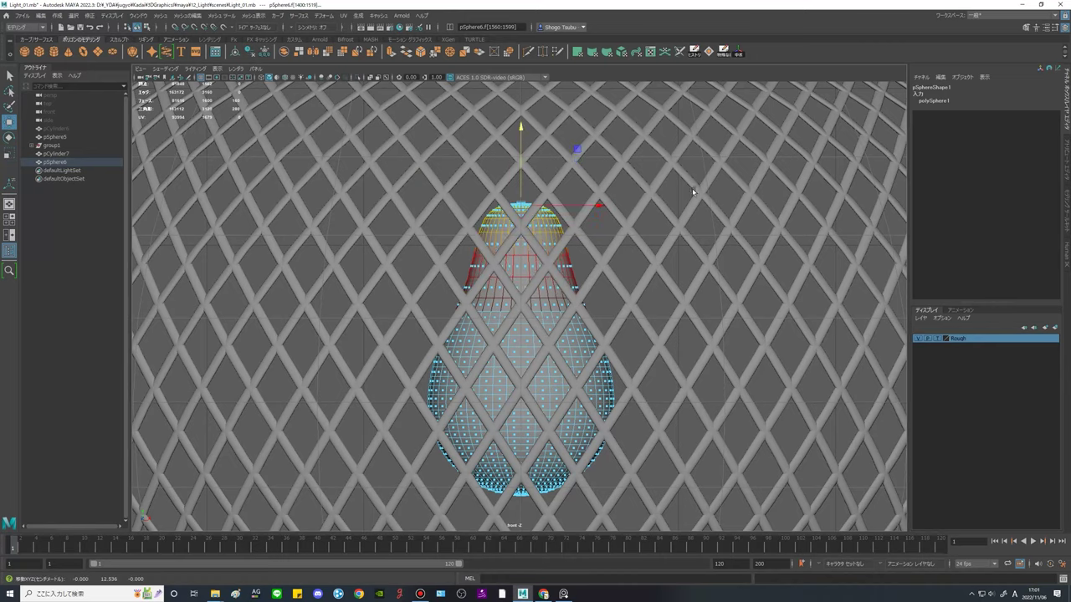
{"action": "left_click_drag", "start_coordinate": [693, 193], "coordinate": [644, 193]}
{"action": "left_click_drag", "start_coordinate": [521, 128], "coordinate": [521, 118]}
Return to object mode and scale the whole bulb uniformly to about 0.227.
{"action": "scroll", "coordinate": [593, 327], "scroll_direction": "down", "scroll_amount": 6}
{"action": "middle_click_drag", "start_coordinate": [592, 327], "coordinate": [598, 366], "text": "alt"}
{"action": "key", "text": "space"}
{"action": "key", "text": "space"}
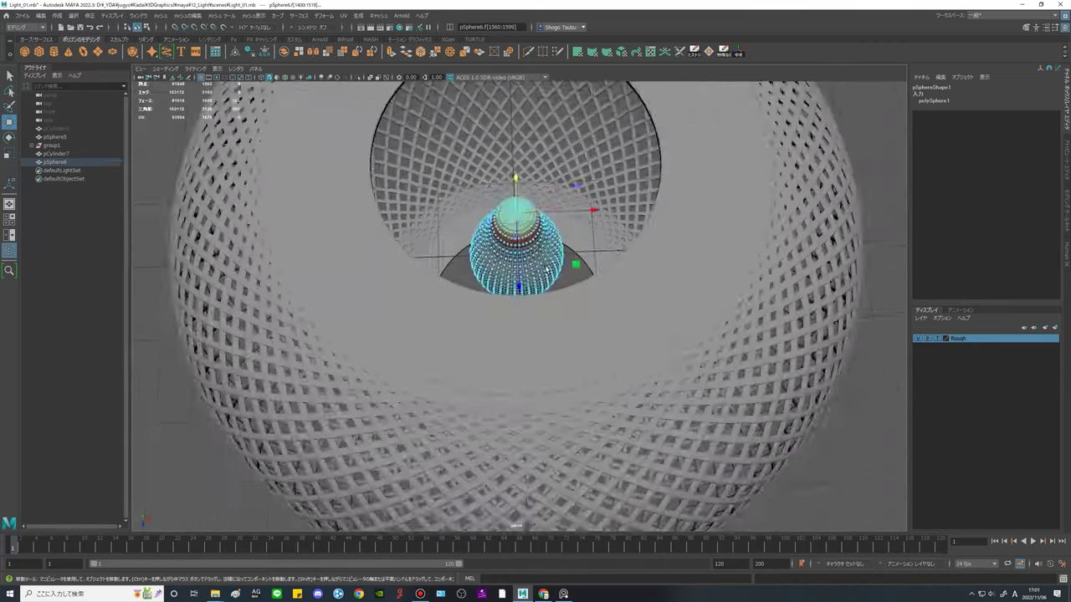
{"action": "scroll", "coordinate": [598, 335], "scroll_direction": "down", "scroll_amount": 1}
{"action": "key", "text": "F8"}
{"action": "key", "text": "r"}
{"action": "left_click_drag", "start_coordinate": [517, 259], "coordinate": [502, 259]}
{"action": "scroll", "coordinate": [649, 391], "scroll_direction": "down", "scroll_amount": 5}
{"action": "left_click_drag", "start_coordinate": [649, 390], "coordinate": [688, 352], "text": "alt"}
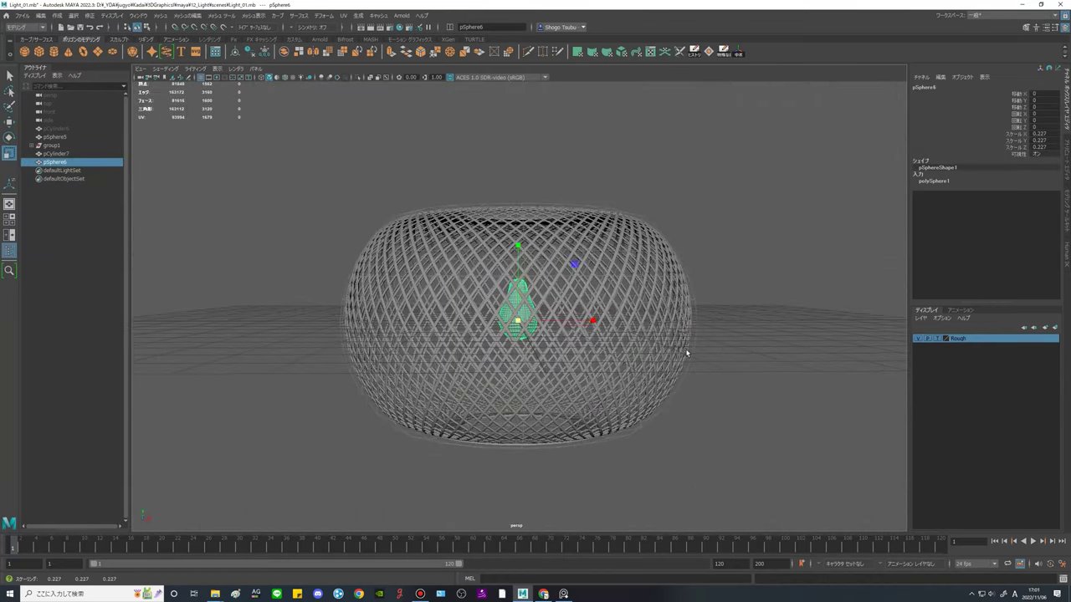
Lower the bulb inside the shade to a Y position of about -5.932, and clear the selection.
{"action": "key", "text": "w"}
{"action": "left_click_drag", "start_coordinate": [517, 246], "coordinate": [518, 261]}
{"action": "left_click_drag", "start_coordinate": [660, 335], "coordinate": [689, 335], "text": "alt"}
{"action": "left_click_drag", "start_coordinate": [518, 258], "coordinate": [518, 267]}
{"action": "left_click", "coordinate": [766, 324]}
Examine the bulb through the weave up close and from farther away, both selected and deselected.
{"action": "scroll", "coordinate": [535, 276], "scroll_direction": "up", "scroll_amount": 6}
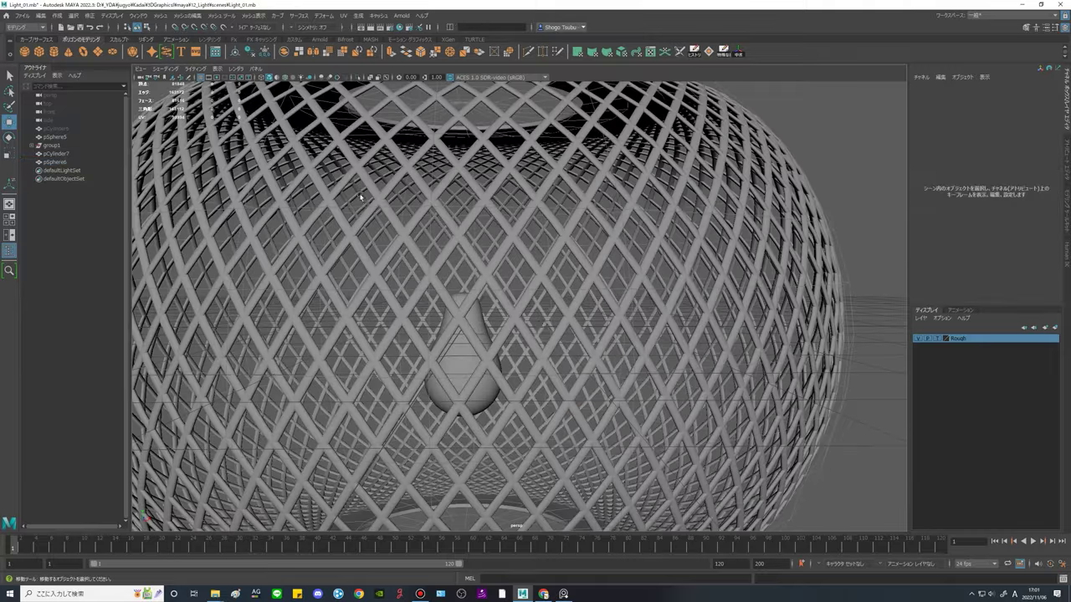
{"action": "left_click_drag", "start_coordinate": [463, 326], "coordinate": [461, 358], "text": "alt"}
{"action": "left_click", "coordinate": [449, 238]}
{"action": "left_click_drag", "start_coordinate": [674, 259], "coordinate": [621, 344], "text": "alt"}
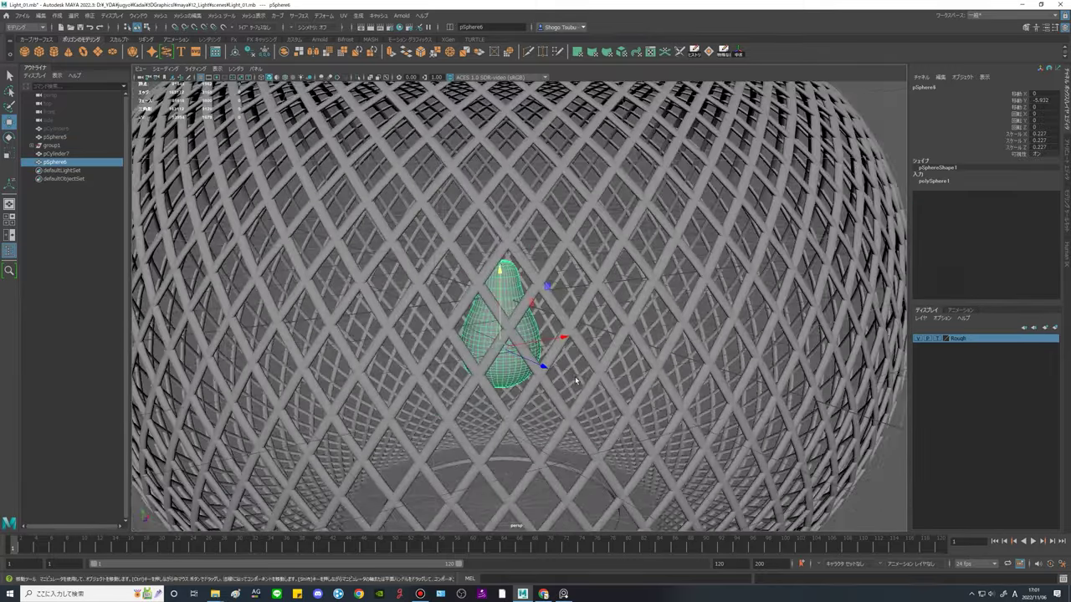
{"action": "scroll", "coordinate": [468, 355], "scroll_direction": "up", "scroll_amount": 3}
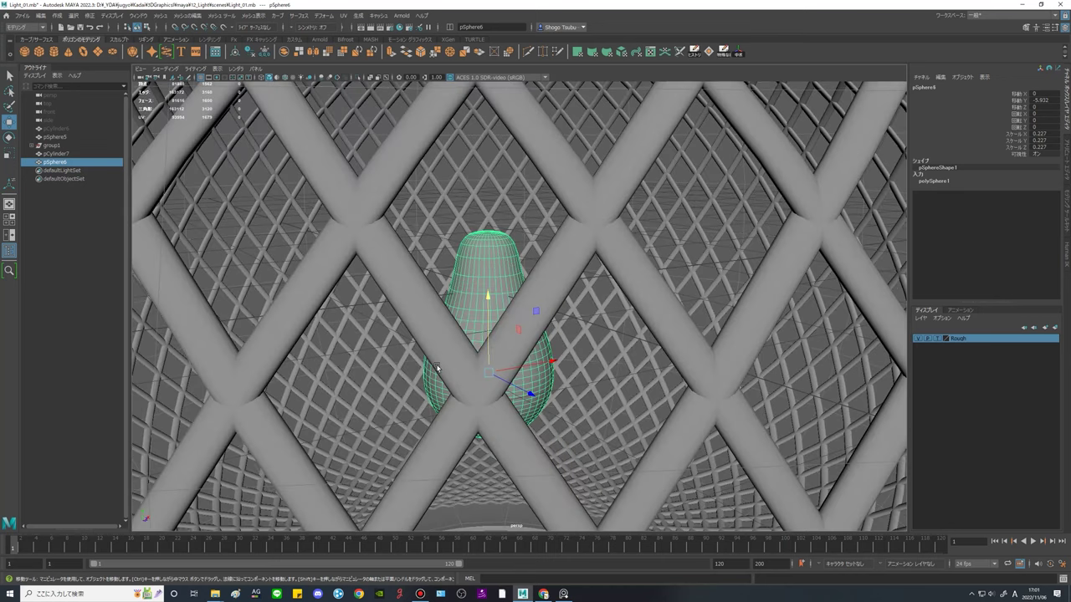
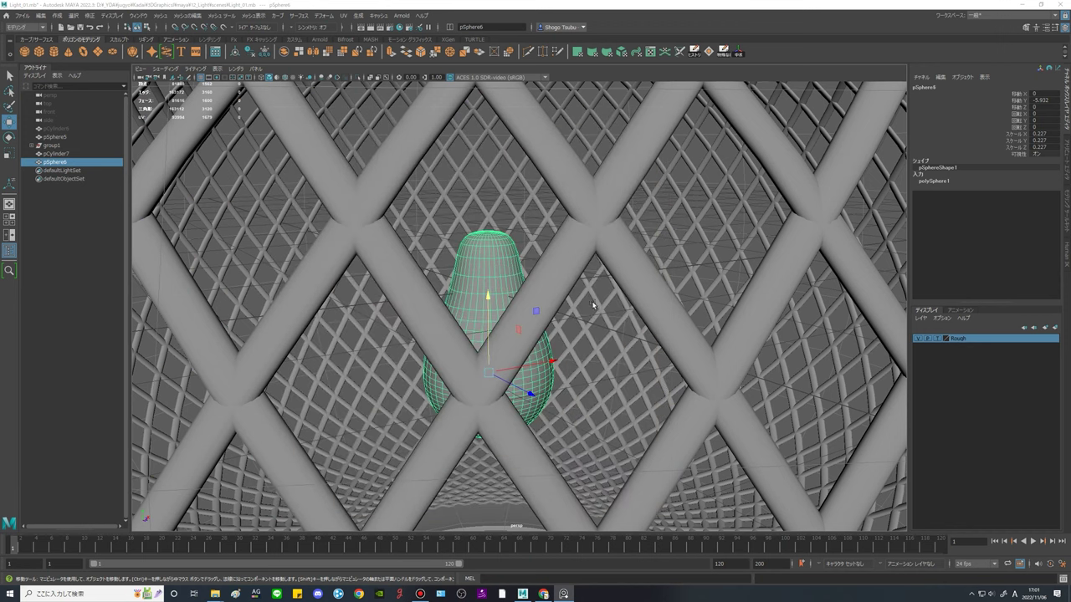
{"action": "scroll", "coordinate": [532, 333], "scroll_direction": "down", "scroll_amount": 4}
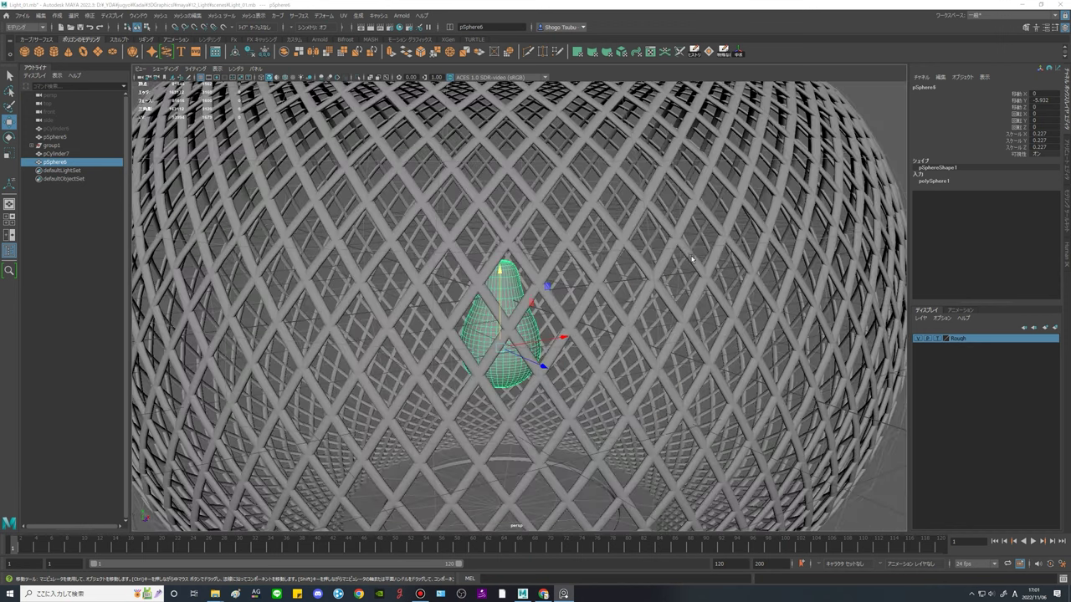
{"action": "left_click_drag", "start_coordinate": [650, 282], "coordinate": [611, 291], "text": "alt"}
{"action": "scroll", "coordinate": [619, 290], "scroll_direction": "down", "scroll_amount": 4}
{"action": "left_click", "coordinate": [762, 263]}
{"action": "left_click_drag", "start_coordinate": [691, 283], "coordinate": [682, 312], "text": "alt"}
Create another polygon sphere at the origin and scale it uniformly to about 0.103.
{"action": "left_click", "coordinate": [24, 51]}
{"action": "scroll", "coordinate": [508, 358], "scroll_direction": "up", "scroll_amount": 5}
{"action": "key", "text": "r"}
{"action": "left_click_drag", "start_coordinate": [452, 287], "coordinate": [57, 297]}
{"action": "scroll", "coordinate": [514, 337], "scroll_direction": "up", "scroll_amount": 3}
{"action": "middle_click_drag", "start_coordinate": [514, 337], "coordinate": [548, 340], "text": "alt"}
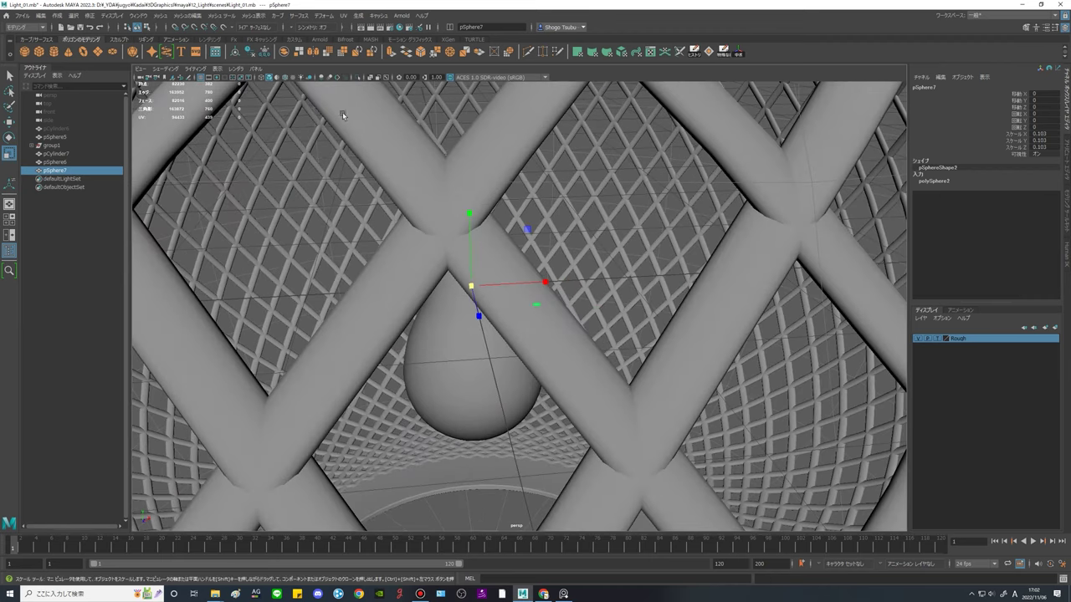
Put the bulb mesh in a new display layer and set that layer to template display.
{"action": "left_click_drag", "start_coordinate": [625, 307], "coordinate": [420, 325], "text": "alt"}
{"action": "left_click", "coordinate": [426, 273]}
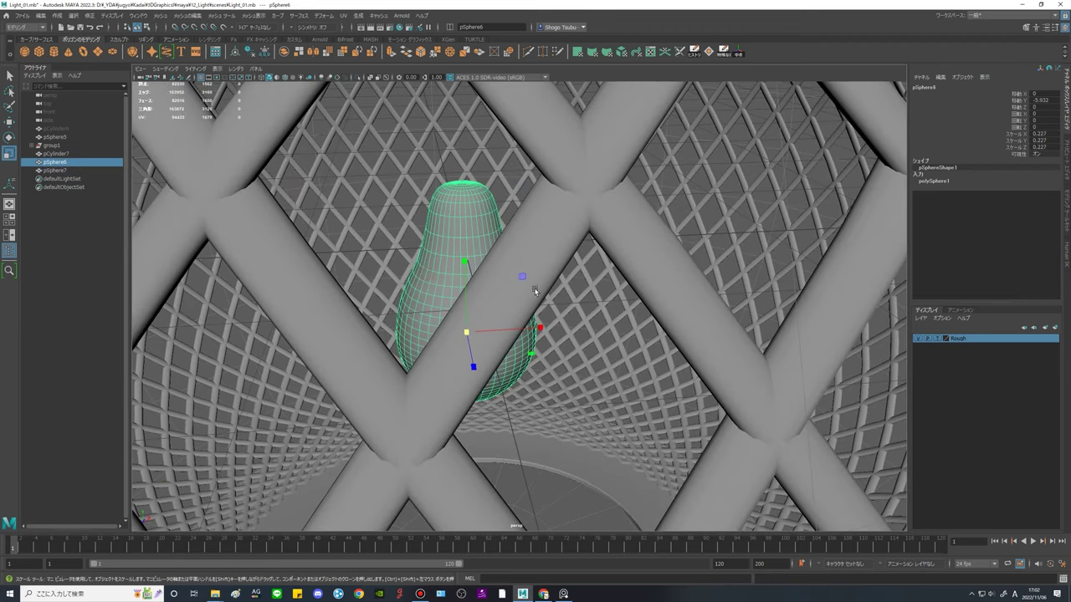
{"action": "left_click", "coordinate": [1054, 328]}
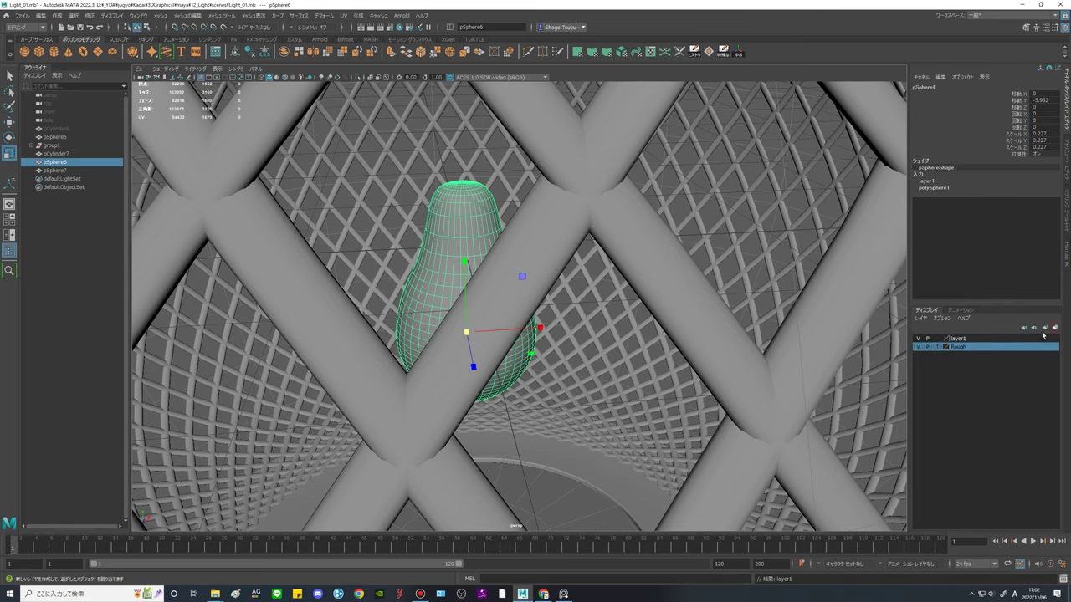
{"action": "left_click", "coordinate": [937, 346]}
Add the woven strip group, group1, to the template layer layer1.
{"action": "left_click", "coordinate": [753, 197]}
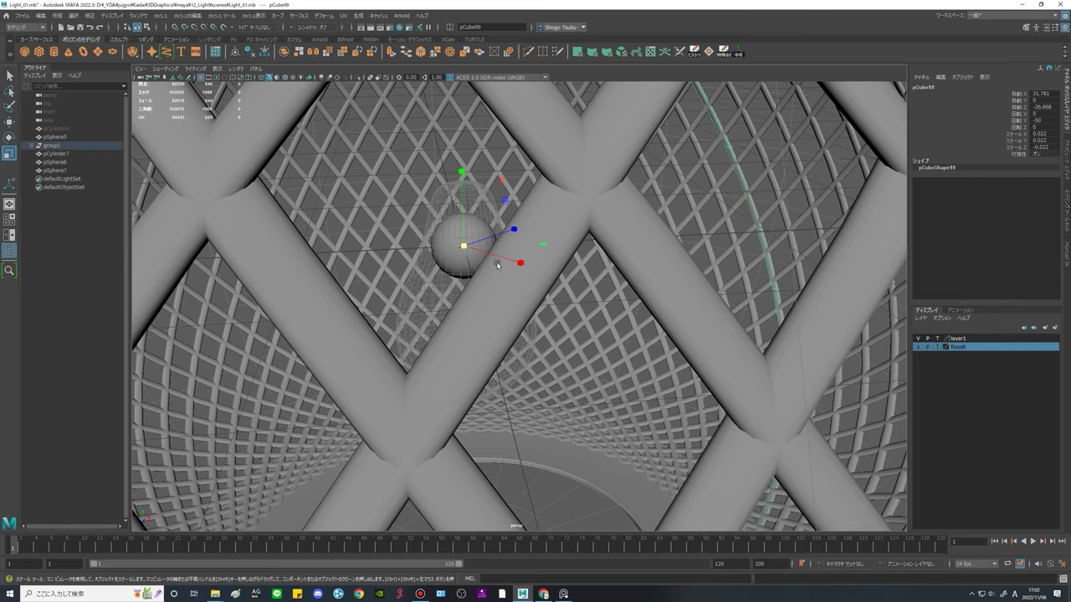
{"action": "left_click", "coordinate": [438, 240]}
{"action": "left_click_drag", "start_coordinate": [468, 276], "coordinate": [588, 355], "text": "alt"}
{"action": "scroll", "coordinate": [586, 352], "scroll_direction": "up", "scroll_amount": 4}
{"action": "scroll", "coordinate": [586, 353], "scroll_direction": "down", "scroll_amount": 8}
{"action": "scroll", "coordinate": [589, 353], "scroll_direction": "up", "scroll_amount": 7}
{"action": "left_click", "coordinate": [604, 240]}
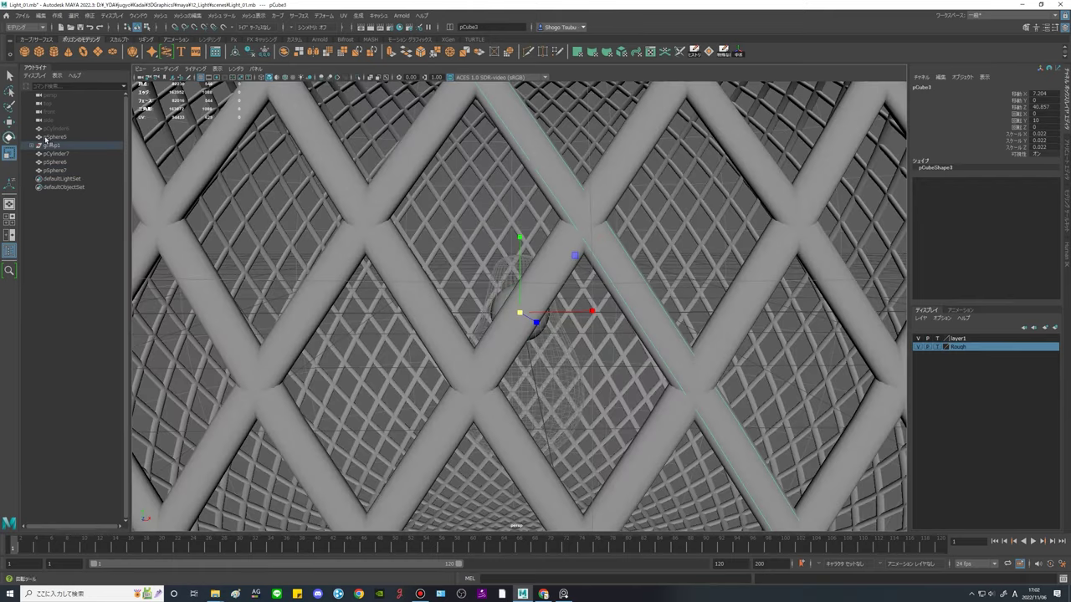
{"action": "left_click", "coordinate": [56, 148]}
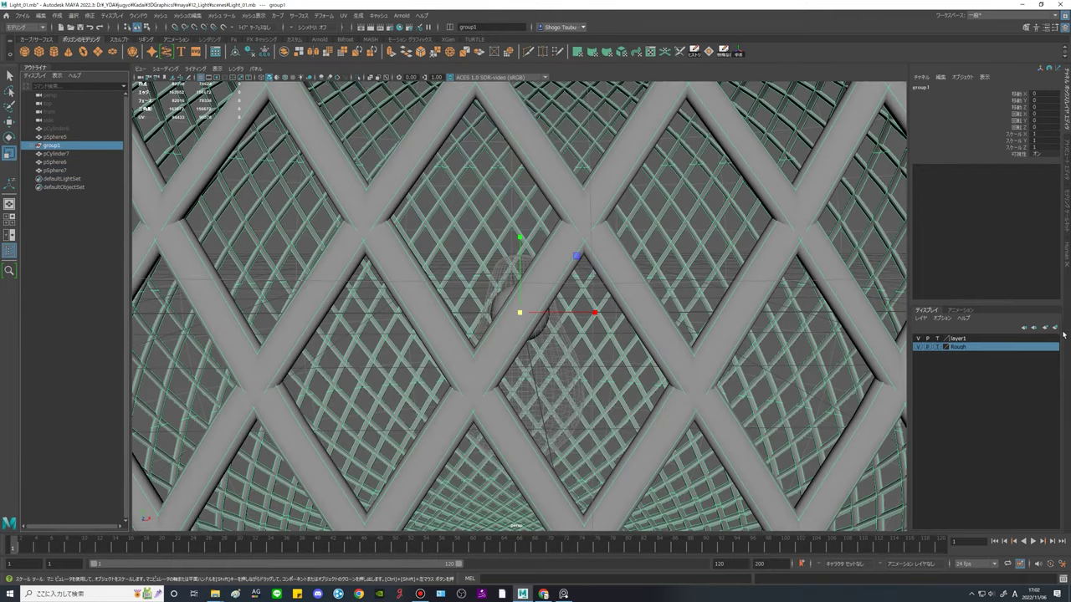
{"action": "right_click", "coordinate": [973, 344]}
{"action": "left_click", "coordinate": [1011, 360]}
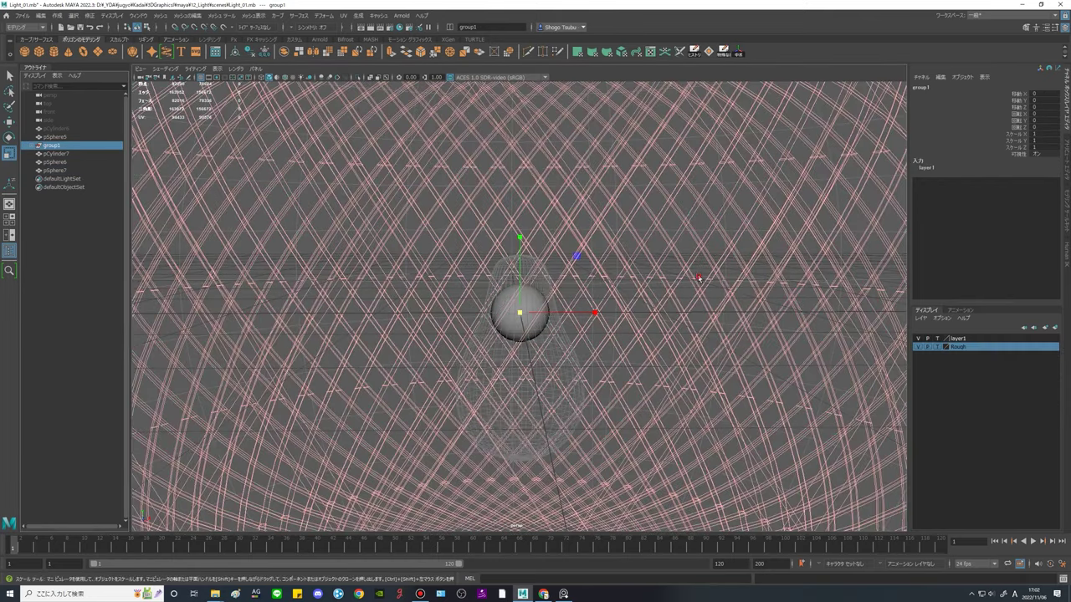
Select the small sphere and lower it inside the bulb to a Y position of about -3.948.
{"action": "left_click", "coordinate": [594, 329]}
{"action": "scroll", "coordinate": [595, 330], "scroll_direction": "up", "scroll_amount": 5}
{"action": "left_click_drag", "start_coordinate": [595, 329], "coordinate": [466, 271], "text": "alt"}
{"action": "left_click", "coordinate": [466, 270]}
{"action": "scroll", "coordinate": [665, 360], "scroll_direction": "down", "scroll_amount": 3}
{"action": "left_click_drag", "start_coordinate": [664, 358], "coordinate": [609, 272], "text": "alt"}
{"action": "key", "text": "w"}
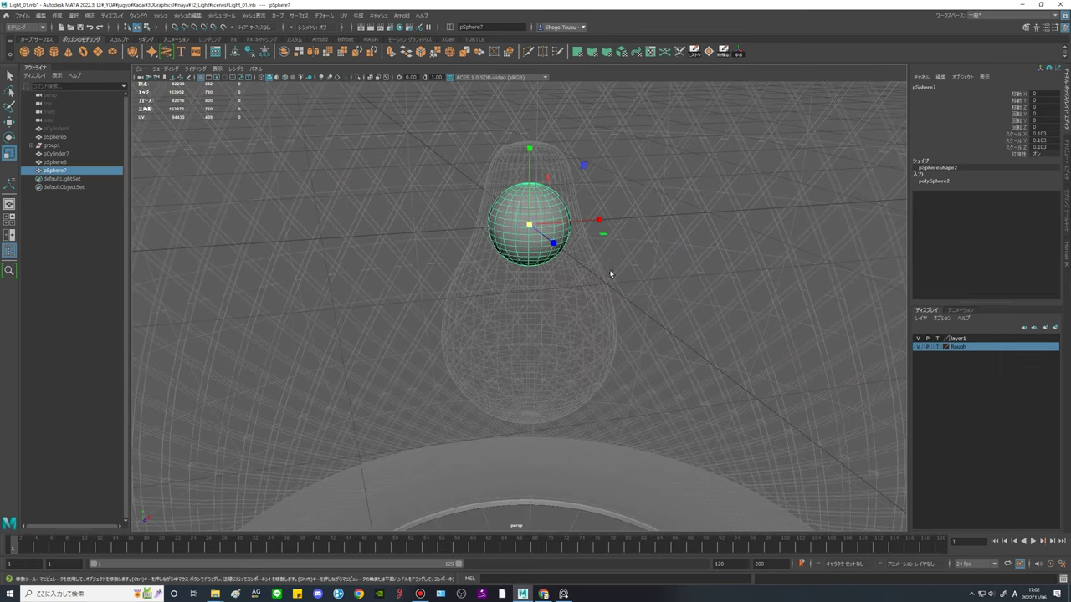
{"action": "left_click_drag", "start_coordinate": [530, 152], "coordinate": [531, 228]}
Try scaling the small sphere narrower in X and Z, and undo the scaling.
{"action": "left_click_drag", "start_coordinate": [633, 346], "coordinate": [577, 186], "text": "alt"}
{"action": "scroll", "coordinate": [594, 296], "scroll_direction": "up", "scroll_amount": 3}
{"action": "key", "text": "r"}
{"action": "left_click_drag", "start_coordinate": [574, 341], "coordinate": [609, 287], "text": "alt"}
{"action": "key", "text": "ctrl+z"}
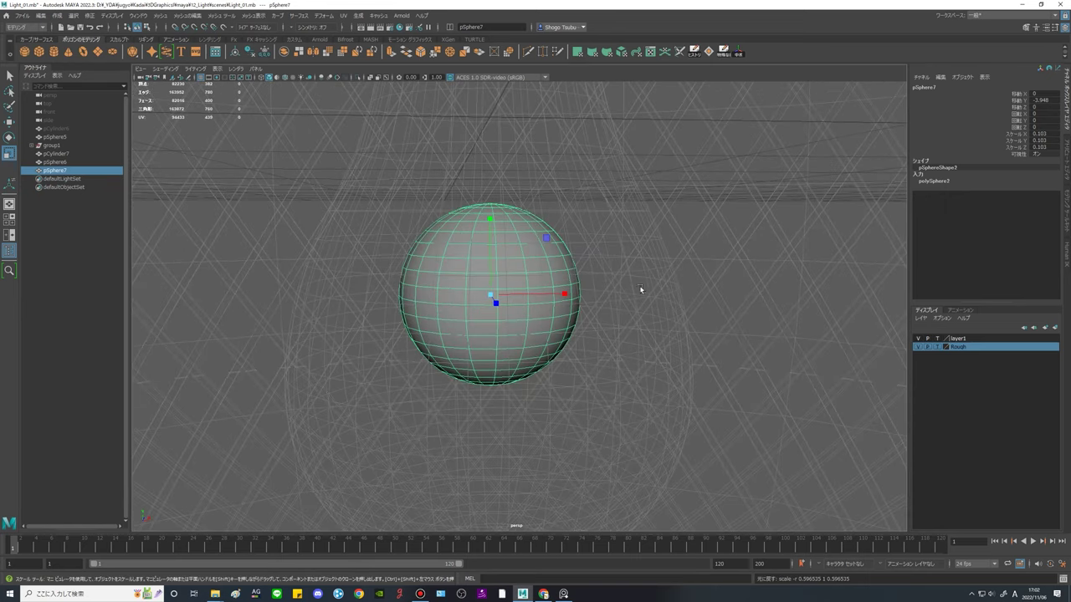
Set the small sphere's axis and height subdivisions to 32.
{"action": "scroll", "coordinate": [657, 301], "scroll_direction": "down", "scroll_amount": 3}
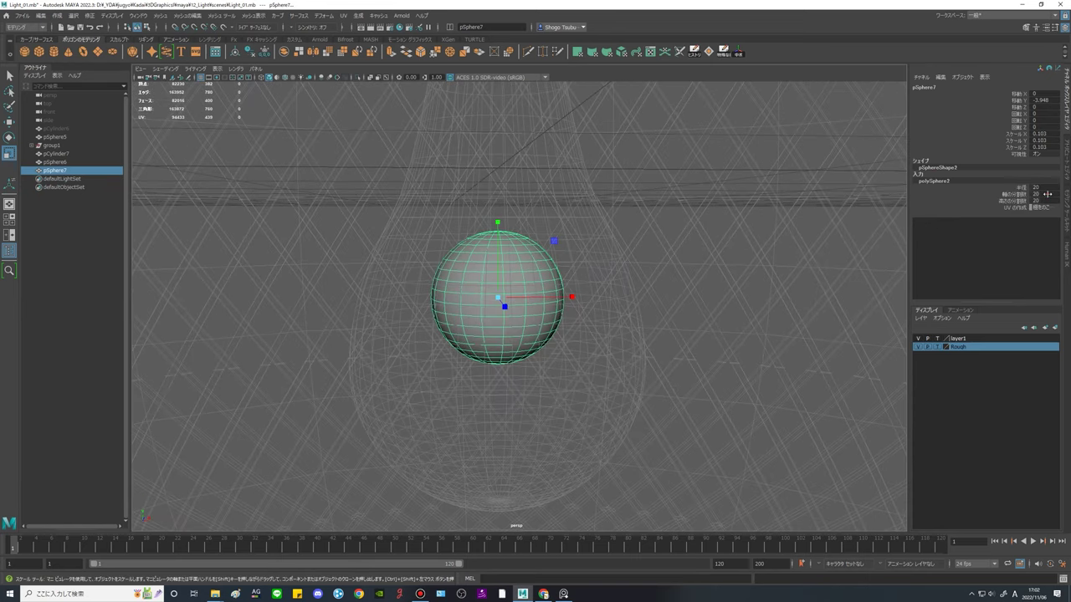
{"action": "type", "text": "32"}
{"action": "key", "text": "Return"}
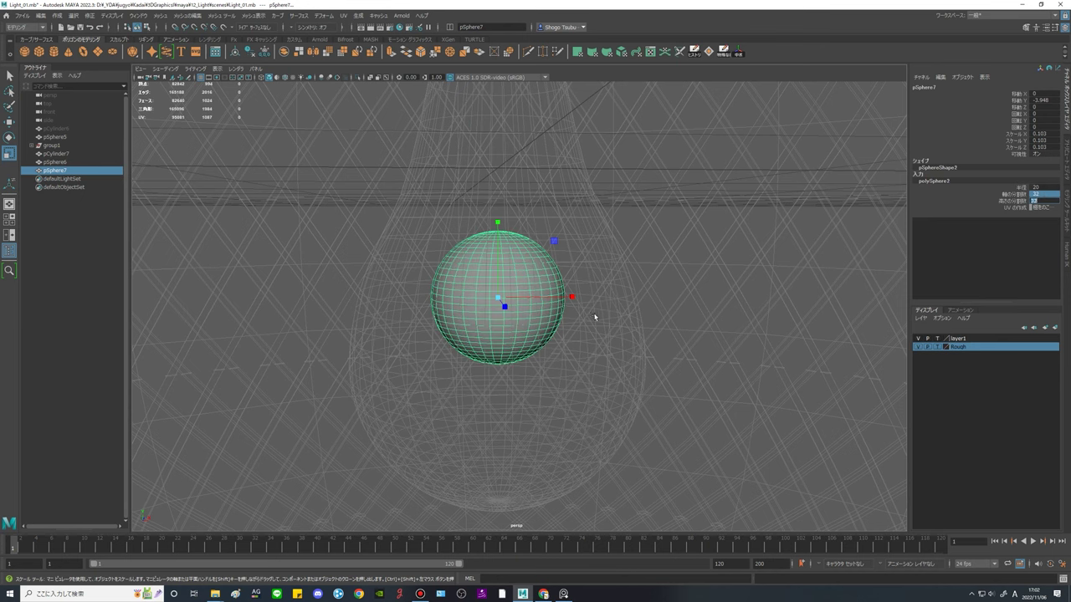
Scale the small sphere to about 0.058 in X and Z to make it an upright ellipsoid.
{"action": "middle_click_drag", "start_coordinate": [528, 309], "coordinate": [511, 339], "text": "alt"}
{"action": "scroll", "coordinate": [480, 356], "scroll_direction": "down", "scroll_amount": 6}
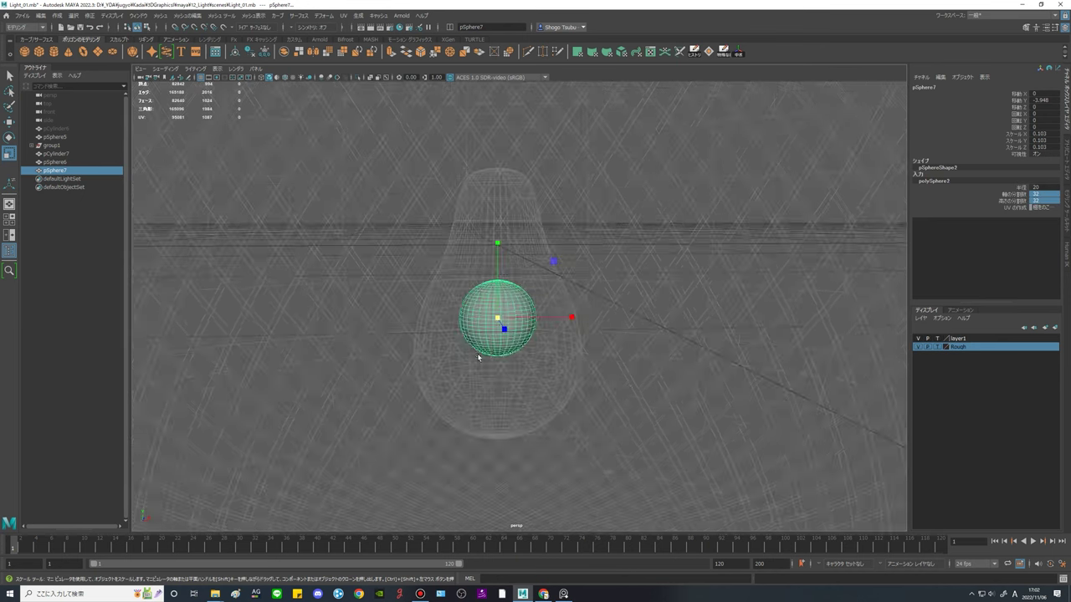
{"action": "scroll", "coordinate": [536, 352], "scroll_direction": "up", "scroll_amount": 7}
{"action": "mouse_move", "coordinate": [556, 366]}
{"action": "left_mouse_down", "text": "alt"}
{"action": "mouse_move", "coordinate": [555, 388]}
{"action": "mouse_move", "coordinate": [550, 359]}
{"action": "left_mouse_up", "text": "alt"}
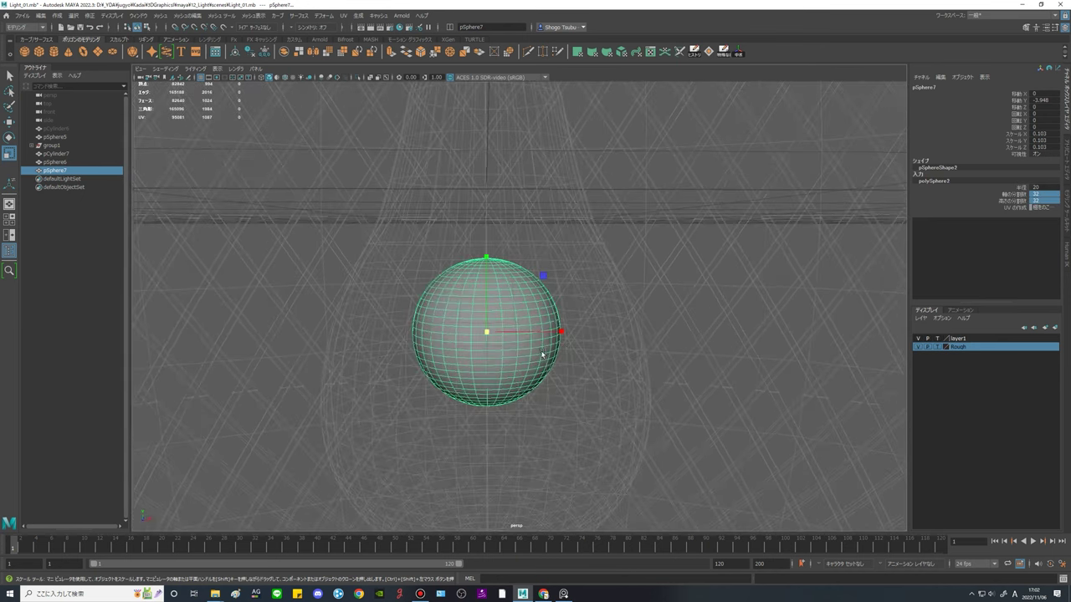
{"action": "middle_click_drag", "start_coordinate": [543, 373], "coordinate": [584, 356], "text": "alt"}
{"action": "scroll", "coordinate": [579, 390], "scroll_direction": "down", "scroll_amount": 1}
{"action": "scroll", "coordinate": [569, 395], "scroll_direction": "down", "scroll_amount": 10}
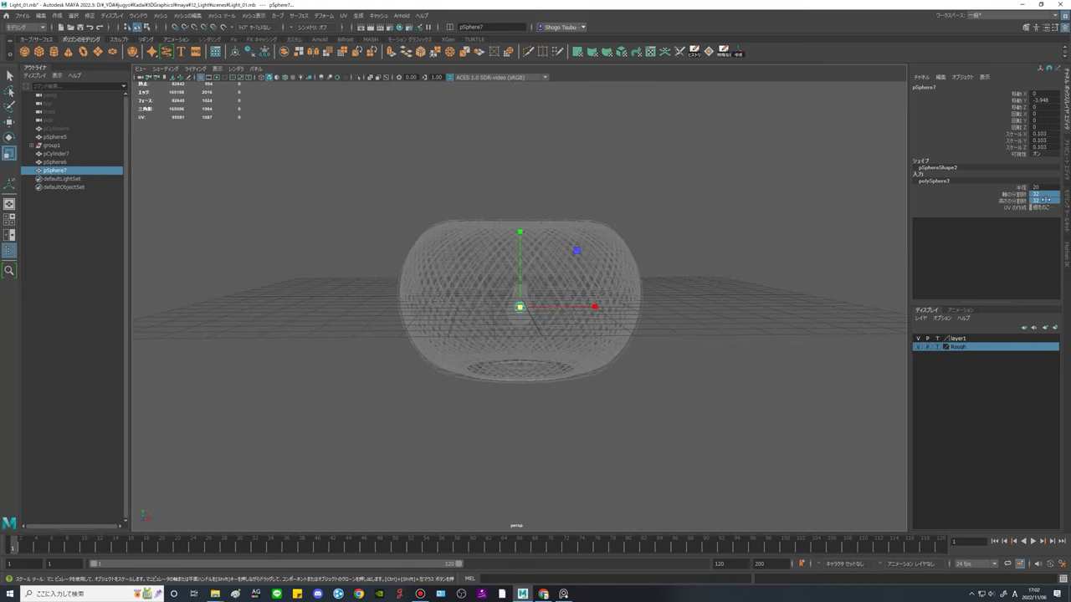
{"action": "scroll", "coordinate": [540, 383], "scroll_direction": "up", "scroll_amount": 15}
{"action": "middle_click_drag", "start_coordinate": [629, 360], "coordinate": [618, 295], "text": "alt"}
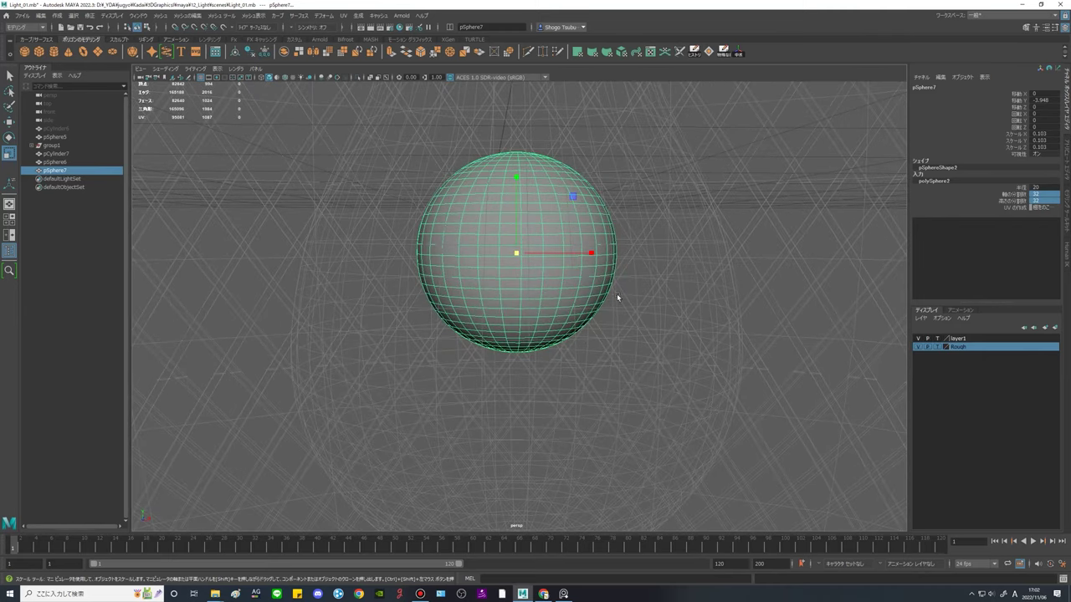
{"action": "left_click_drag", "start_coordinate": [650, 301], "coordinate": [642, 333], "text": "alt"}
{"action": "middle_click_drag", "start_coordinate": [615, 285], "coordinate": [592, 342], "text": "alt"}
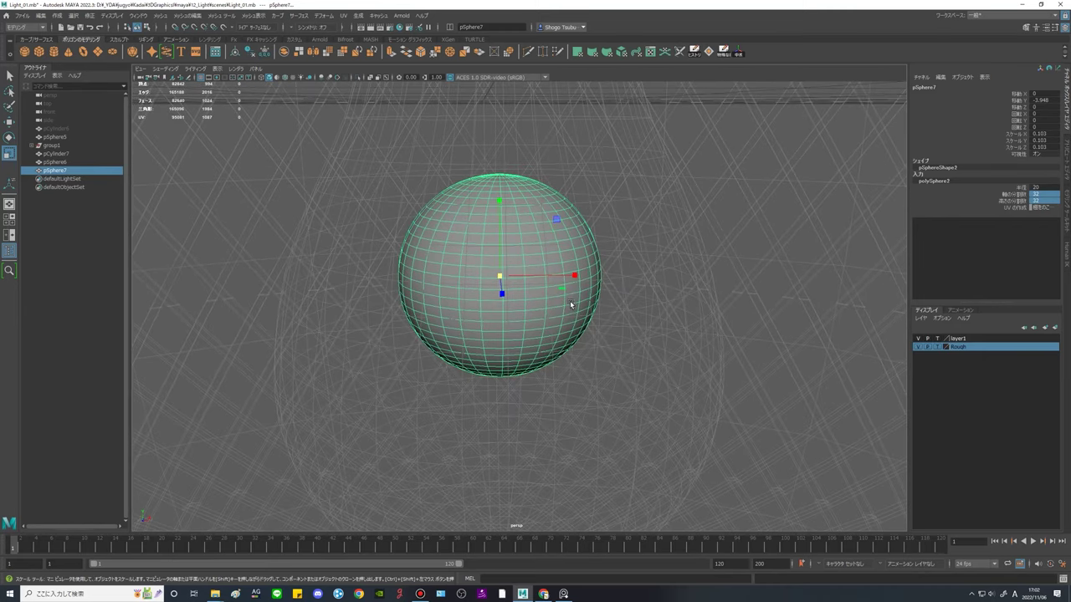
{"action": "left_click_drag", "start_coordinate": [564, 291], "coordinate": [551, 289]}
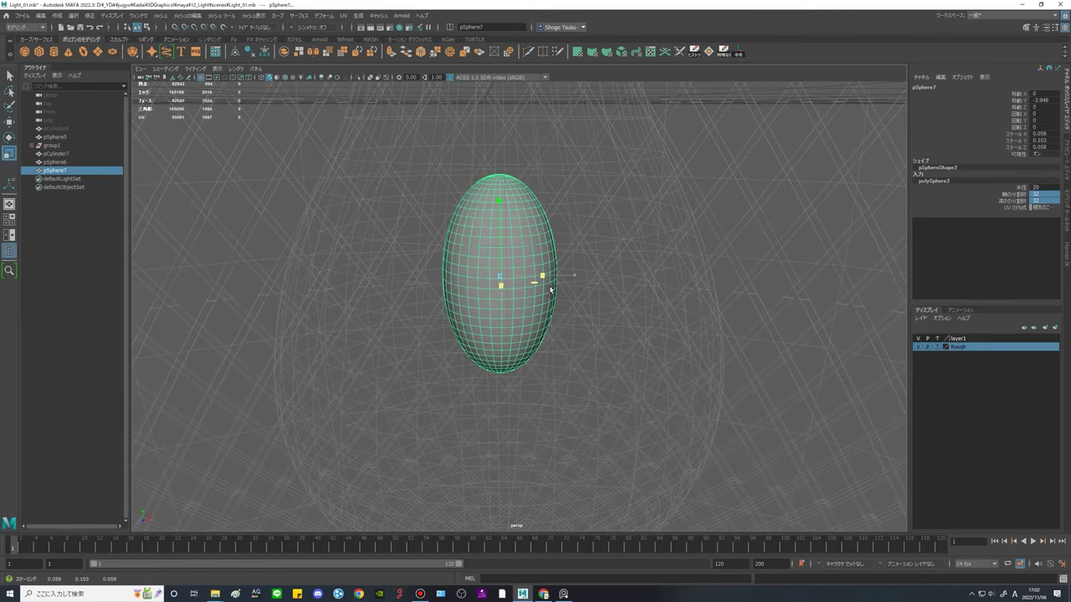
Lower the ellipsoid slightly within the wide part of the bulb, and clear the selection.
{"action": "key", "text": "w"}
{"action": "scroll", "coordinate": [588, 327], "scroll_direction": "down", "scroll_amount": 4}
{"action": "mouse_move", "coordinate": [588, 327]}
{"action": "left_mouse_down", "text": "alt"}
{"action": "mouse_move", "coordinate": [598, 310]}
{"action": "mouse_move", "coordinate": [575, 315]}
{"action": "left_mouse_up", "text": "alt"}
{"action": "middle_click_drag", "start_coordinate": [678, 296], "coordinate": [722, 267]}
{"action": "scroll", "coordinate": [680, 321], "scroll_direction": "up", "scroll_amount": 1}
{"action": "scroll", "coordinate": [703, 324], "scroll_direction": "down", "scroll_amount": 4}
{"action": "left_click", "coordinate": [717, 273]}
{"action": "left_click_drag", "start_coordinate": [717, 272], "coordinate": [556, 365], "text": "alt"}
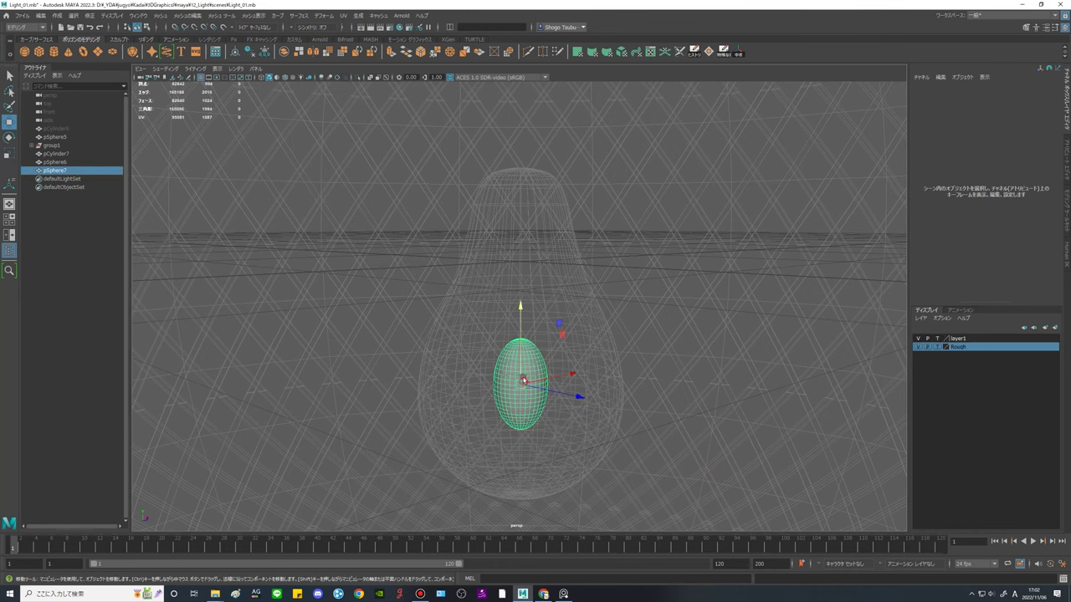
Examine the ellipsoid's placement inside the bulb and shade from several angles with nothing selected.
{"action": "left_click_drag", "start_coordinate": [662, 364], "coordinate": [653, 363], "text": "alt"}
{"action": "left_click", "coordinate": [654, 363]}
{"action": "right_click_drag", "start_coordinate": [656, 362], "coordinate": [604, 353], "text": "alt"}
{"action": "left_click_drag", "start_coordinate": [604, 353], "coordinate": [528, 283], "text": "alt"}
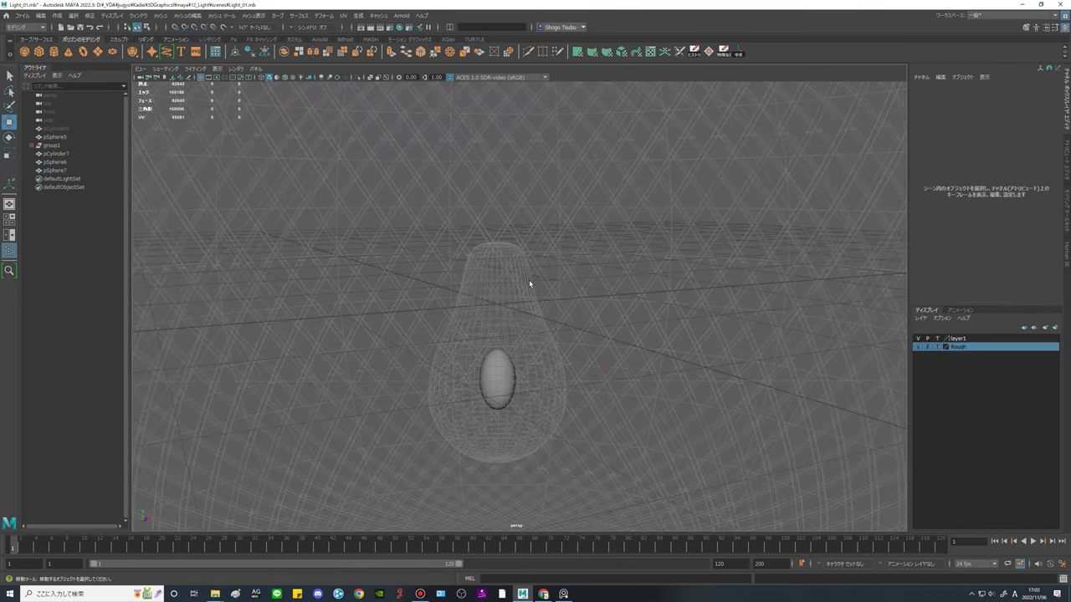
{"action": "middle_click_drag", "start_coordinate": [523, 261], "coordinate": [525, 296], "text": "alt"}
{"action": "mouse_move", "coordinate": [558, 314]}
{"action": "right_mouse_down", "text": "alt"}
{"action": "mouse_move", "coordinate": [569, 315]}
{"action": "mouse_move", "coordinate": [546, 306]}
{"action": "right_mouse_up", "text": "alt"}
{"action": "middle_click_drag", "start_coordinate": [481, 297], "coordinate": [452, 335], "text": "alt"}
{"action": "right_click_drag", "start_coordinate": [561, 340], "coordinate": [529, 343], "text": "alt"}
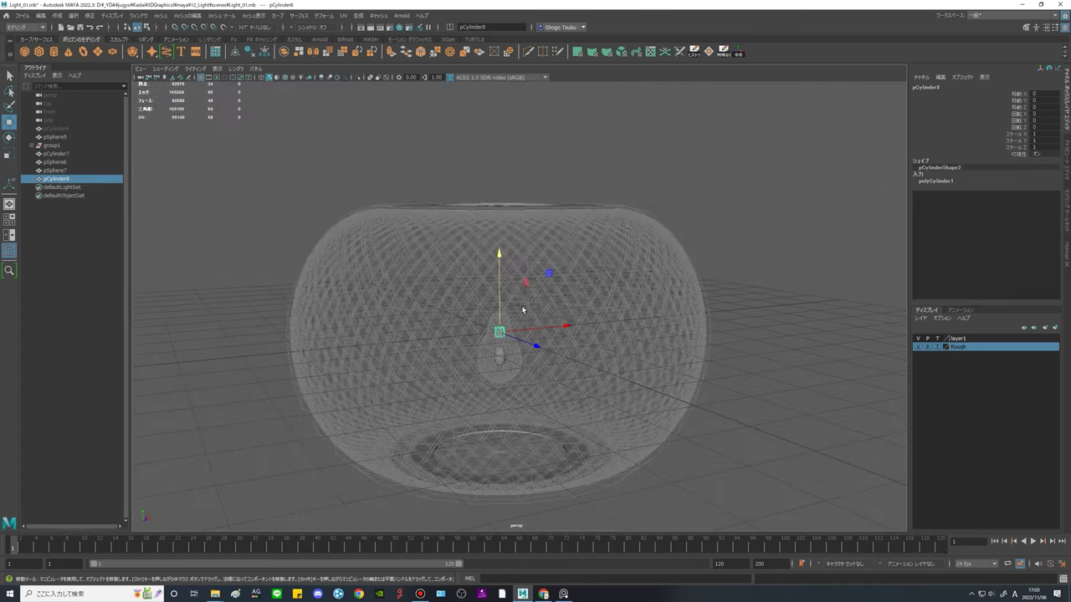
Raise the small cylinder above the bulb to a Y position of about 6.34, and set its axis subdivisions to 32.
{"action": "left_click_drag", "start_coordinate": [501, 257], "coordinate": [501, 216]}
{"action": "right_click_drag", "start_coordinate": [535, 243], "coordinate": [573, 248], "text": "alt"}
{"action": "left_click", "coordinate": [937, 182]}
{"action": "left_click", "coordinate": [1050, 201]}
{"action": "type", "text": "32"}
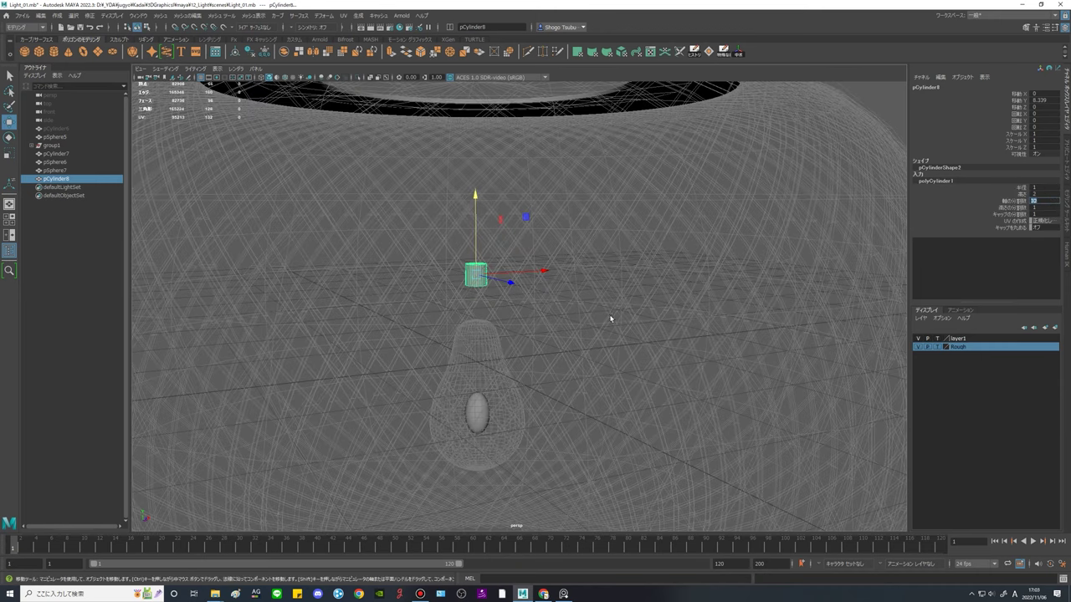
Scale the cylinder uniformly to about 2.1 and lower it onto the bulb's neck at a Y position of about 4.58.
{"action": "left_click_drag", "start_coordinate": [611, 319], "coordinate": [562, 321], "text": "alt"}
{"action": "key", "text": "r"}
{"action": "left_click_drag", "start_coordinate": [484, 272], "coordinate": [507, 276]}
{"action": "key", "text": "w"}
{"action": "left_click_drag", "start_coordinate": [497, 199], "coordinate": [497, 240]}
{"action": "right_click_drag", "start_coordinate": [503, 393], "coordinate": [540, 401], "text": "alt"}
{"action": "left_click_drag", "start_coordinate": [540, 402], "coordinate": [535, 365], "text": "alt"}
{"action": "key", "text": "r"}
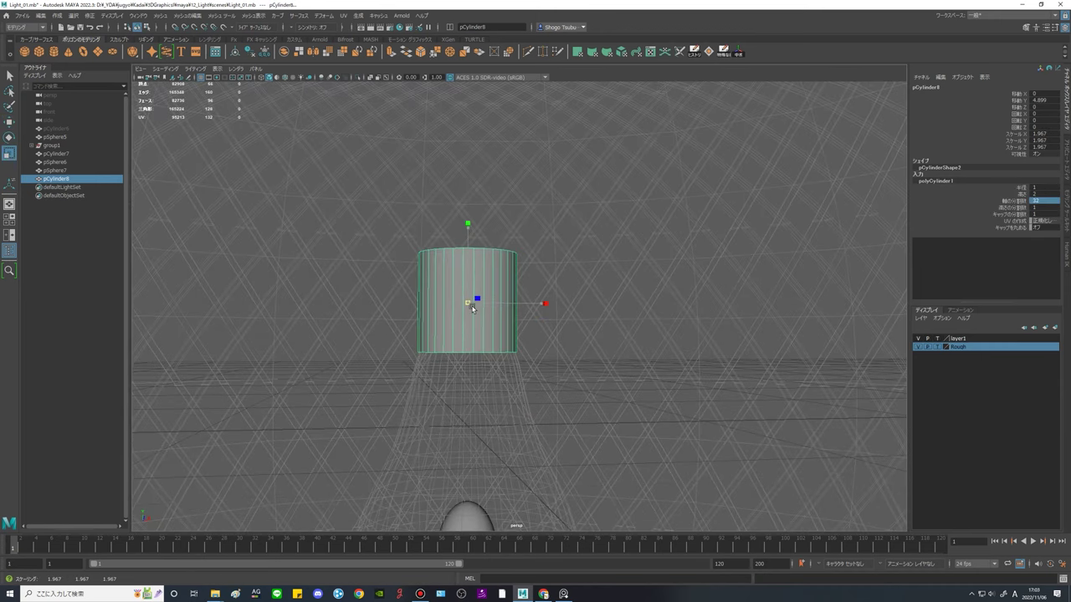
{"action": "key", "text": "r"}
{"action": "left_click_drag", "start_coordinate": [467, 303], "coordinate": [473, 302]}
{"action": "key", "text": "w"}
Raise the cylinder's upper ring of vertices to make the lamp socket taller.
{"action": "left_click_drag", "start_coordinate": [540, 276], "coordinate": [493, 293], "text": "alt"}
{"action": "key", "text": "F9"}
{"action": "middle_click_drag", "start_coordinate": [595, 298], "coordinate": [607, 368], "text": "alt"}
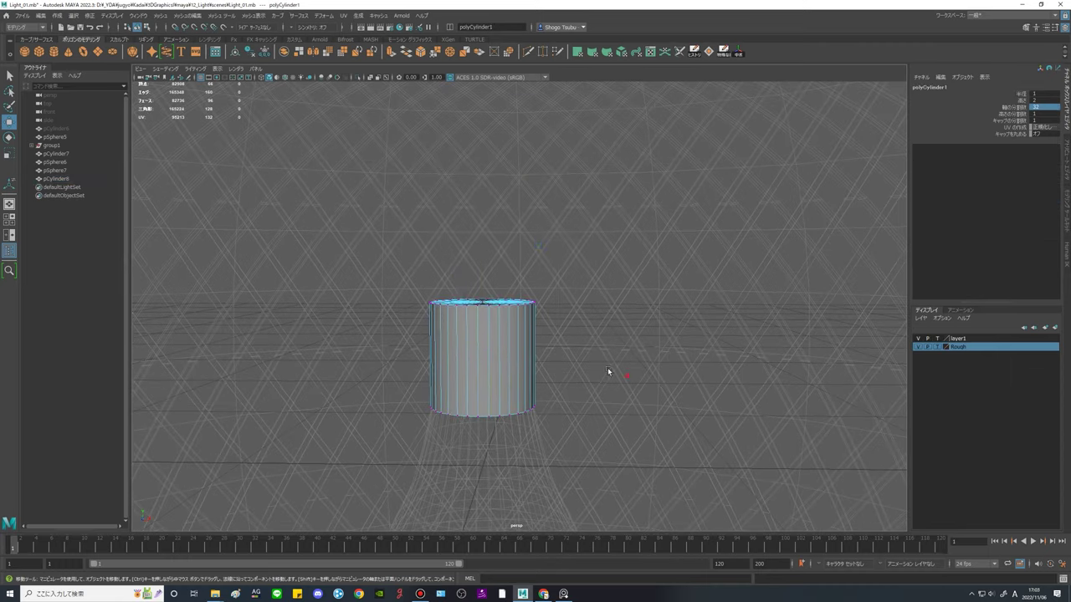
{"action": "left_click_drag", "start_coordinate": [619, 338], "coordinate": [410, 249]}
{"action": "left_click_drag", "start_coordinate": [481, 224], "coordinate": [482, 179]}
{"action": "right_click_drag", "start_coordinate": [502, 251], "coordinate": [456, 245], "text": "alt"}
{"action": "middle_click_drag", "start_coordinate": [468, 318], "coordinate": [495, 259], "text": "alt"}
Switch to the reference board and examine the woven pendant lamp photos, then return to the Maya scene.
{"action": "left_click", "coordinate": [563, 593]}
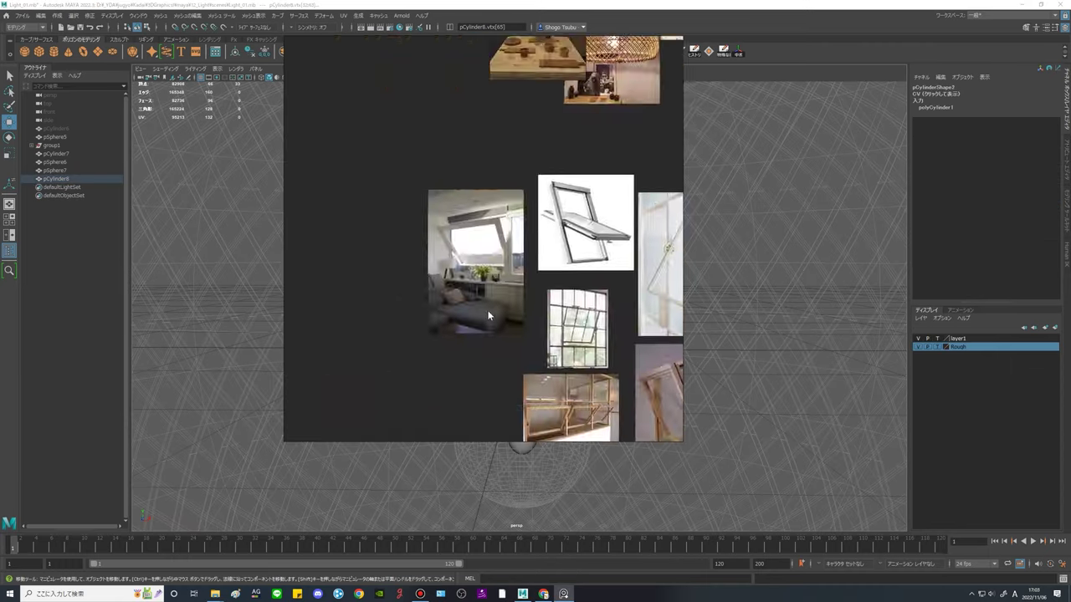
{"action": "scroll", "coordinate": [601, 293], "scroll_direction": "up", "scroll_amount": 5}
{"action": "middle_click_drag", "start_coordinate": [601, 292], "coordinate": [502, 251]}
{"action": "scroll", "coordinate": [535, 380], "scroll_direction": "up", "scroll_amount": 5}
{"action": "scroll", "coordinate": [494, 274], "scroll_direction": "down", "scroll_amount": 10}
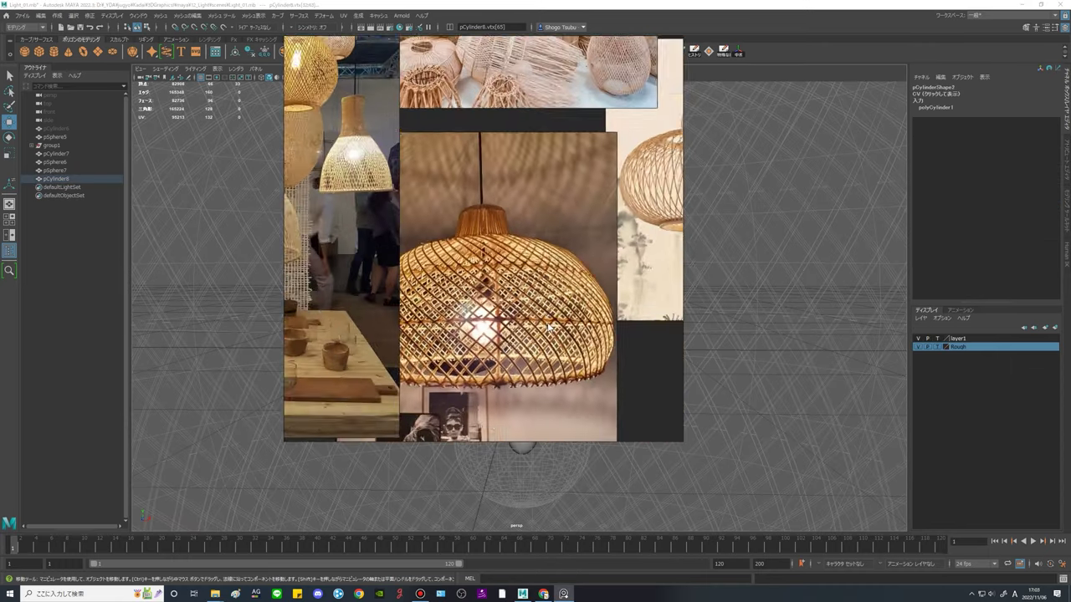
{"action": "scroll", "coordinate": [498, 280], "scroll_direction": "up", "scroll_amount": 4}
{"action": "scroll", "coordinate": [394, 135], "scroll_direction": "up", "scroll_amount": 3}
{"action": "middle_click_drag", "start_coordinate": [394, 135], "coordinate": [427, 167]}
{"action": "scroll", "coordinate": [426, 167], "scroll_direction": "down", "scroll_amount": 6}
{"action": "scroll", "coordinate": [495, 284], "scroll_direction": "up", "scroll_amount": 5}
{"action": "middle_click_drag", "start_coordinate": [512, 274], "coordinate": [625, 326]}
{"action": "left_click", "coordinate": [563, 594]}
Extrude the socket's top faces with a slight inset, then extrude them upward and narrow them into a cone.
{"action": "scroll", "coordinate": [526, 309], "scroll_direction": "up", "scroll_amount": 3}
{"action": "key", "text": "ctrl+e"}
{"action": "key", "text": "r"}
{"action": "left_click_drag", "start_coordinate": [507, 290], "coordinate": [496, 290]}
{"action": "key", "text": "ctrl+e"}
{"action": "left_click_drag", "start_coordinate": [502, 243], "coordinate": [470, 258], "text": "alt"}
{"action": "key", "text": "w"}
{"action": "key", "text": "r"}
Narrow the cone's top faces to cord thickness, extrude them far upward as the hanging cord, and clear the selection.
{"action": "scroll", "coordinate": [504, 281], "scroll_direction": "up", "scroll_amount": 2}
{"action": "middle_click_drag", "start_coordinate": [506, 279], "coordinate": [494, 327], "text": "alt"}
{"action": "left_click_drag", "start_coordinate": [458, 294], "coordinate": [453, 295]}
{"action": "key", "text": "ctrl+e"}
{"action": "scroll", "coordinate": [606, 358], "scroll_direction": "down", "scroll_amount": 15}
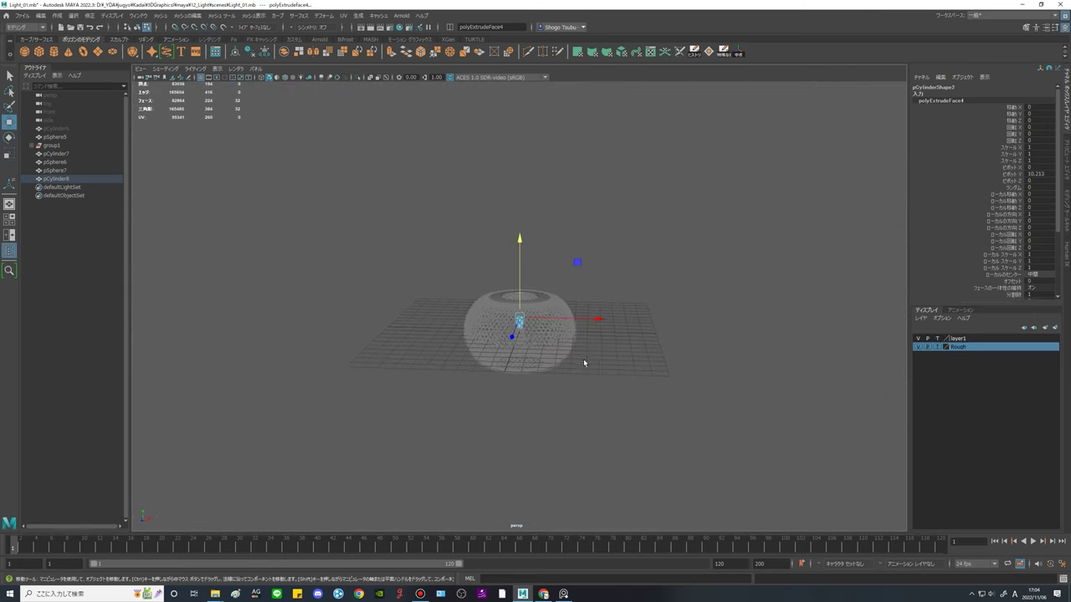
{"action": "left_click_drag", "start_coordinate": [518, 241], "coordinate": [519, 105]}
{"action": "key", "text": "F8"}
{"action": "left_click", "coordinate": [639, 340]}
Bevel the edge loops around the cone's top rim and the socket's upper outer rim with a width of 0.3 and one segment.
{"action": "scroll", "coordinate": [639, 340], "scroll_direction": "up", "scroll_amount": 4}
{"action": "scroll", "coordinate": [639, 341], "scroll_direction": "up", "scroll_amount": 10}
{"action": "left_click", "coordinate": [573, 233]}
{"action": "scroll", "coordinate": [574, 232], "scroll_direction": "up", "scroll_amount": 3}
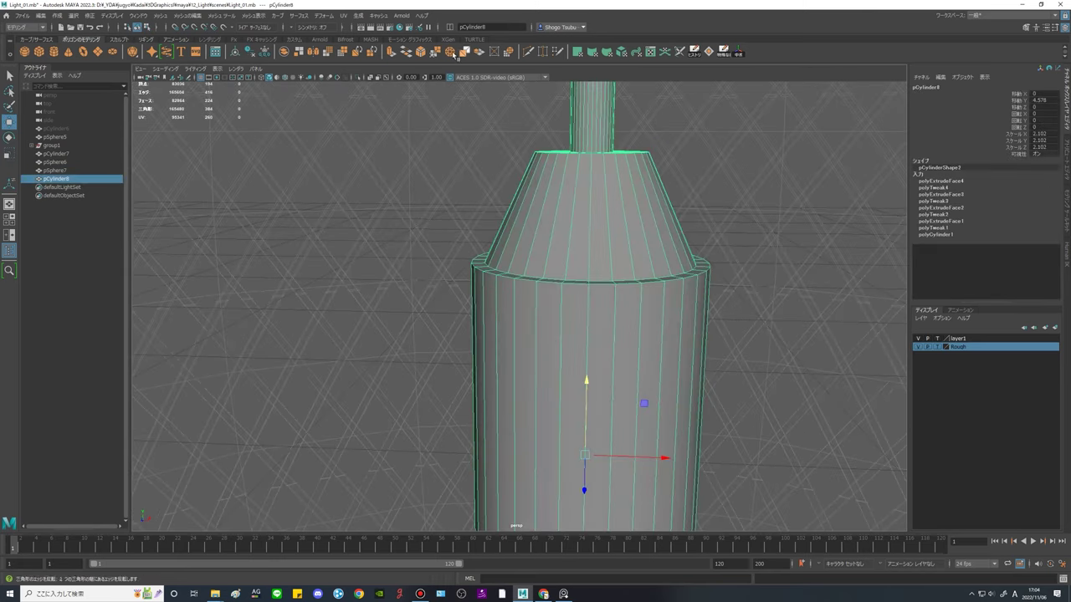
{"action": "key", "text": "F10"}
{"action": "middle_click_drag", "start_coordinate": [586, 176], "coordinate": [536, 287], "text": "alt"}
{"action": "scroll", "coordinate": [535, 287], "scroll_direction": "up", "scroll_amount": 2}
{"action": "double_click", "coordinate": [535, 259]}
{"action": "double_click", "coordinate": [529, 488], "text": "shift"}
{"action": "double_click", "coordinate": [421, 51]}
{"action": "left_click", "coordinate": [160, 354]}
{"action": "key", "text": "F8"}
{"action": "scroll", "coordinate": [628, 389], "scroll_direction": "down", "scroll_amount": 4}
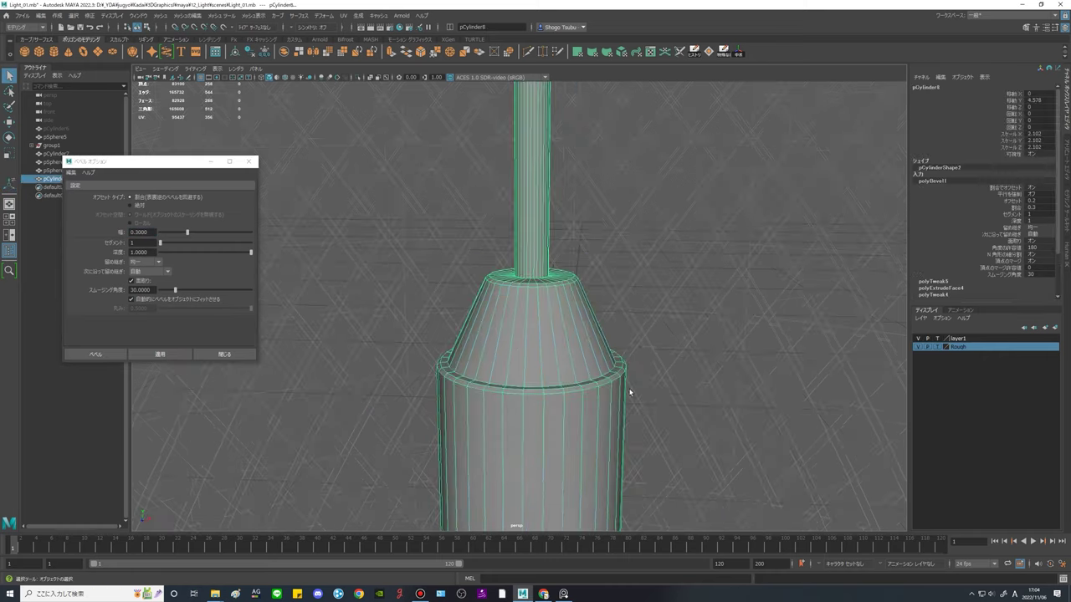
Bevel the socket's lower rim edge loop with a fraction of 0.05 and close the bevel options.
{"action": "left_click_drag", "start_coordinate": [629, 390], "coordinate": [614, 284], "text": "alt"}
{"action": "key", "text": "F10"}
{"action": "double_click", "coordinate": [502, 354]}
{"action": "left_click", "coordinate": [160, 355]}
{"action": "left_click_drag", "start_coordinate": [176, 162], "coordinate": [183, 91]}
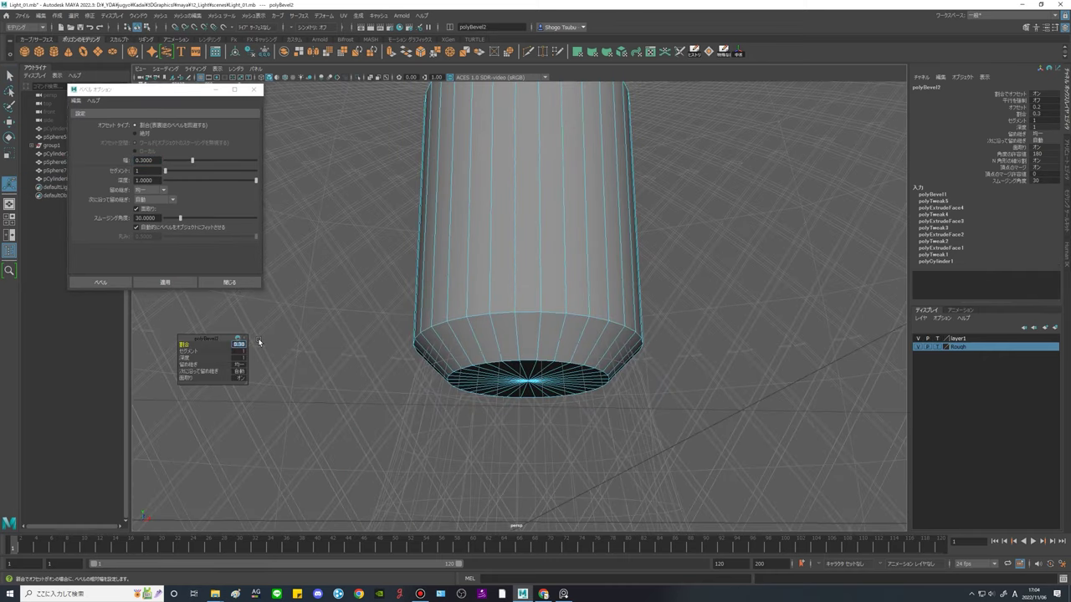
{"action": "left_click", "coordinate": [240, 344]}
{"action": "type", "text": "0.05"}
{"action": "key", "text": "Return"}
{"action": "scroll", "coordinate": [525, 363], "scroll_direction": "down", "scroll_amount": 10}
{"action": "left_click", "coordinate": [255, 91]}
Delete the socket's construction history and switch layer1 from template to normal display.
{"action": "left_click", "coordinate": [523, 284]}
{"action": "left_click", "coordinate": [694, 51]}
{"action": "scroll", "coordinate": [659, 279], "scroll_direction": "down", "scroll_amount": 8}
{"action": "left_click_drag", "start_coordinate": [659, 278], "coordinate": [719, 280], "text": "alt"}
{"action": "left_click", "coordinate": [753, 209]}
{"action": "left_click", "coordinate": [937, 338]}
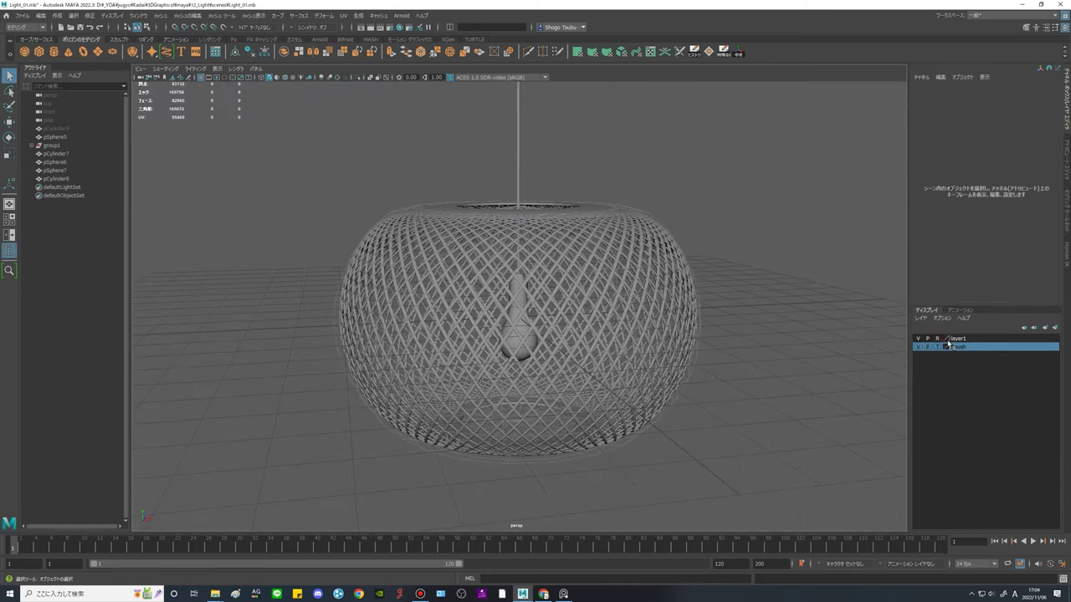
Examine the shaded lamp from several angles, checking the top opening, bottom ring, cord and bulb.
{"action": "left_click_drag", "start_coordinate": [643, 374], "coordinate": [586, 342], "text": "alt"}
{"action": "scroll", "coordinate": [609, 374], "scroll_direction": "up", "scroll_amount": 3}
{"action": "scroll", "coordinate": [620, 369], "scroll_direction": "down", "scroll_amount": 5}
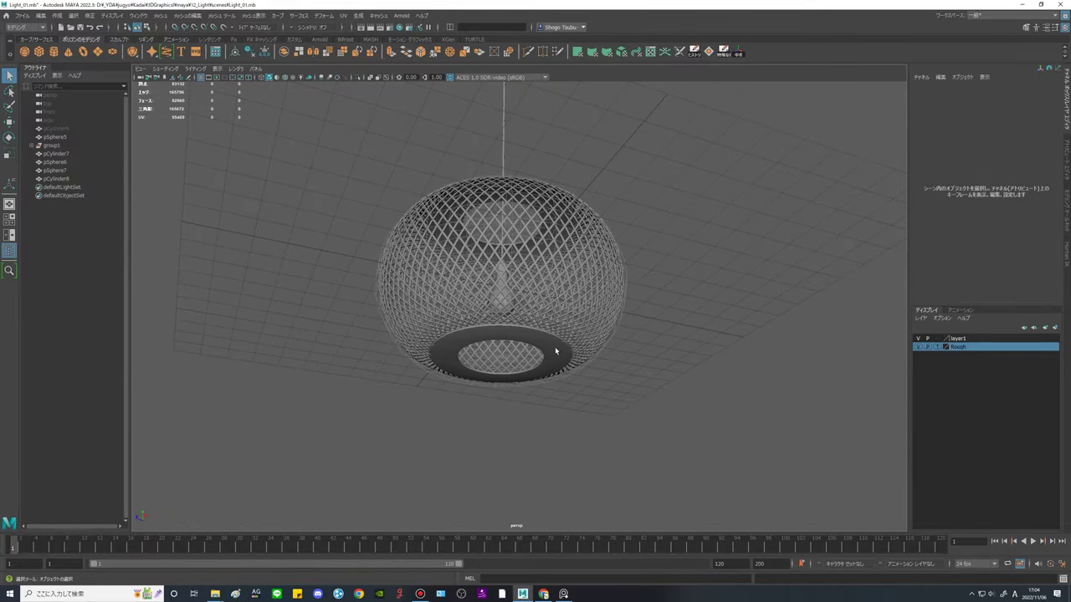
{"action": "scroll", "coordinate": [516, 230], "scroll_direction": "up", "scroll_amount": 5}
{"action": "middle_click_drag", "start_coordinate": [511, 227], "coordinate": [527, 358], "text": "alt"}
{"action": "left_click_drag", "start_coordinate": [527, 358], "coordinate": [397, 351], "text": "alt"}
{"action": "scroll", "coordinate": [529, 377], "scroll_direction": "up", "scroll_amount": 4}
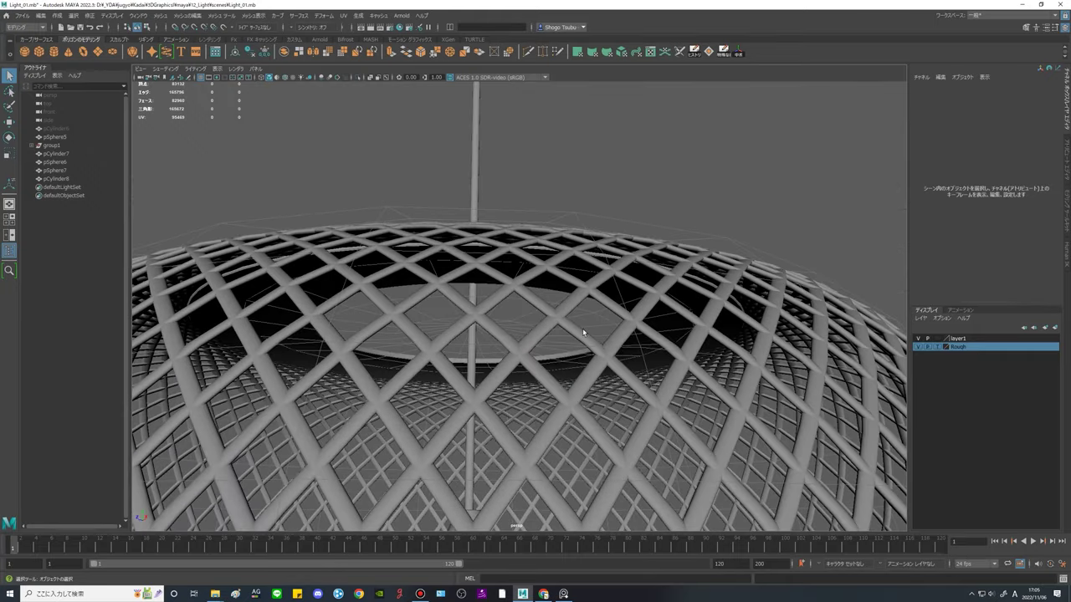
{"action": "left_click_drag", "start_coordinate": [583, 332], "coordinate": [355, 321], "text": "alt"}
{"action": "scroll", "coordinate": [574, 358], "scroll_direction": "down", "scroll_amount": 6}
{"action": "middle_click_drag", "start_coordinate": [601, 426], "coordinate": [614, 311], "text": "alt"}
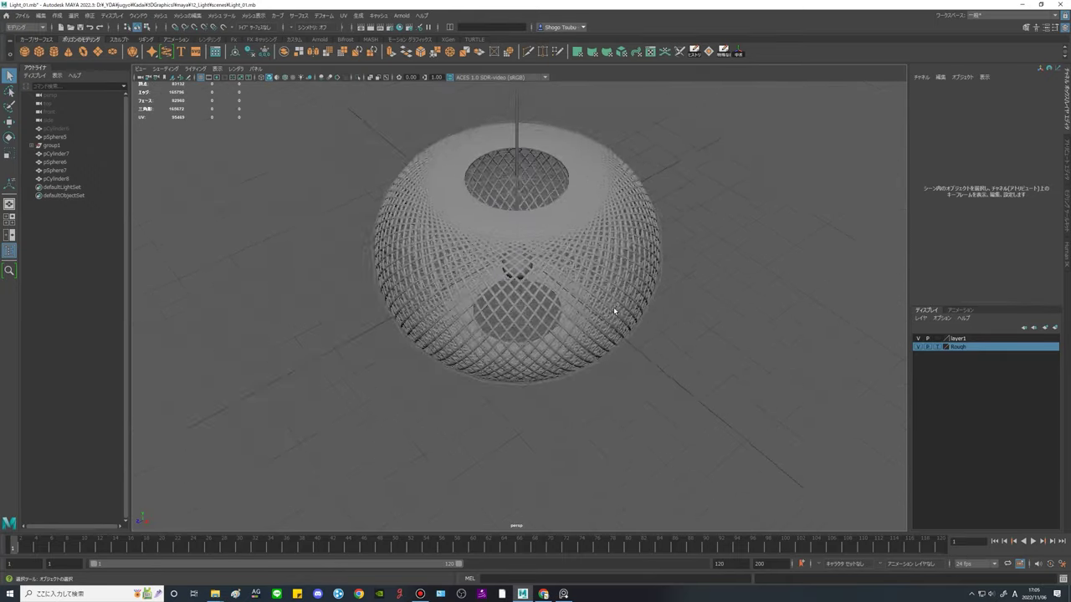
{"action": "scroll", "coordinate": [614, 310], "scroll_direction": "up", "scroll_amount": 3}
{"action": "left_click_drag", "start_coordinate": [614, 311], "coordinate": [598, 238], "text": "alt"}
{"action": "middle_click_drag", "start_coordinate": [587, 385], "coordinate": [585, 352], "text": "alt"}
{"action": "left_click_drag", "start_coordinate": [585, 351], "coordinate": [533, 272], "text": "alt"}
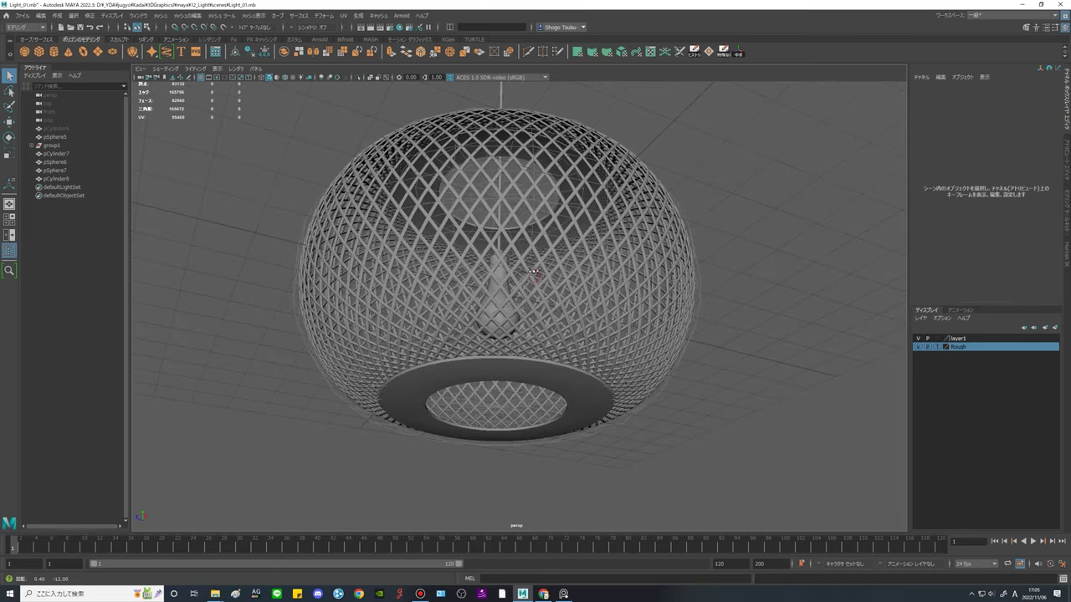
Switch to the reference board and compare the hanging rattan lamps in the restaurant goal photo.
{"action": "key", "text": "alt+Tab"}
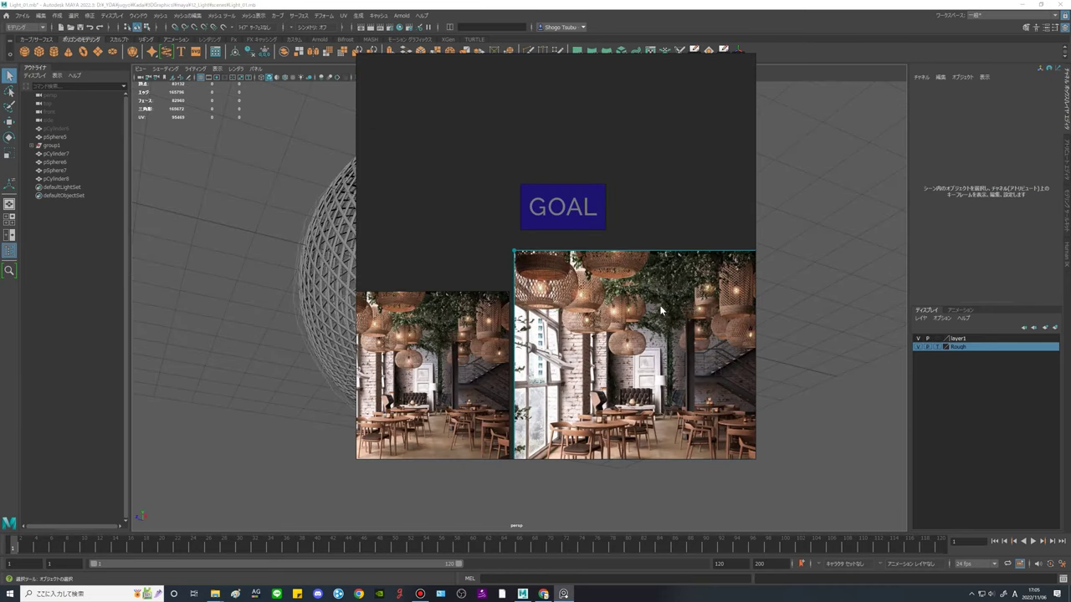
{"action": "scroll", "coordinate": [661, 309], "scroll_direction": "up", "scroll_amount": 3}
{"action": "mouse_move", "coordinate": [661, 324]}
{"action": "right_mouse_down"}
{"action": "mouse_move", "coordinate": [567, 305]}
{"action": "mouse_move", "coordinate": [643, 332]}
{"action": "right_mouse_up"}
{"action": "scroll", "coordinate": [629, 320], "scroll_direction": "down", "scroll_amount": 3}
{"action": "middle_click_drag", "start_coordinate": [641, 318], "coordinate": [549, 276]}
{"action": "scroll", "coordinate": [642, 235], "scroll_direction": "up", "scroll_amount": 2}
{"action": "scroll", "coordinate": [636, 293], "scroll_direction": "up", "scroll_amount": 3}
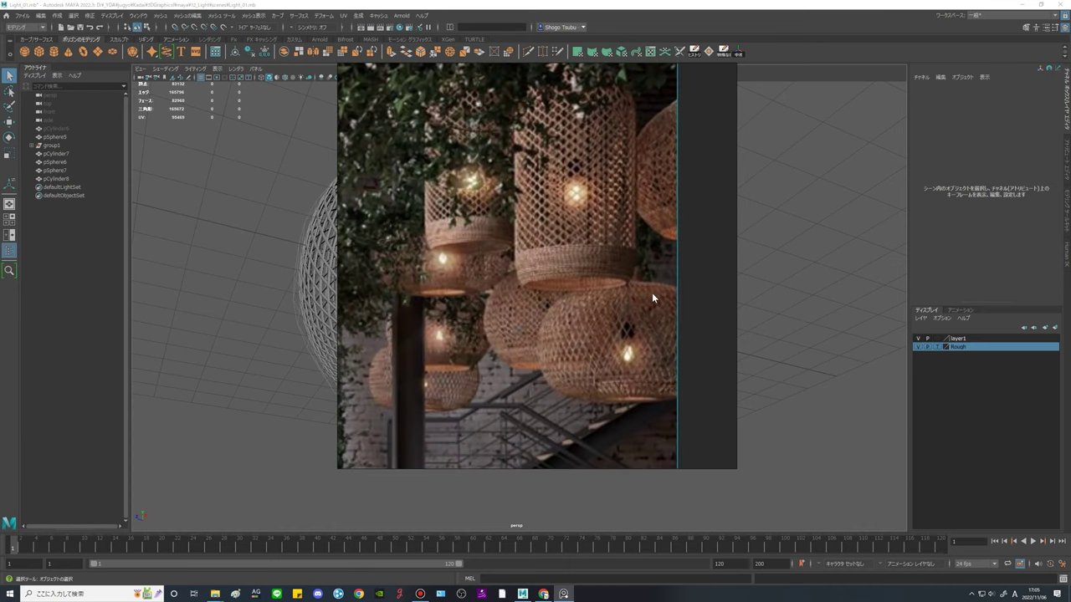
{"action": "scroll", "coordinate": [527, 284], "scroll_direction": "down", "scroll_amount": 4}
{"action": "scroll", "coordinate": [494, 320], "scroll_direction": "up", "scroll_amount": 3}
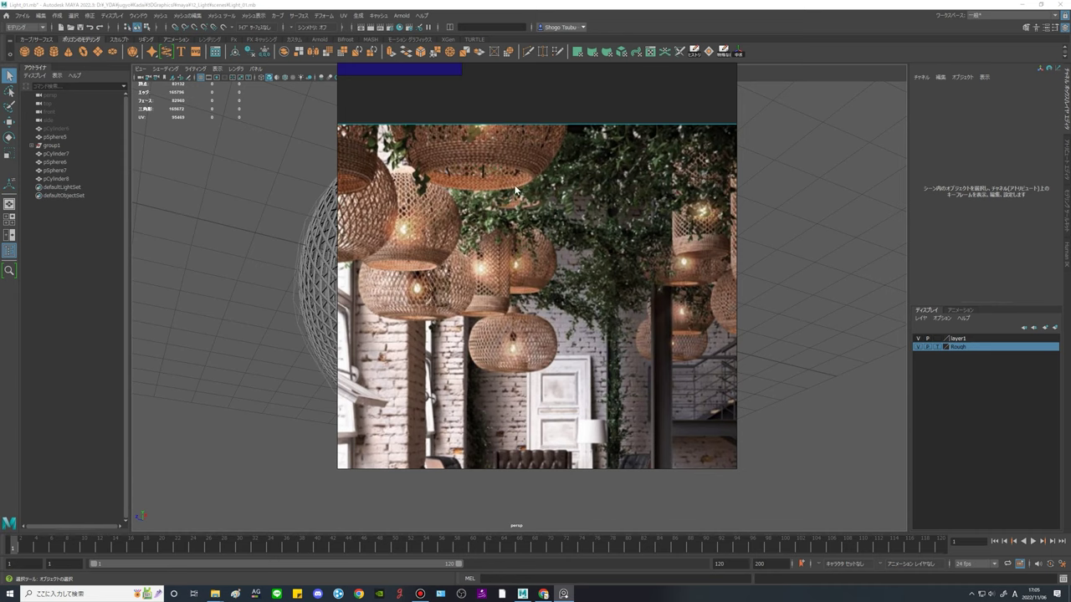
Consult the reference photo of the woven lamps, then create a polygon cube and scale it uniformly to 0.102.
{"action": "scroll", "coordinate": [514, 191], "scroll_direction": "up", "scroll_amount": 5}
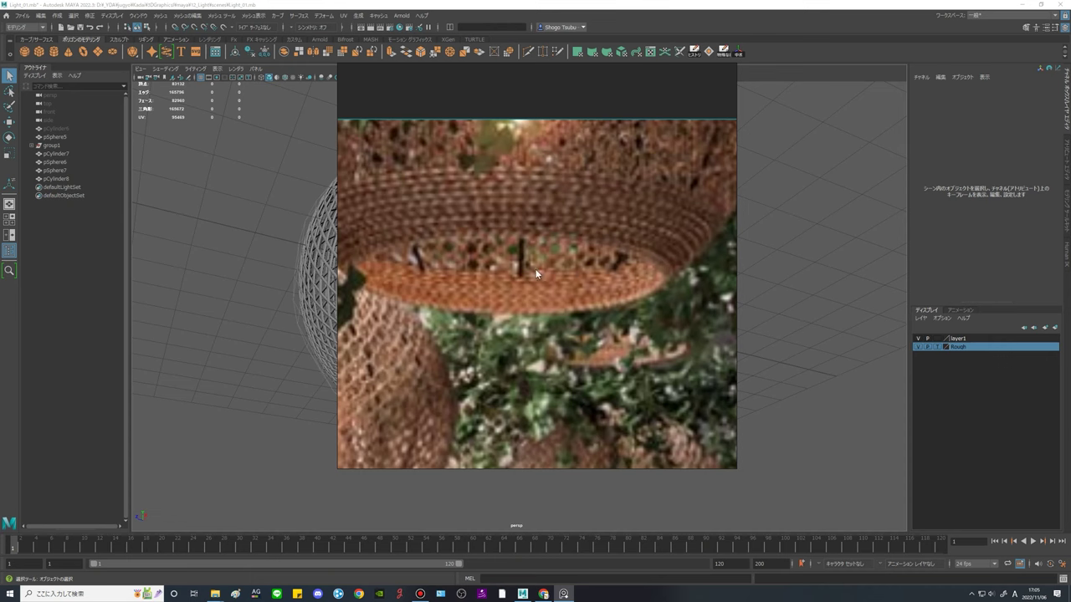
{"action": "scroll", "coordinate": [485, 272], "scroll_direction": "down", "scroll_amount": 4}
{"action": "right_click_drag", "start_coordinate": [429, 269], "coordinate": [0, 218]}
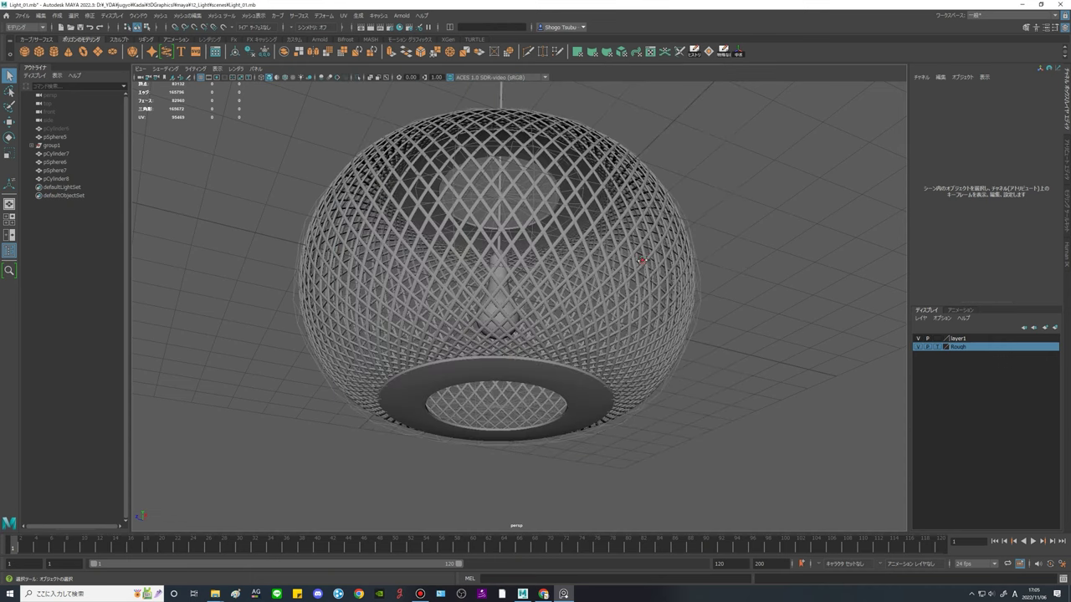
{"action": "left_click_drag", "start_coordinate": [642, 262], "coordinate": [736, 259], "text": "alt"}
{"action": "left_click_drag", "start_coordinate": [808, 260], "coordinate": [735, 303], "text": "alt"}
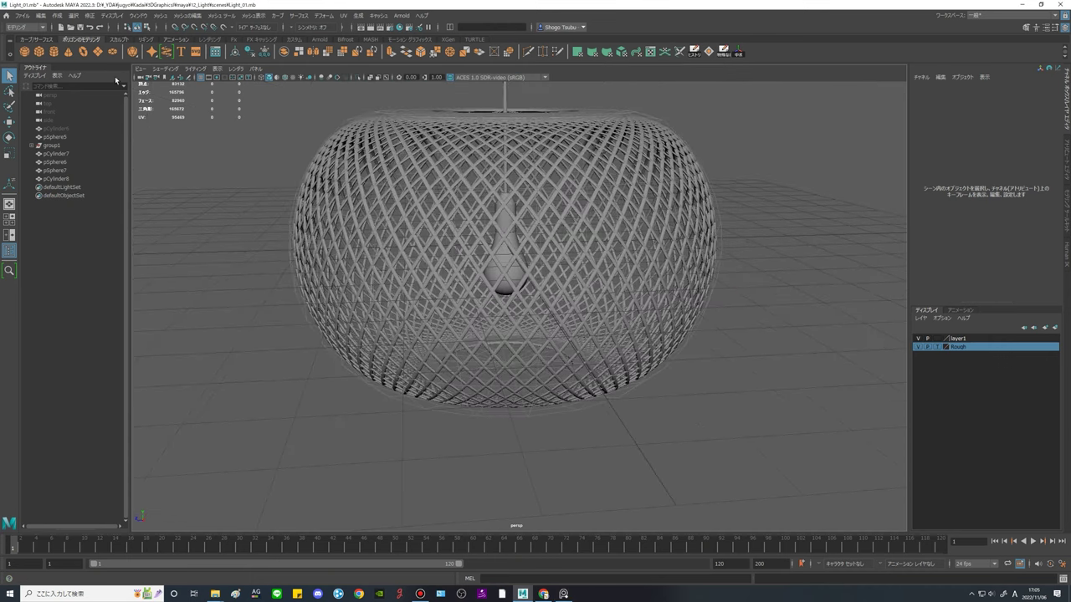
{"action": "right_click_drag", "start_coordinate": [435, 289], "coordinate": [448, 359], "text": "shift"}
{"action": "left_click_drag", "start_coordinate": [468, 376], "coordinate": [529, 361], "text": "alt"}
{"action": "left_click_drag", "start_coordinate": [489, 254], "coordinate": [324, 279]}
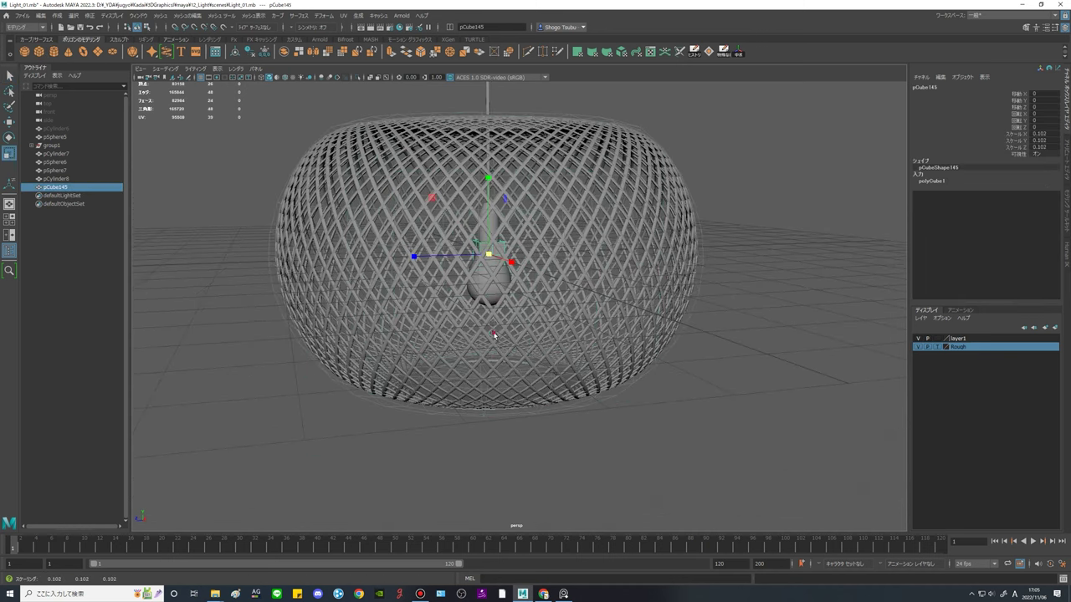
Move the small cube along X to about 37.76, beside the lampshade's side wall, and compare with the reference photo.
{"action": "key", "text": "w"}
{"action": "left_click_drag", "start_coordinate": [492, 333], "coordinate": [500, 264], "text": "alt"}
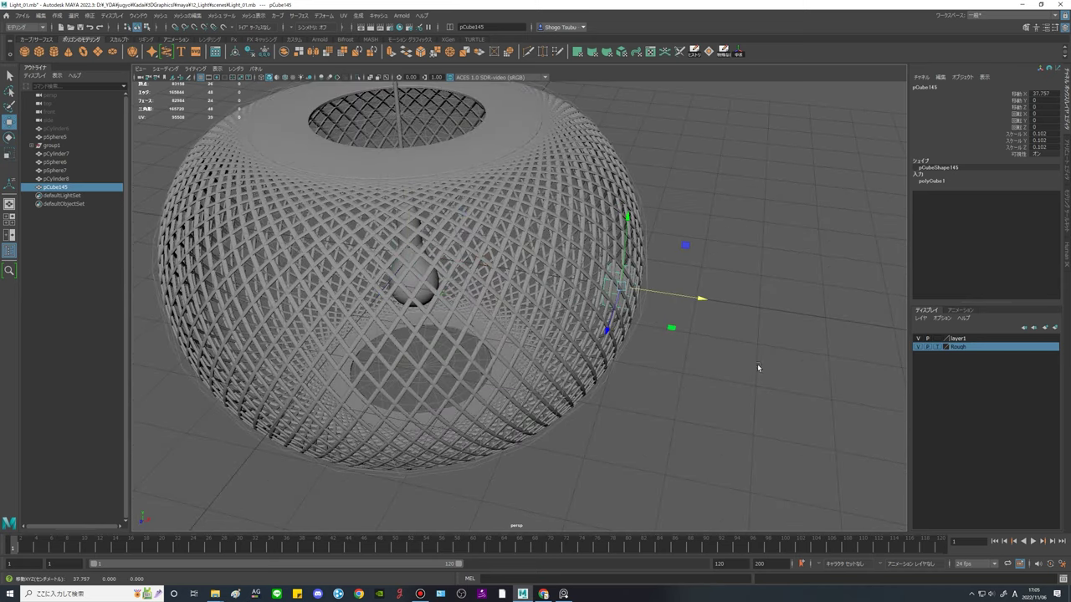
{"action": "middle_click_drag", "start_coordinate": [758, 368], "coordinate": [701, 382], "text": "alt"}
{"action": "key", "text": "alt+Tab"}
{"action": "right_click_drag", "start_coordinate": [217, 237], "coordinate": [615, 272]}
{"action": "scroll", "coordinate": [616, 273], "scroll_direction": "up", "scroll_amount": 5}
{"action": "scroll", "coordinate": [658, 276], "scroll_direction": "down", "scroll_amount": 3}
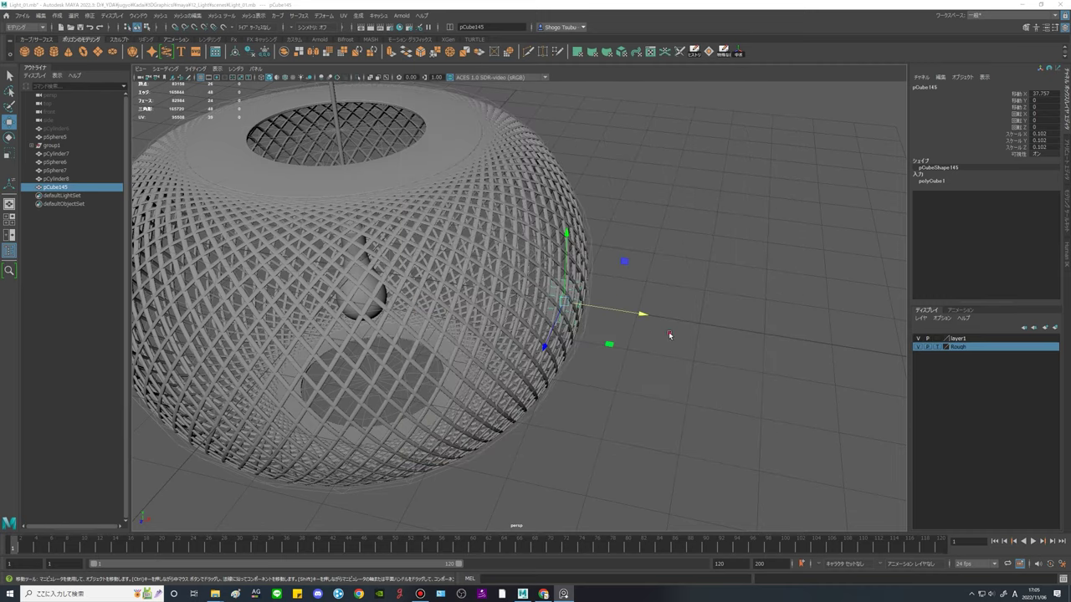
{"action": "left_click_drag", "start_coordinate": [669, 335], "coordinate": [624, 337], "text": "alt"}
{"action": "right_click_drag", "start_coordinate": [623, 337], "coordinate": [758, 349], "text": "alt"}
{"action": "left_click_drag", "start_coordinate": [820, 389], "coordinate": [757, 336], "text": "alt"}
Delete the cube's extra edge loops and set layer1 to template display.
{"action": "right_click_drag", "start_coordinate": [491, 307], "coordinate": [493, 278]}
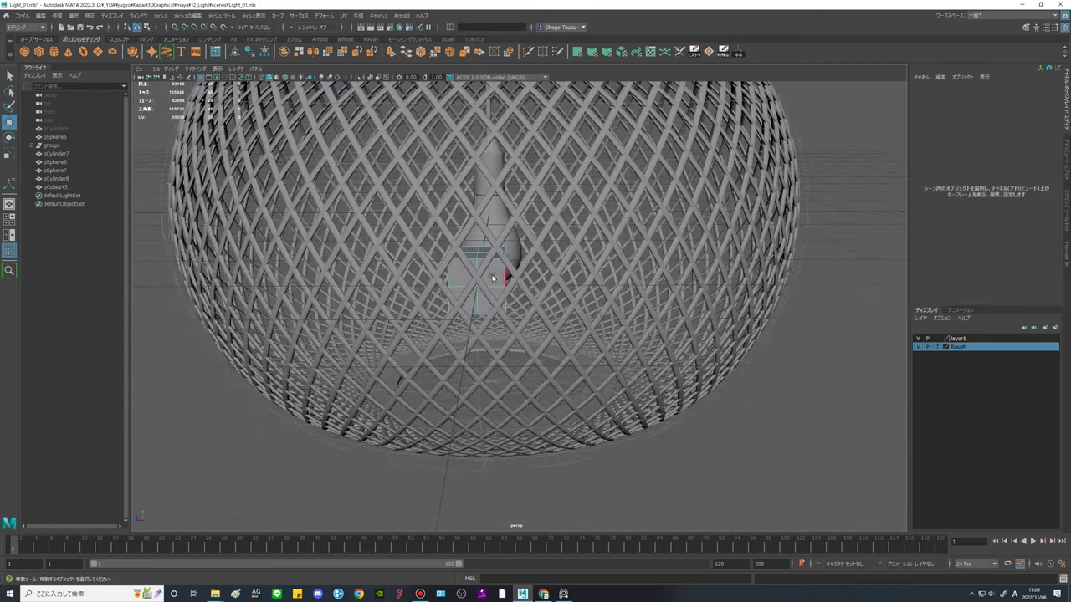
{"action": "double_click", "coordinate": [504, 278]}
{"action": "key", "text": "ctrl+Delete"}
{"action": "left_click_drag", "start_coordinate": [492, 277], "coordinate": [466, 270], "text": "alt"}
{"action": "left_click", "coordinate": [937, 338]}
{"action": "right_click_drag", "start_coordinate": [463, 251], "coordinate": [377, 246]}
{"action": "double_click", "coordinate": [498, 265]}
{"action": "key", "text": "ctrl+Delete"}
{"action": "key", "text": "ctrl+Delete"}
Thin the cube to 0.009 in X and Z, place it at X 40.264, and extrude its top face up along the shade.
{"action": "left_click_drag", "start_coordinate": [504, 265], "coordinate": [625, 309], "text": "alt"}
{"action": "key", "text": "r"}
{"action": "key", "text": "w"}
{"action": "right_click_drag", "start_coordinate": [625, 309], "coordinate": [625, 342]}
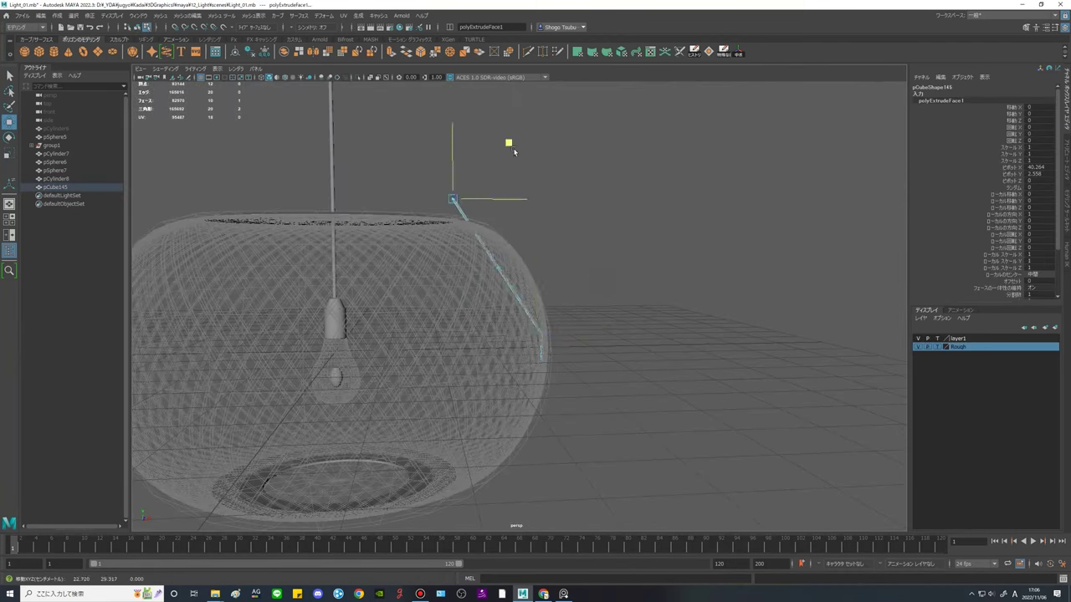
{"action": "left_click_drag", "start_coordinate": [509, 143], "coordinate": [493, 185], "text": "alt"}
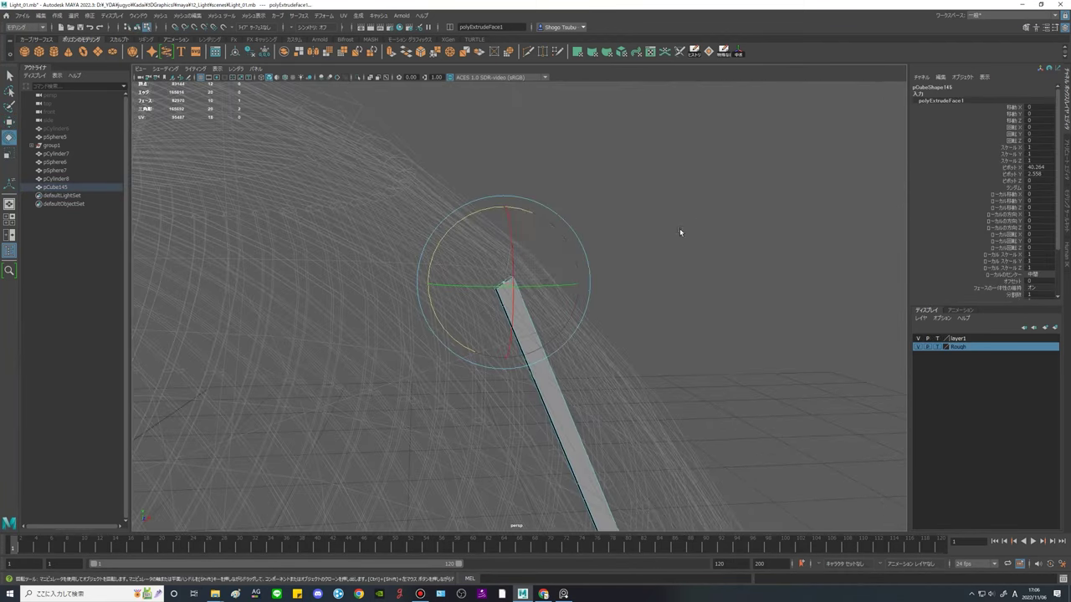
Extrude the strip's upper end face again toward the top rim and rotate it to follow the shade's curve.
{"action": "key", "text": "ctrl+e"}
{"action": "key", "text": "w"}
{"action": "left_click_drag", "start_coordinate": [557, 234], "coordinate": [430, 158]}
{"action": "key", "text": "e"}
{"action": "left_click_drag", "start_coordinate": [624, 231], "coordinate": [669, 243]}
{"action": "key", "text": "w"}
Adjust the strip's upper vertices and stretch its vertical base segment in Y by about 2.32.
{"action": "right_click_drag", "start_coordinate": [800, 233], "coordinate": [743, 223]}
{"action": "left_click_drag", "start_coordinate": [674, 290], "coordinate": [556, 242]}
{"action": "key", "text": "e"}
{"action": "left_click_drag", "start_coordinate": [650, 390], "coordinate": [621, 270], "text": "alt"}
{"action": "left_click_drag", "start_coordinate": [669, 410], "coordinate": [585, 174]}
{"action": "key", "text": "r"}
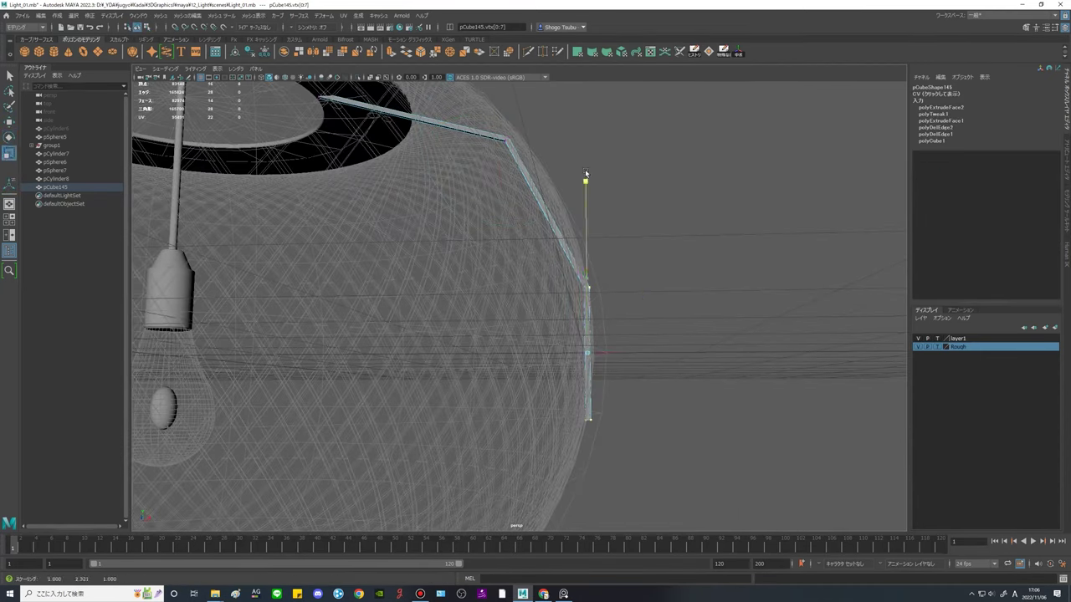
Extrude the strip's bottom face downward and inward along the shade's lower curve.
{"action": "key", "text": "w"}
{"action": "left_click_drag", "start_coordinate": [636, 335], "coordinate": [695, 373], "text": "alt"}
{"action": "middle_click_drag", "start_coordinate": [695, 373], "coordinate": [767, 165], "text": "alt"}
{"action": "right_click_drag", "start_coordinate": [767, 165], "coordinate": [767, 218]}
{"action": "left_click", "coordinate": [610, 323]}
{"action": "left_click_drag", "start_coordinate": [753, 251], "coordinate": [729, 304], "text": "alt"}
{"action": "left_click_drag", "start_coordinate": [694, 208], "coordinate": [614, 355], "text": "shift"}
{"action": "key", "text": "e"}
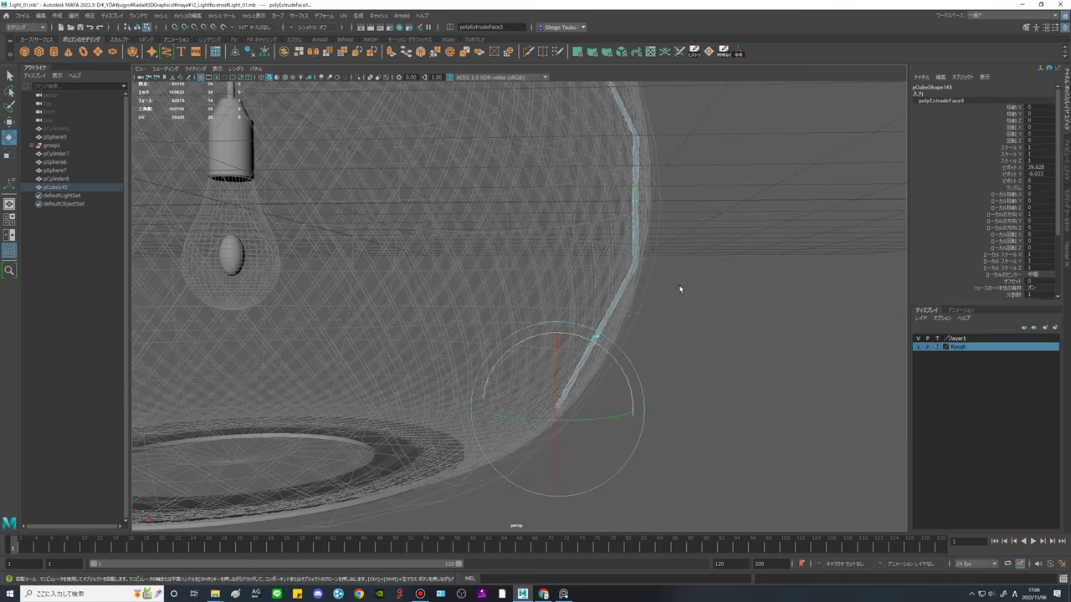
Extrude the strip's lower end once more toward the bottom rim, then angle and position the new end.
{"action": "middle_click_drag", "start_coordinate": [680, 289], "coordinate": [642, 159], "text": "alt"}
{"action": "key", "text": "w"}
{"action": "left_click_drag", "start_coordinate": [578, 203], "coordinate": [524, 298], "text": "alt"}
{"action": "key", "text": "ctrl+e"}
{"action": "key", "text": "e"}
{"action": "left_click_drag", "start_coordinate": [535, 293], "coordinate": [748, 272], "text": "alt"}
{"action": "key", "text": "w"}
{"action": "key", "text": "w"}
{"action": "left_click_drag", "start_coordinate": [766, 286], "coordinate": [761, 283]}
{"action": "right_click_drag", "start_coordinate": [760, 282], "coordinate": [664, 335], "text": "alt"}
{"action": "middle_click_drag", "start_coordinate": [664, 334], "coordinate": [653, 225], "text": "alt"}
{"action": "left_click_drag", "start_coordinate": [495, 384], "coordinate": [488, 387]}
Insert extra edge loops into the curved strip and check its shape in smooth preview.
{"action": "key", "text": "3"}
{"action": "left_click_drag", "start_coordinate": [673, 385], "coordinate": [648, 351], "text": "alt"}
{"action": "left_click", "coordinate": [654, 207]}
{"action": "left_click", "coordinate": [550, 213]}
{"action": "key", "text": "1"}
{"action": "middle_click_drag", "start_coordinate": [652, 184], "coordinate": [697, 270], "text": "alt"}
{"action": "left_click", "coordinate": [698, 270], "text": "ctrl"}
{"action": "key", "text": "3"}
{"action": "middle_click_drag", "start_coordinate": [681, 419], "coordinate": [624, 159], "text": "alt"}
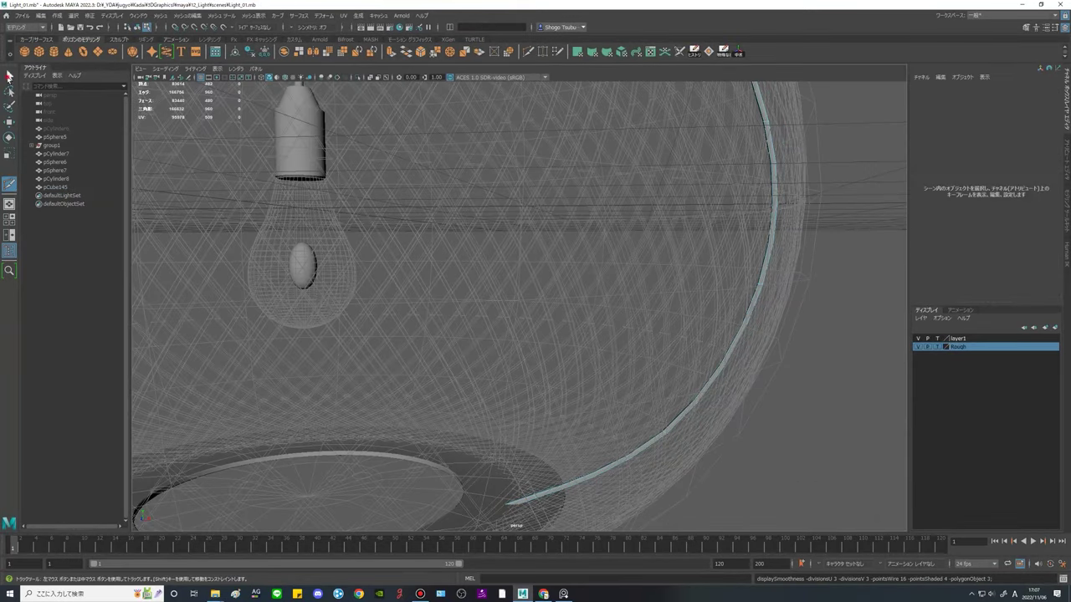
Move the vertices at the strip's upper bend outward to about X 33, Y 21.2 to match the shade.
{"action": "left_click", "coordinate": [9, 76]}
{"action": "right_click_drag", "start_coordinate": [753, 334], "coordinate": [661, 365], "text": "alt"}
{"action": "left_click_drag", "start_coordinate": [627, 308], "coordinate": [536, 261]}
{"action": "key", "text": "1"}
{"action": "right_click_drag", "start_coordinate": [540, 265], "coordinate": [675, 271], "text": "alt"}
{"action": "key", "text": "w"}
{"action": "left_click_drag", "start_coordinate": [721, 174], "coordinate": [722, 162]}
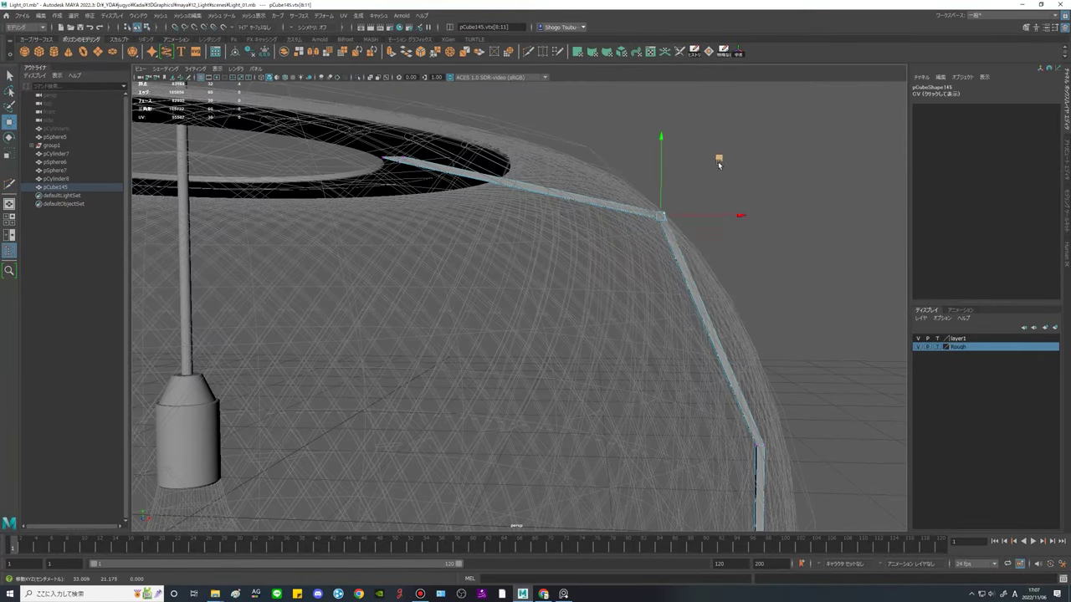
Raise the vertices at the strip's upper end to meet the shade's top rim.
{"action": "left_click_drag", "start_coordinate": [529, 219], "coordinate": [574, 257]}
{"action": "key", "text": "3"}
{"action": "left_click_drag", "start_coordinate": [610, 186], "coordinate": [604, 182]}
{"action": "left_click_drag", "start_coordinate": [669, 335], "coordinate": [686, 425], "text": "alt"}
{"action": "left_click_drag", "start_coordinate": [536, 151], "coordinate": [535, 144]}
{"action": "left_click_drag", "start_coordinate": [686, 401], "coordinate": [688, 329], "text": "alt"}
{"action": "key", "text": "1"}
{"action": "right_click_drag", "start_coordinate": [619, 301], "coordinate": [671, 261], "text": "alt"}
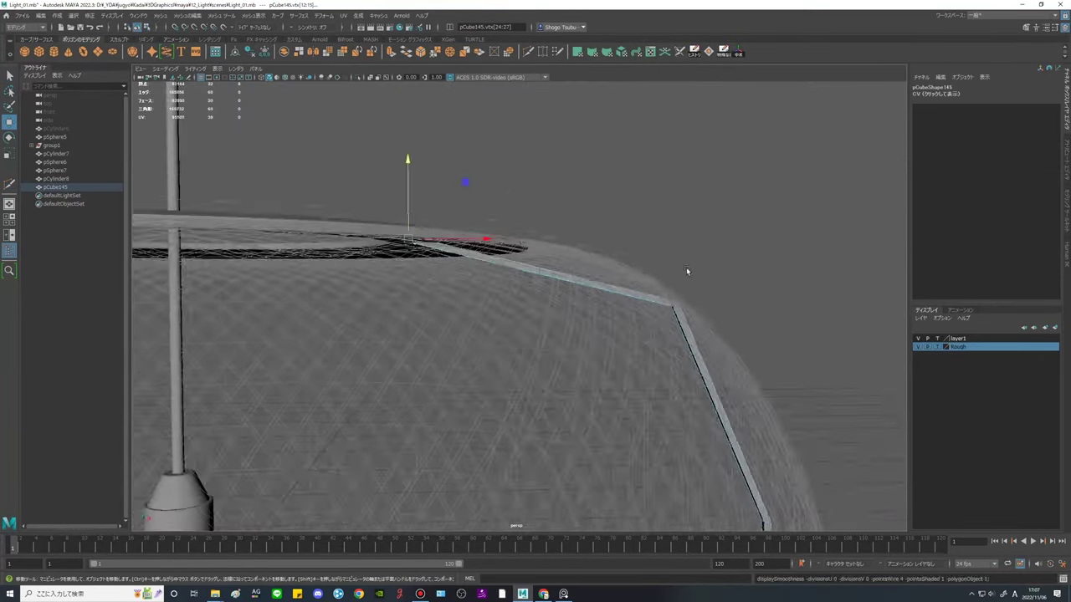
Insert an edge loop near the strip's upper end and move its vertices outward to round the curve.
{"action": "left_click_drag", "start_coordinate": [671, 261], "coordinate": [673, 311], "text": "alt"}
{"action": "key", "text": "y"}
{"action": "left_click", "coordinate": [522, 258], "text": "ctrl"}
{"action": "key", "text": "w"}
{"action": "left_click_drag", "start_coordinate": [501, 230], "coordinate": [546, 280]}
{"action": "left_click_drag", "start_coordinate": [577, 203], "coordinate": [586, 168]}
{"action": "left_click_drag", "start_coordinate": [693, 314], "coordinate": [695, 268], "text": "alt"}
{"action": "middle_click_drag", "start_coordinate": [752, 469], "coordinate": [632, 261], "text": "alt"}
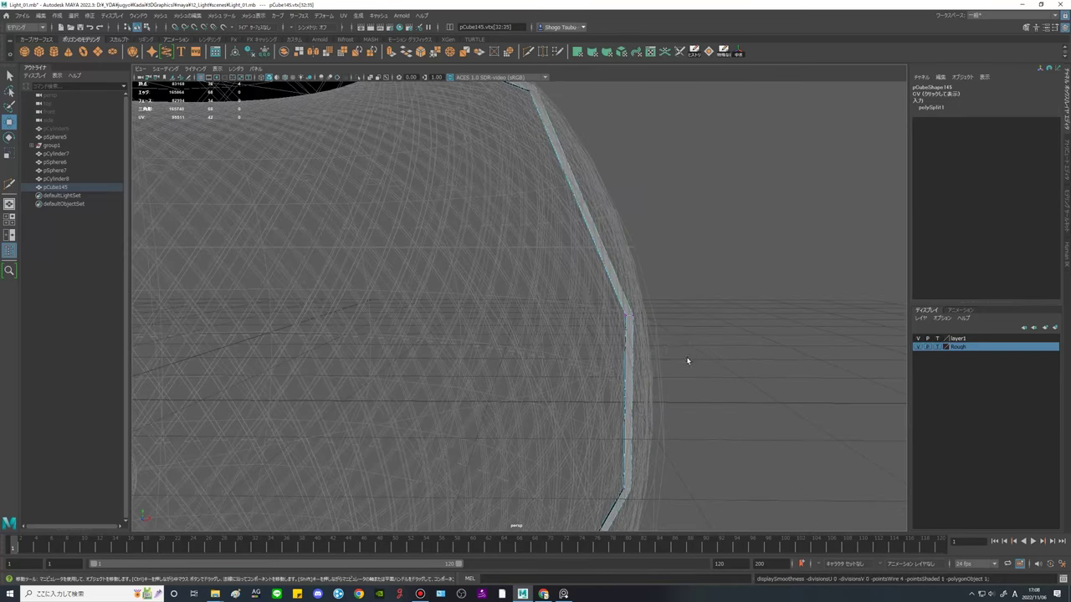
Move the vertices at the strip's lower bends to follow the lampshade's curve.
{"action": "key", "text": "3"}
{"action": "key", "text": "1"}
{"action": "middle_click_drag", "start_coordinate": [681, 397], "coordinate": [669, 167], "text": "alt"}
{"action": "left_click_drag", "start_coordinate": [577, 220], "coordinate": [640, 277]}
{"action": "left_click_drag", "start_coordinate": [672, 189], "coordinate": [667, 193]}
{"action": "left_click_drag", "start_coordinate": [560, 280], "coordinate": [623, 338]}
{"action": "left_click_drag", "start_coordinate": [650, 249], "coordinate": [645, 252]}
Insert an edge loop near the strip's lower end, return to object mode in smooth preview, and delete the strip's history.
{"action": "key", "text": "y"}
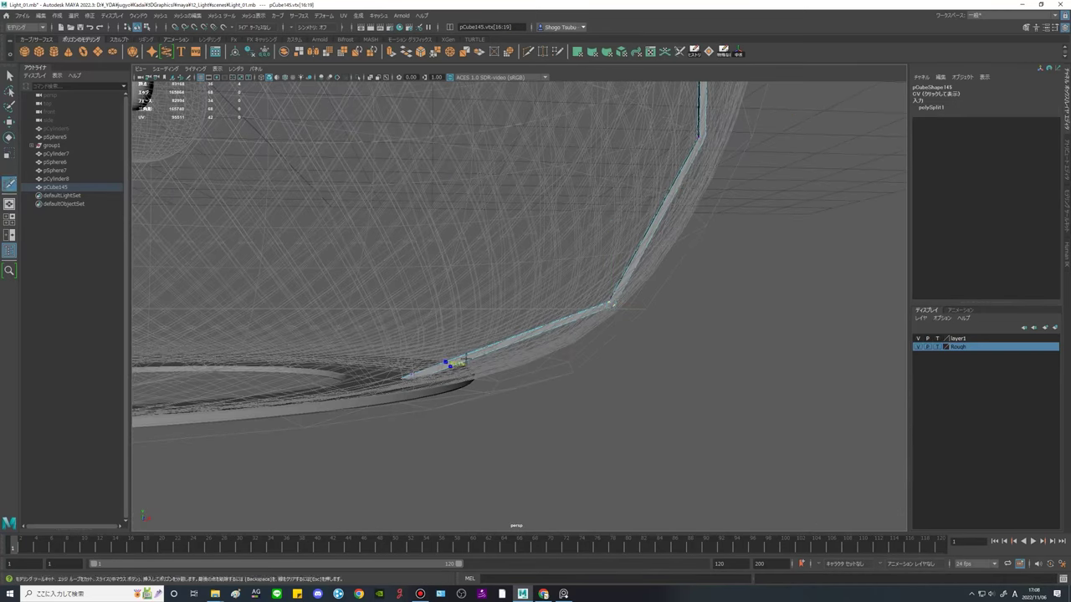
{"action": "left_click", "coordinate": [466, 359], "text": "ctrl"}
{"action": "left_click_drag", "start_coordinate": [431, 328], "coordinate": [493, 386]}
{"action": "key", "text": "w"}
{"action": "key", "text": "3"}
{"action": "key", "text": "F8"}
{"action": "left_click_drag", "start_coordinate": [541, 317], "coordinate": [585, 368], "text": "alt"}
{"action": "left_click", "coordinate": [694, 51]}
{"action": "left_click_drag", "start_coordinate": [803, 192], "coordinate": [661, 245], "text": "alt"}
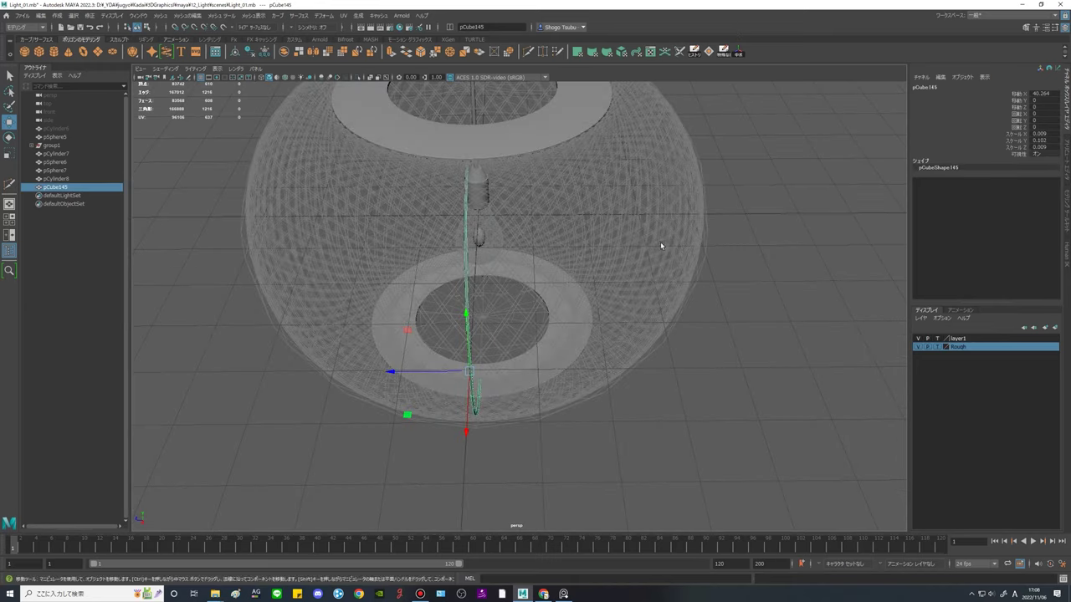
Apply Duplicate Special to the strip with a 36° Y rotation and 9 copies.
{"action": "left_click", "coordinate": [88, 16]}
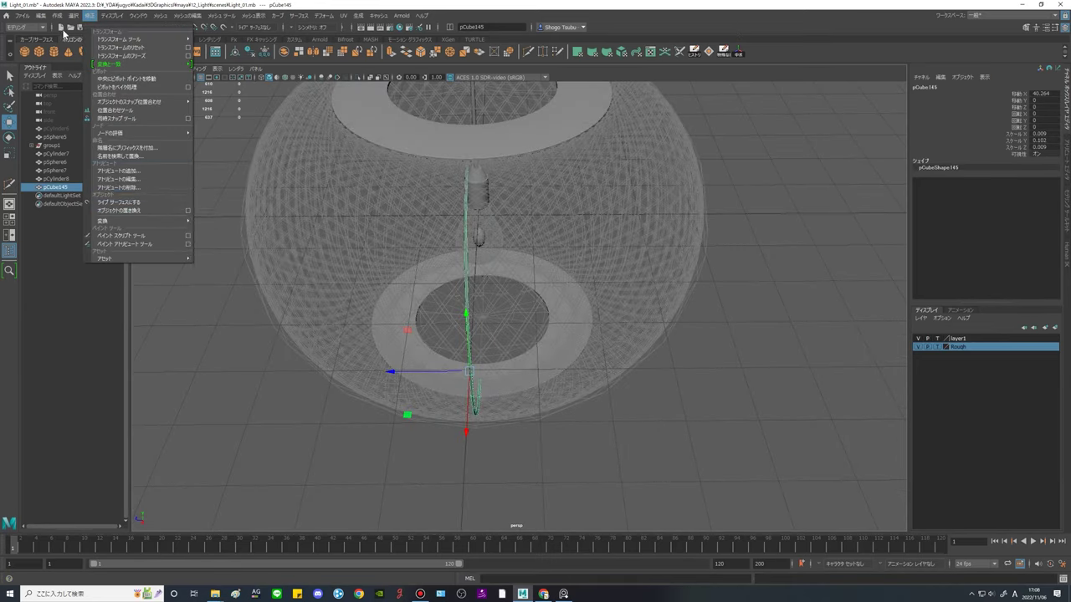
{"action": "mouse_move", "coordinate": [42, 17]}
{"action": "left_click", "coordinate": [146, 147]}
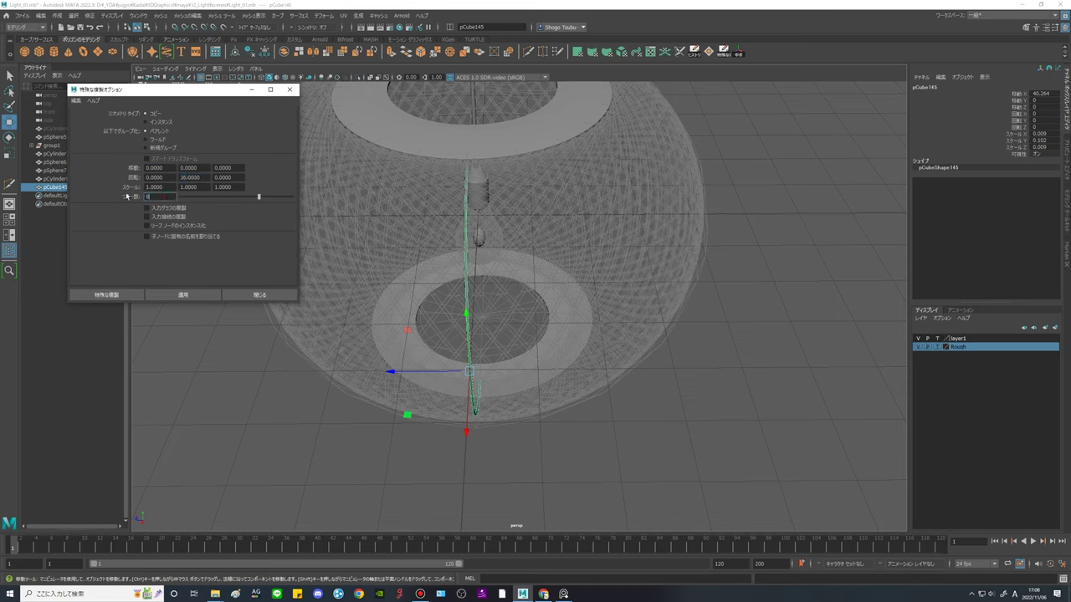
{"action": "left_click", "coordinate": [183, 295]}
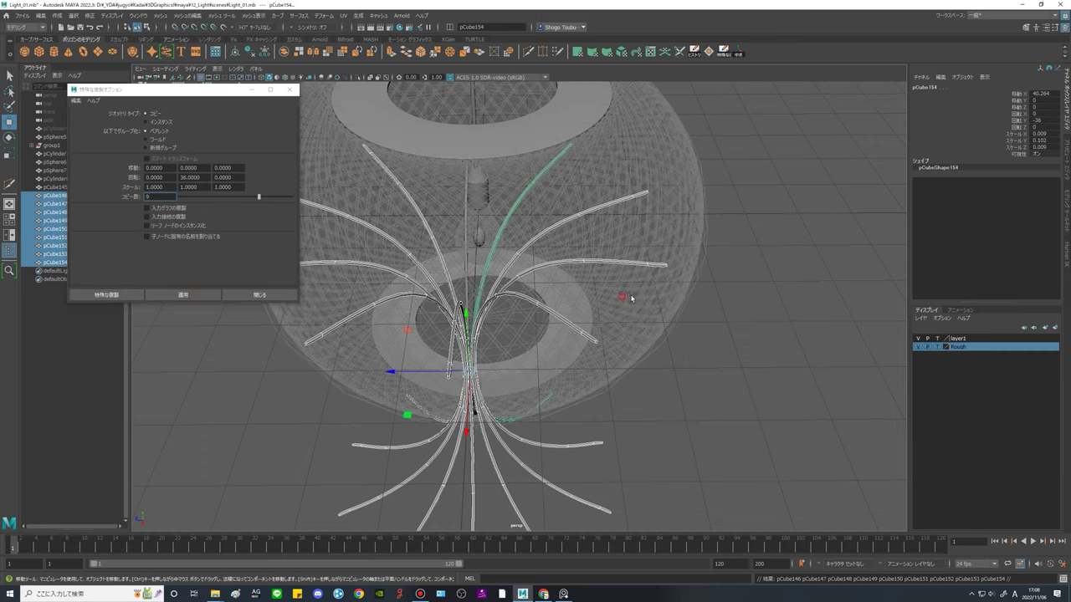
Undo the strip copies and snap the strip's pivot to the lamp's central axis.
{"action": "left_click_drag", "start_coordinate": [631, 298], "coordinate": [703, 302], "text": "alt"}
{"action": "middle_click_drag", "start_coordinate": [702, 302], "coordinate": [733, 314], "text": "alt"}
{"action": "key", "text": "ctrl+z"}
{"action": "left_click_drag", "start_coordinate": [490, 348], "coordinate": [541, 378], "text": "alt"}
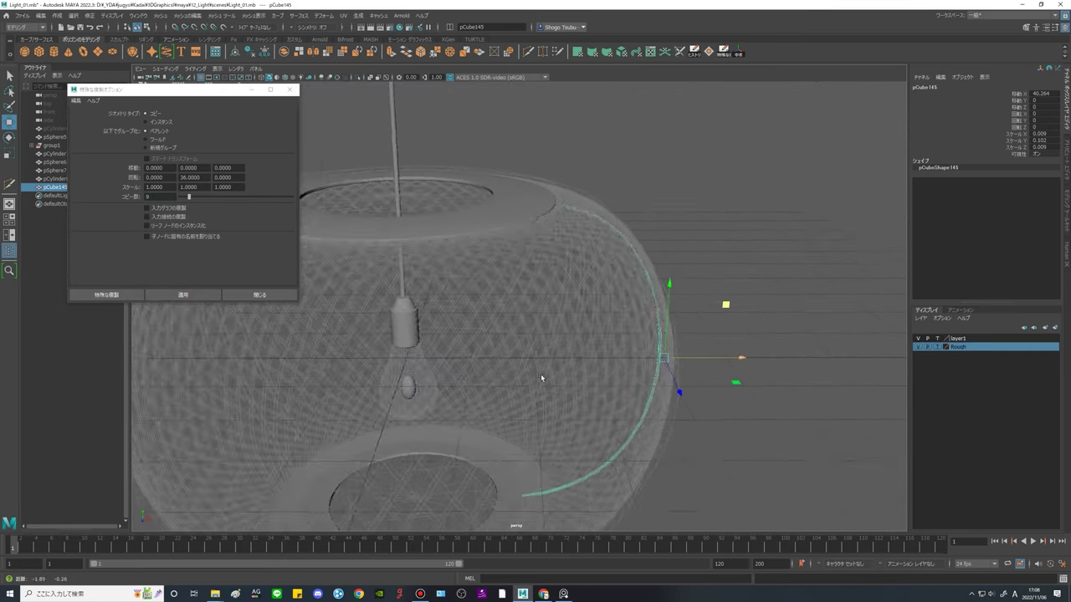
{"action": "middle_click_drag", "start_coordinate": [540, 376], "coordinate": [575, 350], "text": "alt"}
{"action": "key", "text": "d"}
{"action": "key", "text": "v"}
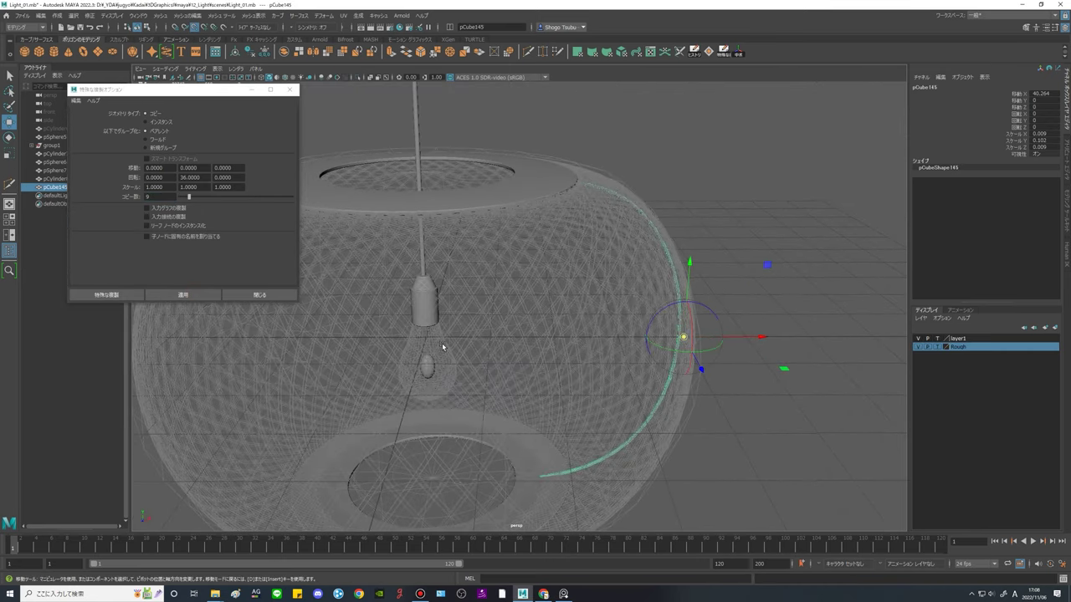
{"action": "scroll", "coordinate": [653, 328], "scroll_direction": "down", "scroll_amount": 5}
Duplicate the strip around the lamp's axis with the same special duplicate settings and inspect the strips' ends.
{"action": "left_click_drag", "start_coordinate": [653, 329], "coordinate": [569, 357], "text": "alt"}
{"action": "left_click", "coordinate": [190, 297]}
{"action": "left_click_drag", "start_coordinate": [686, 306], "coordinate": [612, 312], "text": "alt"}
{"action": "left_click", "coordinate": [686, 296]}
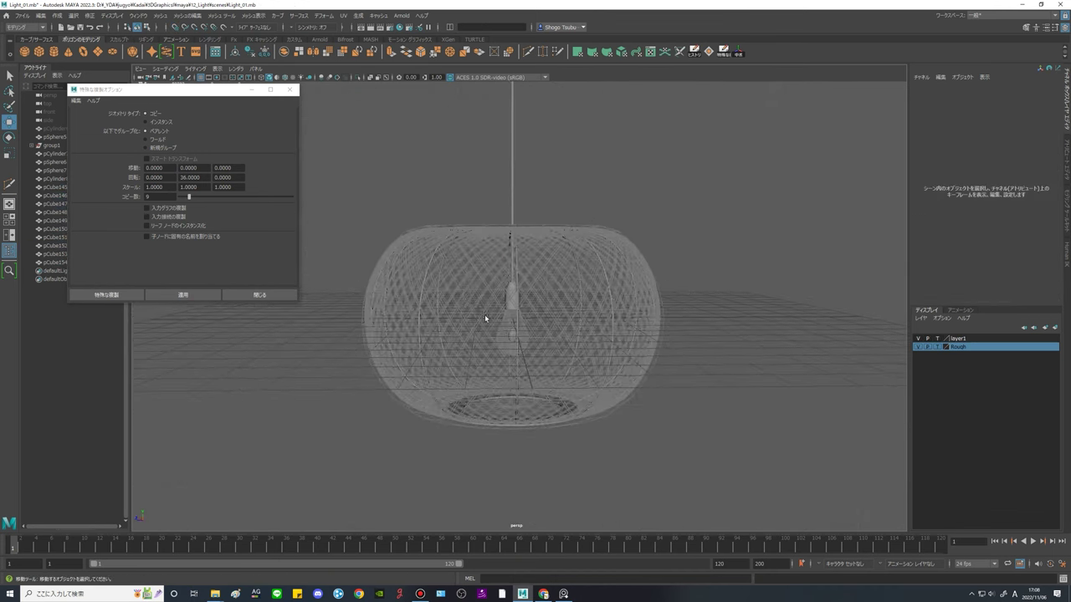
{"action": "left_click_drag", "start_coordinate": [710, 307], "coordinate": [599, 338], "text": "alt"}
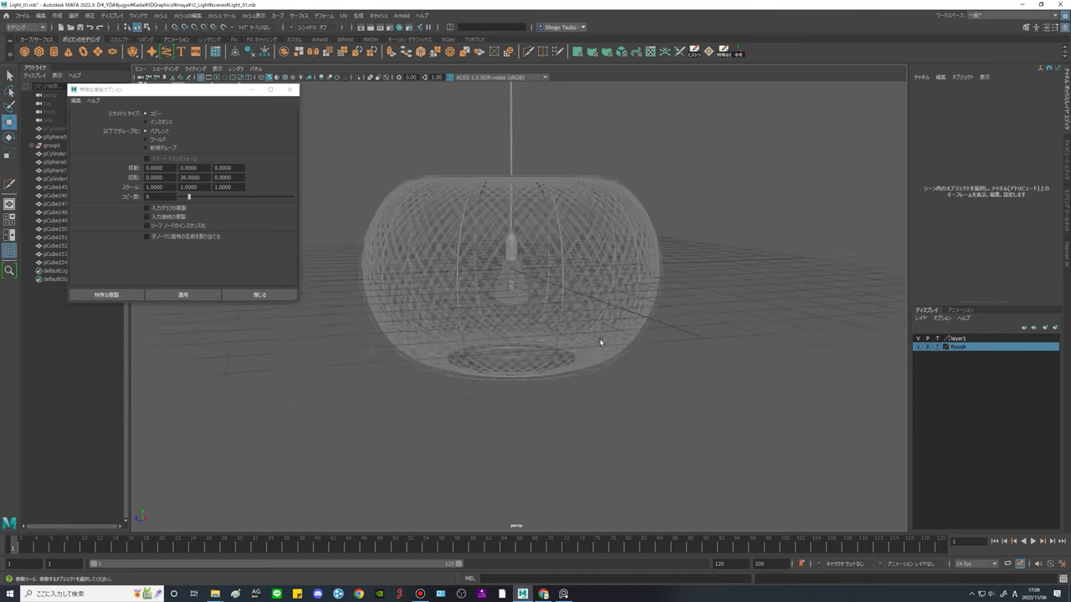
{"action": "scroll", "coordinate": [585, 351], "scroll_direction": "up", "scroll_amount": 5}
{"action": "left_click_drag", "start_coordinate": [526, 404], "coordinate": [518, 368], "text": "alt"}
Delete the nine strip copies, keeping the original strip.
{"action": "left_click_drag", "start_coordinate": [159, 90], "coordinate": [271, 104]}
{"action": "left_click", "coordinate": [60, 187]}
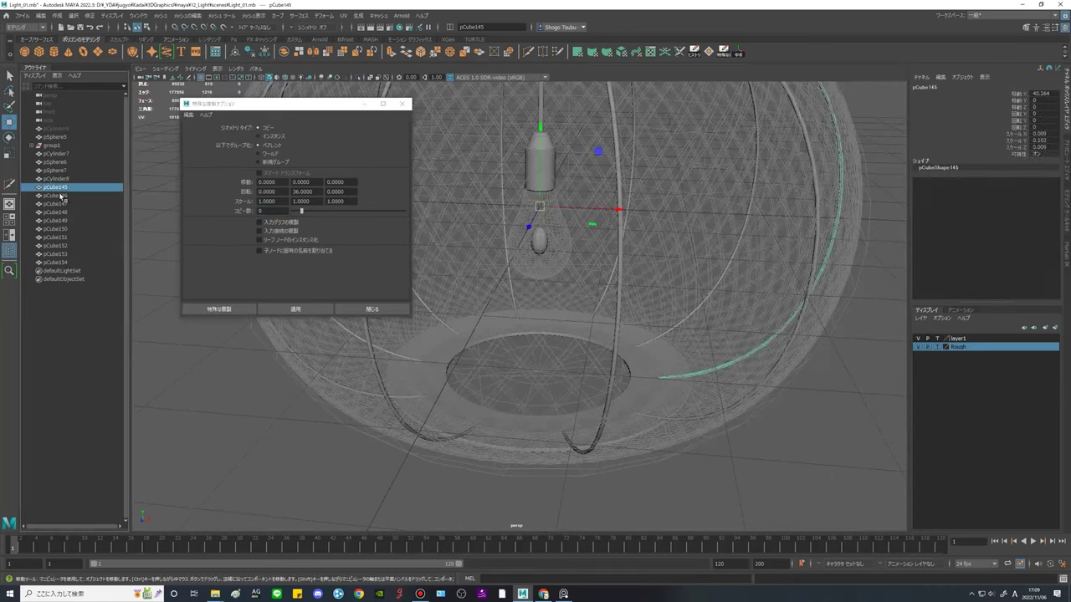
{"action": "left_click_drag", "start_coordinate": [62, 196], "coordinate": [62, 262]}
{"action": "key", "text": "Delete"}
Reposition and rotate the vertices at the original strip's upper end so it fits the shade's top rim.
{"action": "scroll", "coordinate": [518, 322], "scroll_direction": "up", "scroll_amount": 5}
{"action": "left_click_drag", "start_coordinate": [643, 322], "coordinate": [546, 321]}
{"action": "left_click_drag", "start_coordinate": [577, 314], "coordinate": [617, 288], "text": "alt"}
{"action": "left_click_drag", "start_coordinate": [609, 269], "coordinate": [629, 328]}
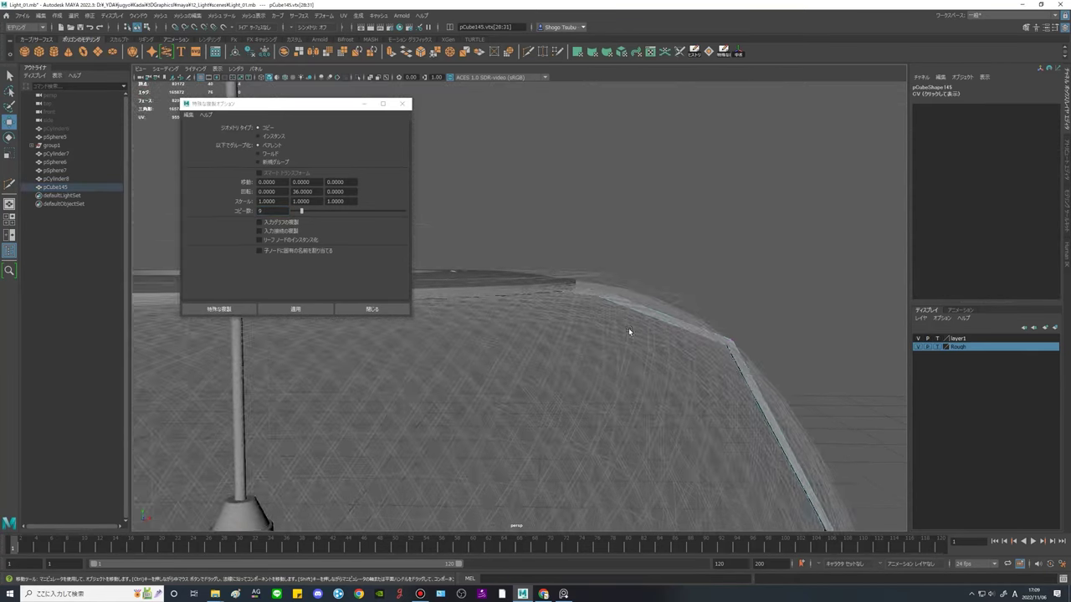
{"action": "left_click_drag", "start_coordinate": [706, 198], "coordinate": [666, 323]}
{"action": "left_click_drag", "start_coordinate": [616, 216], "coordinate": [583, 251]}
{"action": "key", "text": "e"}
{"action": "key", "text": "w"}
{"action": "left_click_drag", "start_coordinate": [654, 176], "coordinate": [656, 170]}
Duplicate the corrected strip around the lamp with 9 copies rotated 36° about Y.
{"action": "scroll", "coordinate": [729, 356], "scroll_direction": "down", "scroll_amount": 8}
{"action": "right_click_drag", "start_coordinate": [527, 334], "coordinate": [578, 293]}
{"action": "left_click_drag", "start_coordinate": [666, 372], "coordinate": [635, 385], "text": "alt"}
{"action": "left_click", "coordinate": [295, 310]}
{"action": "left_click", "coordinate": [736, 301]}
{"action": "left_click_drag", "start_coordinate": [719, 251], "coordinate": [718, 298], "text": "alt"}
Group the original strip with its nine copies and reorder the new group directly after group1.
{"action": "left_click", "coordinate": [57, 179]}
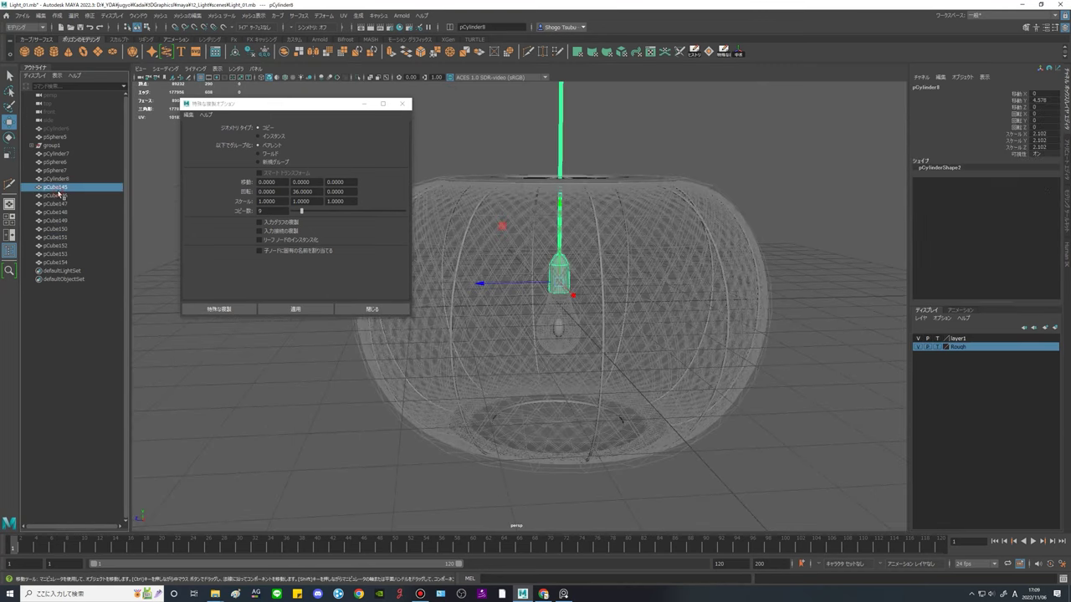
{"action": "left_click", "coordinate": [55, 263], "text": "shift"}
{"action": "key", "text": "ctrl+g"}
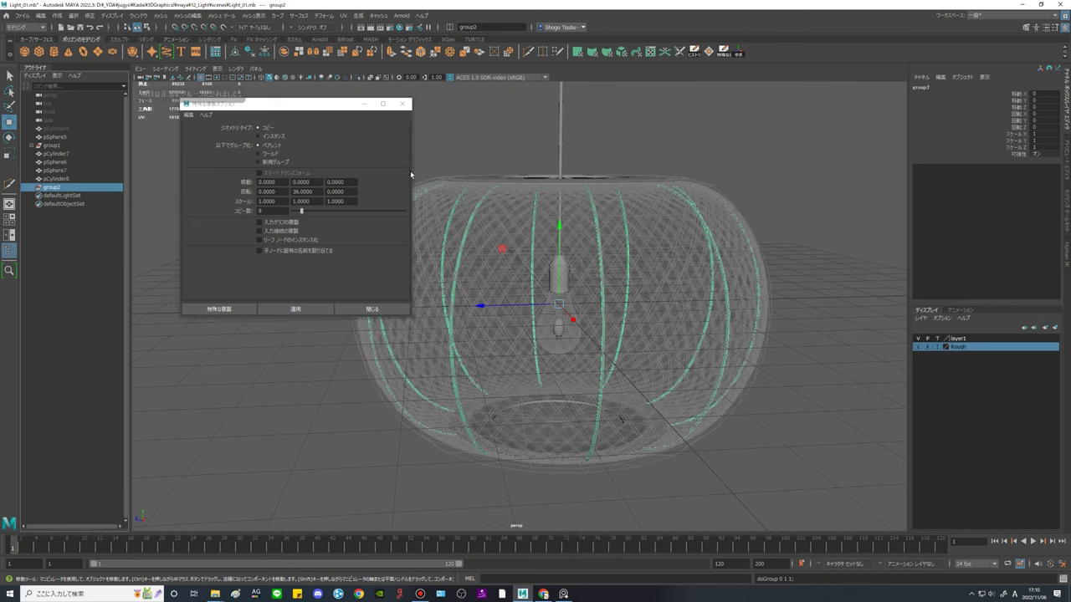
{"action": "left_click", "coordinate": [403, 105]}
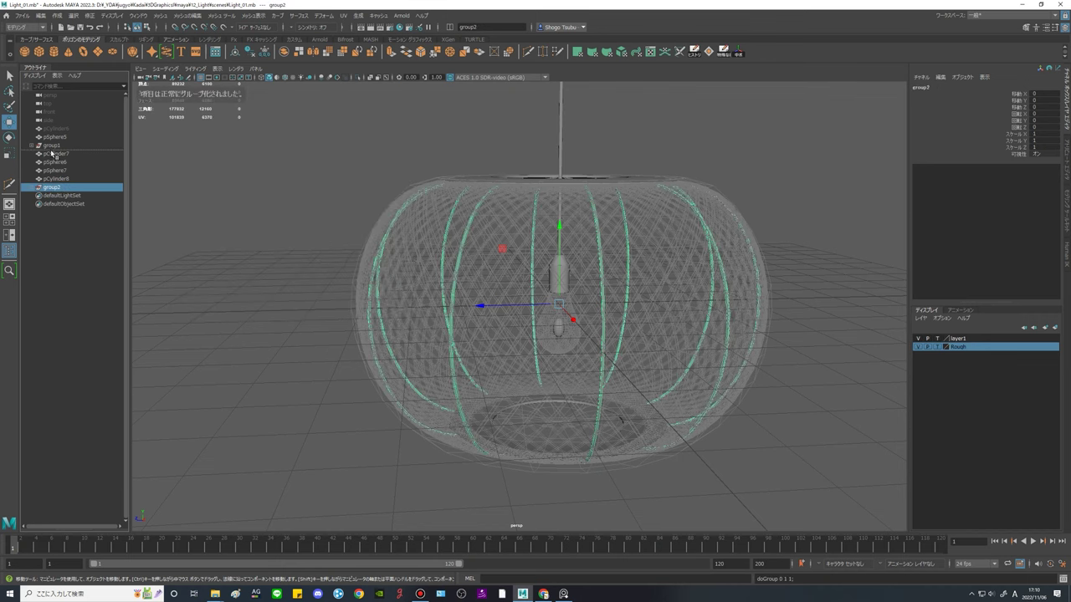
{"action": "left_click", "coordinate": [268, 246]}
Return layer1 from template to normal display.
{"action": "left_click_drag", "start_coordinate": [593, 341], "coordinate": [694, 352], "text": "alt"}
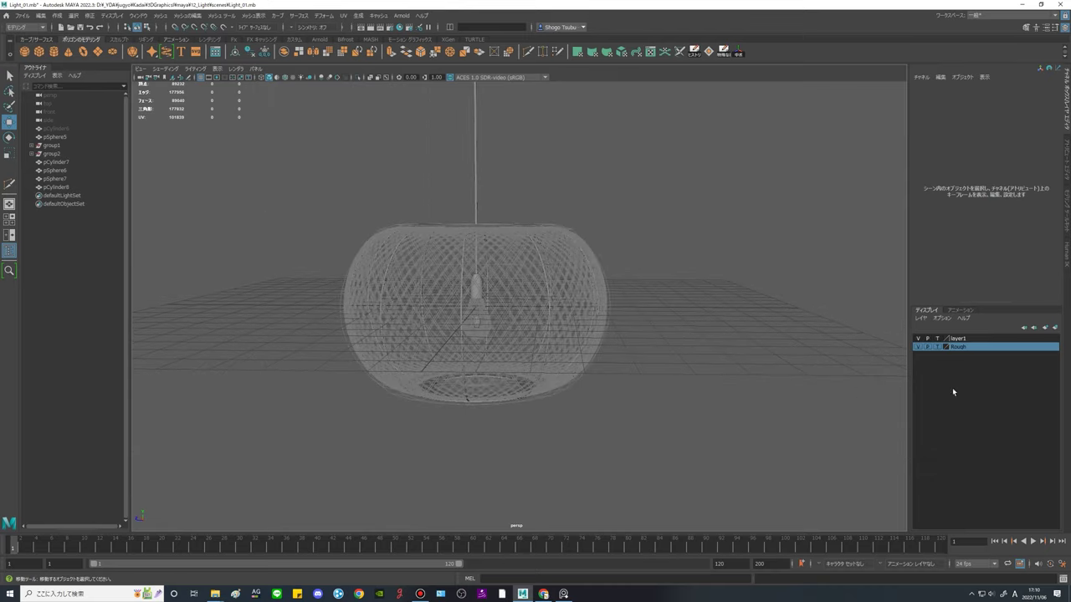
{"action": "left_click", "coordinate": [937, 337]}
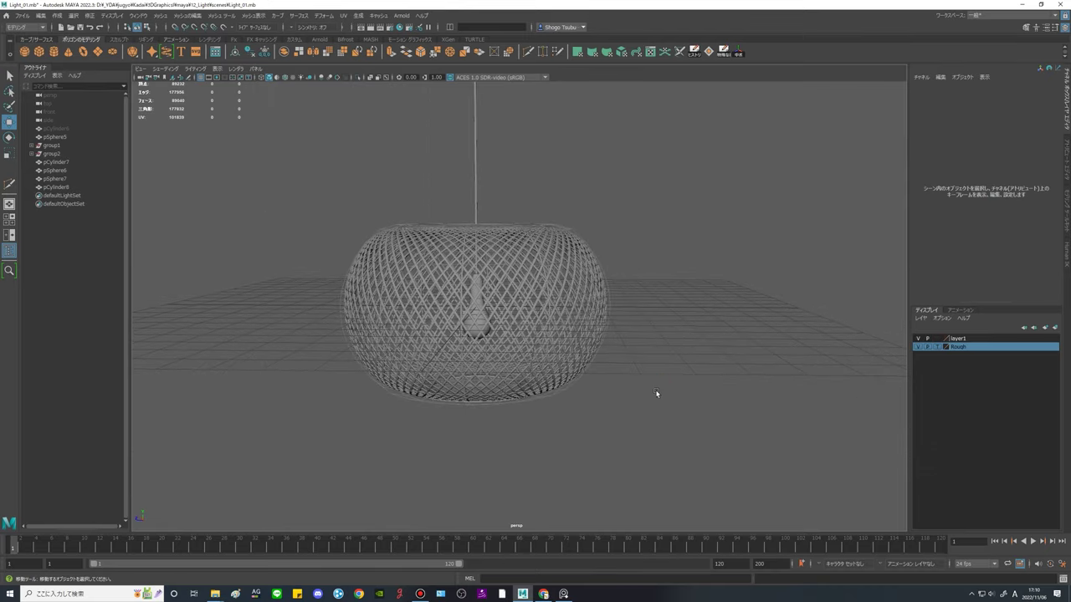
Examine the woven shade, its open rims and the bulb from low, side and raised angles.
{"action": "middle_click_drag", "start_coordinate": [656, 393], "coordinate": [664, 371], "text": "alt"}
{"action": "scroll", "coordinate": [664, 370], "scroll_direction": "up", "scroll_amount": 5}
{"action": "left_click_drag", "start_coordinate": [664, 370], "coordinate": [564, 311], "text": "alt"}
{"action": "scroll", "coordinate": [597, 264], "scroll_direction": "down", "scroll_amount": 5}
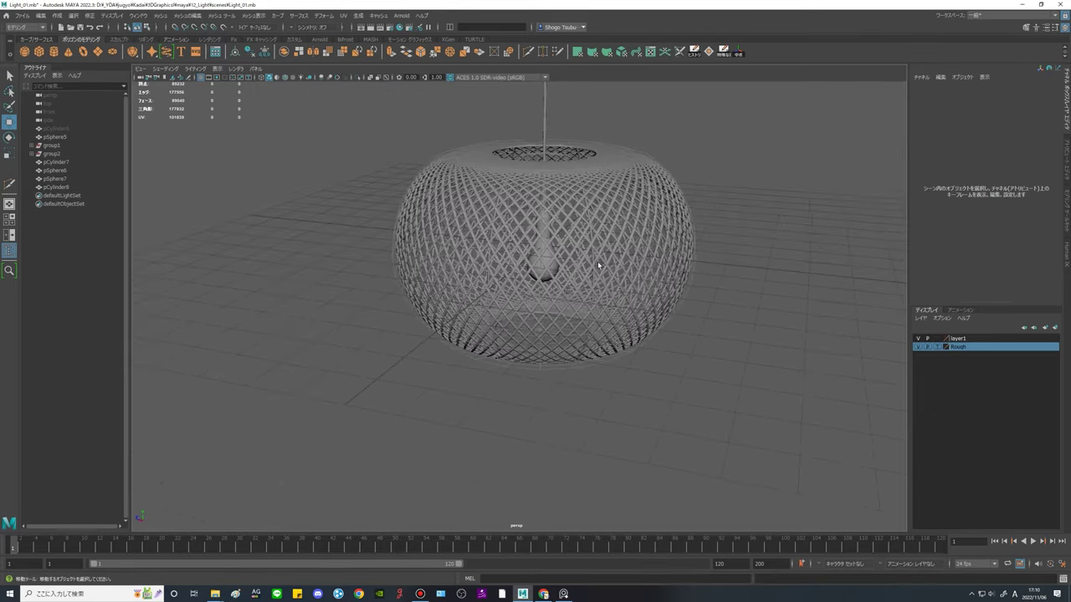
{"action": "middle_click_drag", "start_coordinate": [597, 264], "coordinate": [472, 375], "text": "alt"}
{"action": "scroll", "coordinate": [473, 376], "scroll_direction": "down", "scroll_amount": 4}
{"action": "left_click_drag", "start_coordinate": [473, 376], "coordinate": [676, 293], "text": "alt"}
{"action": "middle_click_drag", "start_coordinate": [676, 293], "coordinate": [661, 252], "text": "alt"}
{"action": "scroll", "coordinate": [621, 286], "scroll_direction": "up", "scroll_amount": 5}
{"action": "left_click_drag", "start_coordinate": [621, 288], "coordinate": [662, 316], "text": "alt"}
{"action": "scroll", "coordinate": [662, 318], "scroll_direction": "down", "scroll_amount": 4}
{"action": "middle_click_drag", "start_coordinate": [662, 318], "coordinate": [622, 382], "text": "alt"}
{"action": "left_click_drag", "start_coordinate": [622, 383], "coordinate": [794, 330], "text": "alt"}
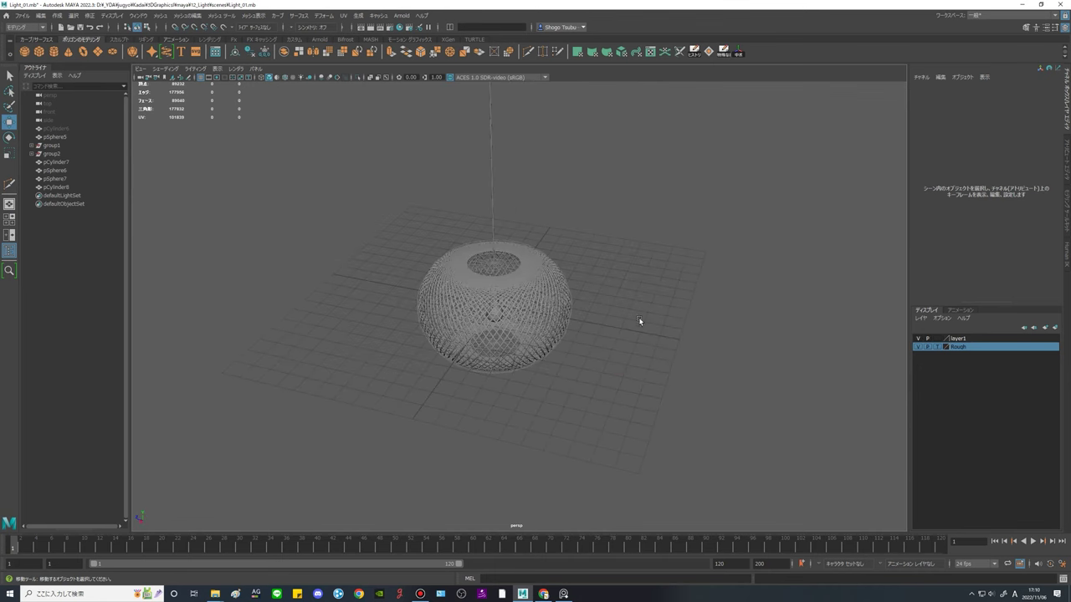
Show the hidden rough cylinder pCylinder6 beside the lamp for comparison, and hide it again.
{"action": "left_click", "coordinate": [67, 130]}
{"action": "key", "text": "h"}
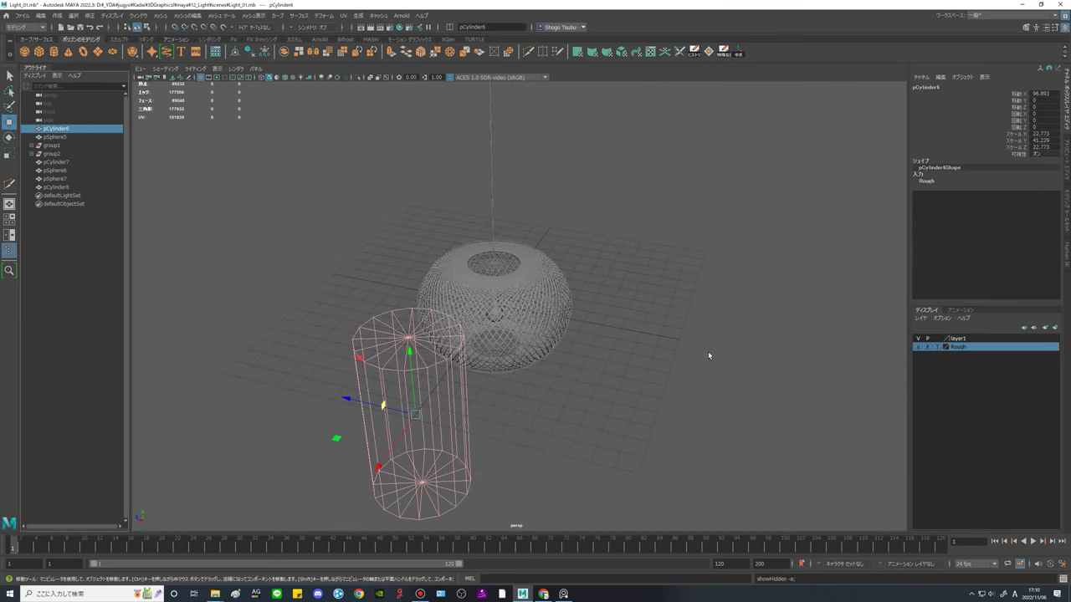
{"action": "middle_click_drag", "start_coordinate": [568, 374], "coordinate": [627, 354], "text": "alt"}
{"action": "left_click_drag", "start_coordinate": [626, 350], "coordinate": [687, 303], "text": "alt"}
{"action": "scroll", "coordinate": [476, 319], "scroll_direction": "up", "scroll_amount": 5}
{"action": "left_click_drag", "start_coordinate": [425, 292], "coordinate": [437, 323], "text": "alt"}
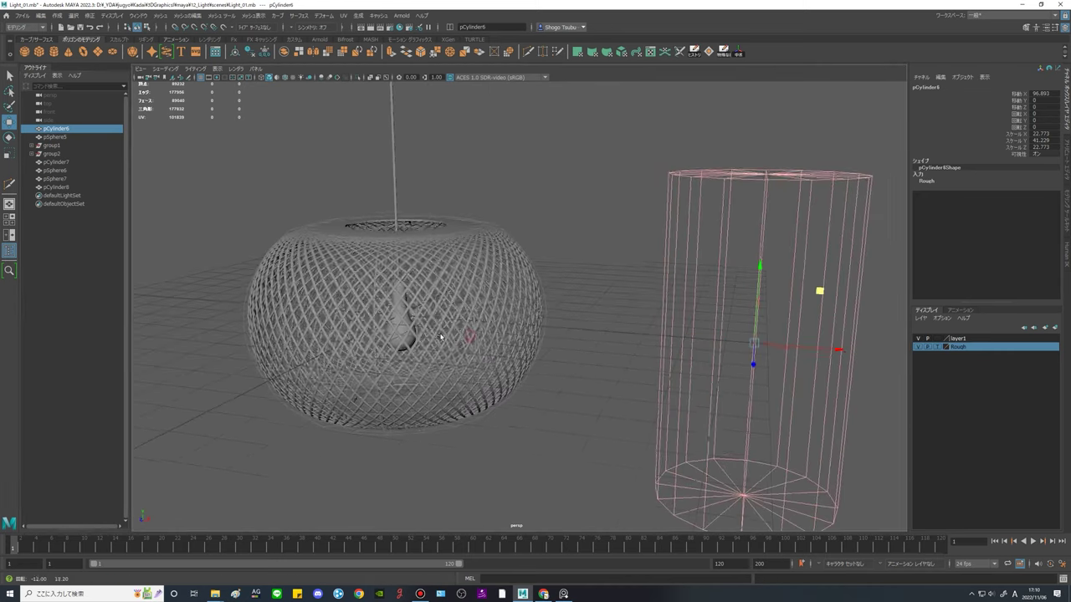
{"action": "middle_click_drag", "start_coordinate": [594, 334], "coordinate": [604, 356], "text": "alt"}
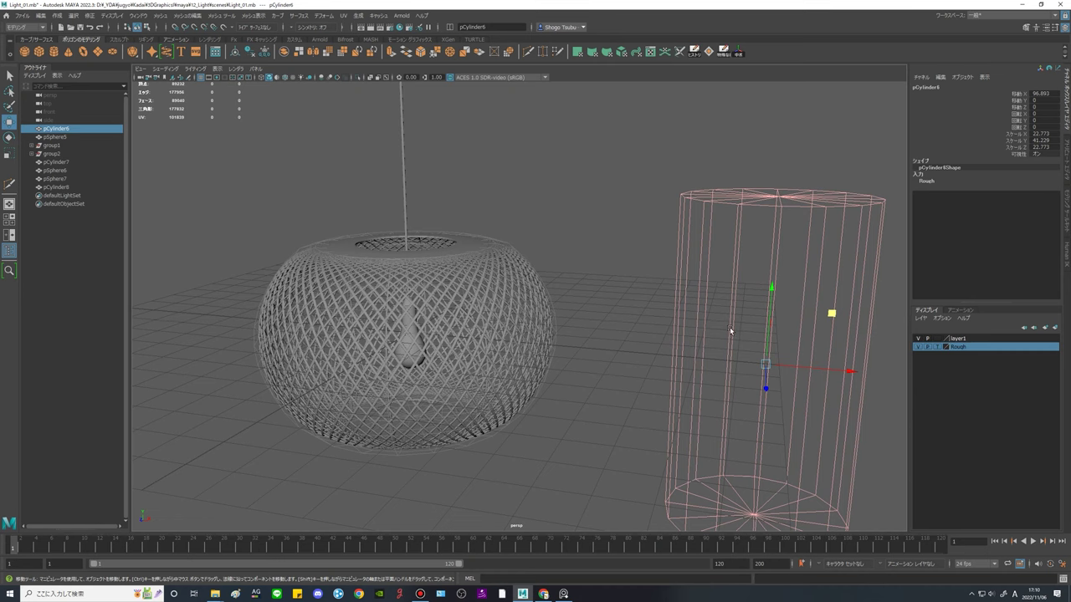
{"action": "middle_click_drag", "start_coordinate": [731, 330], "coordinate": [653, 280], "text": "alt"}
{"action": "scroll", "coordinate": [653, 279], "scroll_direction": "down", "scroll_amount": 3}
{"action": "left_click_drag", "start_coordinate": [653, 279], "coordinate": [552, 248], "text": "alt"}
{"action": "key", "text": "ctrl+h"}
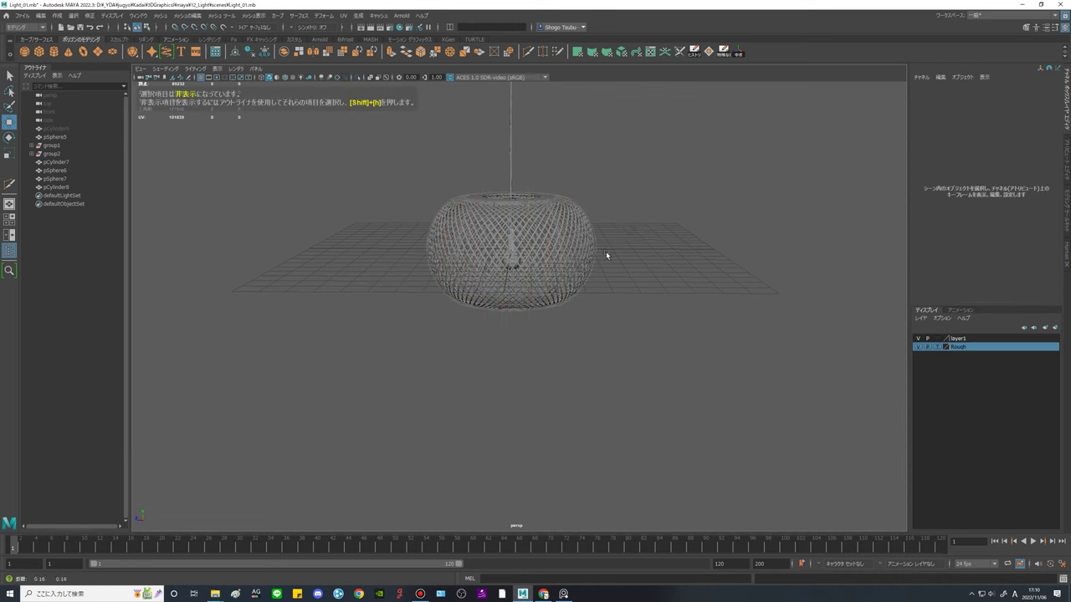
Inspect the complete lamp in level side views and from farther away to check its overall silhouette.
{"action": "middle_click_drag", "start_coordinate": [607, 241], "coordinate": [617, 326], "text": "alt"}
{"action": "scroll", "coordinate": [604, 358], "scroll_direction": "up", "scroll_amount": 3}
{"action": "left_click_drag", "start_coordinate": [605, 359], "coordinate": [712, 253], "text": "alt"}
{"action": "middle_click_drag", "start_coordinate": [713, 253], "coordinate": [746, 218], "text": "alt"}
{"action": "left_click_drag", "start_coordinate": [701, 437], "coordinate": [250, 211]}
{"action": "left_click_drag", "start_coordinate": [614, 253], "coordinate": [555, 282], "text": "alt"}
{"action": "left_click", "coordinate": [600, 226]}
{"action": "middle_click_drag", "start_coordinate": [556, 282], "coordinate": [528, 305], "text": "alt"}
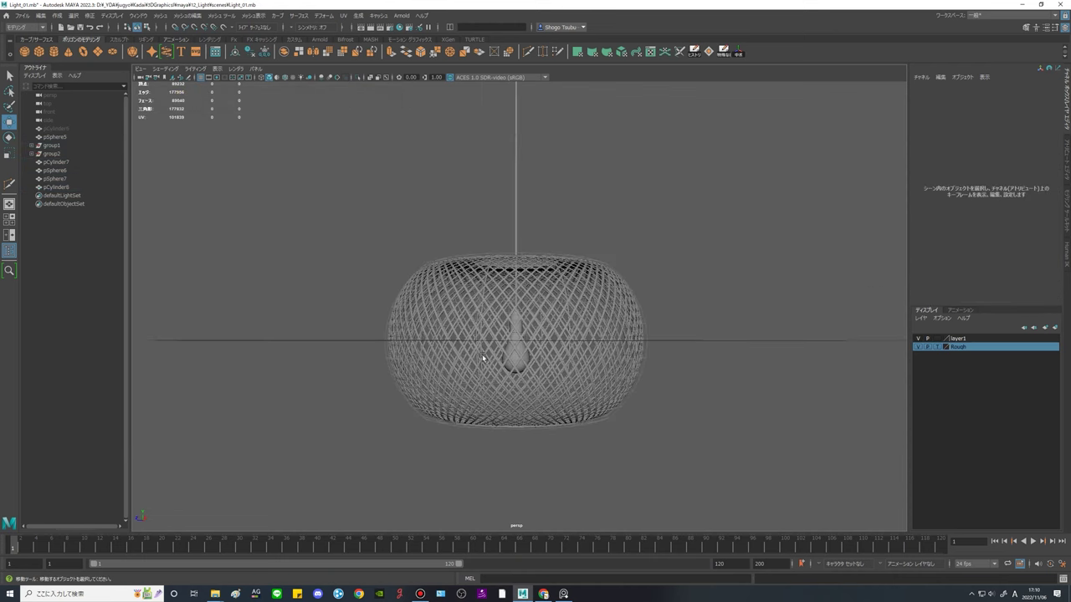
{"action": "left_click_drag", "start_coordinate": [664, 387], "coordinate": [699, 368], "text": "alt"}
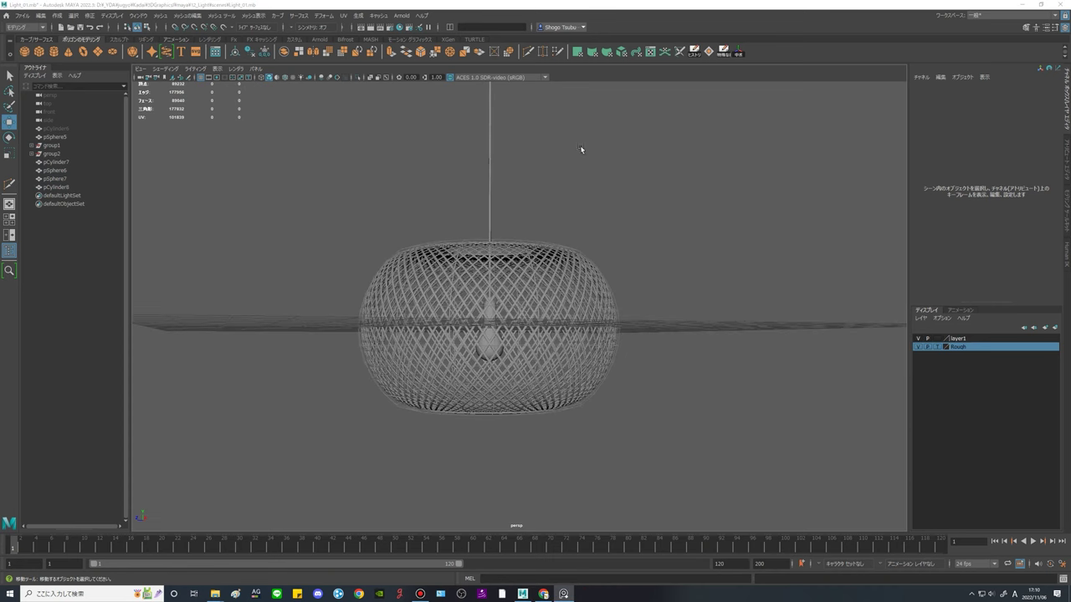
{"action": "left_click_drag", "start_coordinate": [653, 364], "coordinate": [701, 430], "text": "alt"}
{"action": "right_click_drag", "start_coordinate": [751, 441], "coordinate": [686, 392], "text": "alt"}
{"action": "left_click_drag", "start_coordinate": [686, 392], "coordinate": [734, 410], "text": "alt"}
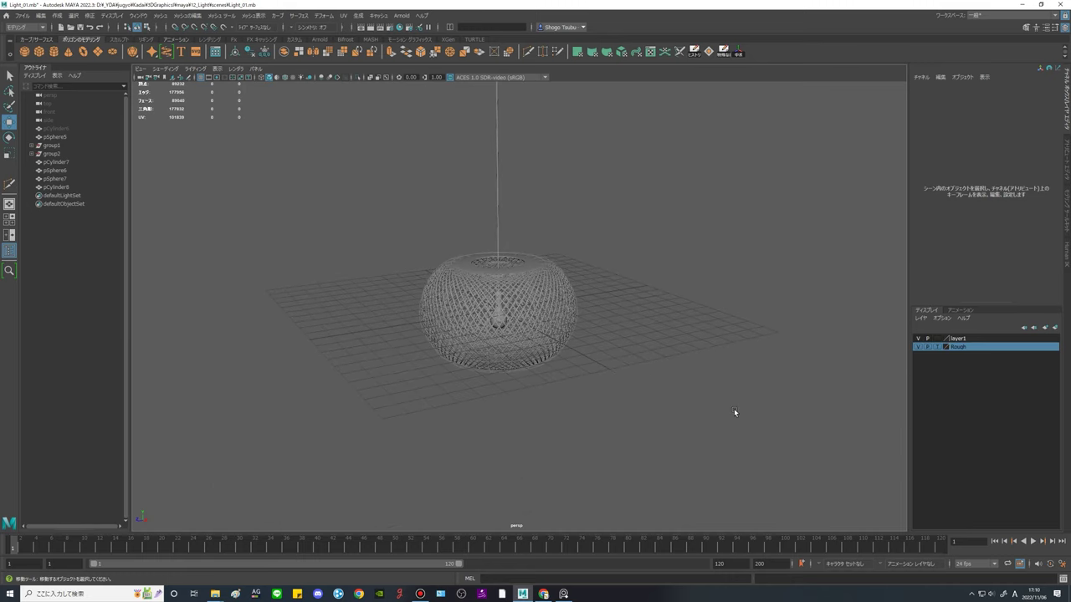
Create a polygon cube around the lamp and scale it uniformly to about 7.4.
{"action": "left_click", "coordinate": [37, 55]}
{"action": "right_click_drag", "start_coordinate": [663, 390], "coordinate": [535, 348], "text": "alt"}
{"action": "key", "text": "r"}
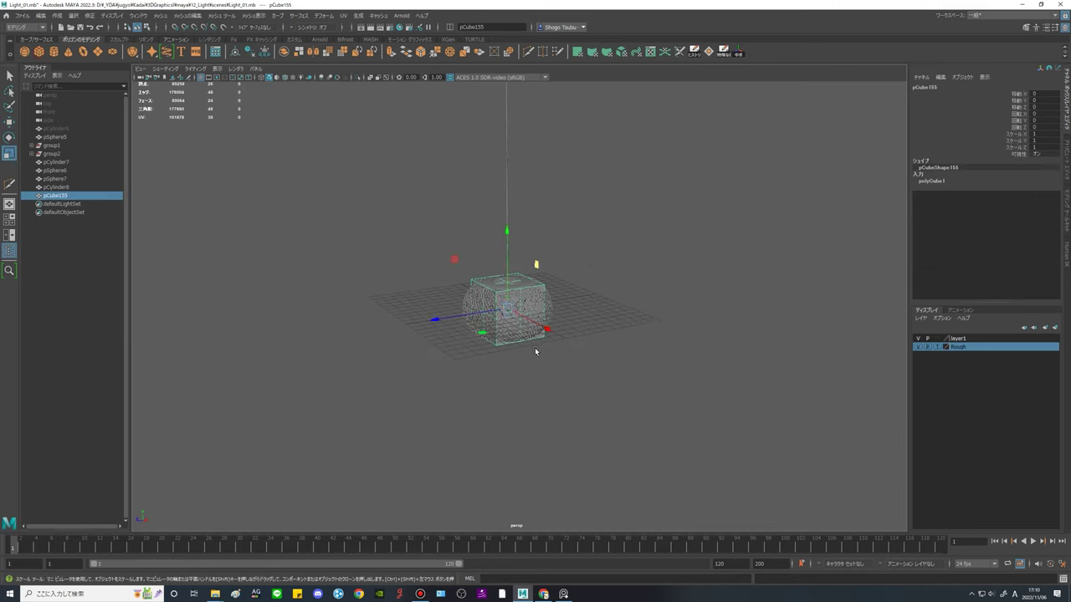
{"action": "left_click_drag", "start_coordinate": [506, 309], "coordinate": [793, 317]}
{"action": "right_click_drag", "start_coordinate": [786, 375], "coordinate": [685, 358], "text": "alt"}
{"action": "left_click_drag", "start_coordinate": [684, 358], "coordinate": [716, 337], "text": "alt"}
Delete the faces of one vertical side of the cube, using wireframe display to select them.
{"action": "right_click_drag", "start_coordinate": [721, 239], "coordinate": [723, 255]}
{"action": "left_click_drag", "start_coordinate": [669, 263], "coordinate": [567, 318], "text": "alt"}
{"action": "left_click_drag", "start_coordinate": [593, 360], "coordinate": [689, 416], "text": "alt"}
{"action": "left_click_drag", "start_coordinate": [523, 218], "coordinate": [500, 148]}
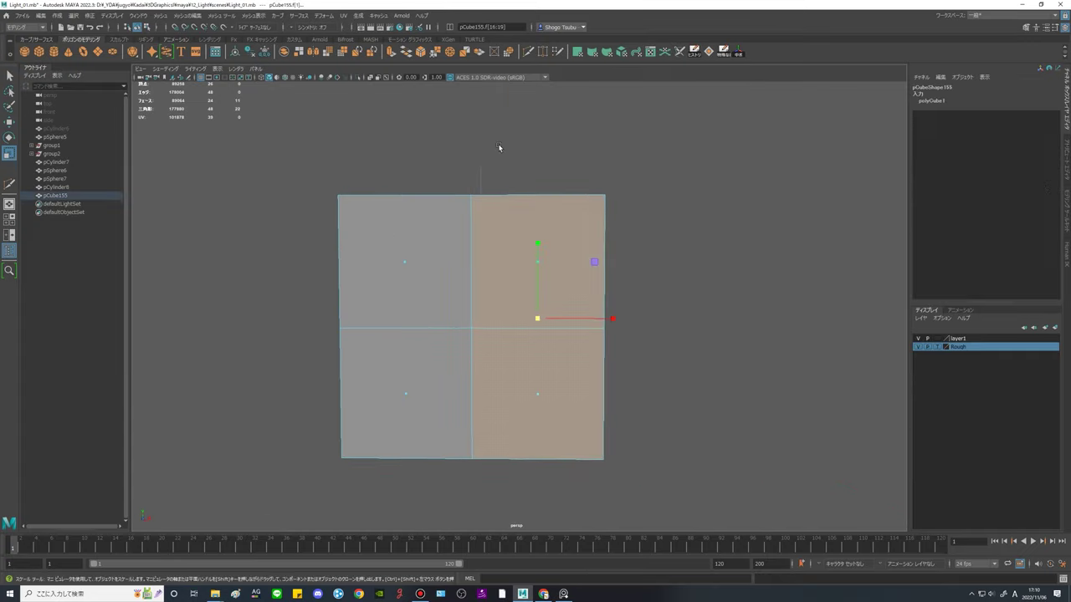
{"action": "key", "text": "Delete"}
{"action": "left_click_drag", "start_coordinate": [585, 234], "coordinate": [623, 273], "text": "alt"}
{"action": "key", "text": "ctrl+z"}
{"action": "key", "text": "4"}
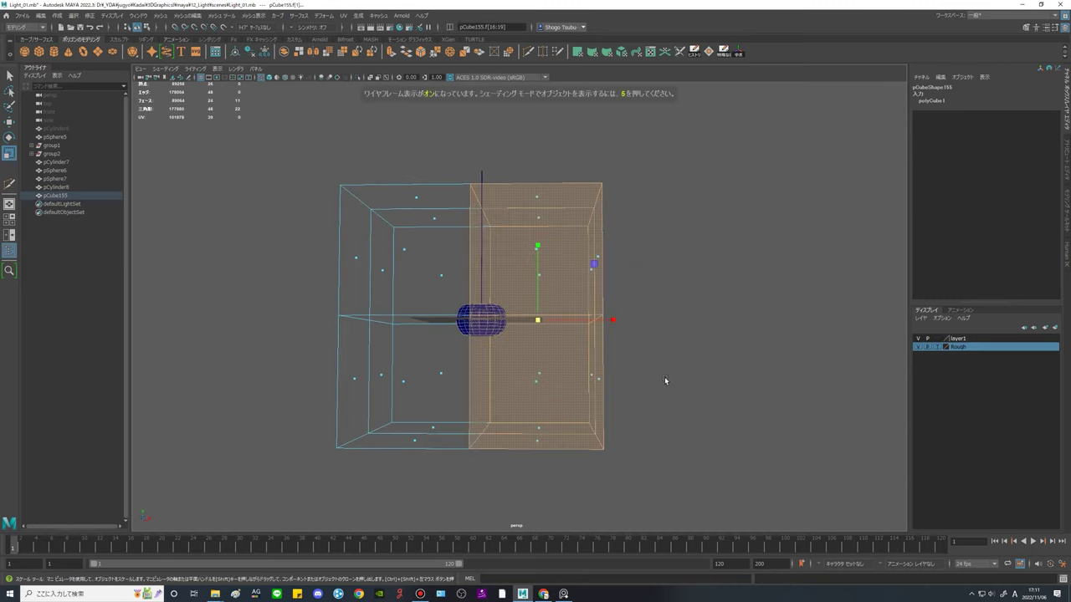
{"action": "left_click_drag", "start_coordinate": [664, 379], "coordinate": [568, 157], "text": "alt"}
{"action": "key", "text": "Delete"}
Delete the faces of the adjacent vertical side and the top, keeping two walls and the floor.
{"action": "left_click_drag", "start_coordinate": [600, 235], "coordinate": [524, 240], "text": "alt"}
{"action": "left_click_drag", "start_coordinate": [734, 375], "coordinate": [598, 192]}
{"action": "key", "text": "Delete"}
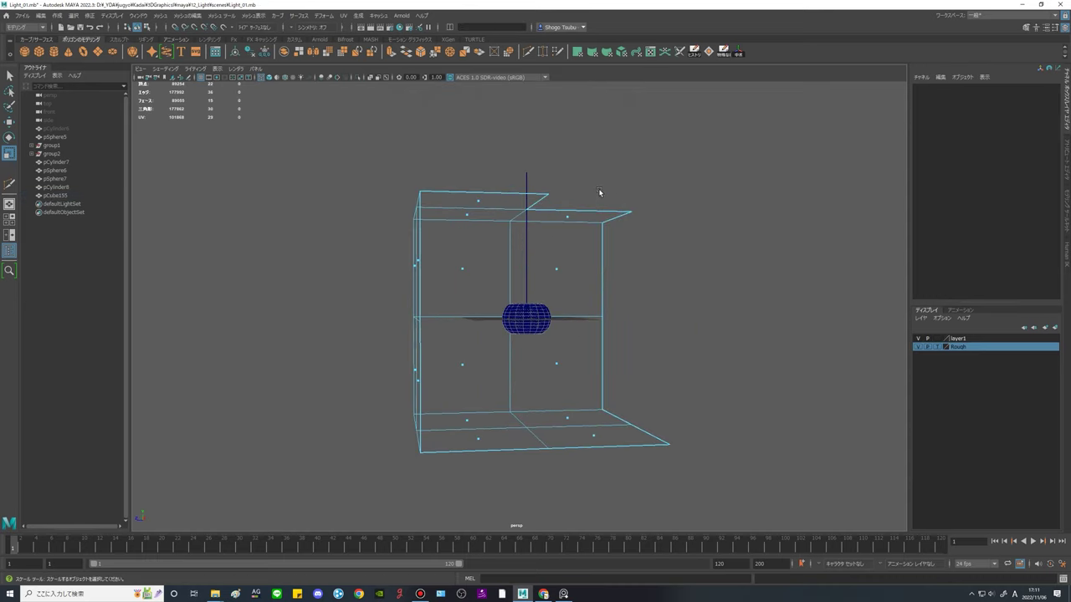
{"action": "left_click_drag", "start_coordinate": [666, 237], "coordinate": [353, 118]}
{"action": "key", "text": "Delete"}
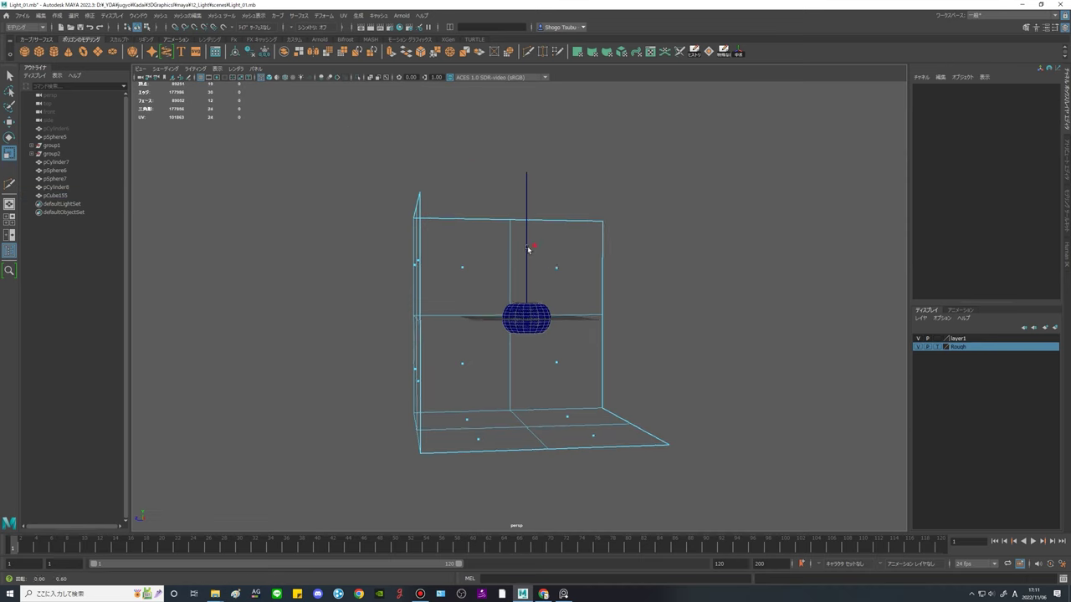
Restore shaded display and reverse the normals of the open cube so its faces point inward.
{"action": "left_click_drag", "start_coordinate": [536, 248], "coordinate": [471, 248], "text": "alt"}
{"action": "key", "text": "5"}
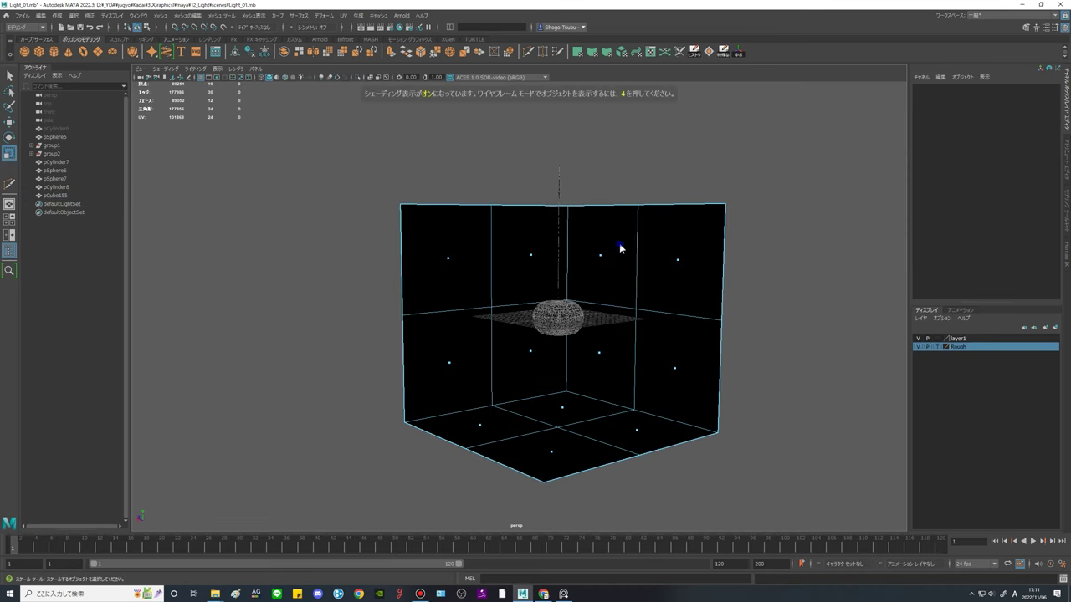
{"action": "right_click_drag", "start_coordinate": [620, 246], "coordinate": [643, 224]}
{"action": "left_click", "coordinate": [261, 16]}
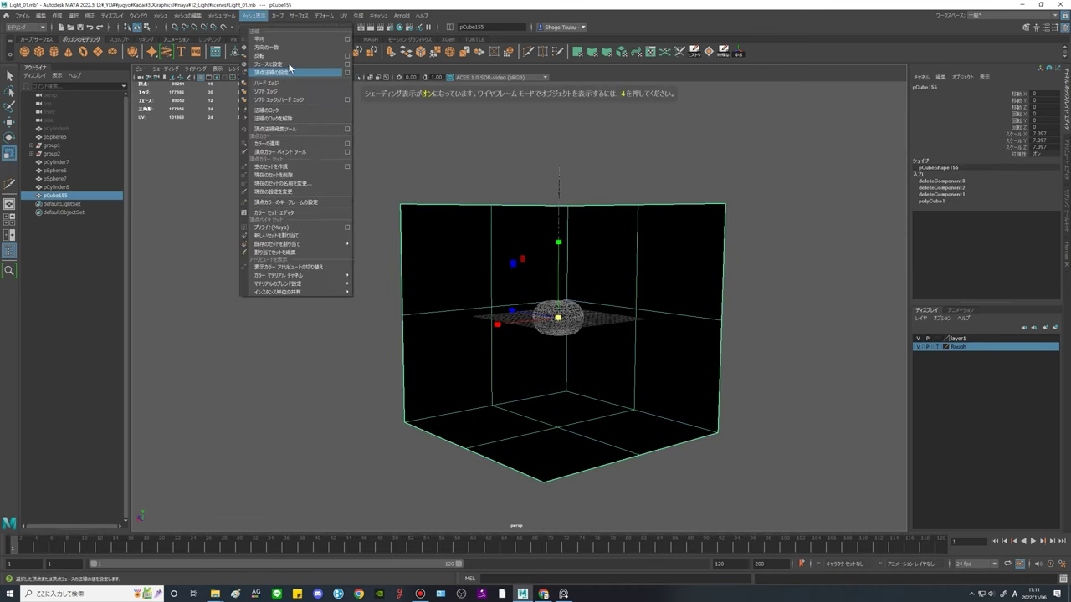
{"action": "left_click", "coordinate": [272, 58]}
{"action": "key", "text": "e"}
{"action": "left_click", "coordinate": [739, 284]}
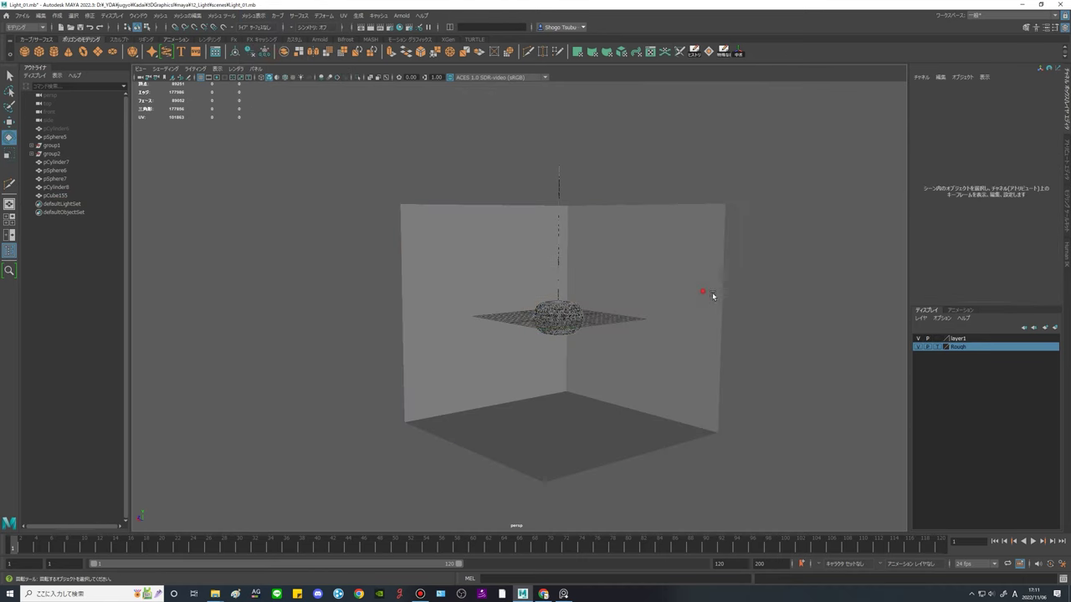
Delete the construction history of the room mesh around the lamp.
{"action": "left_click_drag", "start_coordinate": [712, 295], "coordinate": [731, 295], "text": "alt"}
{"action": "left_click", "coordinate": [627, 250]}
{"action": "left_click", "coordinate": [697, 51]}
{"action": "scroll", "coordinate": [741, 239], "scroll_direction": "up", "scroll_amount": 1}
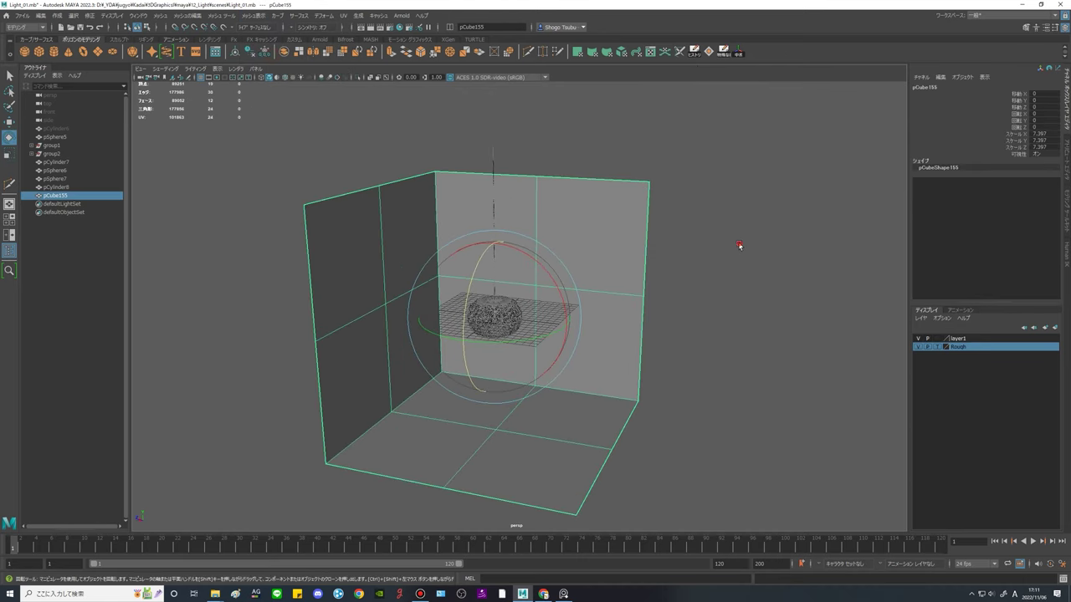
{"action": "left_click", "coordinate": [739, 245]}
{"action": "left_click_drag", "start_coordinate": [740, 245], "coordinate": [685, 316], "text": "alt"}
{"action": "middle_click_drag", "start_coordinate": [685, 316], "coordinate": [722, 331], "text": "alt"}
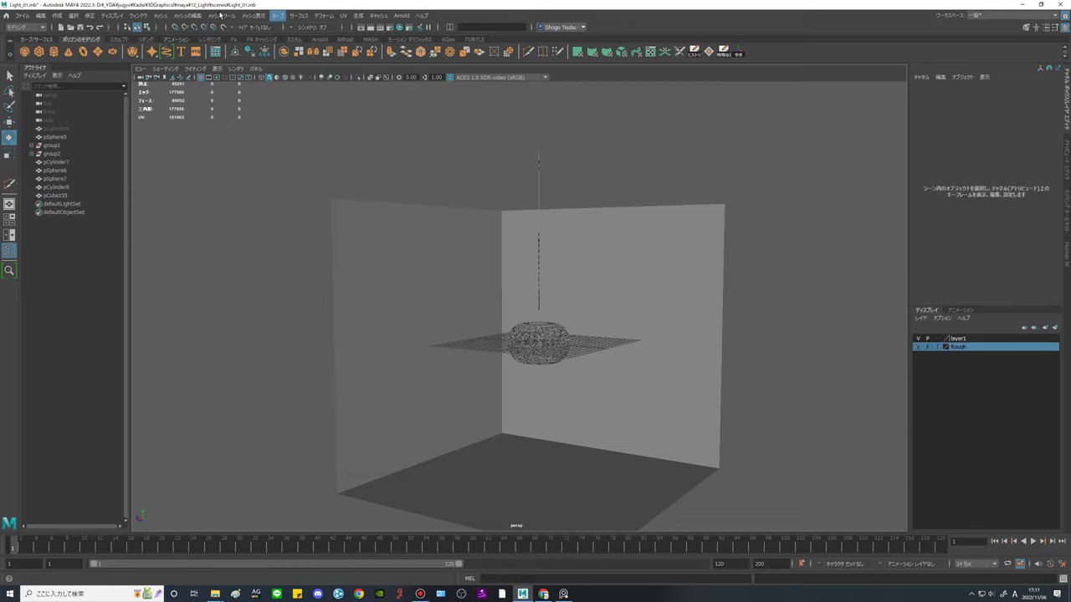
Create an Arnold area light, raise it above the lamp and scale it uniformly to about 224.
{"action": "left_click", "coordinate": [401, 16]}
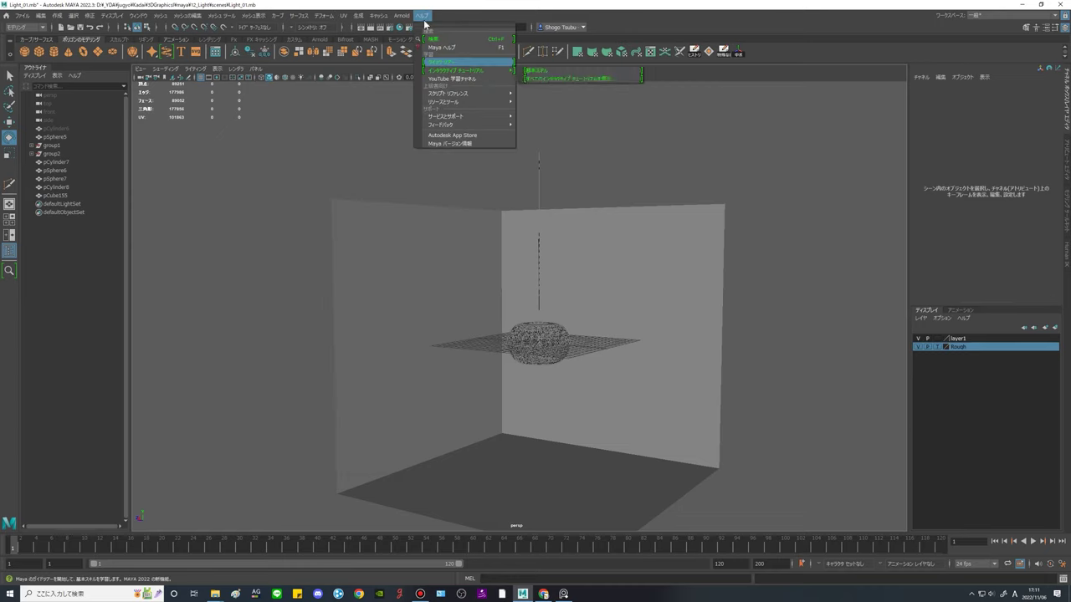
{"action": "mouse_move", "coordinate": [452, 60]}
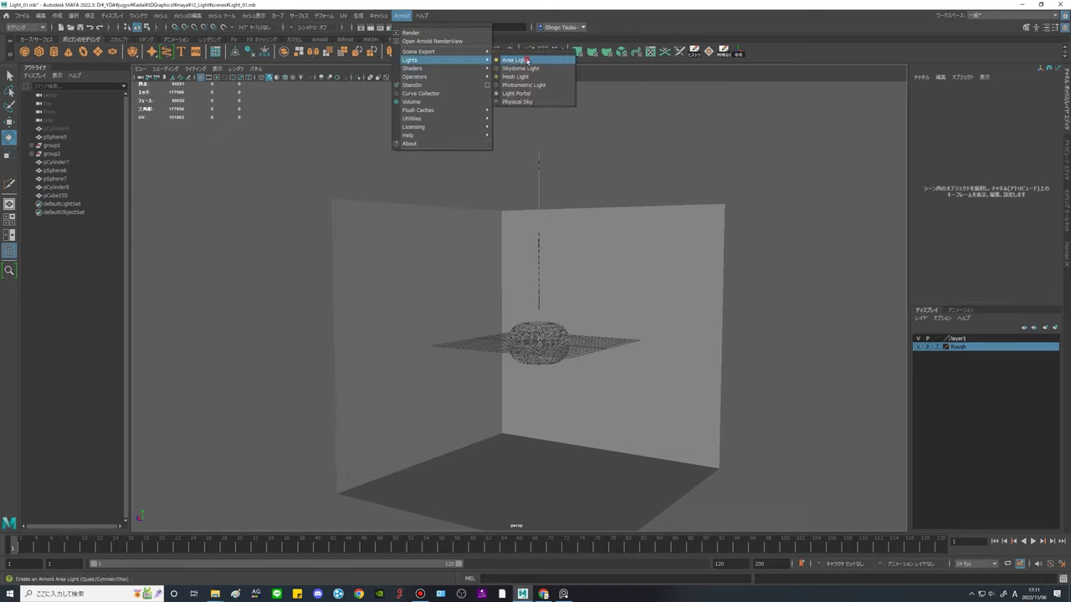
{"action": "left_click", "coordinate": [527, 60]}
{"action": "scroll", "coordinate": [616, 244], "scroll_direction": "down", "scroll_amount": 4}
{"action": "key", "text": "w"}
{"action": "left_click_drag", "start_coordinate": [531, 248], "coordinate": [530, 159]}
{"action": "key", "text": "r"}
{"action": "left_click_drag", "start_coordinate": [530, 238], "coordinate": [676, 238]}
Rotate the area light to about -75, 29, -11 degrees and move it to about 28, 236, 46.
{"action": "key", "text": "e"}
{"action": "left_click_drag", "start_coordinate": [594, 209], "coordinate": [577, 283]}
{"action": "left_click_drag", "start_coordinate": [533, 201], "coordinate": [558, 185]}
{"action": "key", "text": "w"}
{"action": "left_click_drag", "start_coordinate": [531, 237], "coordinate": [485, 158]}
{"action": "scroll", "coordinate": [619, 259], "scroll_direction": "up", "scroll_amount": 4}
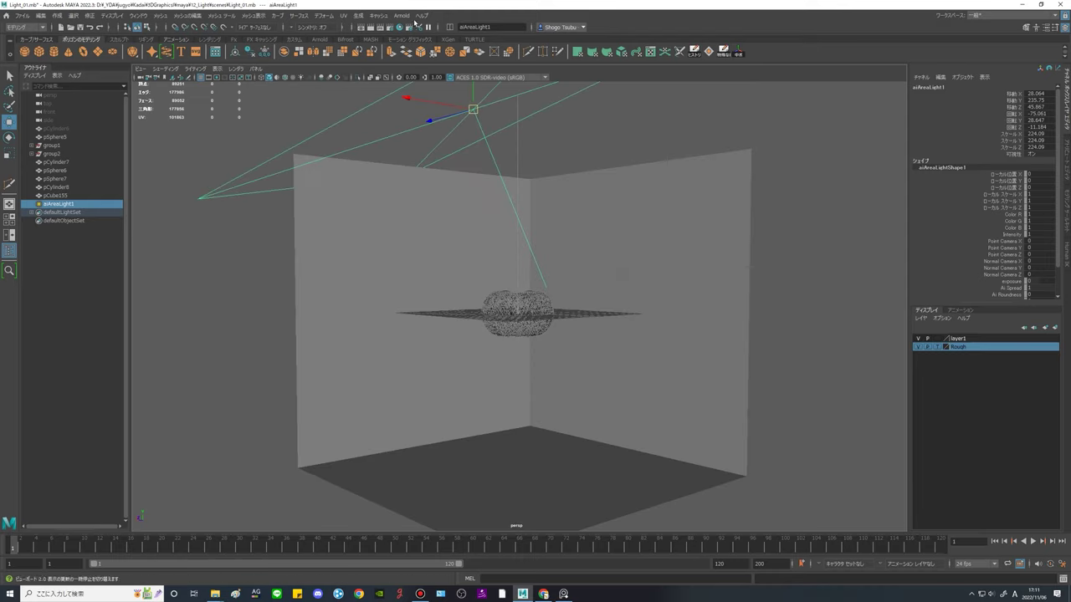
Start an Arnold render of the perspective view, show the area light's attributes, and resize and reposition the render window.
{"action": "left_click", "coordinate": [402, 15]}
{"action": "left_click", "coordinate": [411, 31]}
{"action": "left_click_drag", "start_coordinate": [573, 113], "coordinate": [350, 108]}
{"action": "left_click", "coordinate": [1067, 160]}
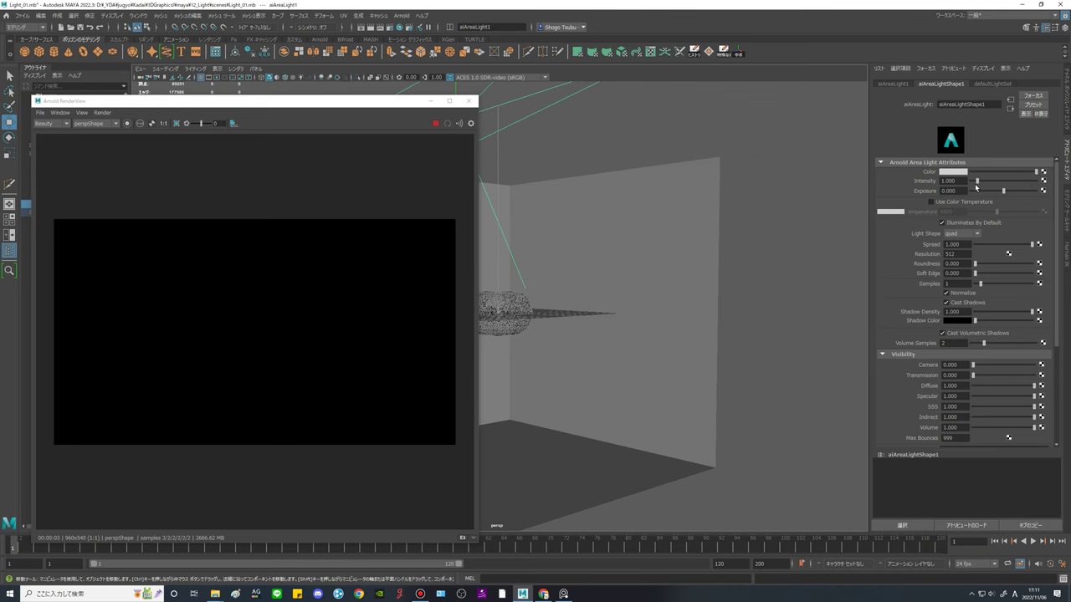
{"action": "scroll", "coordinate": [562, 294], "scroll_direction": "up", "scroll_amount": 8}
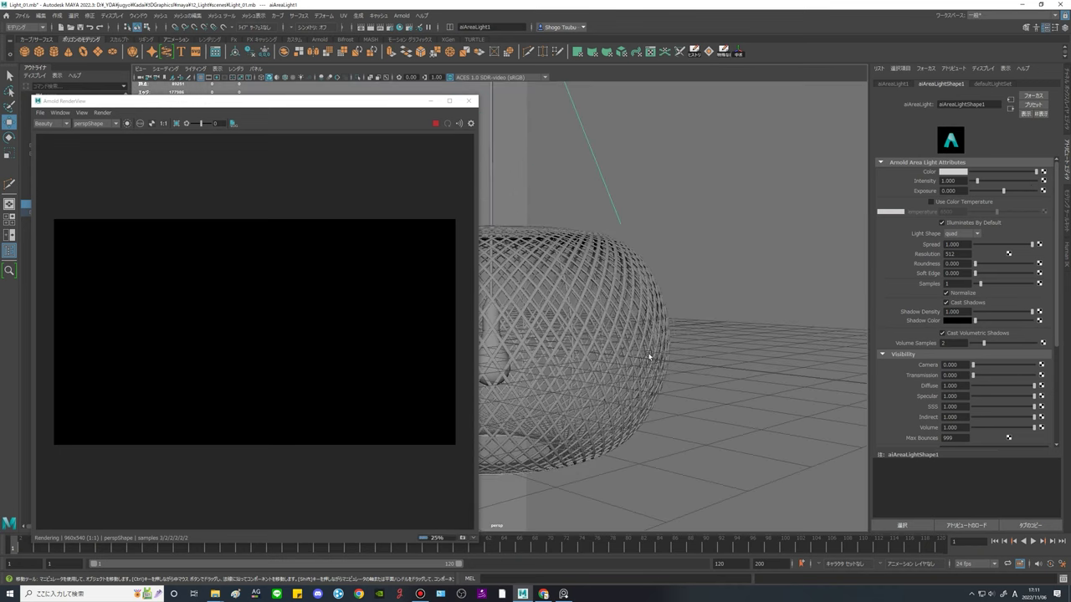
{"action": "middle_click_drag", "start_coordinate": [649, 357], "coordinate": [732, 345], "text": "alt"}
{"action": "left_click_drag", "start_coordinate": [272, 102], "coordinate": [394, 106]}
{"action": "left_click_drag", "start_coordinate": [152, 100], "coordinate": [206, 136]}
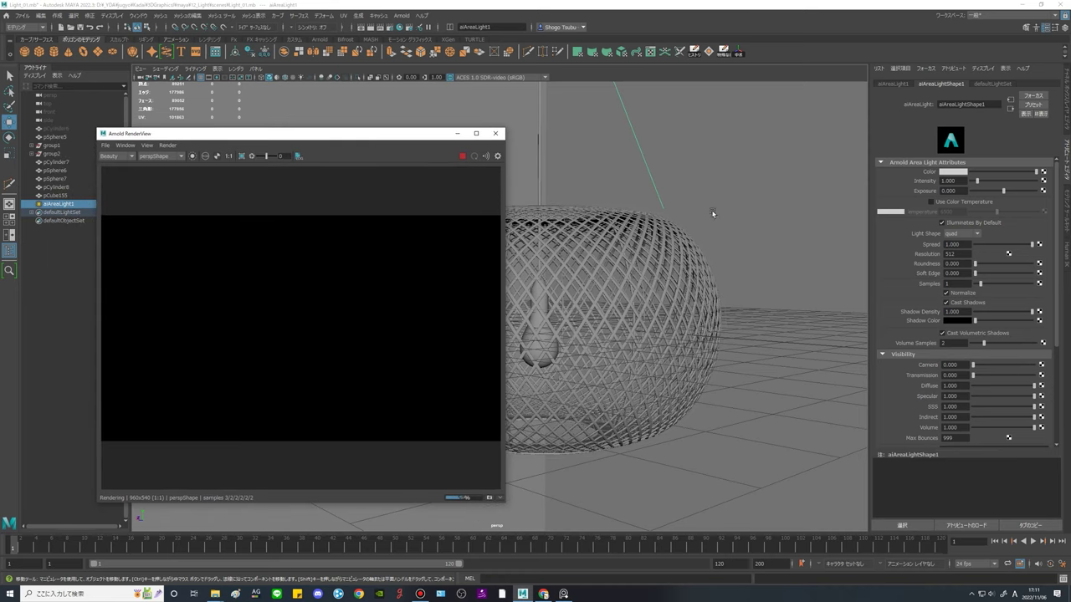
Set the area light's Exposure to 15.
{"action": "scroll", "coordinate": [715, 248], "scroll_direction": "down", "scroll_amount": 8}
{"action": "middle_click_drag", "start_coordinate": [604, 207], "coordinate": [667, 243], "text": "alt"}
{"action": "scroll", "coordinate": [666, 244], "scroll_direction": "down", "scroll_amount": 1}
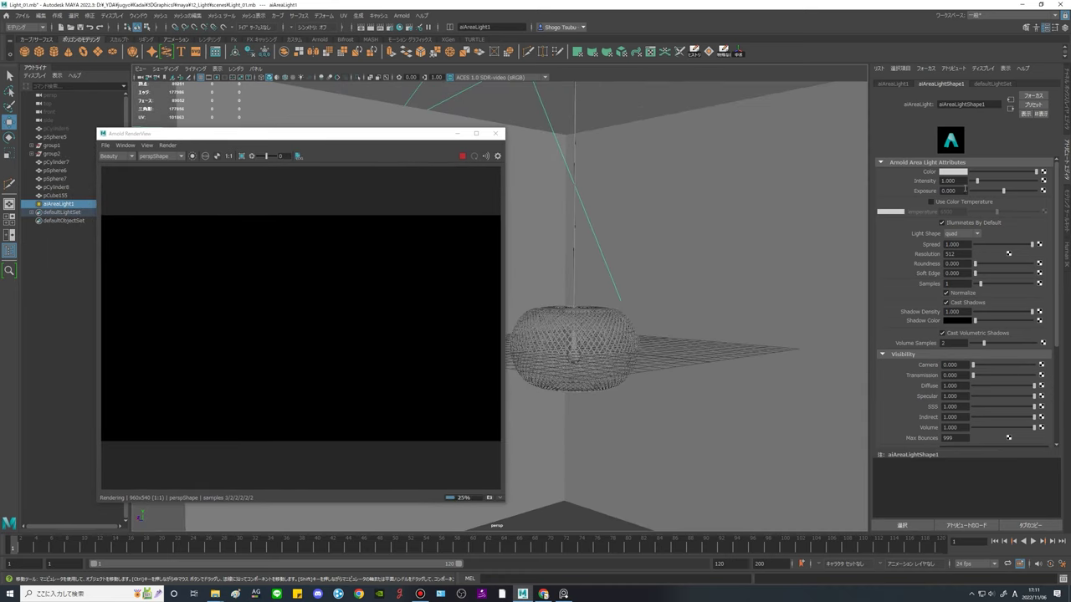
{"action": "type", "text": "15"}
{"action": "key", "text": "Return"}
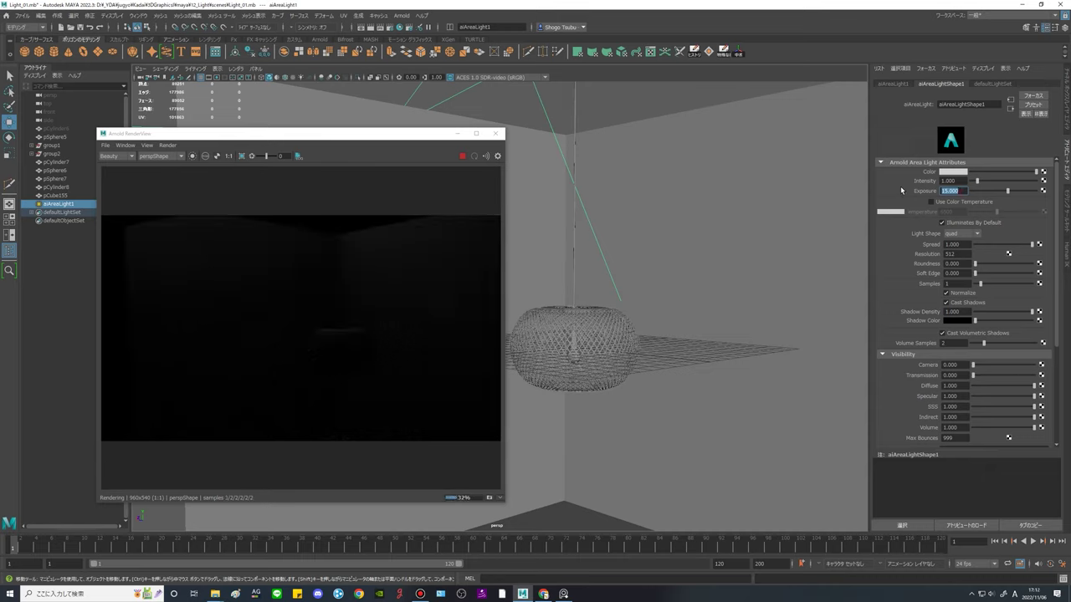
{"action": "key", "text": "Return"}
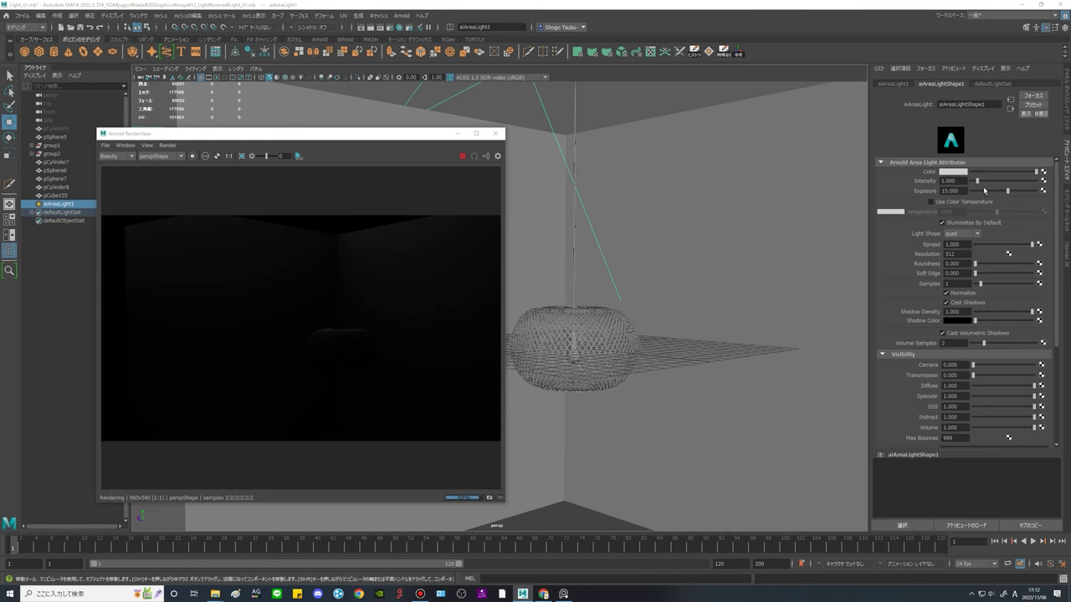
Raise the area light's Exposure to 19.
{"action": "left_click_drag", "start_coordinate": [962, 191], "coordinate": [823, 185]}
{"action": "type", "text": "19"}
{"action": "key", "text": "Return"}
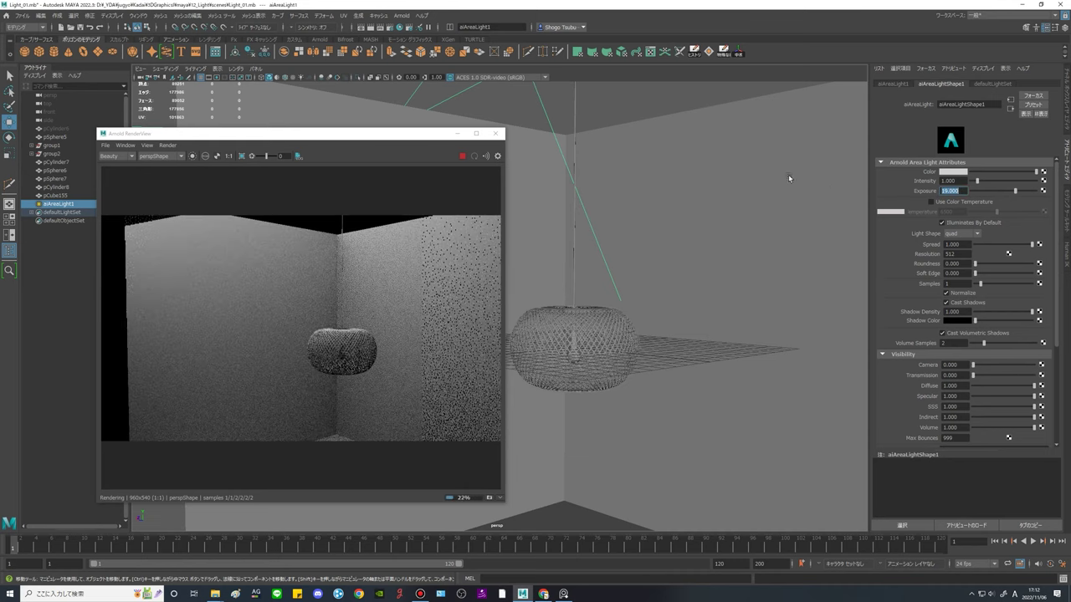
Reposition the area light above the room and scale it down to about 78, with the render window moved aside.
{"action": "scroll", "coordinate": [643, 261], "scroll_direction": "down", "scroll_amount": 4}
{"action": "left_click_drag", "start_coordinate": [657, 273], "coordinate": [648, 262], "text": "alt"}
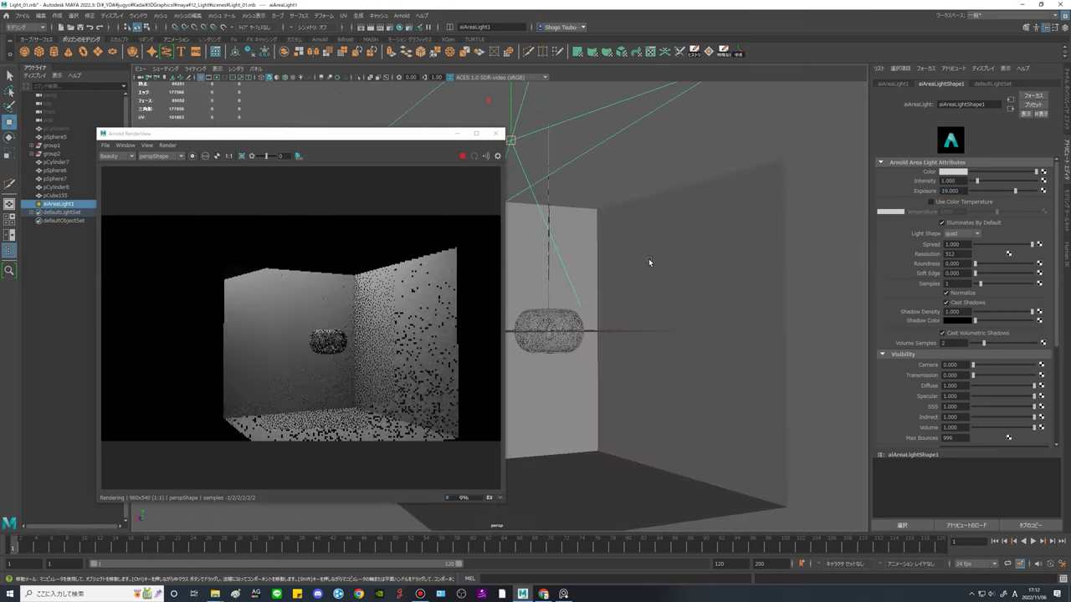
{"action": "scroll", "coordinate": [667, 299], "scroll_direction": "down", "scroll_amount": 4}
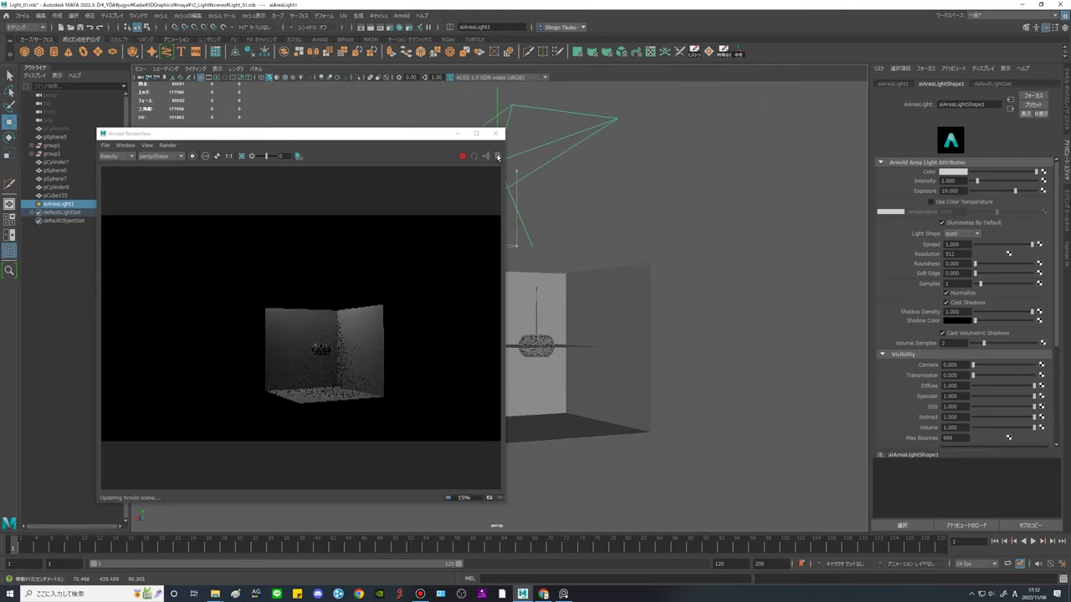
{"action": "left_click_drag", "start_coordinate": [497, 156], "coordinate": [508, 152]}
{"action": "key", "text": "r"}
{"action": "left_click_drag", "start_coordinate": [415, 129], "coordinate": [314, 147]}
{"action": "left_click_drag", "start_coordinate": [491, 156], "coordinate": [388, 180]}
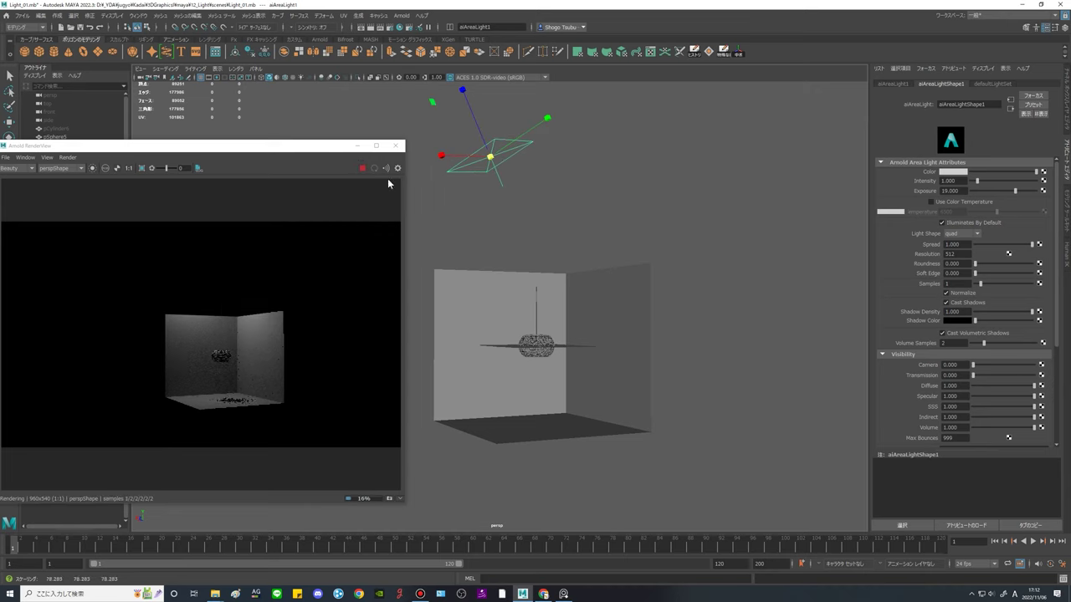
Set the area light's Exposure to 20 and frame the lamp close up for the render.
{"action": "left_click_drag", "start_coordinate": [568, 303], "coordinate": [624, 277], "text": "alt"}
{"action": "scroll", "coordinate": [624, 277], "scroll_direction": "up", "scroll_amount": 3}
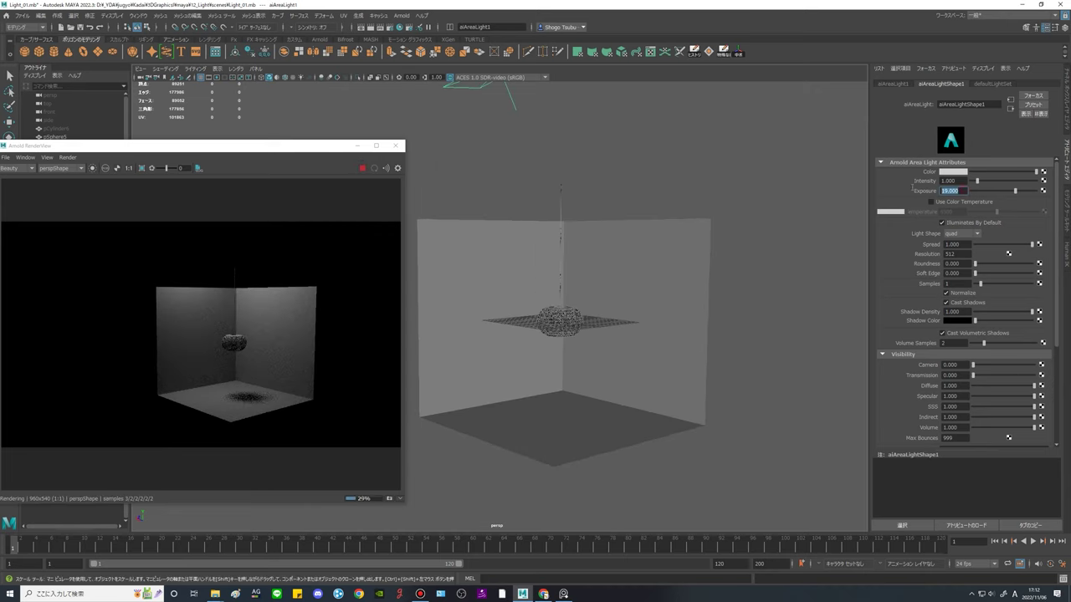
{"action": "type", "text": "20"}
{"action": "key", "text": "Return"}
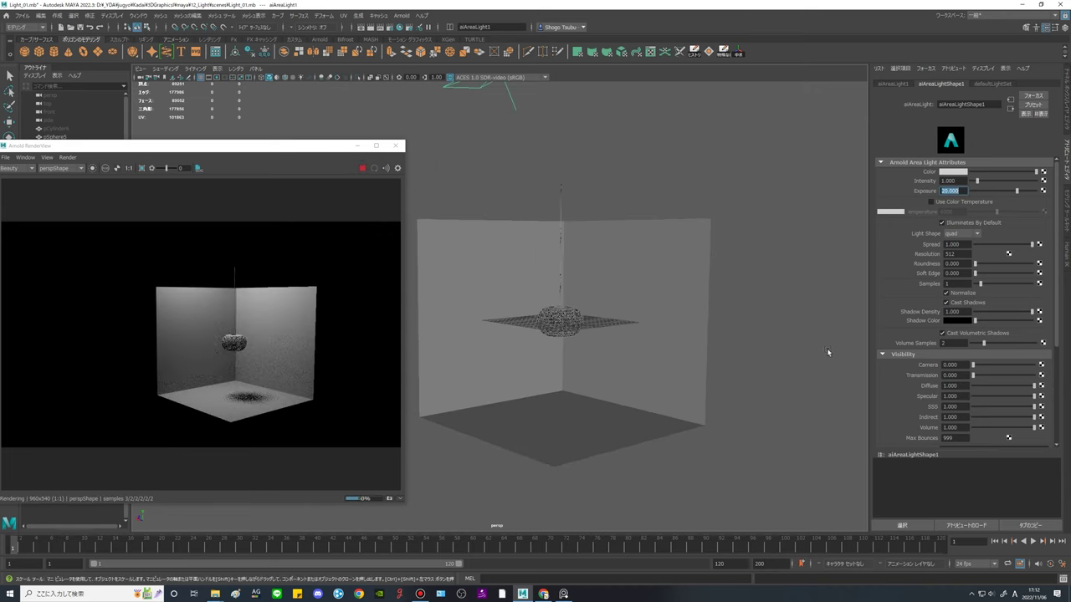
{"action": "scroll", "coordinate": [778, 391], "scroll_direction": "up", "scroll_amount": 3}
{"action": "left_click_drag", "start_coordinate": [733, 427], "coordinate": [638, 376], "text": "alt"}
{"action": "scroll", "coordinate": [645, 373], "scroll_direction": "up", "scroll_amount": 8}
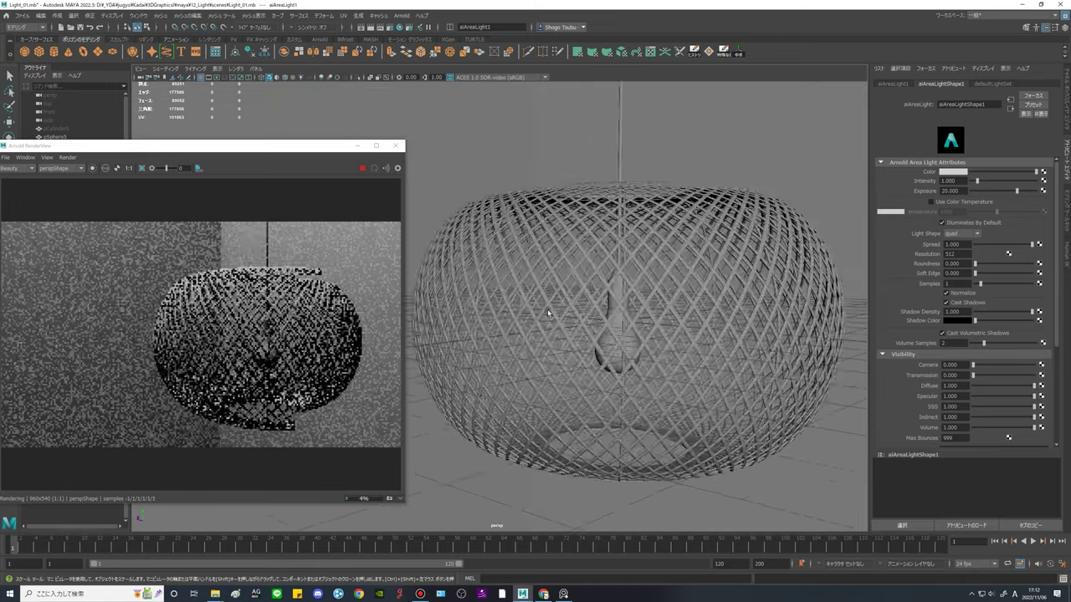
Reframe the lamp in the render, then create an aiStandardSurface material in the Hypershade.
{"action": "scroll", "coordinate": [565, 320], "scroll_direction": "up", "scroll_amount": 3}
{"action": "left_click", "coordinate": [525, 324]}
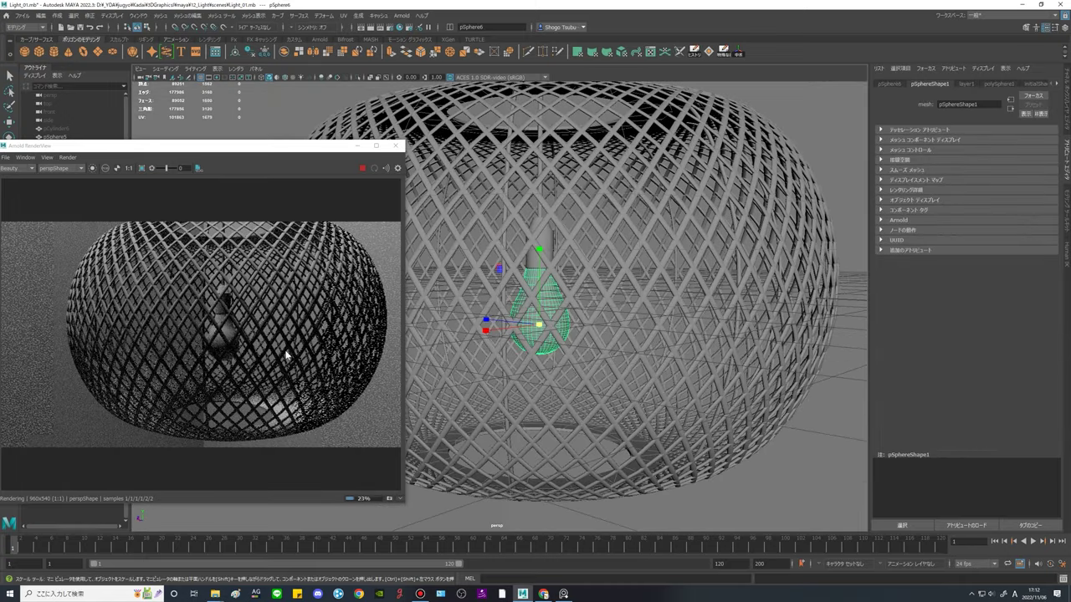
{"action": "scroll", "coordinate": [686, 359], "scroll_direction": "down", "scroll_amount": 6}
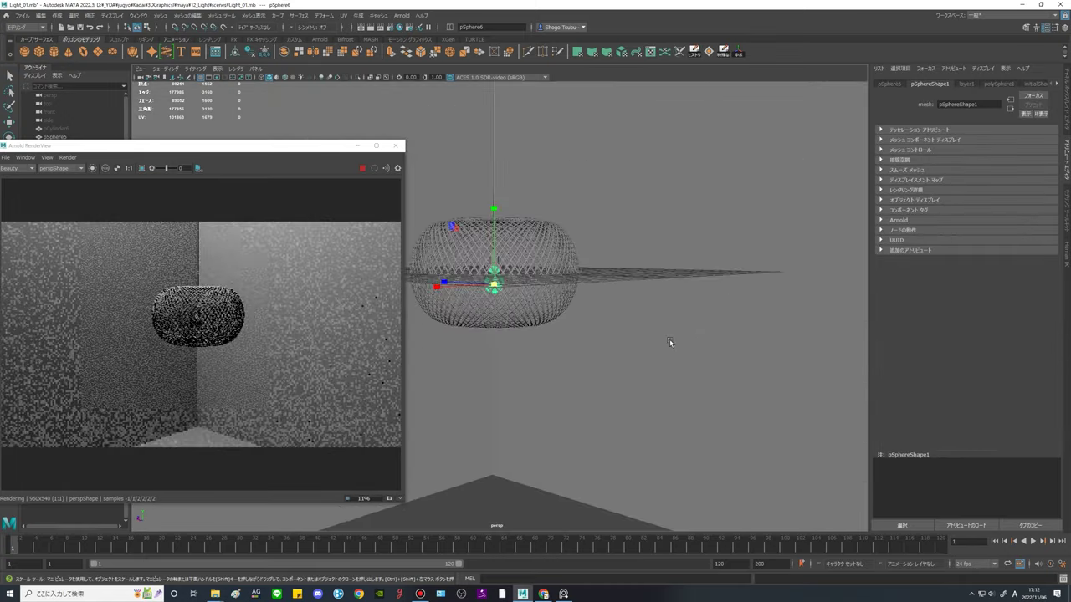
{"action": "scroll", "coordinate": [620, 313], "scroll_direction": "up", "scroll_amount": 5}
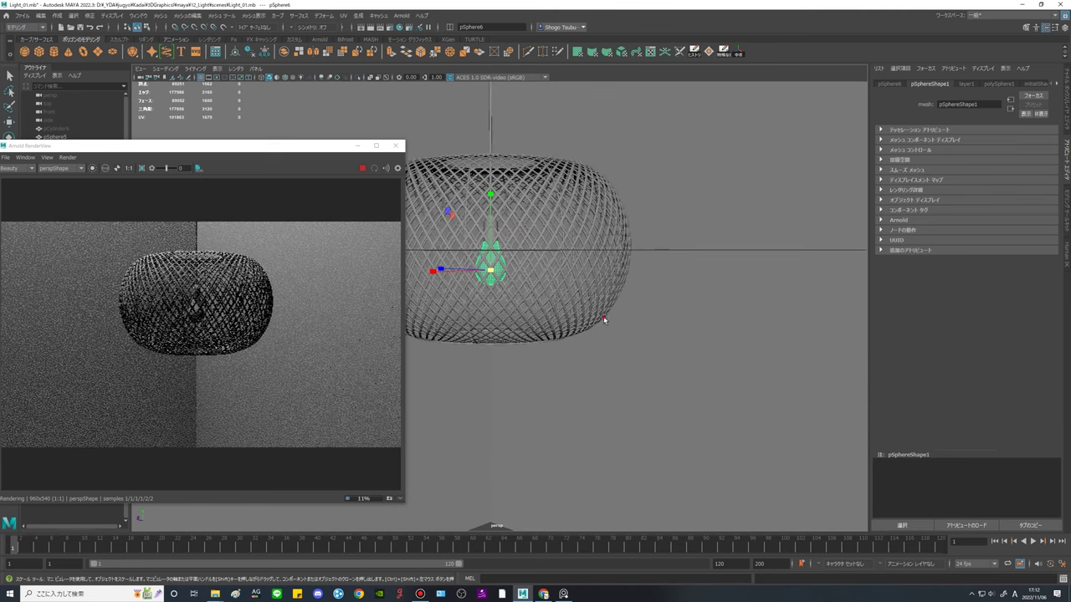
{"action": "left_click_drag", "start_coordinate": [605, 319], "coordinate": [644, 333], "text": "alt"}
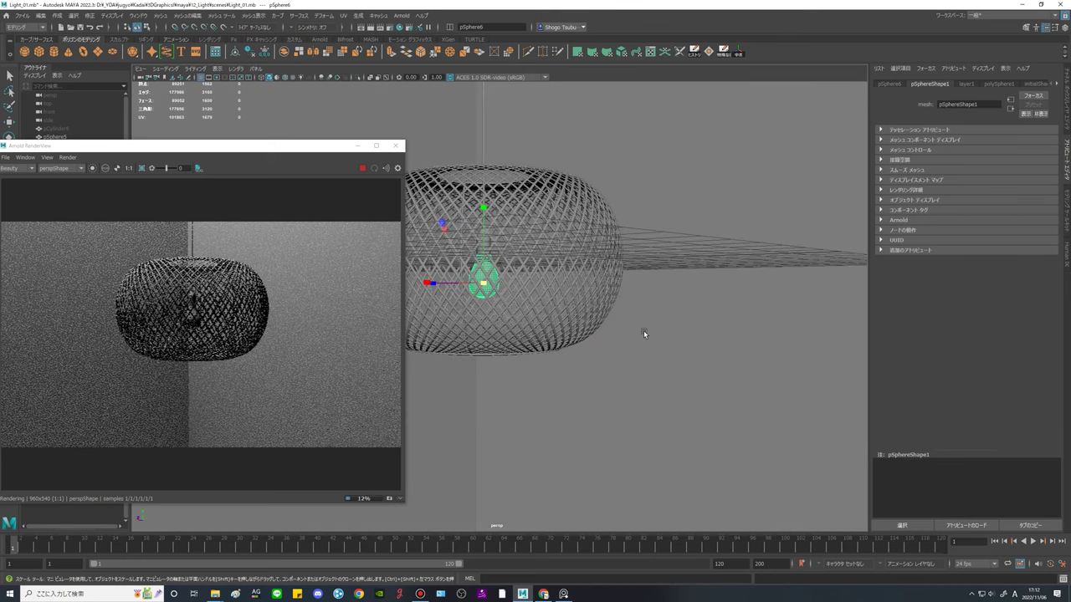
{"action": "left_click", "coordinate": [400, 28]}
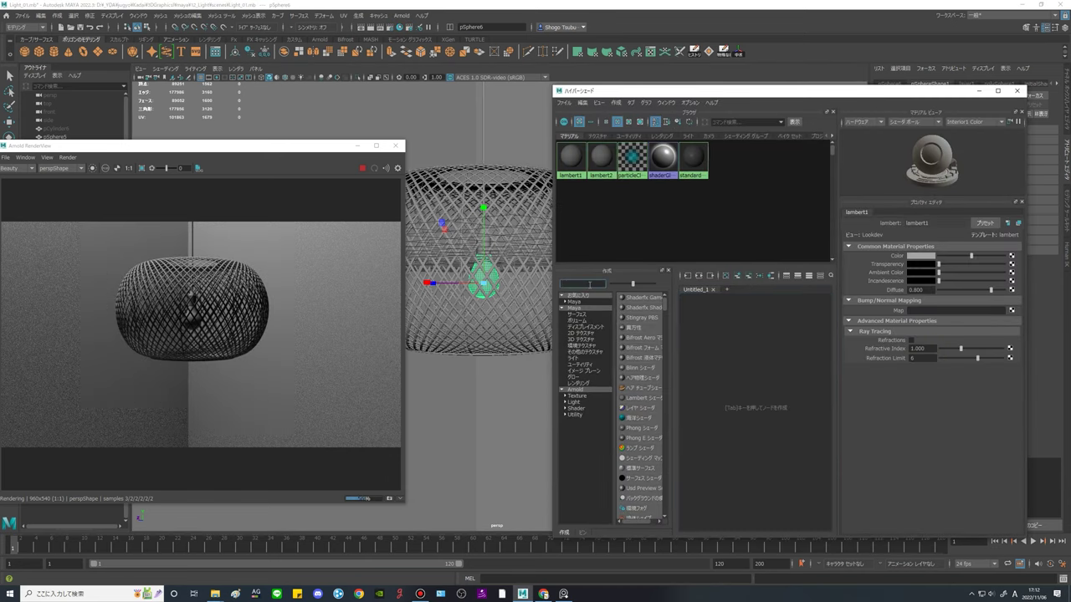
{"action": "type", "text": "aista"}
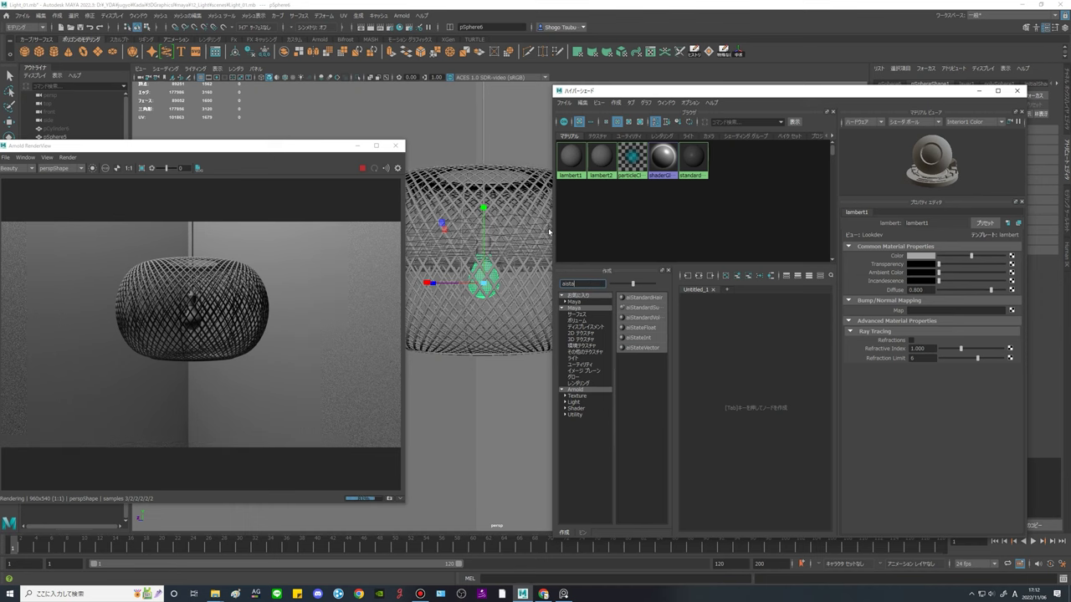
{"action": "left_click_drag", "start_coordinate": [547, 230], "coordinate": [503, 233]}
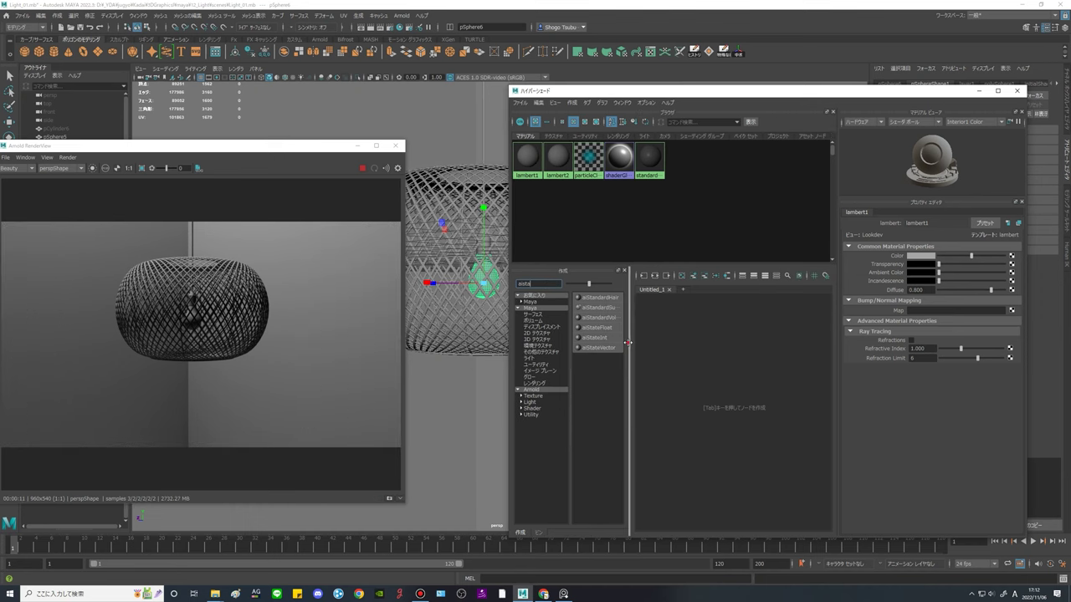
{"action": "left_click_drag", "start_coordinate": [627, 342], "coordinate": [692, 339]}
{"action": "left_click", "coordinate": [619, 307]}
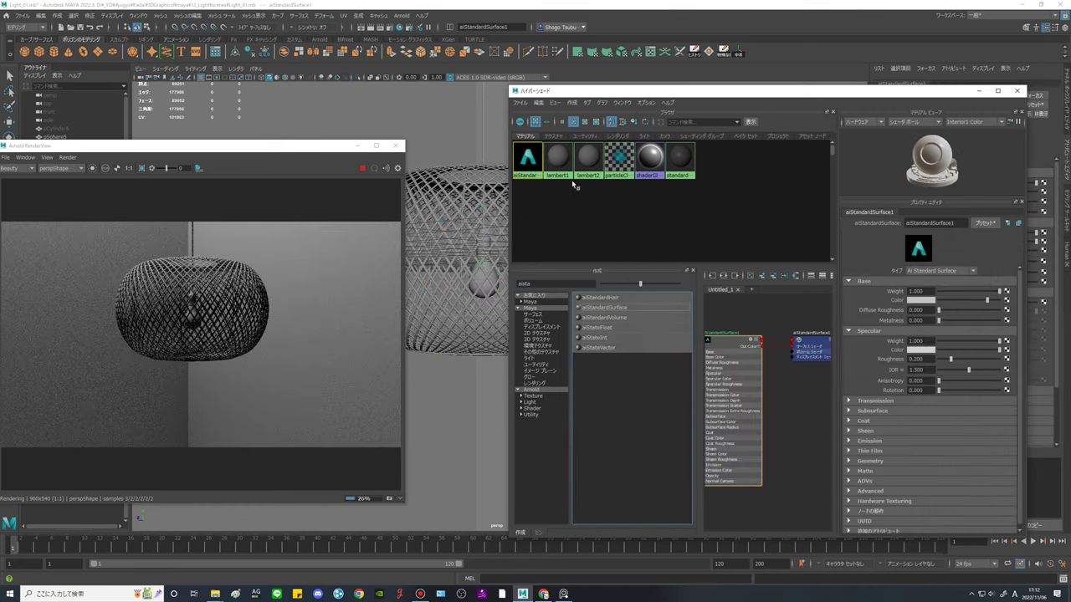
Assign the new aiStandardSurface material to the outer glass of the light bulb.
{"action": "left_click", "coordinate": [486, 284]}
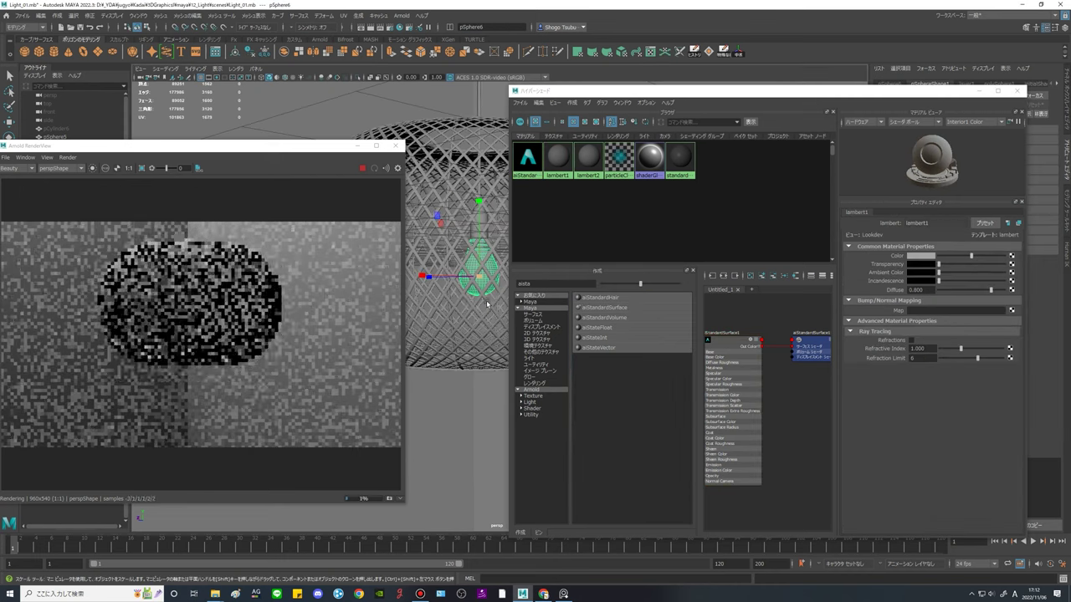
{"action": "right_click", "coordinate": [526, 162]}
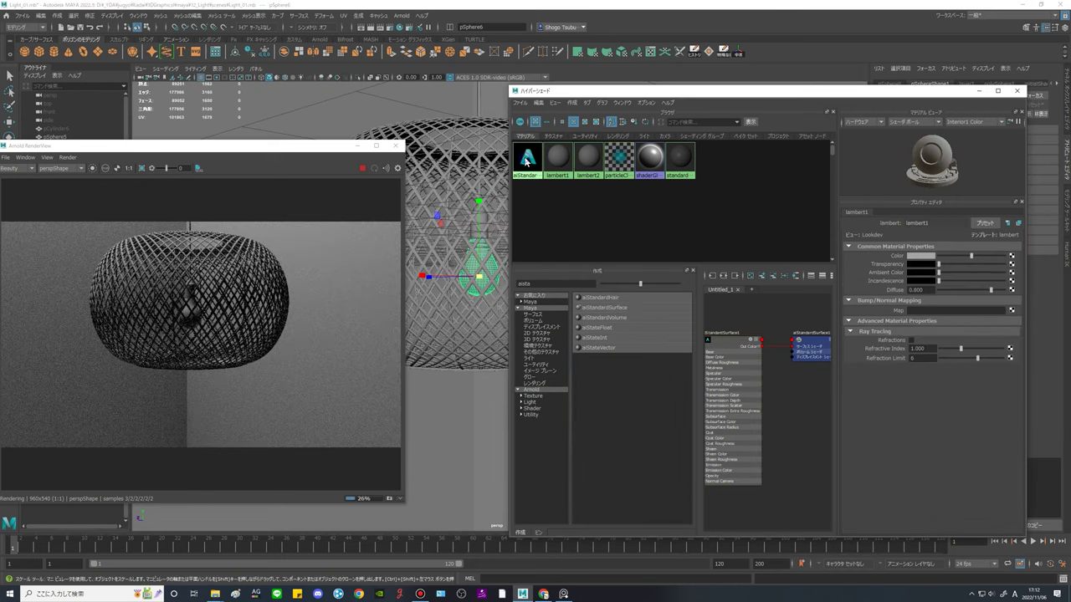
{"action": "right_click_drag", "start_coordinate": [526, 161], "coordinate": [526, 131]}
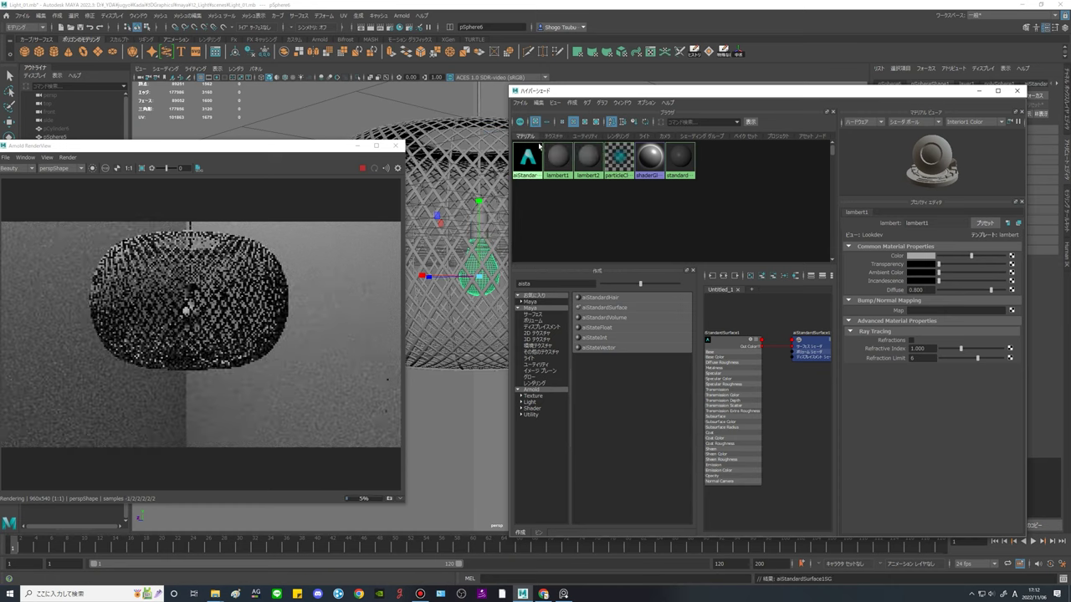
Set the Transmission Weight of the bulb's aiStandardSurface material to 1.
{"action": "left_click", "coordinate": [533, 161]}
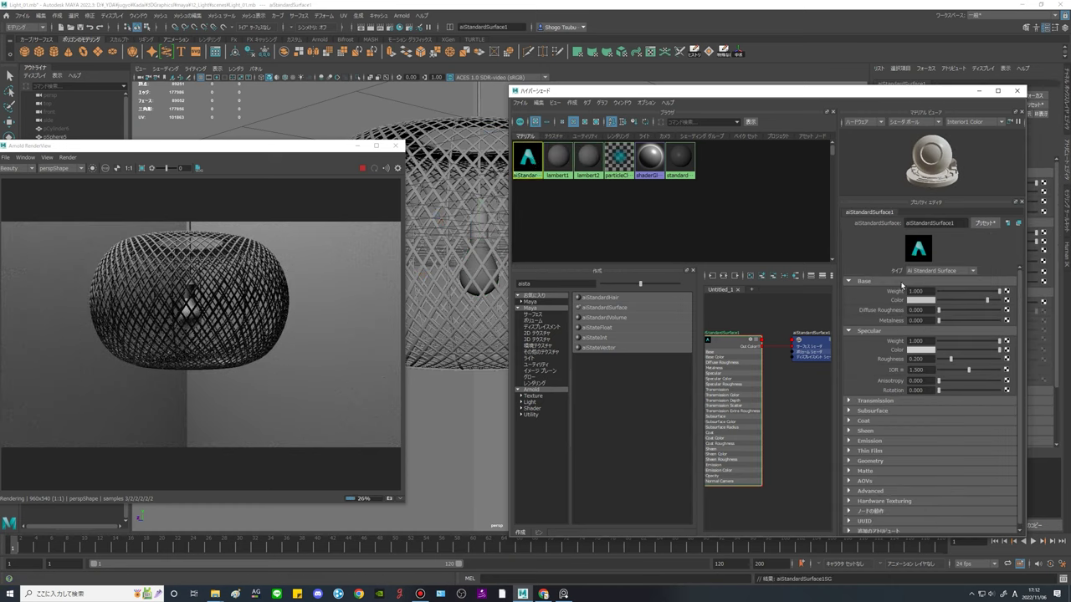
{"action": "left_click", "coordinate": [876, 402]}
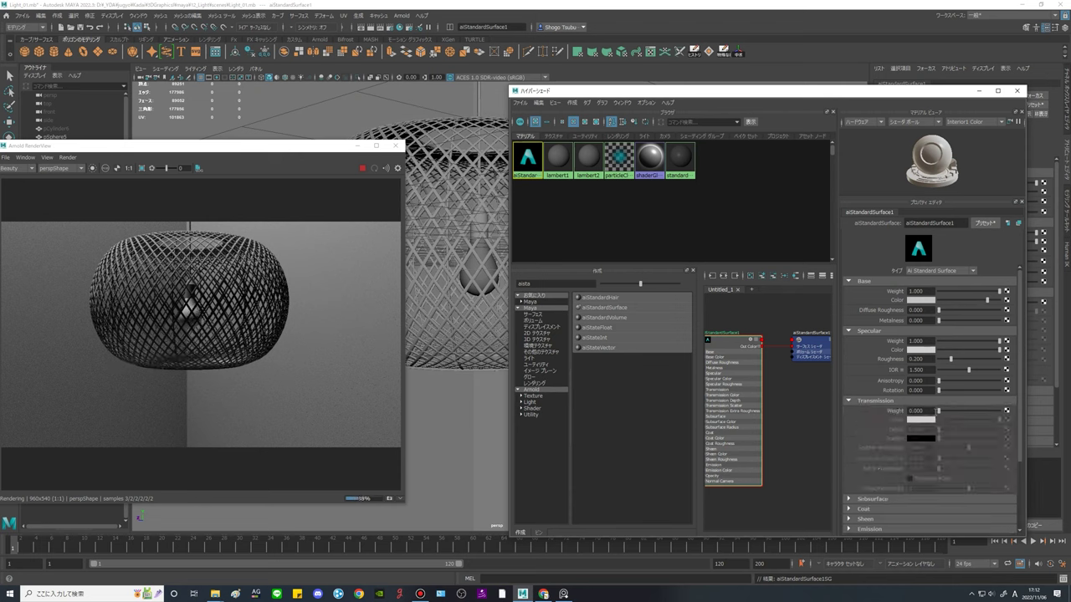
{"action": "scroll", "coordinate": [465, 250], "scroll_direction": "up", "scroll_amount": 5}
{"action": "left_click_drag", "start_coordinate": [472, 238], "coordinate": [478, 276], "text": "alt"}
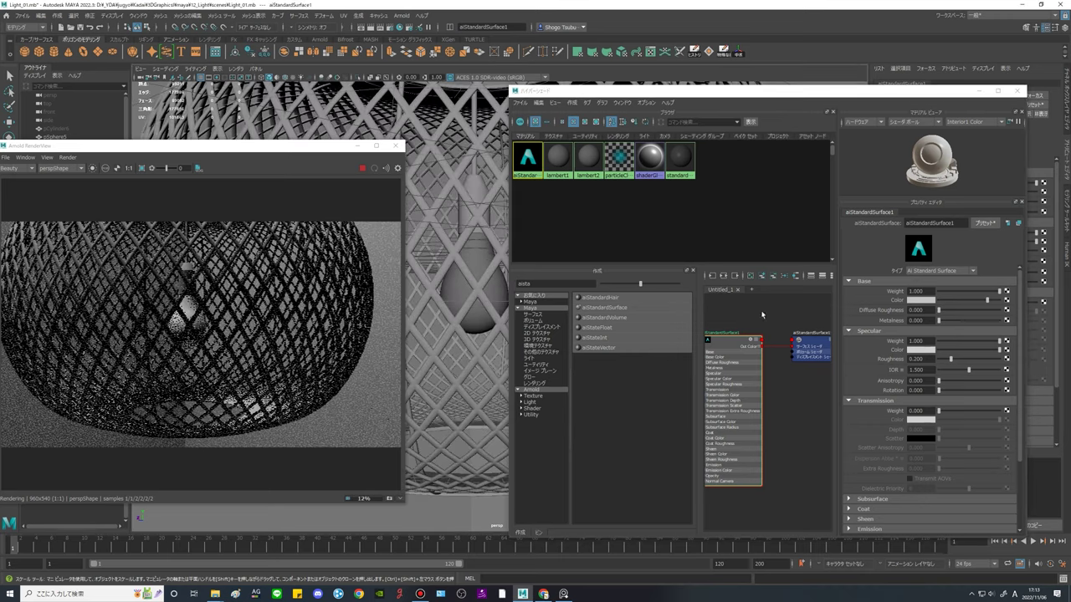
{"action": "left_click_drag", "start_coordinate": [939, 411], "coordinate": [1008, 412]}
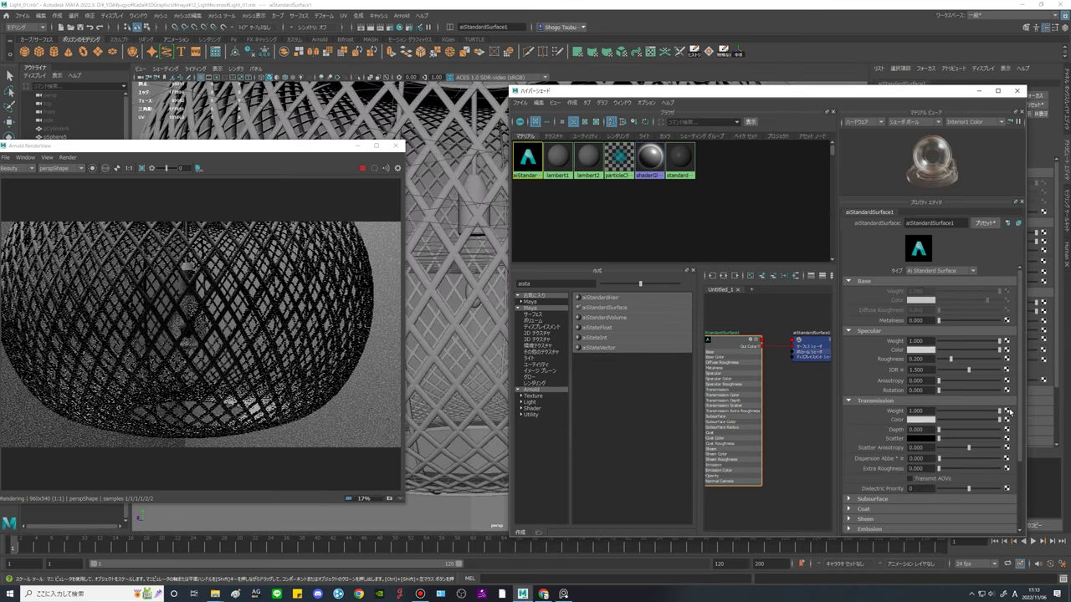
Hide the woven lattice of the lampshade so the bulb is unobstructed, with the render window moved aside.
{"action": "left_click", "coordinate": [472, 206]}
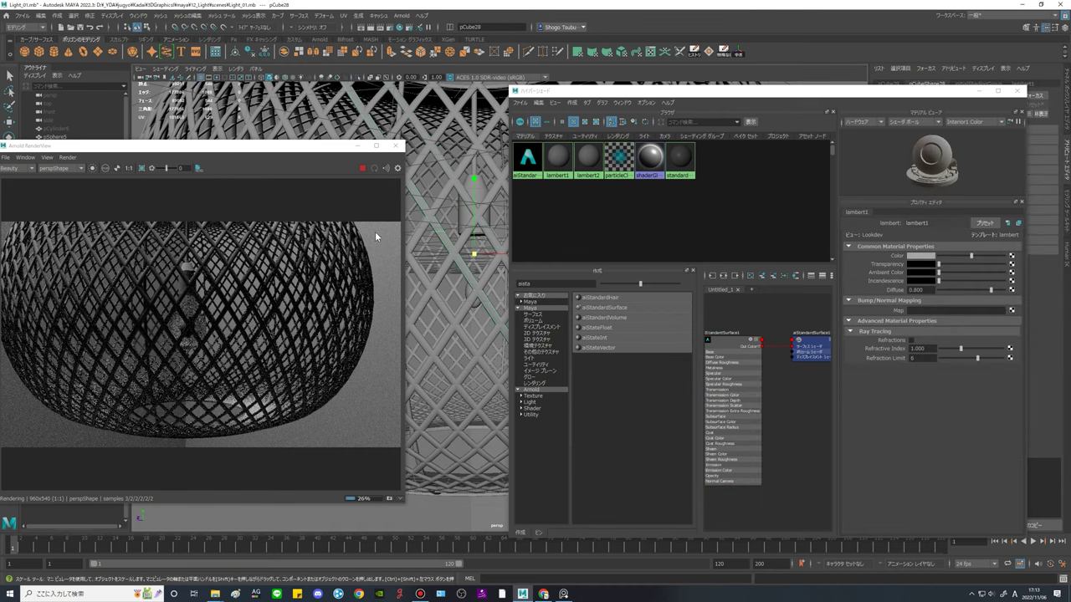
{"action": "left_click_drag", "start_coordinate": [235, 149], "coordinate": [270, 168]}
{"action": "left_click", "coordinate": [70, 148]}
{"action": "key", "text": "ctrl+h"}
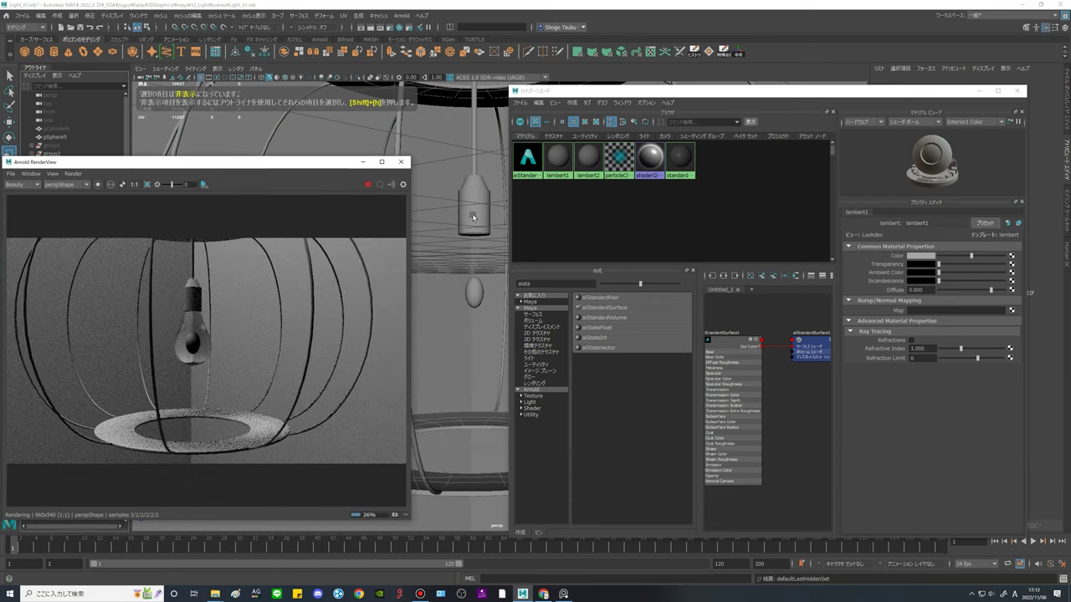
Try a Specular Roughness of 1 on the bulb's glass material, and settle on 0.049 against a close-up render.
{"action": "scroll", "coordinate": [473, 285], "scroll_direction": "up", "scroll_amount": 1}
{"action": "left_click", "coordinate": [470, 257]}
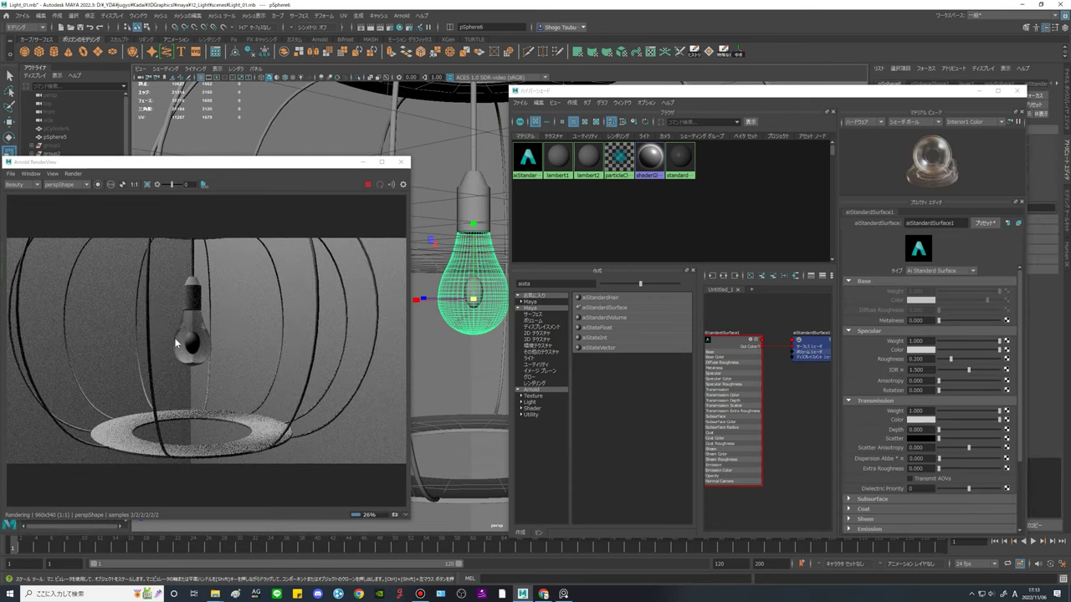
{"action": "scroll", "coordinate": [176, 334], "scroll_direction": "up", "scroll_amount": 6}
{"action": "scroll", "coordinate": [224, 375], "scroll_direction": "down", "scroll_amount": 3}
{"action": "middle_click_drag", "start_coordinate": [325, 414], "coordinate": [309, 387]}
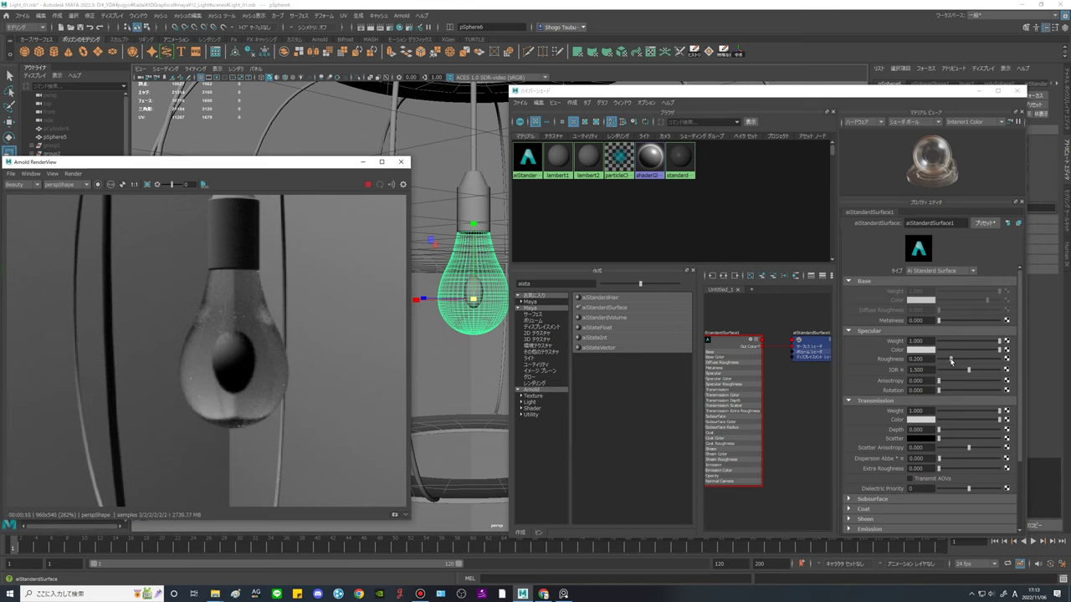
{"action": "left_click_drag", "start_coordinate": [953, 360], "coordinate": [1001, 360]}
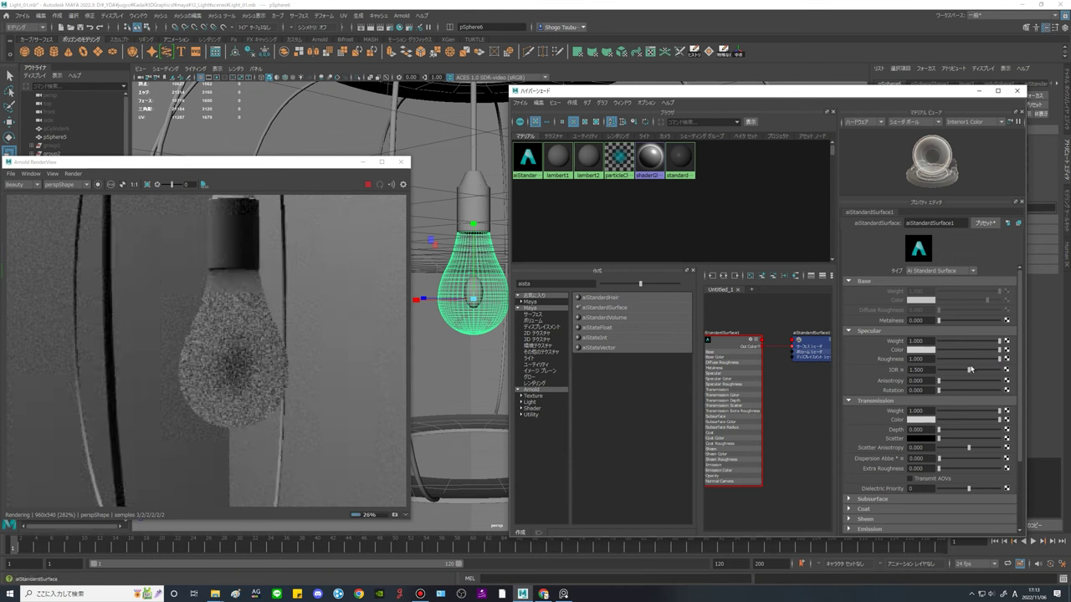
{"action": "left_click_drag", "start_coordinate": [967, 360], "coordinate": [941, 364]}
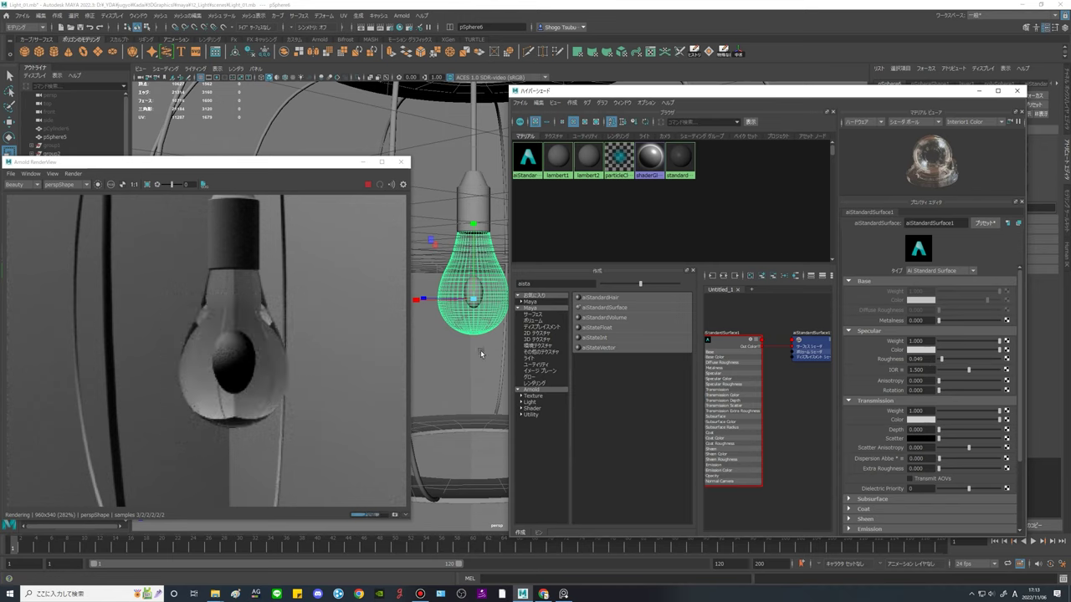
{"action": "left_click", "coordinate": [480, 374]}
{"action": "left_click", "coordinate": [489, 293]}
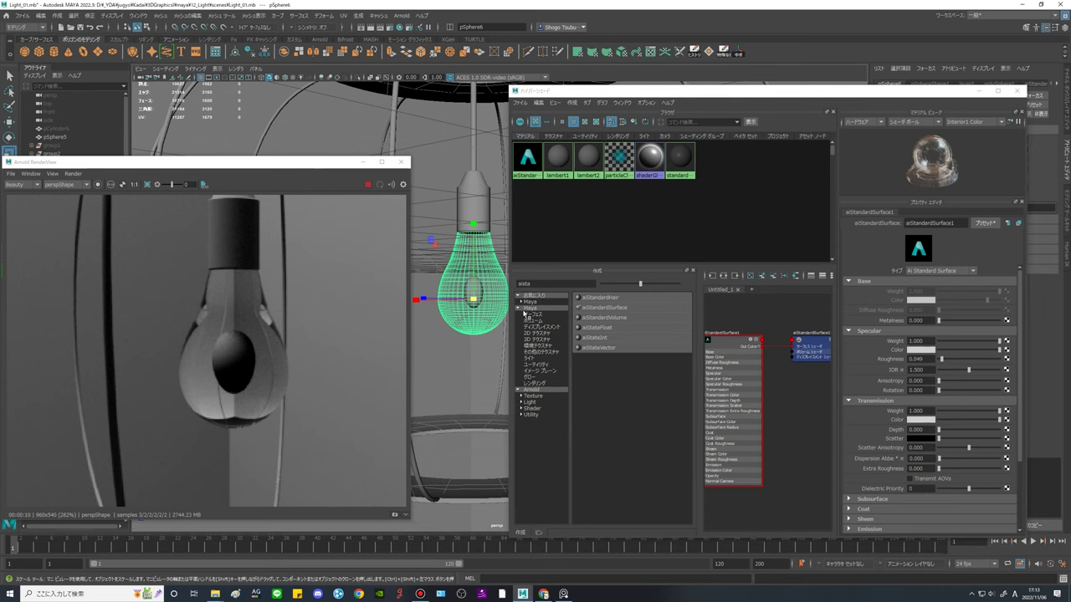
Convert the small inner sphere pSphere7 inside the bulb into an Arnold Mesh Light and close the Hypershade.
{"action": "left_click_drag", "start_coordinate": [239, 174], "coordinate": [268, 313]}
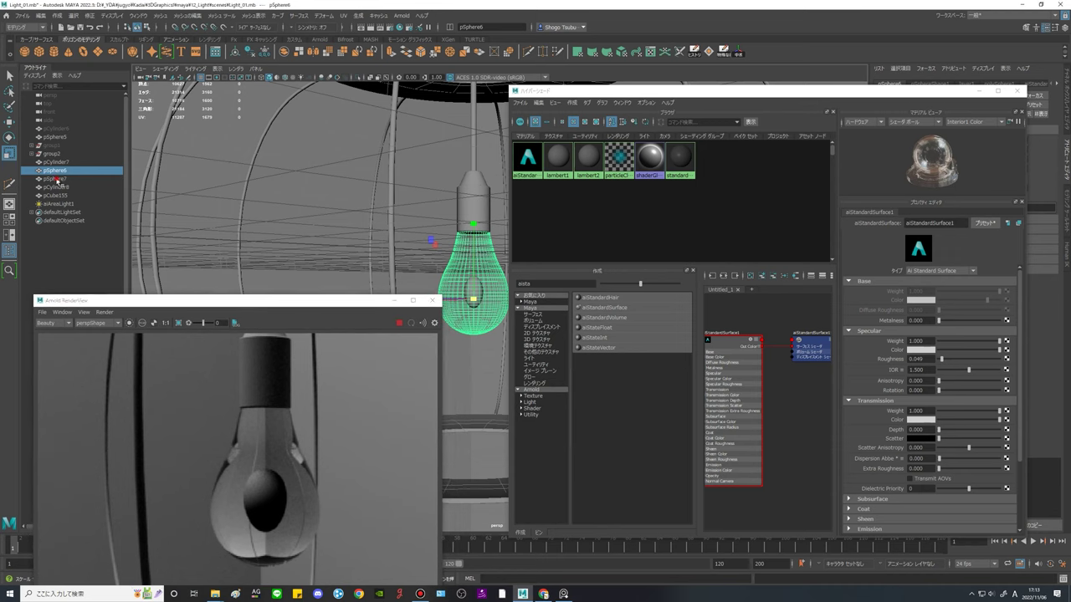
{"action": "left_click", "coordinate": [61, 179]}
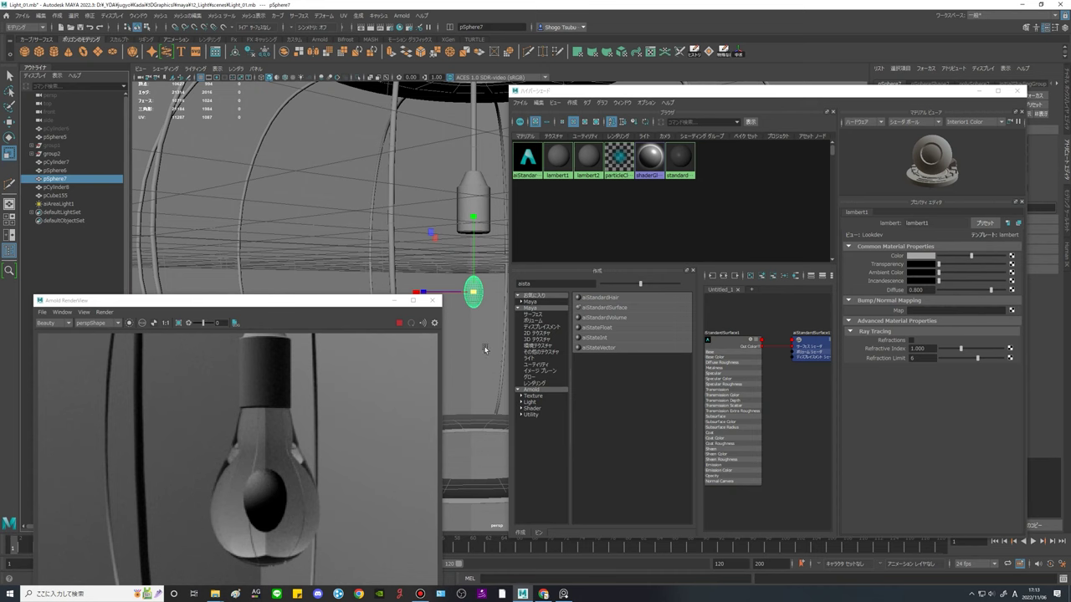
{"action": "left_click_drag", "start_coordinate": [310, 305], "coordinate": [313, 254]}
{"action": "key", "text": "ctrl"}
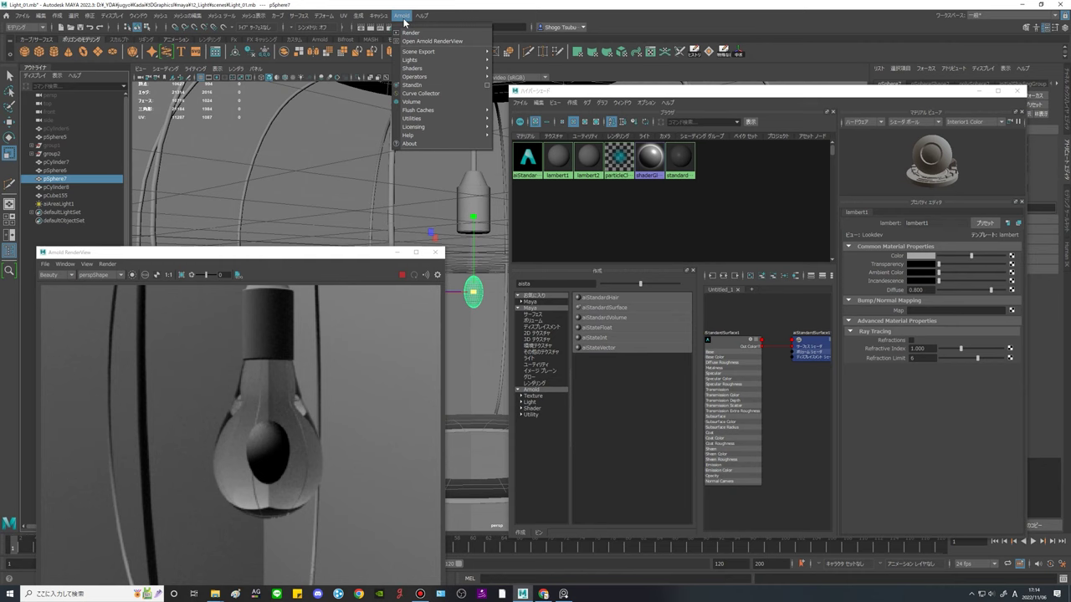
{"action": "mouse_move", "coordinate": [414, 62]}
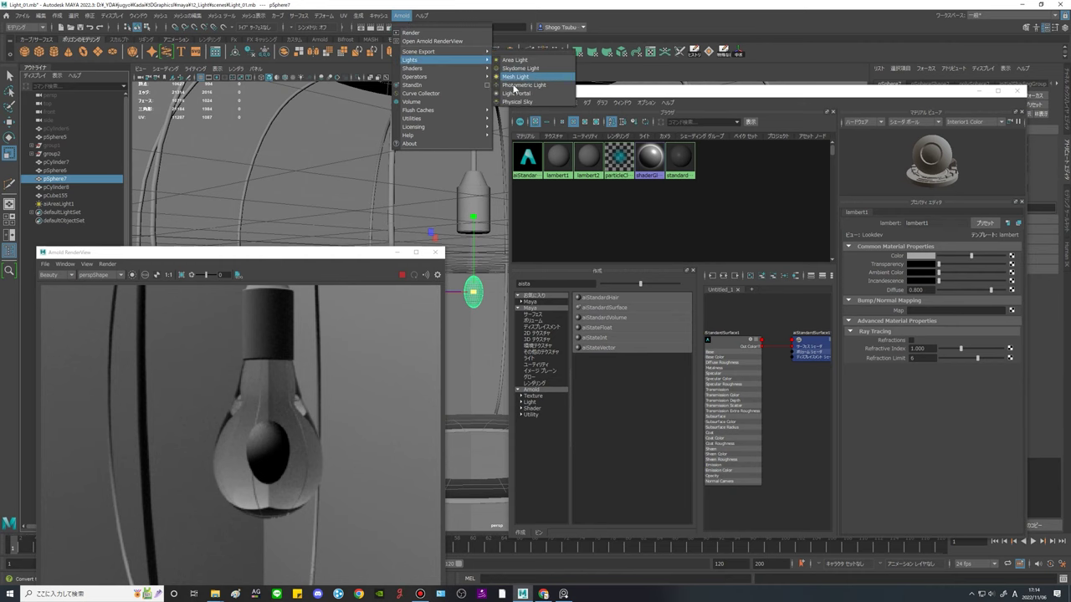
{"action": "key", "text": "ctrl"}
{"action": "key", "text": "ctrl"}
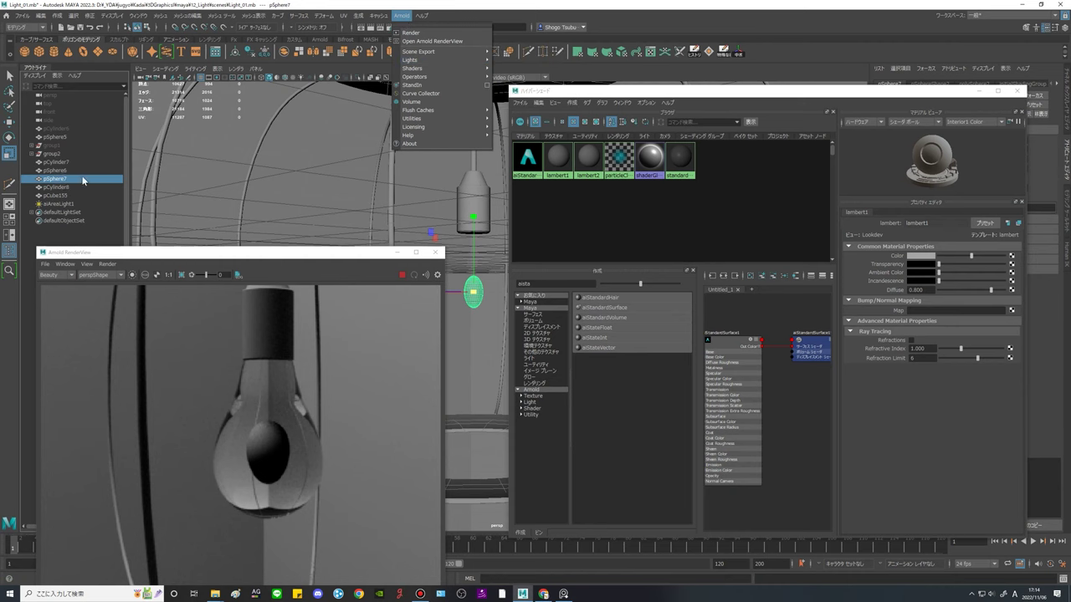
{"action": "mouse_move", "coordinate": [453, 60]}
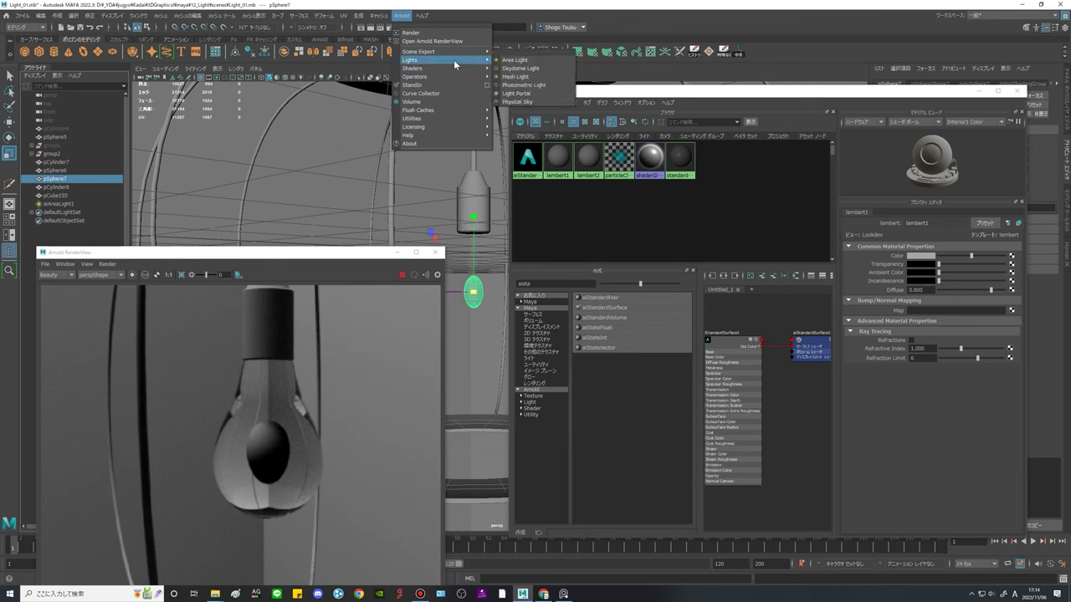
{"action": "left_click", "coordinate": [515, 77]}
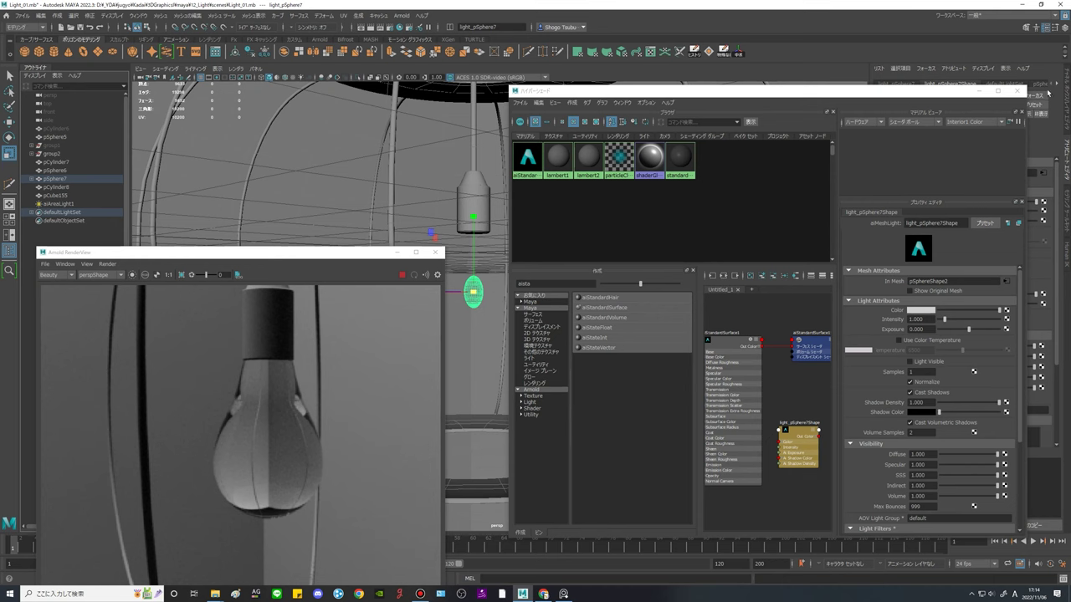
{"action": "left_click", "coordinate": [1017, 90]}
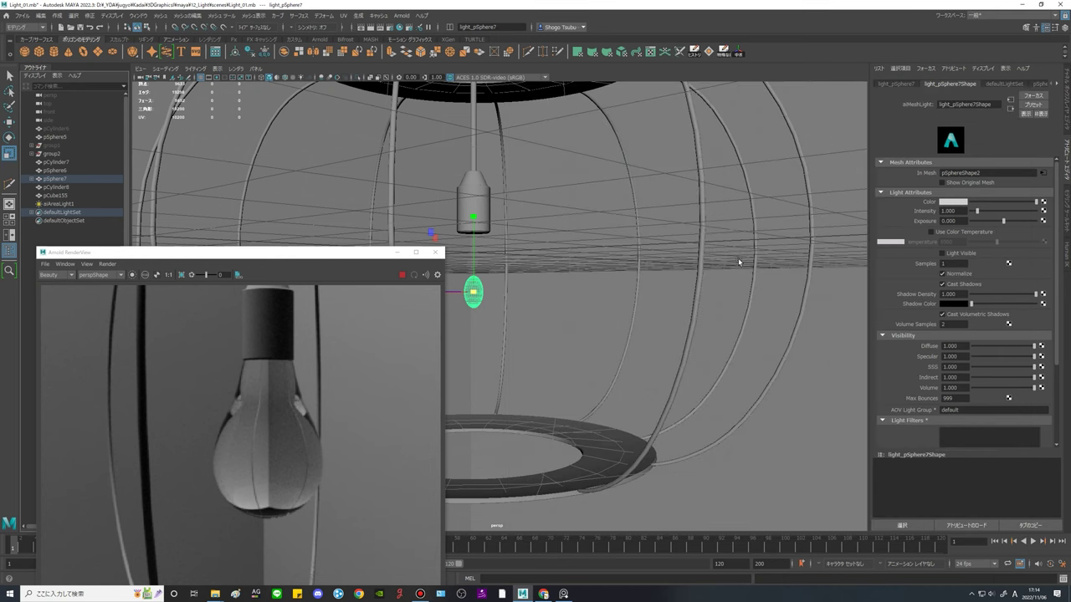
Set the Exposure of the mesh light nested under pSphere7 to 15 and view the whole lamp in the render.
{"action": "left_click", "coordinate": [32, 179]}
{"action": "left_click", "coordinate": [52, 181]}
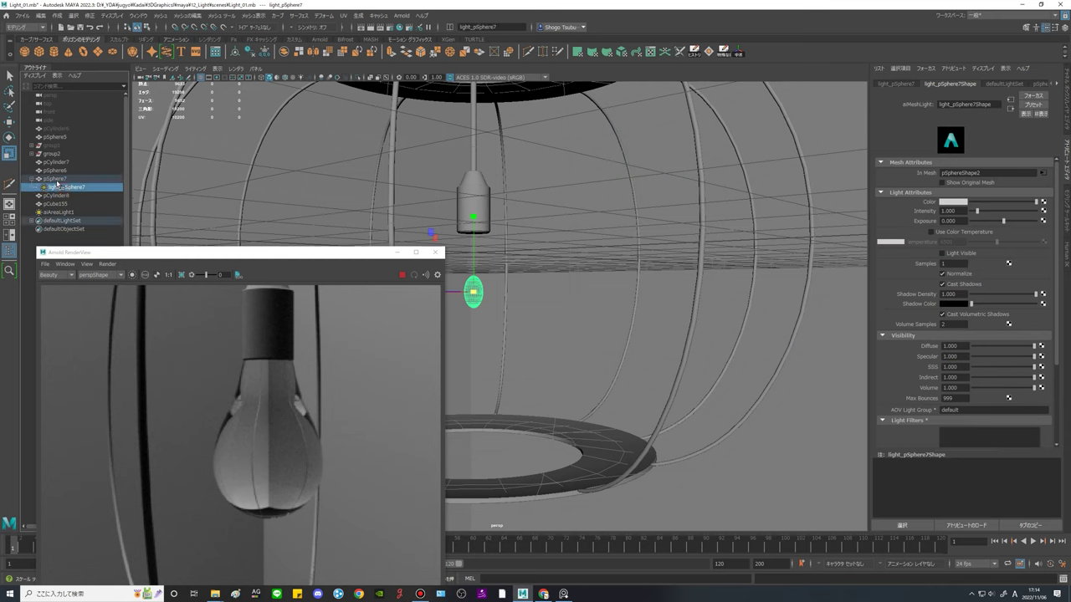
{"action": "left_click", "coordinate": [80, 179]}
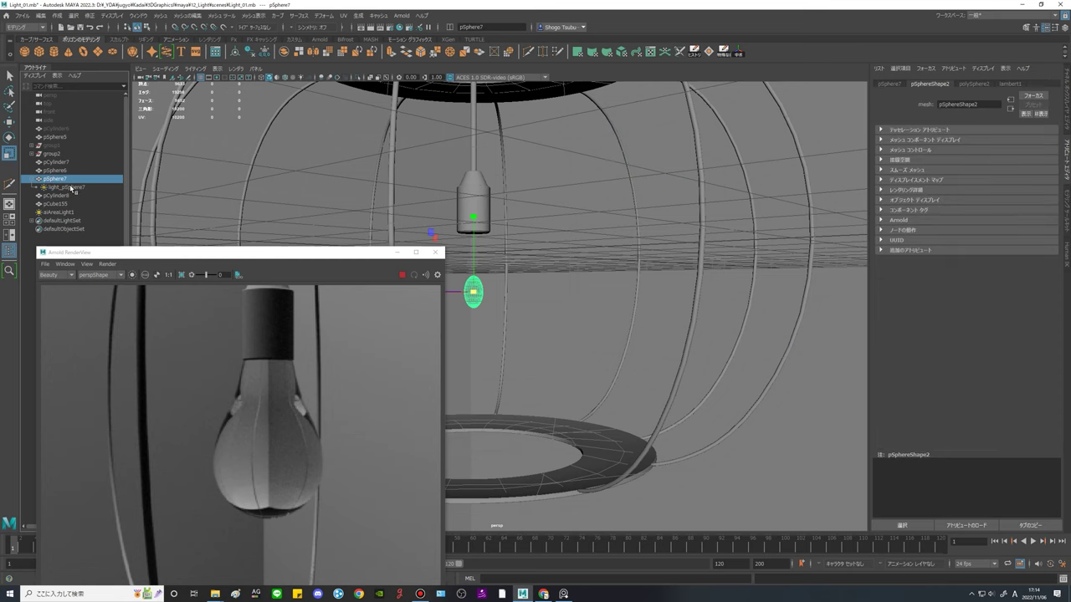
{"action": "left_click", "coordinate": [70, 188]}
{"action": "left_click", "coordinate": [55, 180]}
{"action": "left_click", "coordinate": [60, 187]}
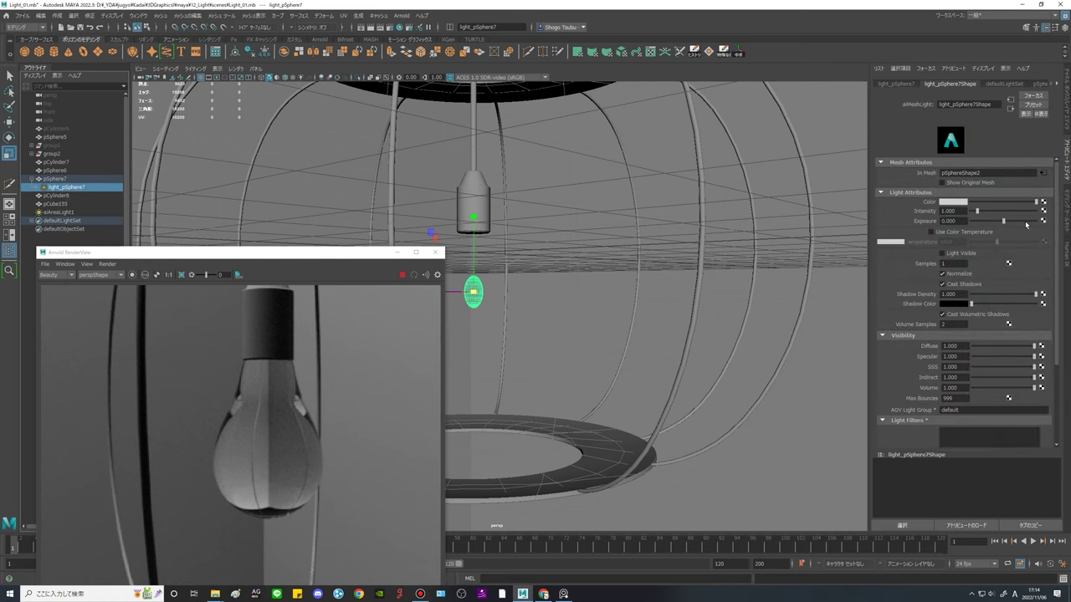
{"action": "left_click", "coordinate": [963, 221]}
{"action": "type", "text": "15"}
{"action": "key", "text": "Return"}
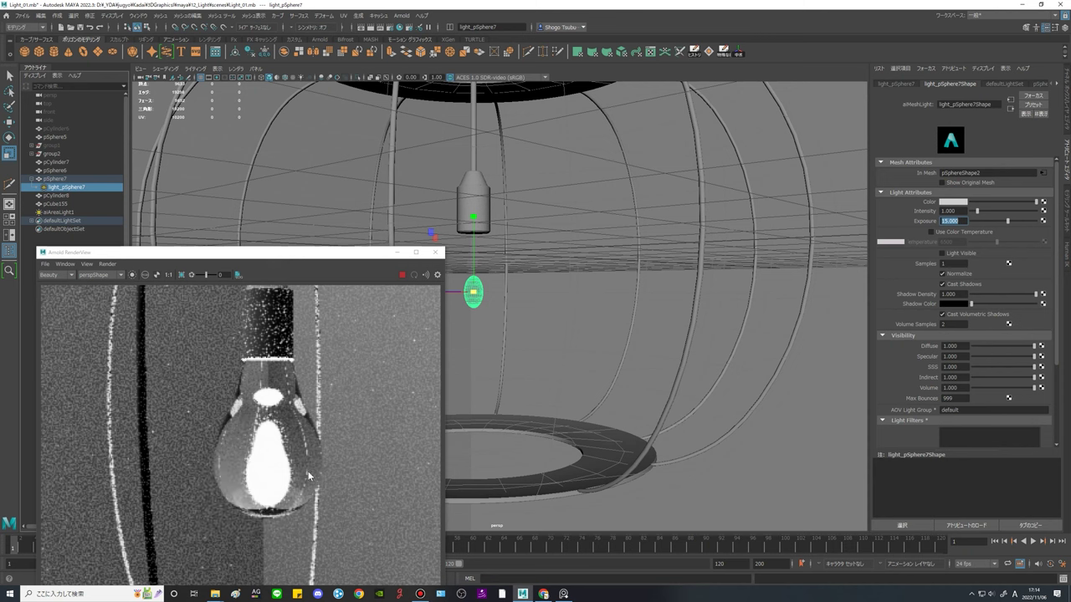
{"action": "scroll", "coordinate": [290, 502], "scroll_direction": "down", "scroll_amount": 4}
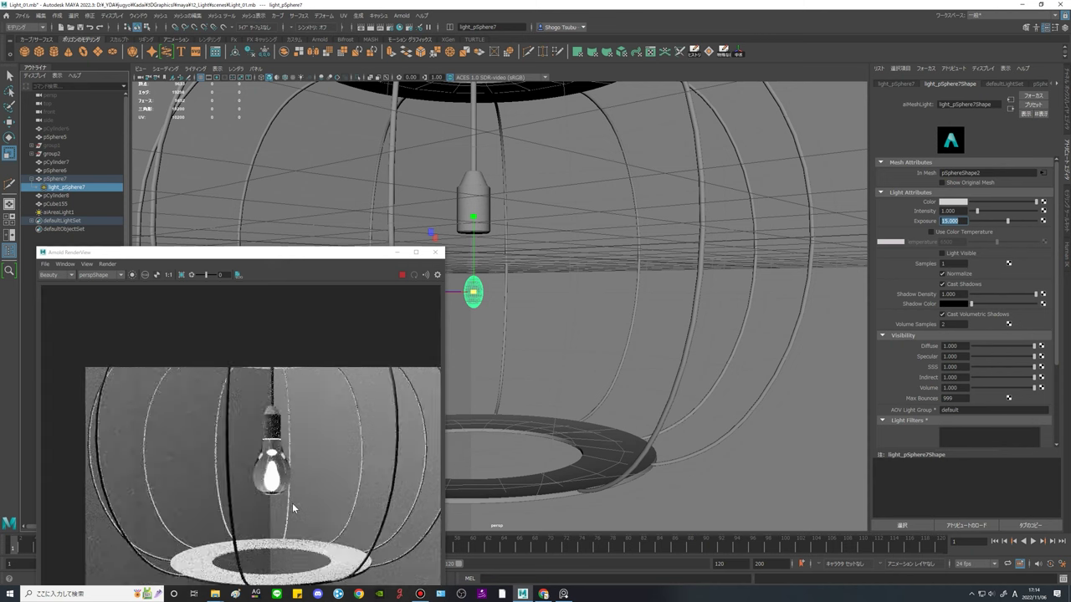
Raise pSphere7 slightly inside the bulb and scale it down a little, checking its glow in a closer render.
{"action": "scroll", "coordinate": [305, 507], "scroll_direction": "up", "scroll_amount": 2}
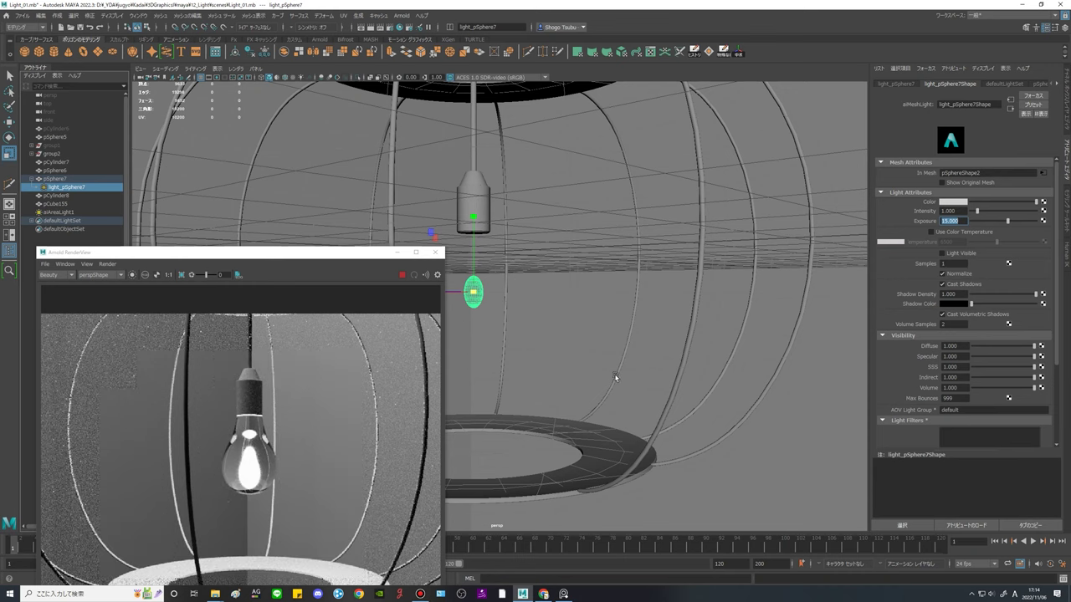
{"action": "middle_click_drag", "start_coordinate": [617, 304], "coordinate": [631, 304], "text": "alt"}
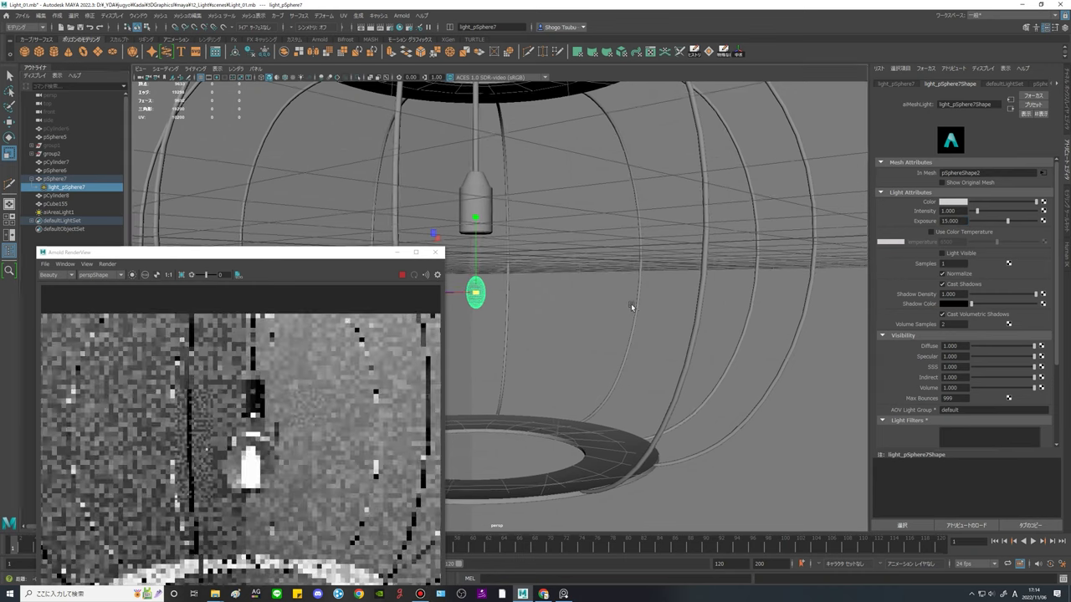
{"action": "key", "text": "w"}
{"action": "left_click", "coordinate": [57, 177]}
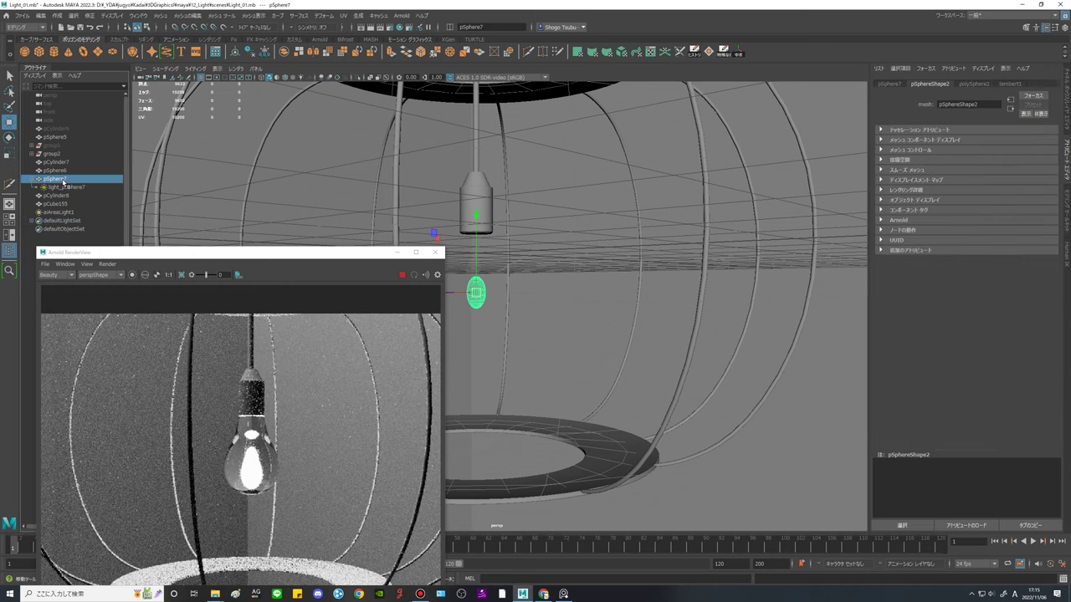
{"action": "key", "text": "ctrl"}
{"action": "key", "text": "ctrl"}
{"action": "left_click_drag", "start_coordinate": [479, 218], "coordinate": [482, 210]}
{"action": "key", "text": "r"}
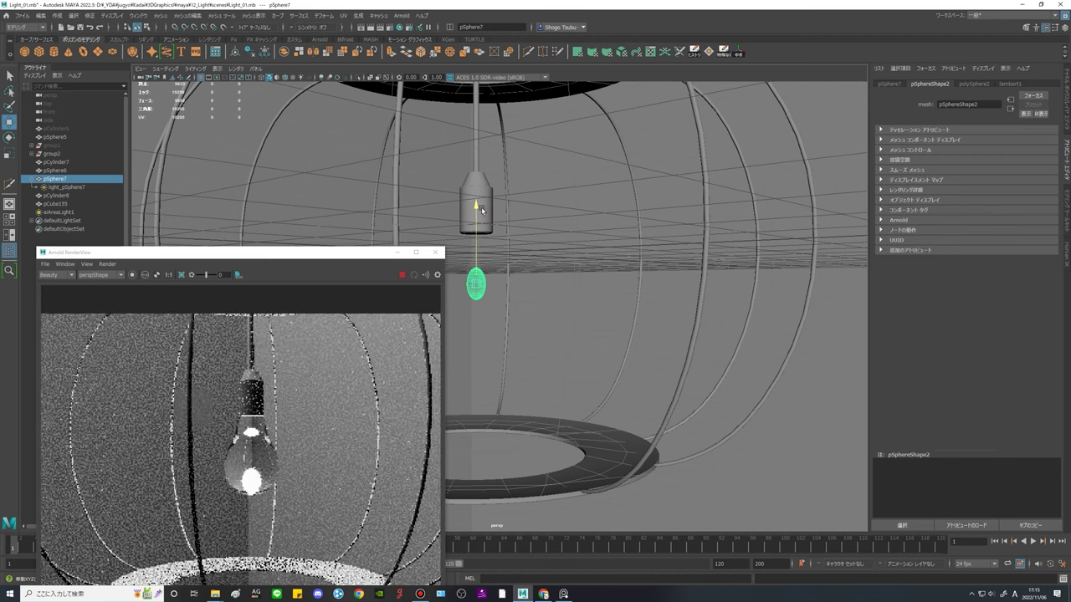
{"action": "left_click_drag", "start_coordinate": [476, 288], "coordinate": [477, 287]}
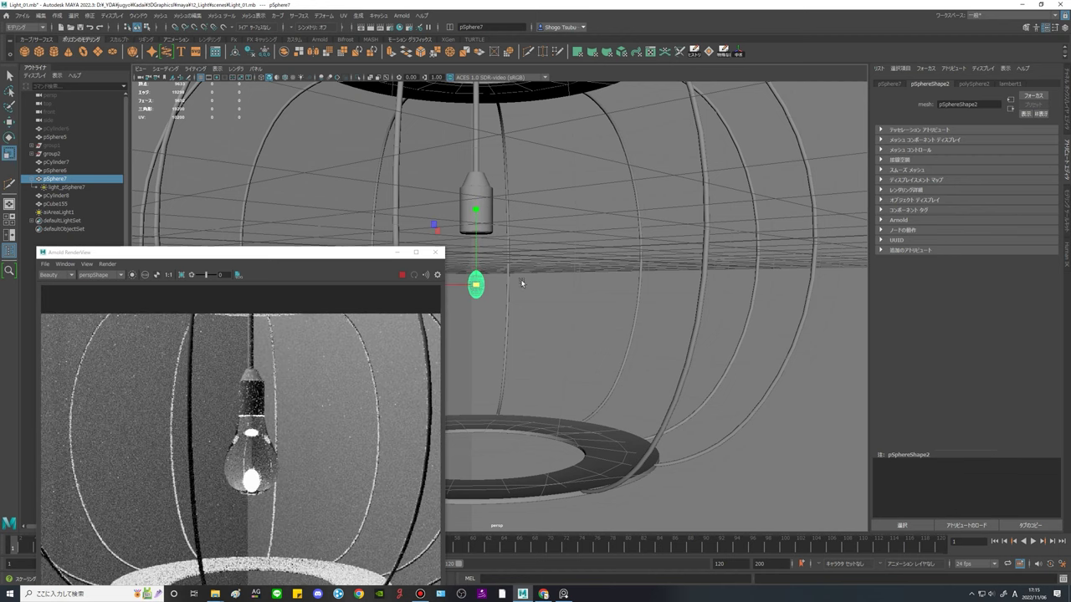
{"action": "mouse_move", "coordinate": [640, 322]}
{"action": "left_mouse_down", "text": "alt"}
{"action": "mouse_move", "coordinate": [695, 368]}
{"action": "mouse_move", "coordinate": [623, 299]}
{"action": "mouse_move", "coordinate": [726, 274]}
{"action": "mouse_move", "coordinate": [649, 336]}
{"action": "left_mouse_up", "text": "alt"}
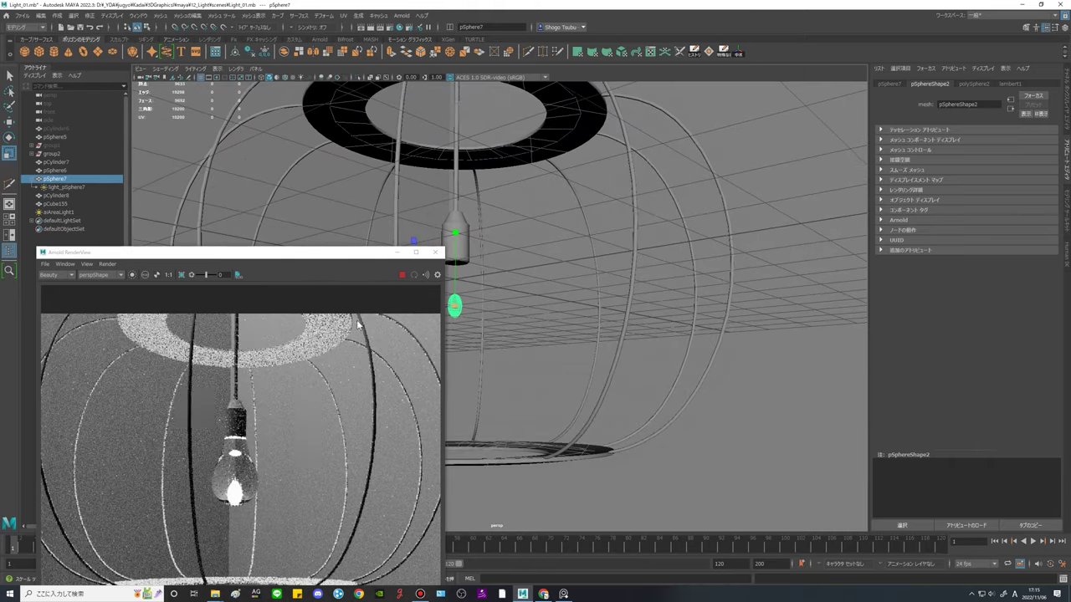
Enable Show Original Mesh on the mesh light under pSphere7 and examine the bulb close up in the render.
{"action": "left_click", "coordinate": [67, 187]}
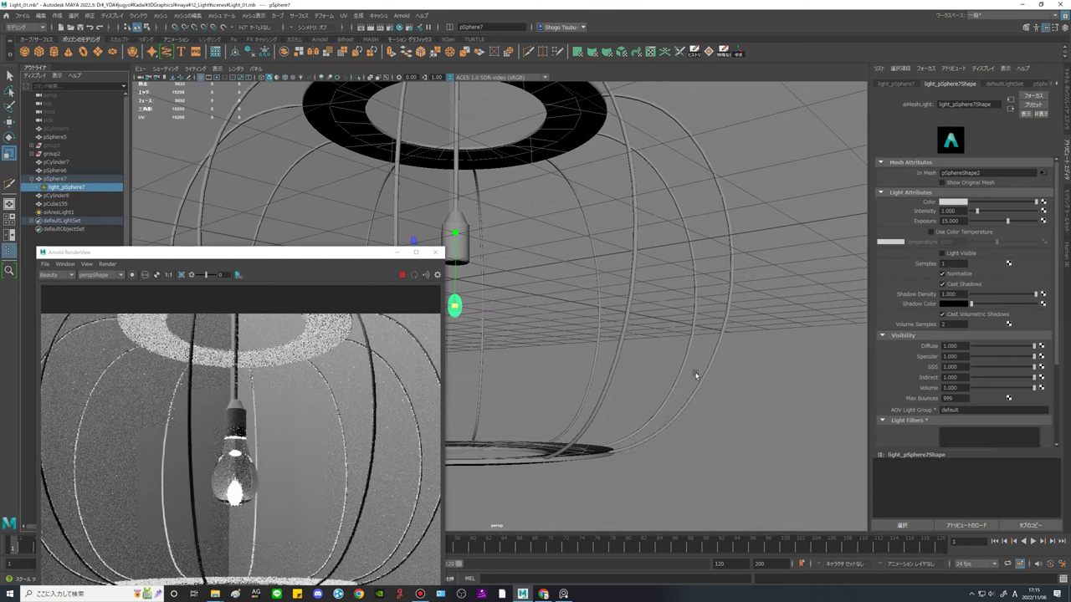
{"action": "left_click", "coordinate": [67, 189]}
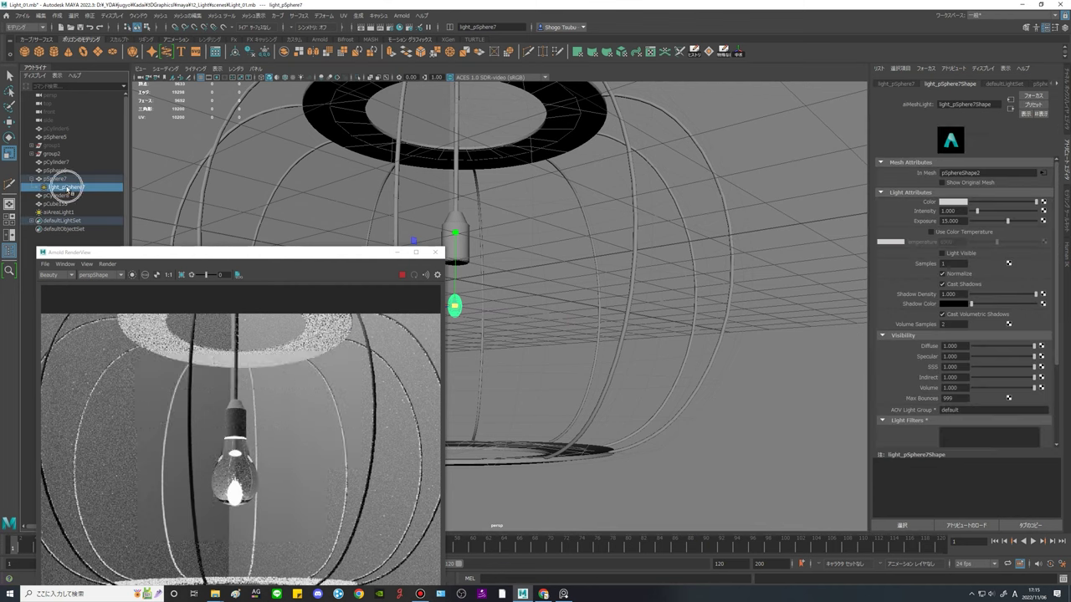
{"action": "left_click", "coordinate": [67, 189]}
{"action": "left_click", "coordinate": [67, 190]}
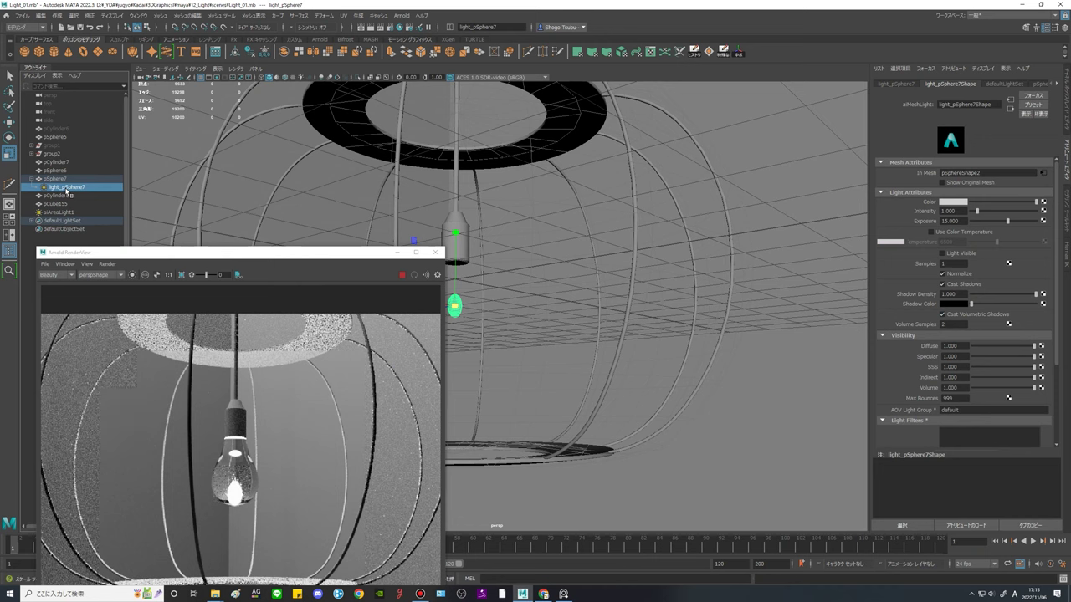
{"action": "left_click", "coordinate": [944, 183]}
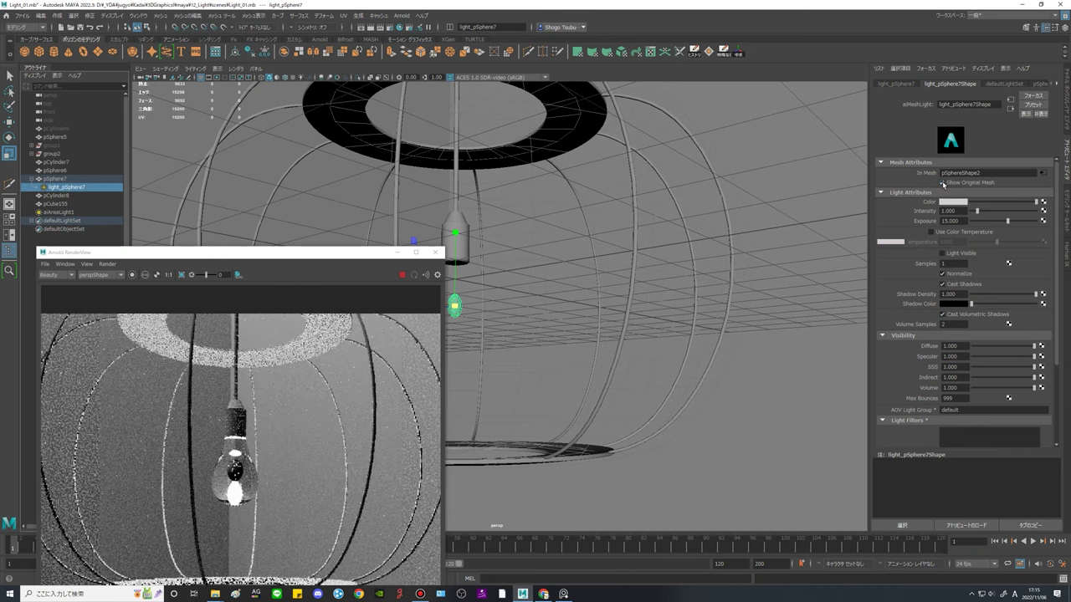
{"action": "scroll", "coordinate": [226, 510], "scroll_direction": "up", "scroll_amount": 4}
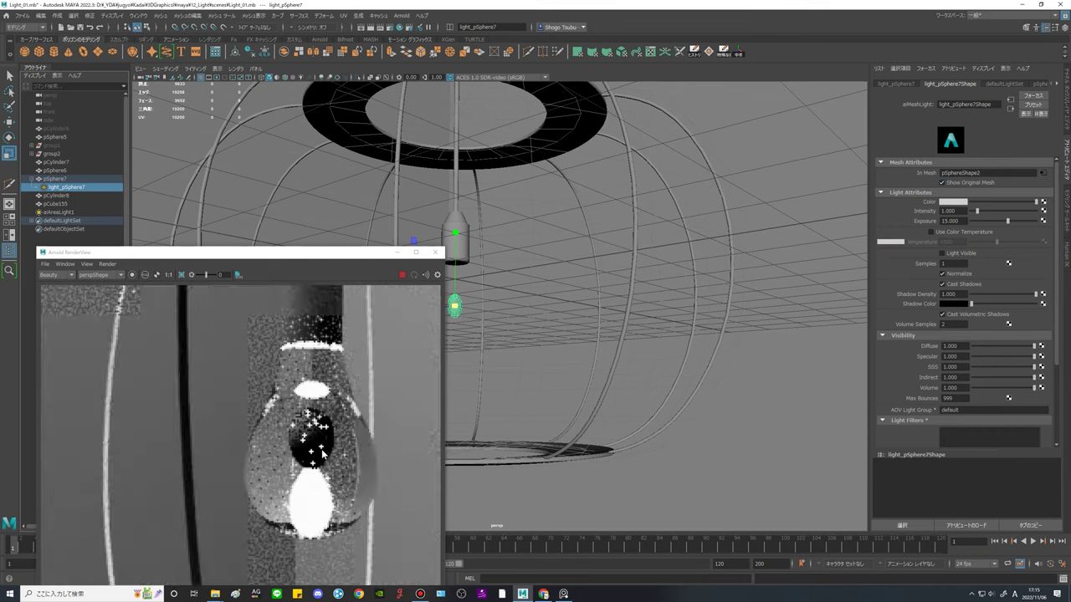
Check the material on pSphere7, then create a Surface Shader in the Hypershade by searching for サーフェス.
{"action": "left_click", "coordinate": [54, 178]}
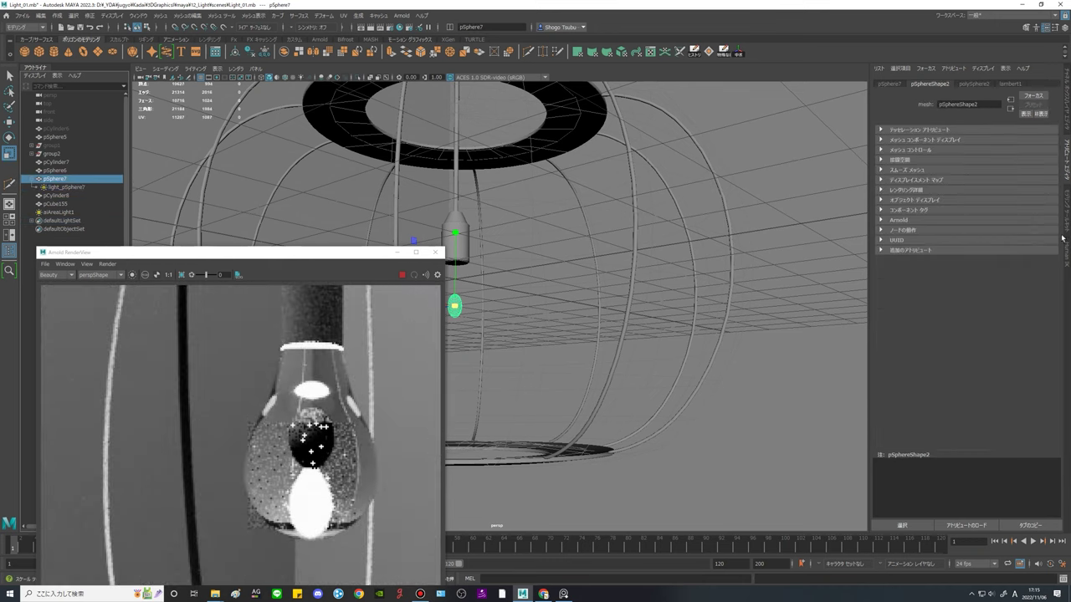
{"action": "left_click", "coordinate": [1016, 85]}
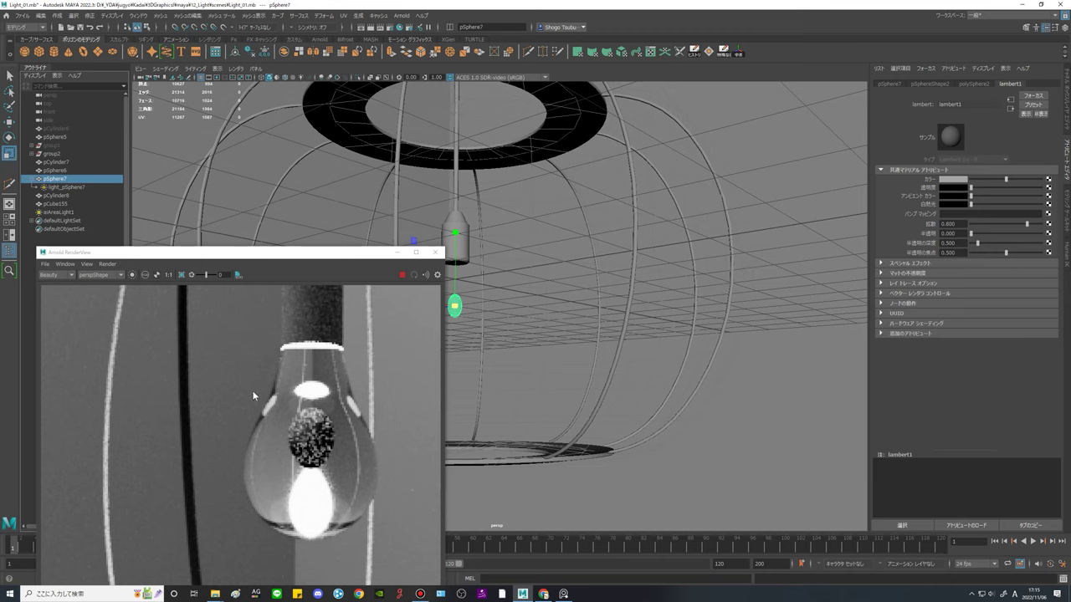
{"action": "left_click", "coordinate": [55, 186]}
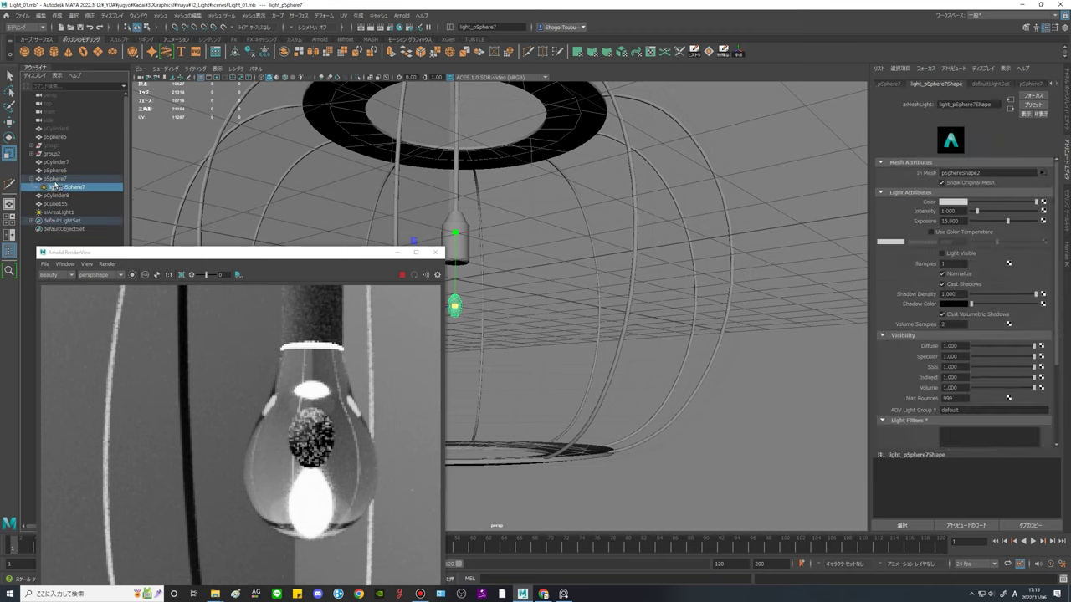
{"action": "left_click", "coordinate": [56, 180]}
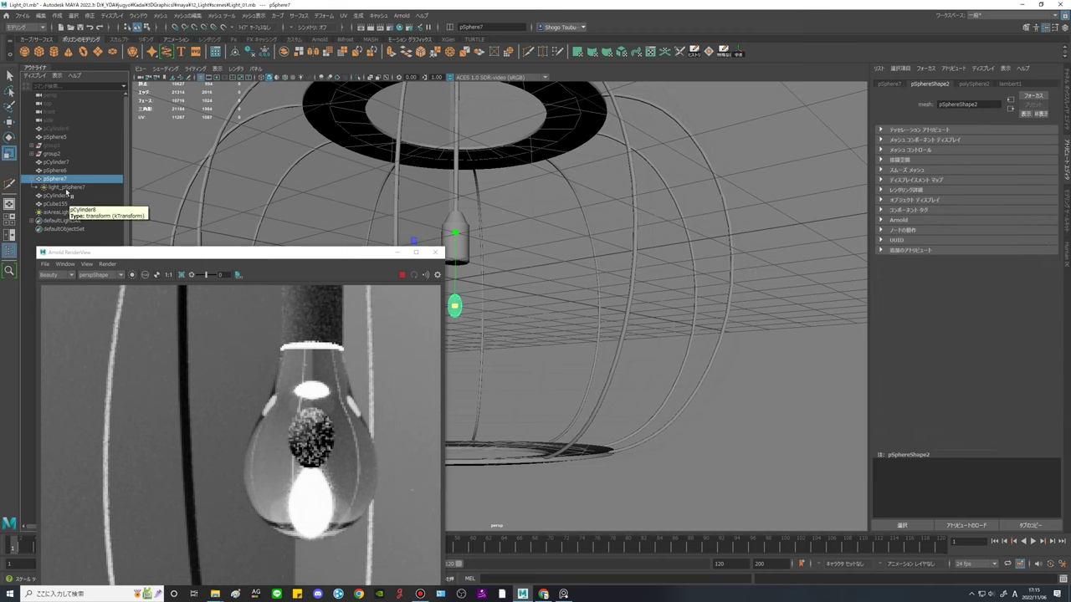
{"action": "left_click", "coordinate": [403, 27]}
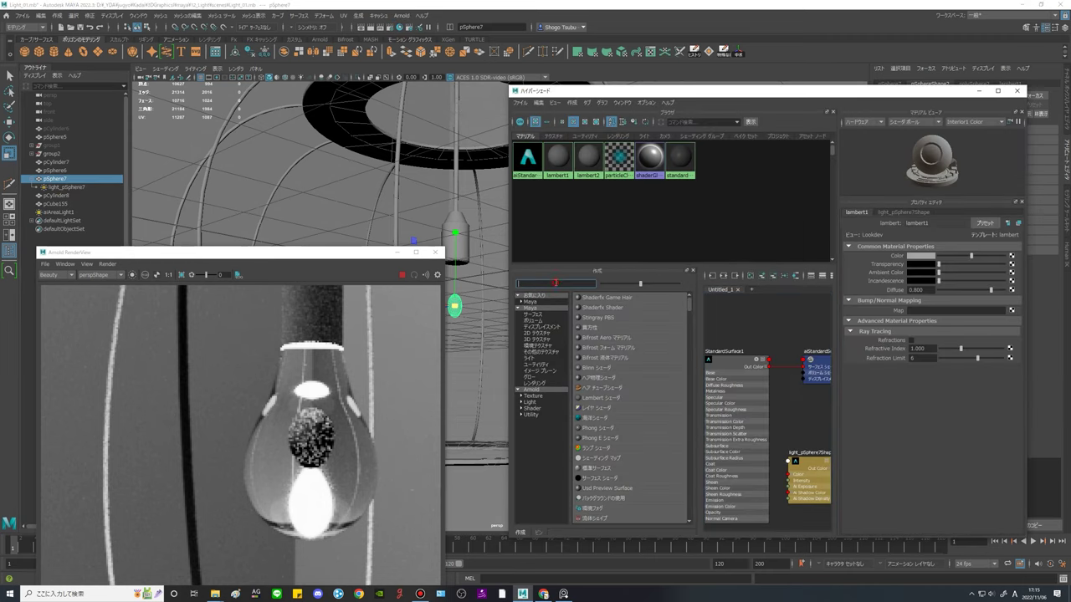
{"action": "type", "text": "surfa"}
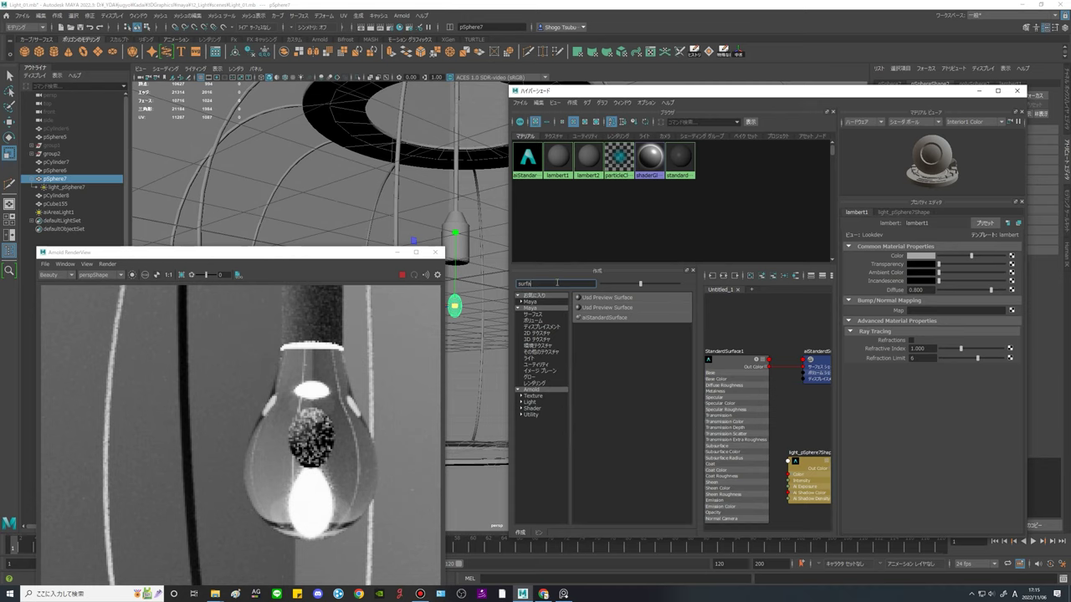
{"action": "double_click", "coordinate": [546, 283]}
{"action": "key", "text": "BackSpace"}
{"action": "type", "text": "さ"}
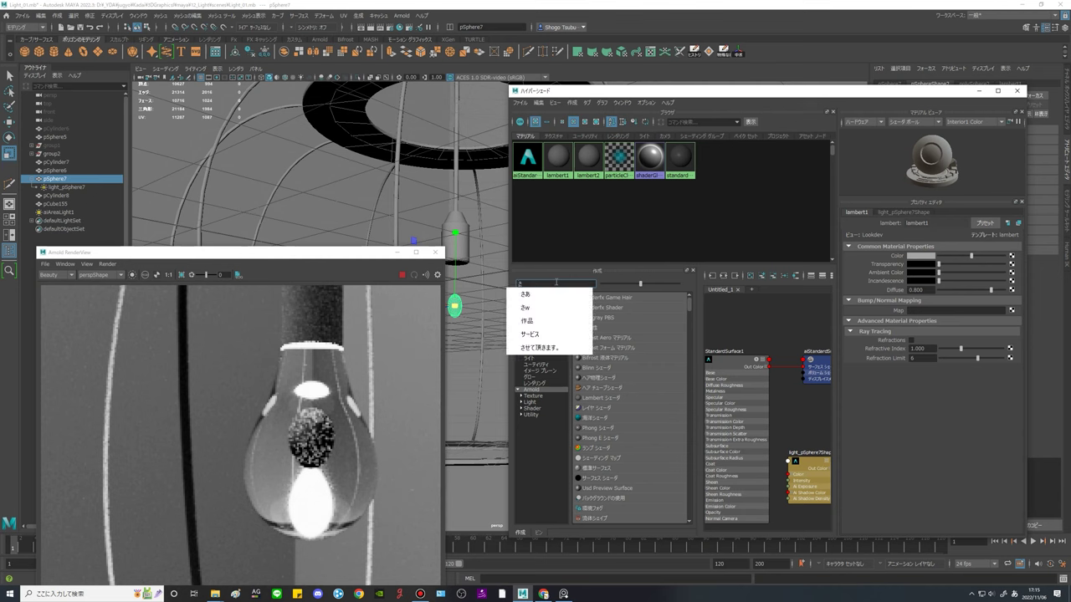
{"action": "type", "text": "ーフェス"}
{"action": "key", "text": "Tab"}
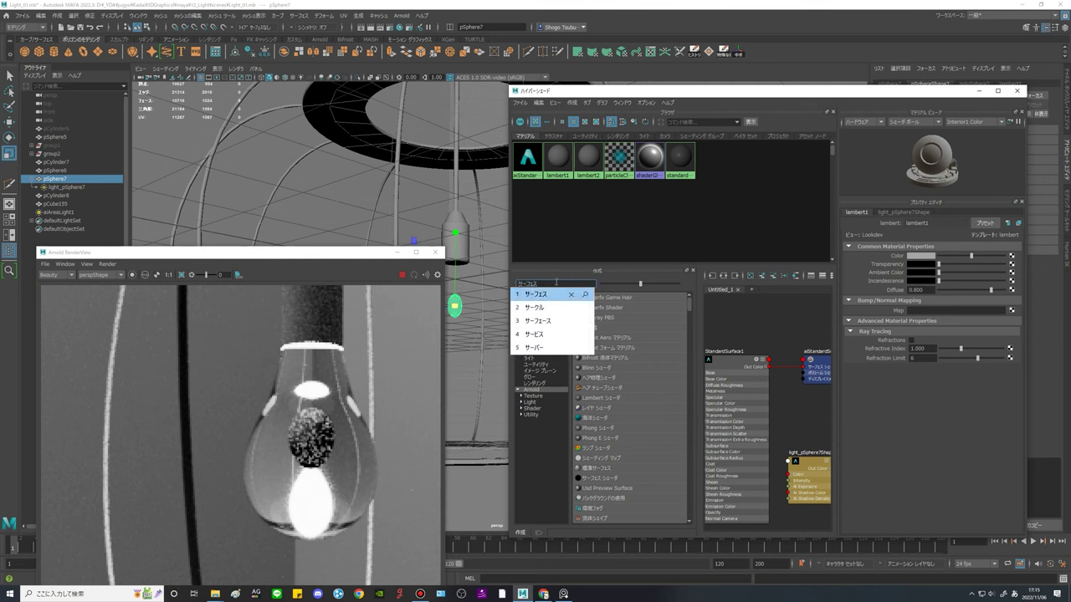
{"action": "key", "text": "Return"}
{"action": "left_click", "coordinate": [599, 307]}
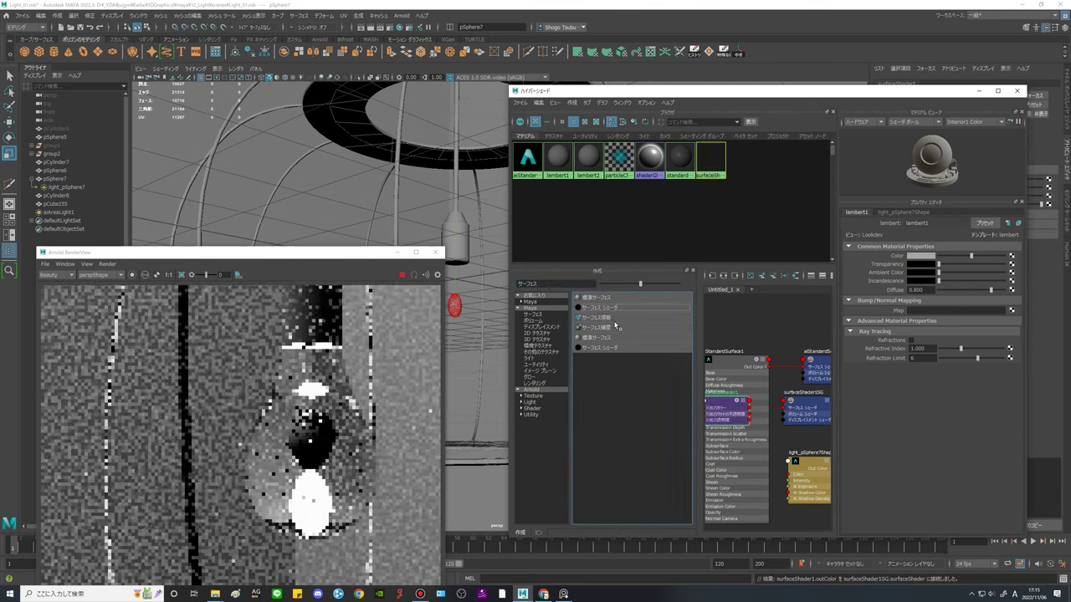
Assign the surface shader to pSphere7, try orange and yellow for its Out Color, and settle on white.
{"action": "left_click", "coordinate": [56, 179]}
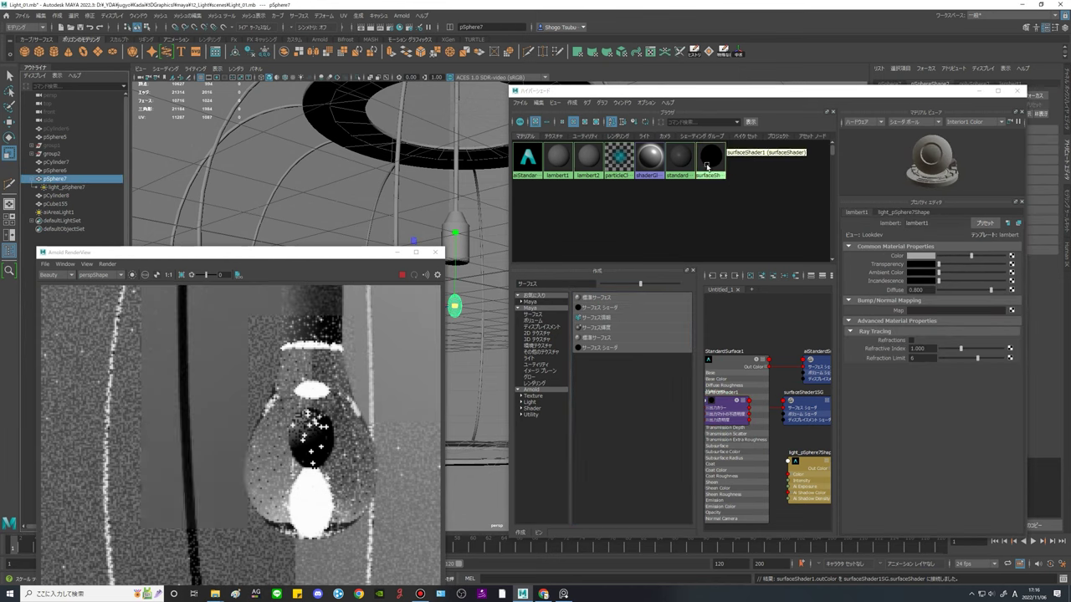
{"action": "right_click_drag", "start_coordinate": [707, 166], "coordinate": [701, 104]}
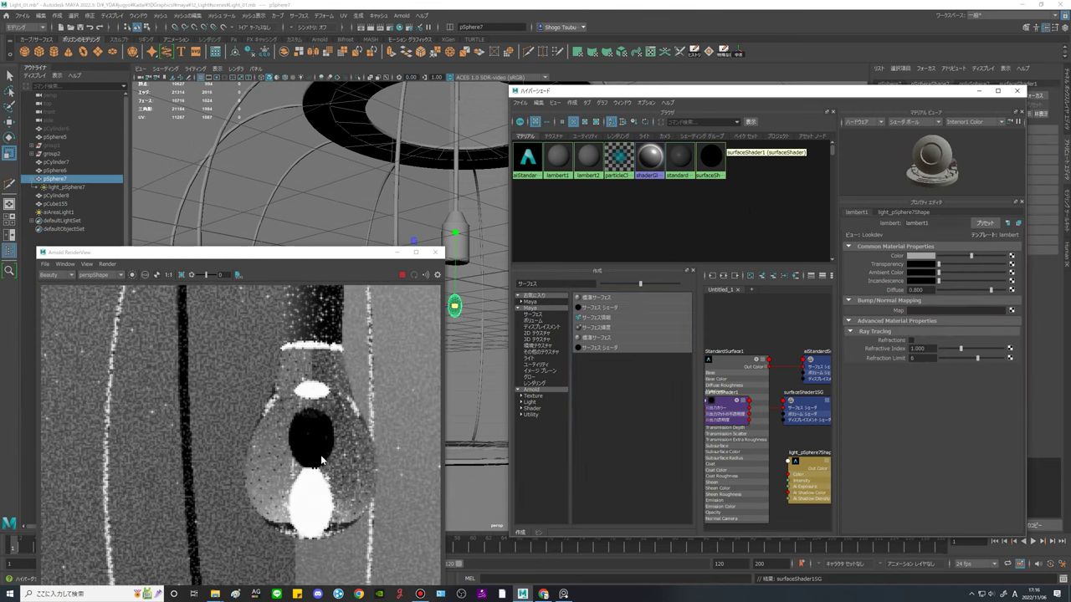
{"action": "left_click", "coordinate": [710, 157]}
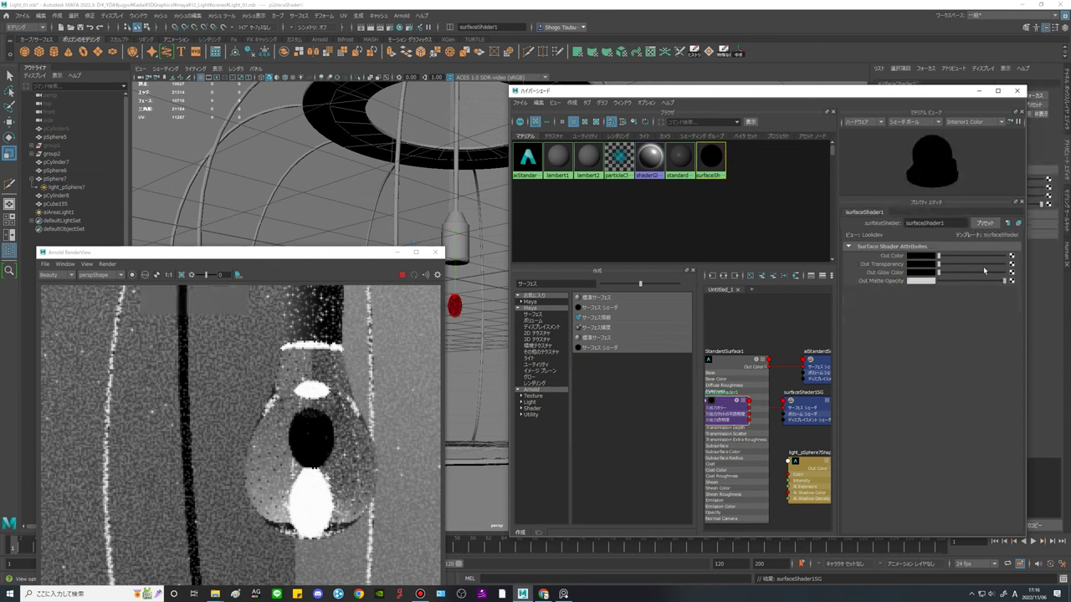
{"action": "left_click", "coordinate": [928, 257]}
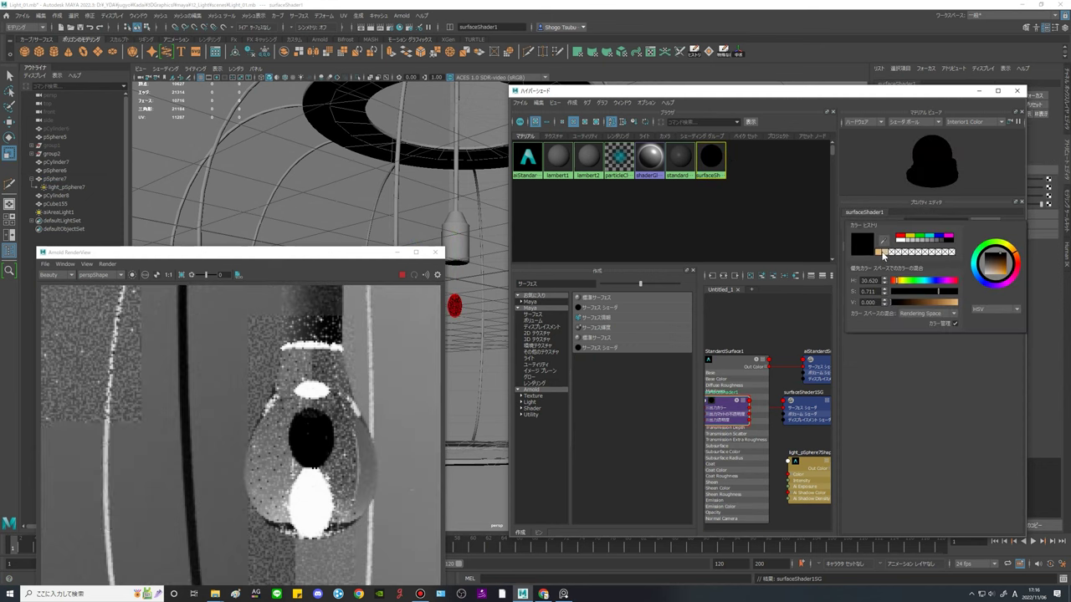
{"action": "left_click", "coordinate": [1013, 253]}
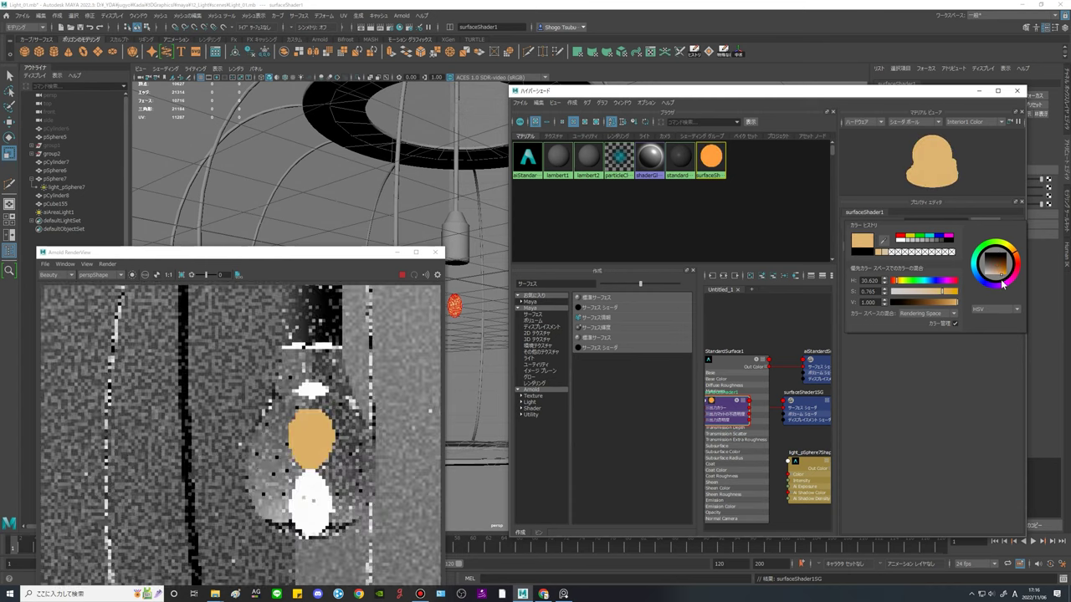
{"action": "left_click_drag", "start_coordinate": [1015, 253], "coordinate": [1012, 248]}
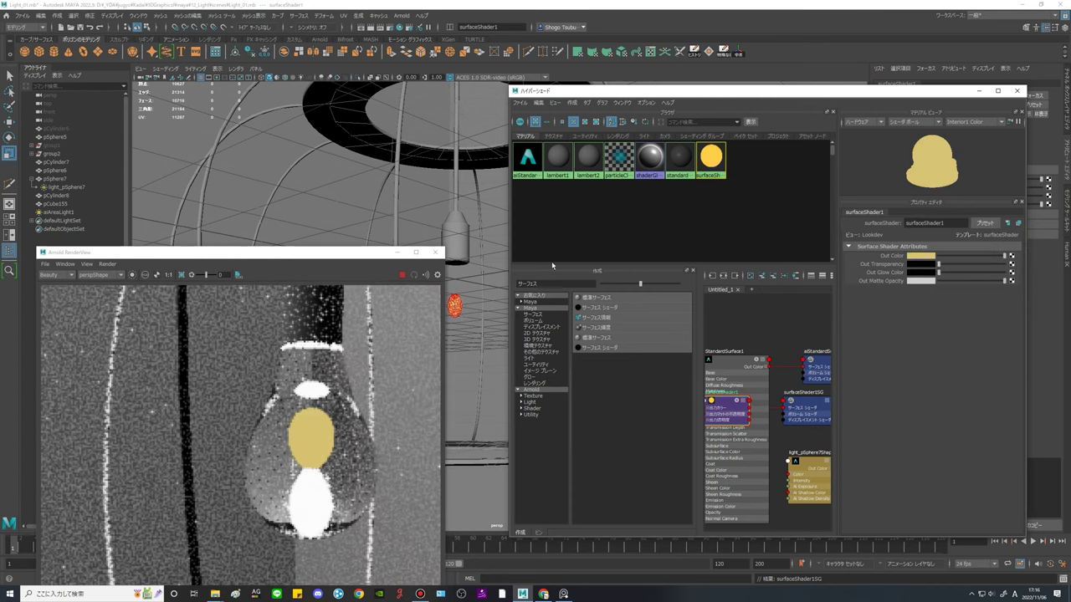
{"action": "left_click", "coordinate": [913, 256]}
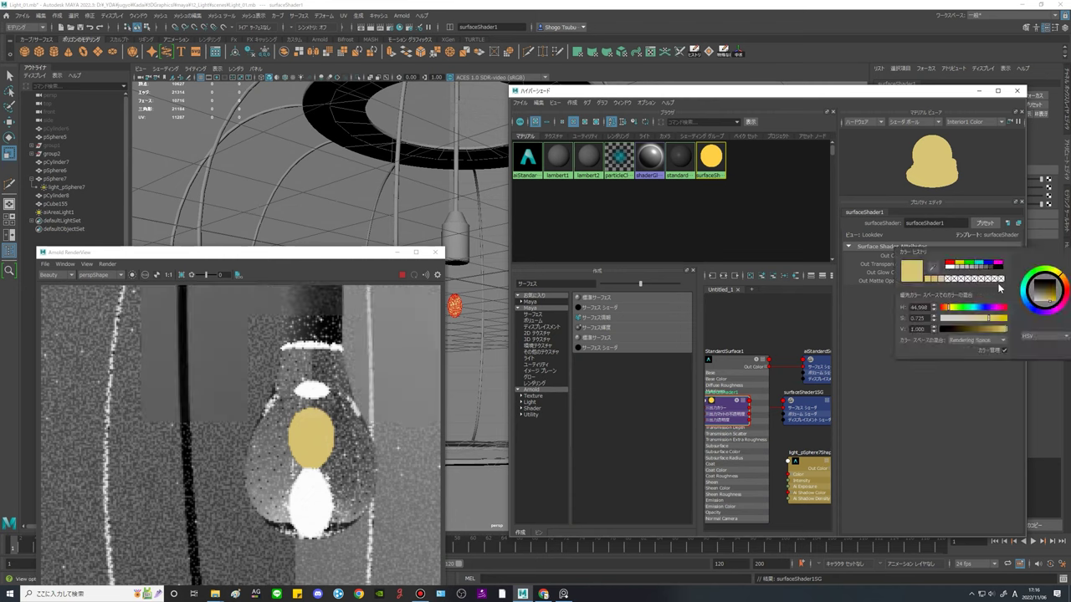
{"action": "left_click_drag", "start_coordinate": [949, 319], "coordinate": [930, 320]}
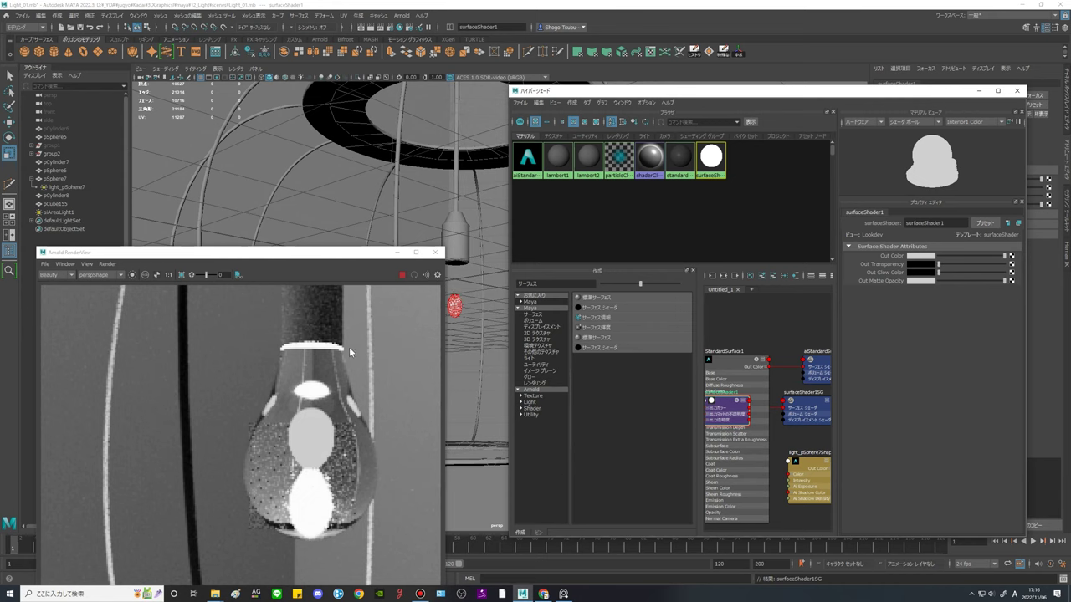
Create a new aiStandardSurface material in the Hypershade and assign it to pSphere7 in place of the surface shader.
{"action": "left_click_drag", "start_coordinate": [565, 285], "coordinate": [484, 282]}
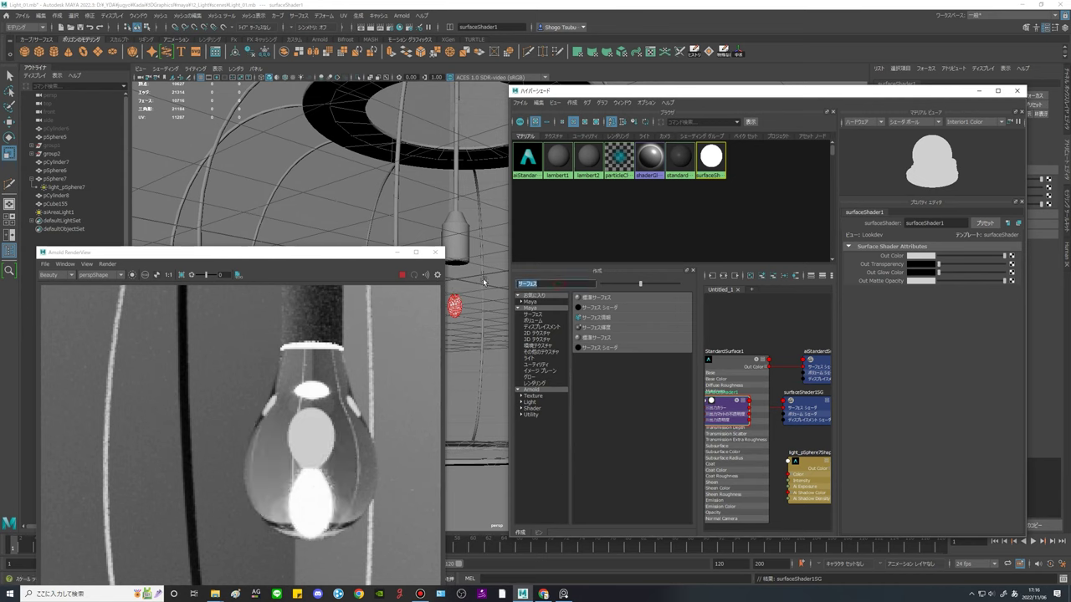
{"action": "type", "text": "あい"}
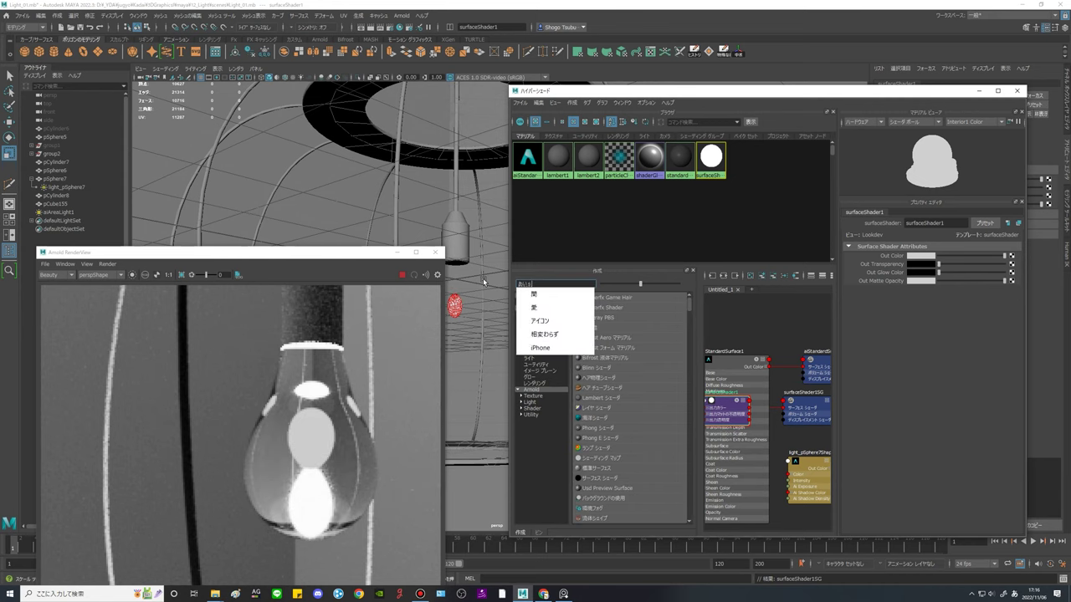
{"action": "key", "text": "BackSpace"}
{"action": "key", "text": "BackSpace"}
{"action": "key", "text": "BackSpace"}
{"action": "type", "text": "aistadd"}
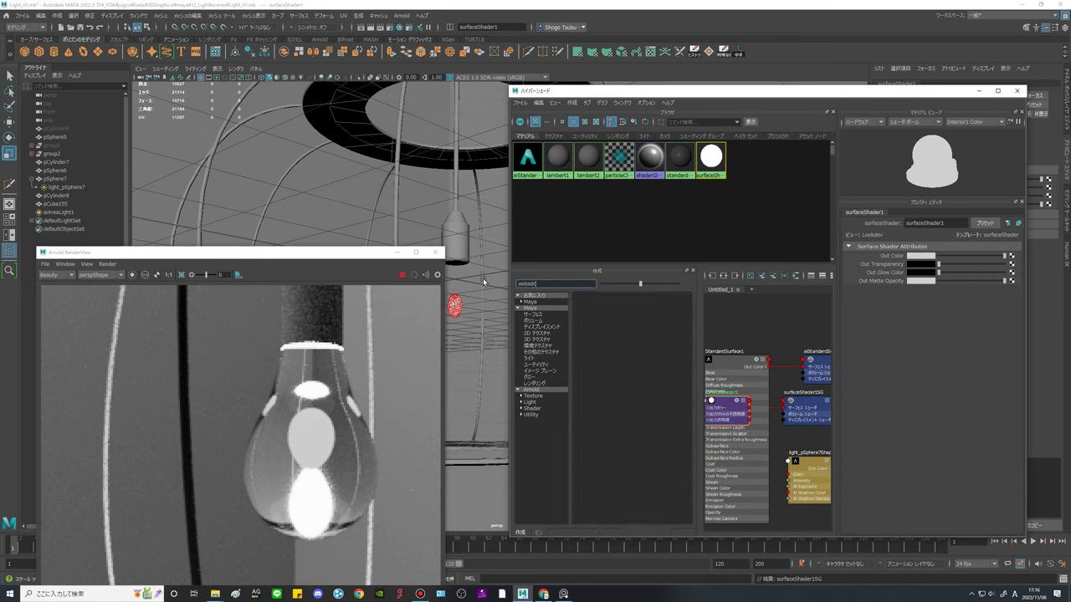
{"action": "key", "text": "BackSpace"}
{"action": "key", "text": "BackSpace"}
{"action": "type", "text": "n"}
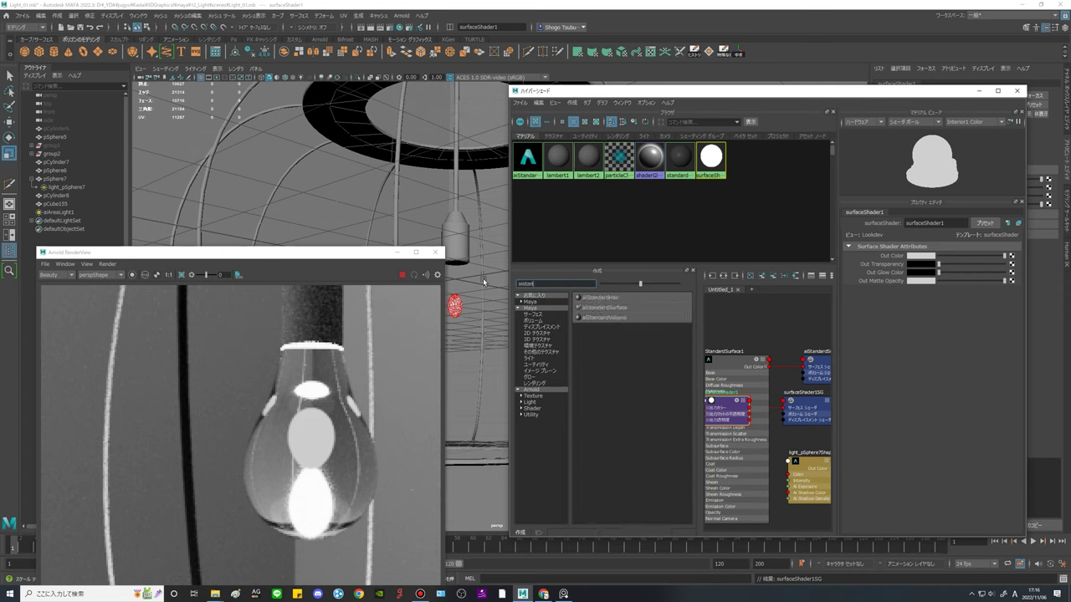
{"action": "left_click", "coordinate": [596, 314]}
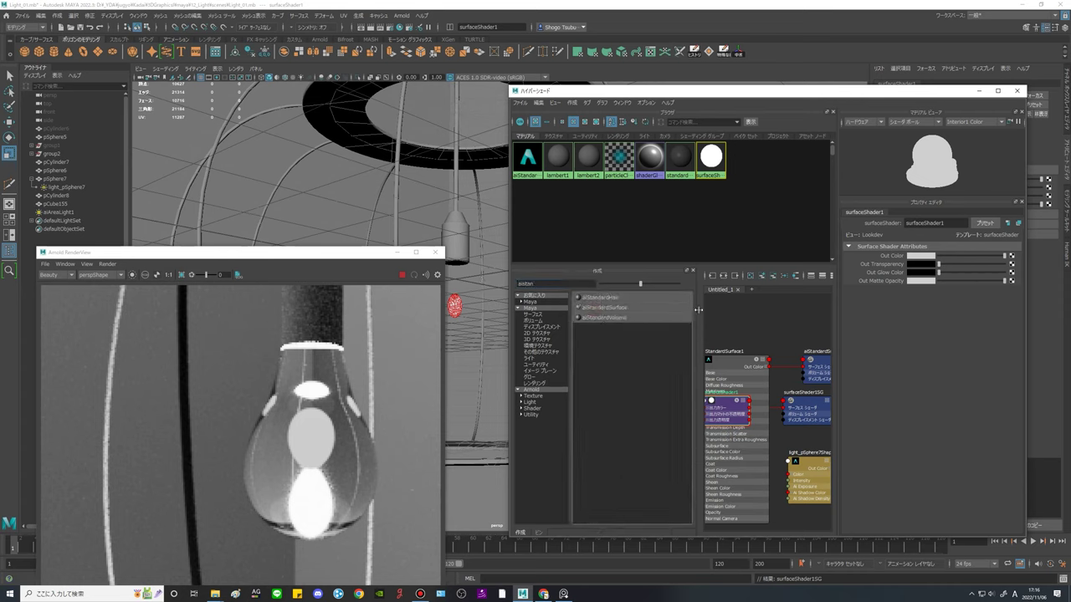
{"action": "left_click", "coordinate": [604, 308]}
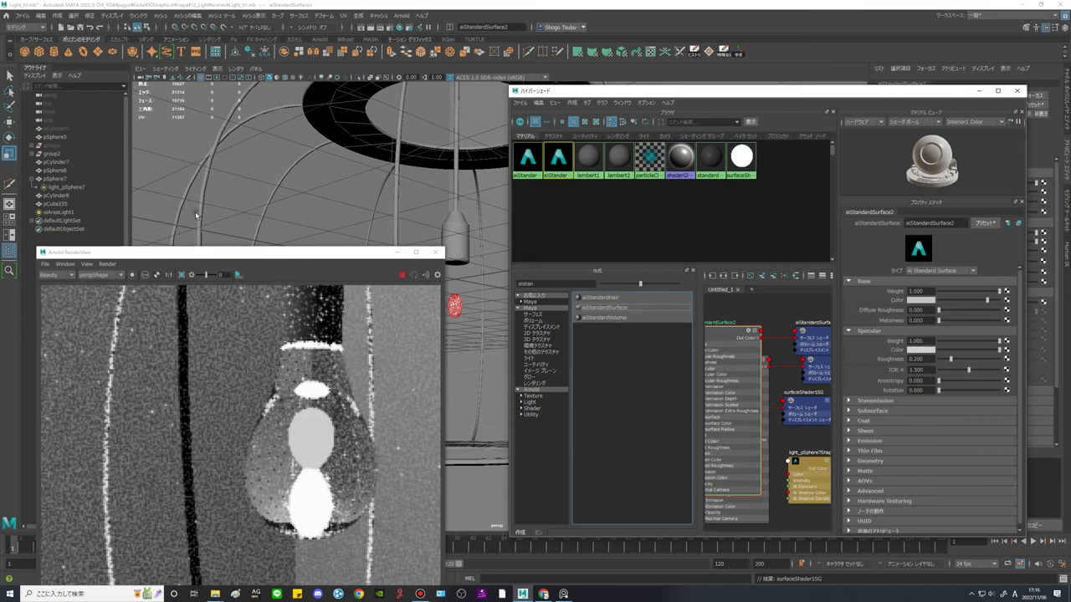
{"action": "left_click", "coordinate": [64, 179]}
{"action": "right_click_drag", "start_coordinate": [562, 159], "coordinate": [562, 115]}
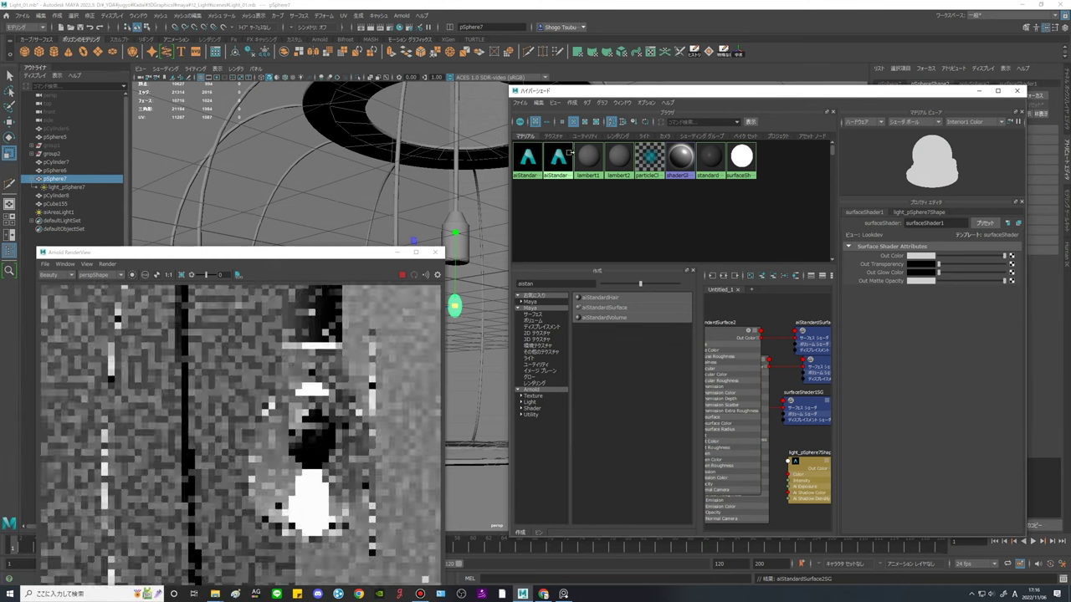
Set the Emission Weight of aiStandardSurface2 to 1.000 and its Emission Color to the recent pale yellow.
{"action": "left_click", "coordinate": [559, 157]}
{"action": "left_click", "coordinate": [995, 300]}
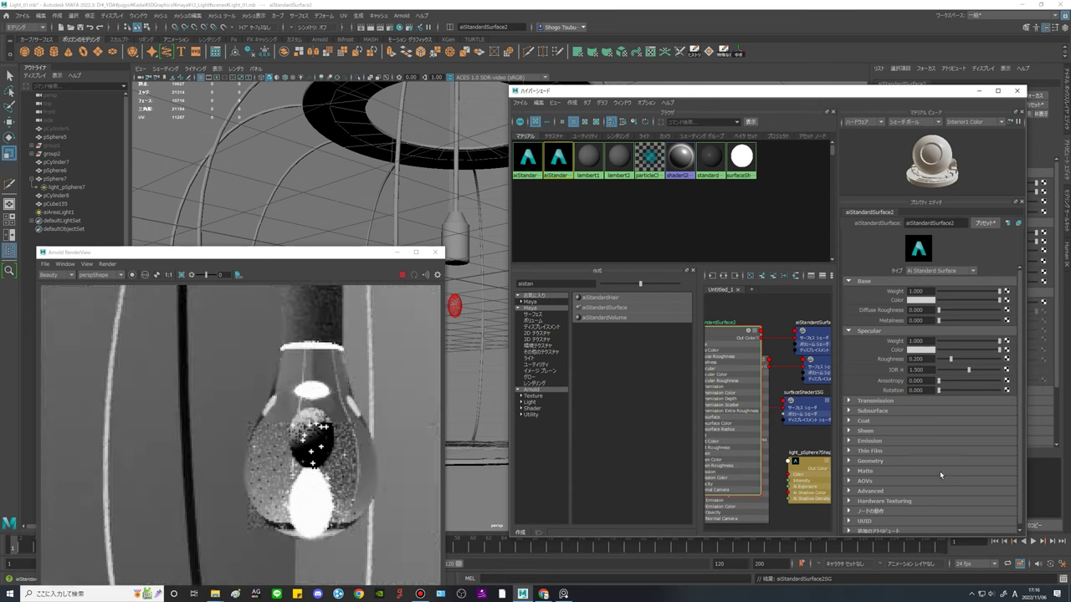
{"action": "left_click", "coordinate": [920, 441]}
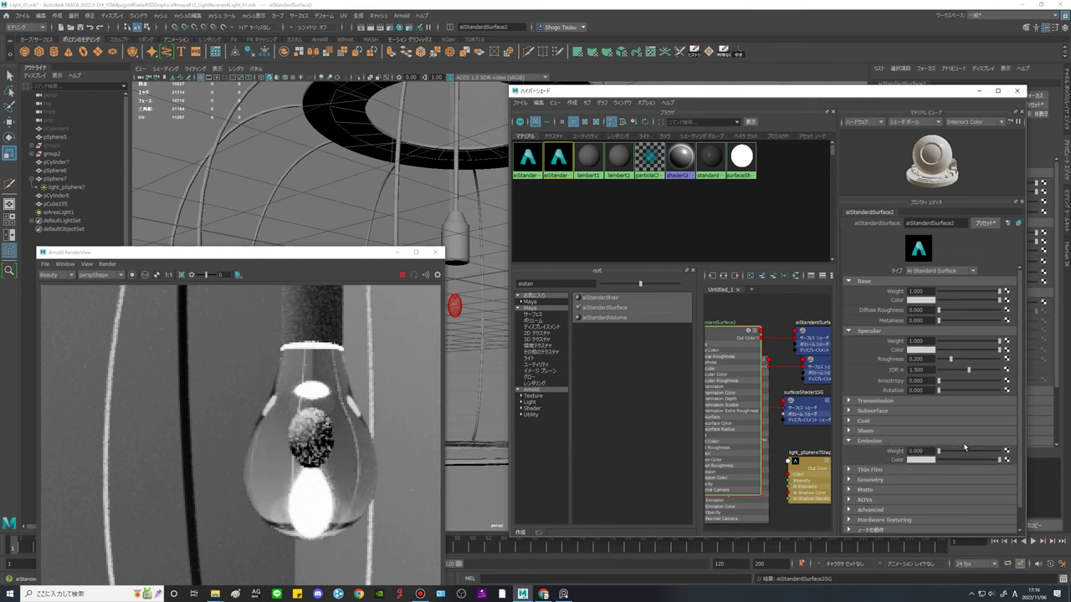
{"action": "left_click_drag", "start_coordinate": [956, 452], "coordinate": [1012, 452]}
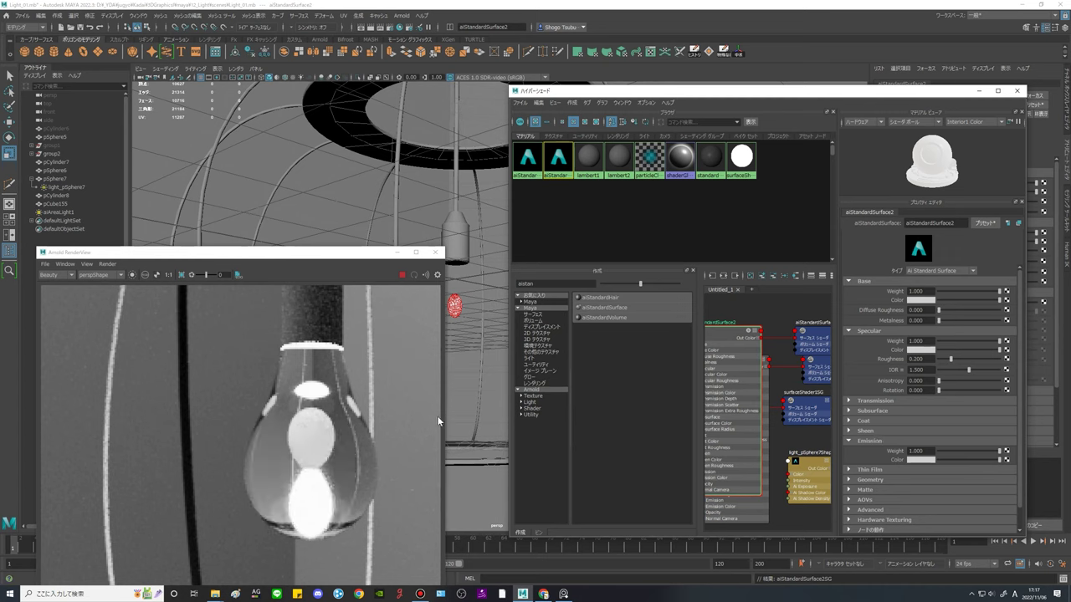
{"action": "left_click", "coordinate": [919, 460]}
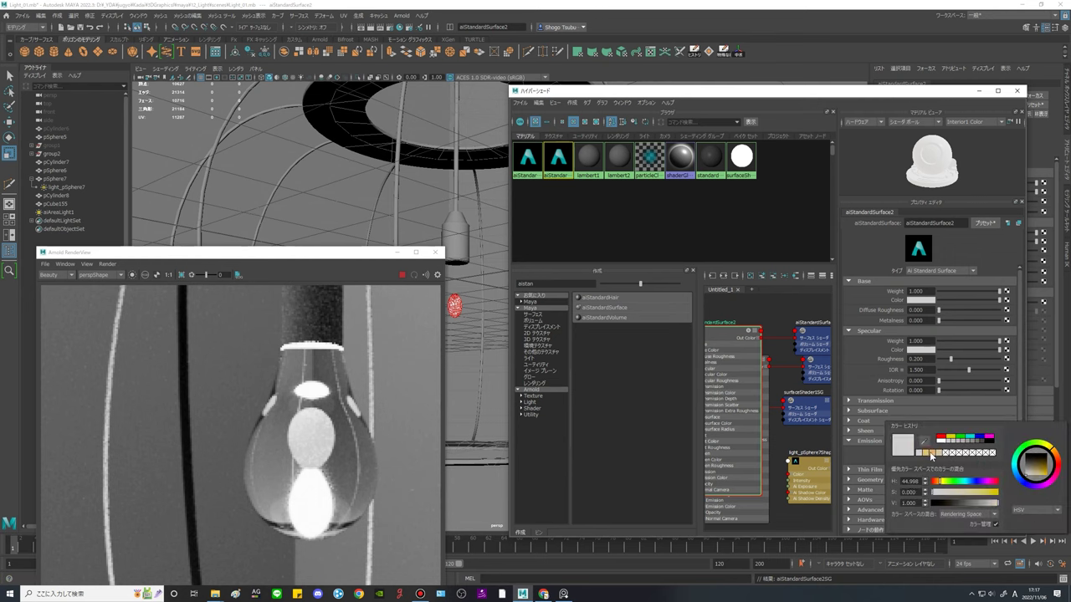
{"action": "left_click", "coordinate": [928, 453]}
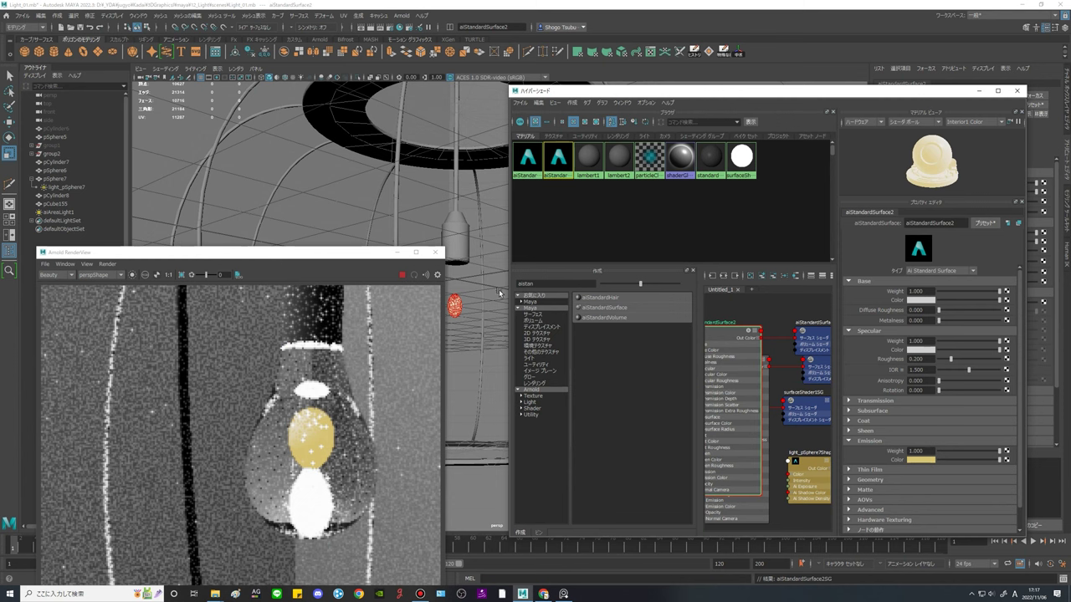
Set the light_pSphere7 mesh light's Color to pale yellow (H 44.998, S 0.725, V 1.000) and view the whole lamp in the render.
{"action": "left_click", "coordinate": [72, 187]}
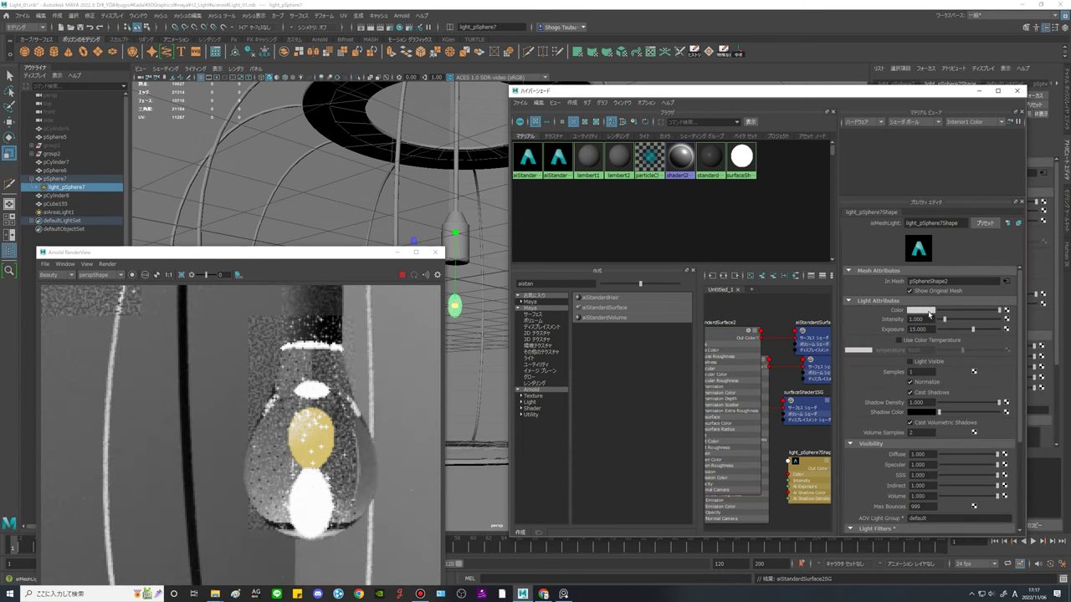
{"action": "left_click", "coordinate": [910, 311]}
{"action": "left_click", "coordinate": [861, 308]}
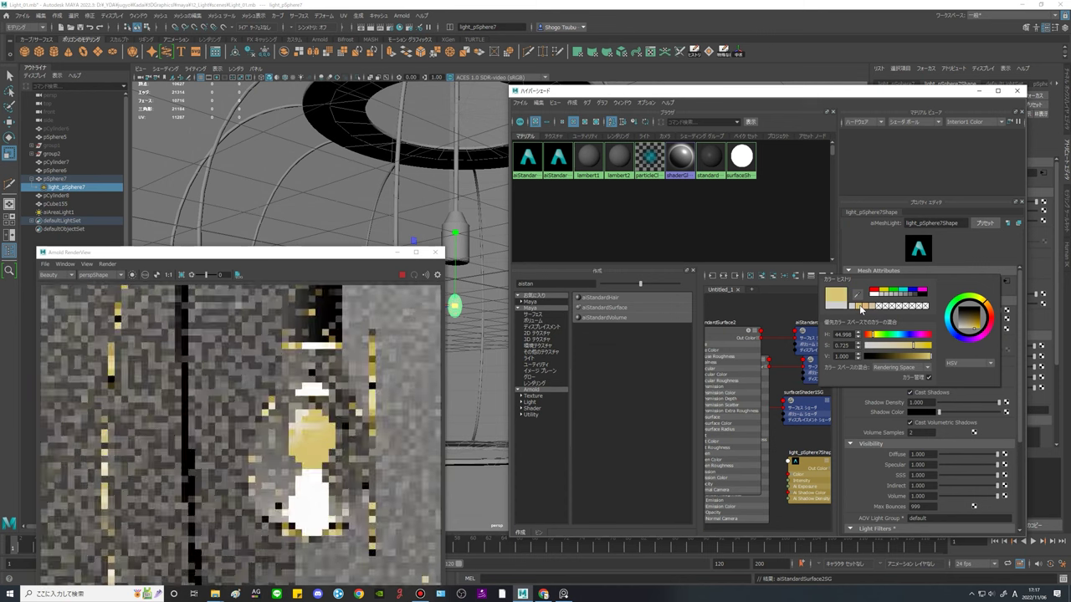
{"action": "mouse_move", "coordinate": [478, 381]}
{"action": "left_mouse_down", "text": "alt"}
{"action": "mouse_move", "coordinate": [459, 406]}
{"action": "mouse_move", "coordinate": [499, 382]}
{"action": "left_mouse_up", "text": "alt"}
{"action": "left_click_drag", "start_coordinate": [342, 253], "coordinate": [258, 168]}
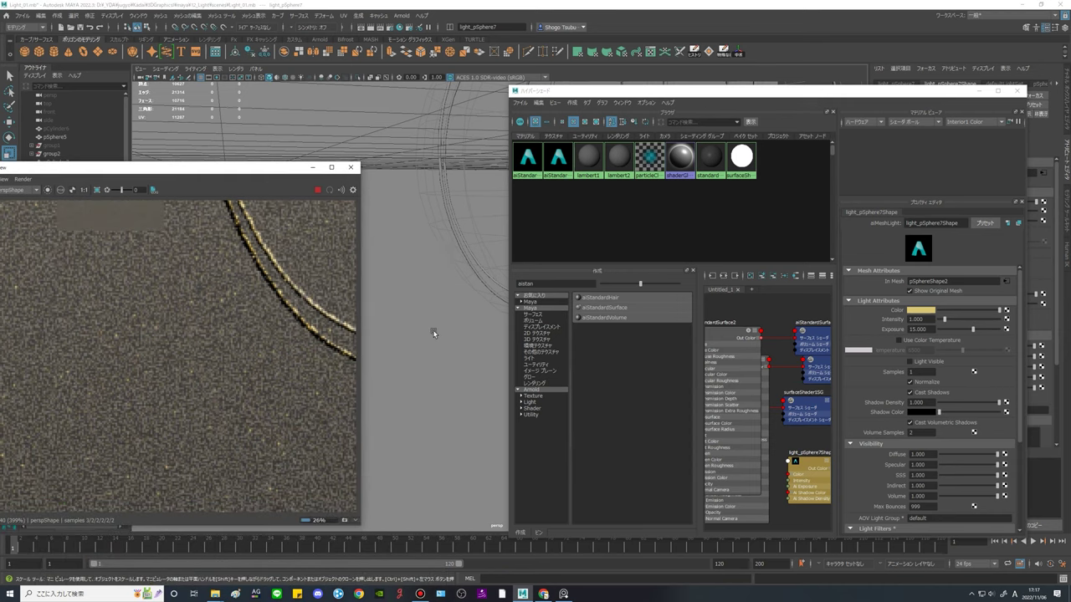
{"action": "left_click_drag", "start_coordinate": [433, 334], "coordinate": [431, 331], "text": "alt"}
{"action": "scroll", "coordinate": [272, 320], "scroll_direction": "down", "scroll_amount": 6}
{"action": "scroll", "coordinate": [327, 308], "scroll_direction": "up", "scroll_amount": 6}
{"action": "middle_click_drag", "start_coordinate": [325, 309], "coordinate": [267, 351]}
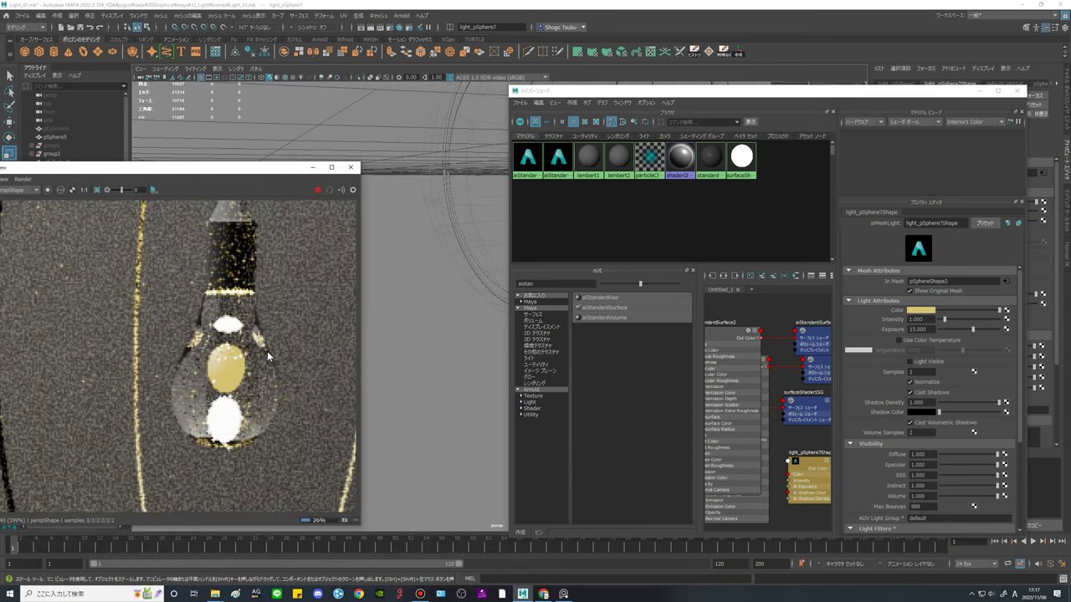
{"action": "left_click_drag", "start_coordinate": [454, 353], "coordinate": [440, 349], "text": "alt"}
{"action": "scroll", "coordinate": [253, 372], "scroll_direction": "down", "scroll_amount": 5}
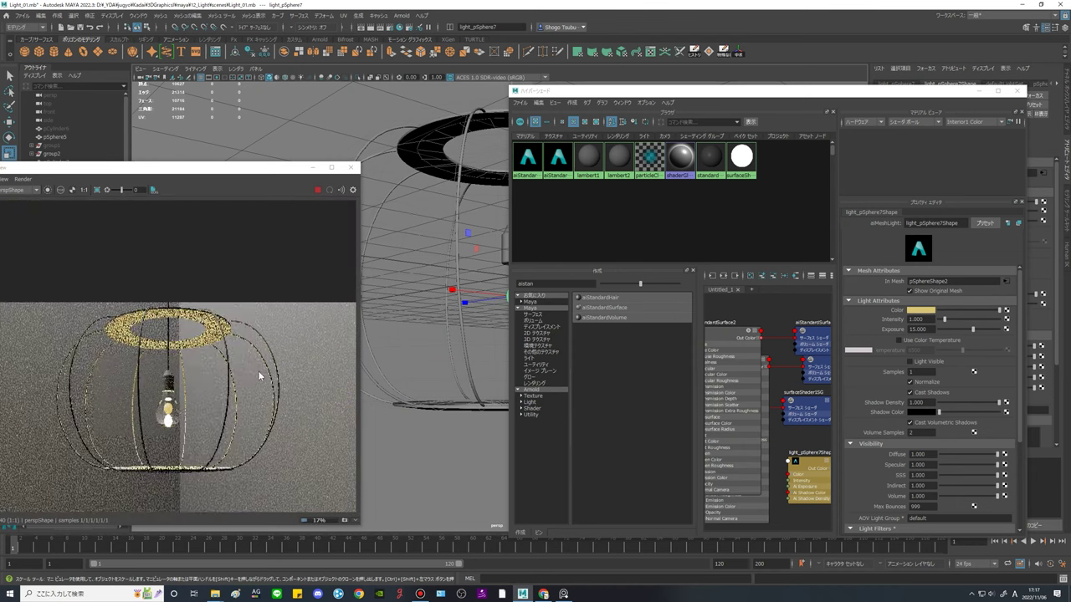
{"action": "left_click_drag", "start_coordinate": [132, 168], "coordinate": [225, 215]}
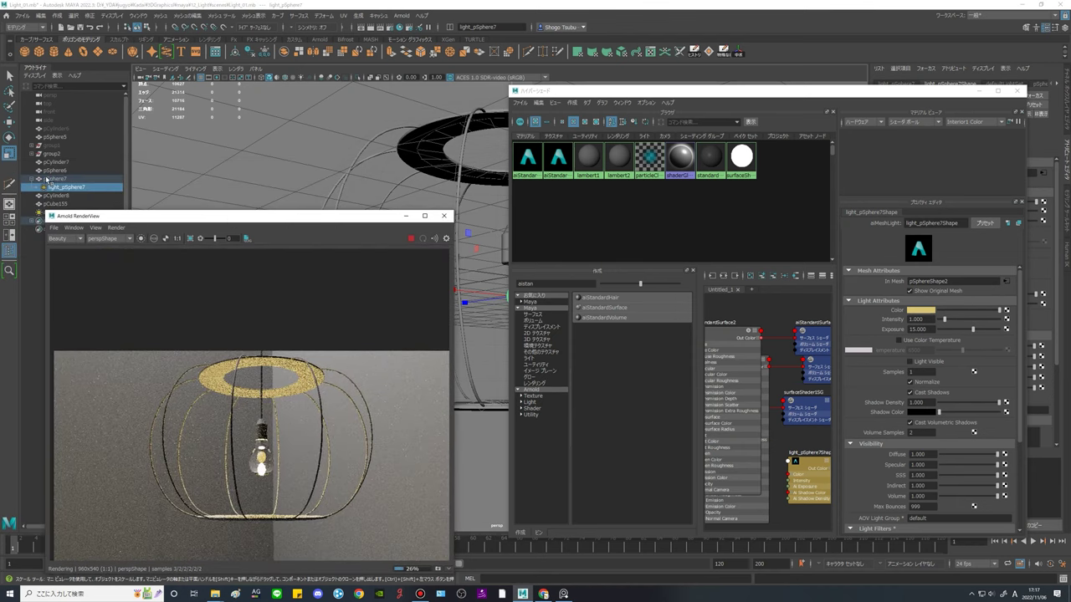
Close the Hypershade, try Use Color Temperature on light_pSphere7, turn it off, and disable Show Original Mesh.
{"action": "left_click", "coordinate": [65, 187]}
{"action": "left_click", "coordinate": [1017, 90]}
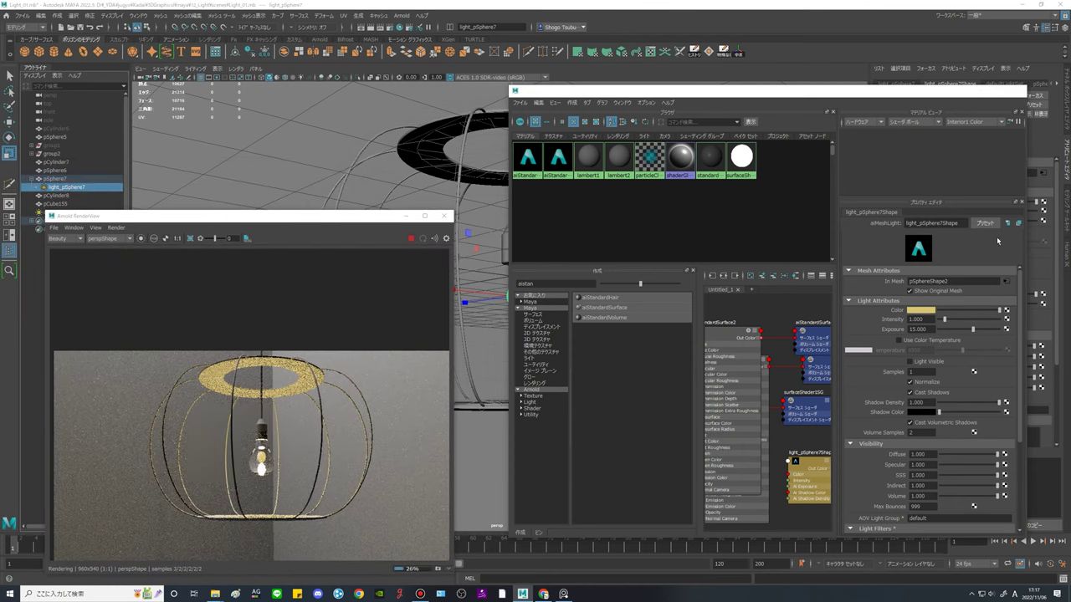
{"action": "left_click", "coordinate": [931, 232]}
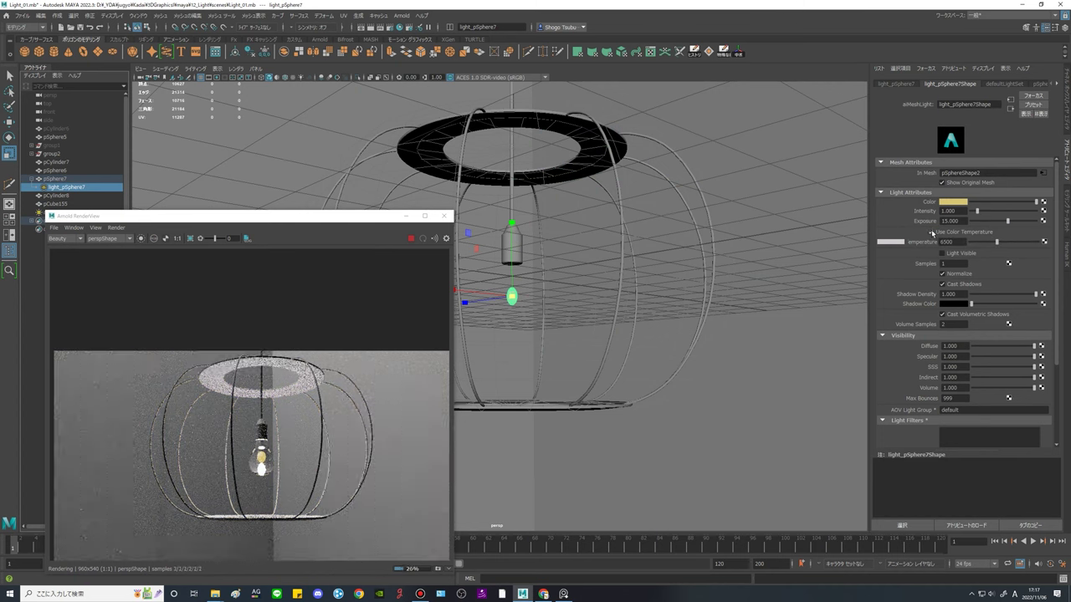
{"action": "left_click", "coordinate": [931, 232]}
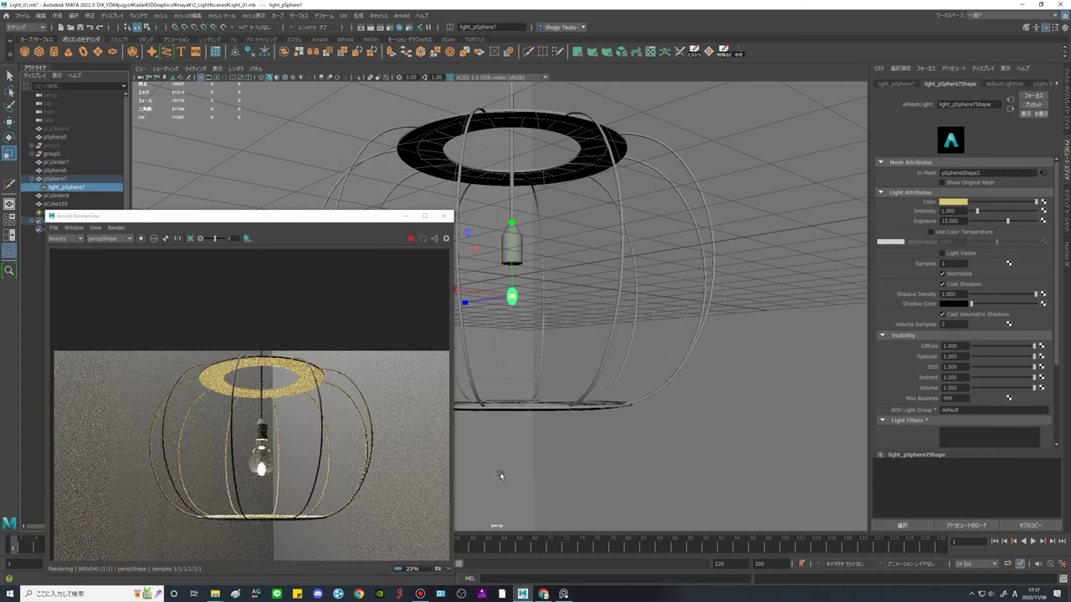
Examine the lamp, bulb and wall lighting in the Arnold render from several angles and distances.
{"action": "scroll", "coordinate": [722, 396], "scroll_direction": "down", "scroll_amount": 5}
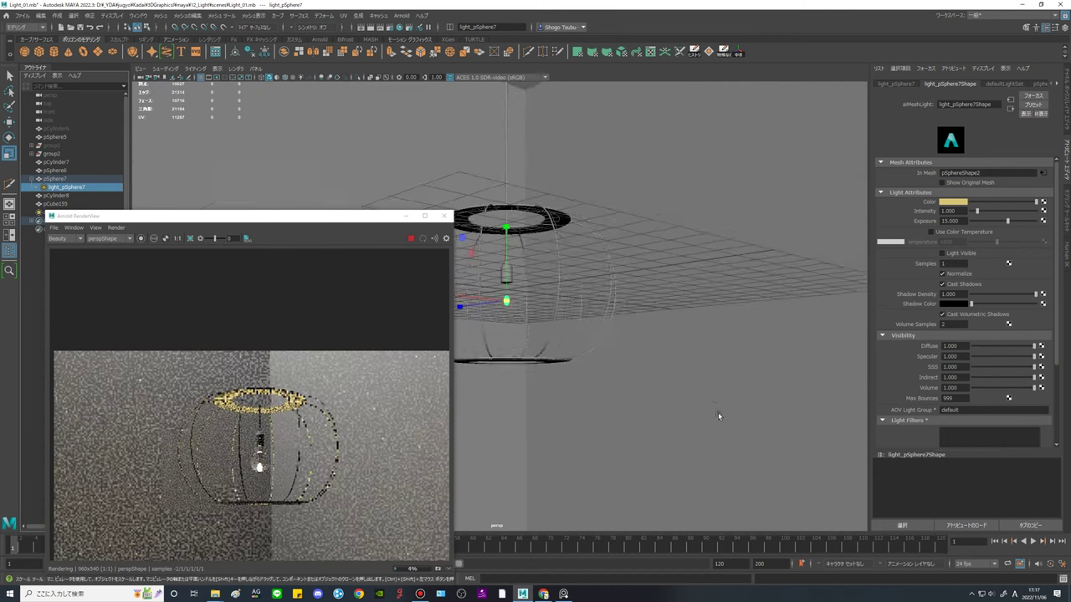
{"action": "left_click_drag", "start_coordinate": [717, 412], "coordinate": [688, 360], "text": "alt"}
{"action": "scroll", "coordinate": [688, 361], "scroll_direction": "up", "scroll_amount": 4}
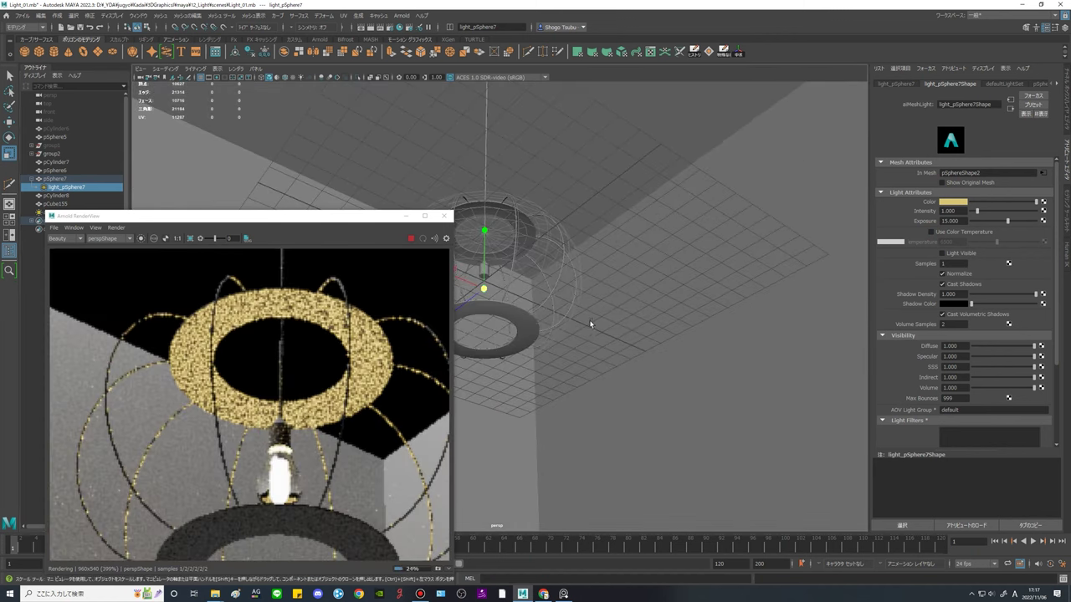
{"action": "scroll", "coordinate": [552, 277], "scroll_direction": "up", "scroll_amount": 5}
{"action": "middle_click_drag", "start_coordinate": [547, 273], "coordinate": [585, 443], "text": "alt"}
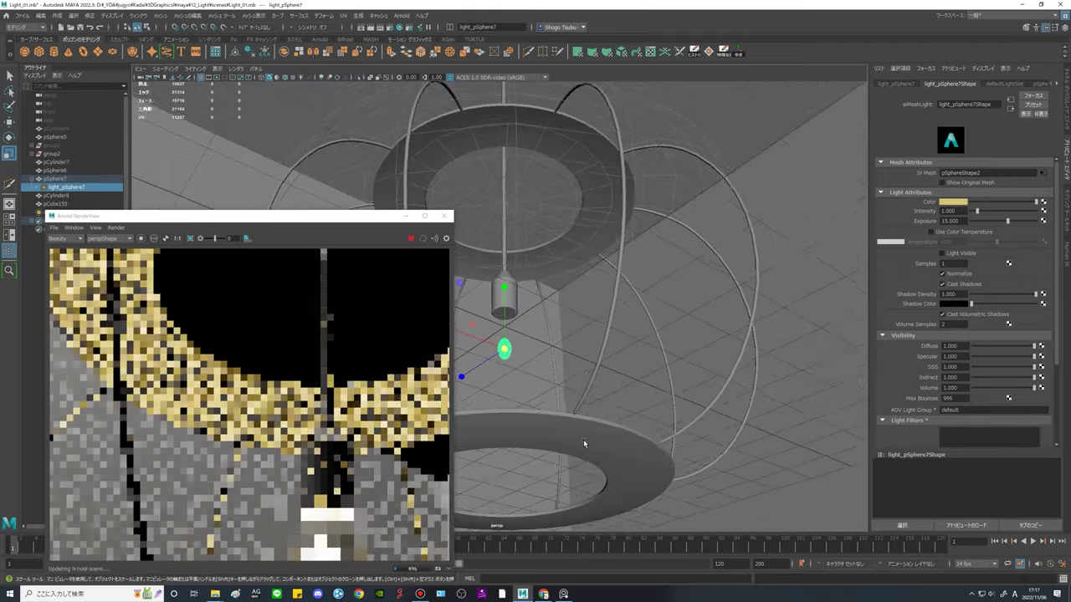
{"action": "scroll", "coordinate": [561, 406], "scroll_direction": "up", "scroll_amount": 3}
{"action": "scroll", "coordinate": [310, 450], "scroll_direction": "down", "scroll_amount": 6}
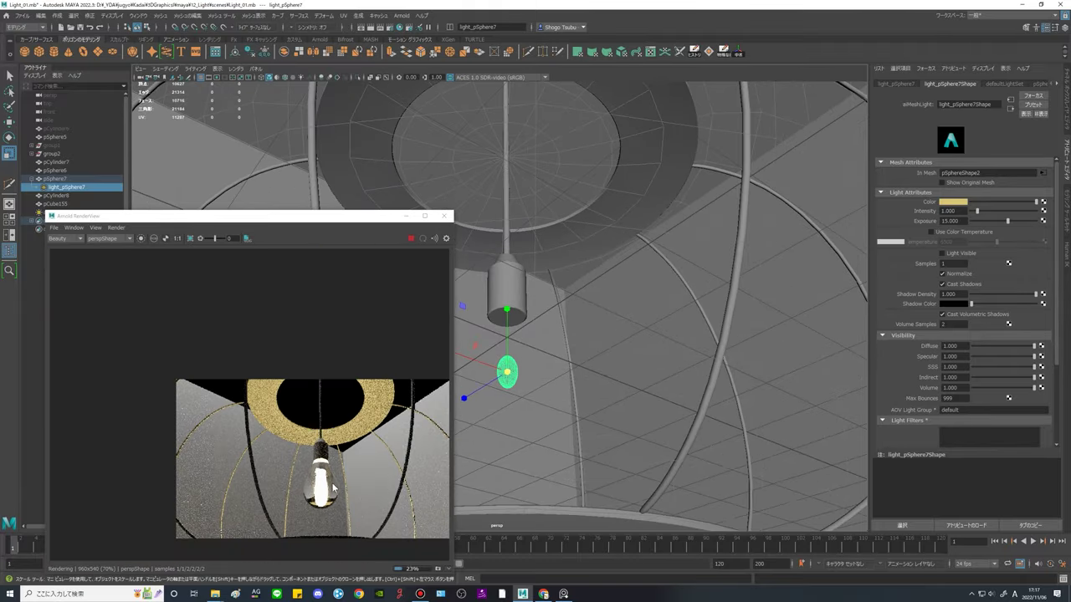
{"action": "scroll", "coordinate": [314, 461], "scroll_direction": "up", "scroll_amount": 5}
{"action": "scroll", "coordinate": [320, 362], "scroll_direction": "down", "scroll_amount": 6}
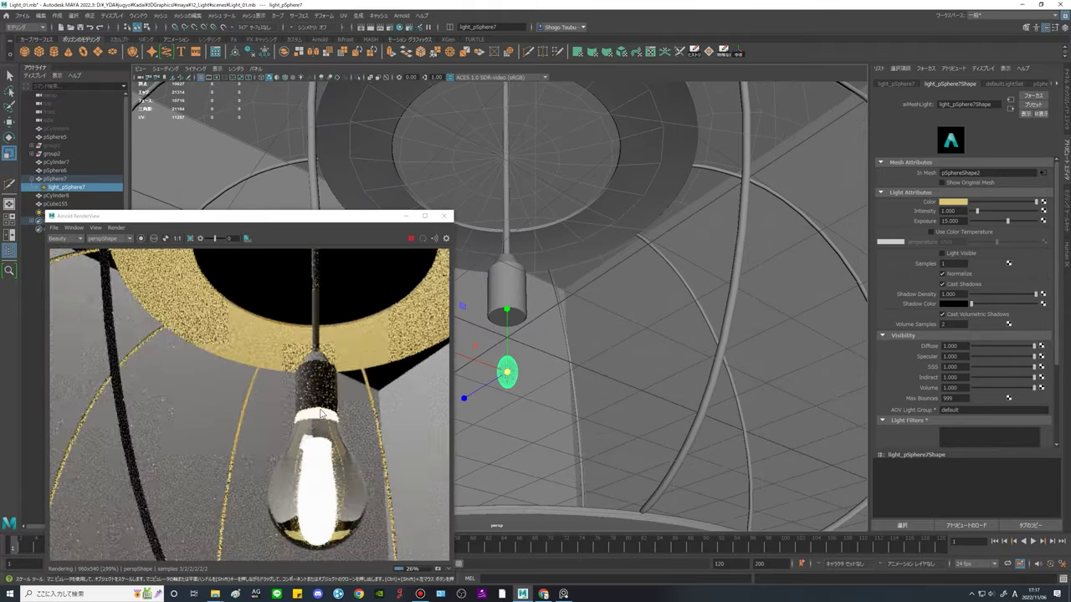
{"action": "scroll", "coordinate": [651, 346], "scroll_direction": "down", "scroll_amount": 3}
{"action": "scroll", "coordinate": [648, 351], "scroll_direction": "down", "scroll_amount": 10}
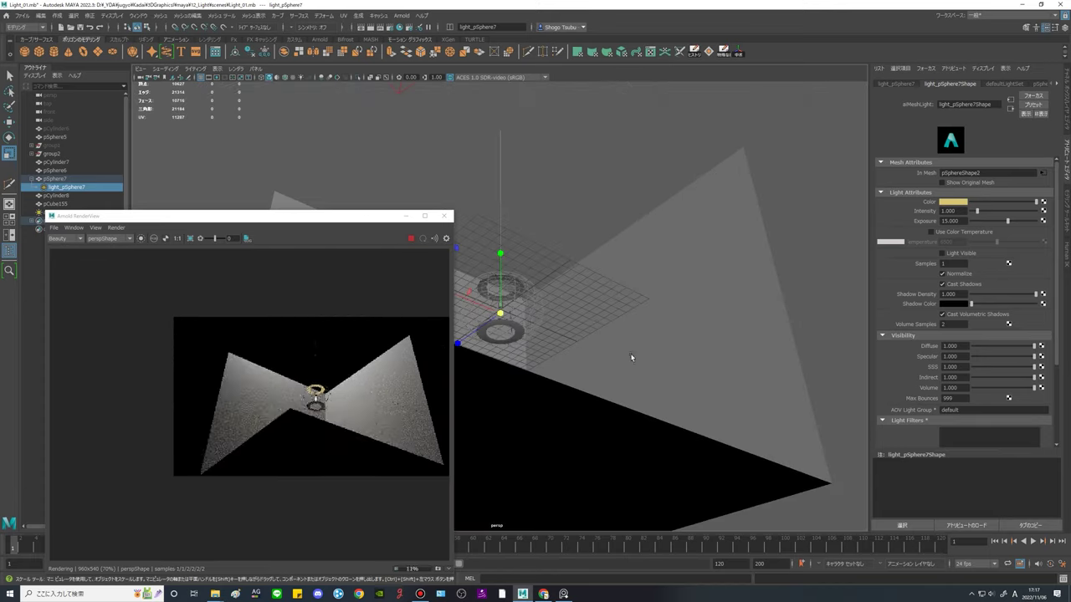
{"action": "scroll", "coordinate": [339, 377], "scroll_direction": "up", "scroll_amount": 1}
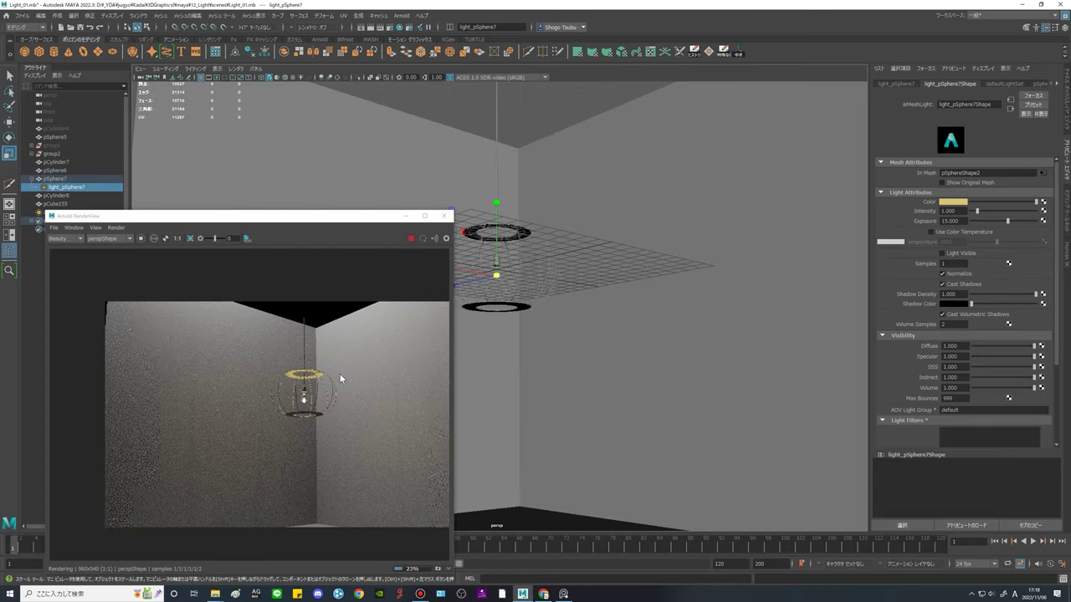
{"action": "left_click_drag", "start_coordinate": [734, 362], "coordinate": [653, 301], "text": "alt"}
{"action": "scroll", "coordinate": [244, 369], "scroll_direction": "up", "scroll_amount": 3}
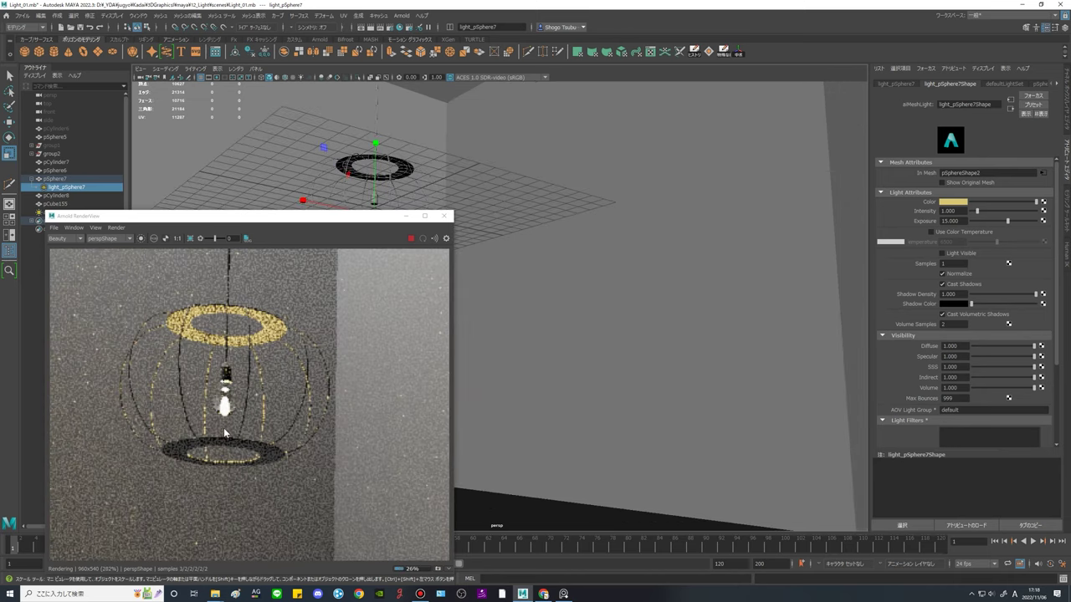
Switch Show Original Mesh on and off for light_pSphere7 to compare the bulb close up in the render.
{"action": "left_click", "coordinate": [944, 183]}
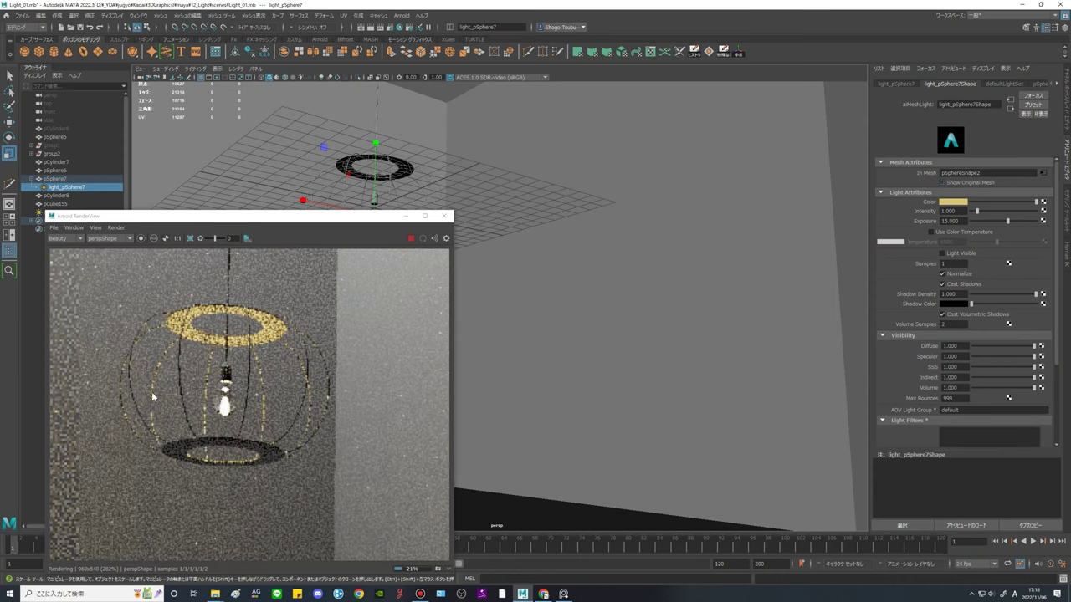
{"action": "left_click_drag", "start_coordinate": [322, 219], "coordinate": [639, 216]}
{"action": "scroll", "coordinate": [495, 413], "scroll_direction": "up", "scroll_amount": 8}
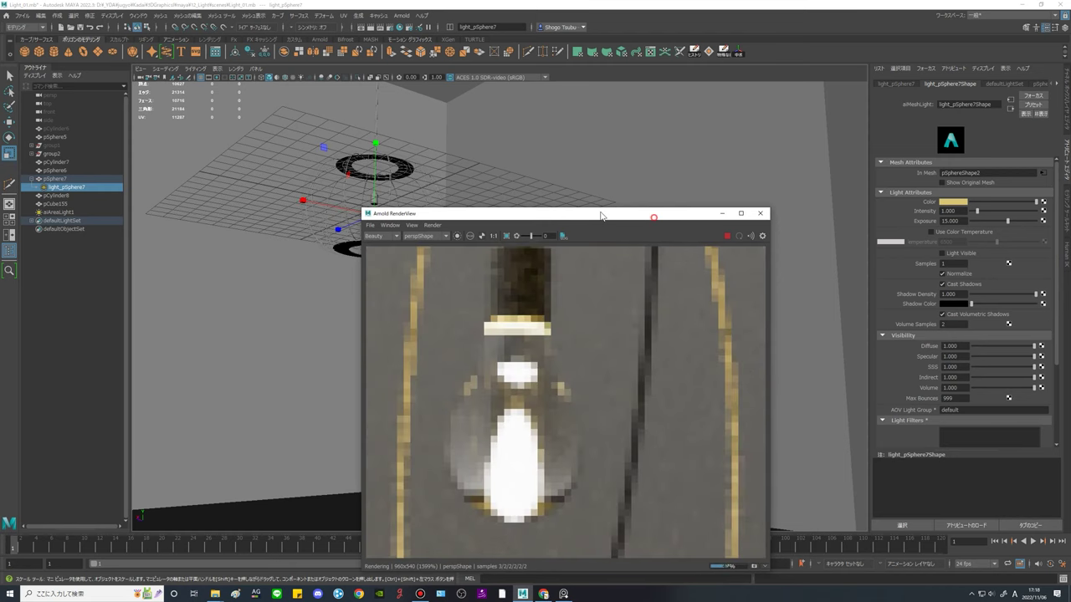
{"action": "left_click_drag", "start_coordinate": [652, 216], "coordinate": [328, 179]}
{"action": "left_click", "coordinate": [943, 182]}
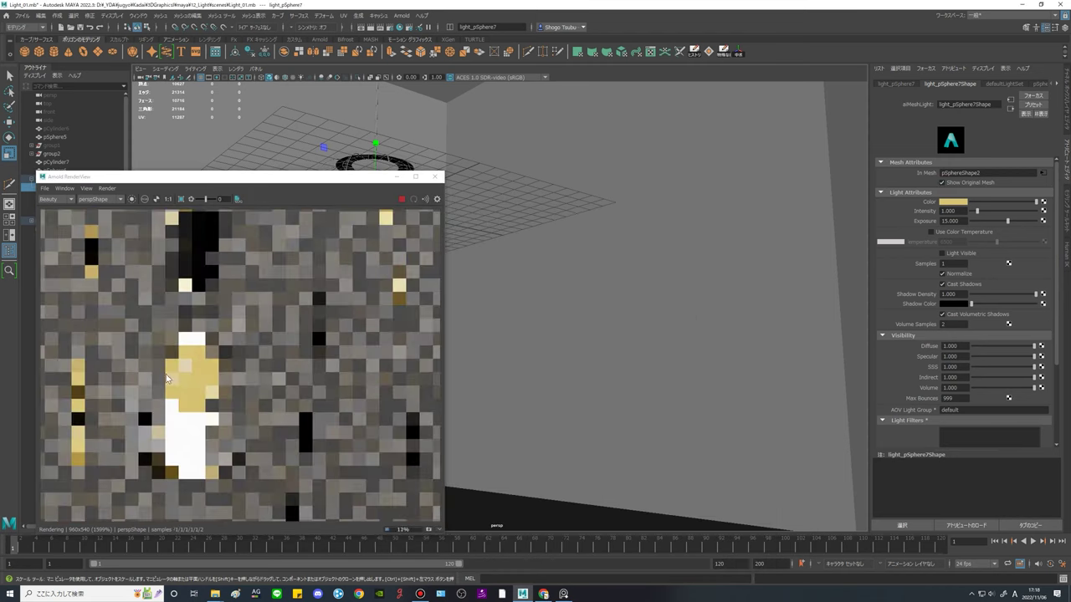
{"action": "left_click", "coordinate": [942, 183]}
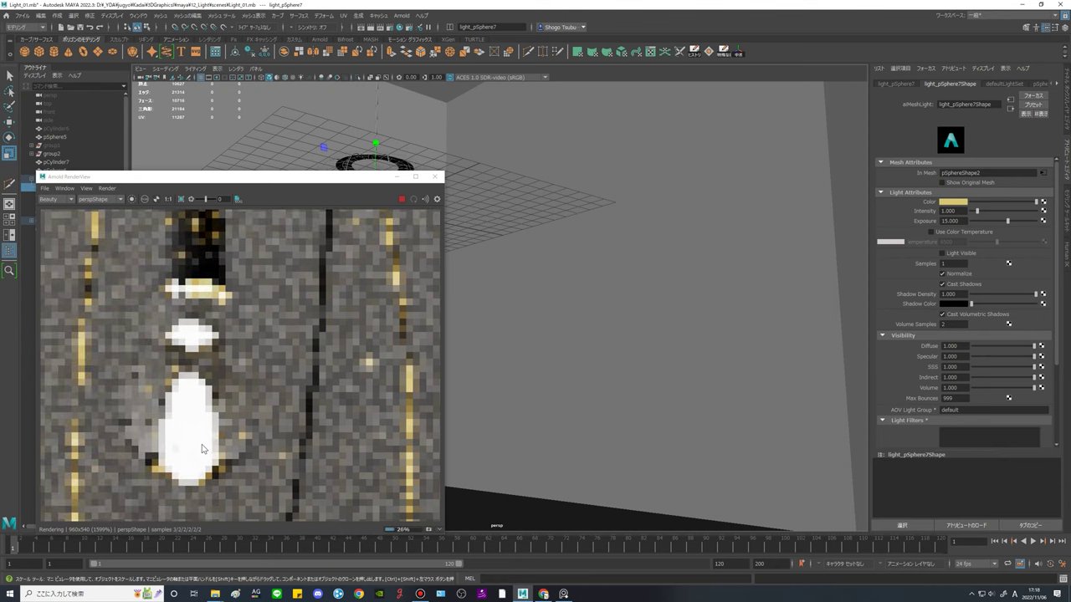
Examine the bulb and the whole lamp in the render, and review the mesh light's visibility and Samples attributes.
{"action": "scroll", "coordinate": [197, 410], "scroll_direction": "down", "scroll_amount": 3}
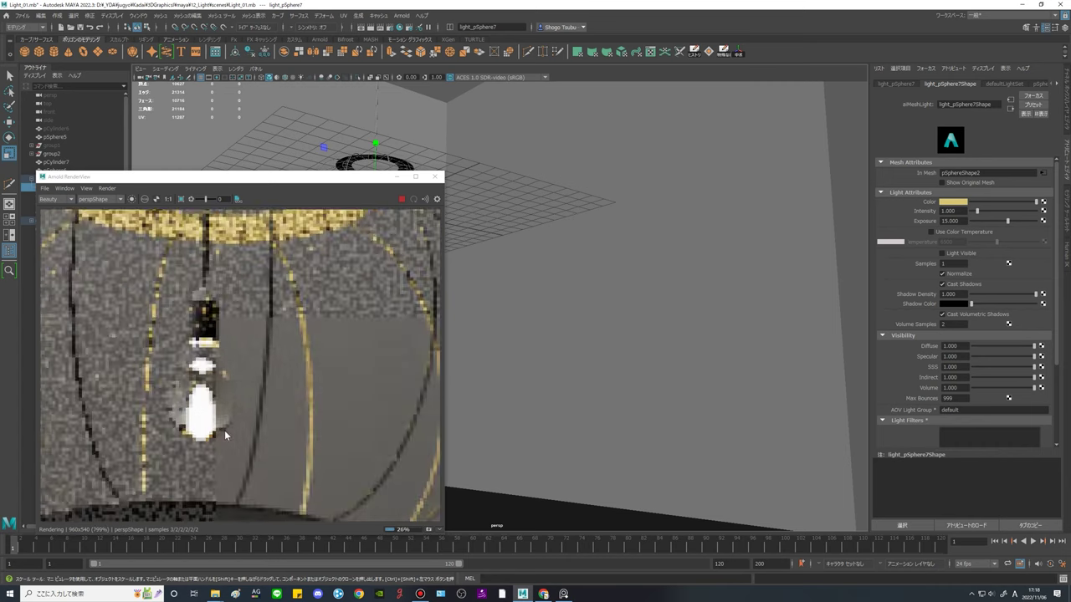
{"action": "scroll", "coordinate": [209, 408], "scroll_direction": "up", "scroll_amount": 3}
{"action": "scroll", "coordinate": [209, 409], "scroll_direction": "down", "scroll_amount": 8}
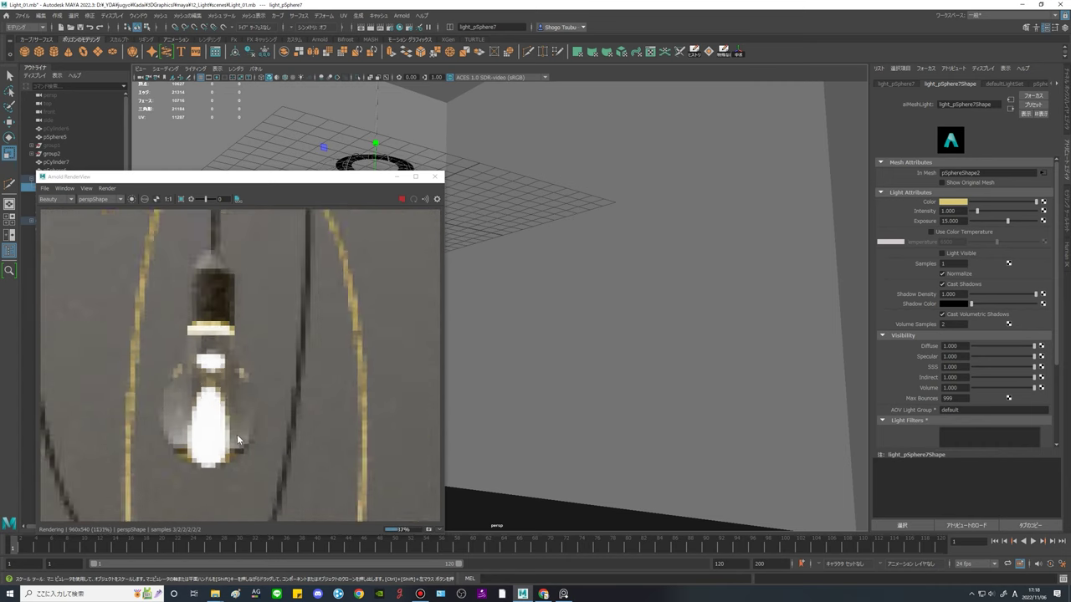
{"action": "scroll", "coordinate": [283, 434], "scroll_direction": "down", "scroll_amount": 5}
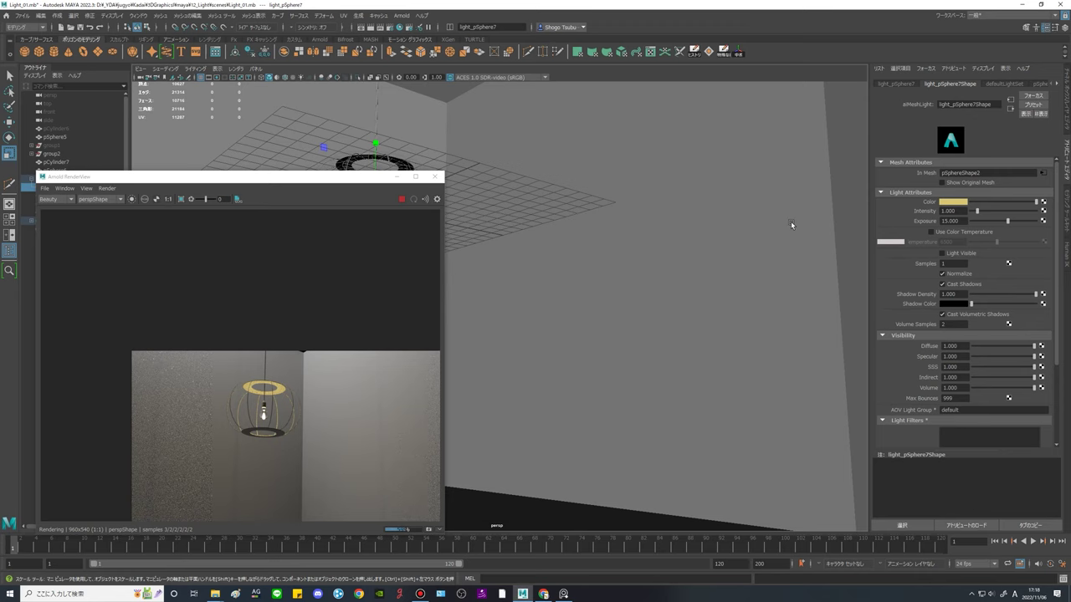
{"action": "left_click_drag", "start_coordinate": [270, 180], "coordinate": [520, 212]}
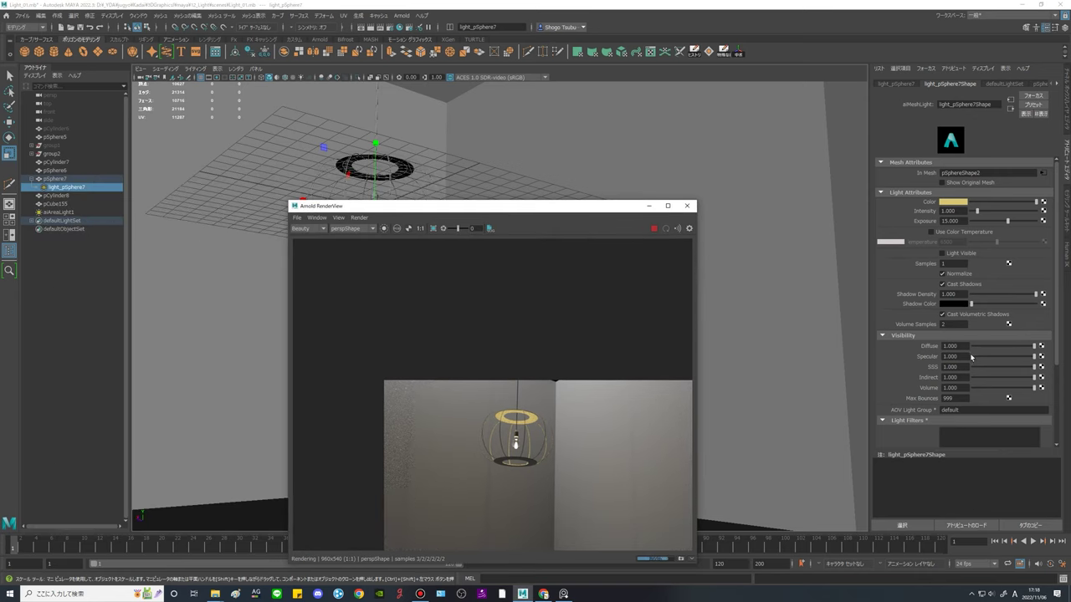
{"action": "scroll", "coordinate": [947, 349], "scroll_direction": "down", "scroll_amount": 5}
{"action": "scroll", "coordinate": [941, 348], "scroll_direction": "up", "scroll_amount": 2}
{"action": "scroll", "coordinate": [935, 350], "scroll_direction": "down", "scroll_amount": 2}
{"action": "scroll", "coordinate": [941, 341], "scroll_direction": "up", "scroll_amount": 5}
{"action": "left_click_drag", "start_coordinate": [955, 263], "coordinate": [937, 268]}
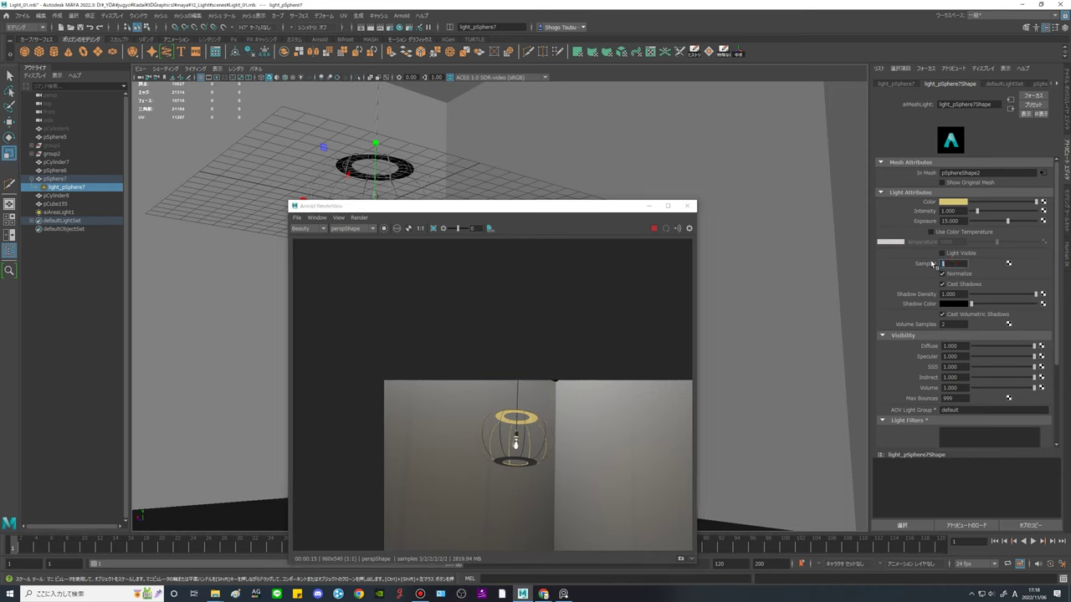
Check the bulb in the render and shift the hue of light_pSphere7's Color to a light orange.
{"action": "scroll", "coordinate": [534, 456], "scroll_direction": "up", "scroll_amount": 6}
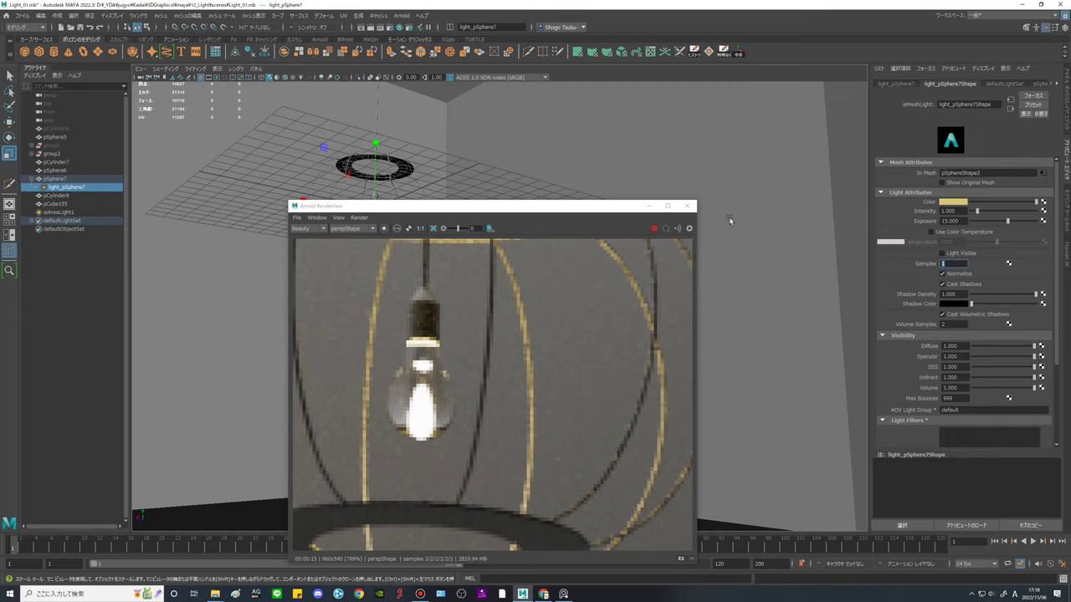
{"action": "scroll", "coordinate": [537, 395], "scroll_direction": "down", "scroll_amount": 6}
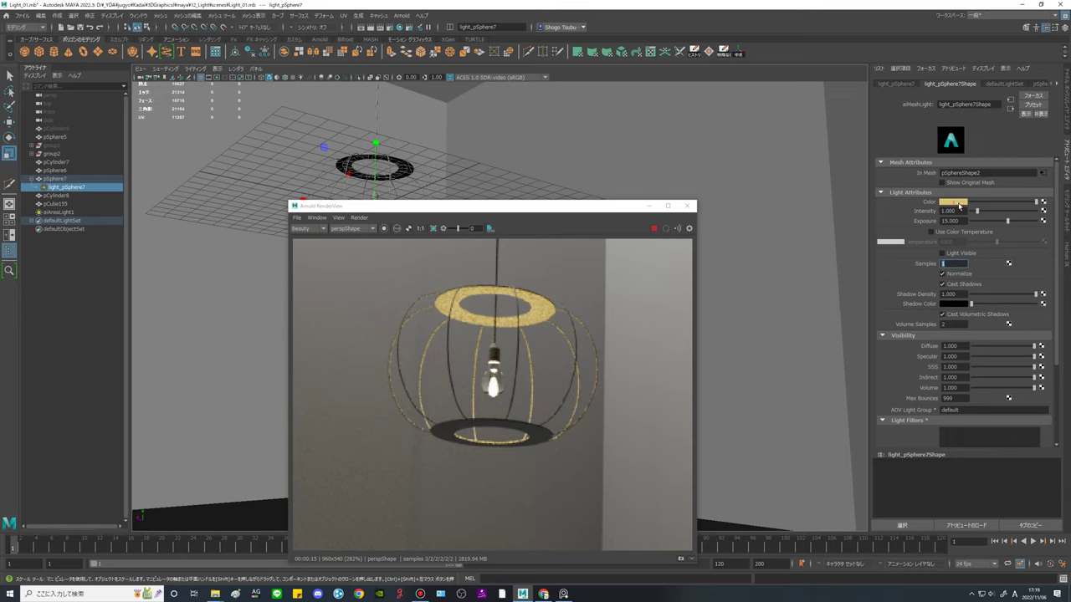
{"action": "left_click", "coordinate": [953, 202]}
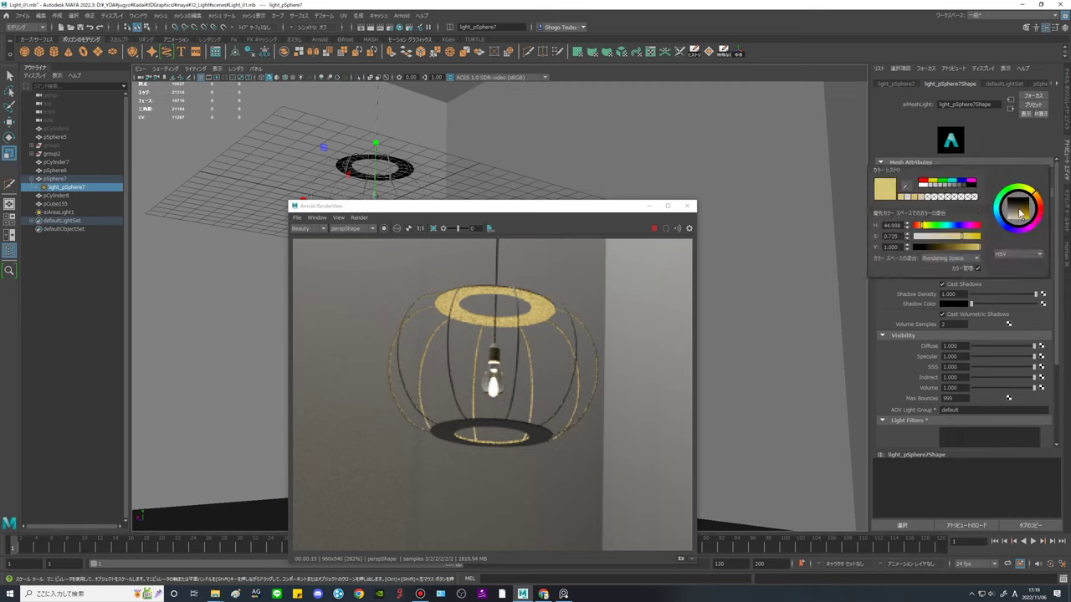
{"action": "left_click_drag", "start_coordinate": [1037, 195], "coordinate": [1038, 198]}
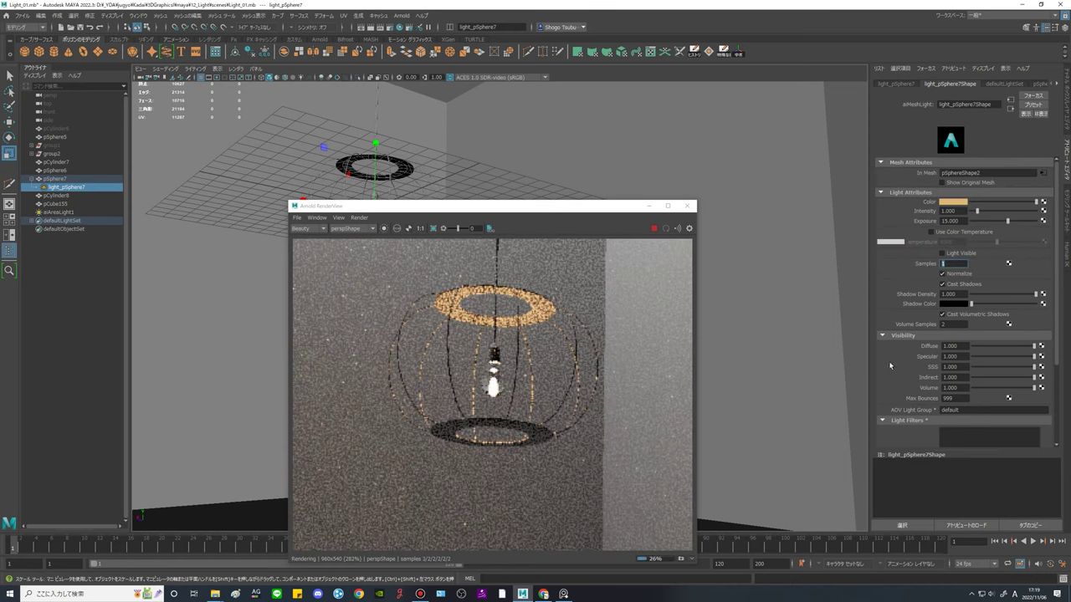
Set the Exposure of light_pSphere7 to 18 and check the bulb and wall lighting in the Arnold render.
{"action": "left_click_drag", "start_coordinate": [962, 222], "coordinate": [888, 203]}
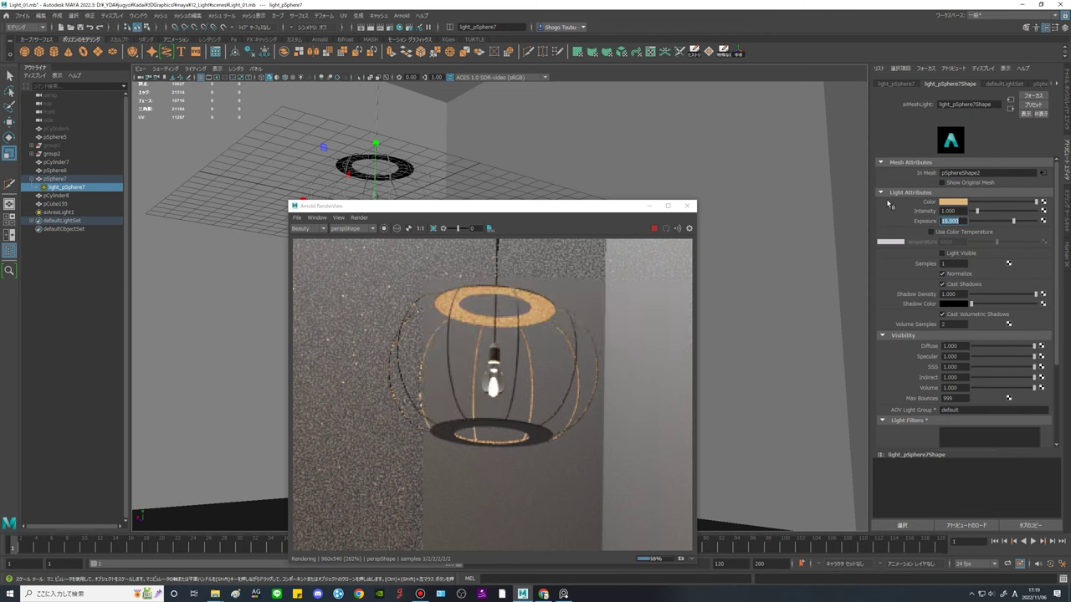
{"action": "type", "text": "18"}
{"action": "key", "text": "Return"}
{"action": "scroll", "coordinate": [434, 418], "scroll_direction": "down", "scroll_amount": 2}
{"action": "scroll", "coordinate": [492, 430], "scroll_direction": "up", "scroll_amount": 2}
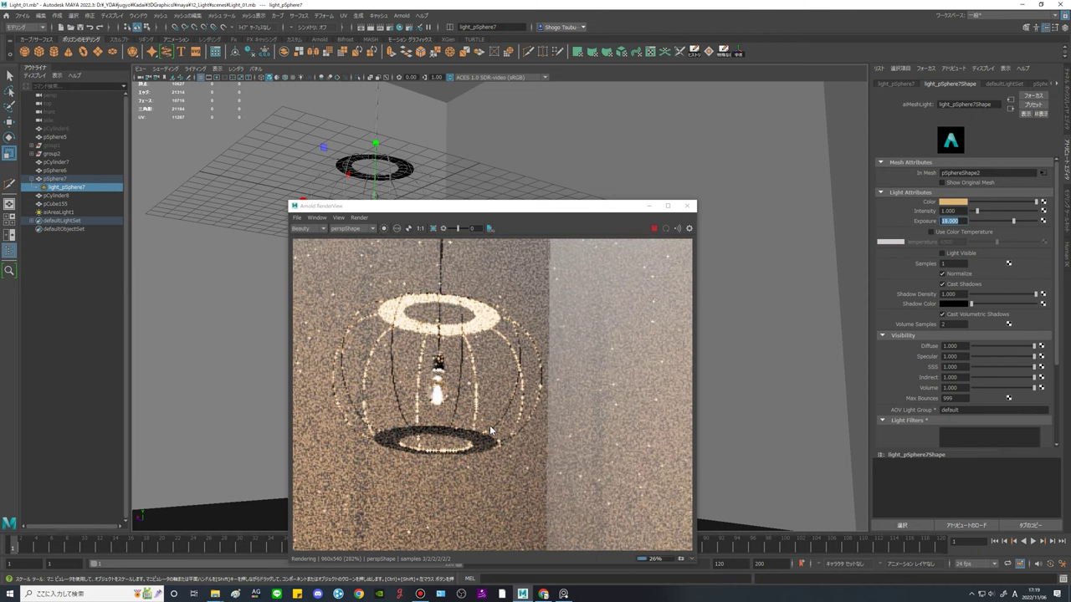
{"action": "scroll", "coordinate": [493, 432], "scroll_direction": "down", "scroll_amount": 4}
{"action": "scroll", "coordinate": [552, 443], "scroll_direction": "up", "scroll_amount": 3}
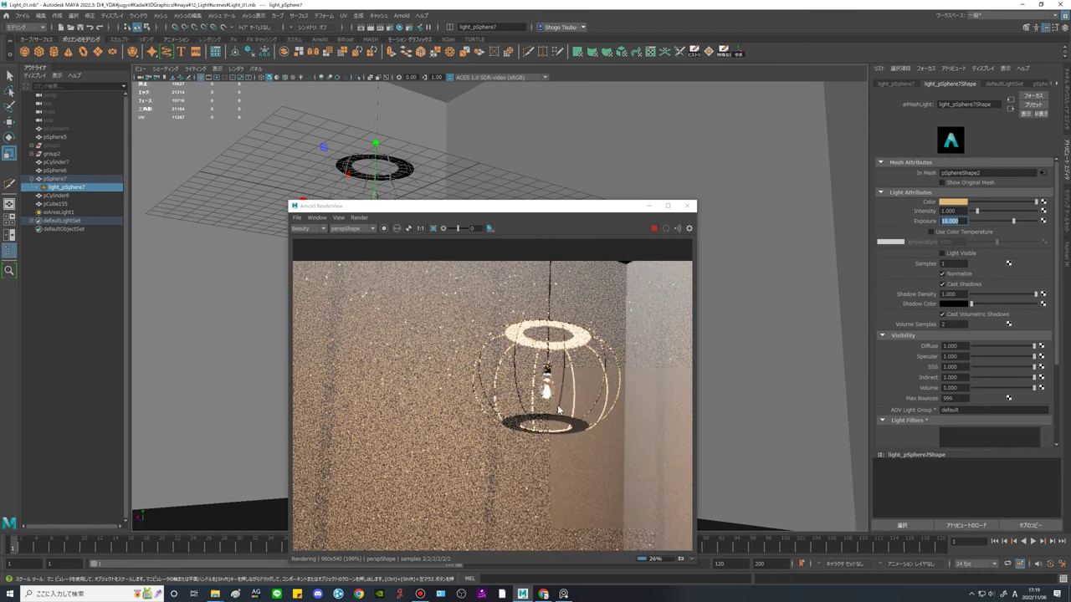
{"action": "scroll", "coordinate": [552, 412], "scroll_direction": "up", "scroll_amount": 3}
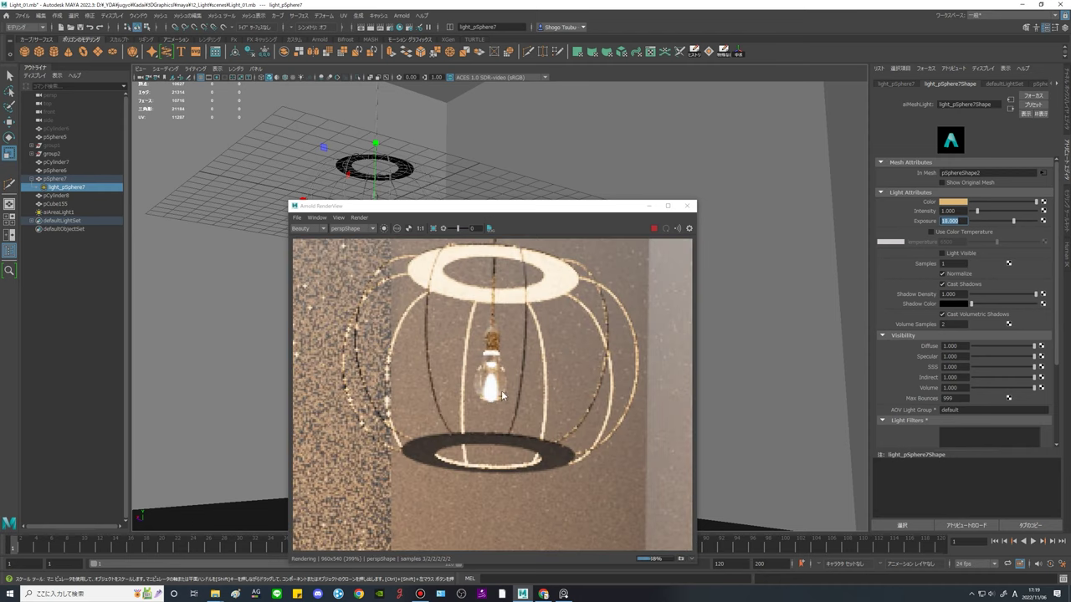
{"action": "scroll", "coordinate": [503, 397], "scroll_direction": "down", "scroll_amount": 3}
{"action": "scroll", "coordinate": [537, 399], "scroll_direction": "up", "scroll_amount": 2}
Unhide the woven shade group1 and check the complete lamp in the Arnold render.
{"action": "left_click_drag", "start_coordinate": [547, 207], "coordinate": [318, 203]}
{"action": "left_click_drag", "start_coordinate": [94, 201], "coordinate": [146, 214]}
{"action": "left_click", "coordinate": [51, 146]}
{"action": "key", "text": "shift+h"}
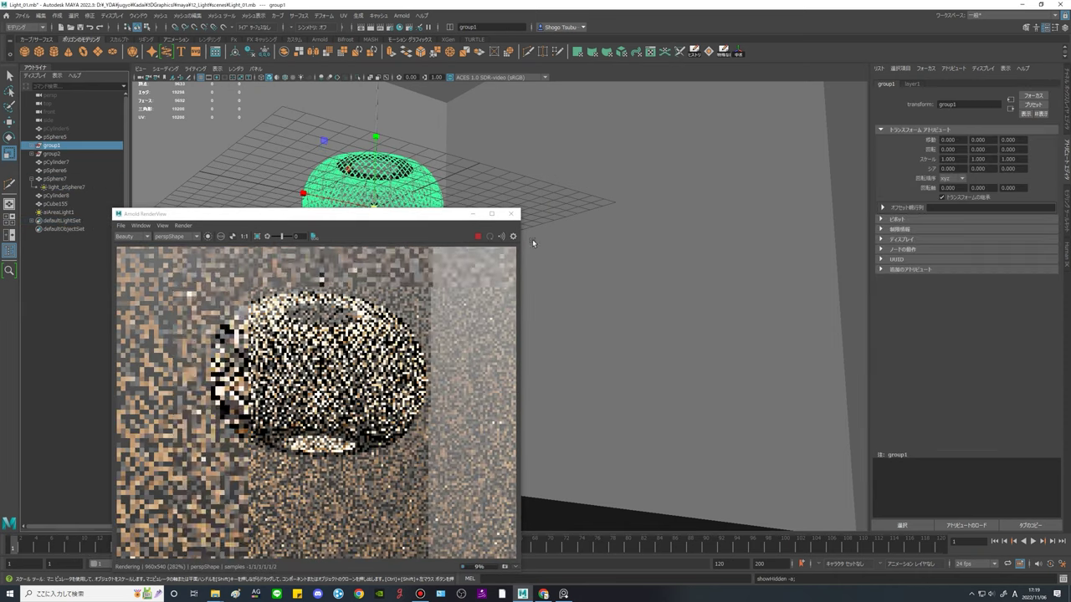
{"action": "scroll", "coordinate": [383, 378], "scroll_direction": "down", "scroll_amount": 2}
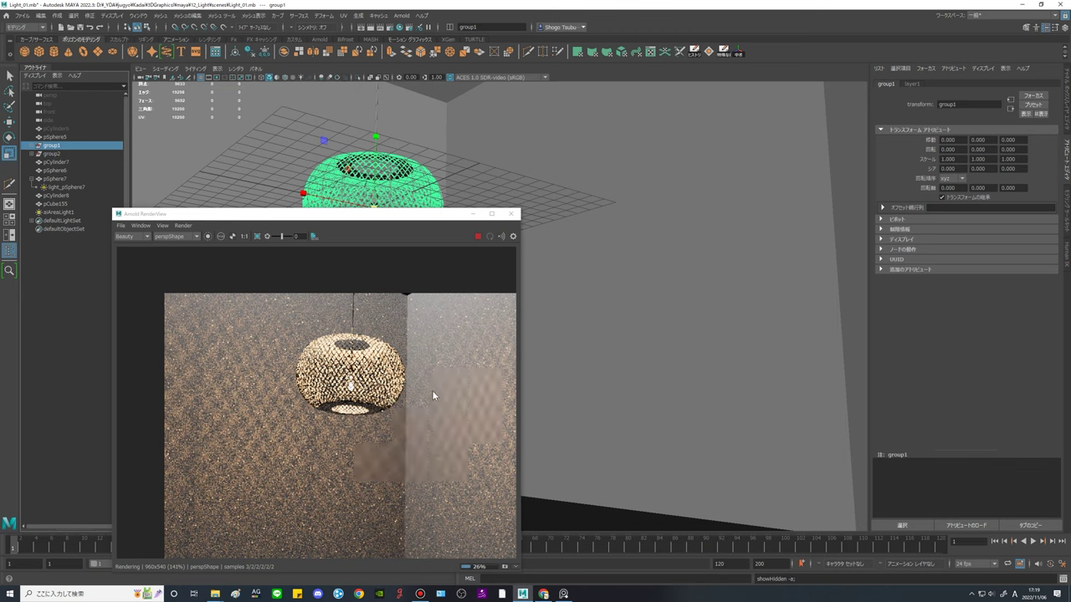
{"action": "scroll", "coordinate": [431, 393], "scroll_direction": "down", "scroll_amount": 2}
{"action": "scroll", "coordinate": [432, 393], "scroll_direction": "up", "scroll_amount": 2}
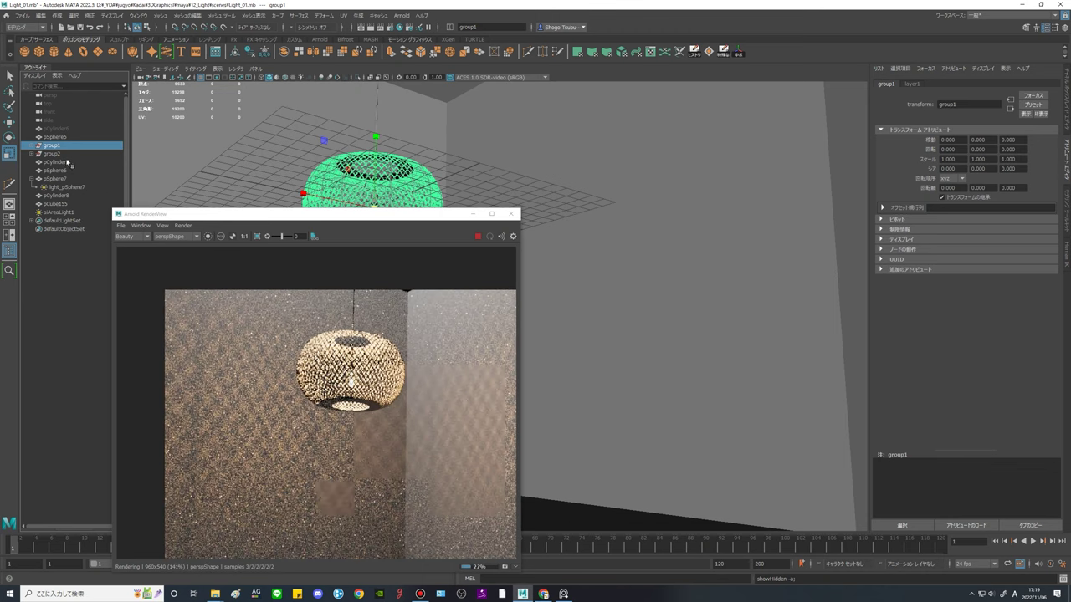
Re-enter 18 as the Exposure of light_pSphere7 and close the Arnold render view.
{"action": "left_click", "coordinate": [55, 189]}
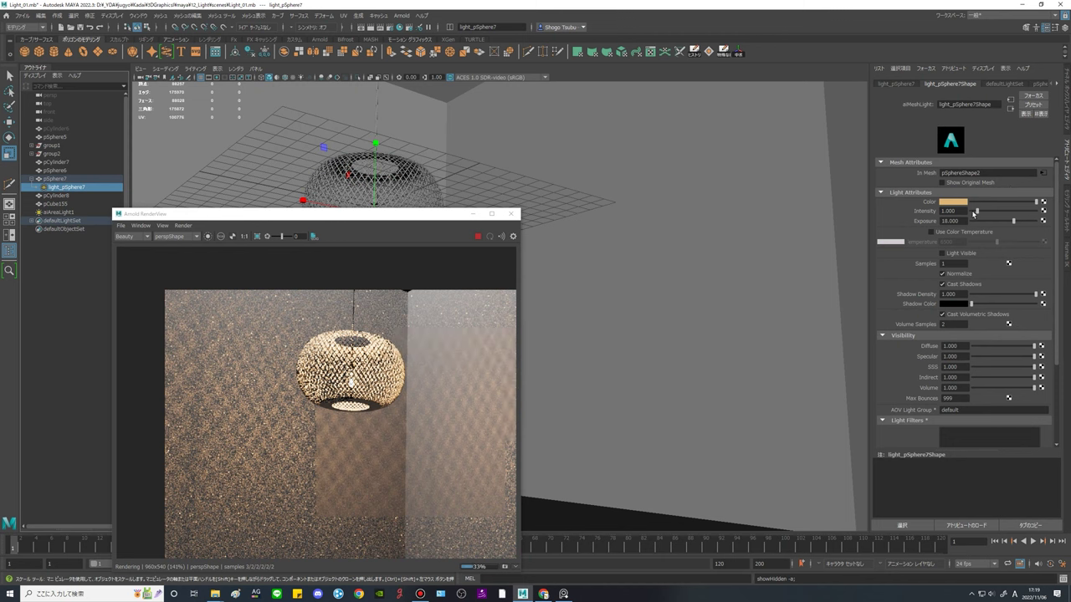
{"action": "key", "text": "Return"}
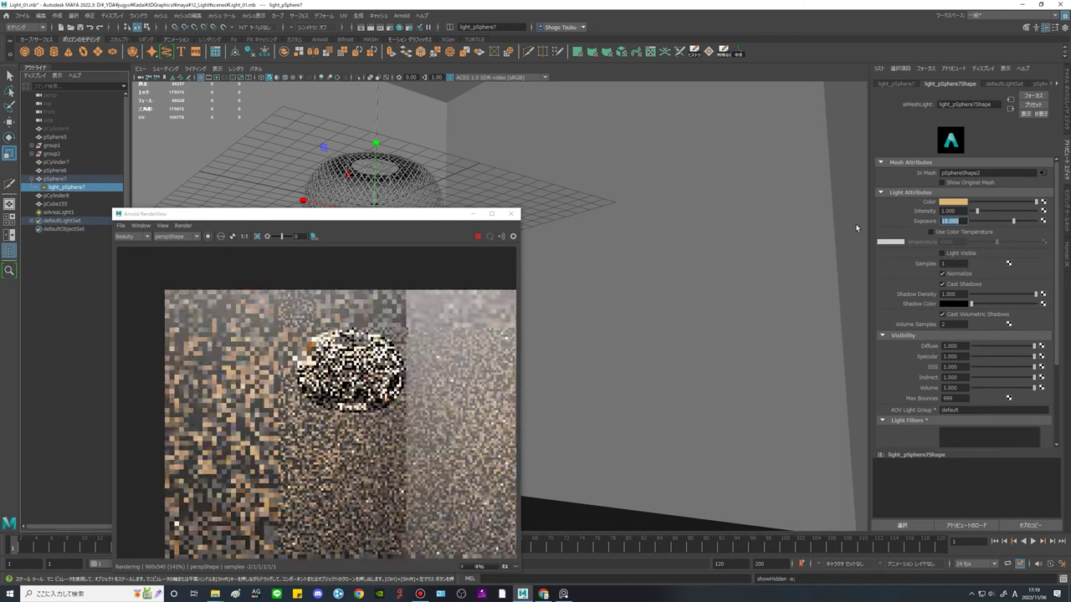
{"action": "left_click", "coordinate": [510, 213]}
Examine the woven shade and the glass bulb pSphere6 inside it from close up and from a distance.
{"action": "left_click_drag", "start_coordinate": [500, 301], "coordinate": [652, 392], "text": "alt"}
{"action": "scroll", "coordinate": [600, 377], "scroll_direction": "up", "scroll_amount": 3}
{"action": "middle_click_drag", "start_coordinate": [547, 239], "coordinate": [534, 283], "text": "alt"}
{"action": "left_click", "coordinate": [578, 256]}
{"action": "scroll", "coordinate": [576, 282], "scroll_direction": "up", "scroll_amount": 4}
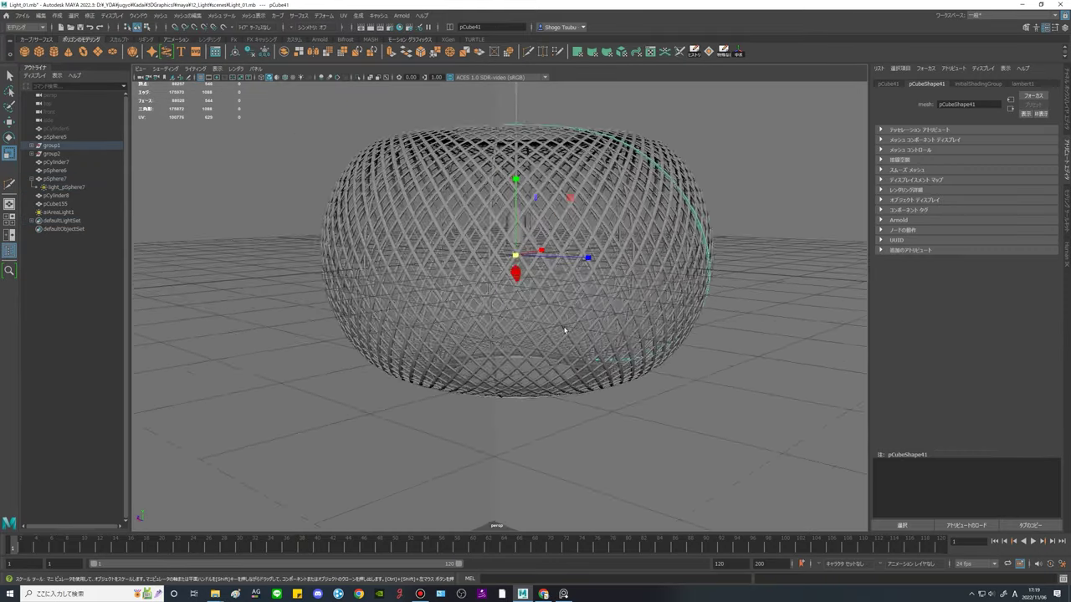
{"action": "middle_click_drag", "start_coordinate": [563, 328], "coordinate": [530, 383], "text": "alt"}
{"action": "scroll", "coordinate": [530, 384], "scroll_direction": "up", "scroll_amount": 4}
{"action": "left_click_drag", "start_coordinate": [498, 393], "coordinate": [506, 379], "text": "alt"}
{"action": "scroll", "coordinate": [506, 374], "scroll_direction": "up", "scroll_amount": 6}
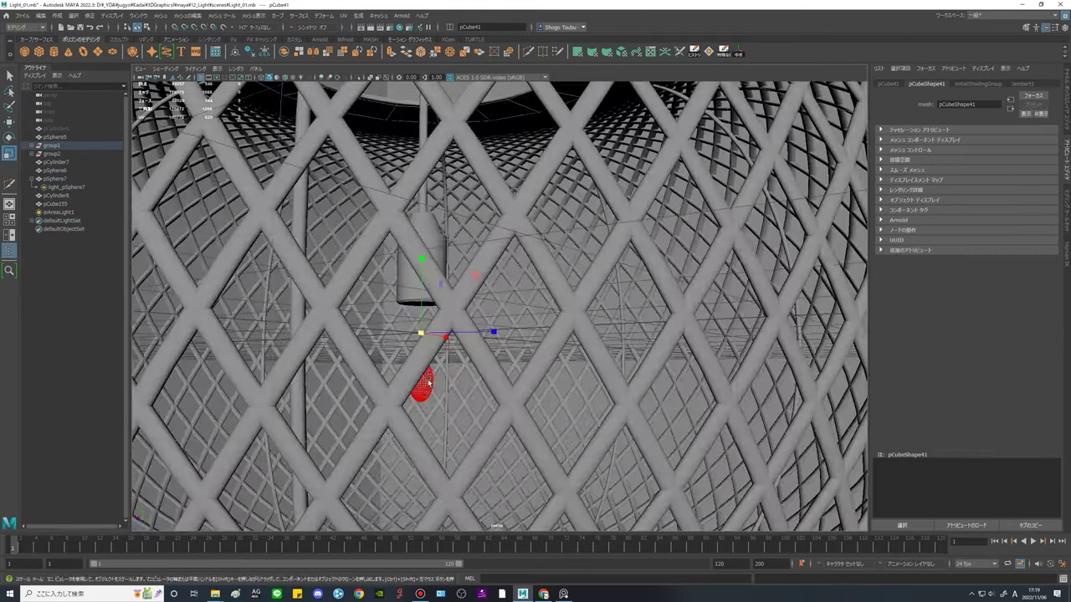
{"action": "left_click", "coordinate": [441, 399]}
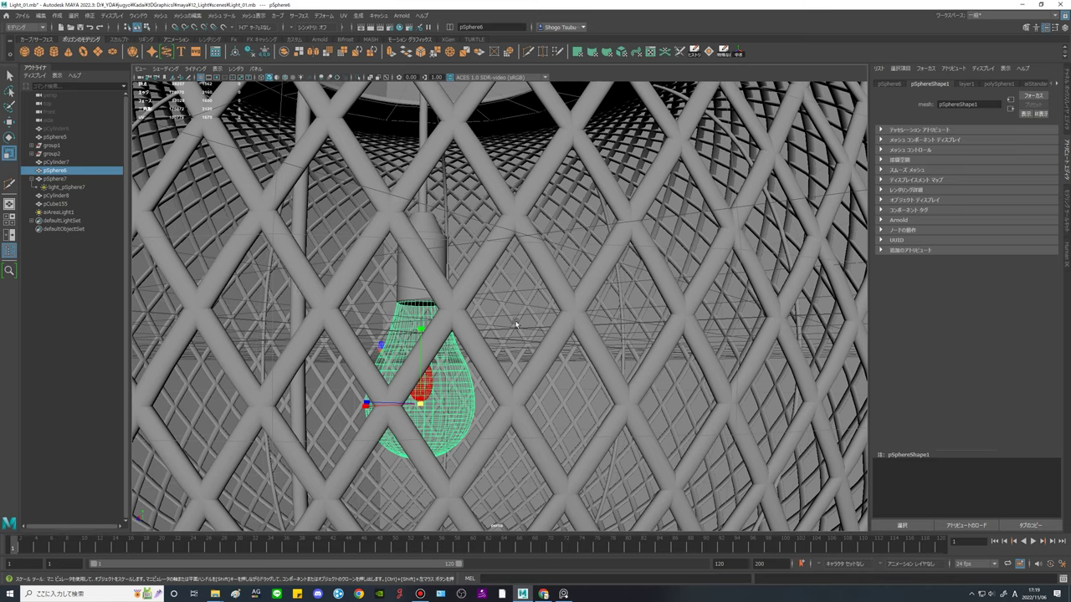
{"action": "scroll", "coordinate": [537, 301], "scroll_direction": "down", "scroll_amount": 6}
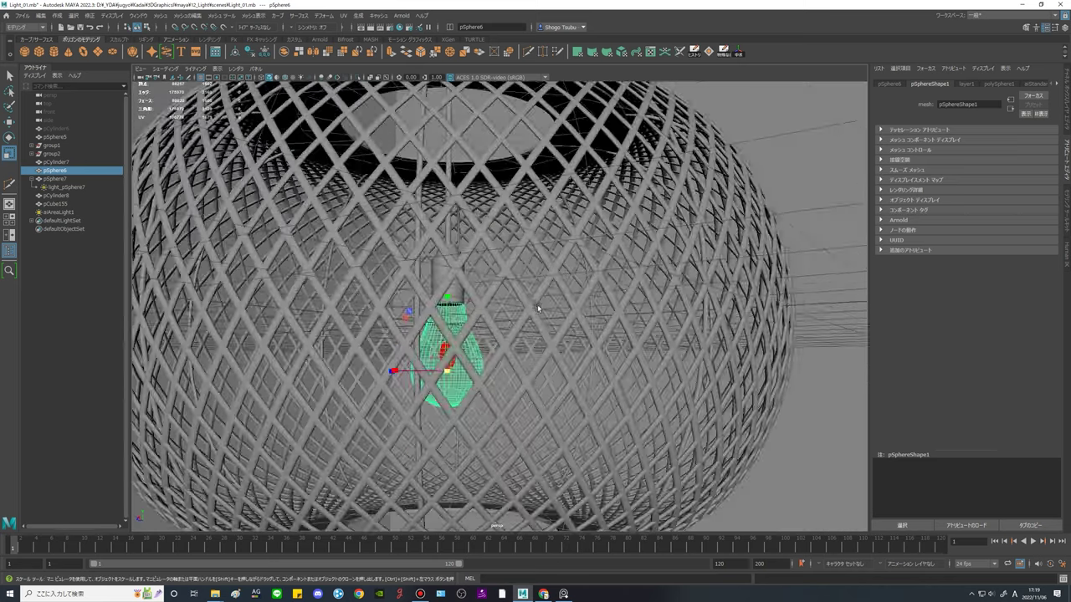
{"action": "left_click", "coordinate": [691, 256]}
{"action": "mouse_move", "coordinate": [648, 311]}
{"action": "left_mouse_down", "text": "alt"}
{"action": "mouse_move", "coordinate": [648, 390]}
{"action": "mouse_move", "coordinate": [632, 323]}
{"action": "mouse_move", "coordinate": [640, 295]}
{"action": "left_mouse_up", "text": "alt"}
{"action": "scroll", "coordinate": [643, 311], "scroll_direction": "down", "scroll_amount": 4}
{"action": "middle_click_drag", "start_coordinate": [641, 310], "coordinate": [593, 229], "text": "alt"}
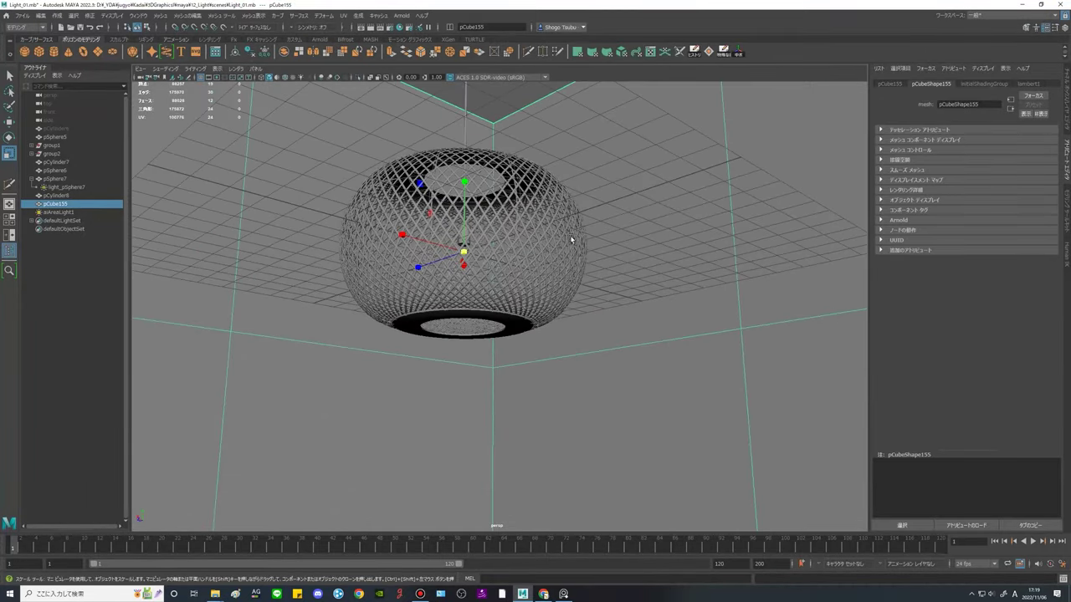
{"action": "scroll", "coordinate": [520, 312], "scroll_direction": "down", "scroll_amount": 4}
{"action": "left_click", "coordinate": [541, 119]}
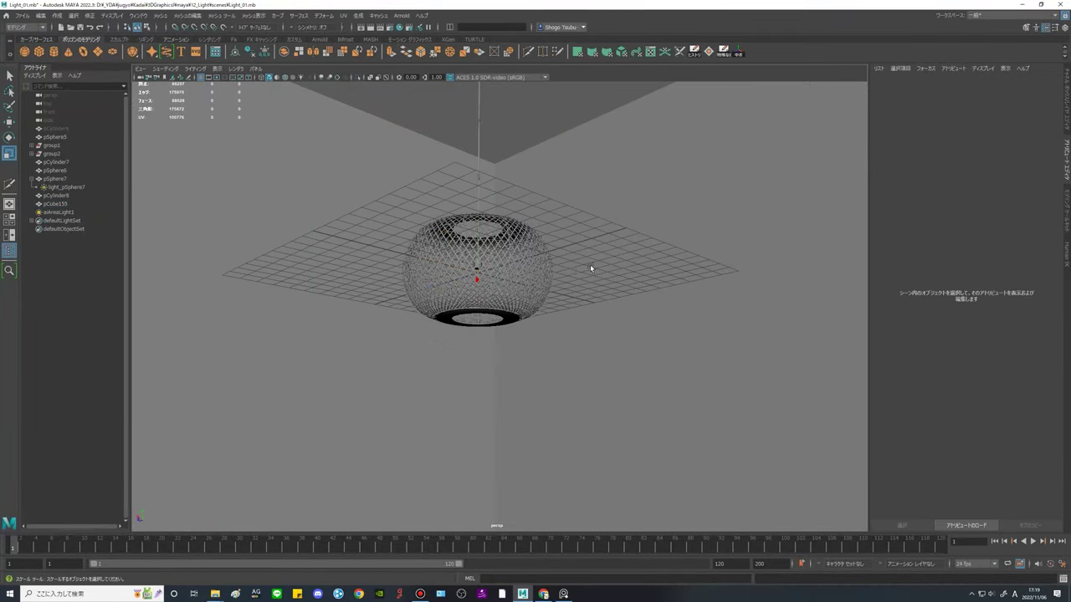
{"action": "left_click_drag", "start_coordinate": [578, 272], "coordinate": [591, 328], "text": "alt"}
Review the available Arnold light types and the attributes of aiAreaLight1 above the room.
{"action": "left_click", "coordinate": [402, 15]}
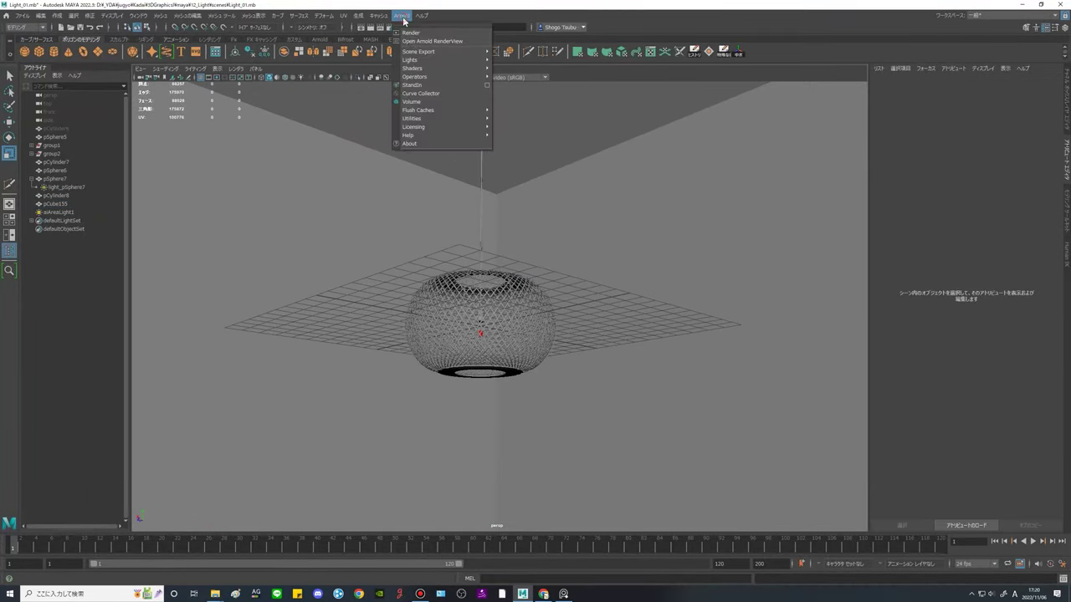
{"action": "mouse_move", "coordinate": [418, 59]}
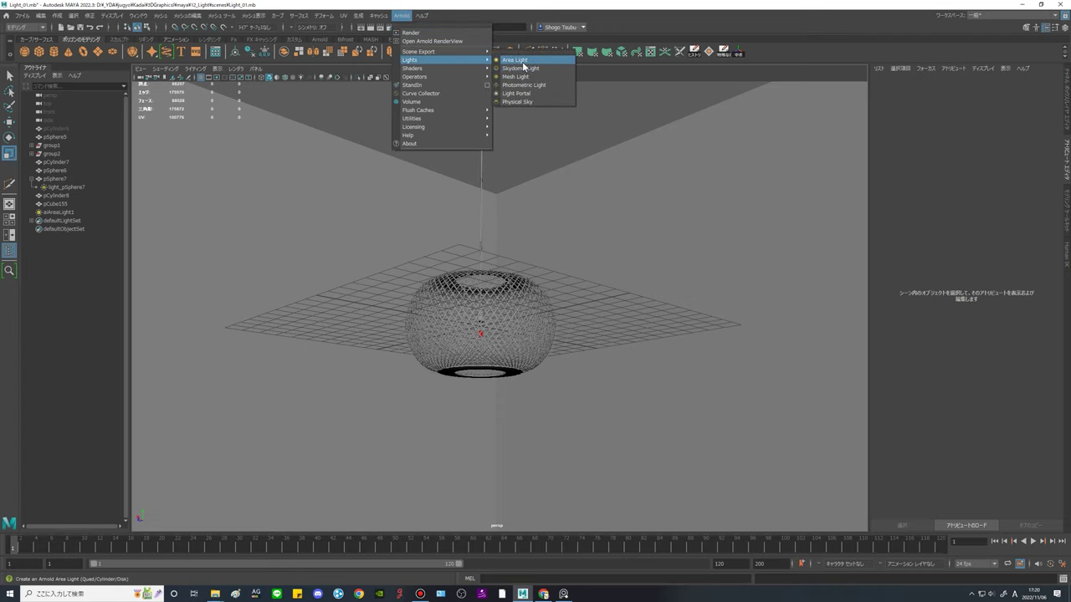
{"action": "left_click", "coordinate": [629, 152]}
{"action": "scroll", "coordinate": [633, 207], "scroll_direction": "down", "scroll_amount": 10}
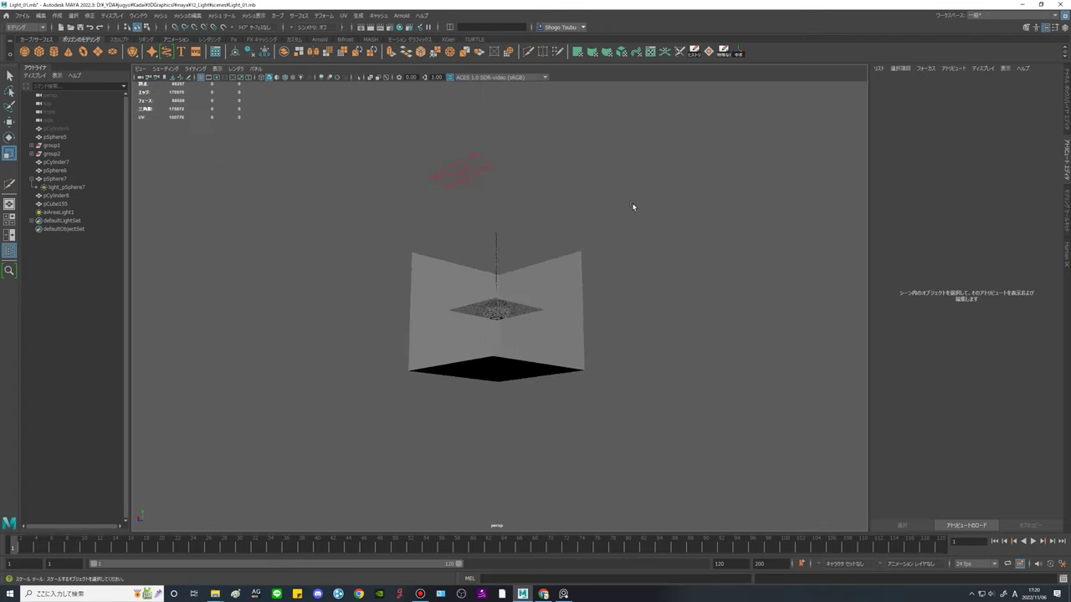
{"action": "middle_click_drag", "start_coordinate": [536, 223], "coordinate": [549, 251], "text": "alt"}
{"action": "scroll", "coordinate": [549, 251], "scroll_direction": "up", "scroll_amount": 3}
{"action": "left_click_drag", "start_coordinate": [469, 211], "coordinate": [536, 259]}
{"action": "scroll", "coordinate": [597, 242], "scroll_direction": "up", "scroll_amount": 5}
{"action": "left_click_drag", "start_coordinate": [597, 241], "coordinate": [536, 272], "text": "alt"}
{"action": "scroll", "coordinate": [506, 419], "scroll_direction": "up", "scroll_amount": 4}
{"action": "middle_click_drag", "start_coordinate": [507, 419], "coordinate": [469, 385], "text": "alt"}
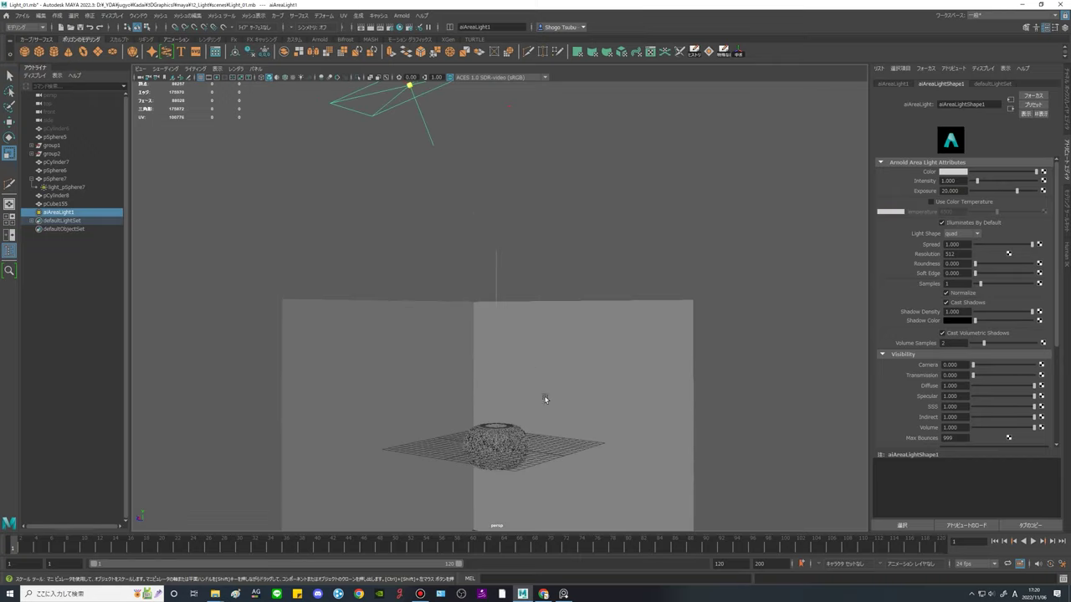
Examine the glass bulb inside the woven shade, and compare aiAreaLight1 with the room around the lamp.
{"action": "middle_click_drag", "start_coordinate": [546, 400], "coordinate": [541, 270], "text": "alt"}
{"action": "scroll", "coordinate": [504, 333], "scroll_direction": "up", "scroll_amount": 5}
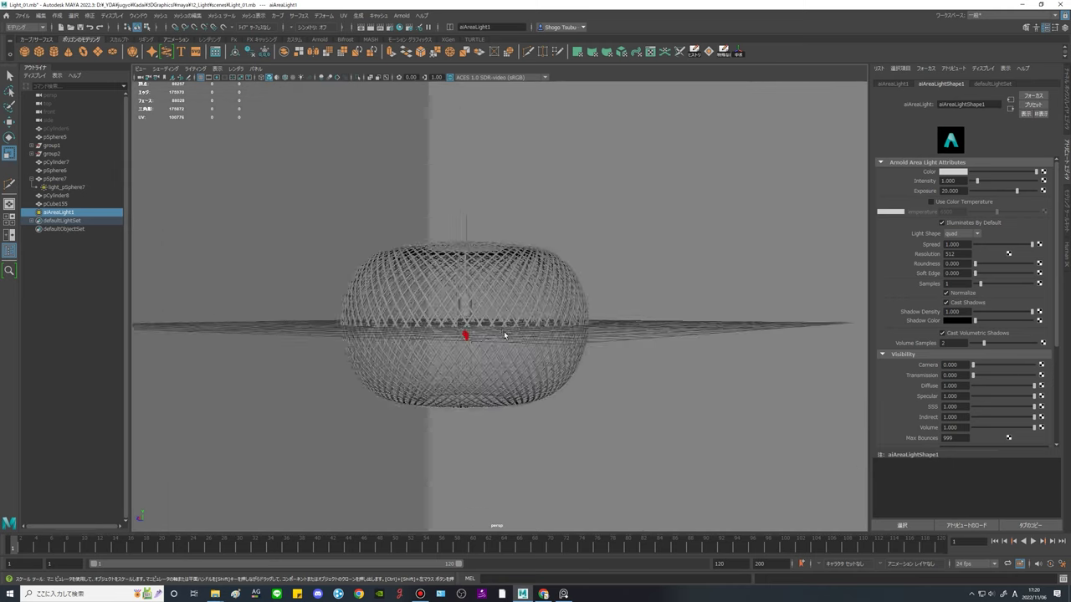
{"action": "scroll", "coordinate": [504, 332], "scroll_direction": "up", "scroll_amount": 3}
{"action": "left_click", "coordinate": [446, 342]}
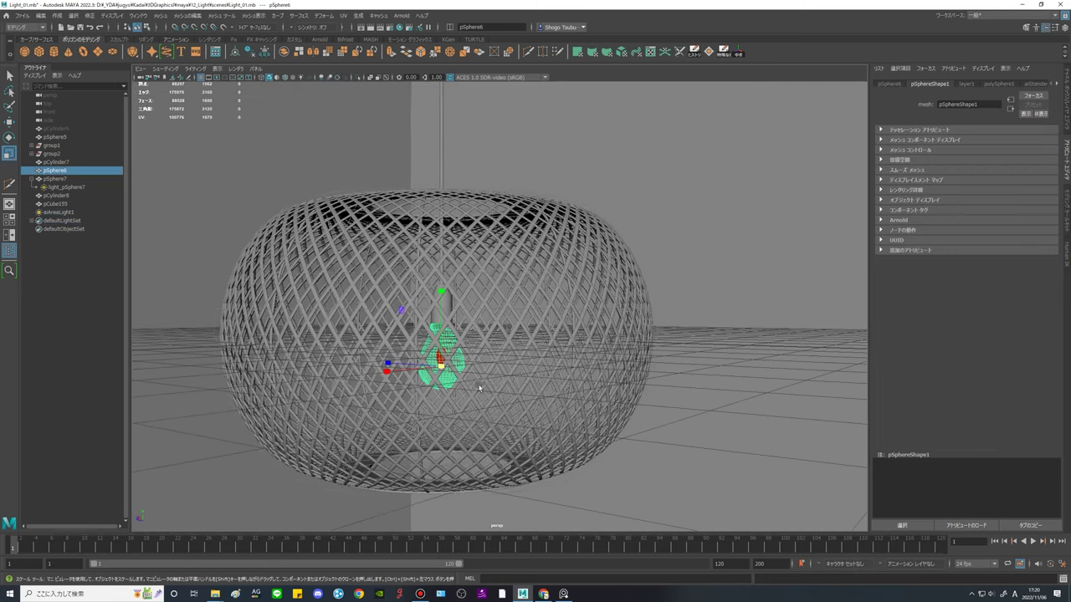
{"action": "left_click_drag", "start_coordinate": [562, 393], "coordinate": [540, 336], "text": "alt"}
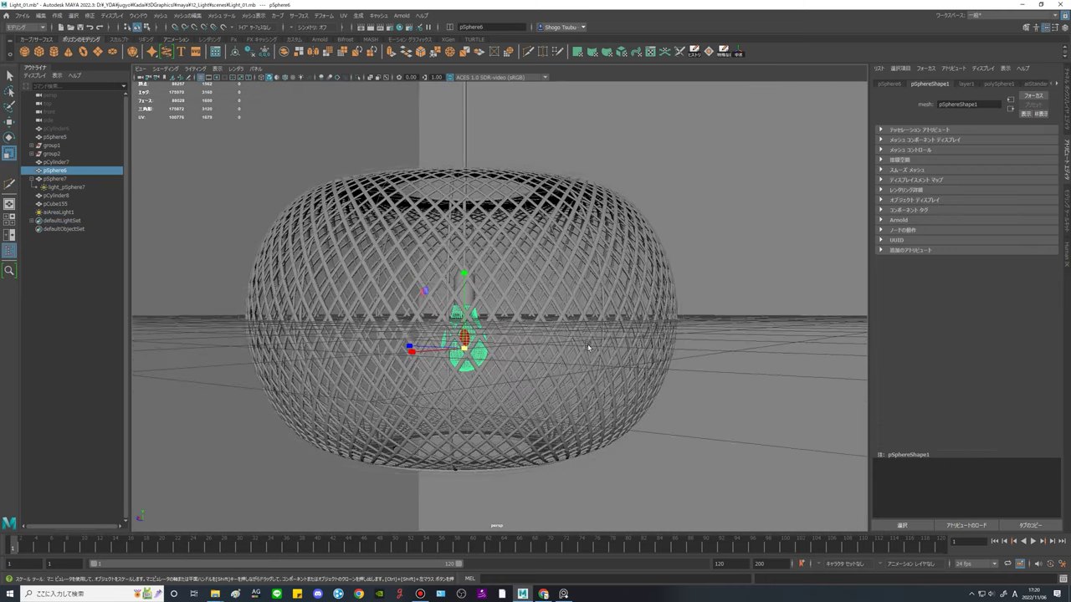
{"action": "scroll", "coordinate": [621, 256], "scroll_direction": "down", "scroll_amount": 3}
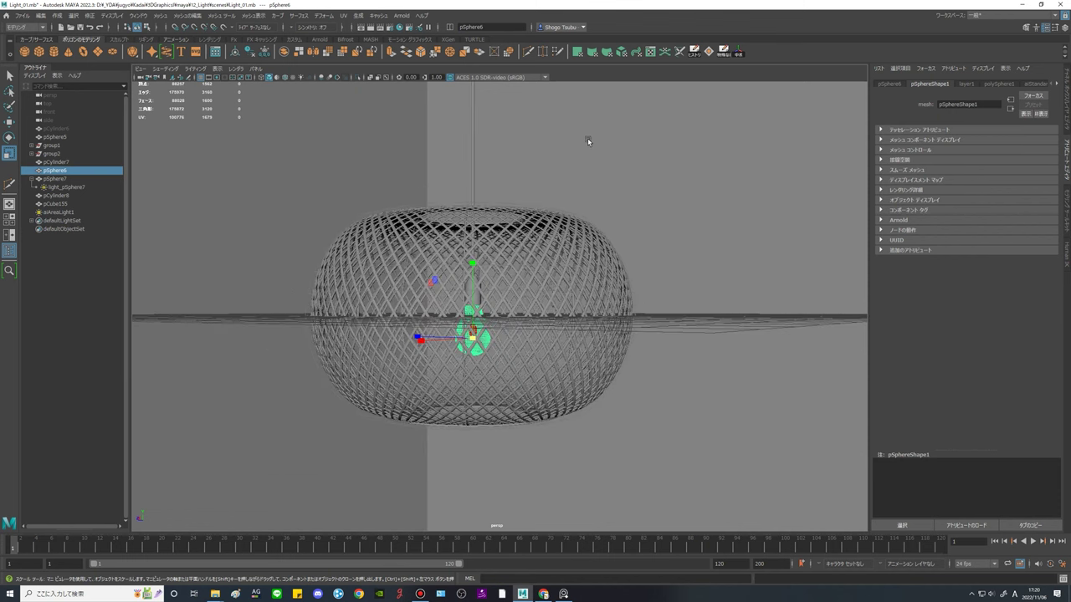
{"action": "left_click", "coordinate": [587, 138]}
{"action": "scroll", "coordinate": [505, 333], "scroll_direction": "up", "scroll_amount": 7}
{"action": "left_click", "coordinate": [451, 356]}
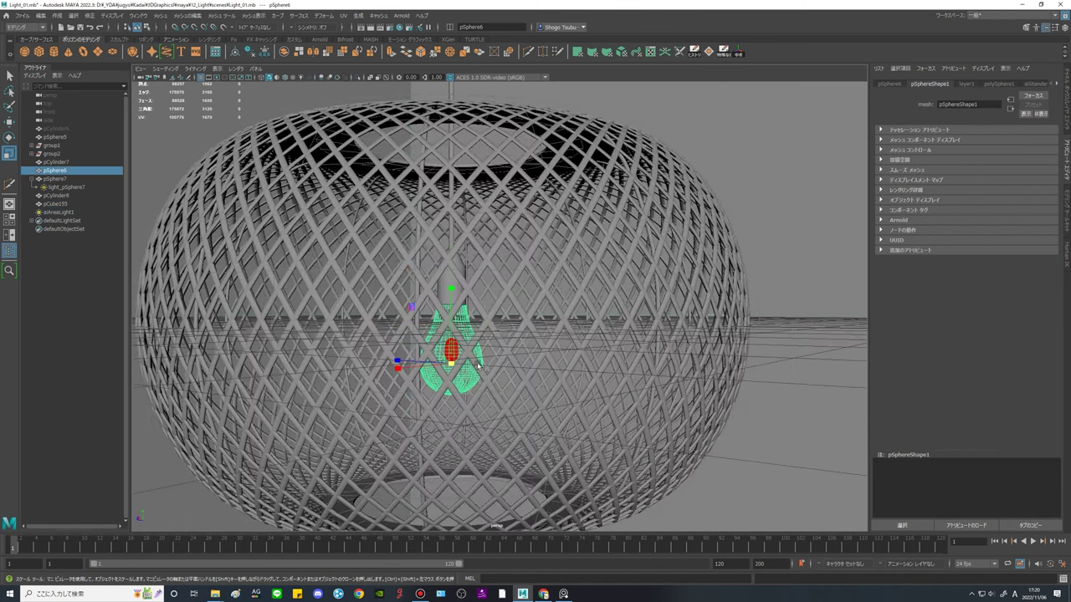
{"action": "scroll", "coordinate": [302, 338], "scroll_direction": "up", "scroll_amount": 1}
{"action": "scroll", "coordinate": [756, 296], "scroll_direction": "down", "scroll_amount": 10}
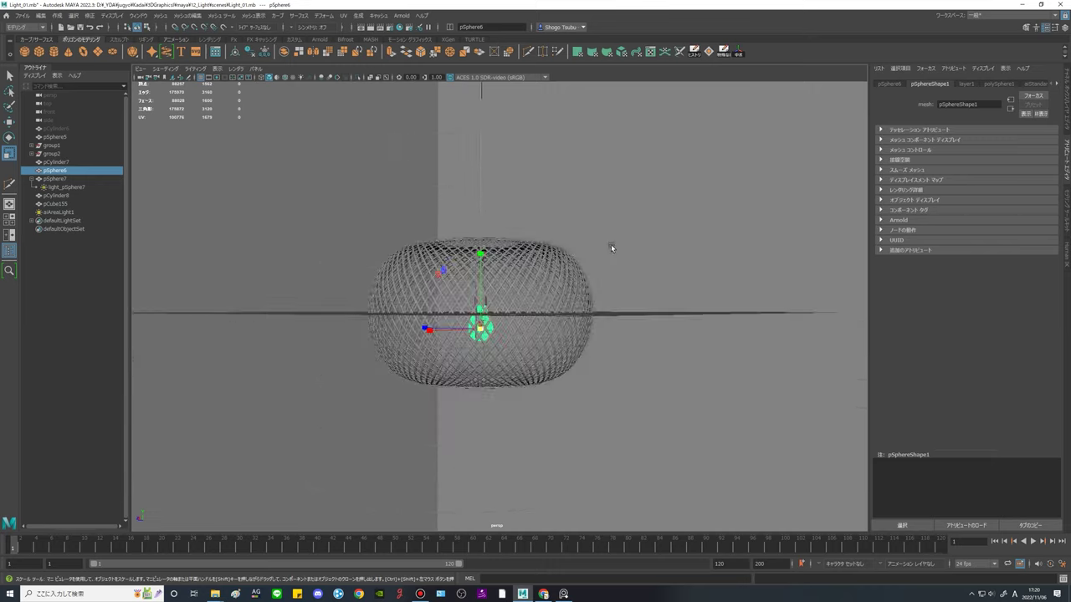
{"action": "left_click", "coordinate": [583, 176]}
{"action": "middle_click_drag", "start_coordinate": [526, 119], "coordinate": [522, 211], "text": "alt"}
{"action": "left_click", "coordinate": [456, 118]}
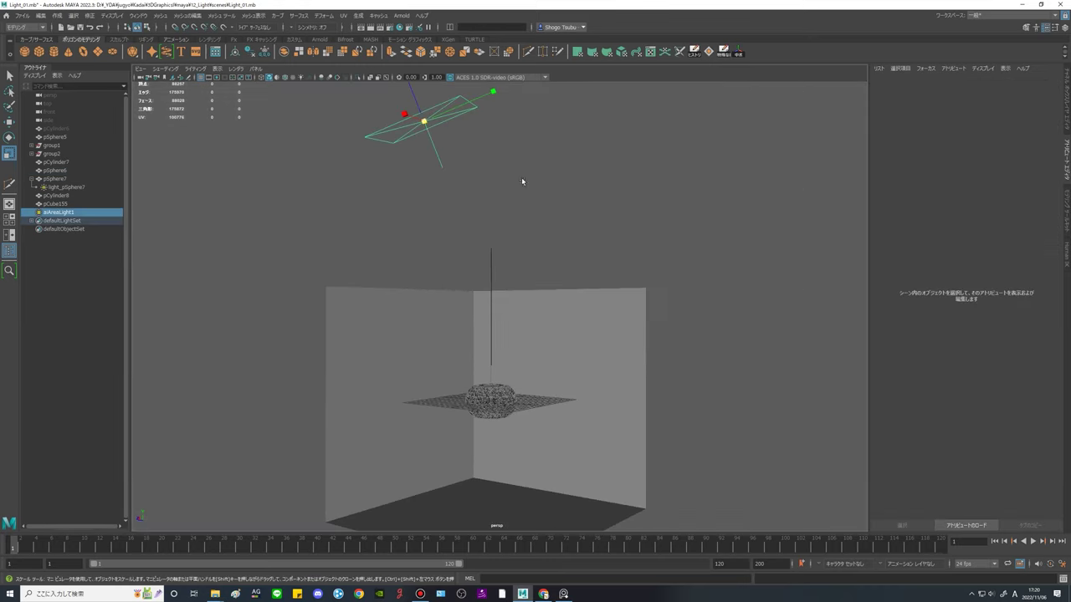
{"action": "middle_click_drag", "start_coordinate": [558, 377], "coordinate": [560, 317], "text": "alt"}
{"action": "scroll", "coordinate": [599, 329], "scroll_direction": "up", "scroll_amount": 4}
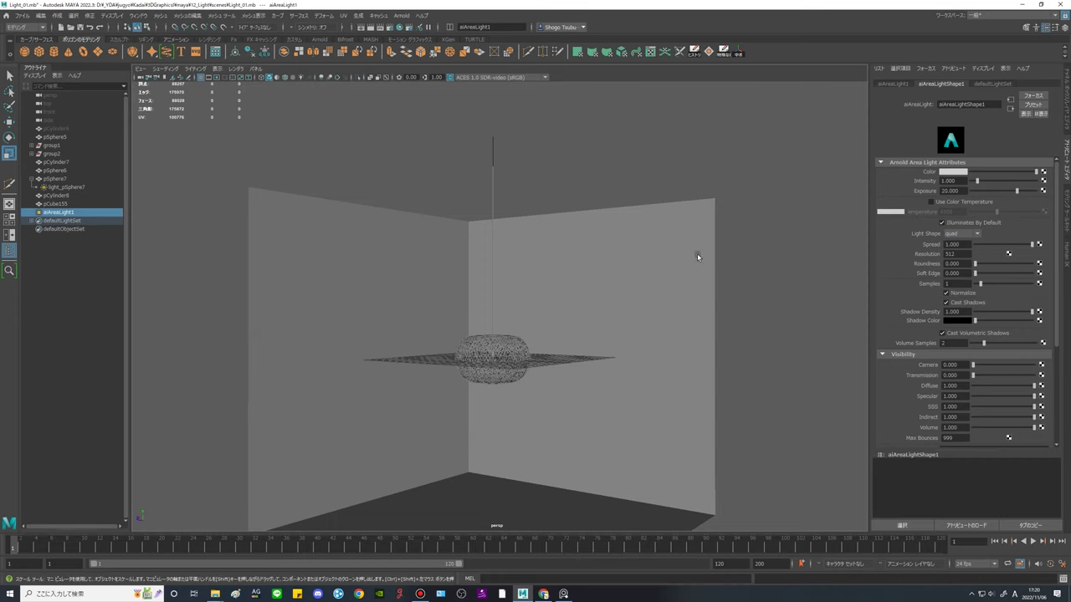
{"action": "left_click_drag", "start_coordinate": [561, 428], "coordinate": [599, 450], "text": "alt"}
Delete the room walls and floor, pCube155, from around the lamp.
{"action": "left_click", "coordinate": [608, 411]}
{"action": "middle_click_drag", "start_coordinate": [613, 409], "coordinate": [656, 366], "text": "alt"}
{"action": "left_click", "coordinate": [32, 179]}
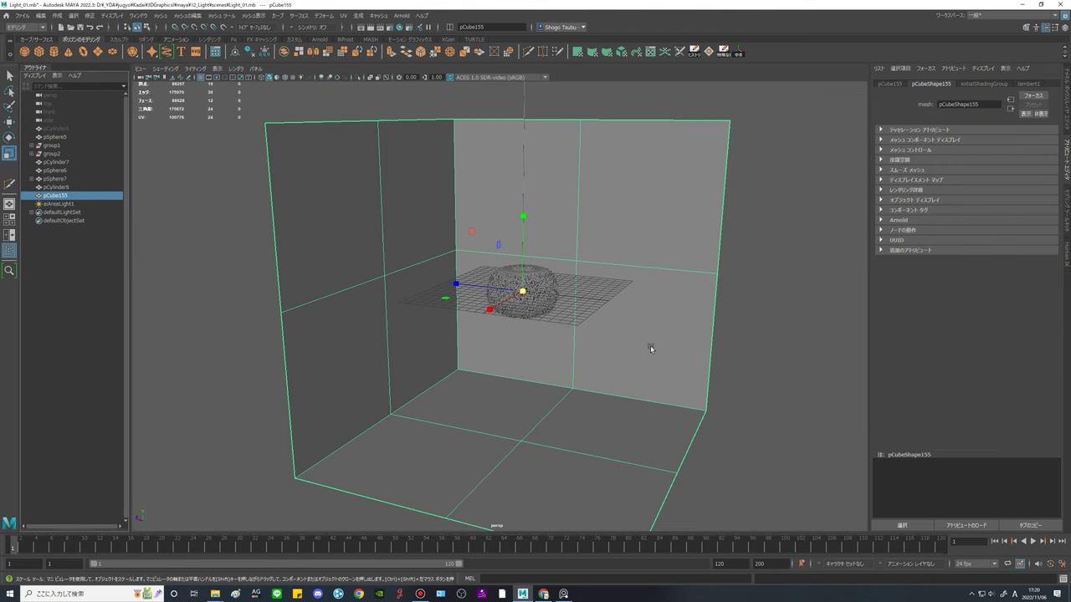
{"action": "right_click_drag", "start_coordinate": [510, 318], "coordinate": [686, 306], "text": "alt"}
{"action": "middle_click_drag", "start_coordinate": [682, 306], "coordinate": [569, 360], "text": "alt"}
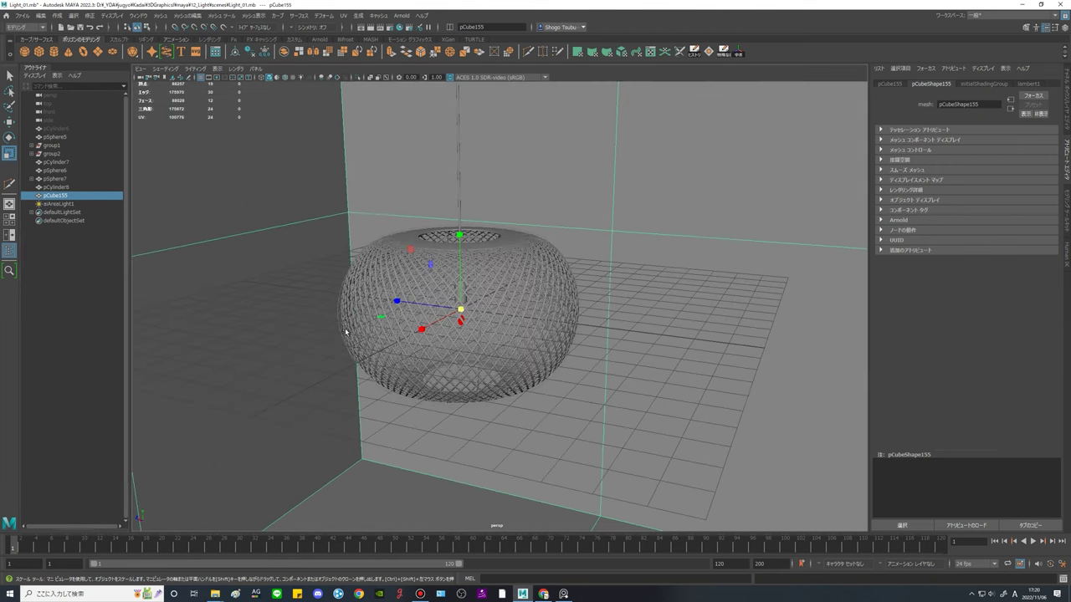
{"action": "key", "text": "Delete"}
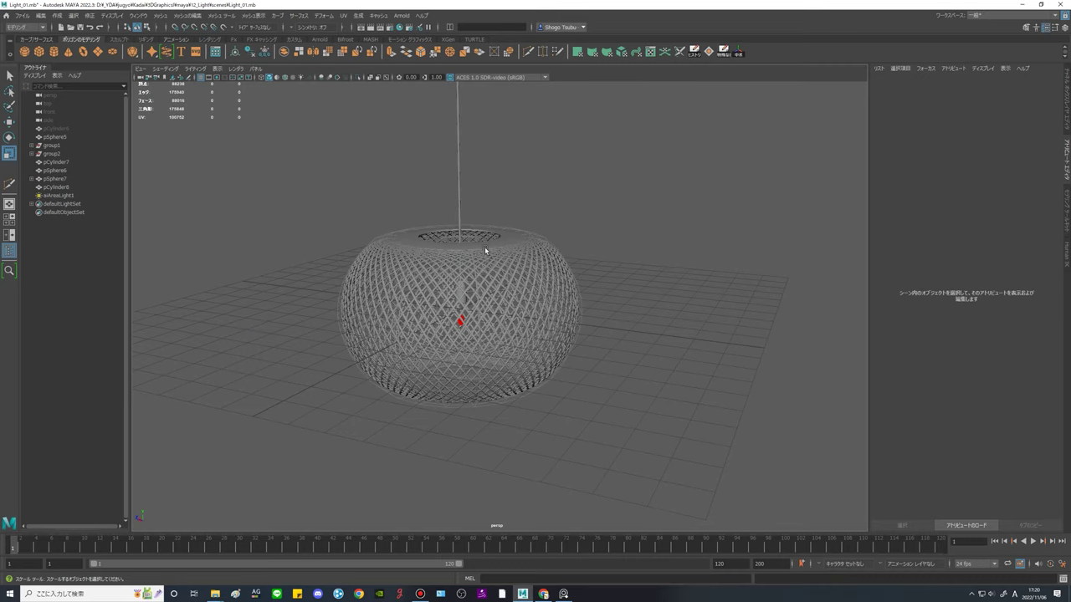
Delete the area light aiAreaLight1 above the lamp.
{"action": "scroll", "coordinate": [502, 249], "scroll_direction": "down", "scroll_amount": 12}
{"action": "middle_click_drag", "start_coordinate": [462, 173], "coordinate": [471, 217], "text": "alt"}
{"action": "left_click_drag", "start_coordinate": [471, 218], "coordinate": [405, 176]}
{"action": "key", "text": "Delete"}
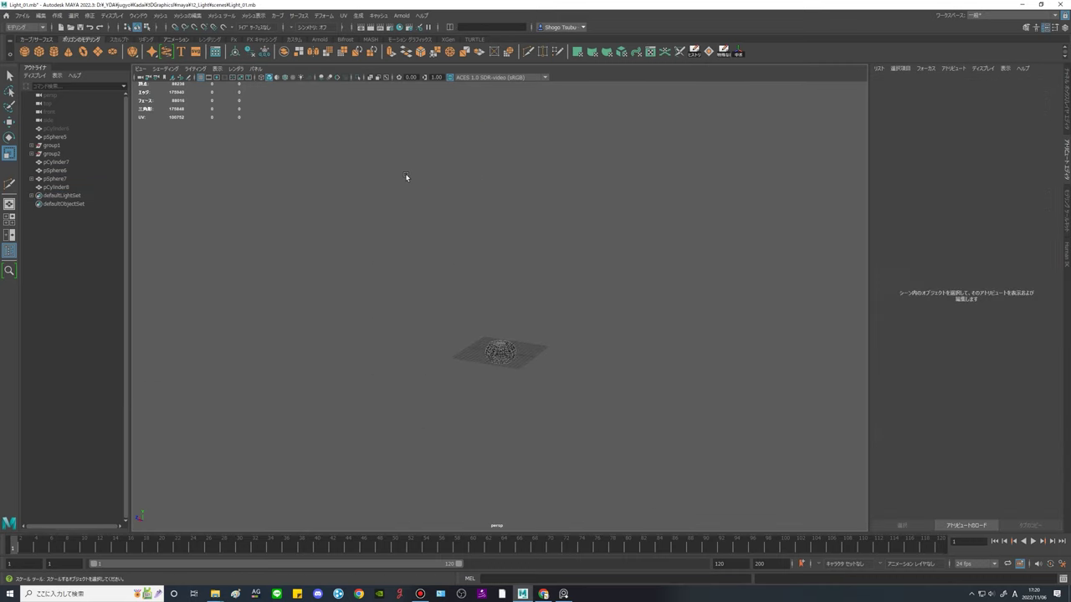
Unhide the cylinder pCylinder6 beside the lamp, view it together with the lamp parts, and clear the selection.
{"action": "left_click", "coordinate": [51, 129]}
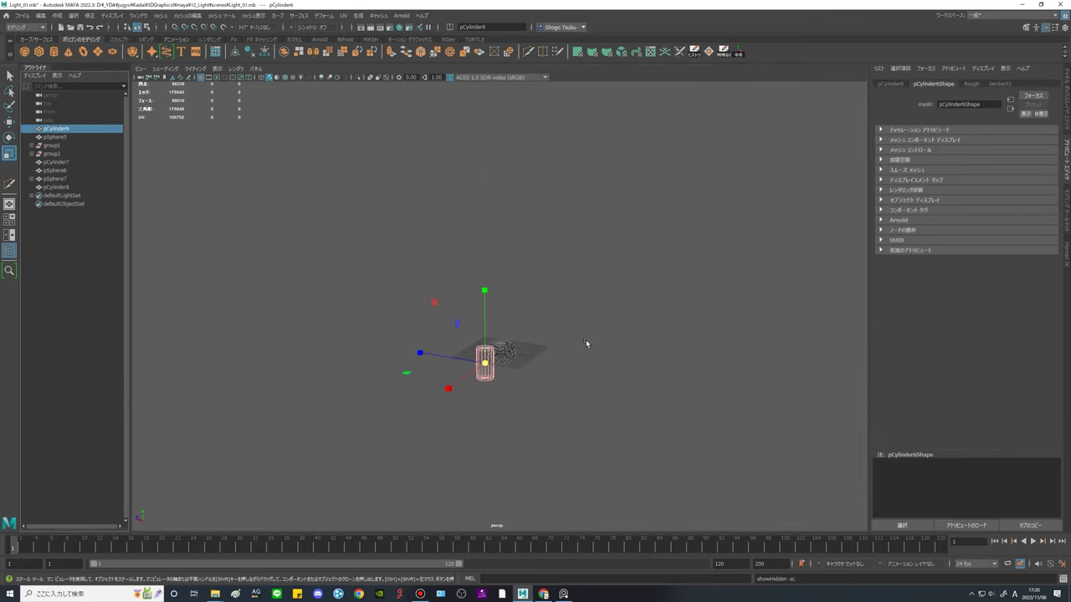
{"action": "scroll", "coordinate": [585, 342], "scroll_direction": "up", "scroll_amount": 6}
{"action": "middle_click_drag", "start_coordinate": [642, 434], "coordinate": [656, 230], "text": "alt"}
{"action": "scroll", "coordinate": [545, 327], "scroll_direction": "up", "scroll_amount": 3}
{"action": "middle_click_drag", "start_coordinate": [545, 327], "coordinate": [635, 394], "text": "alt"}
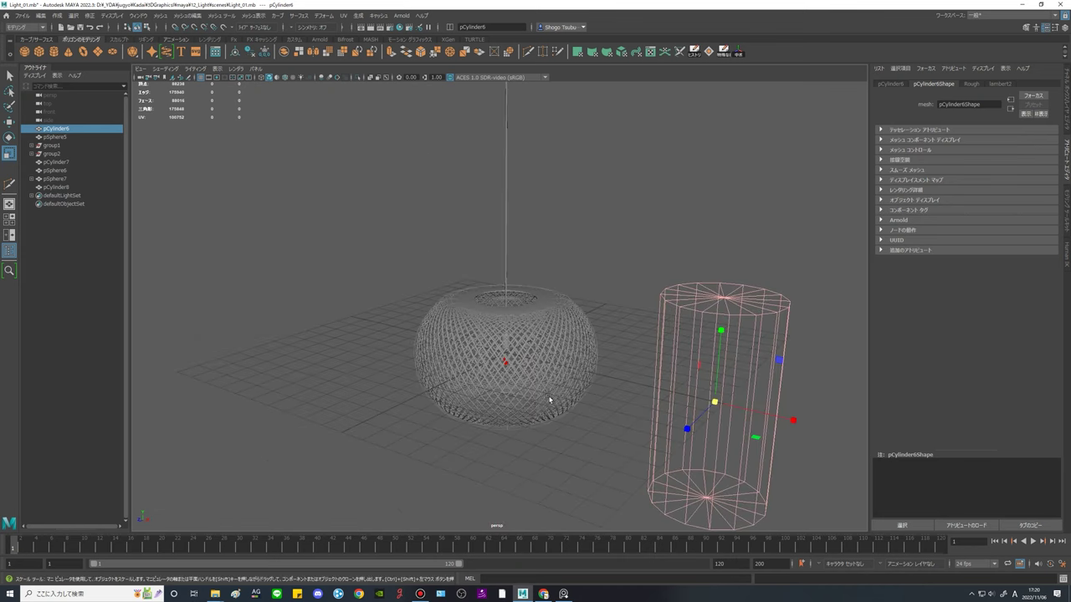
{"action": "left_click_drag", "start_coordinate": [550, 398], "coordinate": [427, 277]}
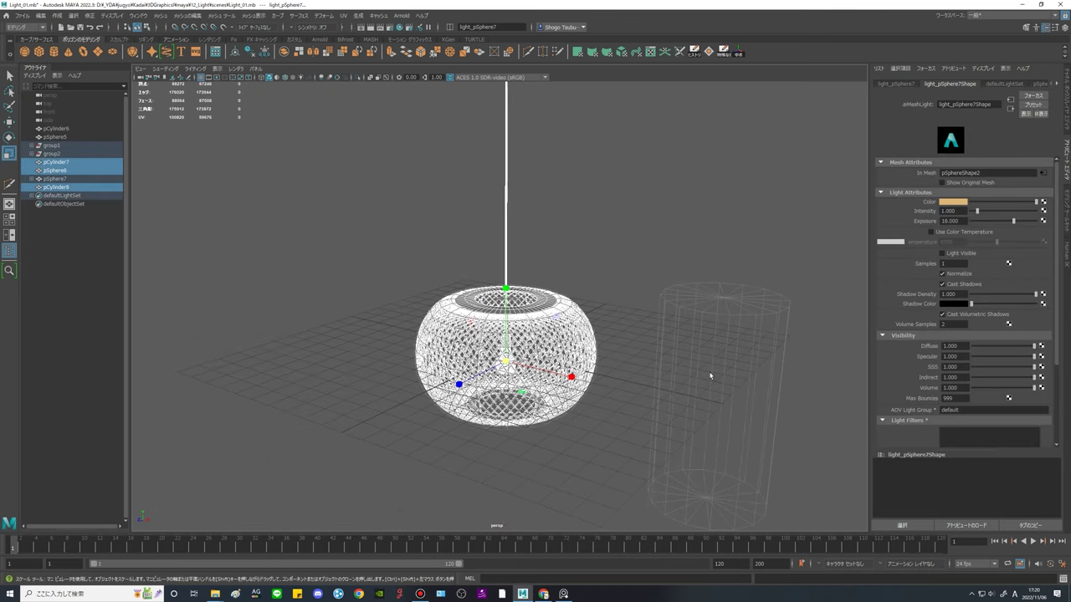
{"action": "middle_click_drag", "start_coordinate": [741, 382], "coordinate": [627, 368], "text": "alt"}
{"action": "left_click", "coordinate": [727, 393]}
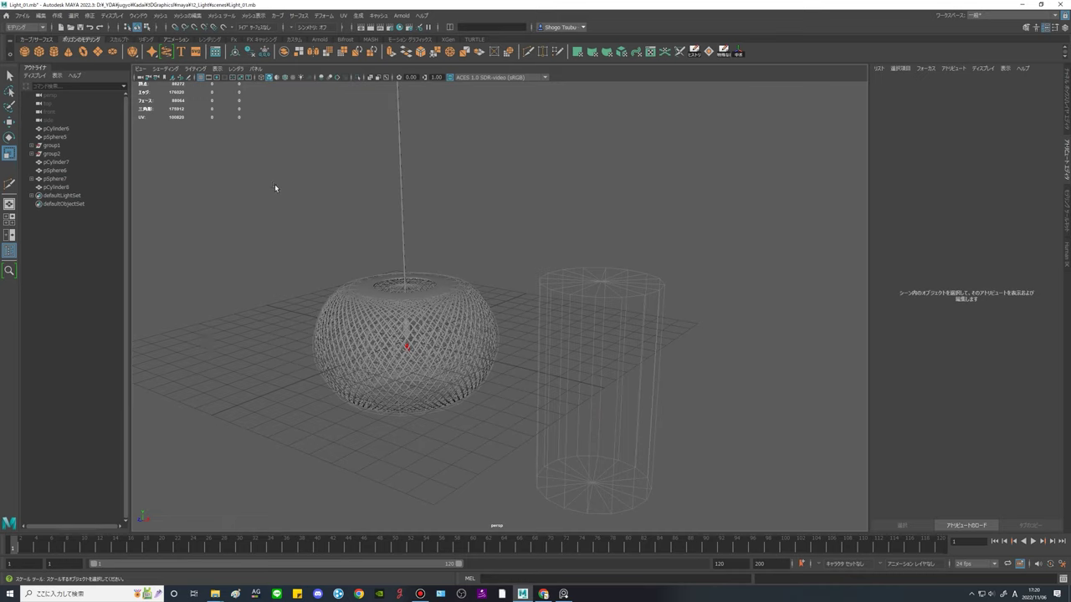
Group the lamp parts from group1 down to pCylinder8 in the scene hierarchy and name the group Light_A_Gp.
{"action": "left_click_drag", "start_coordinate": [361, 242], "coordinate": [147, 171], "text": "alt"}
{"action": "left_click_drag", "start_coordinate": [56, 145], "coordinate": [56, 174]}
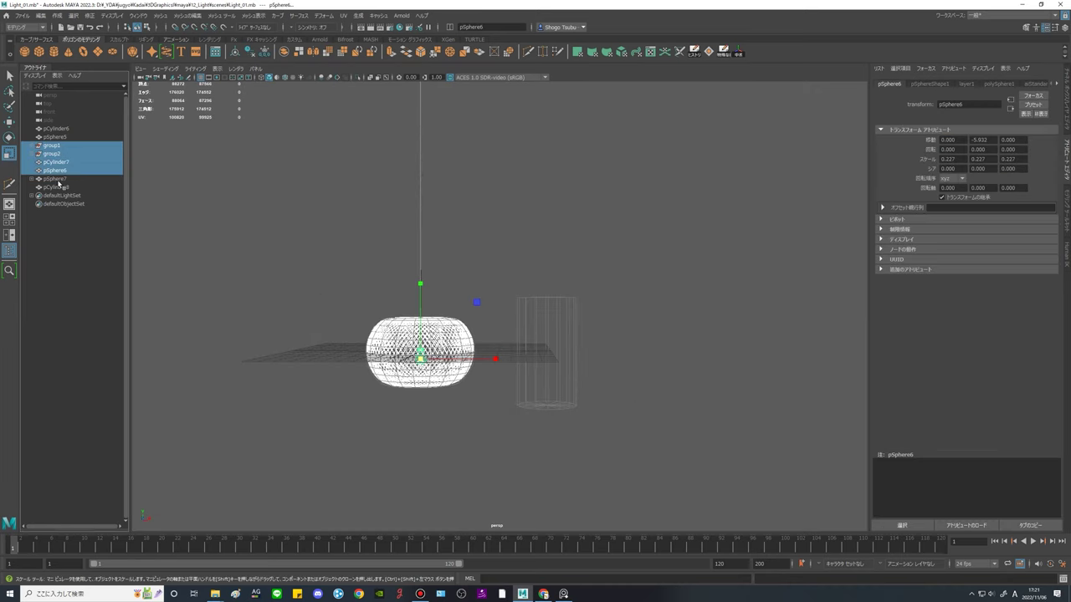
{"action": "key", "text": "ctrl+g"}
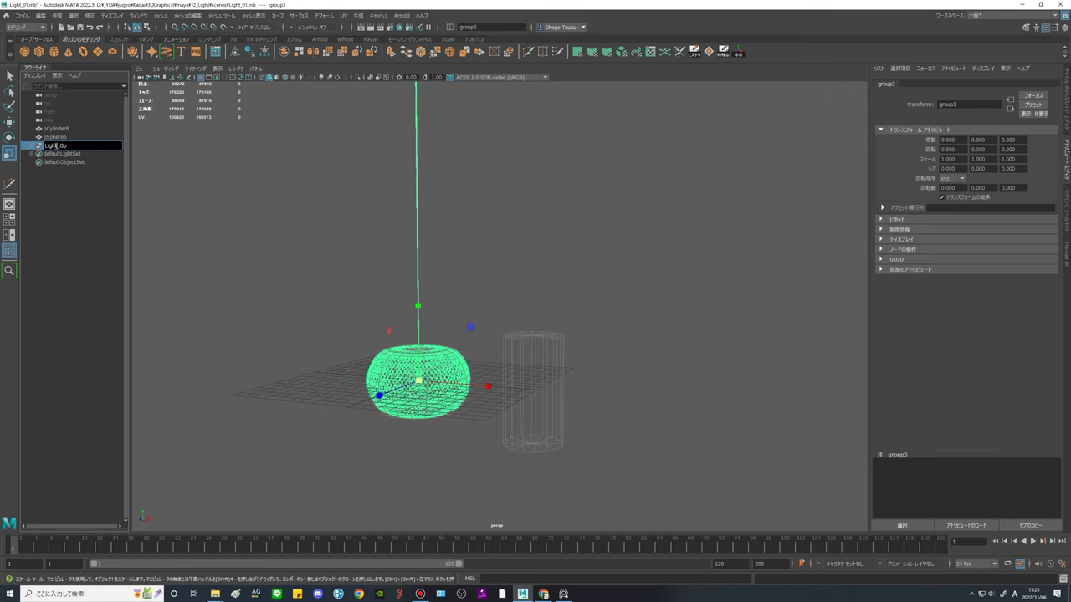
{"action": "left_click", "coordinate": [108, 249]}
Centre the cylinder pCylinder6 on the lamp, with the channel values and display layers shown, and clear the selection.
{"action": "middle_click_drag", "start_coordinate": [297, 279], "coordinate": [260, 218], "text": "alt"}
{"action": "left_click", "coordinate": [527, 264]}
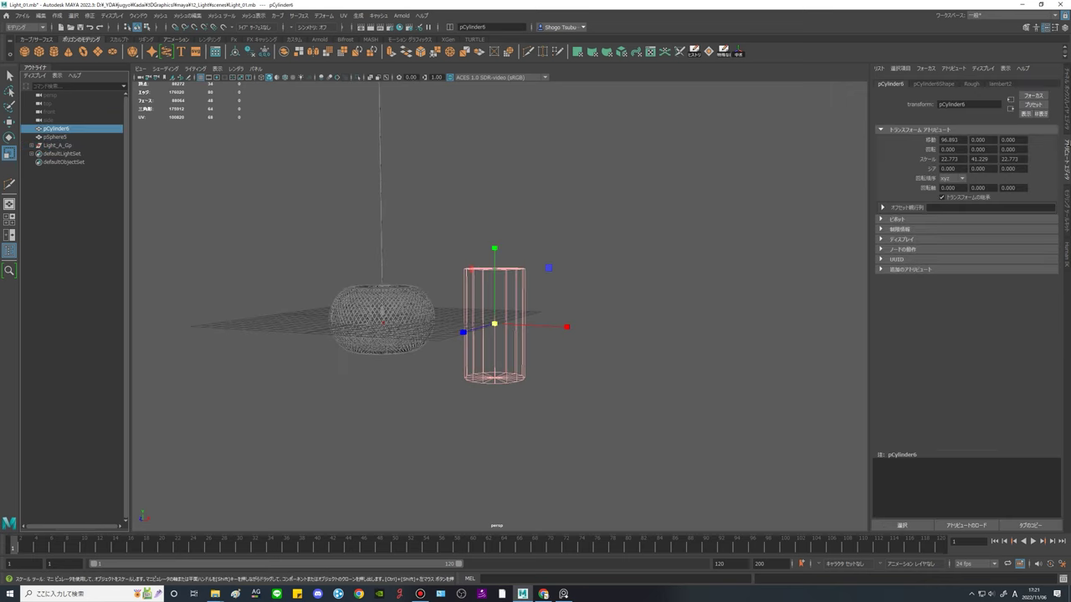
{"action": "left_click", "coordinate": [1068, 99]}
{"action": "left_click", "coordinate": [753, 219]}
{"action": "right_click_drag", "start_coordinate": [535, 259], "coordinate": [638, 279], "text": "alt"}
{"action": "middle_click_drag", "start_coordinate": [638, 279], "coordinate": [549, 334], "text": "alt"}
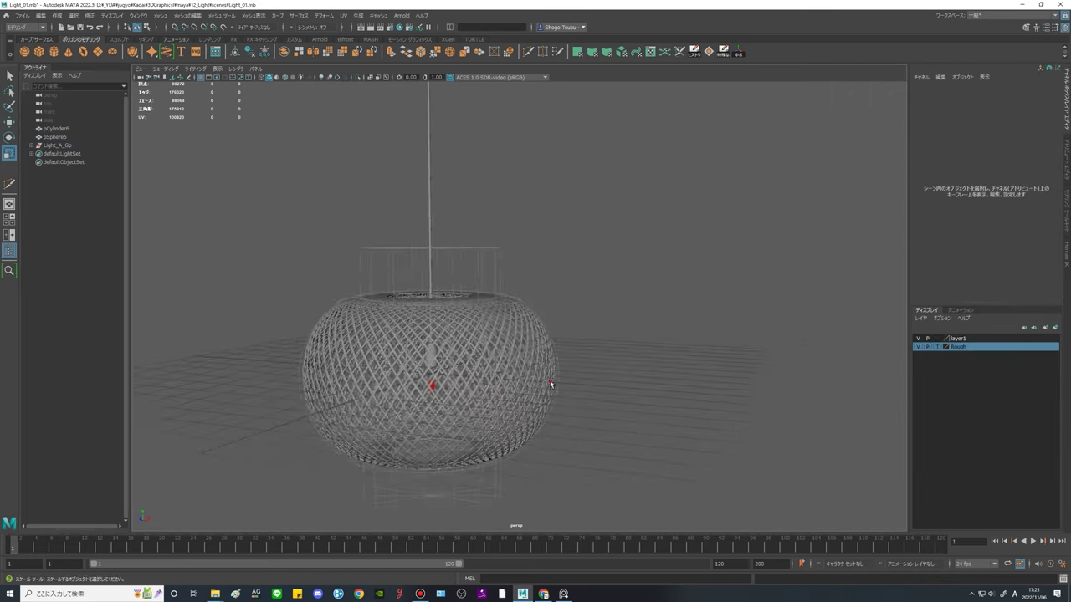
Assign the lamp group Light_A_Gp to the display layer layer1 and set that layer to template display.
{"action": "left_click_drag", "start_coordinate": [550, 376], "coordinate": [535, 443], "text": "alt"}
{"action": "left_click", "coordinate": [56, 147]}
{"action": "scroll", "coordinate": [725, 394], "scroll_direction": "up", "scroll_amount": 2}
{"action": "right_click", "coordinate": [958, 338]}
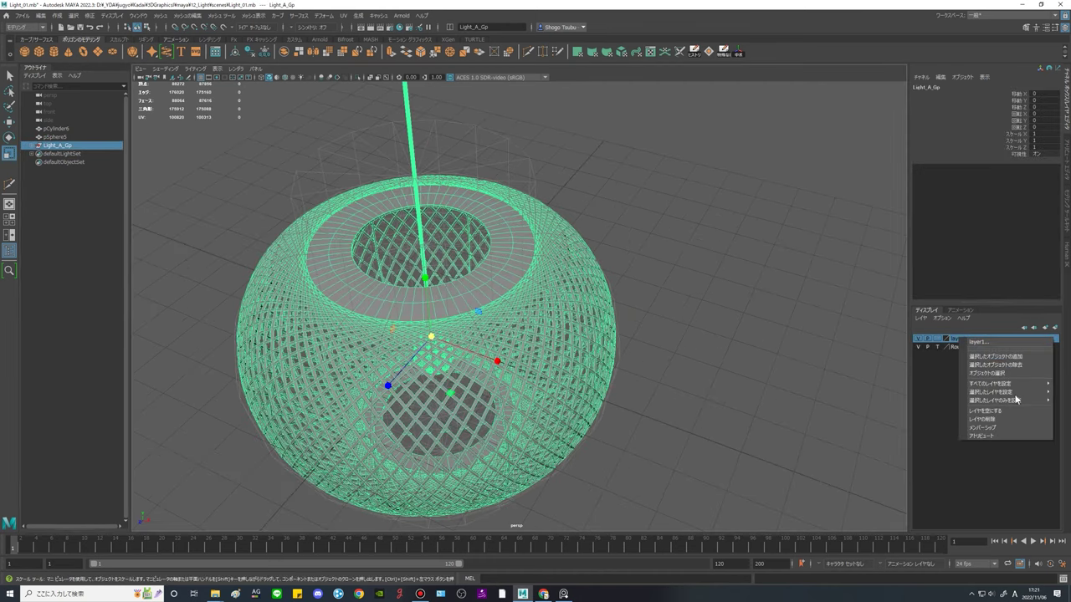
{"action": "left_click", "coordinate": [995, 373]}
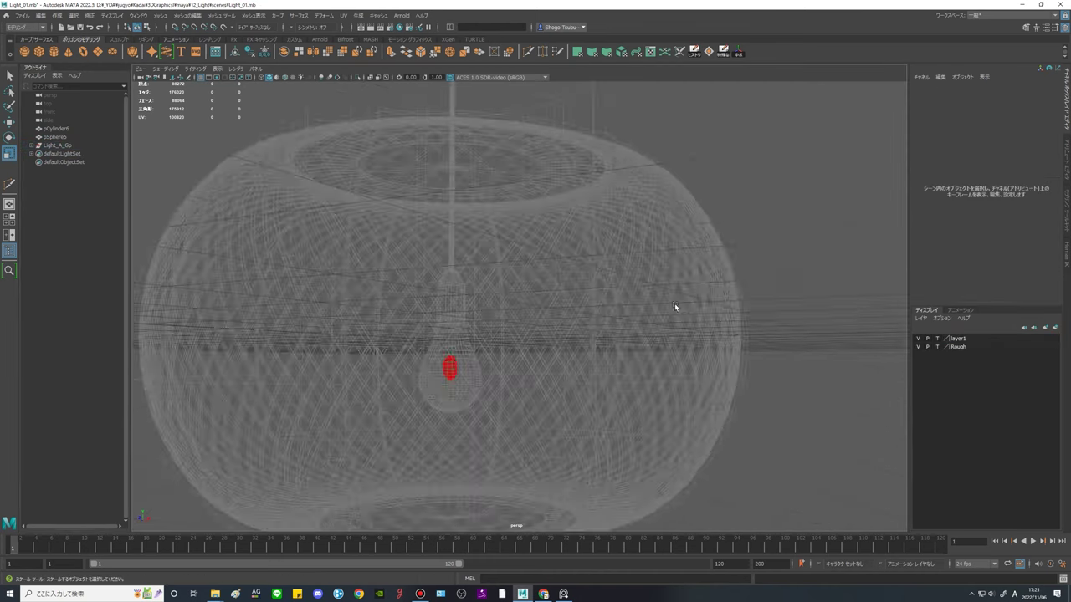
{"action": "scroll", "coordinate": [674, 306], "scroll_direction": "down", "scroll_amount": 4}
{"action": "left_click_drag", "start_coordinate": [674, 306], "coordinate": [633, 352], "text": "alt"}
{"action": "middle_click_drag", "start_coordinate": [549, 292], "coordinate": [539, 300], "text": "alt"}
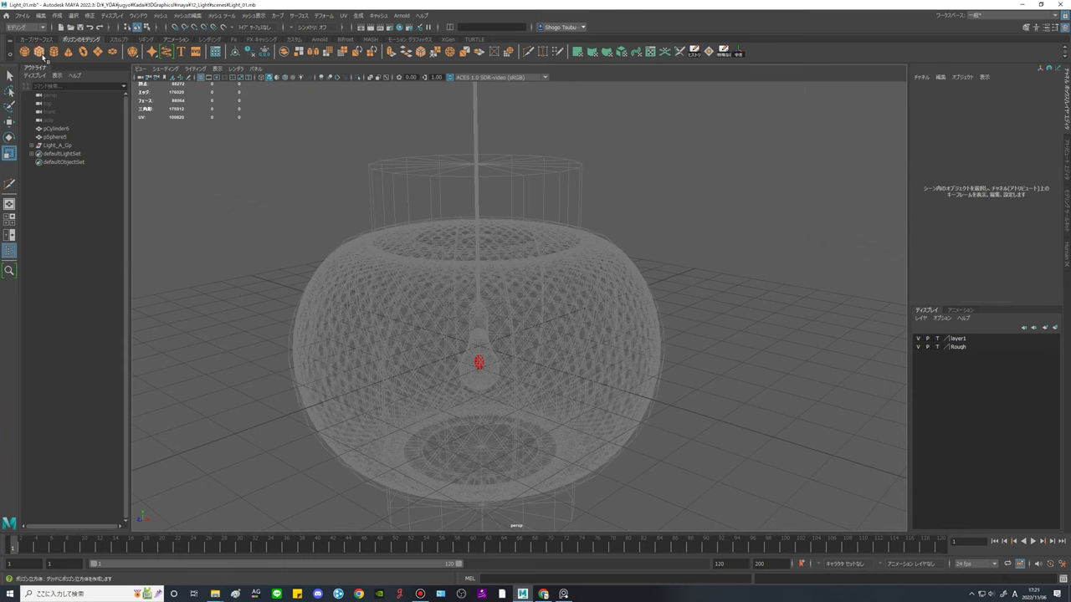
Create a small polygon cube with a scale of 0.09 and move it away from the lamp's centre along X.
{"action": "left_click", "coordinate": [41, 54]}
{"action": "left_click_drag", "start_coordinate": [470, 303], "coordinate": [425, 316], "text": "alt"}
{"action": "left_click_drag", "start_coordinate": [541, 399], "coordinate": [583, 413], "text": "alt"}
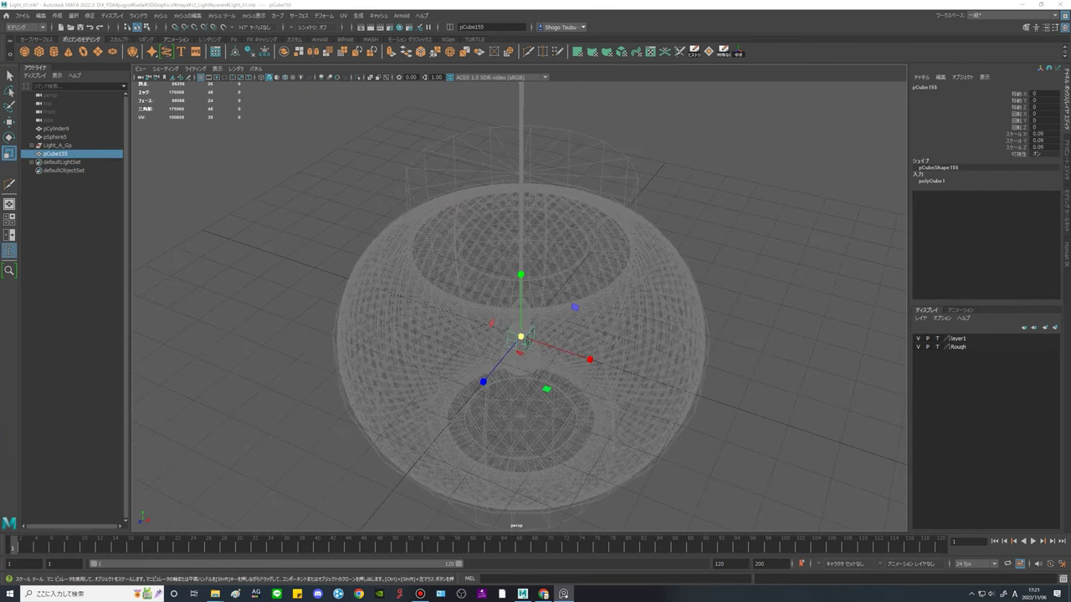
{"action": "middle_click_drag", "start_coordinate": [619, 389], "coordinate": [655, 407], "text": "alt"}
{"action": "scroll", "coordinate": [654, 407], "scroll_direction": "up", "scroll_amount": 4}
{"action": "key", "text": "w"}
Scale the small cube down further and reposition it within the lampshade.
{"action": "left_click_drag", "start_coordinate": [526, 333], "coordinate": [682, 379]}
{"action": "left_click_drag", "start_coordinate": [726, 328], "coordinate": [744, 363], "text": "alt"}
{"action": "middle_click_drag", "start_coordinate": [743, 363], "coordinate": [744, 418], "text": "alt"}
{"action": "key", "text": "r"}
{"action": "left_click_drag", "start_coordinate": [626, 378], "coordinate": [598, 375]}
{"action": "left_click_drag", "start_coordinate": [619, 418], "coordinate": [577, 344], "text": "alt"}
{"action": "left_click_drag", "start_coordinate": [614, 389], "coordinate": [674, 414], "text": "alt"}
{"action": "key", "text": "w"}
{"action": "left_click_drag", "start_coordinate": [594, 382], "coordinate": [516, 310]}
Delete the extra edge loop around the middle of the small cube.
{"action": "key", "text": "f"}
{"action": "scroll", "coordinate": [660, 396], "scroll_direction": "down", "scroll_amount": 5}
{"action": "key", "text": "r"}
{"action": "left_click", "coordinate": [540, 320]}
{"action": "right_click_drag", "start_coordinate": [516, 310], "coordinate": [667, 244]}
{"action": "key", "text": "ctrl+Delete"}
Scale the cube down to a thin bar's thickness and adjust its position beside the bulb.
{"action": "key", "text": "r"}
{"action": "left_click_drag", "start_coordinate": [519, 307], "coordinate": [497, 308]}
{"action": "left_click_drag", "start_coordinate": [497, 311], "coordinate": [604, 291], "text": "alt"}
{"action": "key", "text": "w"}
{"action": "left_click_drag", "start_coordinate": [594, 306], "coordinate": [568, 306]}
{"action": "key", "text": "r"}
{"action": "left_click_drag", "start_coordinate": [563, 307], "coordinate": [530, 309]}
{"action": "left_click_drag", "start_coordinate": [526, 311], "coordinate": [589, 339], "text": "alt"}
{"action": "key", "text": "w"}
{"action": "left_click_drag", "start_coordinate": [589, 338], "coordinate": [534, 304], "text": "alt"}
Try to move the vertices on the cube's upper face, and undo the move.
{"action": "right_click_drag", "start_coordinate": [533, 305], "coordinate": [533, 251]}
{"action": "left_click", "coordinate": [503, 285]}
{"action": "middle_click_drag", "start_coordinate": [605, 315], "coordinate": [607, 368], "text": "alt"}
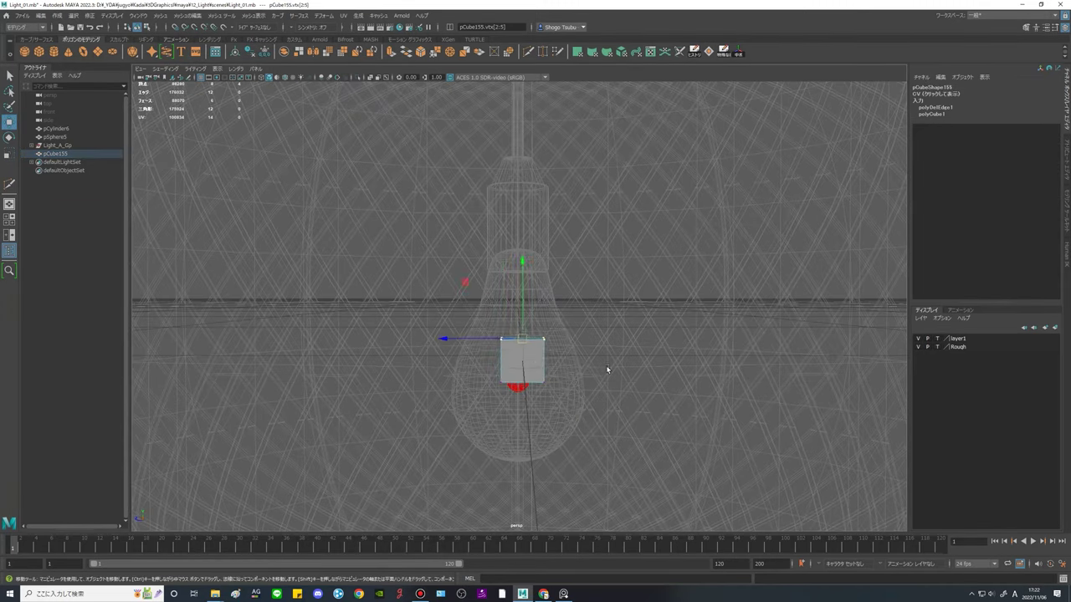
{"action": "left_click_drag", "start_coordinate": [522, 337], "coordinate": [504, 336]}
{"action": "left_click_drag", "start_coordinate": [555, 361], "coordinate": [539, 371], "text": "alt"}
{"action": "key", "text": "ctrl+z"}
Scale the cube slightly and slide it sideways to line up with the cylinder around the lamp.
{"action": "right_click_drag", "start_coordinate": [538, 371], "coordinate": [578, 343]}
{"action": "key", "text": "r"}
{"action": "left_click_drag", "start_coordinate": [451, 357], "coordinate": [463, 358]}
{"action": "left_click_drag", "start_coordinate": [536, 368], "coordinate": [673, 431], "text": "alt"}
{"action": "scroll", "coordinate": [538, 376], "scroll_direction": "down", "scroll_amount": 5}
{"action": "middle_click_drag", "start_coordinate": [602, 334], "coordinate": [705, 393], "text": "alt"}
{"action": "key", "text": "w"}
{"action": "left_click_drag", "start_coordinate": [710, 397], "coordinate": [581, 393]}
{"action": "left_click_drag", "start_coordinate": [580, 393], "coordinate": [579, 351], "text": "alt"}
Pull the vertices at one end of the cube up and outward to stretch it into a thin diagonal strip.
{"action": "middle_click_drag", "start_coordinate": [700, 230], "coordinate": [754, 213], "text": "alt"}
{"action": "scroll", "coordinate": [636, 335], "scroll_direction": "up", "scroll_amount": 5}
{"action": "right_click_drag", "start_coordinate": [586, 374], "coordinate": [536, 374]}
{"action": "left_click_drag", "start_coordinate": [519, 338], "coordinate": [636, 375]}
{"action": "scroll", "coordinate": [642, 374], "scroll_direction": "down", "scroll_amount": 8}
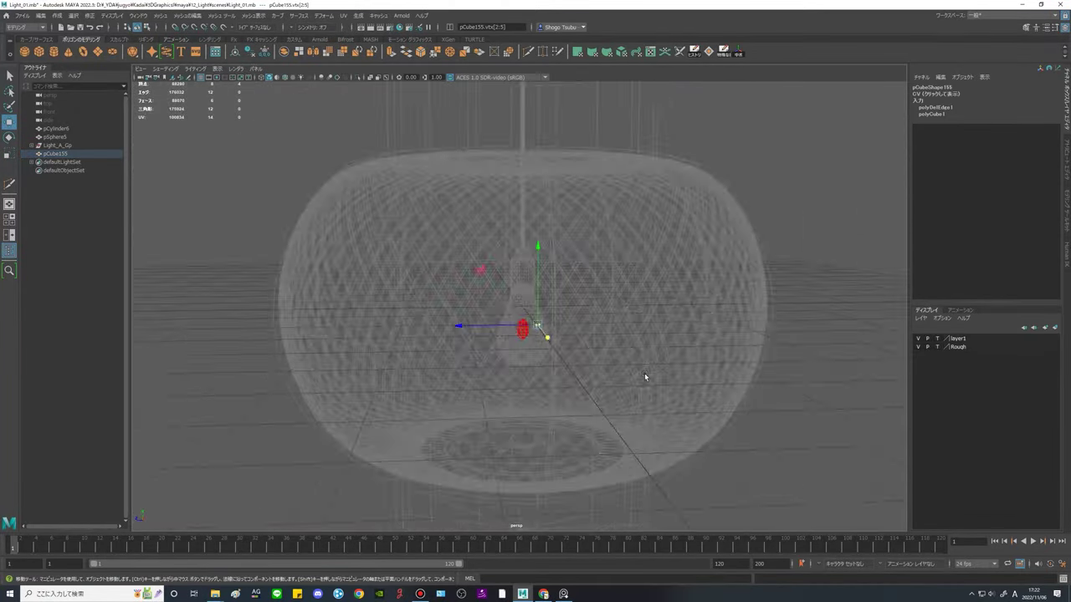
{"action": "middle_click_drag", "start_coordinate": [656, 286], "coordinate": [609, 347], "text": "alt"}
{"action": "left_click_drag", "start_coordinate": [375, 283], "coordinate": [350, 255]}
Extrude the strip's lower end face and pull the new segment diagonally downward.
{"action": "left_click_drag", "start_coordinate": [527, 356], "coordinate": [547, 390], "text": "alt"}
{"action": "right_click_drag", "start_coordinate": [586, 334], "coordinate": [587, 377]}
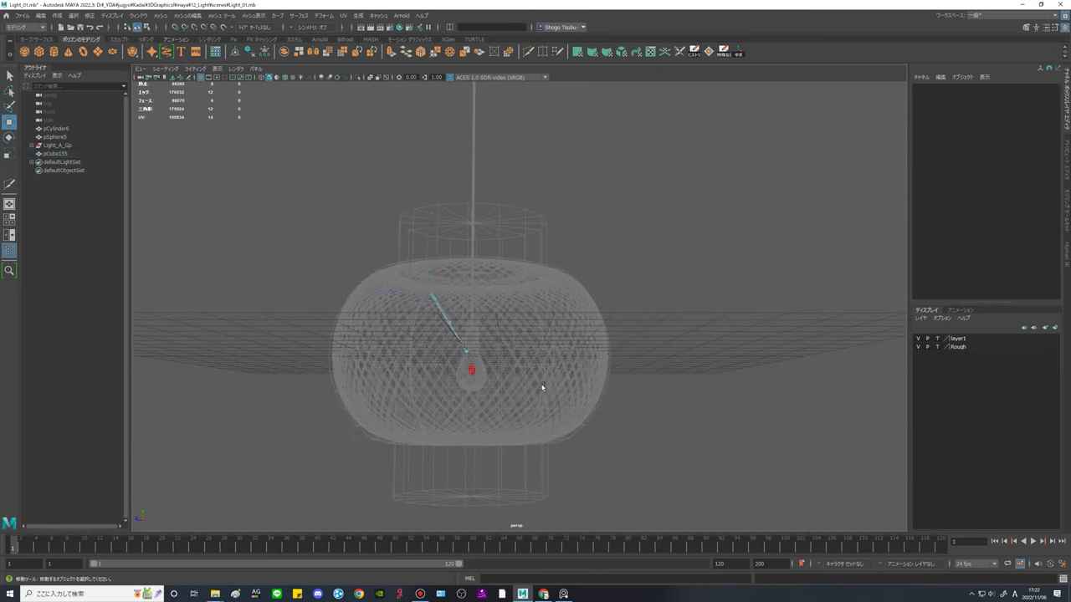
{"action": "left_click_drag", "start_coordinate": [502, 330], "coordinate": [452, 368]}
{"action": "scroll", "coordinate": [622, 368], "scroll_direction": "up", "scroll_amount": 3}
{"action": "middle_click_drag", "start_coordinate": [621, 368], "coordinate": [645, 333], "text": "alt"}
{"action": "key", "text": "ctrl+e"}
{"action": "key", "text": "w"}
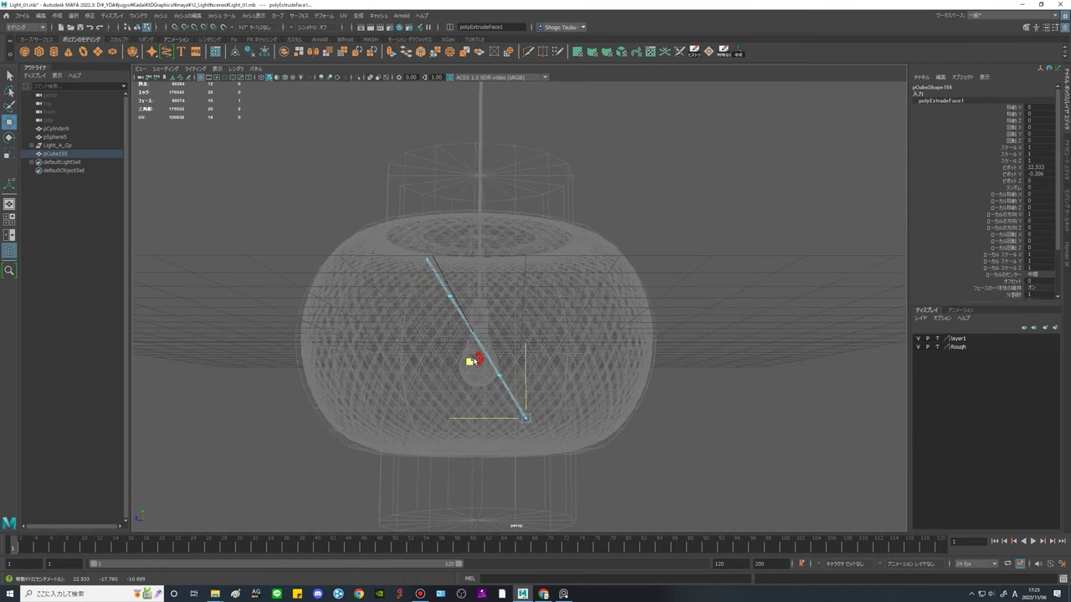
{"action": "left_click_drag", "start_coordinate": [417, 233], "coordinate": [440, 274]}
{"action": "left_click_drag", "start_coordinate": [370, 203], "coordinate": [544, 318]}
Move the extruded lower end face sideways to follow the cylinder's round wall.
{"action": "scroll", "coordinate": [595, 370], "scroll_direction": "up", "scroll_amount": 4}
{"action": "left_click_drag", "start_coordinate": [595, 370], "coordinate": [650, 394], "text": "alt"}
{"action": "left_click_drag", "start_coordinate": [642, 439], "coordinate": [620, 420]}
{"action": "left_click_drag", "start_coordinate": [621, 420], "coordinate": [661, 359], "text": "alt"}
Hide the display layer layer1 and the sphere pSphere5 so only the cylinder and strip show.
{"action": "left_click", "coordinate": [918, 338]}
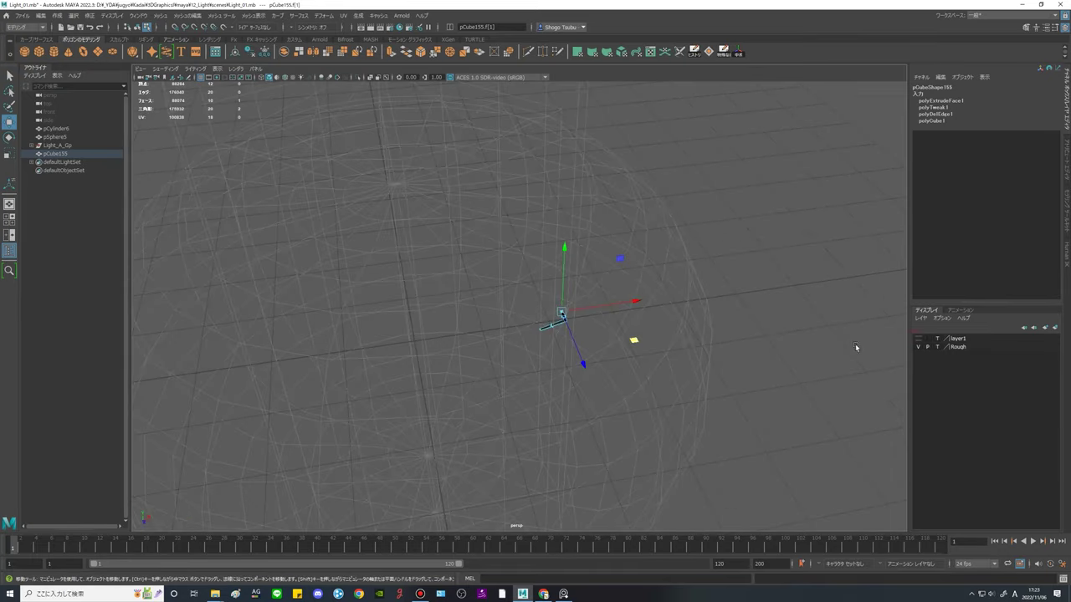
{"action": "left_click", "coordinate": [56, 137]}
{"action": "key", "text": "ctrl+h"}
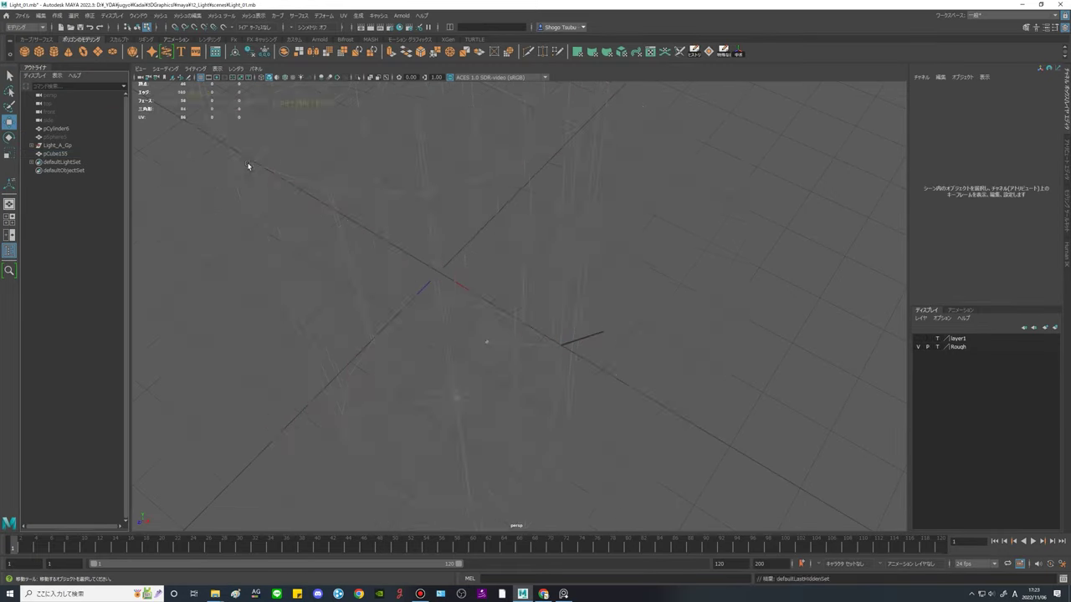
Move the vertices at the strip's lower end closer to the cylinder's wall.
{"action": "left_click_drag", "start_coordinate": [644, 298], "coordinate": [672, 265], "text": "alt"}
{"action": "left_click_drag", "start_coordinate": [517, 379], "coordinate": [458, 330]}
{"action": "left_click_drag", "start_coordinate": [459, 343], "coordinate": [470, 366], "text": "alt"}
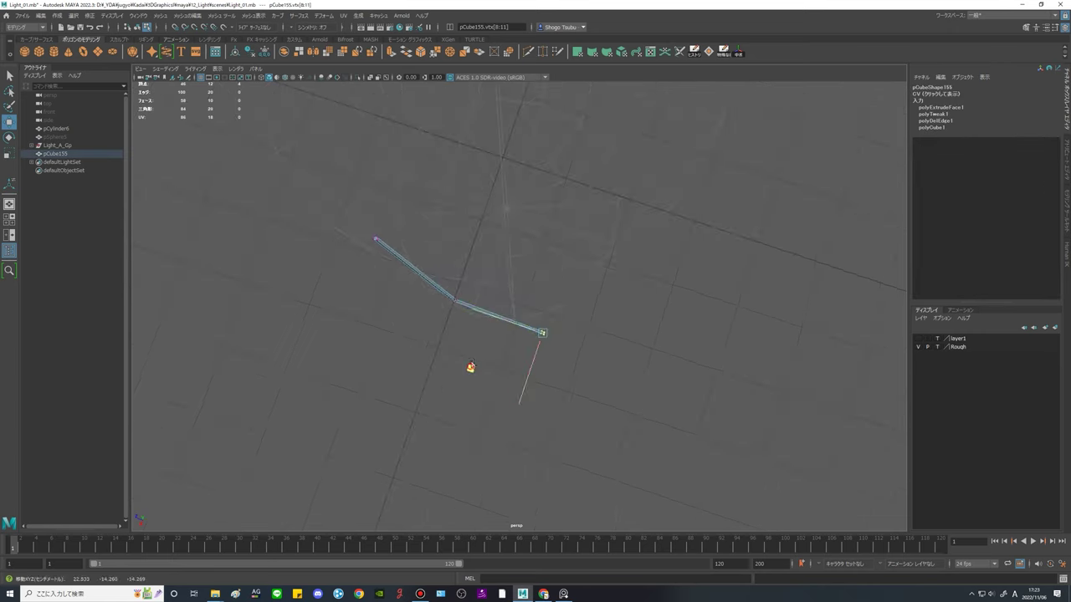
Extrude the strip's lower end face again and pull it down and around the cylinder as a further segment.
{"action": "left_click_drag", "start_coordinate": [545, 303], "coordinate": [495, 271], "text": "alt"}
{"action": "right_click_drag", "start_coordinate": [701, 194], "coordinate": [703, 218]}
{"action": "left_click_drag", "start_coordinate": [661, 255], "coordinate": [516, 291], "text": "alt"}
{"action": "scroll", "coordinate": [517, 291], "scroll_direction": "down", "scroll_amount": 3}
{"action": "left_click_drag", "start_coordinate": [396, 201], "coordinate": [559, 340], "text": "shift"}
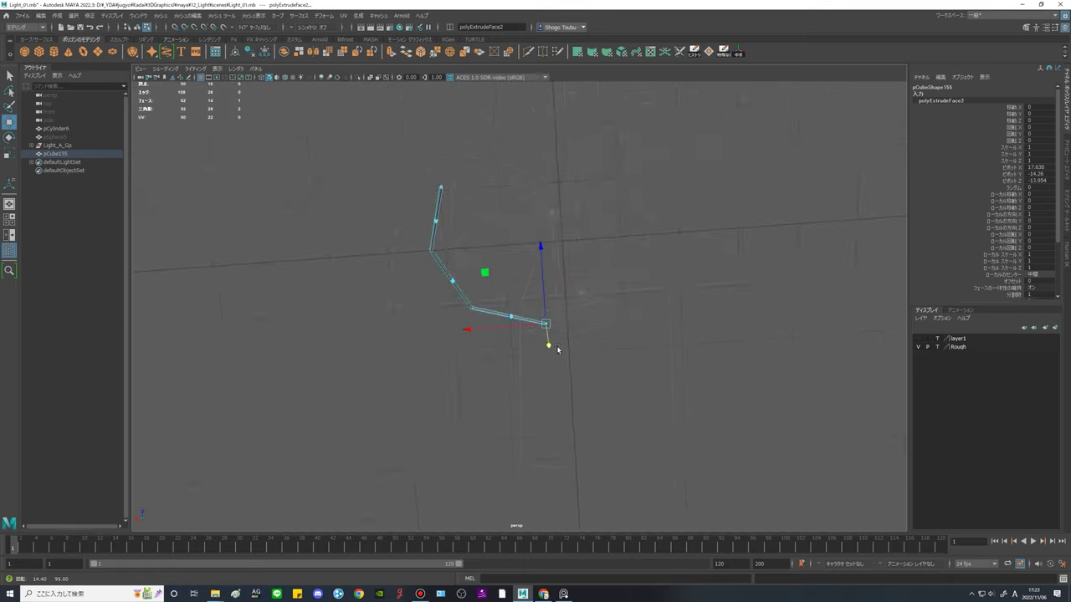
{"action": "left_click_drag", "start_coordinate": [481, 362], "coordinate": [587, 349], "text": "alt"}
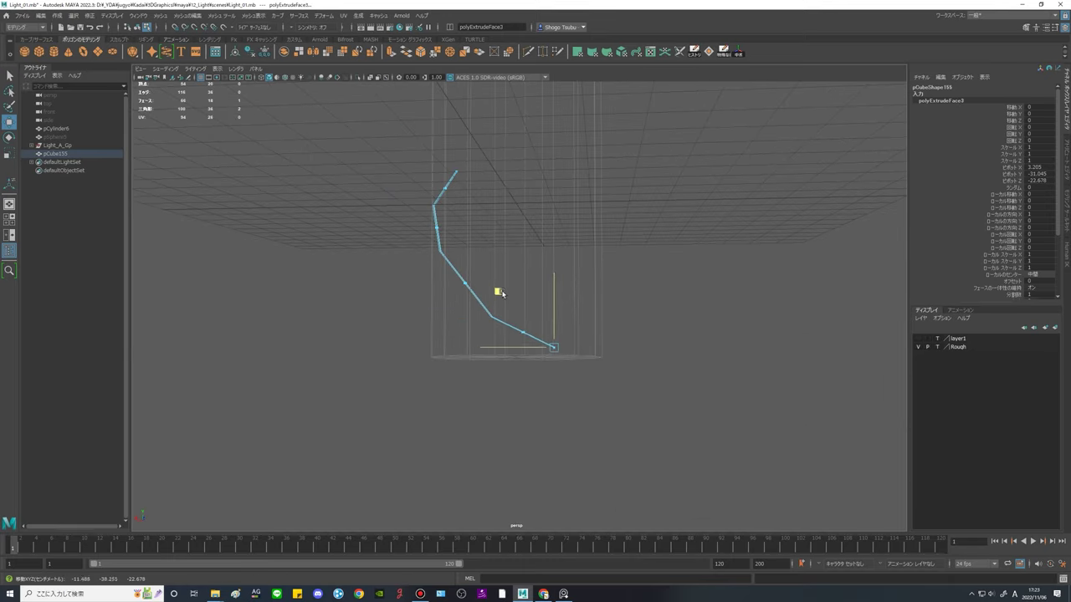
{"action": "left_click_drag", "start_coordinate": [488, 320], "coordinate": [478, 307]}
{"action": "left_click_drag", "start_coordinate": [442, 264], "coordinate": [451, 272]}
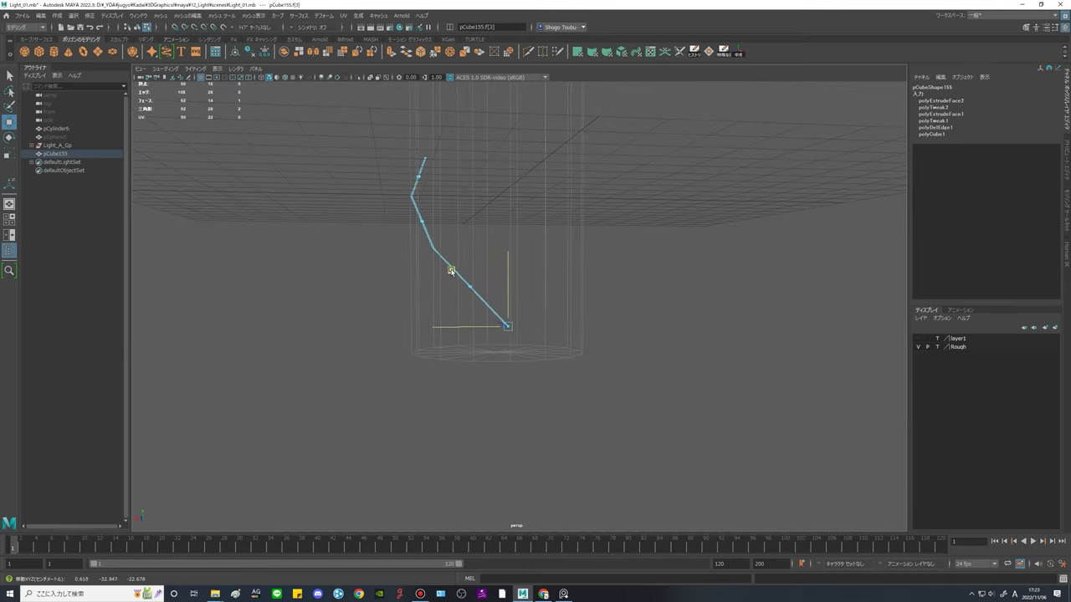
Reposition the vertices at the strip's lower joint to smooth its bend around the cylinder.
{"action": "left_click_drag", "start_coordinate": [567, 311], "coordinate": [564, 323], "text": "alt"}
{"action": "right_click_drag", "start_coordinate": [564, 323], "coordinate": [512, 323]}
{"action": "left_click_drag", "start_coordinate": [512, 301], "coordinate": [445, 405], "text": "alt"}
{"action": "left_click_drag", "start_coordinate": [455, 360], "coordinate": [473, 281], "text": "alt"}
{"action": "left_click_drag", "start_coordinate": [469, 272], "coordinate": [478, 277]}
{"action": "left_click_drag", "start_coordinate": [594, 319], "coordinate": [562, 411], "text": "alt"}
Rotate the vertex rings at the strip's lower joint and lower end to align them with the strip's direction.
{"action": "key", "text": "e"}
{"action": "left_click_drag", "start_coordinate": [621, 338], "coordinate": [426, 126], "text": "alt"}
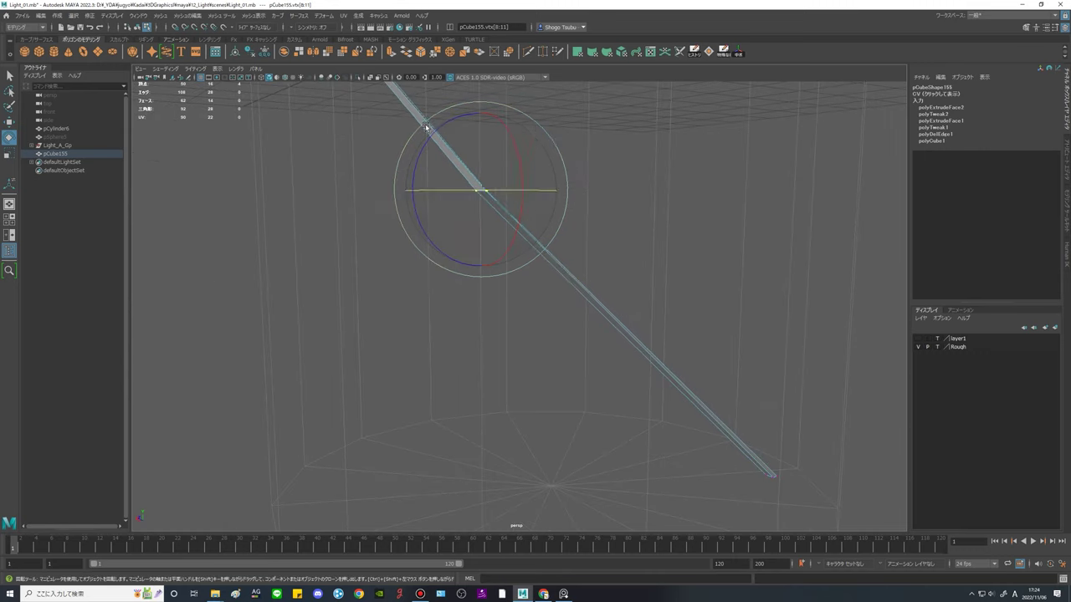
{"action": "left_click_drag", "start_coordinate": [674, 312], "coordinate": [540, 288], "text": "alt"}
{"action": "left_click_drag", "start_coordinate": [534, 313], "coordinate": [621, 390]}
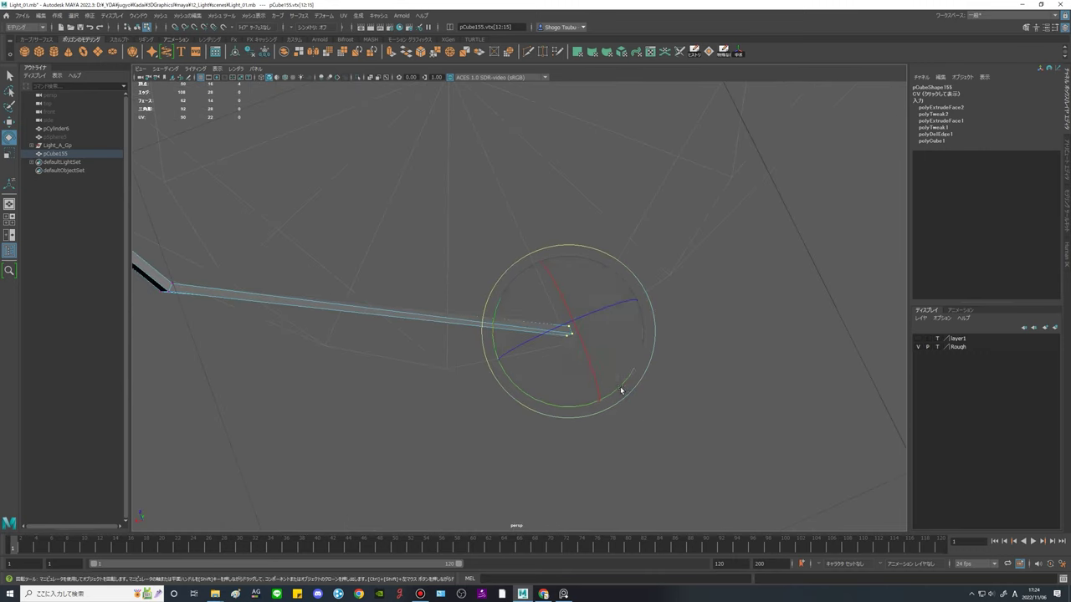
{"action": "left_click_drag", "start_coordinate": [635, 284], "coordinate": [623, 300], "text": "alt"}
{"action": "left_click_drag", "start_coordinate": [566, 265], "coordinate": [511, 309], "text": "alt"}
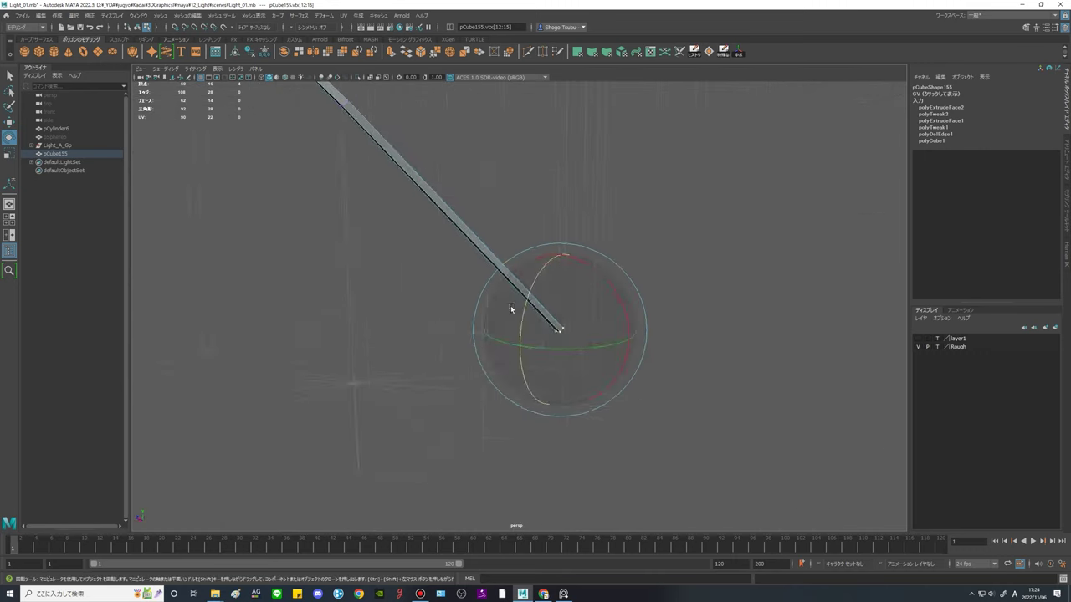
{"action": "left_click_drag", "start_coordinate": [494, 345], "coordinate": [452, 286]}
{"action": "left_click_drag", "start_coordinate": [502, 343], "coordinate": [552, 360], "text": "alt"}
{"action": "left_click_drag", "start_coordinate": [552, 237], "coordinate": [560, 252]}
{"action": "left_click_drag", "start_coordinate": [578, 284], "coordinate": [652, 324], "text": "alt"}
Move the vertices at the strip's upper end along the cylinder's wall and rotate them to match the curve.
{"action": "scroll", "coordinate": [684, 371], "scroll_direction": "down", "scroll_amount": 4}
{"action": "left_click_drag", "start_coordinate": [366, 134], "coordinate": [428, 185]}
{"action": "left_click_drag", "start_coordinate": [479, 176], "coordinate": [562, 306], "text": "alt"}
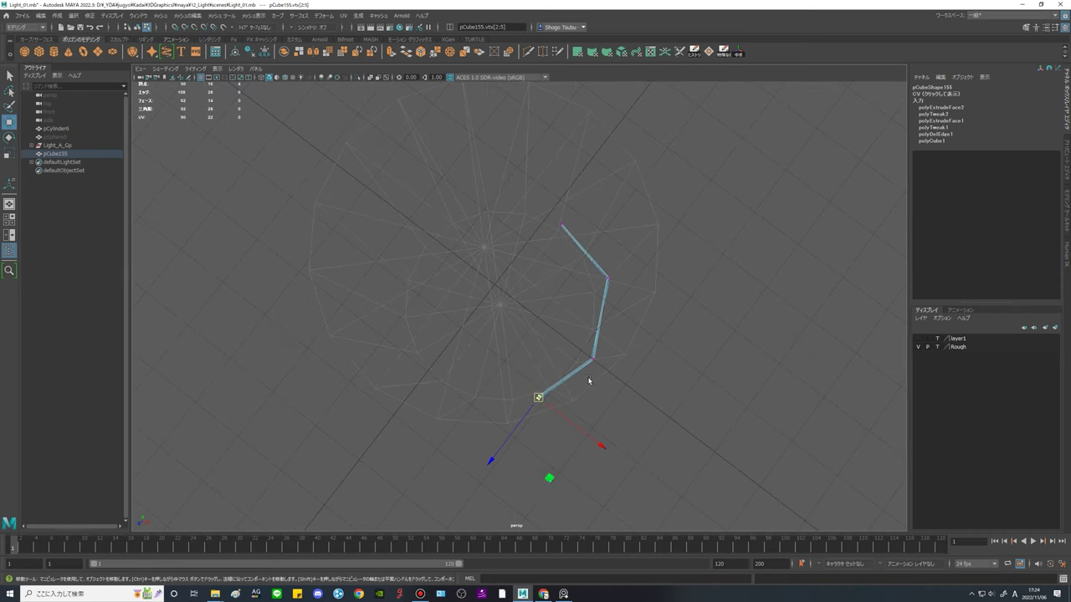
{"action": "left_click_drag", "start_coordinate": [547, 357], "coordinate": [485, 289], "text": "alt"}
{"action": "scroll", "coordinate": [481, 286], "scroll_direction": "up", "scroll_amount": 4}
{"action": "key", "text": "e"}
{"action": "left_click_drag", "start_coordinate": [359, 272], "coordinate": [360, 276]}
Extrude the strip's upper end face and pull the new segment up and around the cylinder.
{"action": "left_click_drag", "start_coordinate": [402, 294], "coordinate": [721, 322], "text": "alt"}
{"action": "left_click_drag", "start_coordinate": [760, 140], "coordinate": [678, 304]}
{"action": "key", "text": "ctrl+y"}
{"action": "key", "text": "ctrl+e"}
{"action": "key", "text": "w"}
{"action": "left_click_drag", "start_coordinate": [585, 303], "coordinate": [538, 293], "text": "alt"}
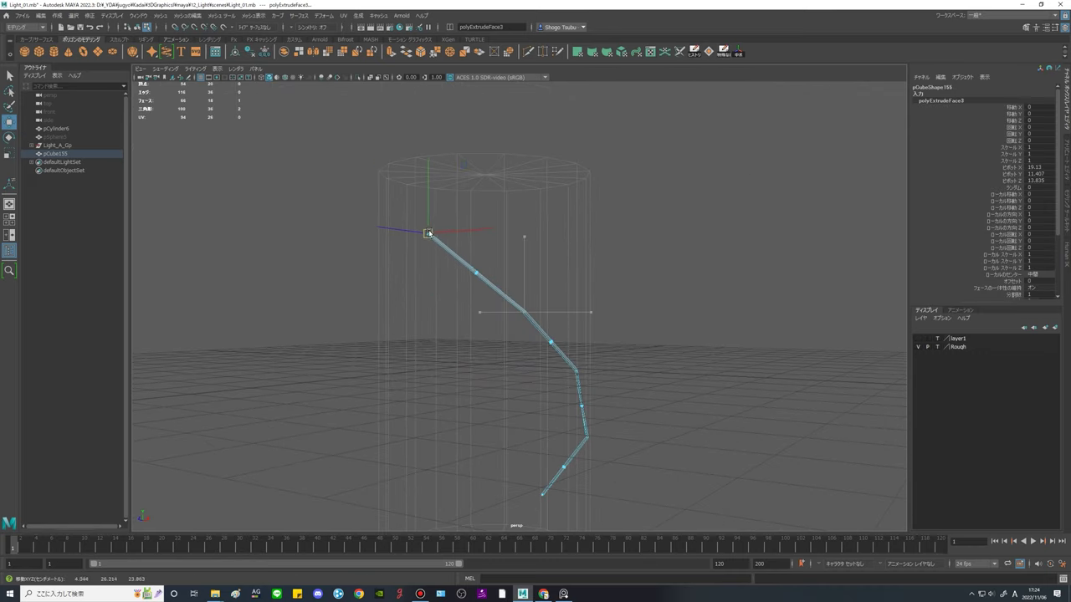
{"action": "left_click_drag", "start_coordinate": [429, 233], "coordinate": [401, 228]}
Move and rotate the vertices at the strip's new upper end to fit the cylinder's wall.
{"action": "left_click_drag", "start_coordinate": [585, 234], "coordinate": [619, 217], "text": "alt"}
{"action": "key", "text": "F9"}
{"action": "left_click_drag", "start_coordinate": [483, 281], "coordinate": [522, 318]}
{"action": "left_click_drag", "start_coordinate": [535, 276], "coordinate": [539, 402], "text": "alt"}
{"action": "key", "text": "e"}
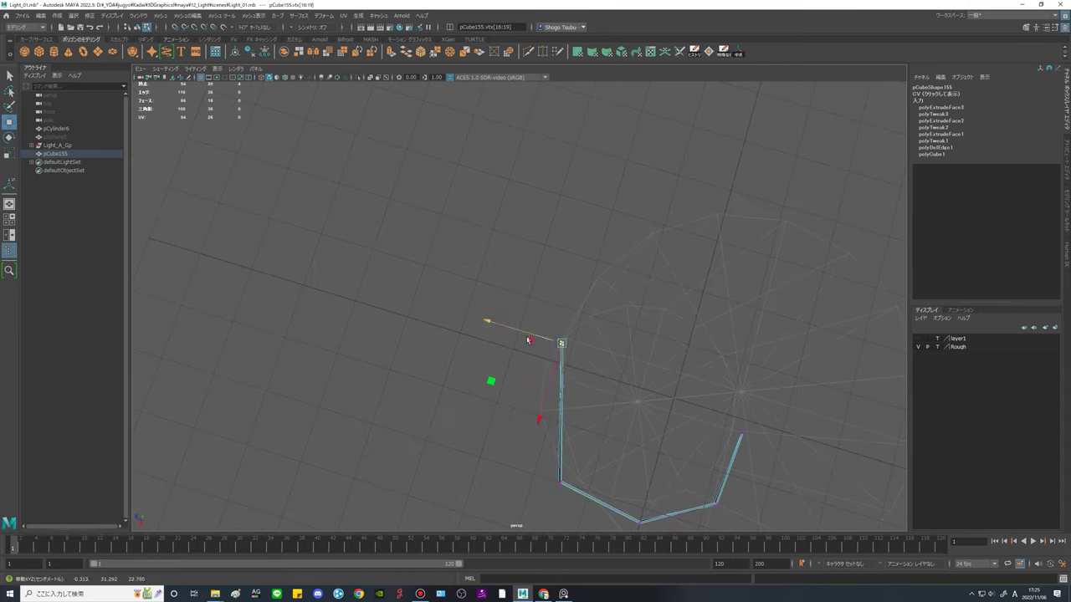
{"action": "left_click_drag", "start_coordinate": [469, 317], "coordinate": [410, 276]}
{"action": "left_click_drag", "start_coordinate": [469, 317], "coordinate": [518, 306], "text": "alt"}
{"action": "key", "text": "e"}
Move the vertices at the strip's middle joint along X to even out its arc.
{"action": "scroll", "coordinate": [474, 286], "scroll_direction": "up", "scroll_amount": 4}
{"action": "scroll", "coordinate": [399, 270], "scroll_direction": "down", "scroll_amount": 3}
{"action": "left_click_drag", "start_coordinate": [619, 361], "coordinate": [509, 393], "text": "alt"}
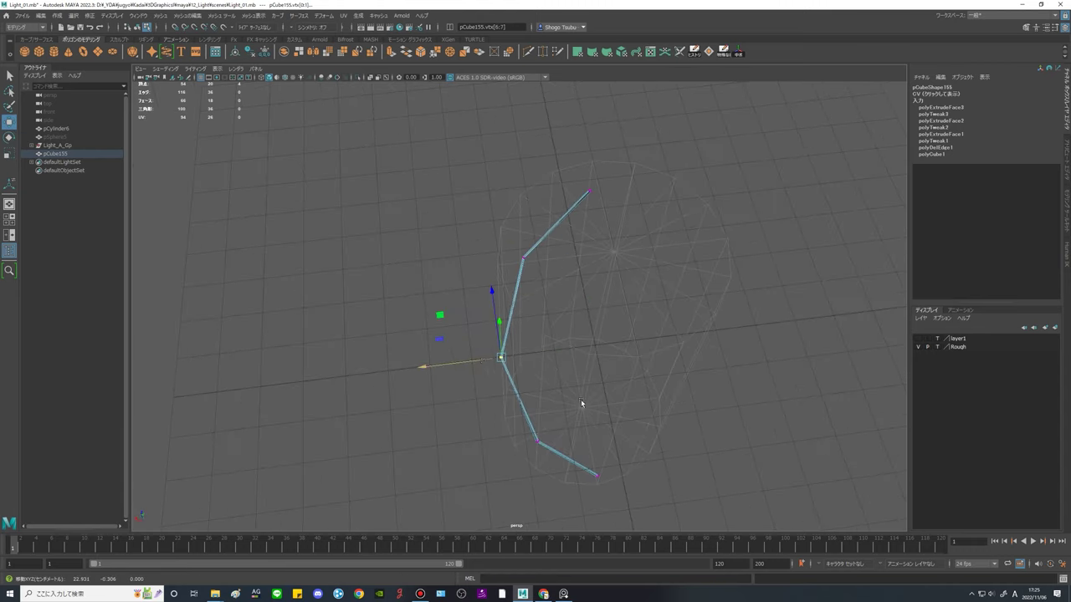
{"action": "left_click_drag", "start_coordinate": [652, 405], "coordinate": [470, 366], "text": "alt"}
Insert supporting edge loops near the two ends of the strip.
{"action": "right_click_drag", "start_coordinate": [528, 326], "coordinate": [590, 289]}
{"action": "middle_click_drag", "start_coordinate": [590, 289], "coordinate": [646, 376], "text": "alt"}
{"action": "left_click", "coordinate": [412, 238]}
{"action": "right_click_drag", "start_coordinate": [411, 237], "coordinate": [439, 240], "text": "alt"}
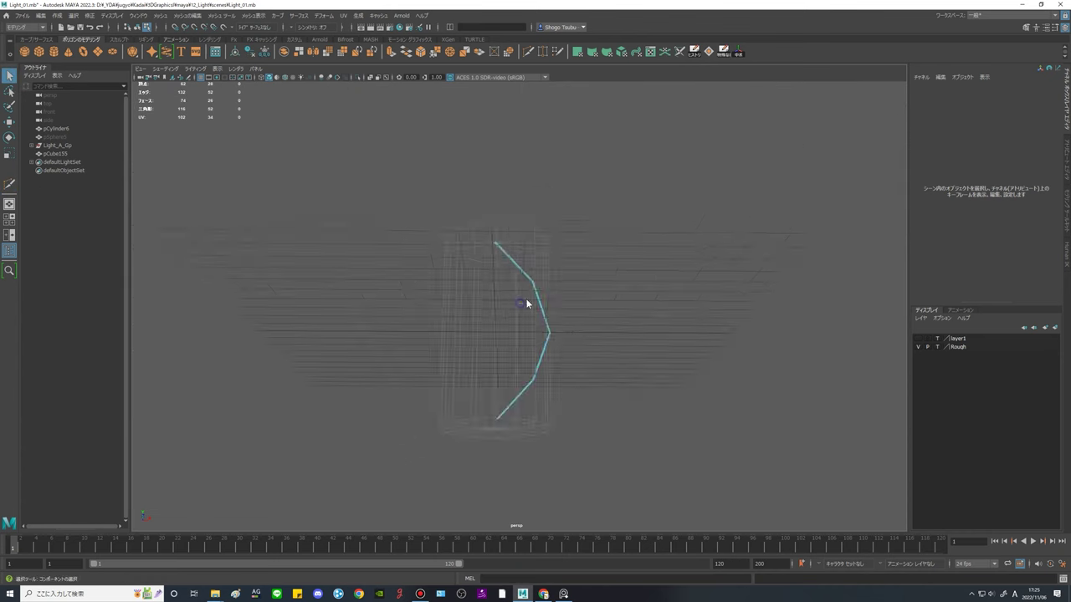
{"action": "left_click_drag", "start_coordinate": [526, 304], "coordinate": [559, 335], "text": "alt"}
Delete the strip's history and smooth its mesh into a rounded curve.
{"action": "left_click", "coordinate": [531, 289]}
{"action": "left_click", "coordinate": [694, 52]}
{"action": "key", "text": "e"}
{"action": "key", "text": "3"}
{"action": "left_click", "coordinate": [740, 277]}
{"action": "left_click", "coordinate": [619, 332]}
{"action": "left_click_drag", "start_coordinate": [672, 312], "coordinate": [609, 277], "text": "alt"}
{"action": "key", "text": "1"}
Show layer1 to compare the strip with the finished woven lamp.
{"action": "middle_click_drag", "start_coordinate": [609, 278], "coordinate": [649, 298], "text": "alt"}
{"action": "left_click", "coordinate": [918, 339]}
{"action": "left_click_drag", "start_coordinate": [789, 327], "coordinate": [733, 337], "text": "alt"}
{"action": "scroll", "coordinate": [750, 329], "scroll_direction": "down", "scroll_amount": 4}
{"action": "scroll", "coordinate": [719, 337], "scroll_direction": "up", "scroll_amount": 5}
Switch the strip to vertex editing and scale the vertices at its middle joints.
{"action": "right_click_drag", "start_coordinate": [632, 334], "coordinate": [575, 333]}
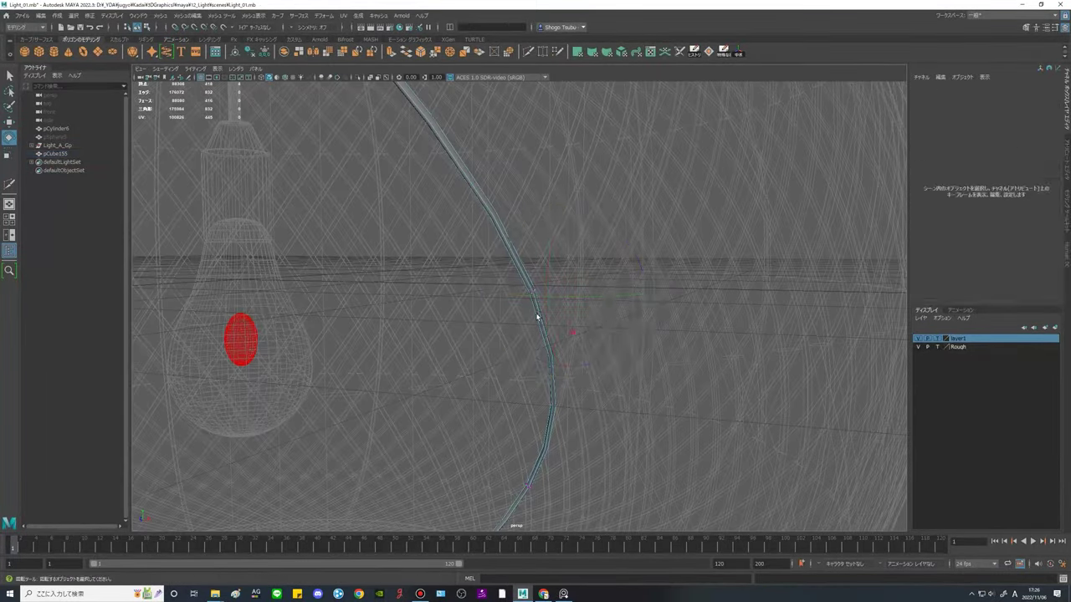
{"action": "left_click_drag", "start_coordinate": [512, 269], "coordinate": [559, 315]}
{"action": "key", "text": "r"}
{"action": "left_click_drag", "start_coordinate": [644, 307], "coordinate": [585, 301], "text": "alt"}
{"action": "scroll", "coordinate": [586, 301], "scroll_direction": "down", "scroll_amount": 5}
{"action": "scroll", "coordinate": [585, 299], "scroll_direction": "up", "scroll_amount": 4}
{"action": "scroll", "coordinate": [586, 301], "scroll_direction": "down", "scroll_amount": 4}
{"action": "middle_click_drag", "start_coordinate": [587, 301], "coordinate": [547, 334], "text": "alt"}
{"action": "left_click_drag", "start_coordinate": [498, 288], "coordinate": [593, 349]}
{"action": "scroll", "coordinate": [625, 322], "scroll_direction": "up", "scroll_amount": 4}
{"action": "scroll", "coordinate": [593, 349], "scroll_direction": "down", "scroll_amount": 4}
Scale the vertices at the strip's upper end.
{"action": "middle_click_drag", "start_coordinate": [593, 348], "coordinate": [545, 292], "text": "alt"}
{"action": "scroll", "coordinate": [442, 273], "scroll_direction": "up", "scroll_amount": 4}
{"action": "left_click_drag", "start_coordinate": [545, 293], "coordinate": [626, 435], "text": "alt"}
{"action": "left_click_drag", "start_coordinate": [625, 409], "coordinate": [619, 452], "text": "alt"}
{"action": "scroll", "coordinate": [621, 343], "scroll_direction": "down", "scroll_amount": 5}
{"action": "scroll", "coordinate": [528, 373], "scroll_direction": "up", "scroll_amount": 3}
{"action": "scroll", "coordinate": [722, 348], "scroll_direction": "down", "scroll_amount": 4}
{"action": "middle_click_drag", "start_coordinate": [585, 318], "coordinate": [507, 349], "text": "alt"}
{"action": "left_click_drag", "start_coordinate": [373, 210], "coordinate": [428, 269]}
{"action": "left_click_drag", "start_coordinate": [535, 326], "coordinate": [627, 311], "text": "alt"}
{"action": "scroll", "coordinate": [627, 311], "scroll_direction": "down", "scroll_amount": 5}
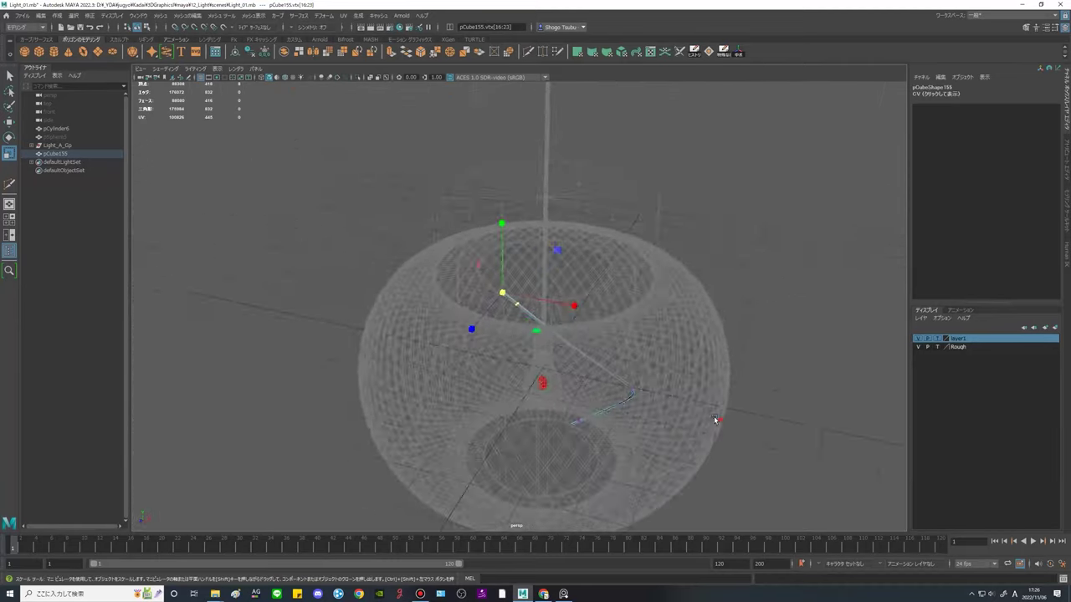
{"action": "left_click_drag", "start_coordinate": [714, 421], "coordinate": [547, 375], "text": "alt"}
{"action": "scroll", "coordinate": [547, 376], "scroll_direction": "up", "scroll_amount": 2}
{"action": "scroll", "coordinate": [631, 376], "scroll_direction": "down", "scroll_amount": 5}
Return the strip to object selection and delete its history.
{"action": "right_click_drag", "start_coordinate": [690, 342], "coordinate": [738, 313]}
{"action": "left_click", "coordinate": [738, 313]}
{"action": "left_click_drag", "start_coordinate": [738, 313], "coordinate": [791, 351], "text": "alt"}
{"action": "scroll", "coordinate": [518, 306], "scroll_direction": "up", "scroll_amount": 3}
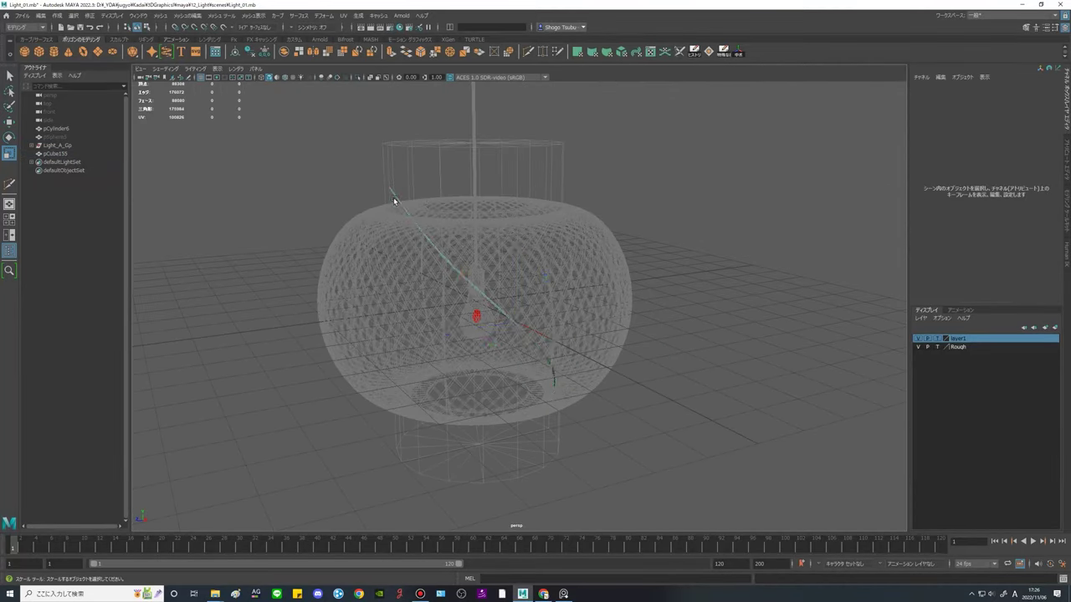
{"action": "left_click", "coordinate": [393, 198]}
{"action": "left_click_drag", "start_coordinate": [426, 199], "coordinate": [517, 224], "text": "alt"}
{"action": "left_click", "coordinate": [161, 16]}
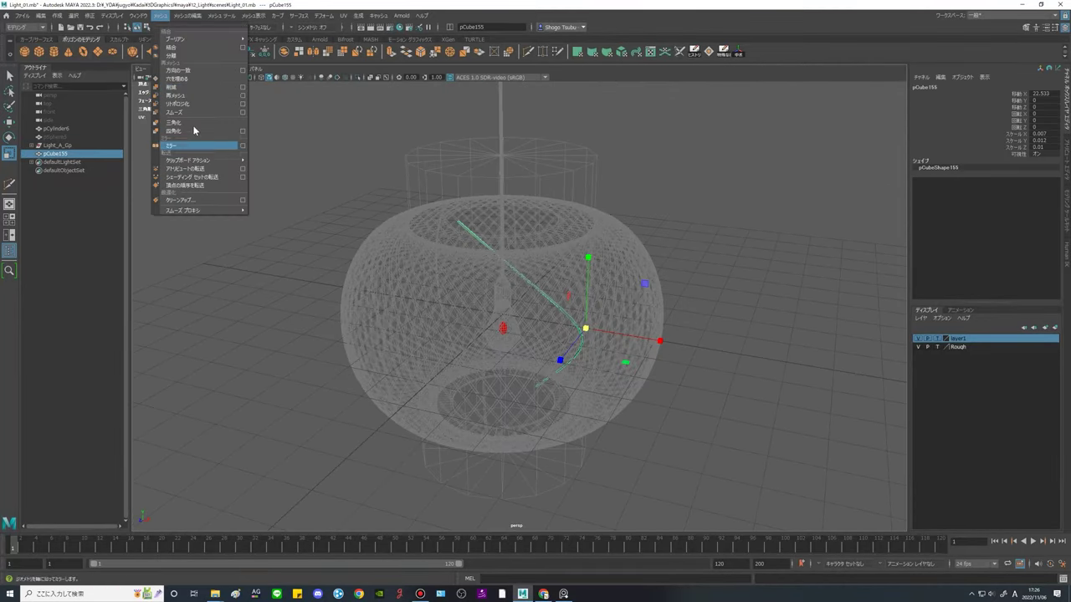
{"action": "mouse_move", "coordinate": [41, 16]}
{"action": "mouse_move", "coordinate": [111, 120]}
{"action": "left_click", "coordinate": [164, 119]}
Move the strip's pivot to the central axis of the lamp at the grid's origin.
{"action": "left_click_drag", "start_coordinate": [661, 237], "coordinate": [660, 299], "text": "alt"}
{"action": "scroll", "coordinate": [659, 298], "scroll_direction": "up", "scroll_amount": 4}
{"action": "key", "text": "d"}
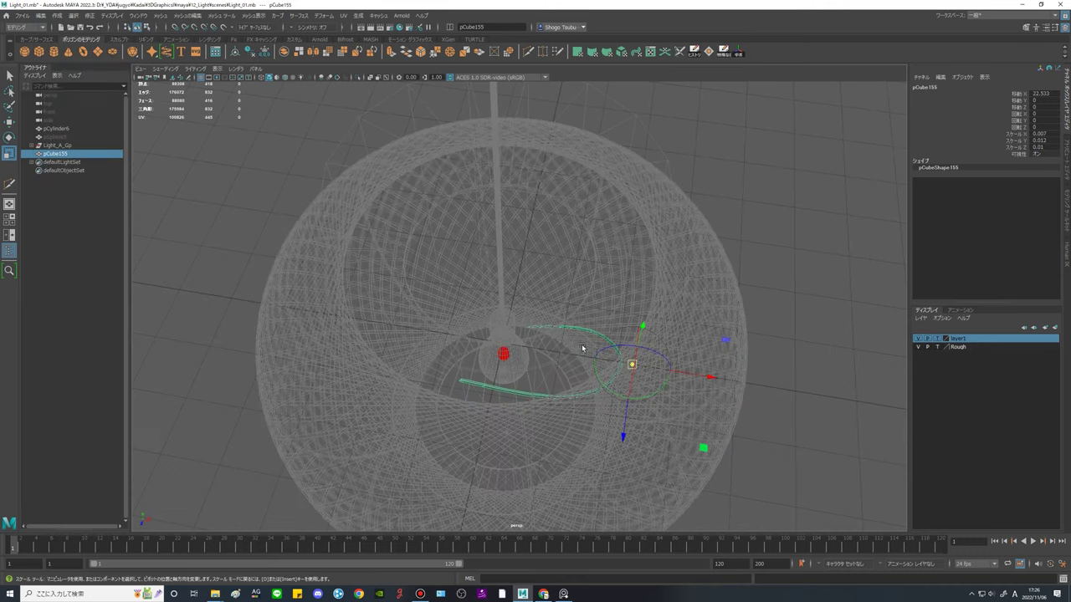
{"action": "middle_click", "coordinate": [507, 345]}
{"action": "scroll", "coordinate": [506, 346], "scroll_direction": "down", "scroll_amount": 5}
{"action": "left_click_drag", "start_coordinate": [506, 345], "coordinate": [426, 313], "text": "alt"}
{"action": "key", "text": "w"}
Make 35 copies of the strip with Duplicate Special, rotating each one 10 degrees around Y.
{"action": "left_click", "coordinate": [41, 16]}
{"action": "left_click", "coordinate": [139, 148]}
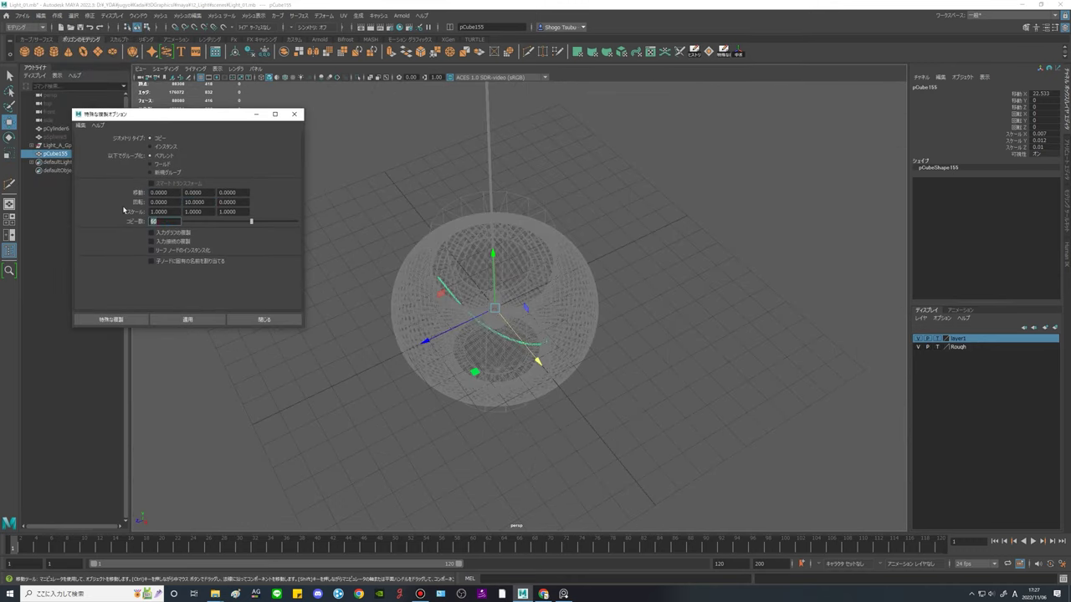
{"action": "type", "text": "35"}
{"action": "left_click", "coordinate": [187, 320]}
Duplicate the original strip, mirror the copy in X through a temporary group and delete the empty group.
{"action": "scroll", "coordinate": [614, 302], "scroll_direction": "up", "scroll_amount": 4}
{"action": "left_click_drag", "start_coordinate": [677, 339], "coordinate": [637, 324], "text": "alt"}
{"action": "scroll", "coordinate": [656, 329], "scroll_direction": "down", "scroll_amount": 5}
{"action": "left_click", "coordinate": [56, 154]}
{"action": "left_click_drag", "start_coordinate": [588, 292], "coordinate": [646, 303], "text": "alt"}
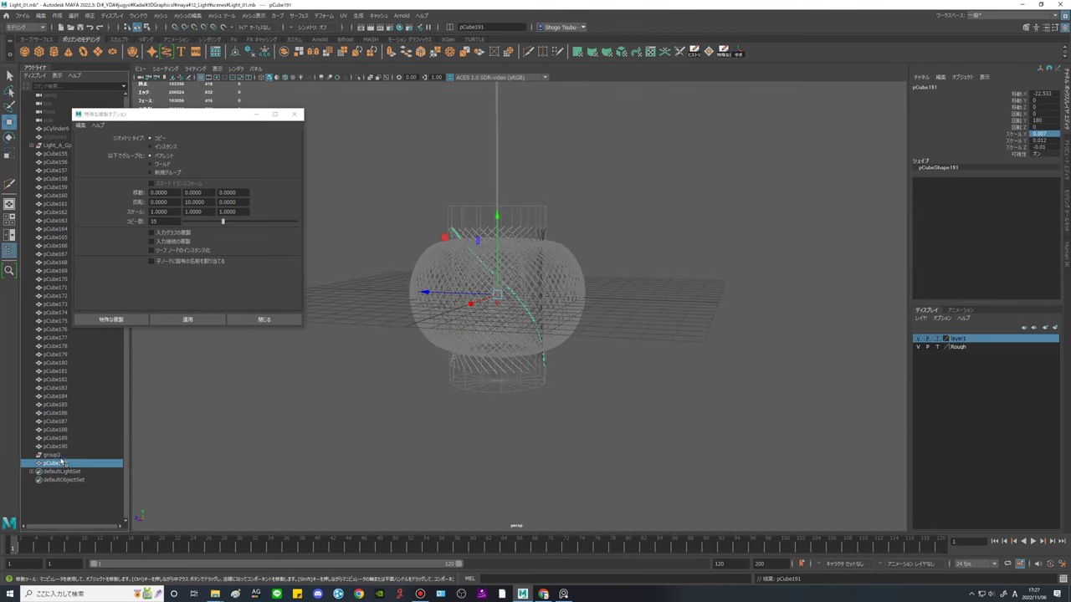
{"action": "key", "text": "Delete"}
{"action": "left_click", "coordinate": [60, 455]}
{"action": "left_click_drag", "start_coordinate": [645, 308], "coordinate": [835, 326], "text": "alt"}
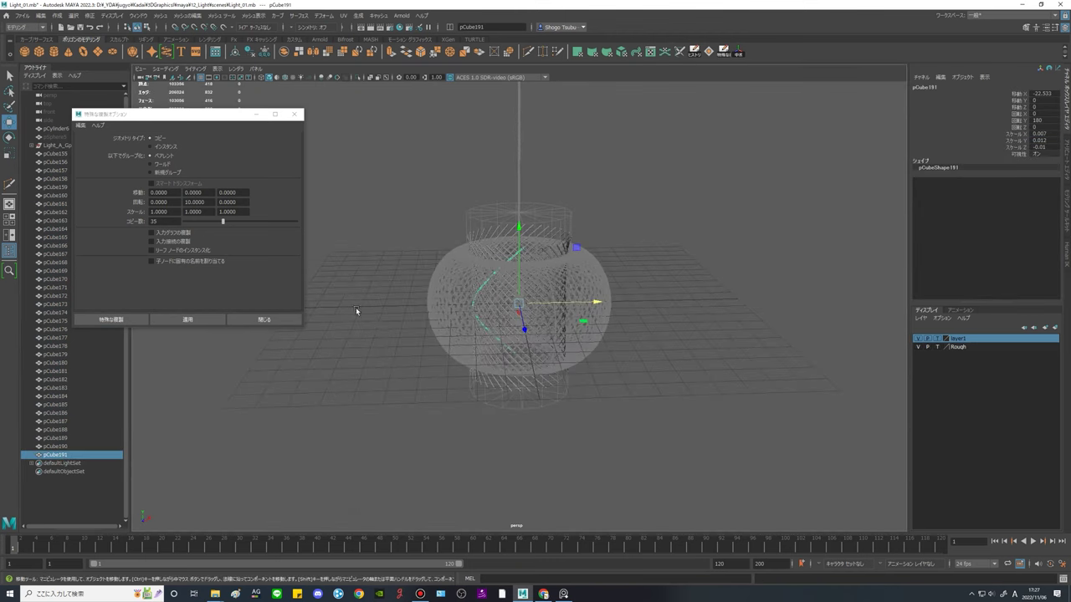
Make 35 copies of the mirrored strip at 10-degree steps around Y and inspect the woven pattern.
{"action": "left_click", "coordinate": [189, 319]}
{"action": "left_click_drag", "start_coordinate": [753, 340], "coordinate": [674, 340], "text": "alt"}
{"action": "middle_click_drag", "start_coordinate": [674, 340], "coordinate": [711, 387], "text": "alt"}
{"action": "scroll", "coordinate": [712, 387], "scroll_direction": "up", "scroll_amount": 6}
{"action": "left_click_drag", "start_coordinate": [712, 387], "coordinate": [800, 321], "text": "alt"}
{"action": "scroll", "coordinate": [746, 397], "scroll_direction": "down", "scroll_amount": 6}
{"action": "scroll", "coordinate": [800, 321], "scroll_direction": "up", "scroll_amount": 5}
{"action": "left_click_drag", "start_coordinate": [502, 243], "coordinate": [638, 351], "text": "alt"}
Delete all rotated and mirrored copies, keeping only the original strip.
{"action": "key", "text": "Delete"}
{"action": "left_click", "coordinate": [62, 456]}
{"action": "left_click", "coordinate": [59, 164], "text": "shift"}
{"action": "scroll", "coordinate": [549, 355], "scroll_direction": "down", "scroll_amount": 6}
{"action": "key", "text": "Delete"}
Switch the original strip to vertex editing and move its upper-end vertices along X.
{"action": "left_click", "coordinate": [56, 154]}
{"action": "scroll", "coordinate": [814, 225], "scroll_direction": "up", "scroll_amount": 5}
{"action": "right_click_drag", "start_coordinate": [815, 225], "coordinate": [757, 225]}
{"action": "left_click_drag", "start_coordinate": [568, 251], "coordinate": [615, 292]}
{"action": "scroll", "coordinate": [533, 306], "scroll_direction": "up", "scroll_amount": 4}
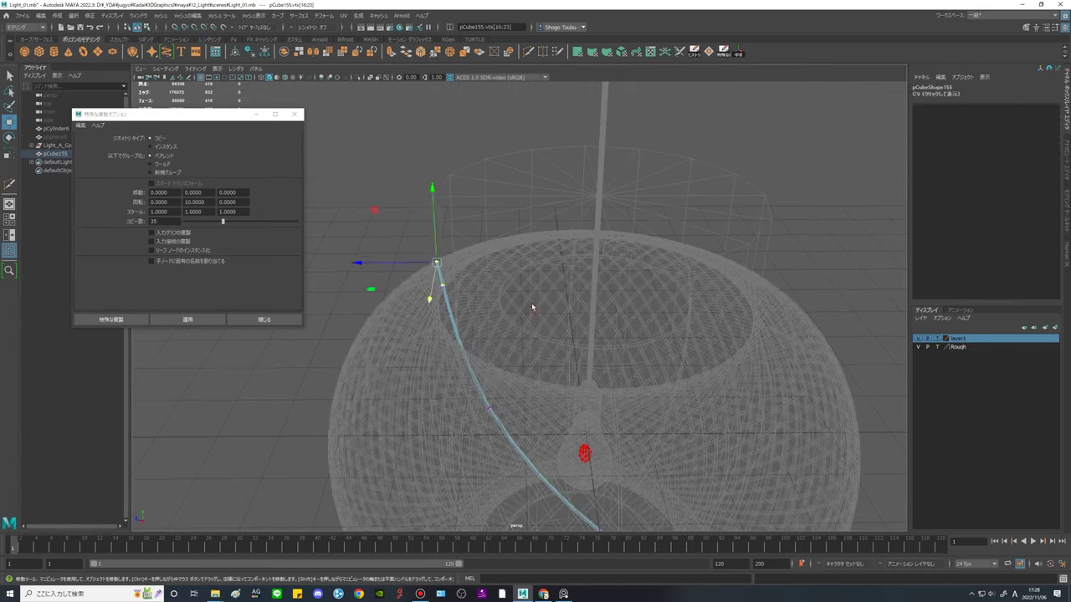
{"action": "left_click_drag", "start_coordinate": [465, 243], "coordinate": [560, 259]}
Turn off the strip's smooth preview and move its upper-end vertices along Z.
{"action": "right_click_drag", "start_coordinate": [560, 259], "coordinate": [539, 210]}
{"action": "key", "text": "1"}
{"action": "scroll", "coordinate": [519, 276], "scroll_direction": "up", "scroll_amount": 4}
{"action": "left_click_drag", "start_coordinate": [448, 230], "coordinate": [562, 348]}
{"action": "scroll", "coordinate": [502, 276], "scroll_direction": "up", "scroll_amount": 3}
{"action": "left_click_drag", "start_coordinate": [461, 251], "coordinate": [485, 256]}
{"action": "scroll", "coordinate": [435, 184], "scroll_direction": "up", "scroll_amount": 2}
{"action": "scroll", "coordinate": [433, 179], "scroll_direction": "down", "scroll_amount": 4}
{"action": "left_click_drag", "start_coordinate": [493, 130], "coordinate": [521, 101], "text": "alt"}
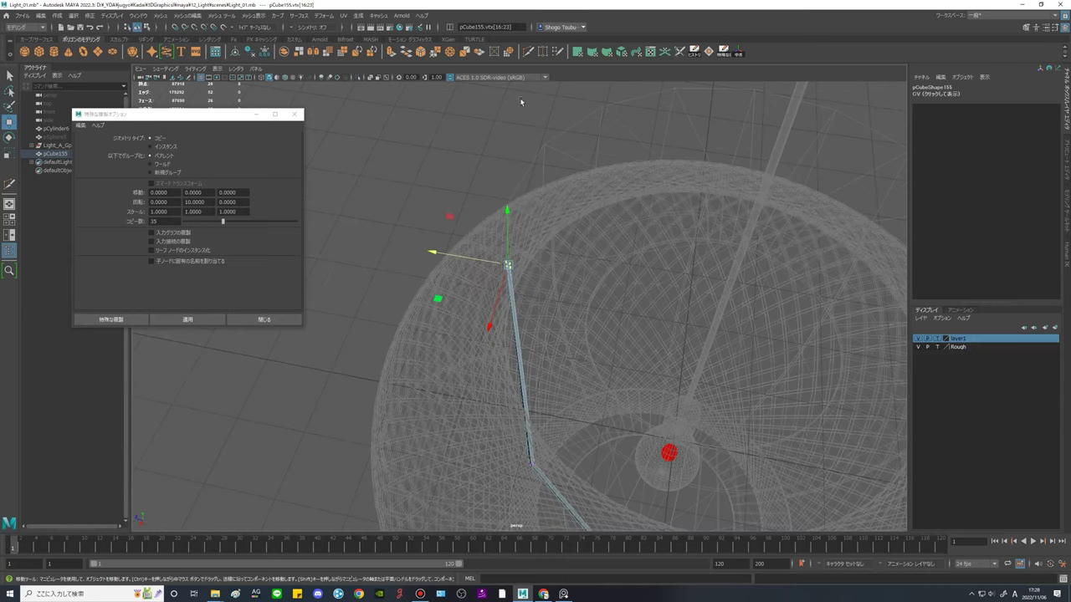
Insert an edge loop near the strip's upper end and turn on its smooth preview.
{"action": "left_click", "coordinate": [512, 288], "text": "ctrl"}
{"action": "key", "text": "q"}
{"action": "left_click_drag", "start_coordinate": [523, 293], "coordinate": [558, 308], "text": "alt"}
{"action": "key", "text": "w"}
{"action": "key", "text": "3"}
Move the vertices at the strip's intermediate joints to even out its curve.
{"action": "scroll", "coordinate": [558, 307], "scroll_direction": "down", "scroll_amount": 5}
{"action": "left_click_drag", "start_coordinate": [673, 293], "coordinate": [669, 343], "text": "alt"}
{"action": "left_click_drag", "start_coordinate": [577, 335], "coordinate": [631, 380]}
{"action": "left_click_drag", "start_coordinate": [664, 419], "coordinate": [669, 468], "text": "alt"}
{"action": "left_click_drag", "start_coordinate": [623, 423], "coordinate": [586, 410]}
{"action": "left_click_drag", "start_coordinate": [536, 318], "coordinate": [494, 359]}
{"action": "left_click_drag", "start_coordinate": [467, 401], "coordinate": [457, 410]}
{"action": "mouse_move", "coordinate": [536, 418]}
{"action": "left_mouse_down", "text": "alt"}
{"action": "mouse_move", "coordinate": [552, 361]}
{"action": "mouse_move", "coordinate": [535, 410]}
{"action": "left_mouse_up", "text": "alt"}
Turn off the smooth preview, reposition the strip's lower-end vertices and insert an edge loop near that end.
{"action": "key", "text": "1"}
{"action": "scroll", "coordinate": [502, 359], "scroll_direction": "up", "scroll_amount": 4}
{"action": "left_click_drag", "start_coordinate": [452, 322], "coordinate": [617, 200]}
{"action": "left_click_drag", "start_coordinate": [587, 204], "coordinate": [551, 185]}
{"action": "left_click", "coordinate": [547, 350], "text": "ctrl"}
{"action": "key", "text": "q"}
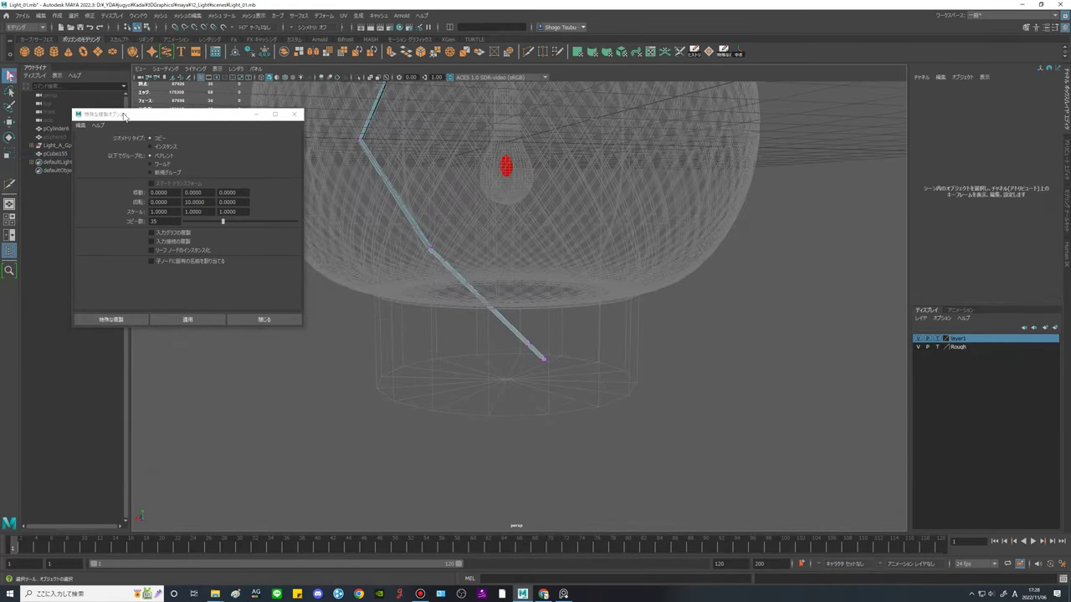
Move the vertices of the new edge loop near the strip's lower end to continue the curve.
{"action": "left_click_drag", "start_coordinate": [501, 418], "coordinate": [443, 339], "text": "alt"}
{"action": "scroll", "coordinate": [502, 368], "scroll_direction": "up", "scroll_amount": 4}
{"action": "left_click_drag", "start_coordinate": [506, 368], "coordinate": [552, 414]}
{"action": "key", "text": "w"}
{"action": "left_click_drag", "start_coordinate": [544, 335], "coordinate": [577, 402], "text": "alt"}
{"action": "middle_click_drag", "start_coordinate": [577, 401], "coordinate": [591, 370], "text": "alt"}
{"action": "left_click_drag", "start_coordinate": [590, 370], "coordinate": [623, 437]}
{"action": "scroll", "coordinate": [586, 402], "scroll_direction": "up", "scroll_amount": 3}
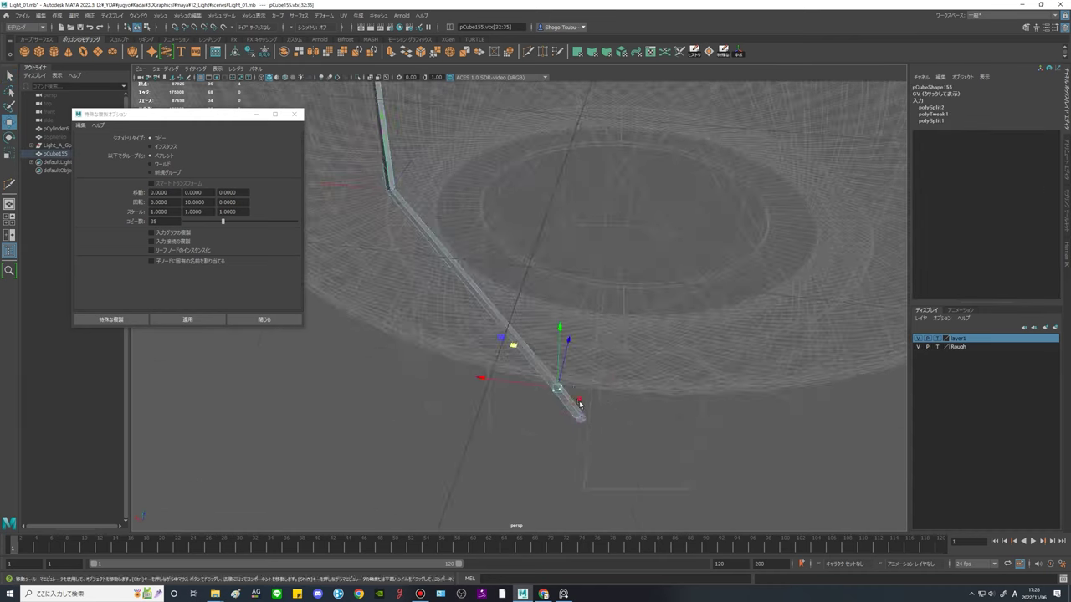
{"action": "left_click_drag", "start_coordinate": [577, 410], "coordinate": [543, 342], "text": "alt"}
{"action": "left_click_drag", "start_coordinate": [514, 358], "coordinate": [535, 318]}
{"action": "left_click_drag", "start_coordinate": [507, 264], "coordinate": [522, 274]}
Try 35 rotated copies of the reshaped strip around the lamp's axis and remove them.
{"action": "left_click_drag", "start_coordinate": [493, 310], "coordinate": [709, 378], "text": "alt"}
{"action": "scroll", "coordinate": [655, 327], "scroll_direction": "down", "scroll_amount": 4}
{"action": "key", "text": "F8"}
{"action": "left_click", "coordinate": [188, 320]}
{"action": "key", "text": "Delete"}
Adjust the vertices at the strip's middle joint and at the edge loop below its upper end.
{"action": "left_click", "coordinate": [452, 164]}
{"action": "key", "text": "F8"}
{"action": "left_click_drag", "start_coordinate": [706, 153], "coordinate": [619, 276], "text": "alt"}
{"action": "scroll", "coordinate": [619, 276], "scroll_direction": "up", "scroll_amount": 4}
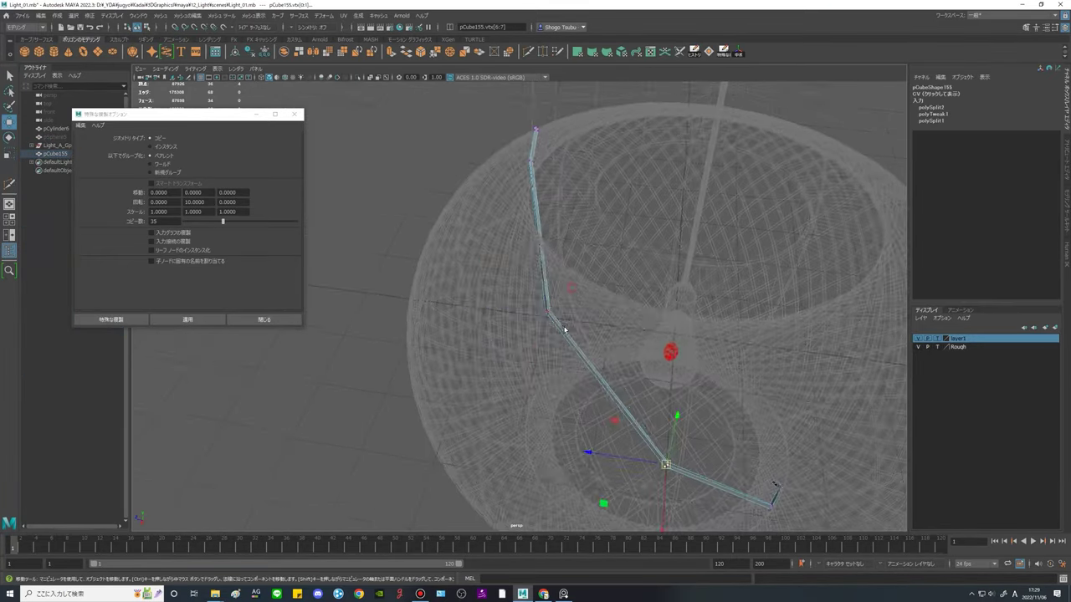
{"action": "left_click_drag", "start_coordinate": [537, 300], "coordinate": [566, 328]}
{"action": "left_click_drag", "start_coordinate": [566, 328], "coordinate": [502, 368], "text": "alt"}
{"action": "left_click_drag", "start_coordinate": [514, 198], "coordinate": [403, 214], "text": "alt"}
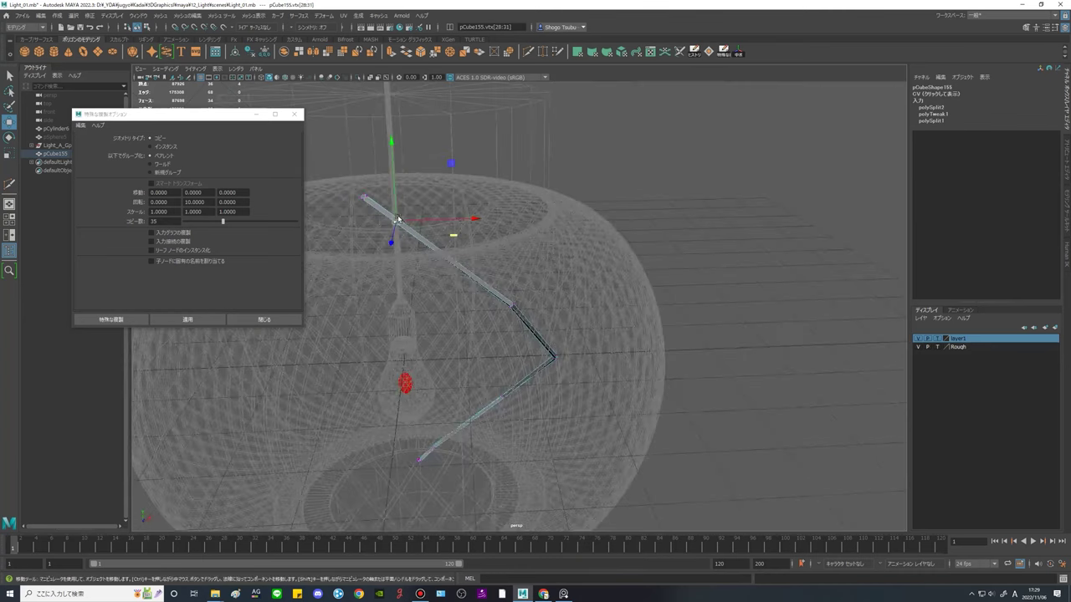
Make 35 copies of the reshaped strip with Duplicate Special at 10-degree steps around Y.
{"action": "scroll", "coordinate": [625, 274], "scroll_direction": "down", "scroll_amount": 3}
{"action": "key", "text": "F8"}
{"action": "left_click", "coordinate": [188, 320]}
{"action": "left_click_drag", "start_coordinate": [769, 313], "coordinate": [633, 249], "text": "alt"}
{"action": "left_click", "coordinate": [723, 231]}
{"action": "scroll", "coordinate": [644, 262], "scroll_direction": "down", "scroll_amount": 3}
{"action": "middle_click_drag", "start_coordinate": [633, 250], "coordinate": [593, 274], "text": "alt"}
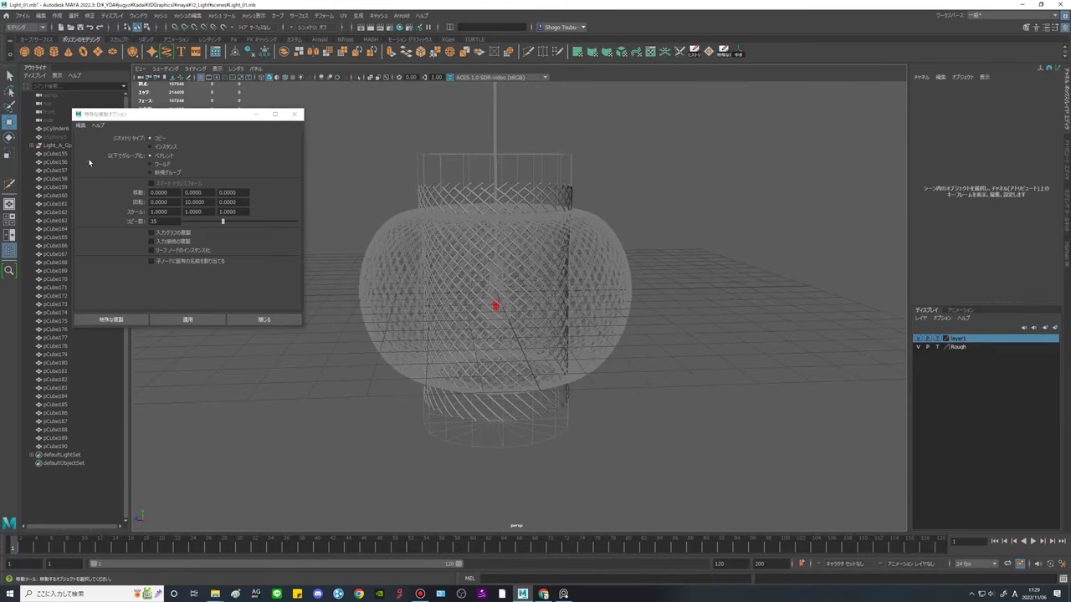
Duplicate the first strip, mirror the copy in X through a temporary group, and remove the empty group.
{"action": "left_click", "coordinate": [55, 155]}
{"action": "key", "text": "ctrl+d"}
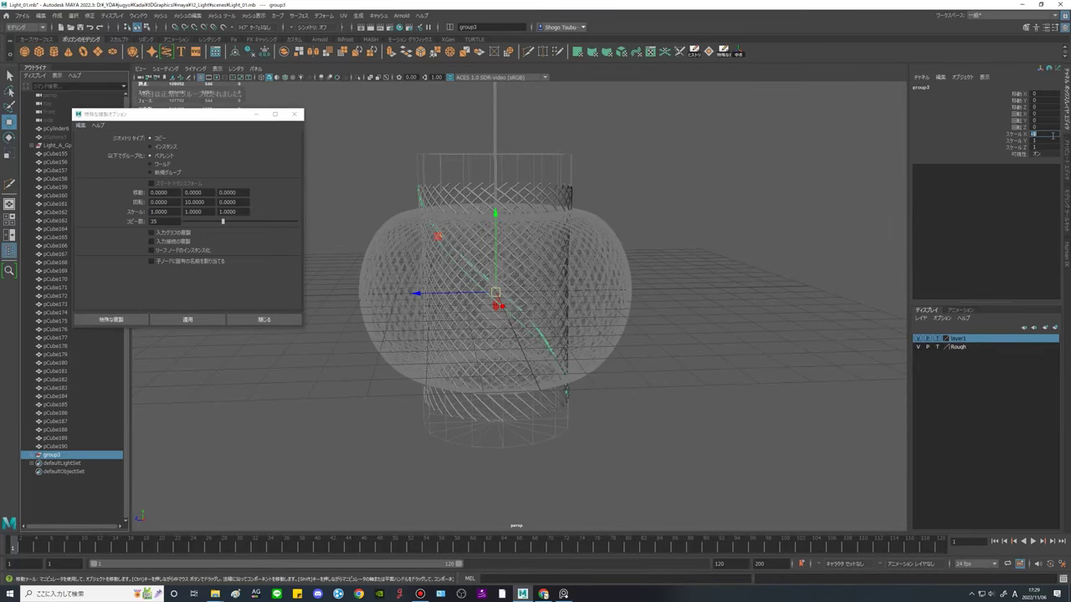
{"action": "left_click_drag", "start_coordinate": [657, 364], "coordinate": [564, 372], "text": "alt"}
{"action": "left_click_drag", "start_coordinate": [149, 449], "coordinate": [111, 445], "text": "alt"}
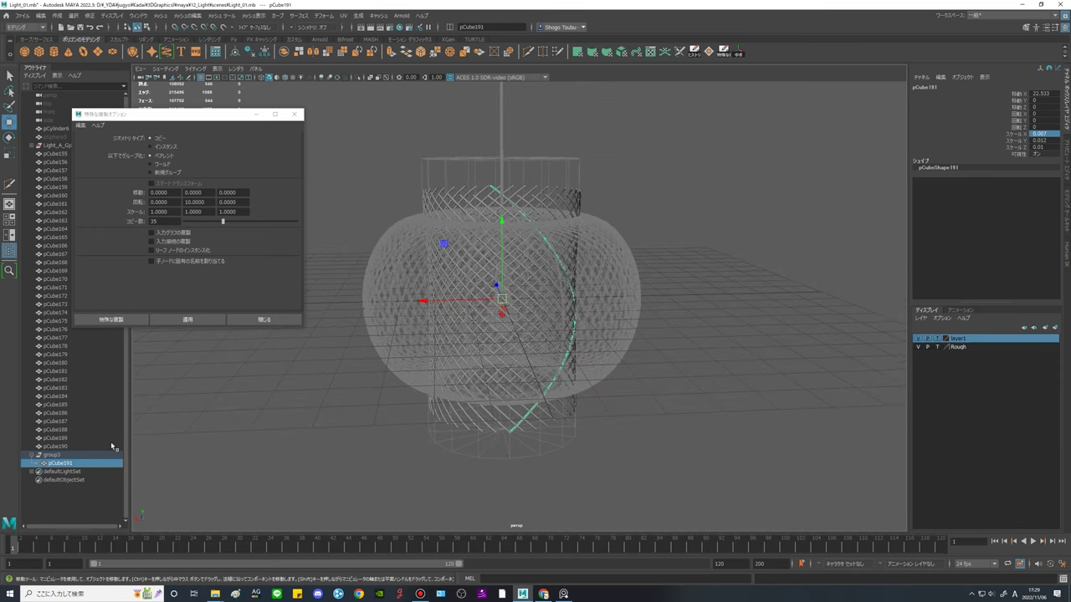
{"action": "left_click", "coordinate": [70, 455]}
{"action": "key", "text": "Delete"}
{"action": "left_click", "coordinate": [62, 456]}
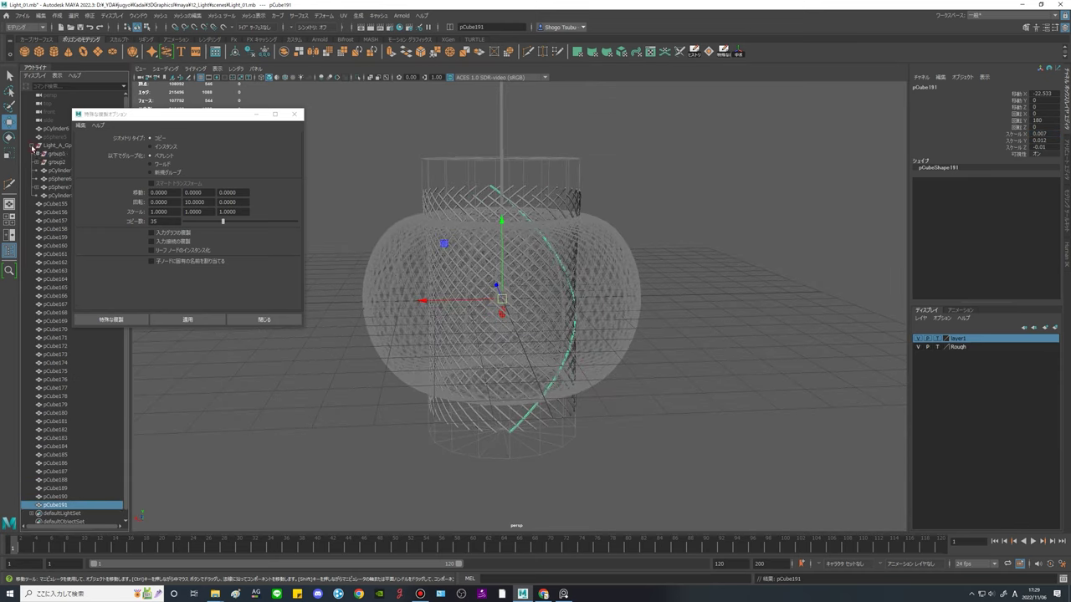
Make 35 copies of the mirrored strip at 10-degree steps around Y and group all the strips.
{"action": "left_click", "coordinate": [56, 154]}
{"action": "left_click", "coordinate": [62, 455]}
{"action": "left_click", "coordinate": [209, 320]}
{"action": "left_click_drag", "start_coordinate": [729, 339], "coordinate": [699, 339], "text": "alt"}
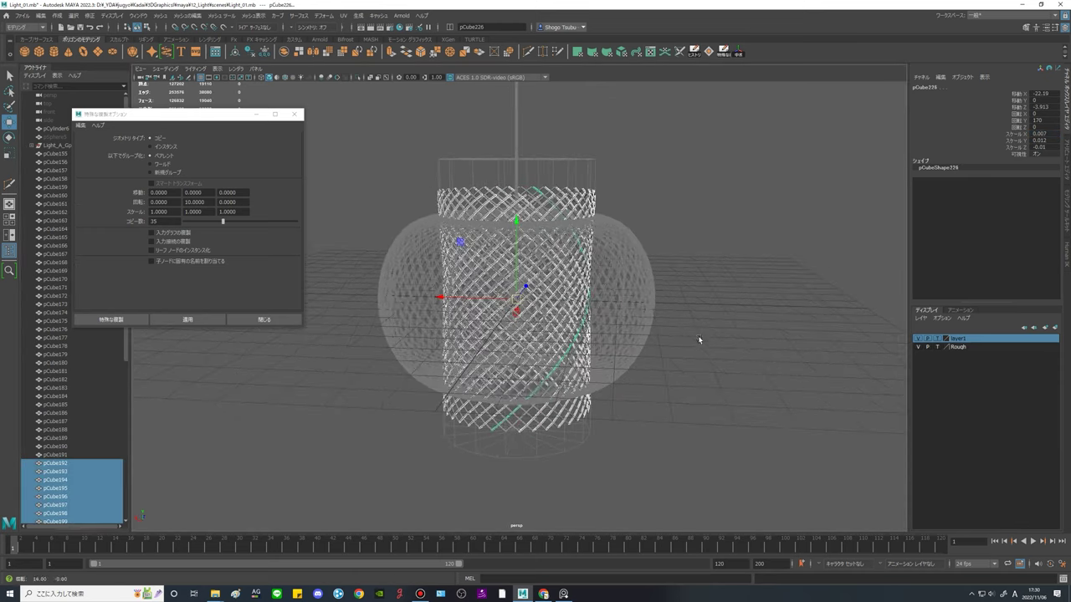
{"action": "key", "text": "ctrl+g"}
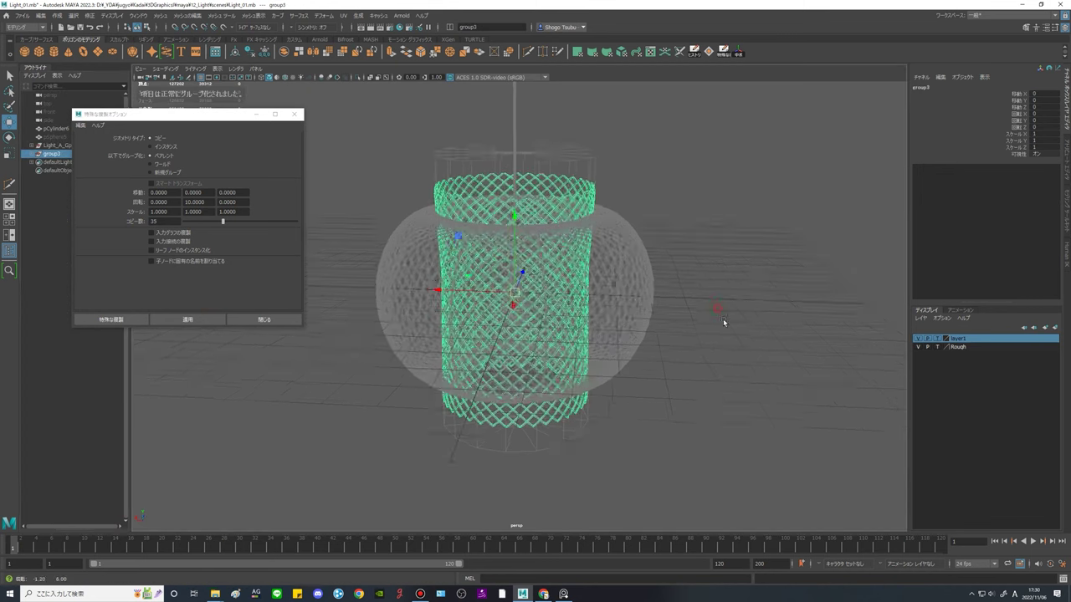
Duplicate the ring cylinder from Light_A_Gp and unparent the copy from that group.
{"action": "left_click", "coordinate": [719, 307]}
{"action": "left_click_drag", "start_coordinate": [560, 245], "coordinate": [525, 259], "text": "alt"}
{"action": "left_click", "coordinate": [32, 146]}
{"action": "left_click", "coordinate": [54, 154]}
{"action": "left_click", "coordinate": [54, 163]}
{"action": "key", "text": "ctrl+d"}
{"action": "key", "text": "shift+p"}
{"action": "middle_click_drag", "start_coordinate": [492, 270], "coordinate": [497, 313], "text": "alt"}
{"action": "left_click_drag", "start_coordinate": [520, 171], "coordinate": [526, 114]}
{"action": "key", "text": "ctrl+z"}
Delete the faces of the copy's lower ring, leaving the upper ring above the weave.
{"action": "right_click_drag", "start_coordinate": [683, 264], "coordinate": [647, 266]}
{"action": "right_click_drag", "start_coordinate": [704, 196], "coordinate": [704, 228]}
{"action": "left_click_drag", "start_coordinate": [658, 494], "coordinate": [165, 360]}
{"action": "middle_click_drag", "start_coordinate": [565, 201], "coordinate": [564, 202]}
{"action": "left_click_drag", "start_coordinate": [545, 280], "coordinate": [529, 365], "text": "alt"}
{"action": "scroll", "coordinate": [537, 318], "scroll_direction": "up", "scroll_amount": 4}
{"action": "left_click_drag", "start_coordinate": [551, 249], "coordinate": [507, 298], "text": "alt"}
{"action": "right_click_drag", "start_coordinate": [507, 298], "coordinate": [623, 269]}
{"action": "scroll", "coordinate": [623, 269], "scroll_direction": "up", "scroll_amount": 3}
{"action": "left_click_drag", "start_coordinate": [552, 289], "coordinate": [509, 251], "text": "alt"}
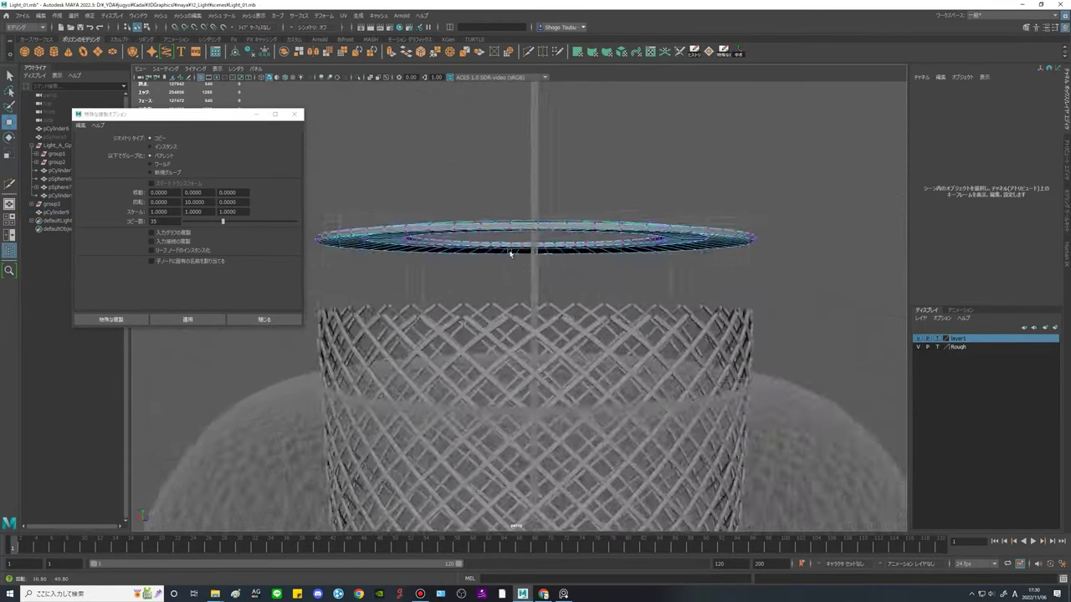
Keep only the two top face loops of the copied upper ring and delete its other faces.
{"action": "middle_click_drag", "start_coordinate": [510, 251], "coordinate": [528, 286], "text": "alt"}
{"action": "left_click_drag", "start_coordinate": [527, 287], "coordinate": [456, 276], "text": "alt"}
{"action": "right_click_drag", "start_coordinate": [449, 261], "coordinate": [450, 279]}
{"action": "scroll", "coordinate": [456, 263], "scroll_direction": "up", "scroll_amount": 3}
{"action": "left_click", "coordinate": [461, 248]}
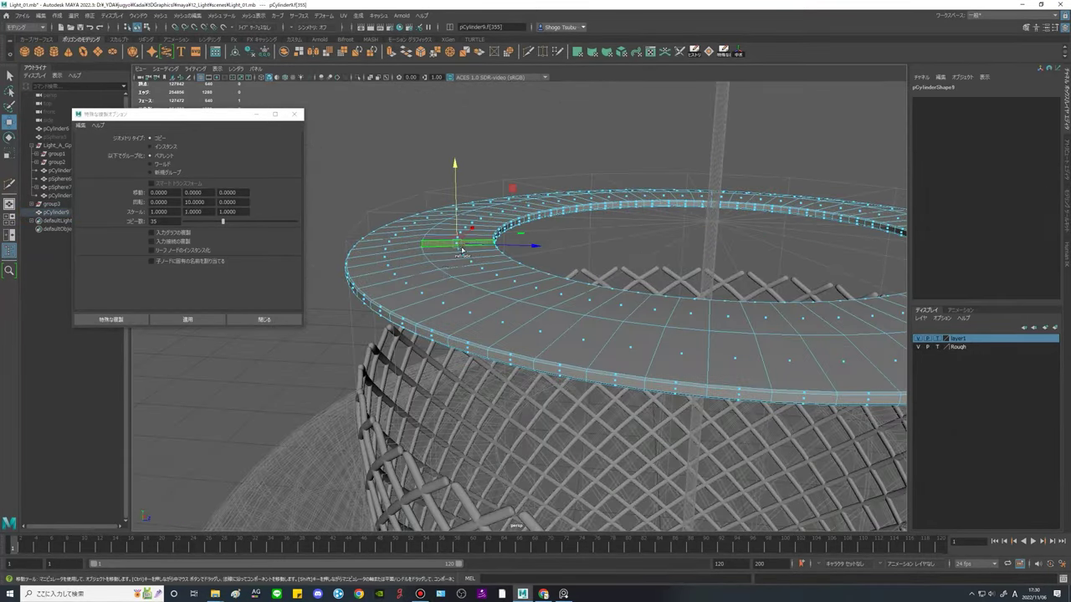
{"action": "double_click", "coordinate": [460, 249], "text": "shift"}
{"action": "left_click", "coordinate": [382, 256], "text": "shift"}
{"action": "double_click", "coordinate": [382, 262], "text": "shift"}
{"action": "scroll", "coordinate": [770, 367], "scroll_direction": "down", "scroll_amount": 5}
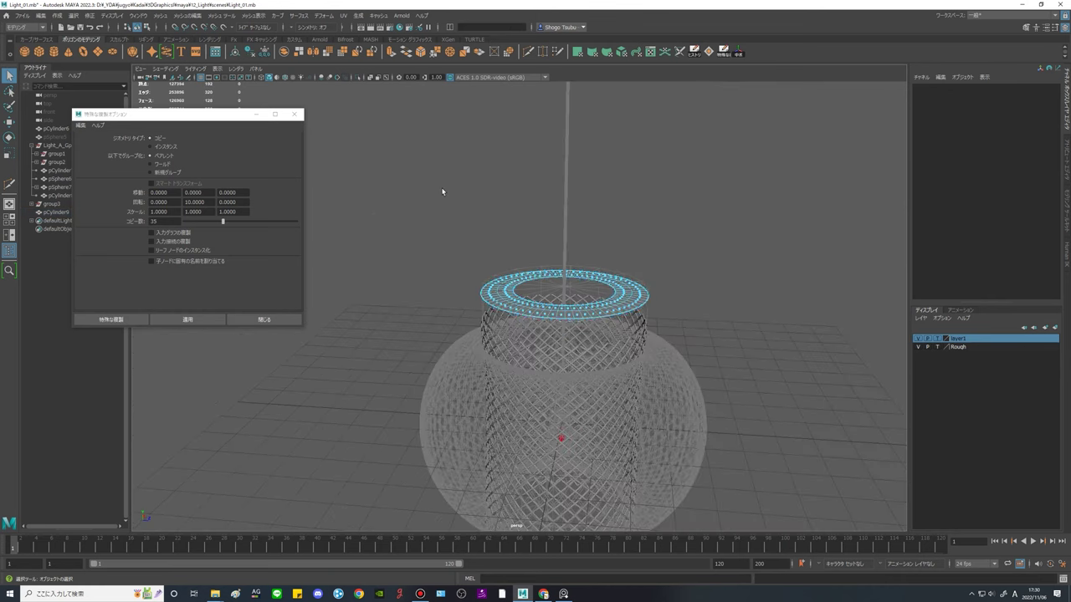
Move the outer edge loop of the remaining ring down below its inner loop.
{"action": "scroll", "coordinate": [513, 281], "scroll_direction": "up", "scroll_amount": 3}
{"action": "left_click_drag", "start_coordinate": [514, 282], "coordinate": [507, 303], "text": "alt"}
{"action": "right_click_drag", "start_coordinate": [456, 285], "coordinate": [465, 243]}
{"action": "scroll", "coordinate": [485, 272], "scroll_direction": "up", "scroll_amount": 4}
{"action": "double_click", "coordinate": [512, 285]}
{"action": "key", "text": "w"}
{"action": "left_click_drag", "start_coordinate": [522, 257], "coordinate": [519, 225], "text": "alt"}
{"action": "left_click_drag", "start_coordinate": [568, 176], "coordinate": [573, 209]}
Scale the ring's middle edge loop outward in X and Z.
{"action": "key", "text": "r"}
{"action": "double_click", "coordinate": [506, 338]}
{"action": "left_click_drag", "start_coordinate": [507, 333], "coordinate": [520, 287], "text": "alt"}
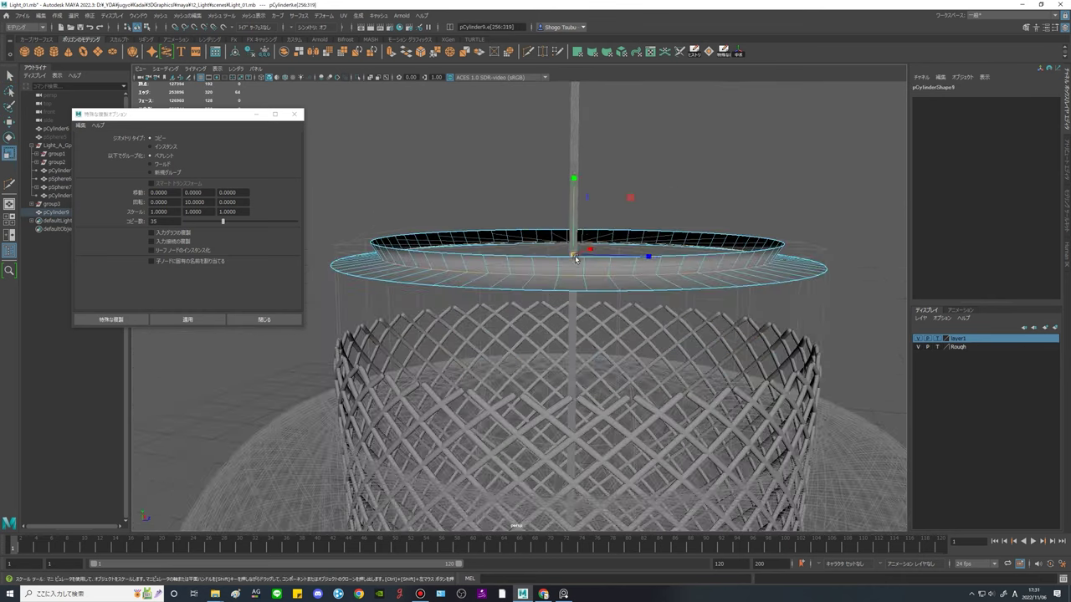
{"action": "middle_click_drag", "start_coordinate": [632, 272], "coordinate": [639, 274]}
{"action": "key", "text": "w"}
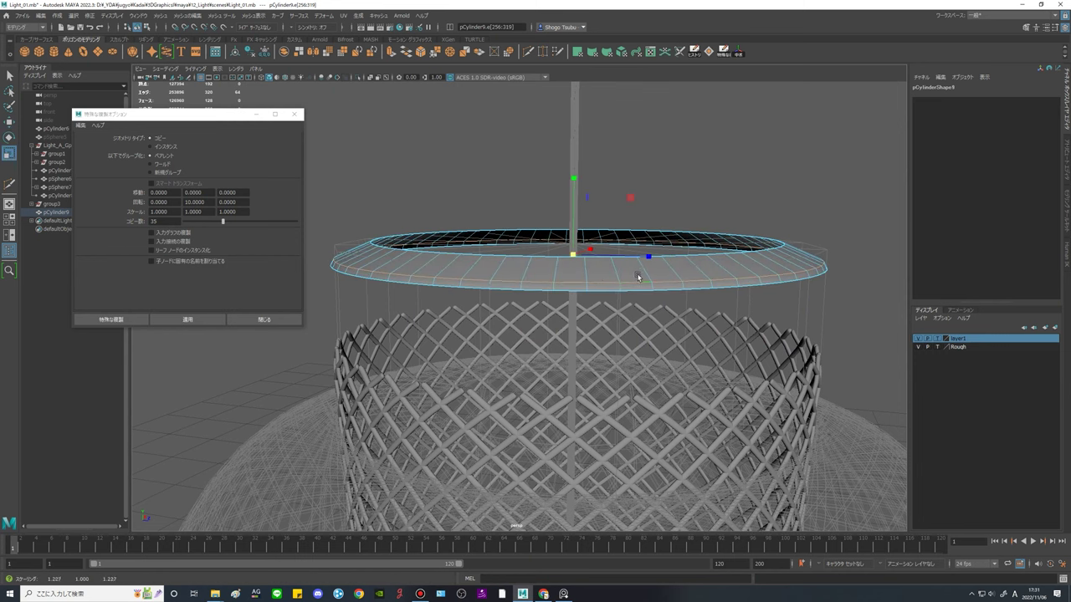
Move the ring's outer edge loop down to the top of the woven cylinder.
{"action": "double_click", "coordinate": [632, 287]}
{"action": "left_click_drag", "start_coordinate": [574, 182], "coordinate": [573, 273]}
{"action": "left_click_drag", "start_coordinate": [573, 273], "coordinate": [520, 270], "text": "alt"}
{"action": "left_click_drag", "start_coordinate": [592, 149], "coordinate": [593, 181]}
{"action": "left_click_drag", "start_coordinate": [558, 228], "coordinate": [544, 242], "text": "alt"}
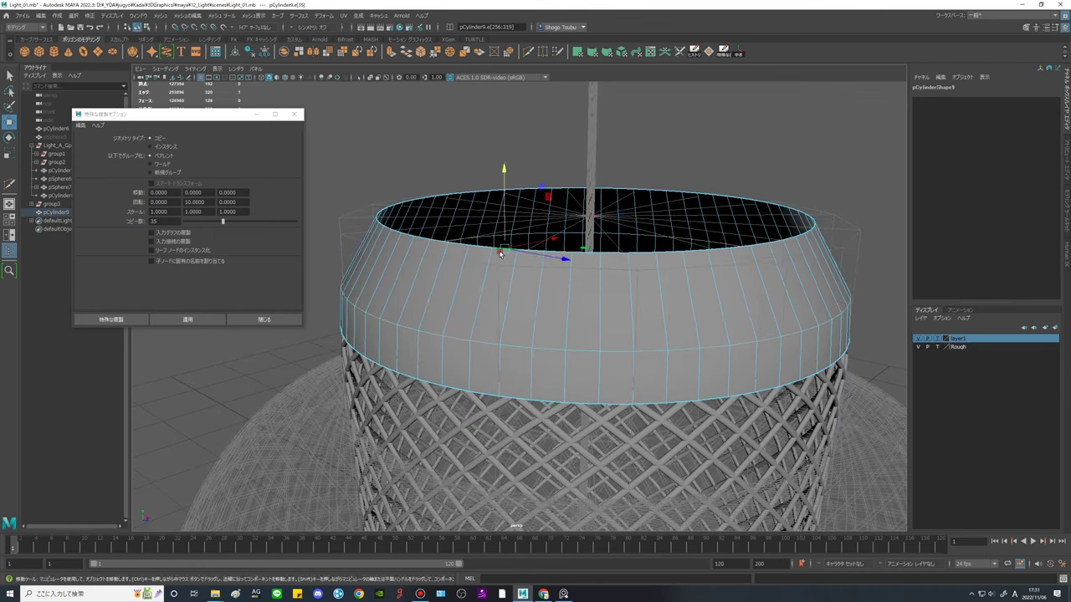
Extrude the ring's top edge loop and scale it slightly inward to round off the rim.
{"action": "double_click", "coordinate": [506, 252]}
{"action": "left_click_drag", "start_coordinate": [607, 223], "coordinate": [602, 199], "text": "alt"}
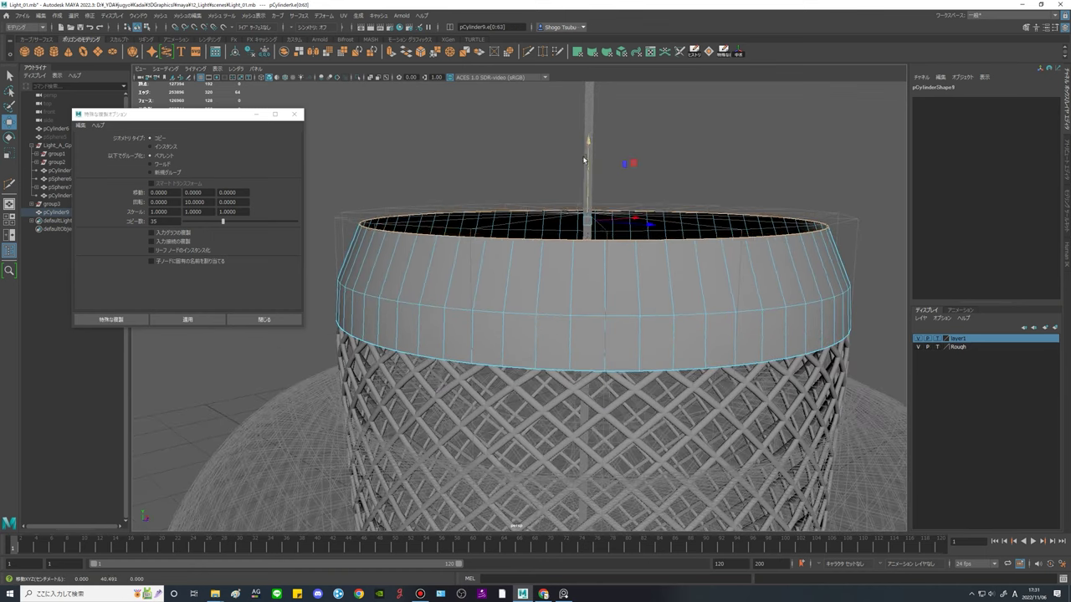
{"action": "left_click_drag", "start_coordinate": [512, 258], "coordinate": [517, 247], "text": "alt"}
{"action": "key", "text": "ctrl+e"}
{"action": "middle_click_drag", "start_coordinate": [592, 199], "coordinate": [595, 199]}
{"action": "left_click_drag", "start_coordinate": [588, 208], "coordinate": [572, 206]}
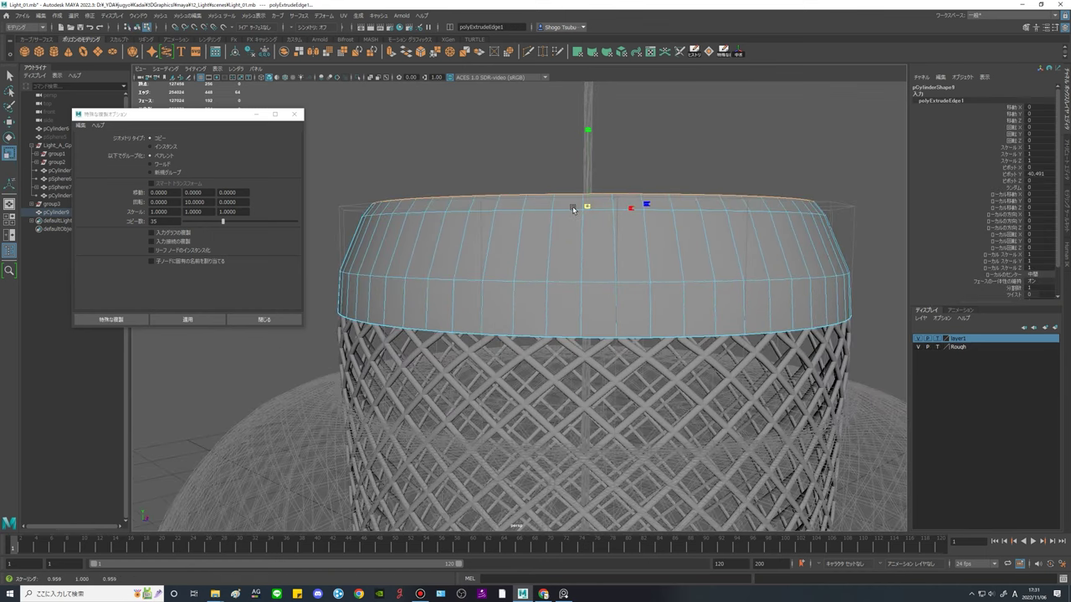
Lower the ring's bottom edge loop slightly over the upper end of the weave.
{"action": "scroll", "coordinate": [657, 254], "scroll_direction": "down", "scroll_amount": 6}
{"action": "mouse_move", "coordinate": [657, 254]}
{"action": "left_mouse_down", "text": "alt"}
{"action": "mouse_move", "coordinate": [683, 256]}
{"action": "mouse_move", "coordinate": [649, 264]}
{"action": "left_mouse_up", "text": "alt"}
{"action": "scroll", "coordinate": [468, 299], "scroll_direction": "up", "scroll_amount": 3}
{"action": "double_click", "coordinate": [467, 298]}
{"action": "scroll", "coordinate": [549, 250], "scroll_direction": "up", "scroll_amount": 5}
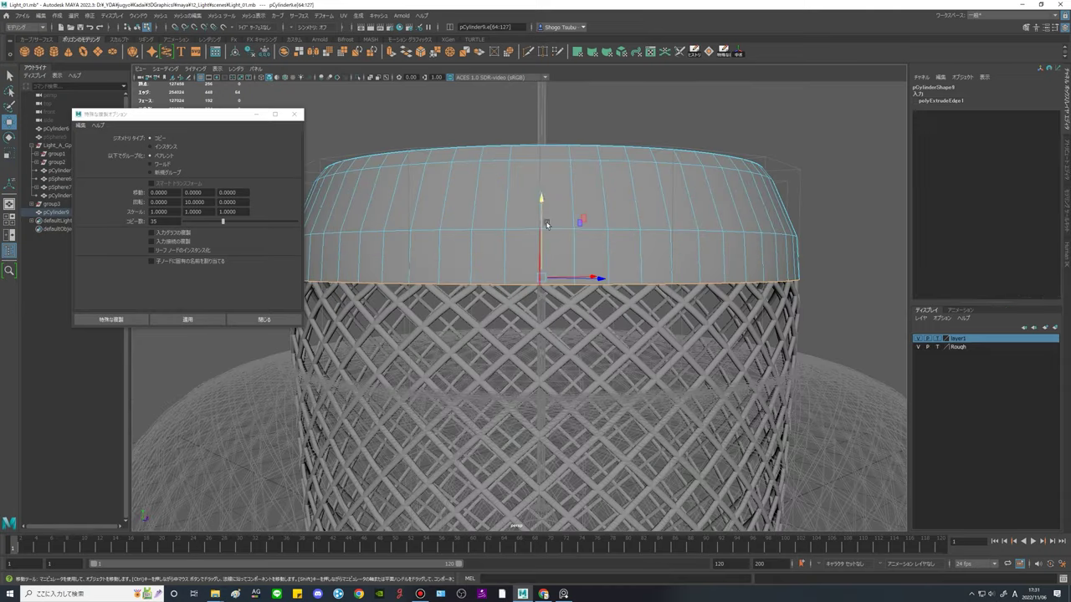
{"action": "left_click_drag", "start_coordinate": [542, 200], "coordinate": [542, 202]}
Extrude all of the ring's faces slightly inward to give the wall thickness.
{"action": "left_click_drag", "start_coordinate": [542, 202], "coordinate": [502, 268], "text": "alt"}
{"action": "right_click_drag", "start_coordinate": [468, 295], "coordinate": [468, 332]}
{"action": "scroll", "coordinate": [468, 318], "scroll_direction": "down", "scroll_amount": 5}
{"action": "left_click_drag", "start_coordinate": [820, 416], "coordinate": [421, 242]}
{"action": "left_click_drag", "start_coordinate": [420, 279], "coordinate": [468, 318], "text": "alt"}
{"action": "scroll", "coordinate": [605, 291], "scroll_direction": "up", "scroll_amount": 3}
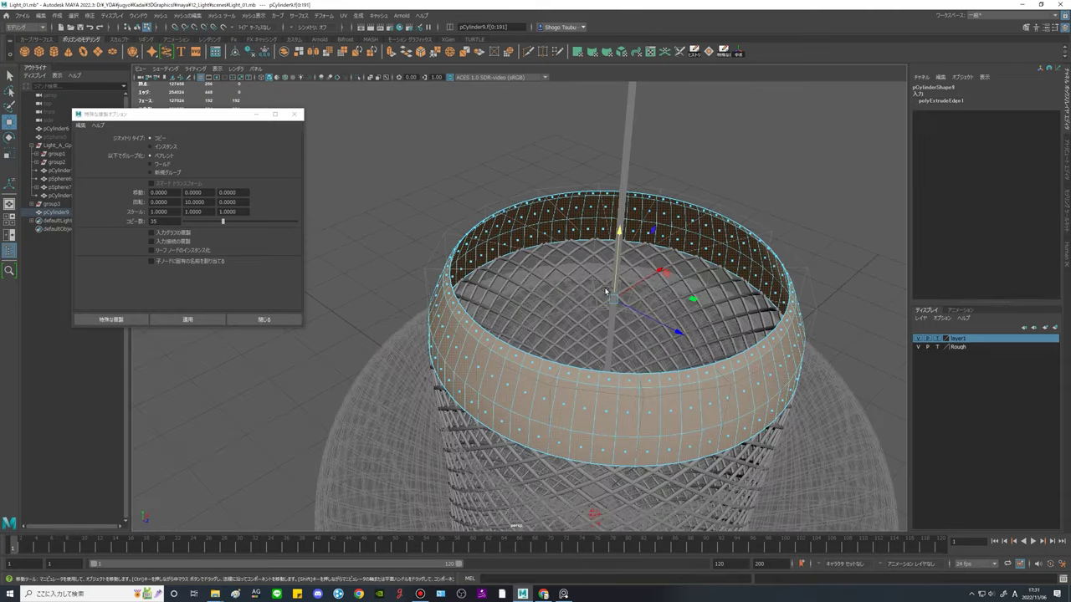
{"action": "key", "text": "r"}
{"action": "left_click_drag", "start_coordinate": [608, 291], "coordinate": [615, 316], "text": "alt"}
{"action": "left_click_drag", "start_coordinate": [693, 293], "coordinate": [691, 294]}
{"action": "middle_click_drag", "start_coordinate": [463, 272], "coordinate": [544, 287], "text": "alt"}
{"action": "scroll", "coordinate": [545, 287], "scroll_direction": "up", "scroll_amount": 4}
{"action": "left_click_drag", "start_coordinate": [544, 276], "coordinate": [480, 270], "text": "alt"}
{"action": "scroll", "coordinate": [539, 302], "scroll_direction": "up", "scroll_amount": 3}
{"action": "scroll", "coordinate": [539, 301], "scroll_direction": "down", "scroll_amount": 5}
{"action": "scroll", "coordinate": [480, 270], "scroll_direction": "up", "scroll_amount": 5}
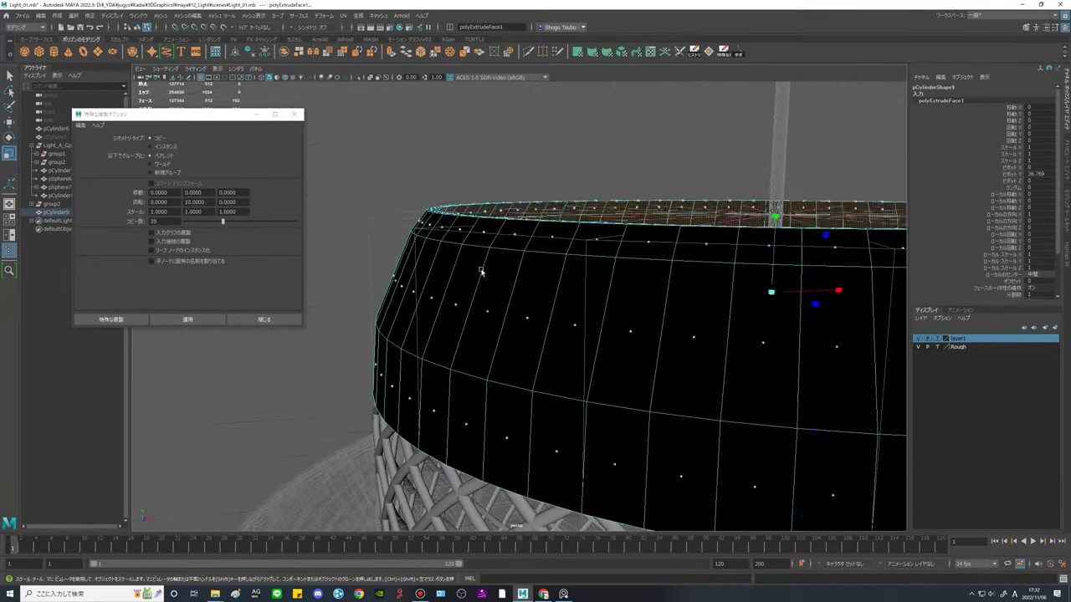
Return the ring to object mode and reverse its normals.
{"action": "right_click_drag", "start_coordinate": [480, 271], "coordinate": [515, 238]}
{"action": "left_click", "coordinate": [253, 15]}
{"action": "left_click", "coordinate": [259, 56]}
{"action": "key", "text": "w"}
{"action": "left_click_drag", "start_coordinate": [452, 217], "coordinate": [469, 276], "text": "alt"}
{"action": "scroll", "coordinate": [478, 244], "scroll_direction": "up", "scroll_amount": 3}
{"action": "scroll", "coordinate": [502, 276], "scroll_direction": "down", "scroll_amount": 8}
Bevel the edge loops along the ring's upper and lower rims and close the Duplicate Special options.
{"action": "right_click_drag", "start_coordinate": [544, 296], "coordinate": [579, 274]}
{"action": "left_click_drag", "start_coordinate": [578, 288], "coordinate": [600, 277], "text": "alt"}
{"action": "right_click_drag", "start_coordinate": [600, 277], "coordinate": [598, 245]}
{"action": "scroll", "coordinate": [571, 251], "scroll_direction": "up", "scroll_amount": 5}
{"action": "left_click_drag", "start_coordinate": [435, 247], "coordinate": [410, 186], "text": "alt"}
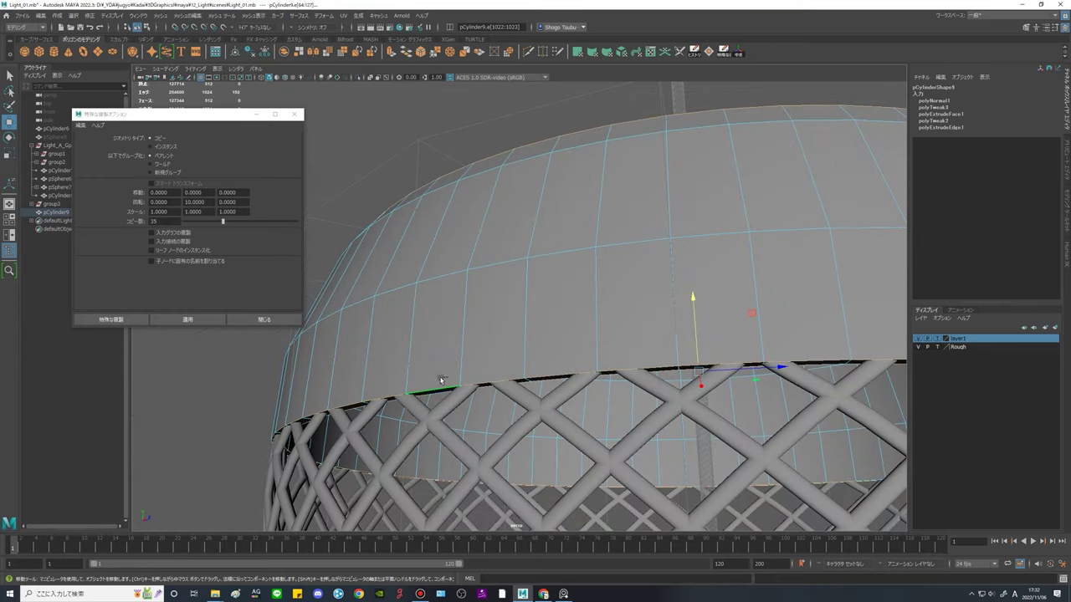
{"action": "left_click", "coordinate": [450, 51]}
{"action": "right_click_drag", "start_coordinate": [569, 249], "coordinate": [604, 220]}
{"action": "left_click_drag", "start_coordinate": [535, 243], "coordinate": [502, 310], "text": "alt"}
{"action": "left_click", "coordinate": [294, 114]}
{"action": "scroll", "coordinate": [586, 276], "scroll_direction": "down", "scroll_amount": 6}
{"action": "left_click", "coordinate": [711, 242]}
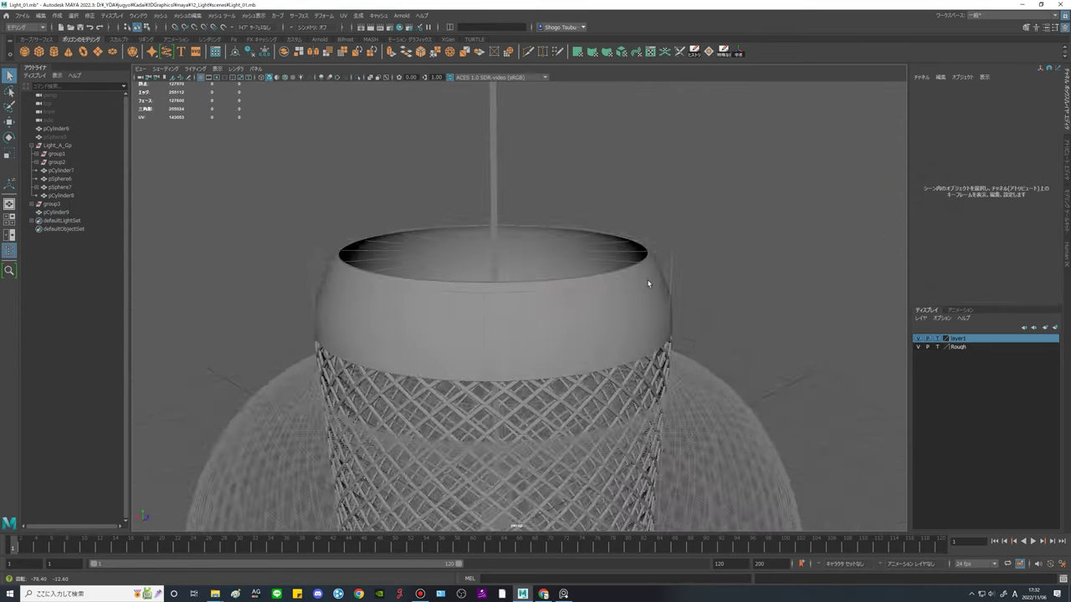
Open the Bevel options for the ring's outer middle edge loop, set 2 segments and try the bevel.
{"action": "scroll", "coordinate": [519, 318], "scroll_direction": "up", "scroll_amount": 4}
{"action": "left_click", "coordinate": [450, 337]}
{"action": "right_click_drag", "start_coordinate": [451, 337], "coordinate": [452, 305]}
{"action": "left_click_drag", "start_coordinate": [476, 377], "coordinate": [493, 347], "text": "alt"}
{"action": "double_click", "coordinate": [495, 329]}
{"action": "double_click", "coordinate": [450, 51]}
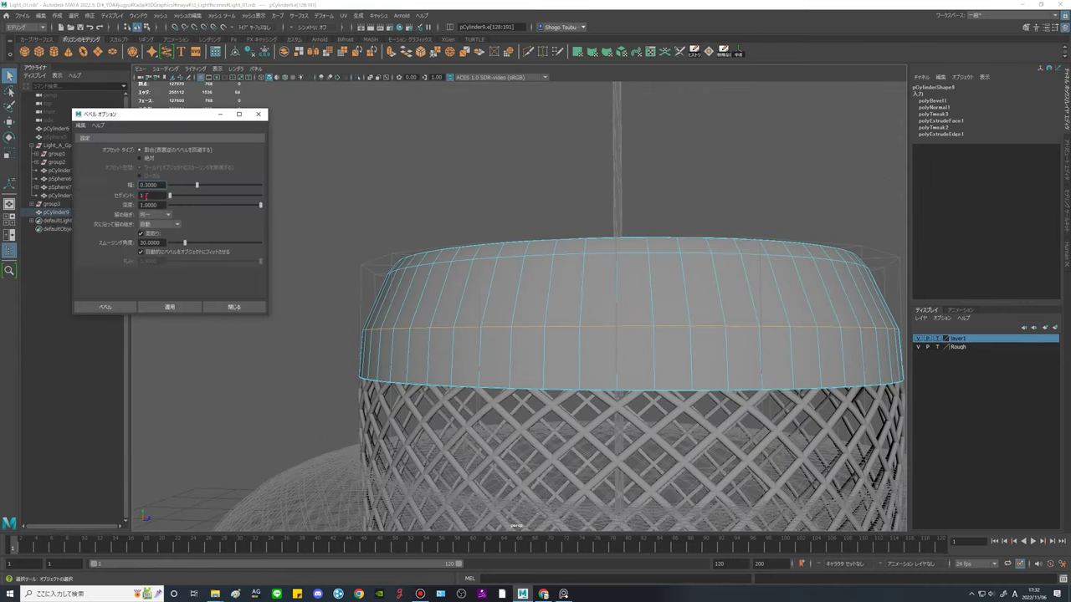
{"action": "left_click", "coordinate": [170, 307]}
{"action": "left_click_drag", "start_coordinate": [528, 242], "coordinate": [502, 262], "text": "alt"}
{"action": "key", "text": "ctrl+z"}
Set the bevel width to 0.7 and apply it to the middle edge loop.
{"action": "left_click_drag", "start_coordinate": [158, 185], "coordinate": [105, 177]}
{"action": "type", "text": "0.7"}
{"action": "left_click", "coordinate": [170, 307]}
{"action": "left_click_drag", "start_coordinate": [512, 305], "coordinate": [462, 274], "text": "alt"}
{"action": "scroll", "coordinate": [503, 297], "scroll_direction": "down", "scroll_amount": 2}
Inspect the bevelled ring in object mode and undo the bevel.
{"action": "key", "text": "q"}
{"action": "right_click_drag", "start_coordinate": [462, 274], "coordinate": [485, 204]}
{"action": "left_click", "coordinate": [485, 204]}
{"action": "scroll", "coordinate": [653, 305], "scroll_direction": "down", "scroll_amount": 6}
{"action": "scroll", "coordinate": [585, 322], "scroll_direction": "up", "scroll_amount": 6}
{"action": "left_click_drag", "start_coordinate": [502, 327], "coordinate": [471, 310], "text": "alt"}
{"action": "left_click", "coordinate": [473, 316]}
{"action": "key", "text": "ctrl+z"}
{"action": "key", "text": "ctrl+z"}
{"action": "key", "text": "ctrl+z"}
{"action": "key", "text": "ctrl+z"}
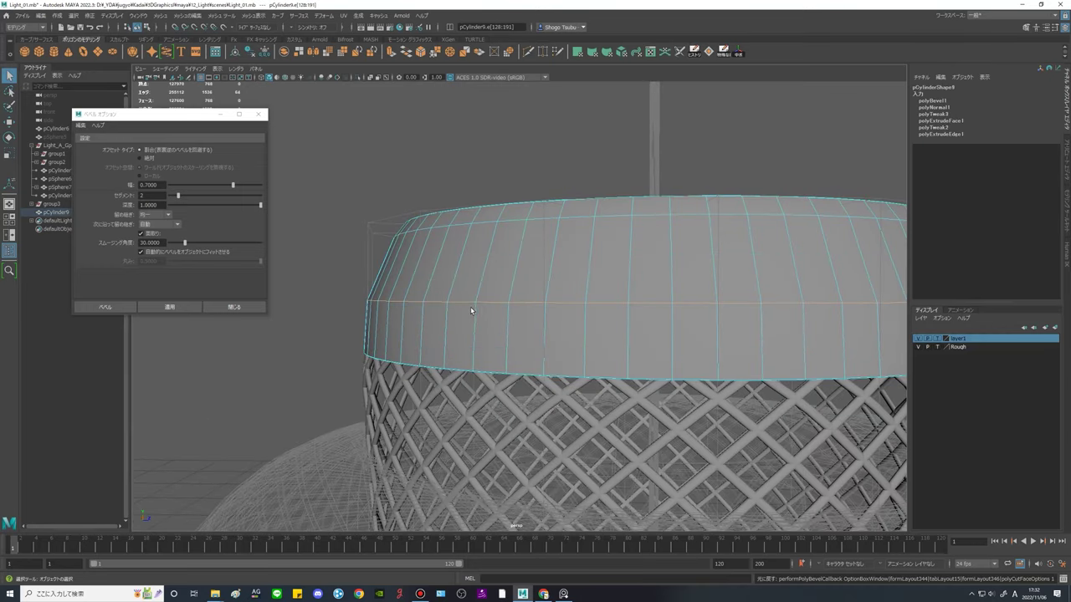
{"action": "left_click", "coordinate": [170, 307]}
{"action": "left_click_drag", "start_coordinate": [458, 269], "coordinate": [487, 290], "text": "alt"}
{"action": "key", "text": "ctrl+z"}
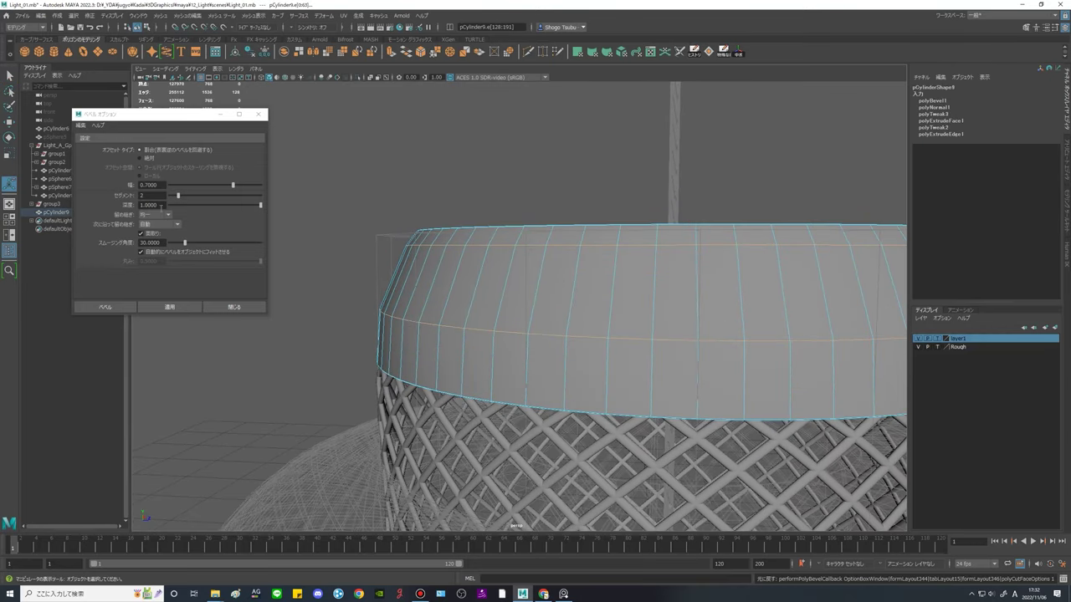
Bevel the ring's outer middle and upper edge loops with 4 segments and width 0.7, and return to object mode.
{"action": "type", "text": "4"}
{"action": "left_click", "coordinate": [169, 307]}
{"action": "key", "text": "q"}
{"action": "right_click_drag", "start_coordinate": [459, 276], "coordinate": [489, 209]}
{"action": "left_click", "coordinate": [489, 205]}
{"action": "scroll", "coordinate": [564, 335], "scroll_direction": "down", "scroll_amount": 4}
{"action": "left_click_drag", "start_coordinate": [563, 335], "coordinate": [479, 253], "text": "alt"}
{"action": "left_click", "coordinate": [478, 254]}
{"action": "left_click", "coordinate": [663, 289]}
{"action": "scroll", "coordinate": [662, 290], "scroll_direction": "down", "scroll_amount": 4}
{"action": "left_click_drag", "start_coordinate": [662, 289], "coordinate": [669, 323], "text": "alt"}
Delete the construction history of the finished ring.
{"action": "left_click", "coordinate": [548, 241]}
{"action": "left_click", "coordinate": [694, 51]}
{"action": "left_click_drag", "start_coordinate": [722, 251], "coordinate": [707, 219], "text": "alt"}
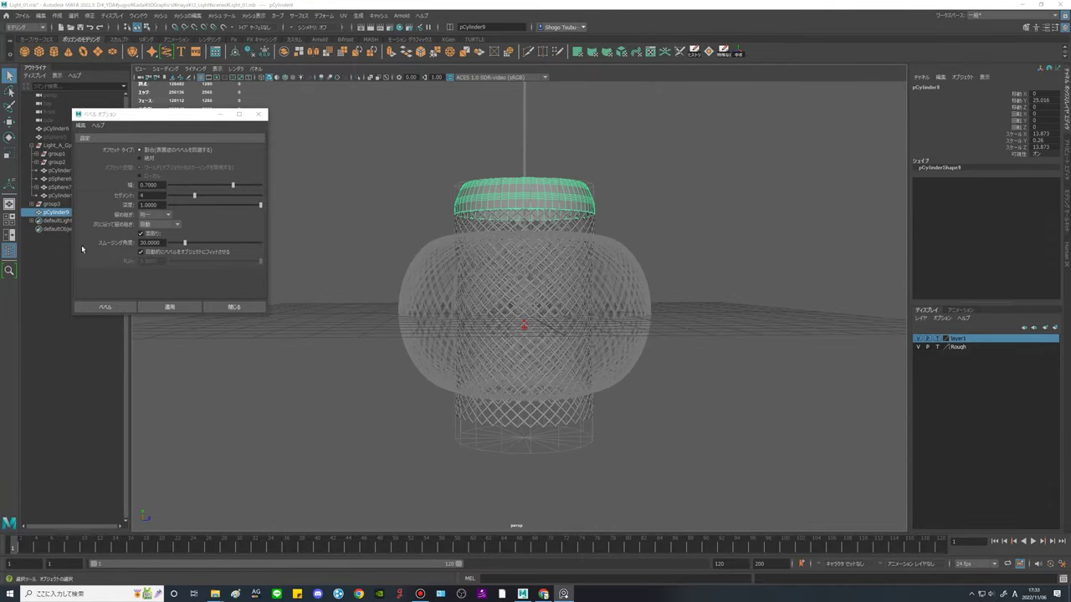
{"action": "left_click_drag", "start_coordinate": [669, 276], "coordinate": [656, 303], "text": "alt"}
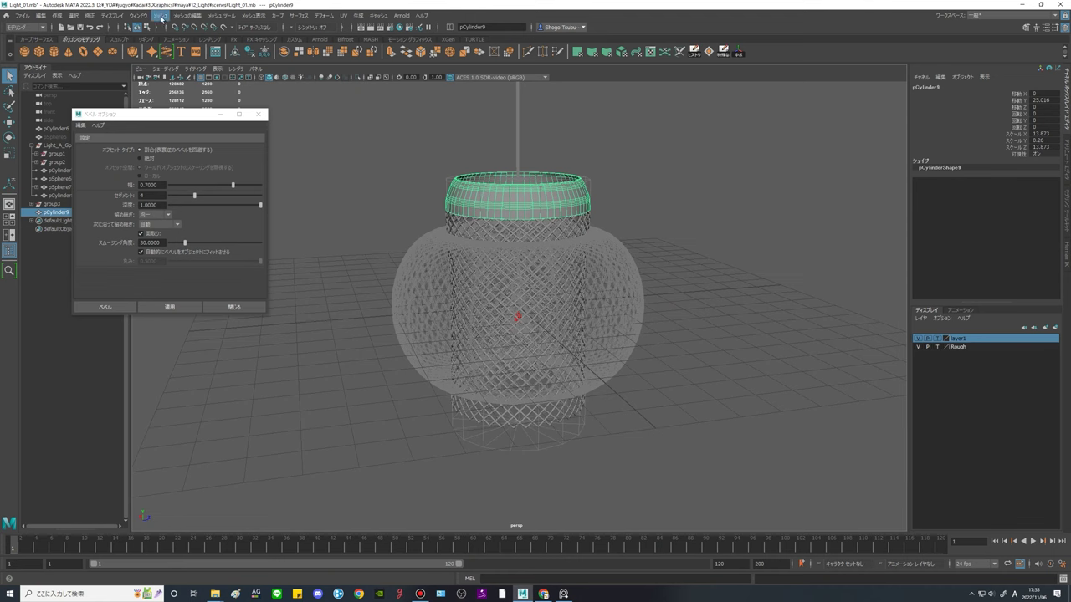
Close the Bevel options and mirror the ring to the lower end of the woven cylinder.
{"action": "left_click", "coordinate": [257, 116]}
{"action": "left_click", "coordinate": [313, 52]}
{"action": "left_click_drag", "start_coordinate": [753, 341], "coordinate": [694, 249], "text": "alt"}
{"action": "left_click", "coordinate": [745, 269]}
{"action": "left_click", "coordinate": [552, 387]}
{"action": "left_click", "coordinate": [736, 251]}
{"action": "middle_click_drag", "start_coordinate": [578, 227], "coordinate": [537, 303], "text": "alt"}
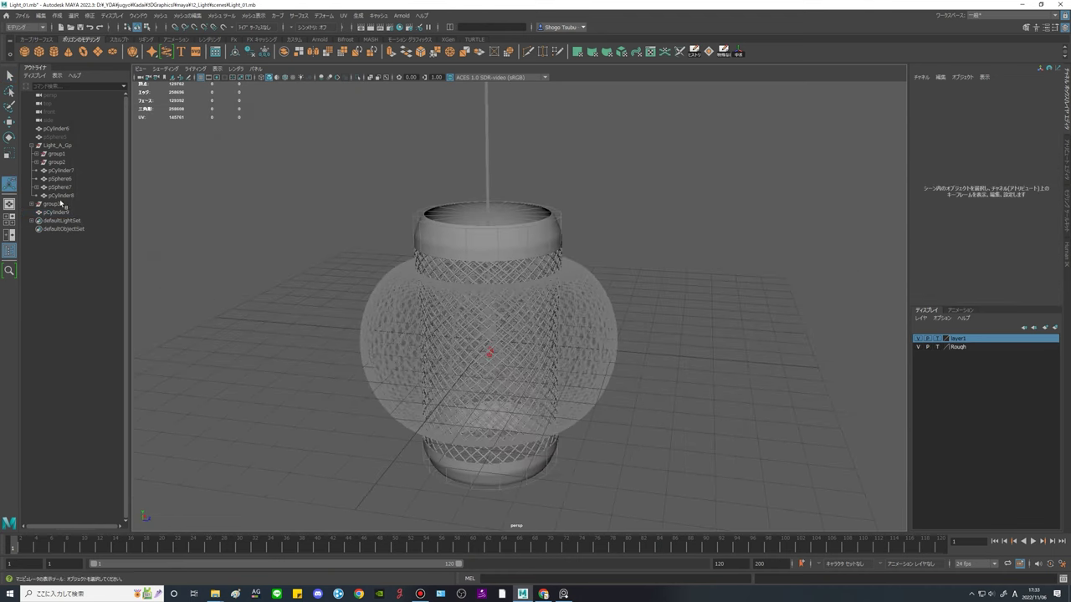
Duplicate pSphere6, pSphere7 and pCylinder8 out of Light_A_Gp and group the copies with group3 and pCylinder9.
{"action": "left_click", "coordinate": [58, 212]}
{"action": "left_click", "coordinate": [60, 172]}
{"action": "left_click", "coordinate": [61, 179]}
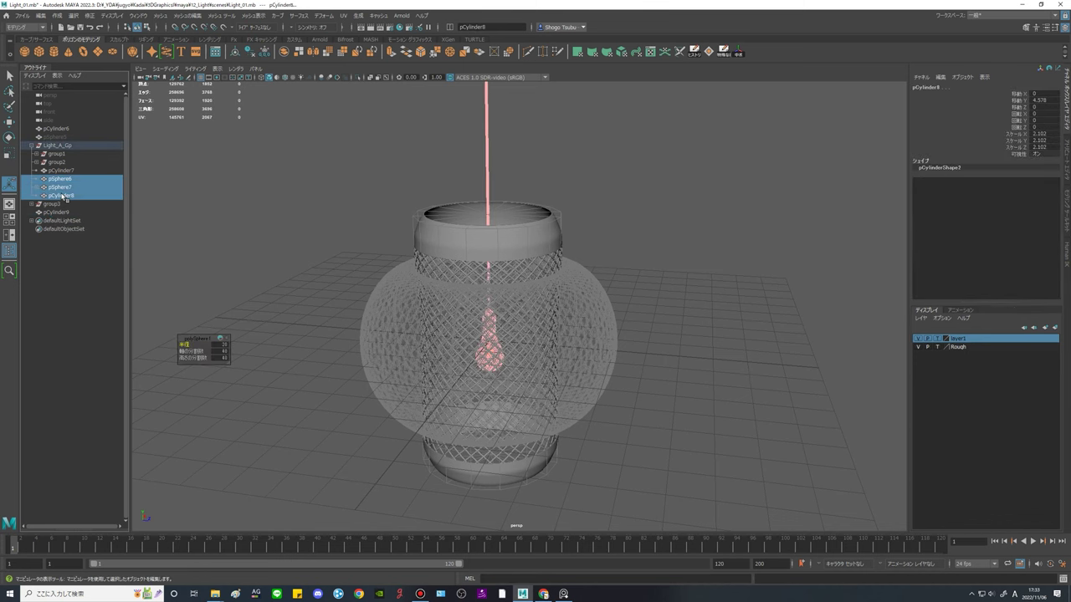
{"action": "left_click", "coordinate": [57, 206]}
{"action": "left_click", "coordinate": [65, 238], "text": "shift"}
{"action": "key", "text": "ctrl+g"}
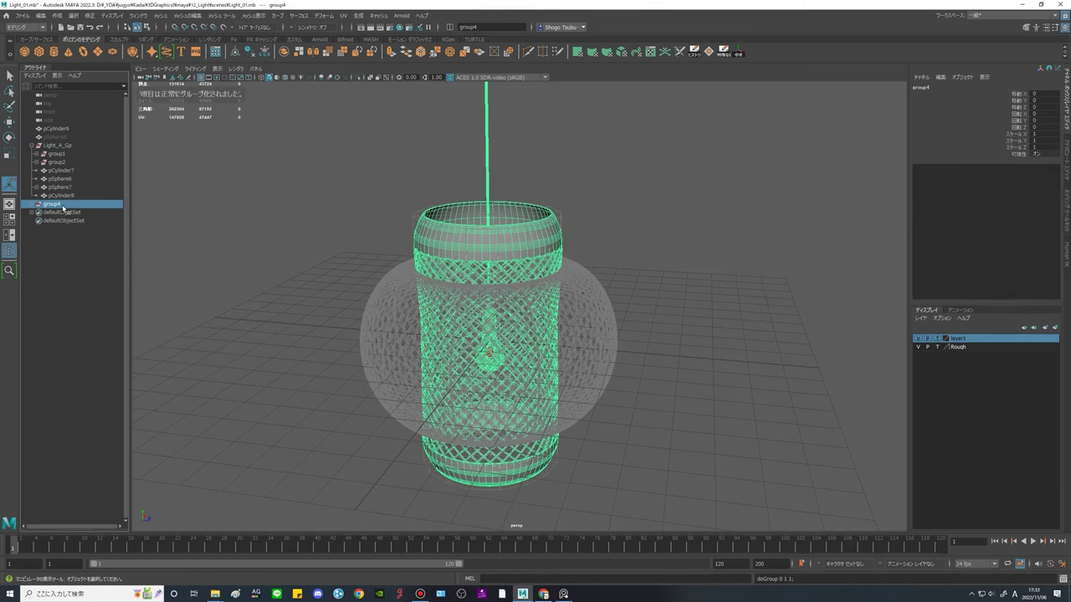
Select the copied bulb and cord parts in the new group and move them down to about Y -12.5.
{"action": "left_click_drag", "start_coordinate": [598, 280], "coordinate": [682, 242], "text": "alt"}
{"action": "middle_click_drag", "start_coordinate": [686, 299], "coordinate": [717, 260], "text": "alt"}
{"action": "left_click", "coordinate": [713, 296]}
{"action": "left_click_drag", "start_coordinate": [712, 296], "coordinate": [689, 307], "text": "alt"}
{"action": "scroll", "coordinate": [661, 312], "scroll_direction": "down", "scroll_amount": 4}
{"action": "scroll", "coordinate": [538, 325], "scroll_direction": "up", "scroll_amount": 8}
{"action": "left_click", "coordinate": [533, 318]}
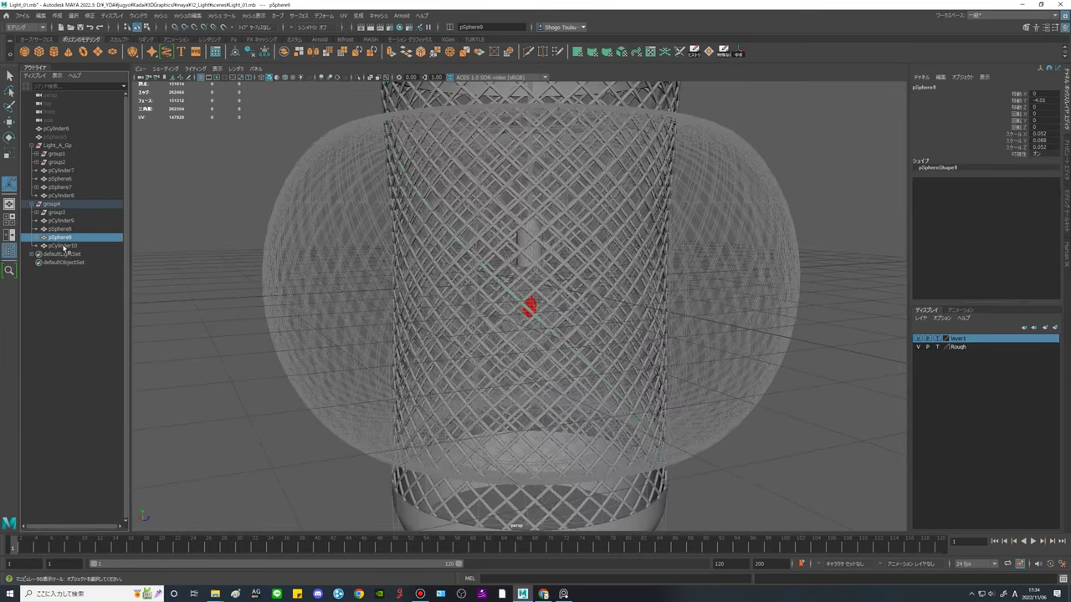
{"action": "scroll", "coordinate": [562, 215], "scroll_direction": "down", "scroll_amount": 8}
{"action": "key", "text": "w"}
{"action": "scroll", "coordinate": [540, 238], "scroll_direction": "up", "scroll_amount": 4}
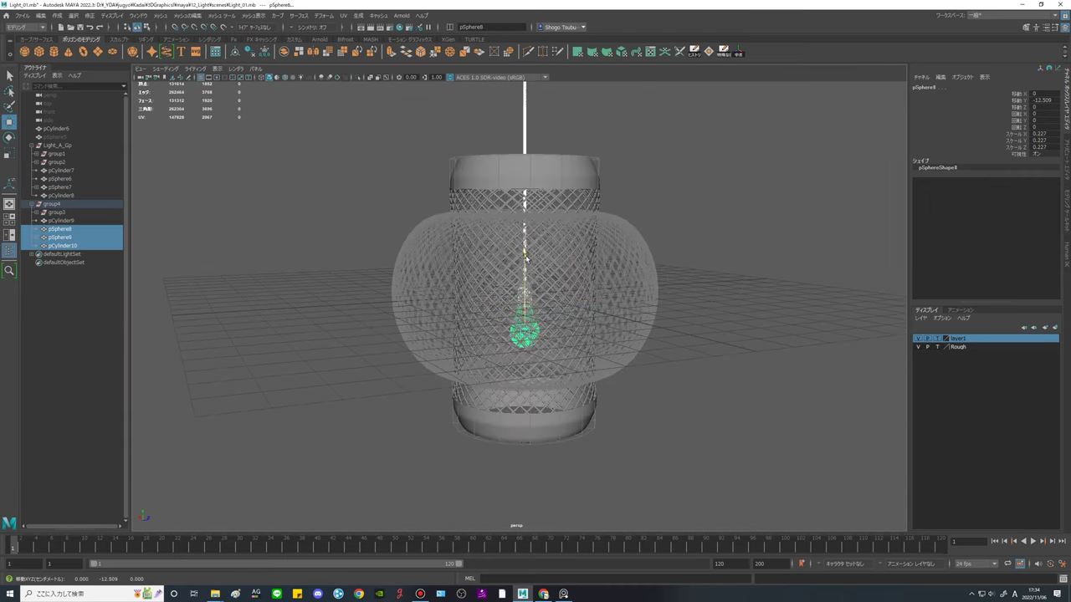
Replace pSphere6, pSphere7 and pCylinder8 in Light_A_Gp with duplicates of the lowered bulb and cord parts, deleting the originals.
{"action": "left_click", "coordinate": [676, 219]}
{"action": "scroll", "coordinate": [661, 234], "scroll_direction": "down", "scroll_amount": 5}
{"action": "left_click_drag", "start_coordinate": [637, 269], "coordinate": [633, 246], "text": "alt"}
{"action": "scroll", "coordinate": [577, 250], "scroll_direction": "up", "scroll_amount": 5}
{"action": "left_click_drag", "start_coordinate": [68, 229], "coordinate": [63, 247]}
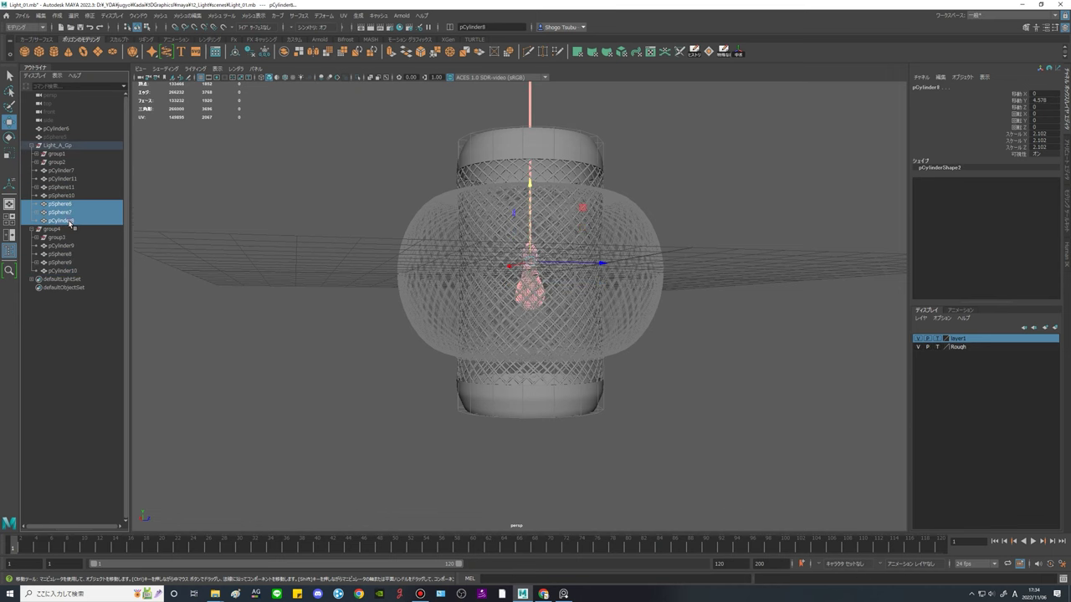
{"action": "key", "text": "Delete"}
Delete the display layers layer1 and Rough.
{"action": "left_click_drag", "start_coordinate": [521, 176], "coordinate": [598, 213], "text": "alt"}
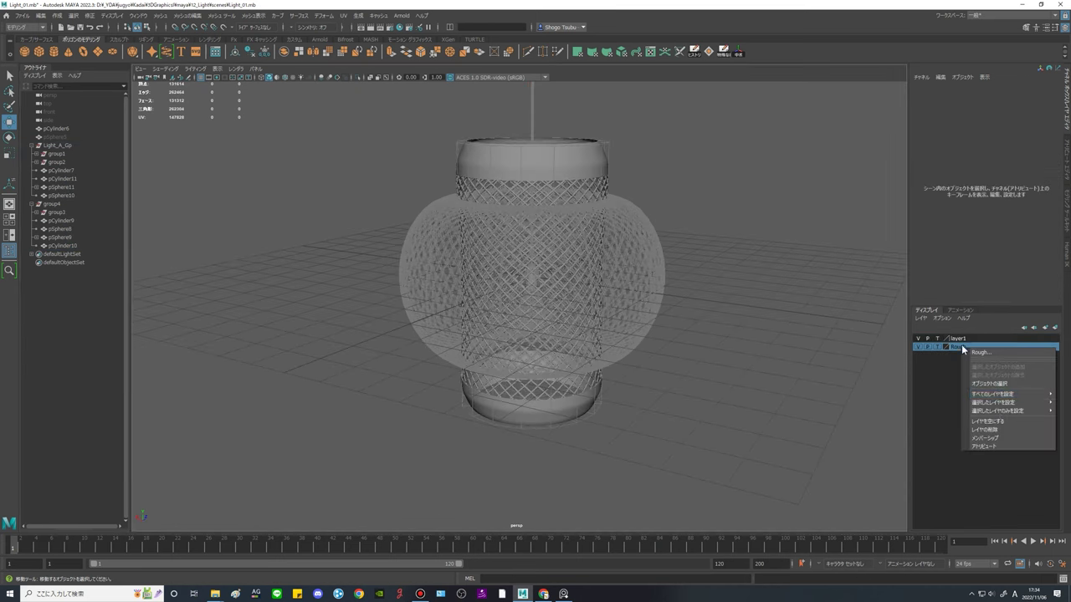
{"action": "left_click", "coordinate": [1000, 430]}
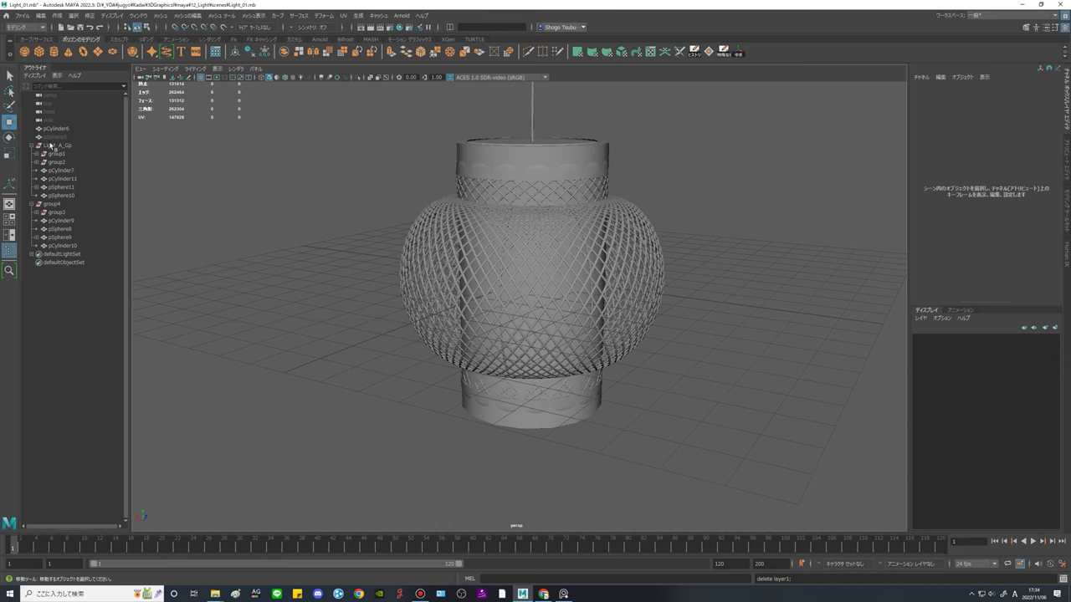
Rename group4 to Light_B_Gp and delete the leftover pCylinder6 and hidden sphere outside the lamp groups.
{"action": "left_click", "coordinate": [50, 154]}
{"action": "double_click", "coordinate": [61, 146]}
{"action": "key", "text": "ctrl+c"}
{"action": "double_click", "coordinate": [67, 155]}
{"action": "key", "text": "ctrl+v"}
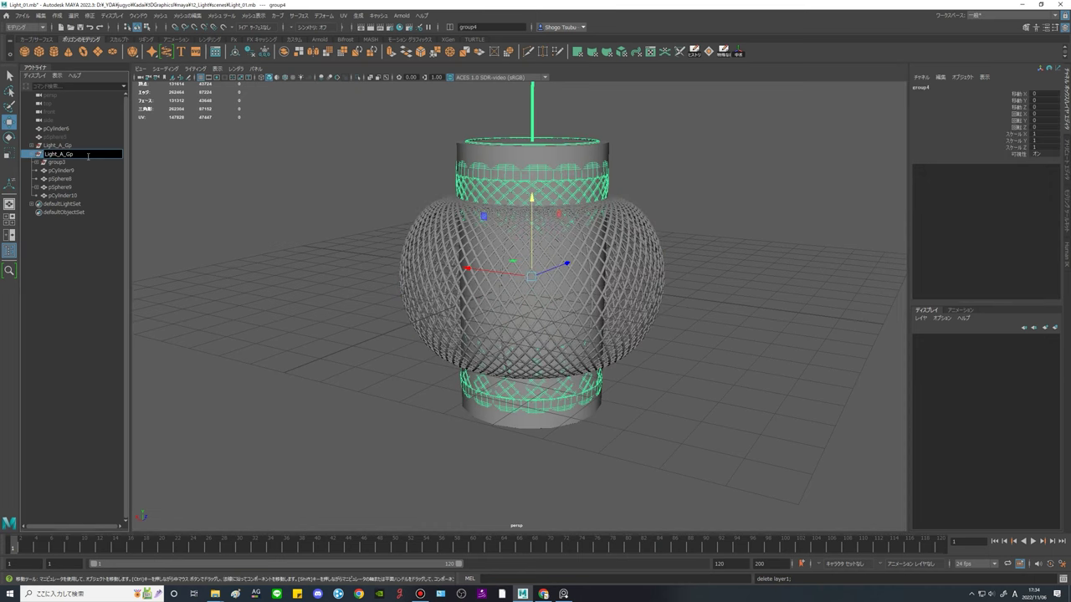
{"action": "left_click_drag", "start_coordinate": [59, 138], "coordinate": [60, 129]}
{"action": "key", "text": "Delete"}
Move the Light_B_Gp lamp sideways so it hangs clear beside the round woven lamp.
{"action": "left_click", "coordinate": [70, 138]}
{"action": "scroll", "coordinate": [635, 276], "scroll_direction": "down", "scroll_amount": 5}
{"action": "left_click_drag", "start_coordinate": [703, 280], "coordinate": [627, 382], "text": "alt"}
{"action": "left_click_drag", "start_coordinate": [627, 382], "coordinate": [766, 359], "text": "alt"}
{"action": "left_click", "coordinate": [766, 359]}
{"action": "middle_click_drag", "start_coordinate": [734, 301], "coordinate": [655, 318], "text": "alt"}
{"action": "scroll", "coordinate": [655, 318], "scroll_direction": "up", "scroll_amount": 7}
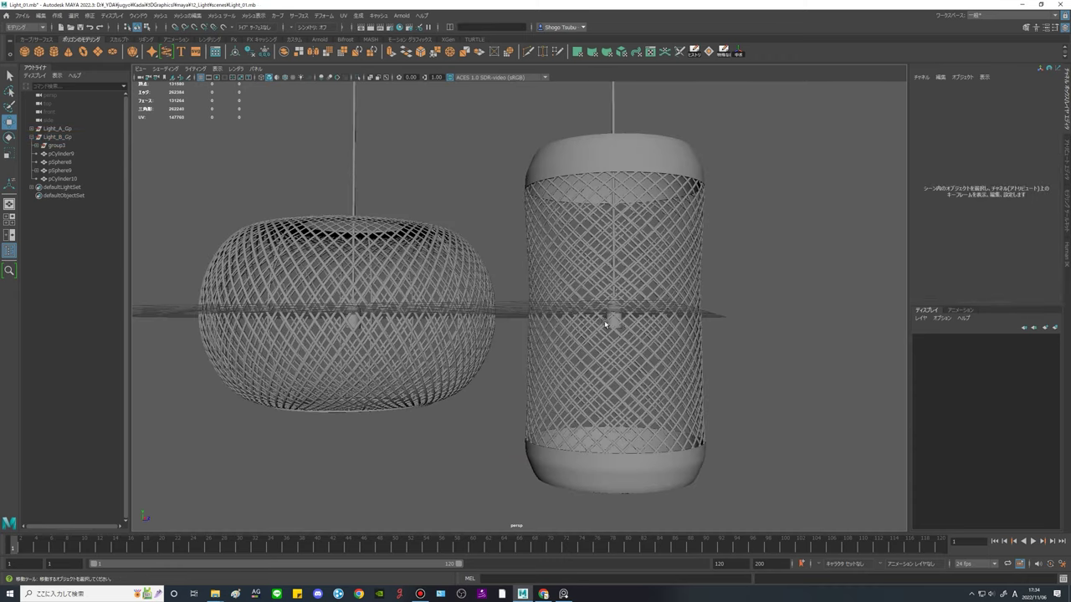
Open the Hypershade and delete the unused shading nodes.
{"action": "left_click", "coordinate": [399, 29]}
{"action": "left_click", "coordinate": [538, 102]}
{"action": "mouse_move", "coordinate": [600, 193]}
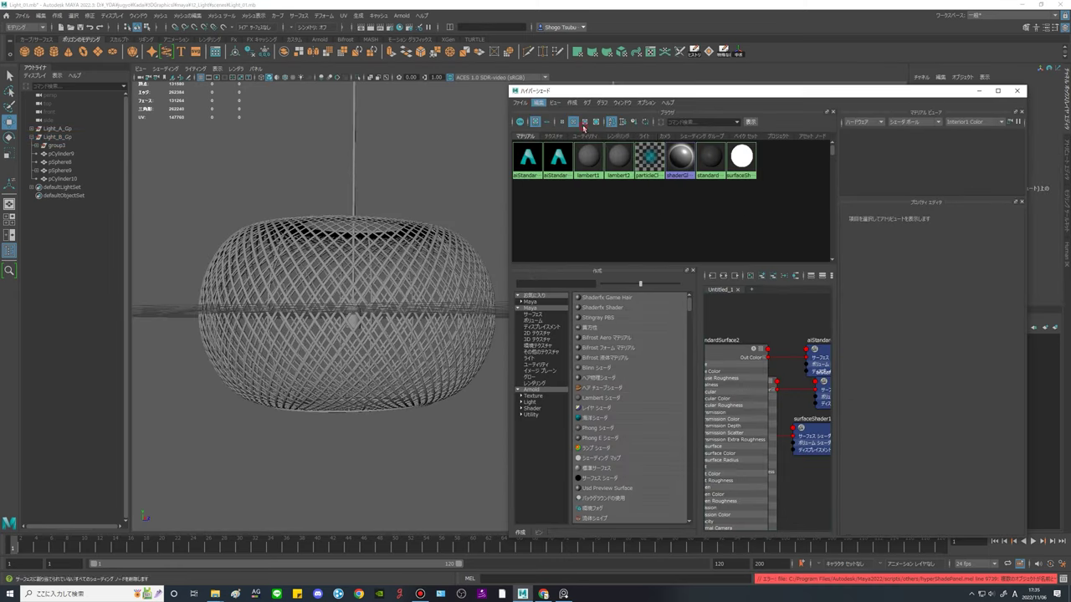